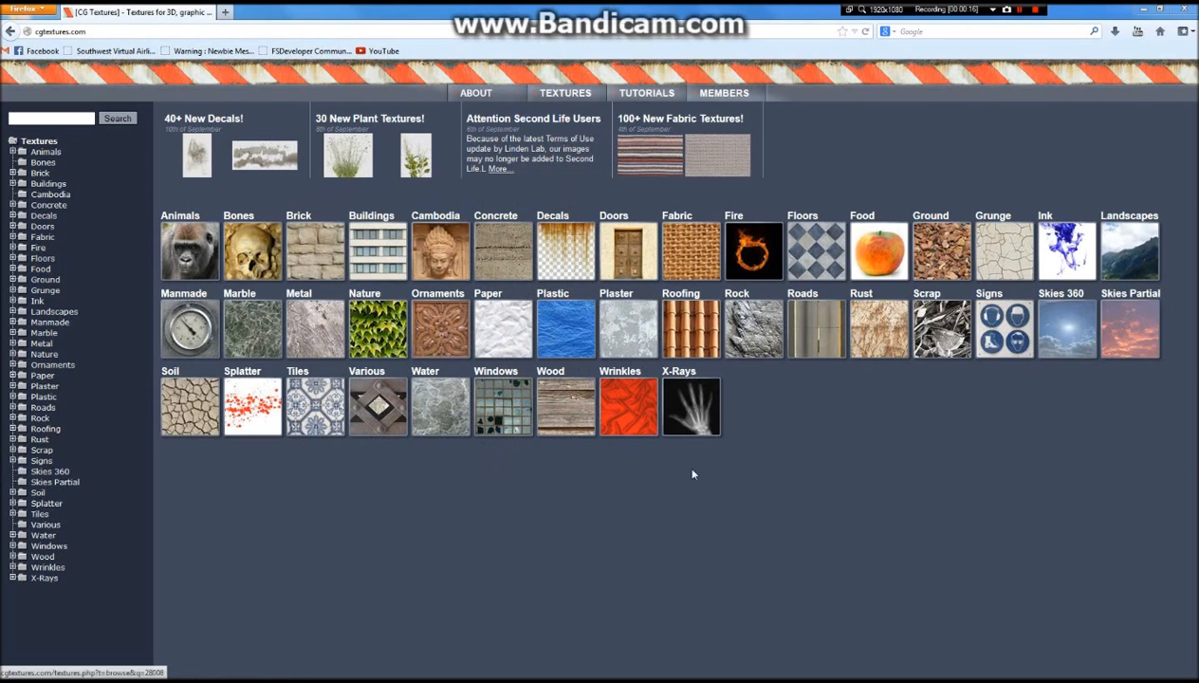
Open the Asphalt Close Ups category under Roads and browse its first page of textures
click(800, 311)
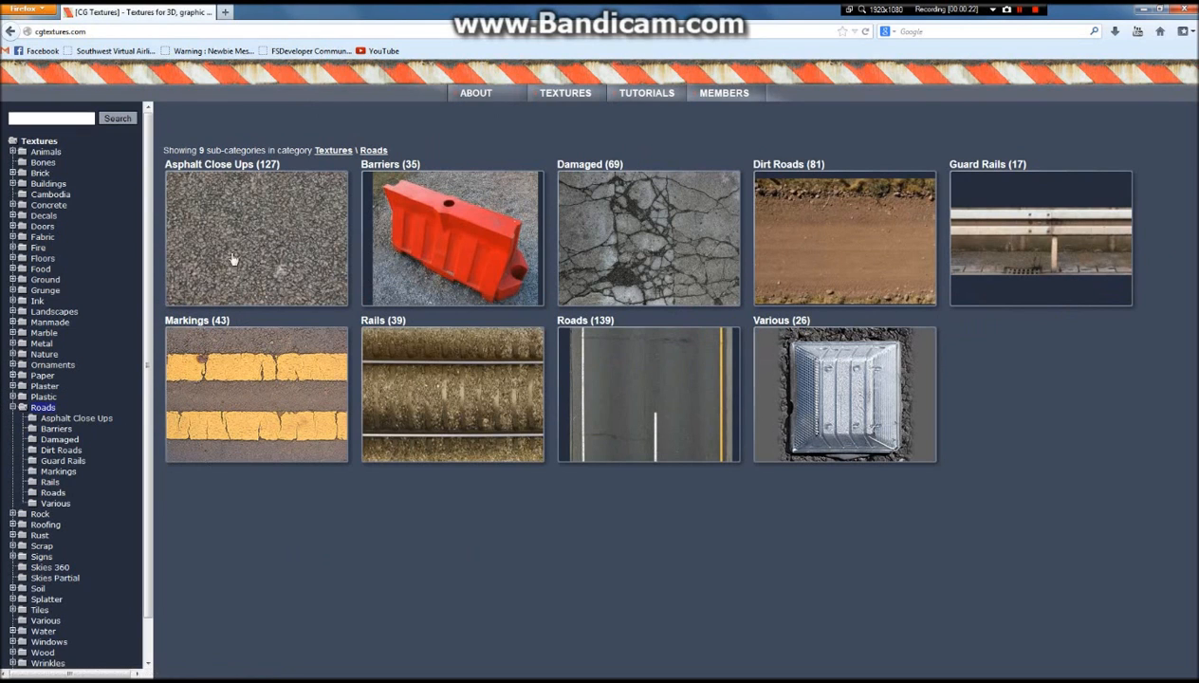
click(265, 219)
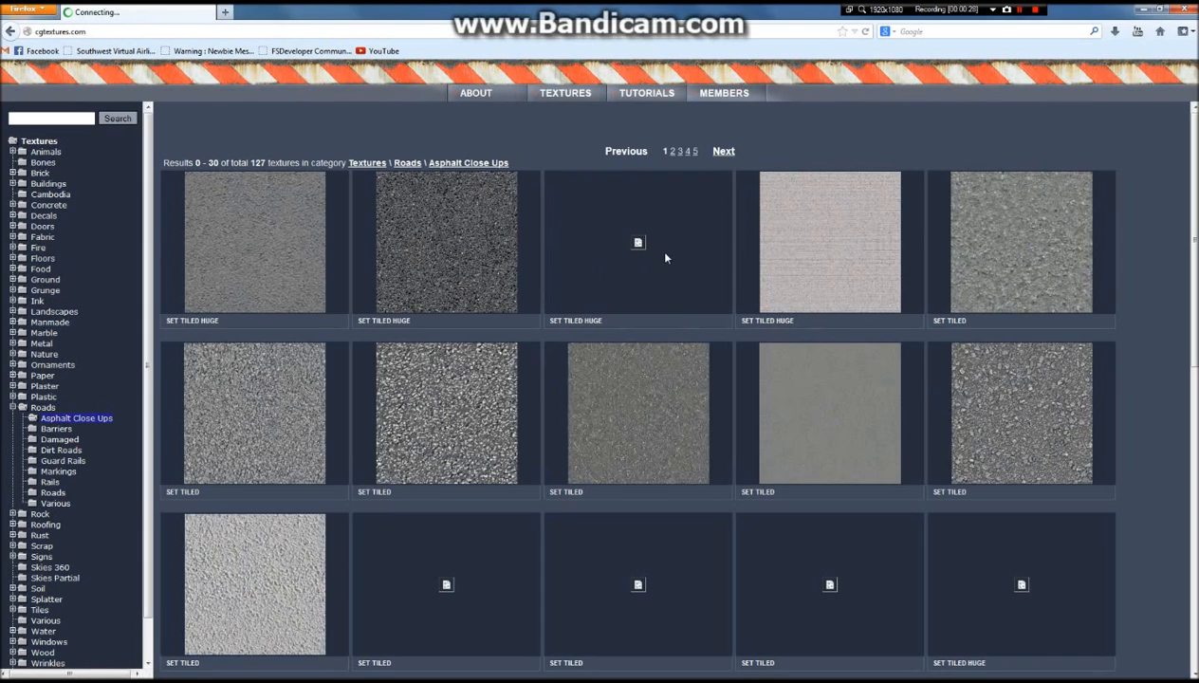
scroll(577, 275, down, 5)
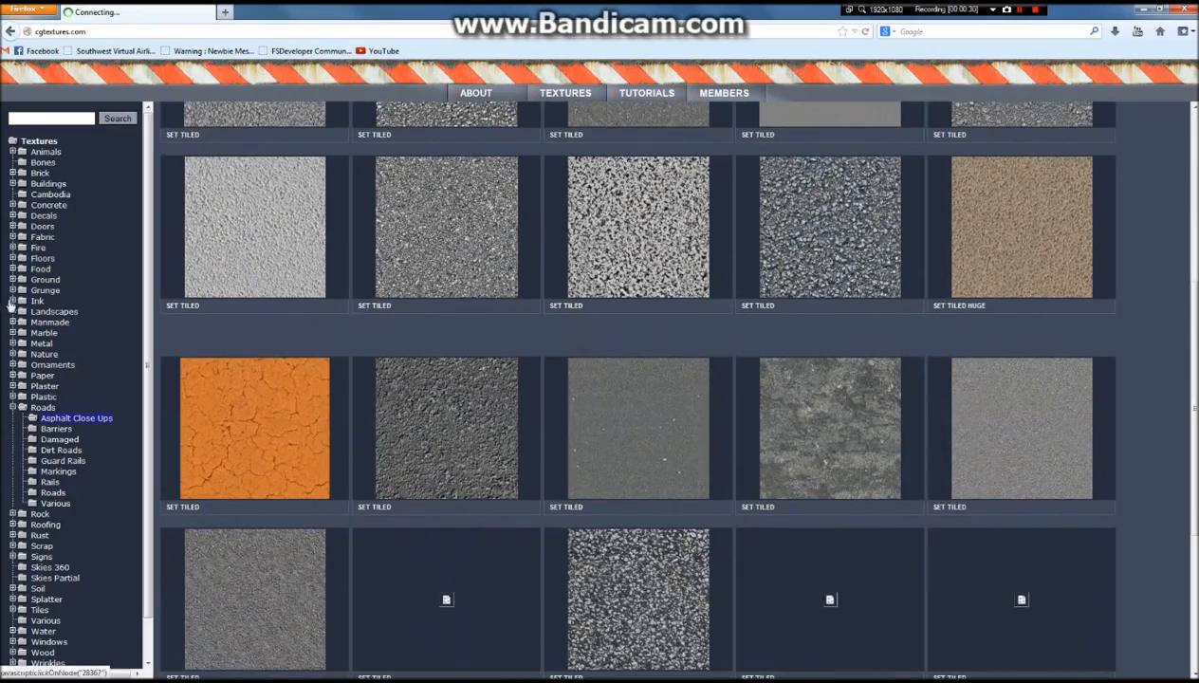
scroll(11, 326, down, 1)
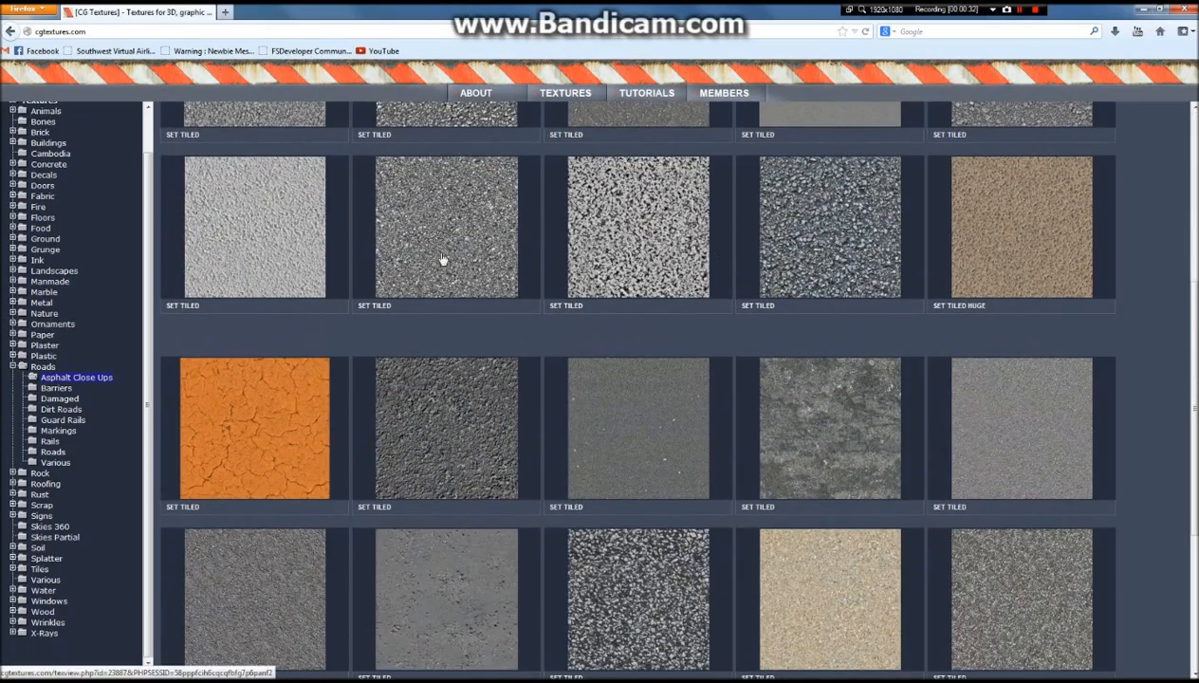
scroll(456, 252, up, 2)
scroll(285, 257, up, 3)
scroll(323, 255, down, 10)
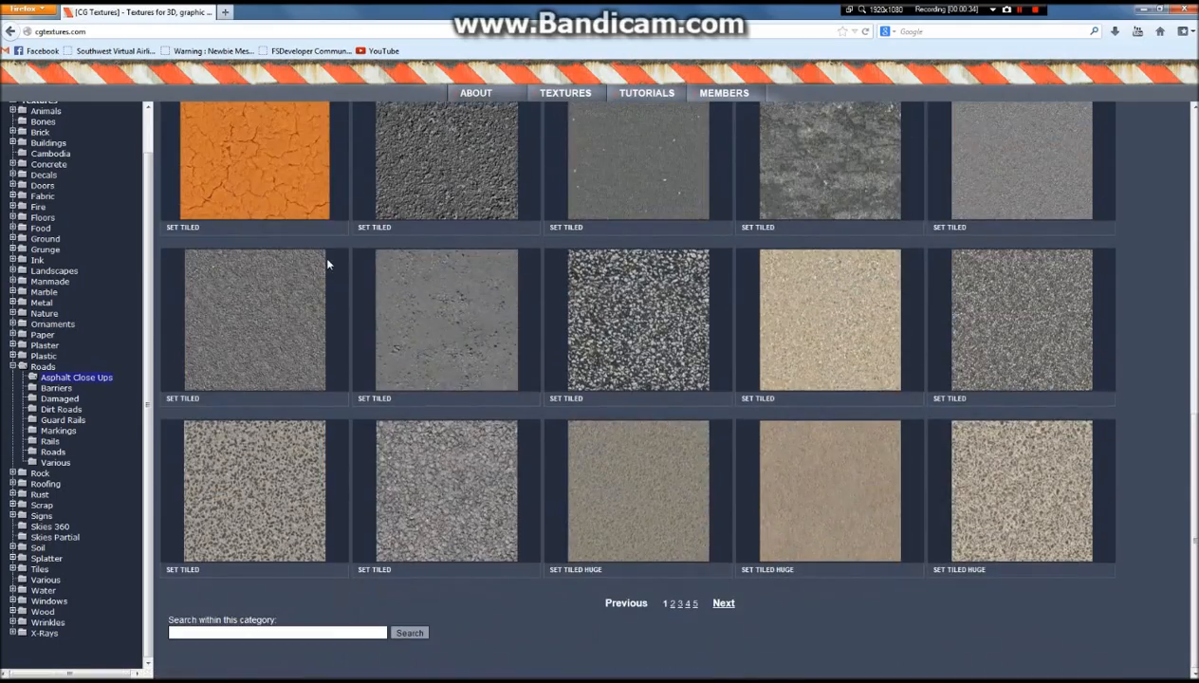
scroll(328, 265, up, 5)
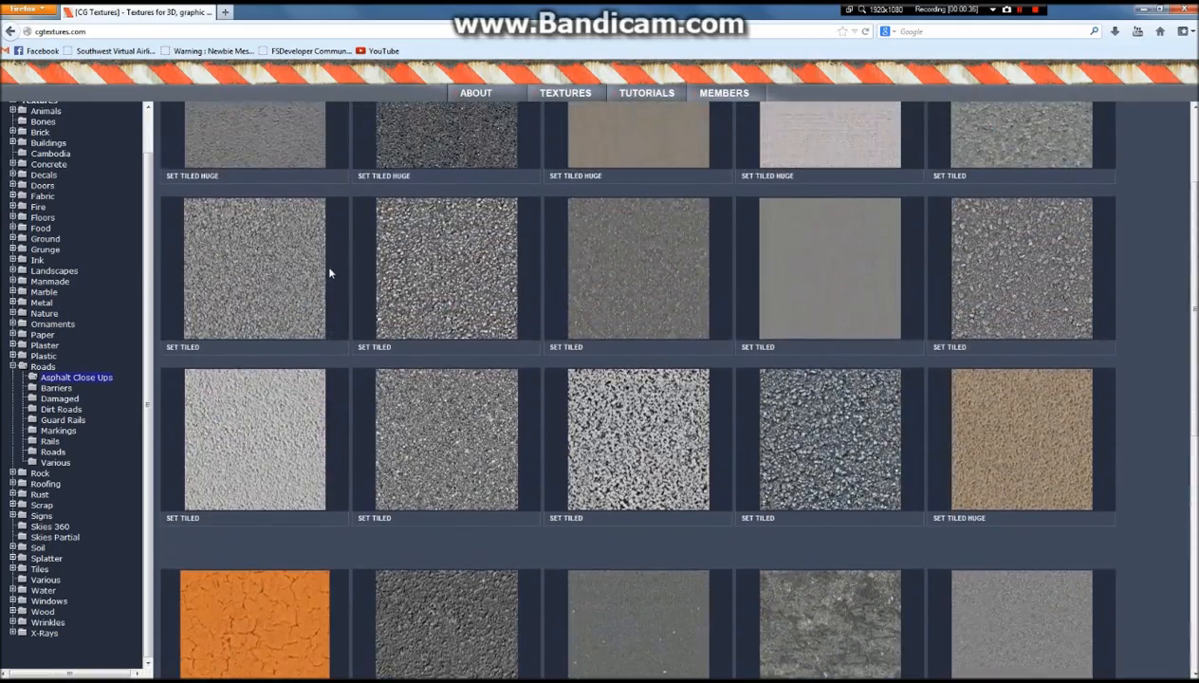
scroll(1015, 323, up, 3)
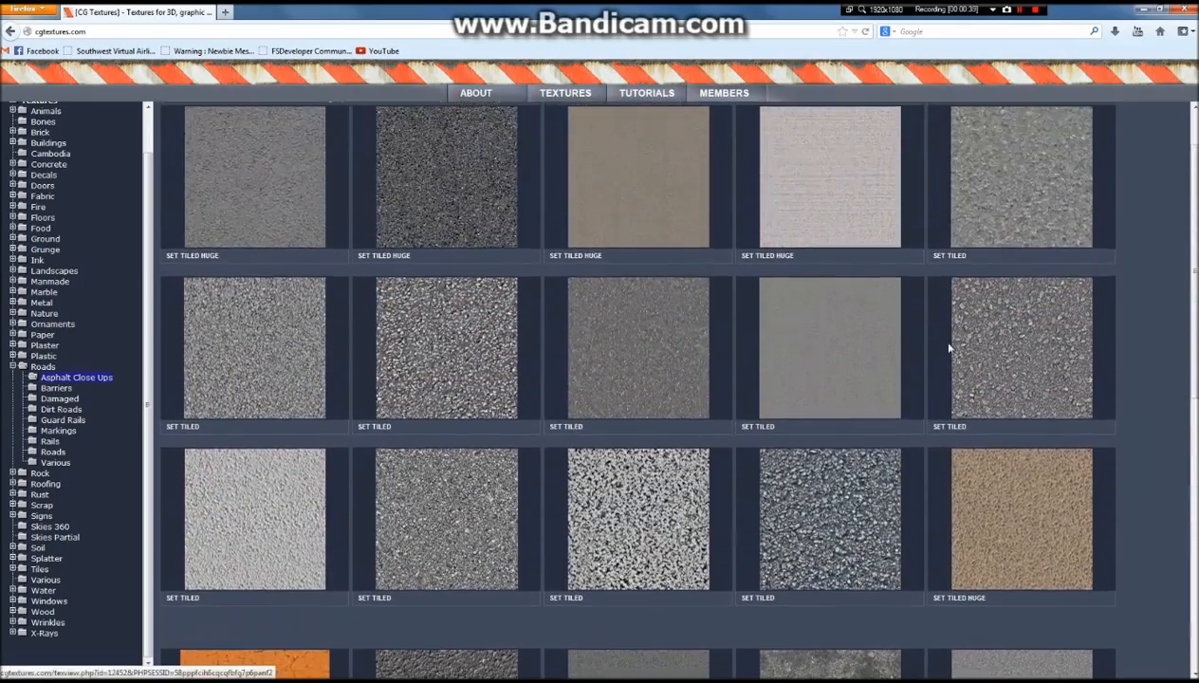
Open the AsphaltCloseups0066 texture and examine its images and available sizes
click(1055, 406)
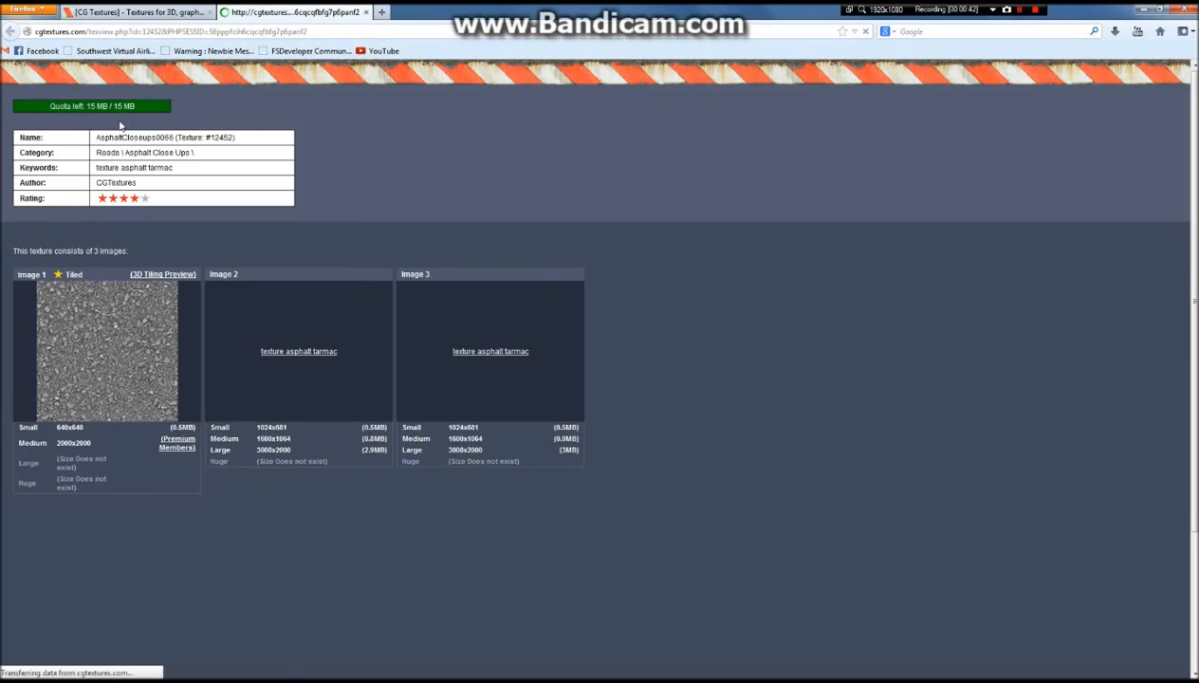
mouse_move(141, 358)
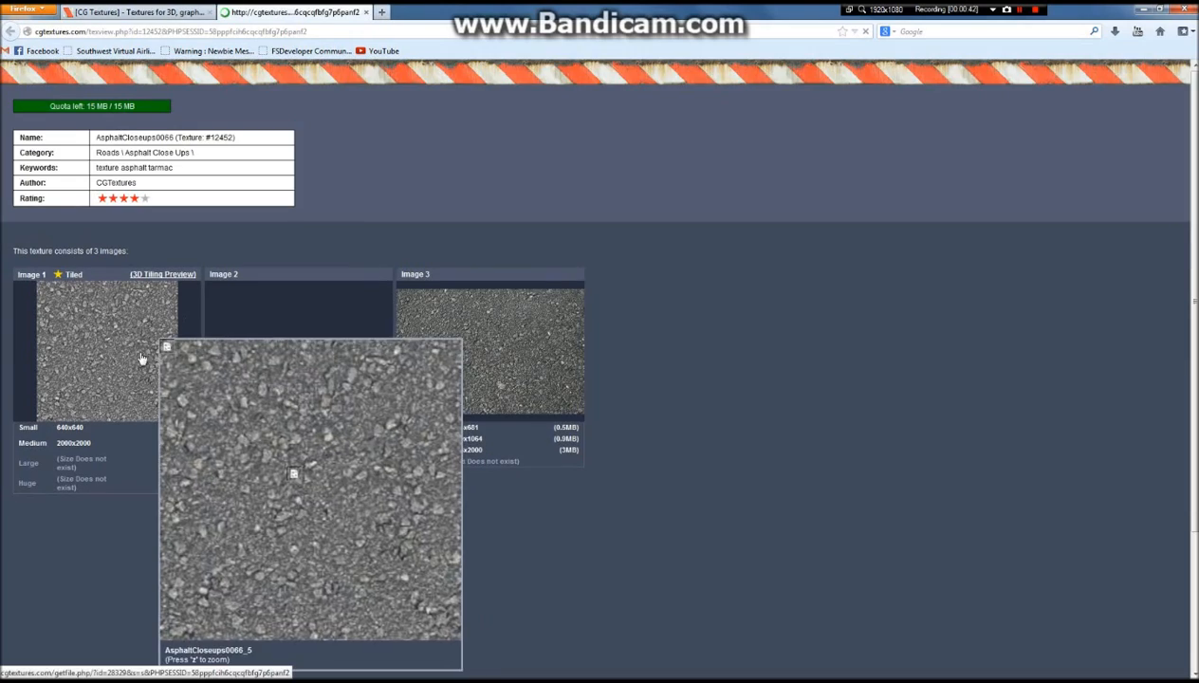
mouse_move(361, 334)
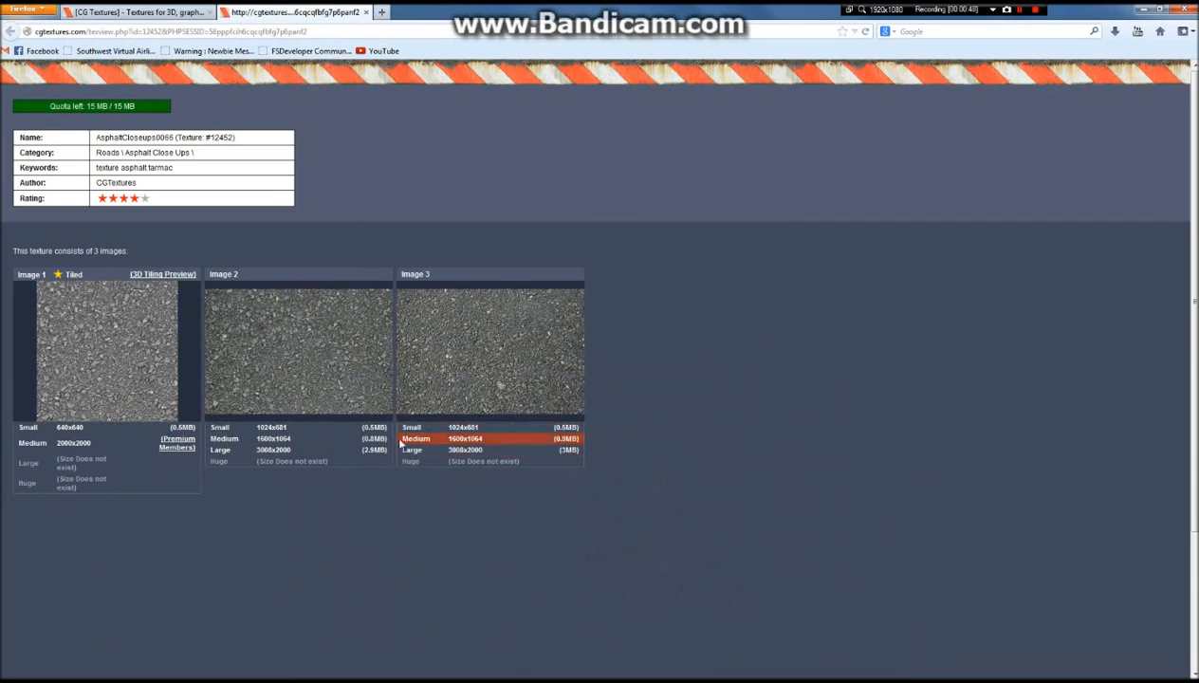
mouse_move(393, 350)
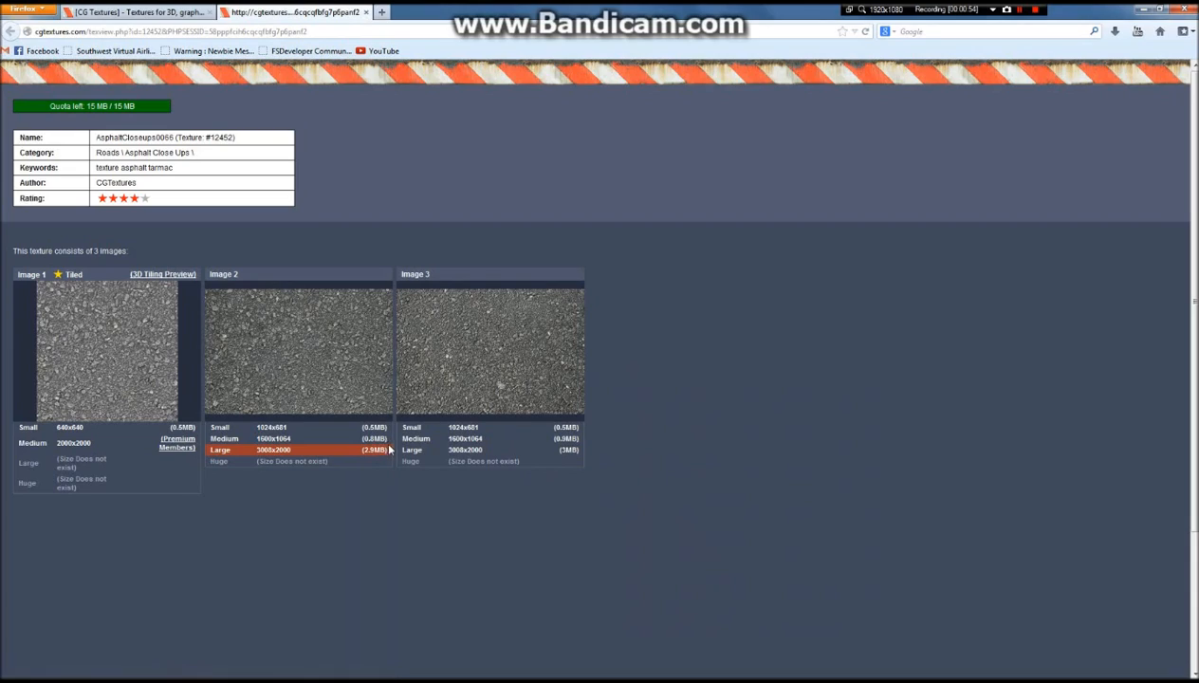
Return to the Asphalt Close Ups listing, look through the remaining textures and go to page 2
click(133, 13)
scroll(228, 241, down, 5)
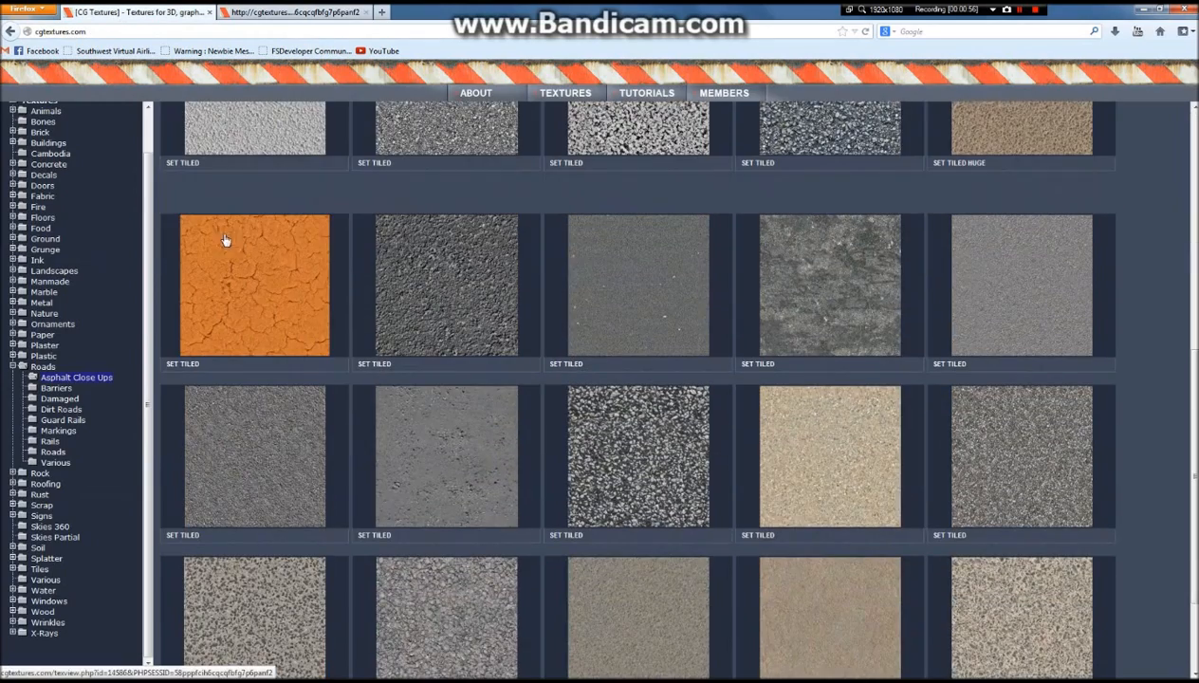
scroll(946, 318, down, 2)
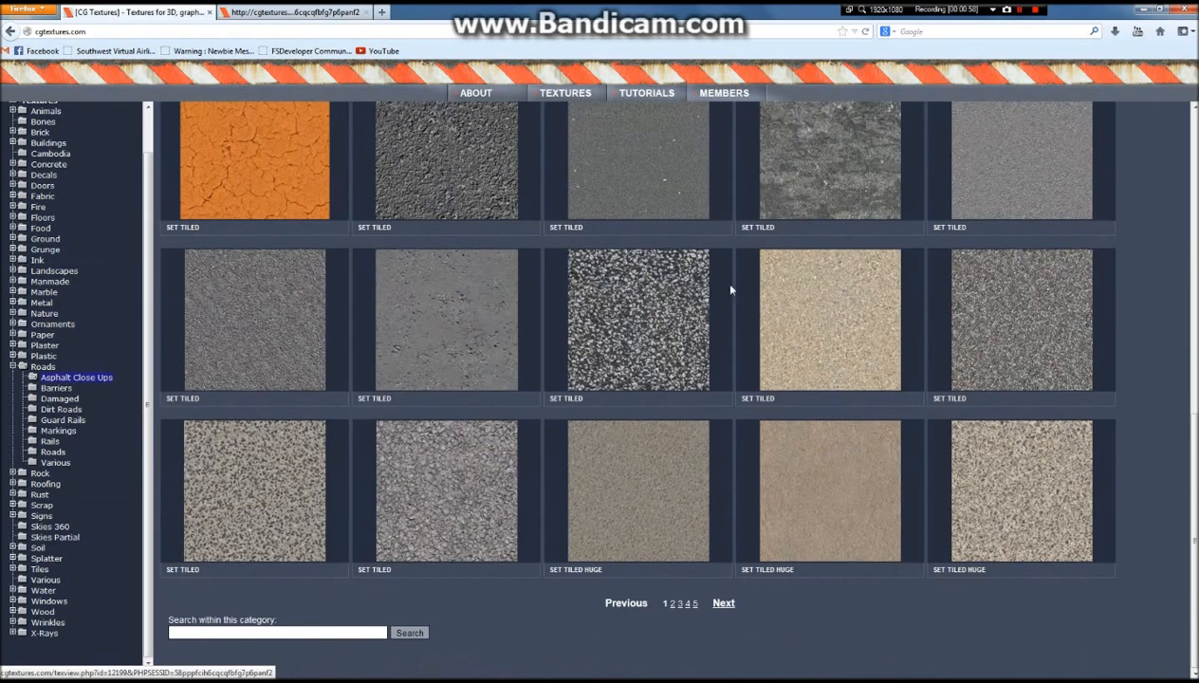
scroll(474, 342, up, 2)
scroll(412, 347, down, 2)
click(724, 604)
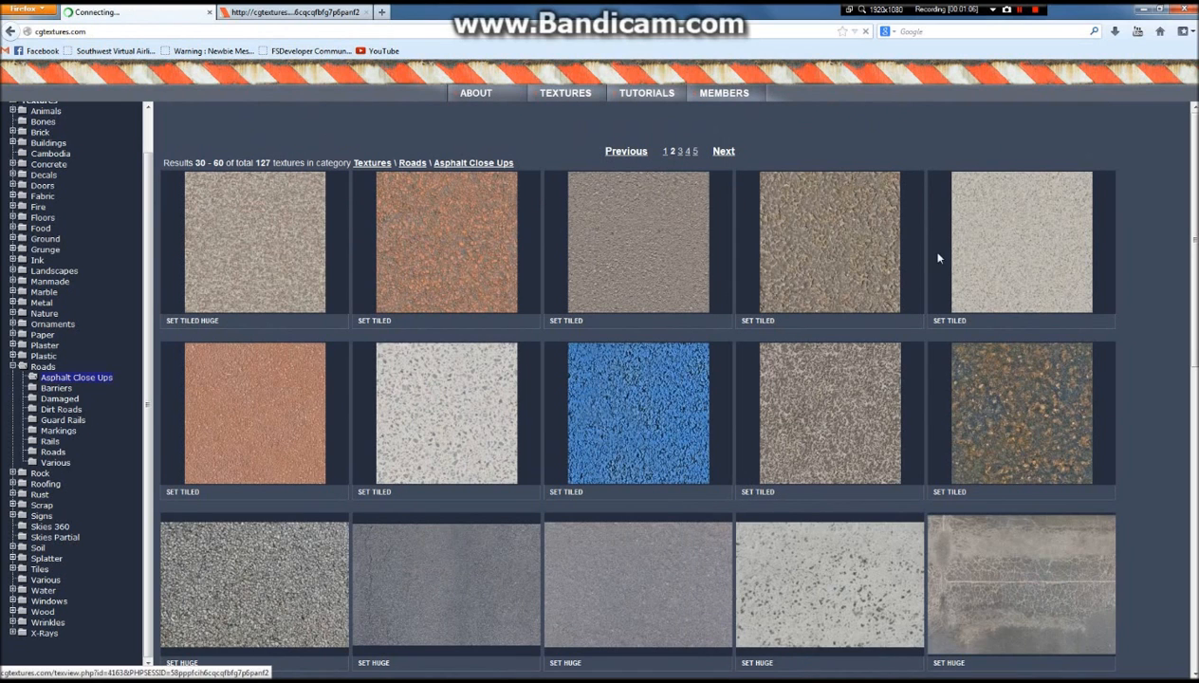
Open the AsphaltCloseups0121 texture from page 2 and view an enlarged preview of Image 2
scroll(594, 270, down, 2)
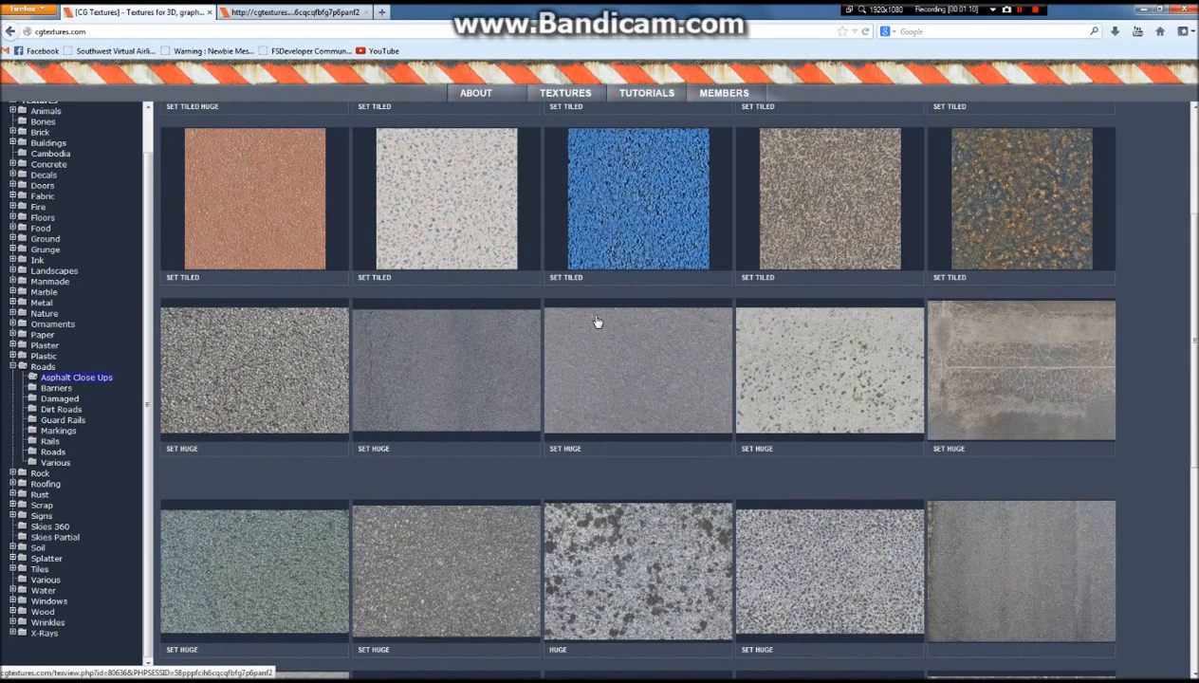
scroll(598, 337, down, 1)
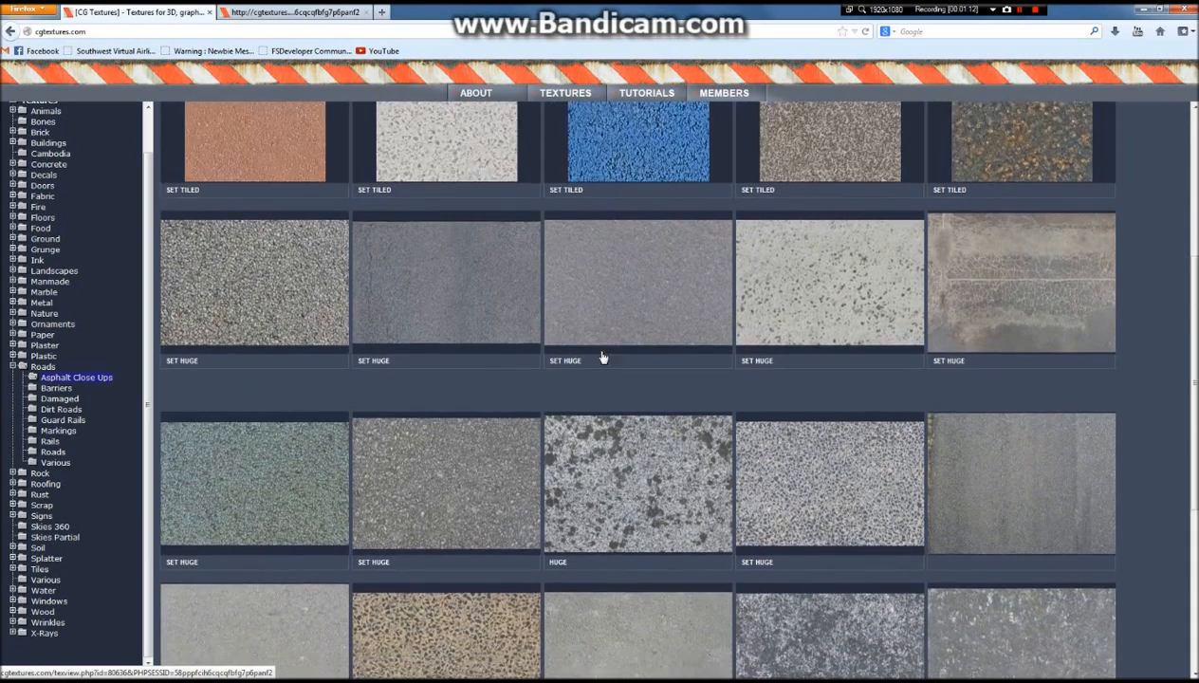
scroll(601, 345, down, 1)
click(599, 381)
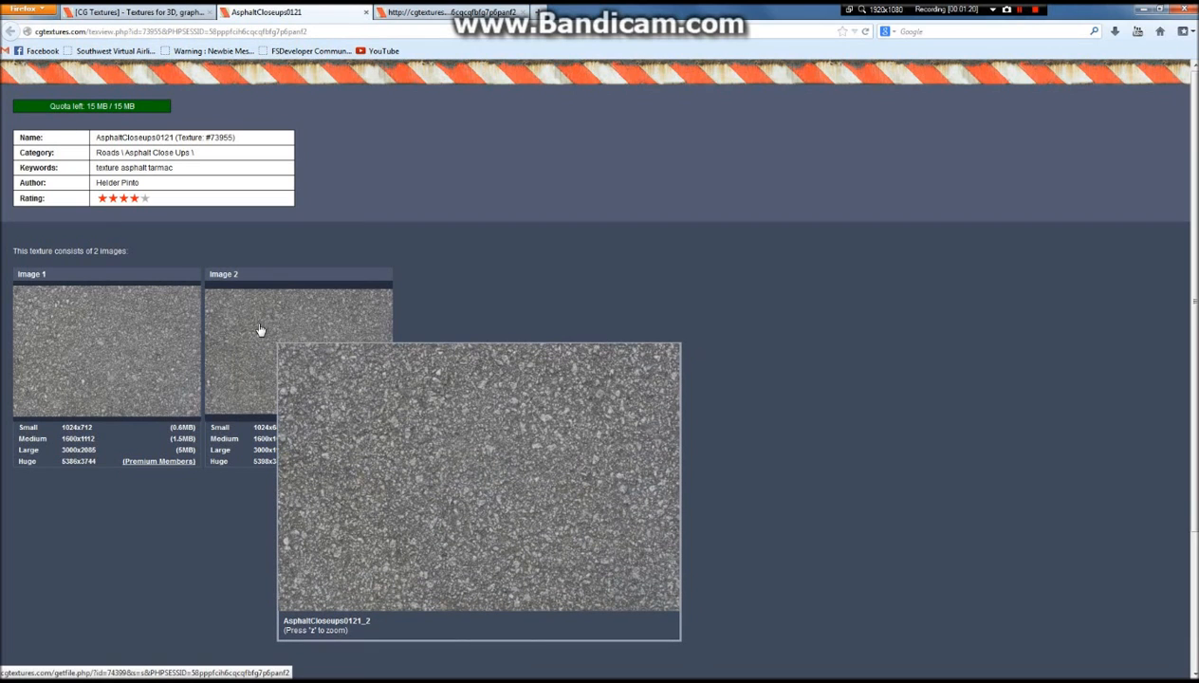
key(z)
key(z)
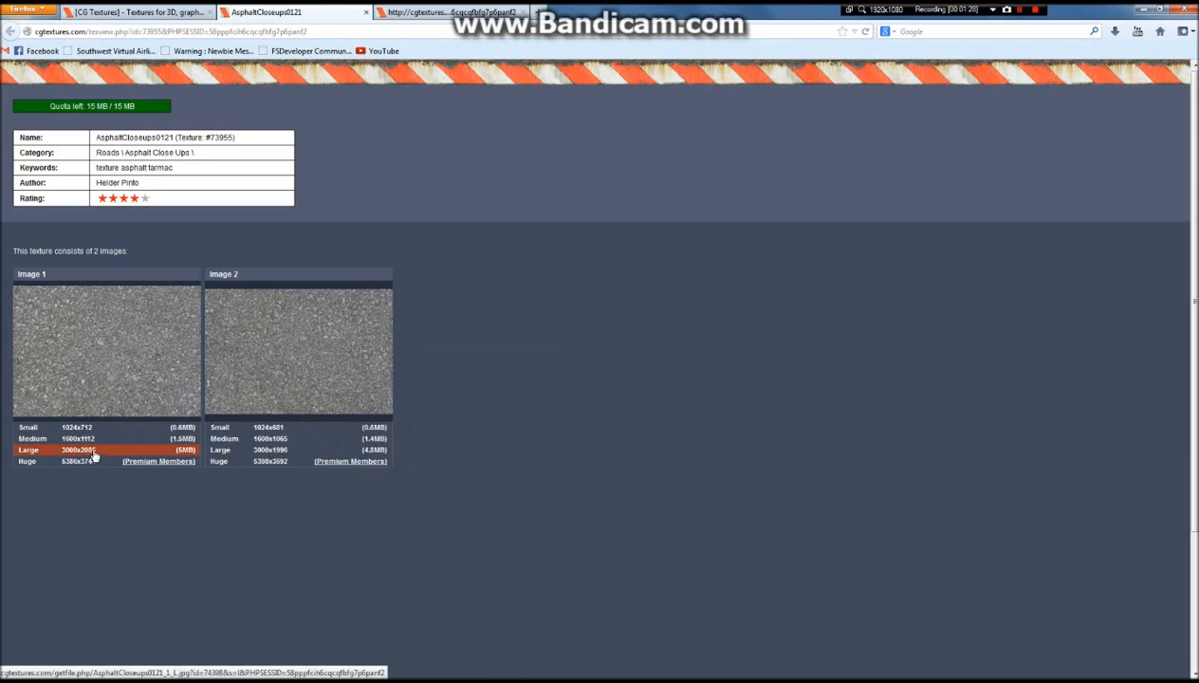
Download the Large 3000x2085 version of Image 1 to the Desktop's cg textures folder as AsphaltCloseups0121_1_L, replacing the existing file
click(95, 450)
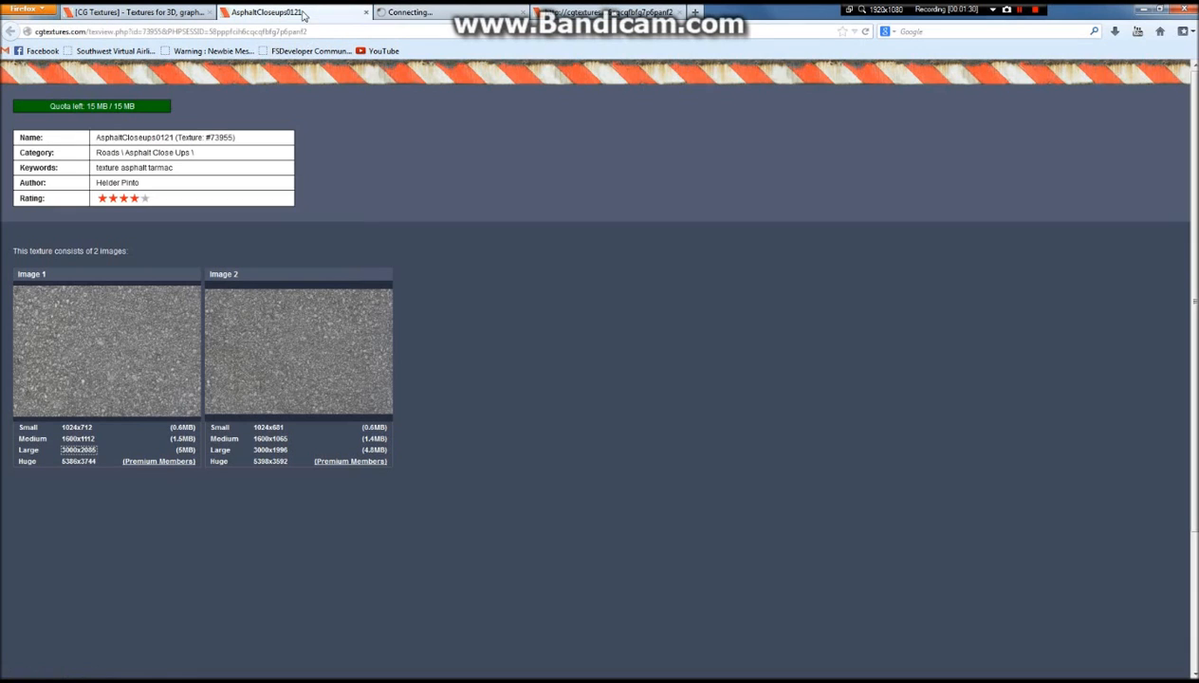
click(839, 277)
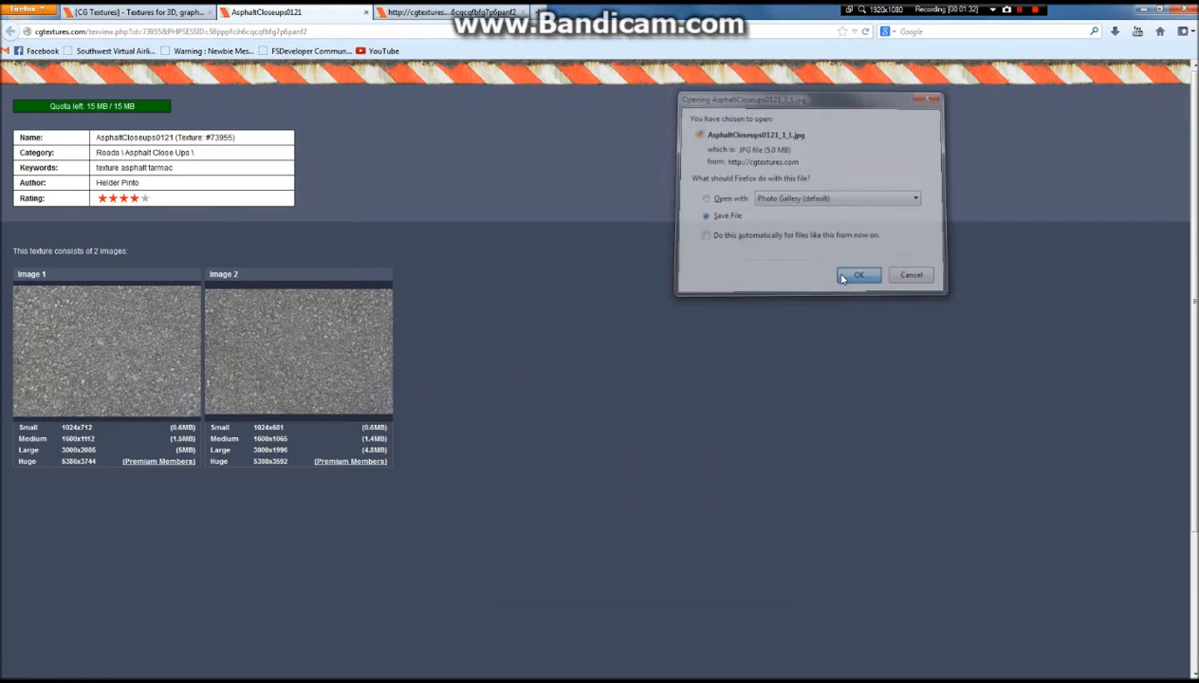
click(59, 89)
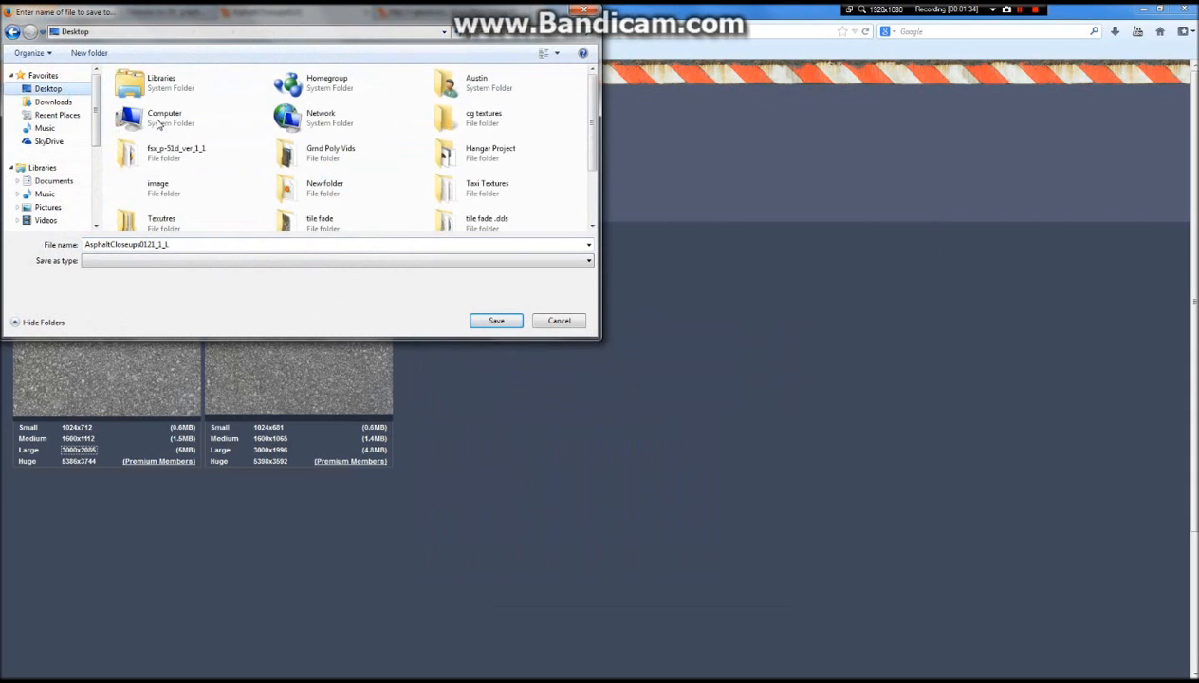
click(479, 166)
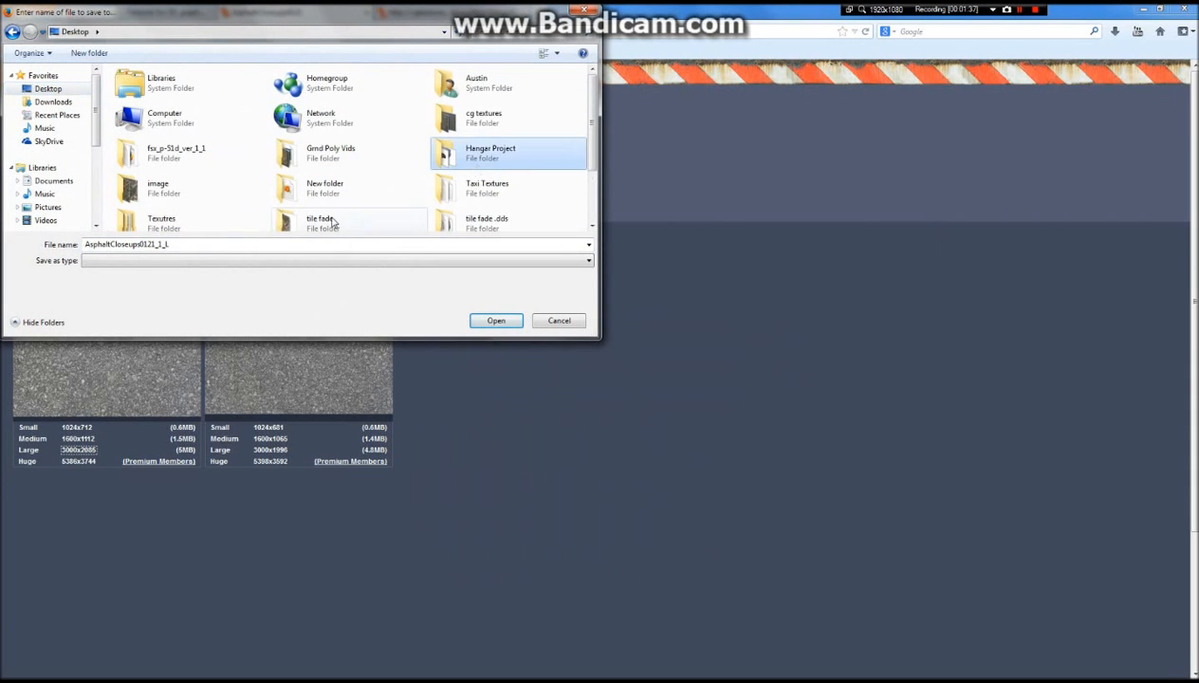
scroll(361, 222, down, 2)
scroll(272, 176, up, 2)
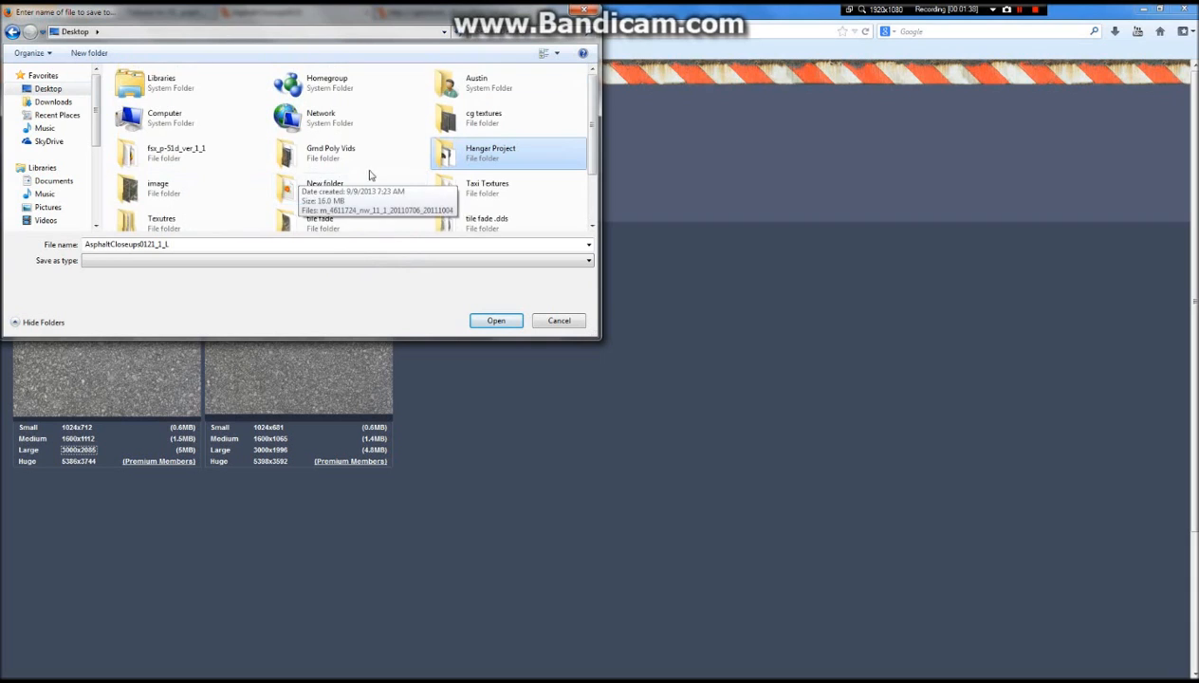
click(465, 120)
double_click(465, 120)
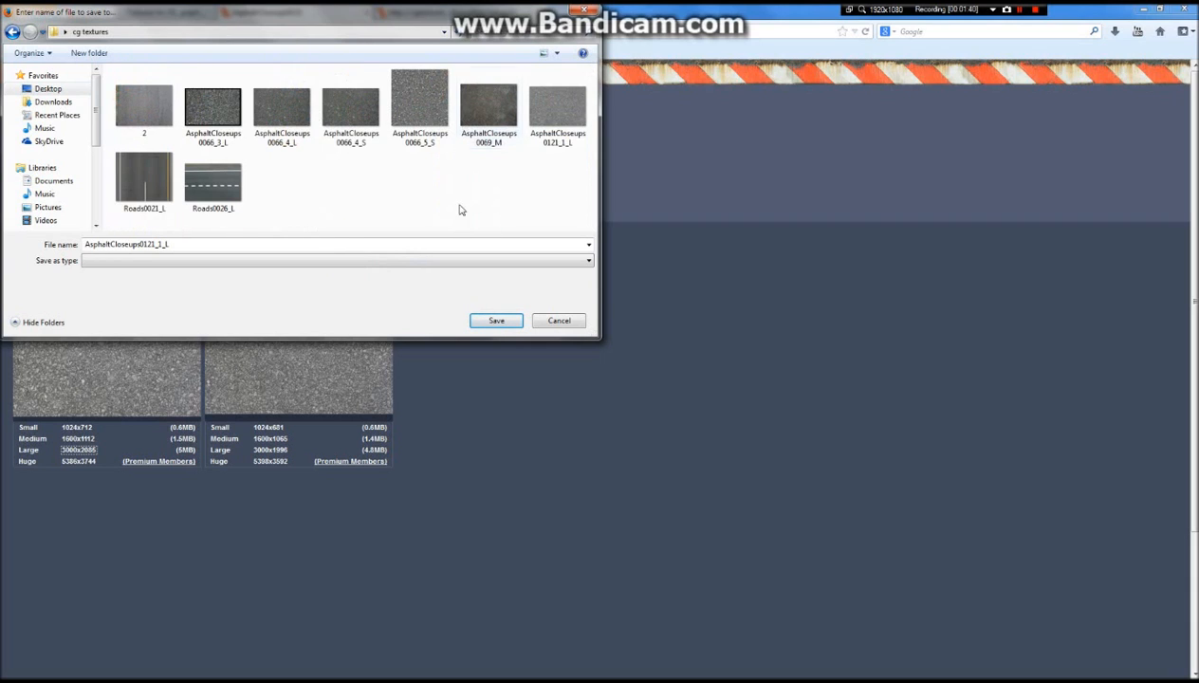
click(496, 321)
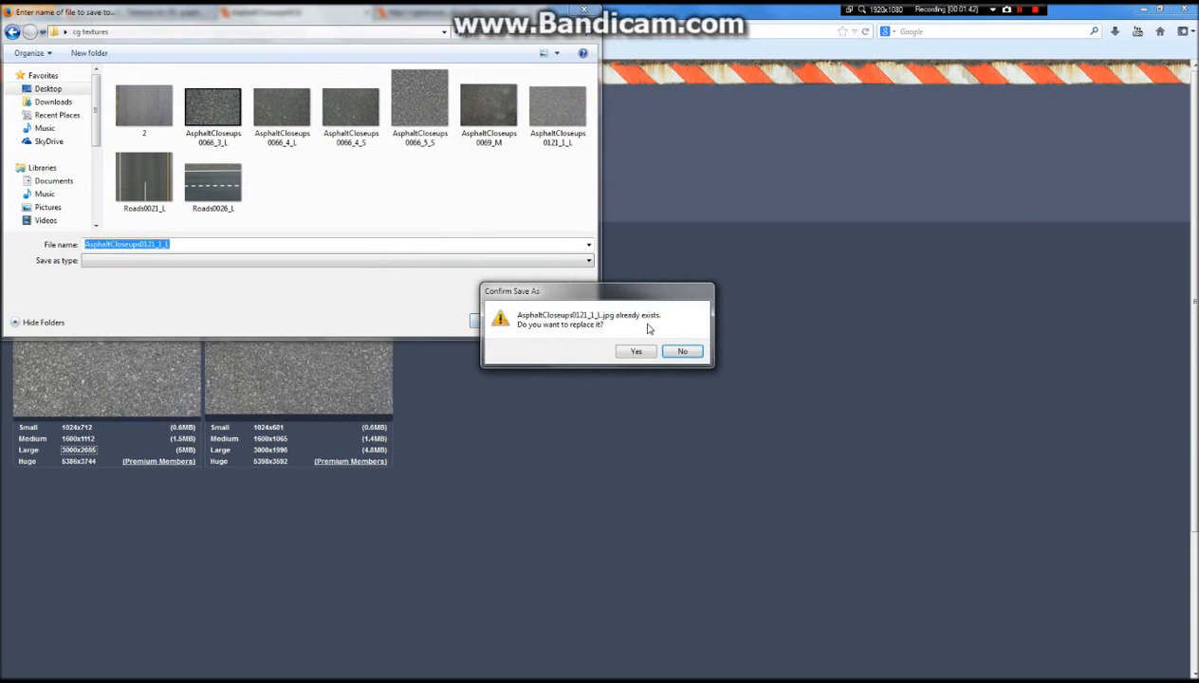
click(637, 352)
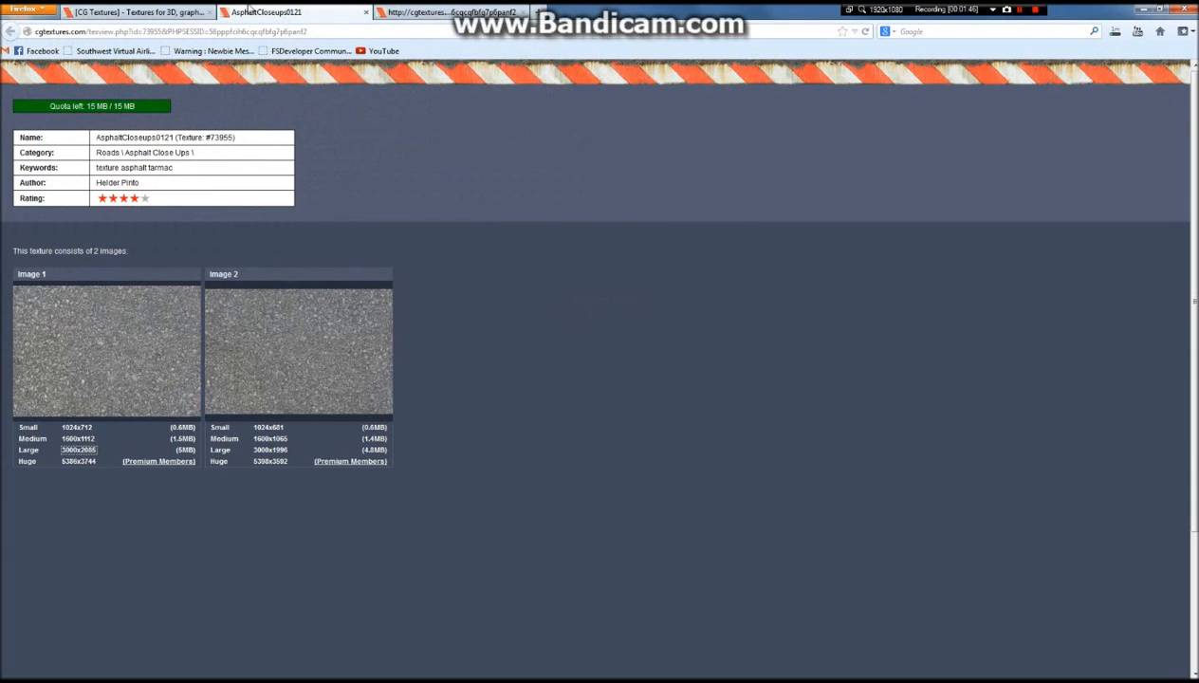
Switch to GIMP and create a new image 2048 px wide and 2048 px high
mouse_move(431, 12)
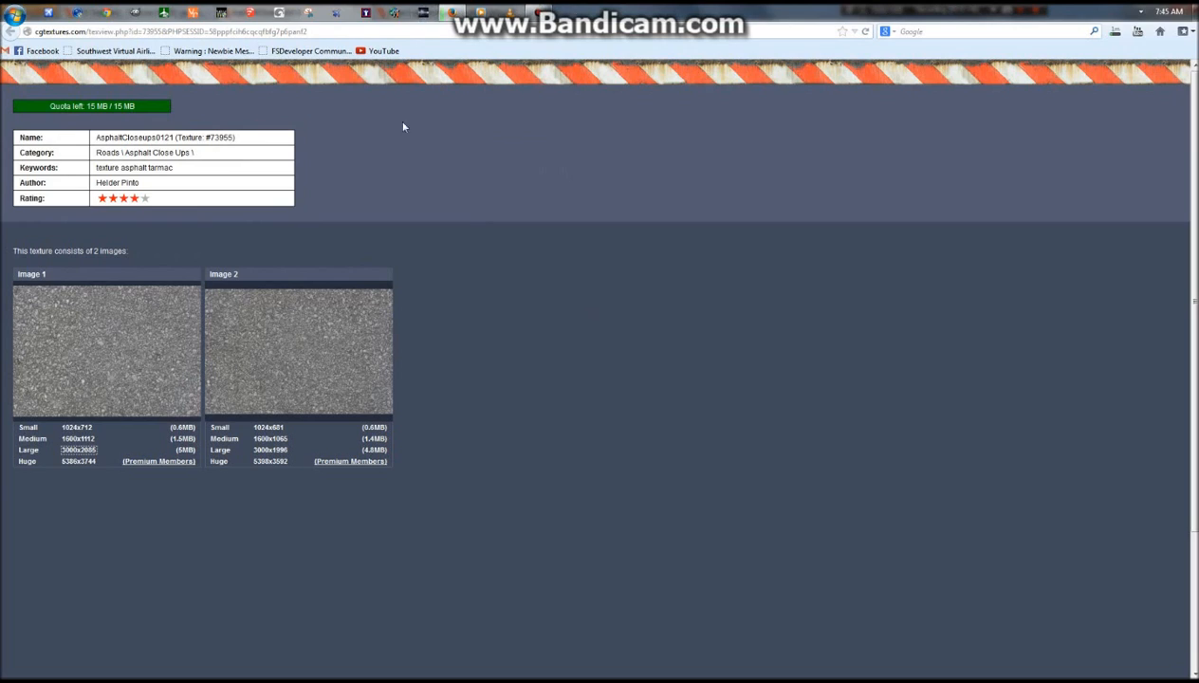
mouse_move(317, 8)
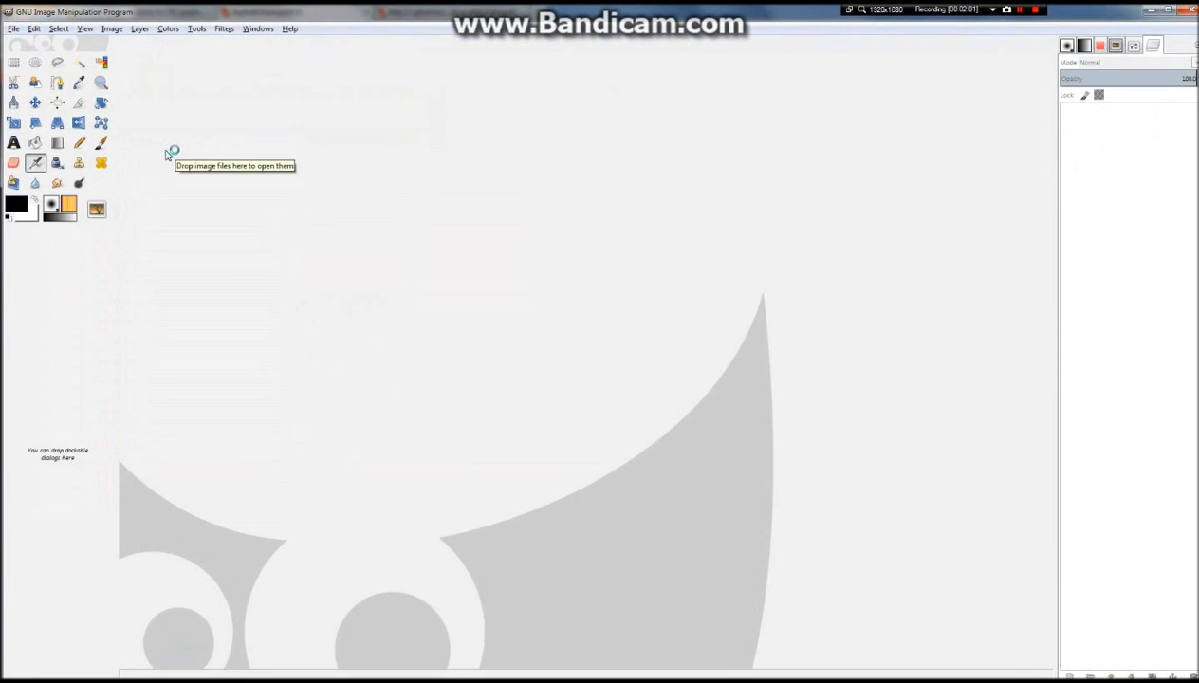
click(19, 28)
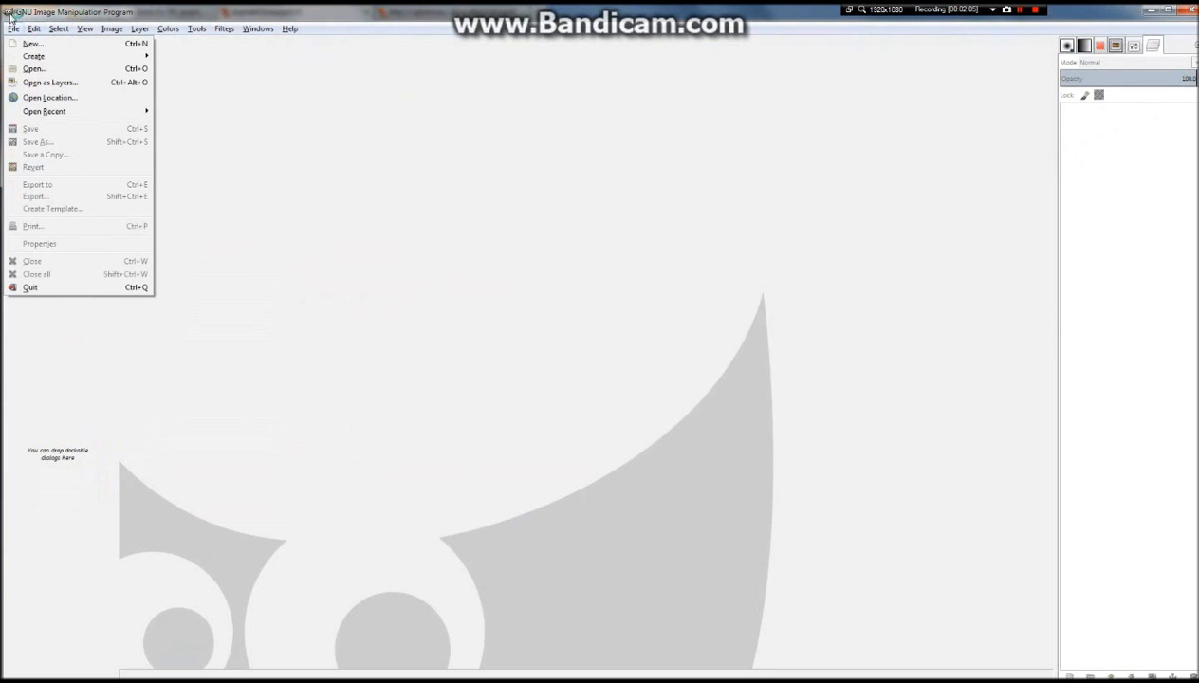
click(21, 44)
text(0)
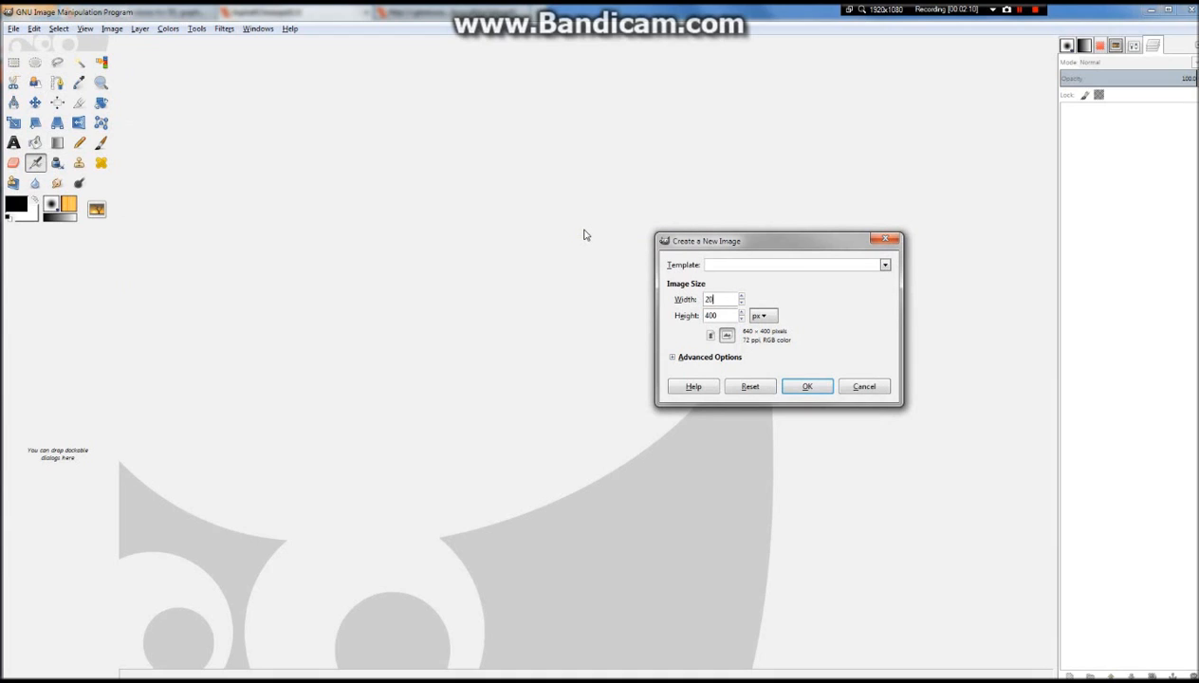
text(048)
key(Tab)
text(2048)
click(802, 388)
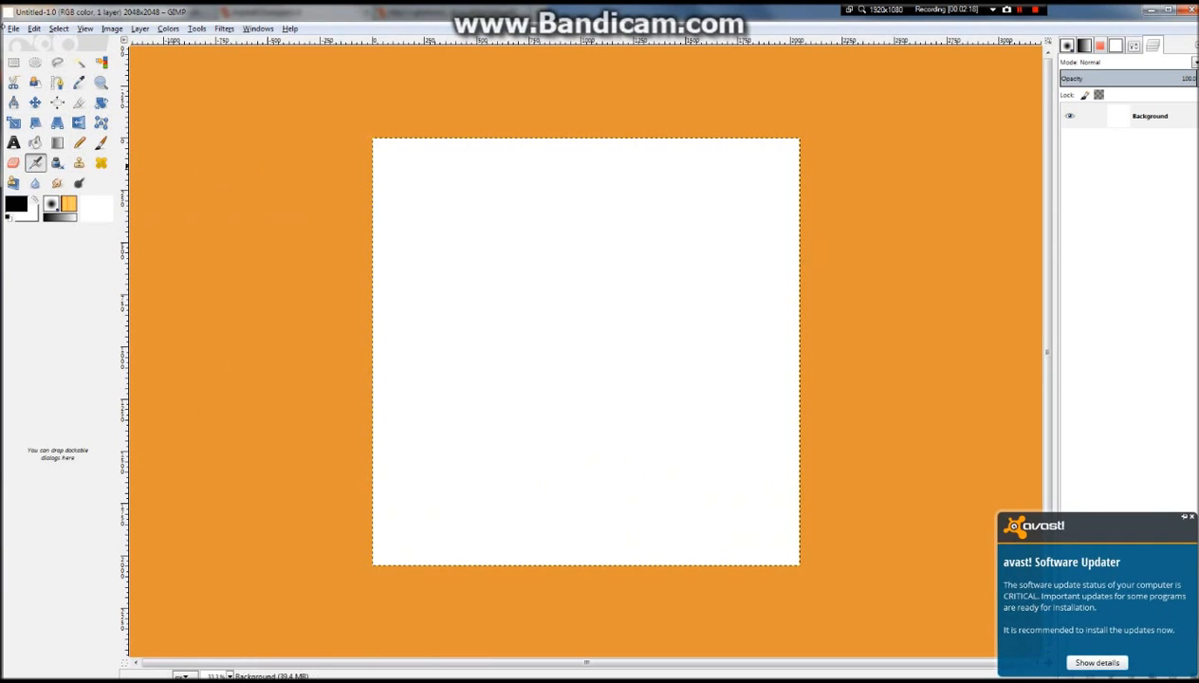
Open AsphaltCloseups0066_5_S.jpg from the cg textures folder on the Desktop
click(10, 28)
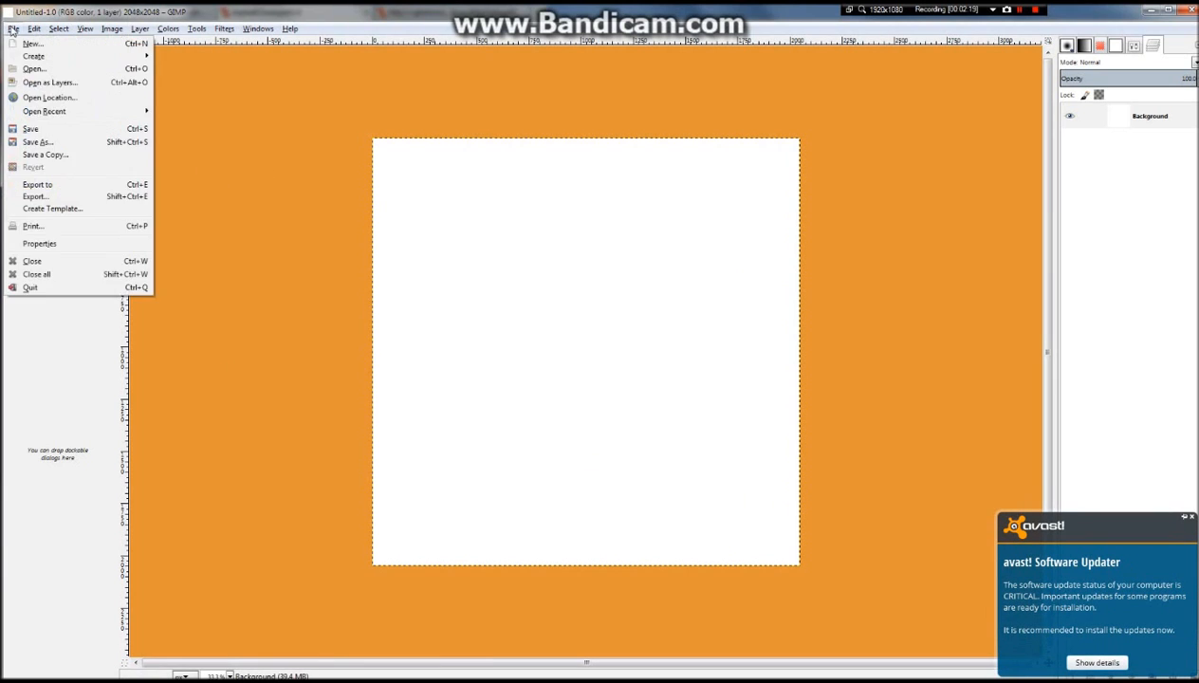
click(41, 70)
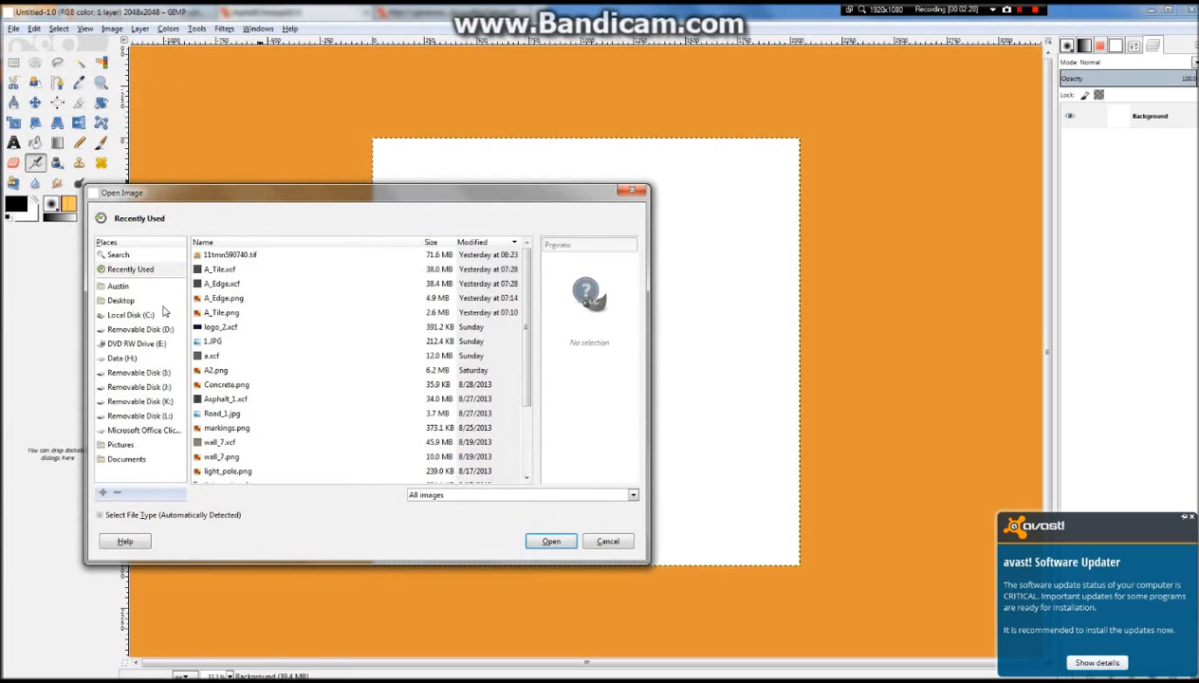
click(121, 300)
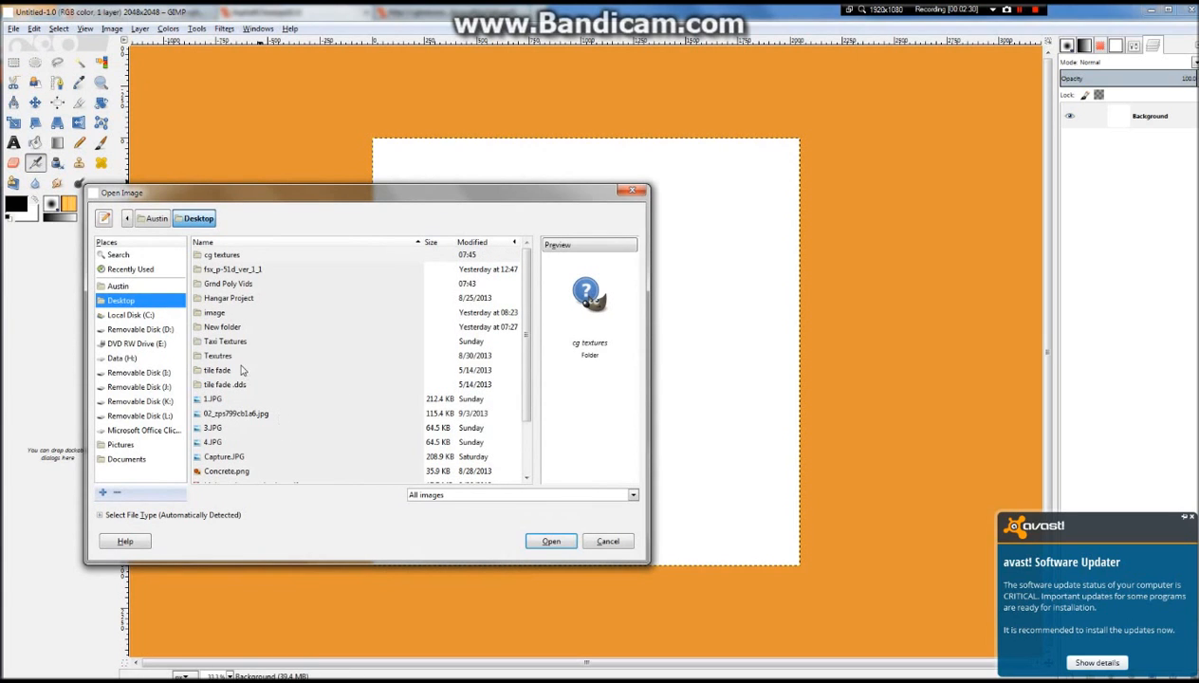
double_click(222, 258)
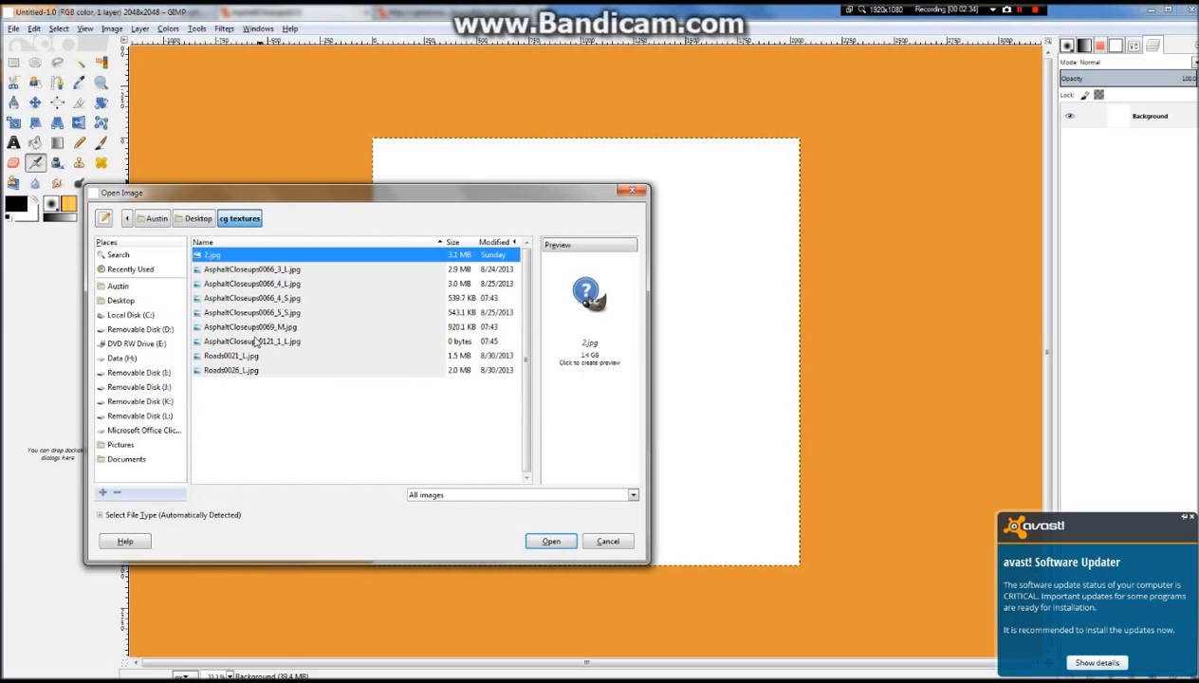
click(237, 270)
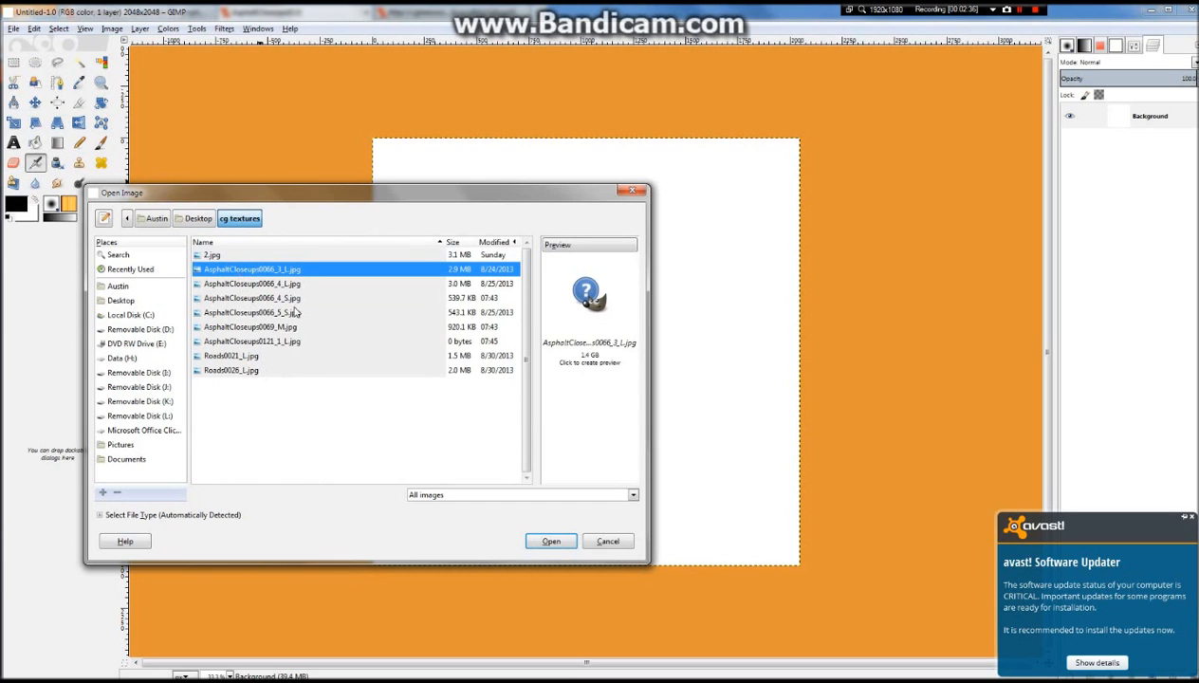
click(296, 313)
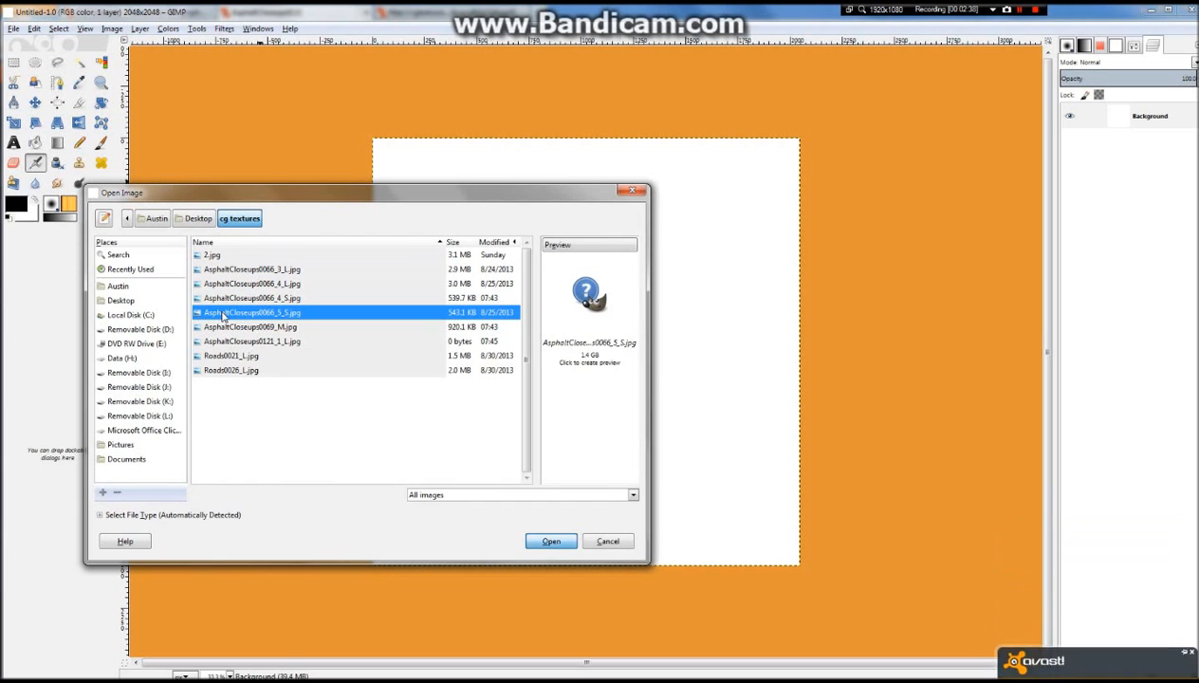
key(Return)
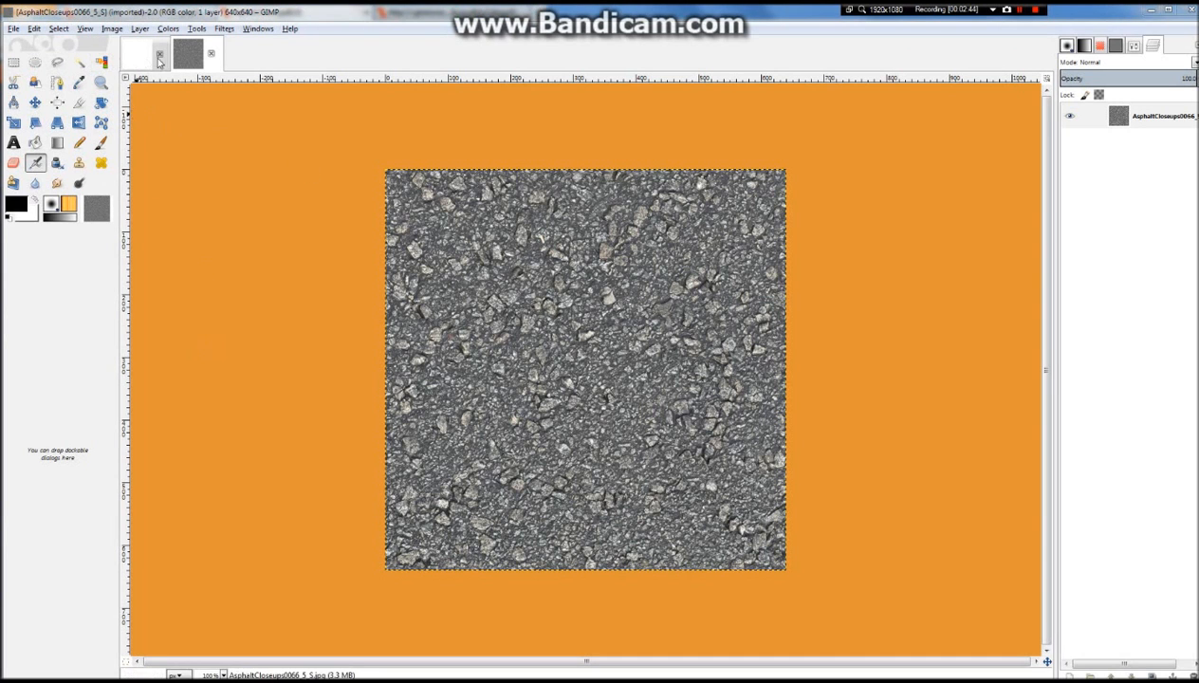
Open AsphaltCloseups0066_4_S.jpg from the cg textures folder and convert it to the sRGB working space
click(13, 29)
click(37, 74)
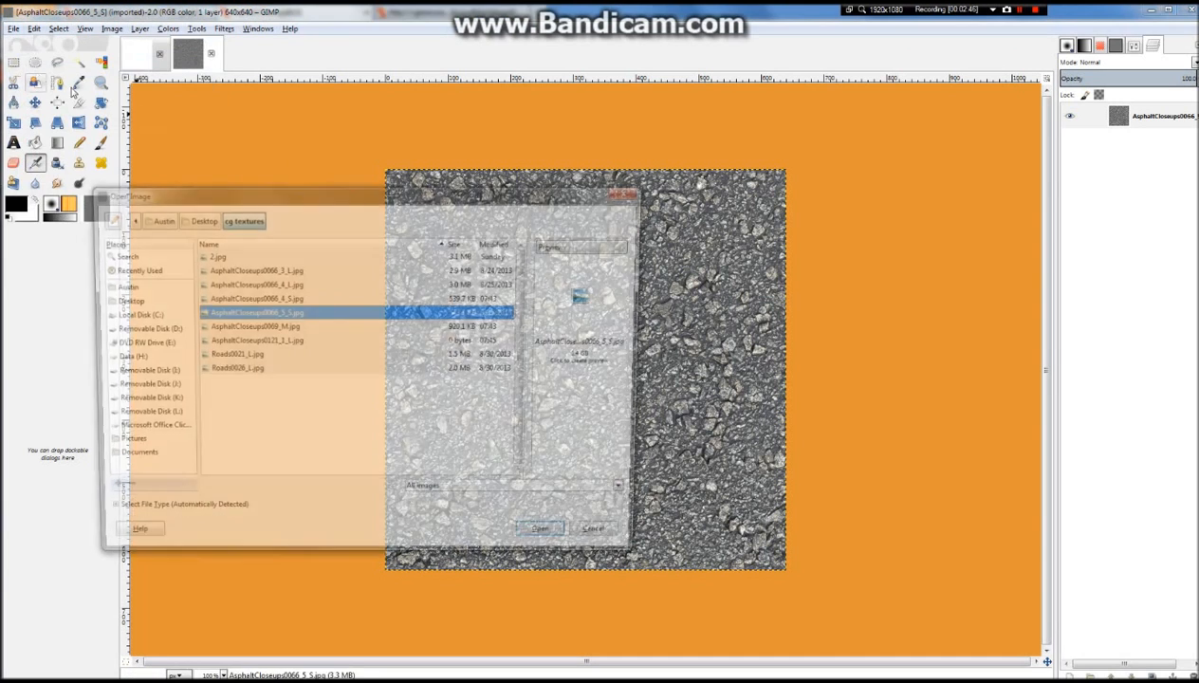
click(327, 300)
double_click(327, 300)
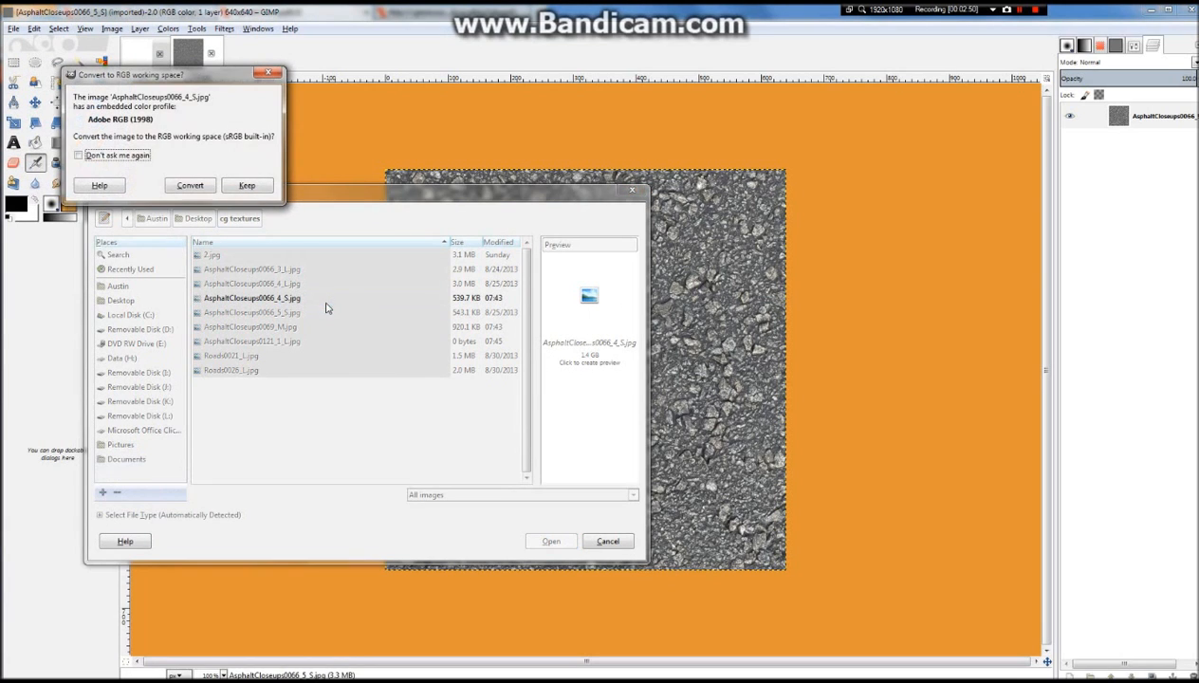
click(210, 182)
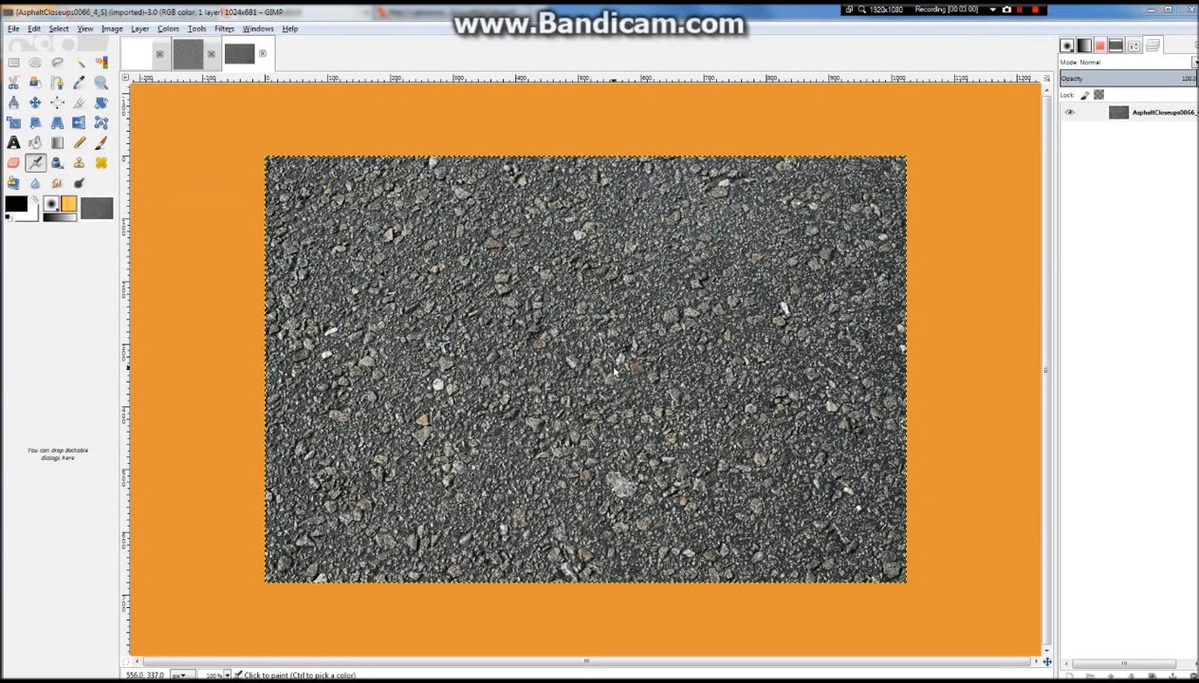
Compare the two opened asphalt textures and apply the Make Seamless filter to AsphaltCloseups0066_4_S
click(192, 62)
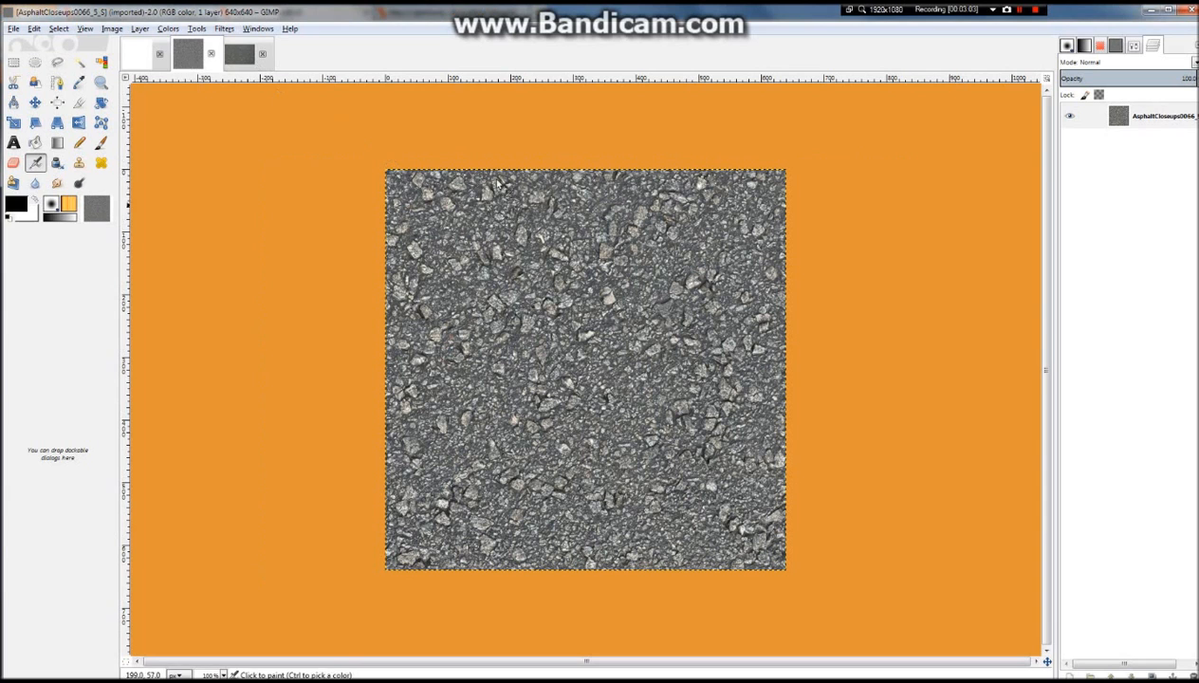
click(239, 54)
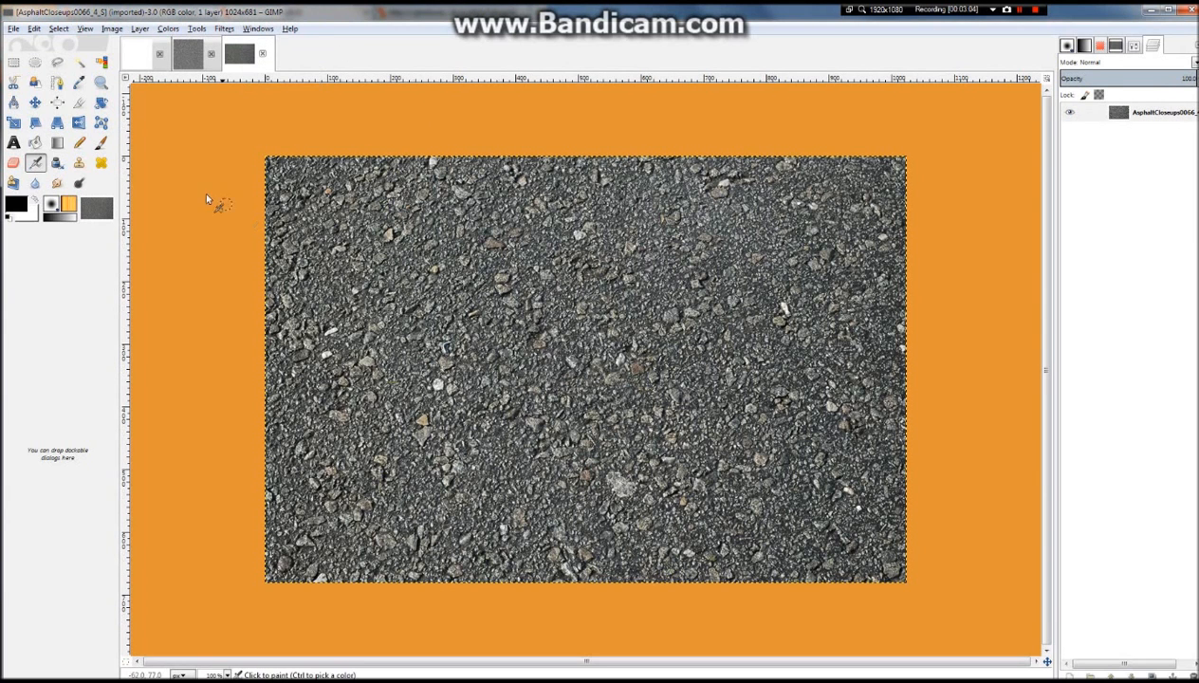
click(188, 54)
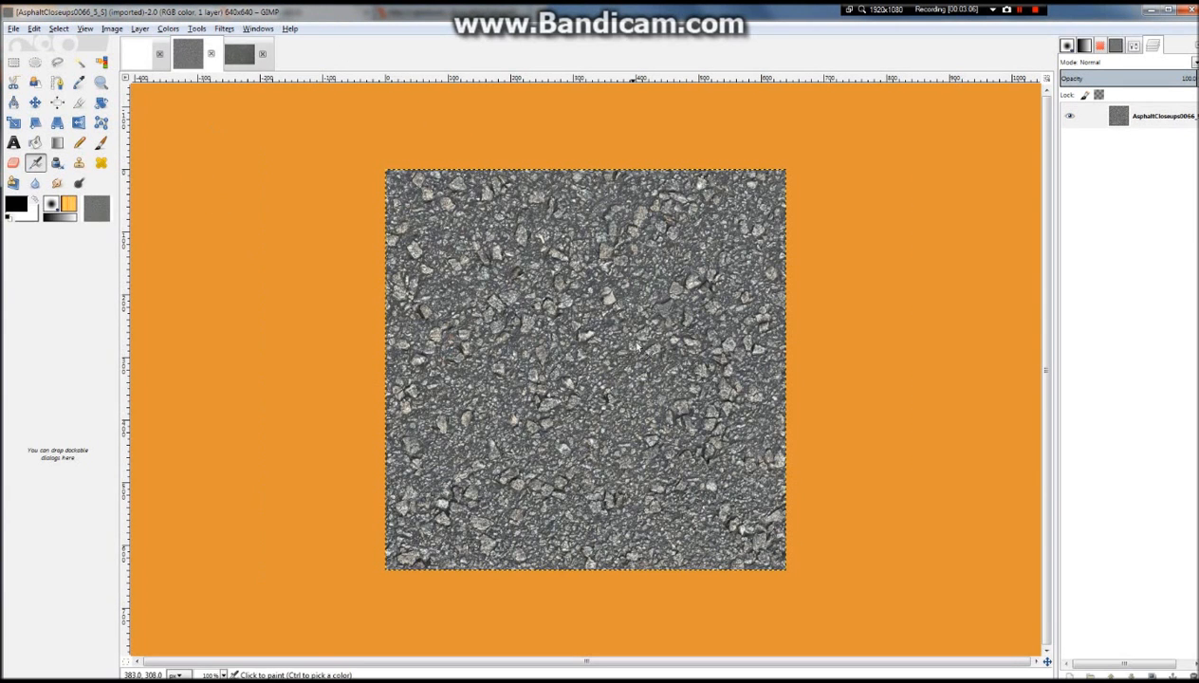
click(240, 54)
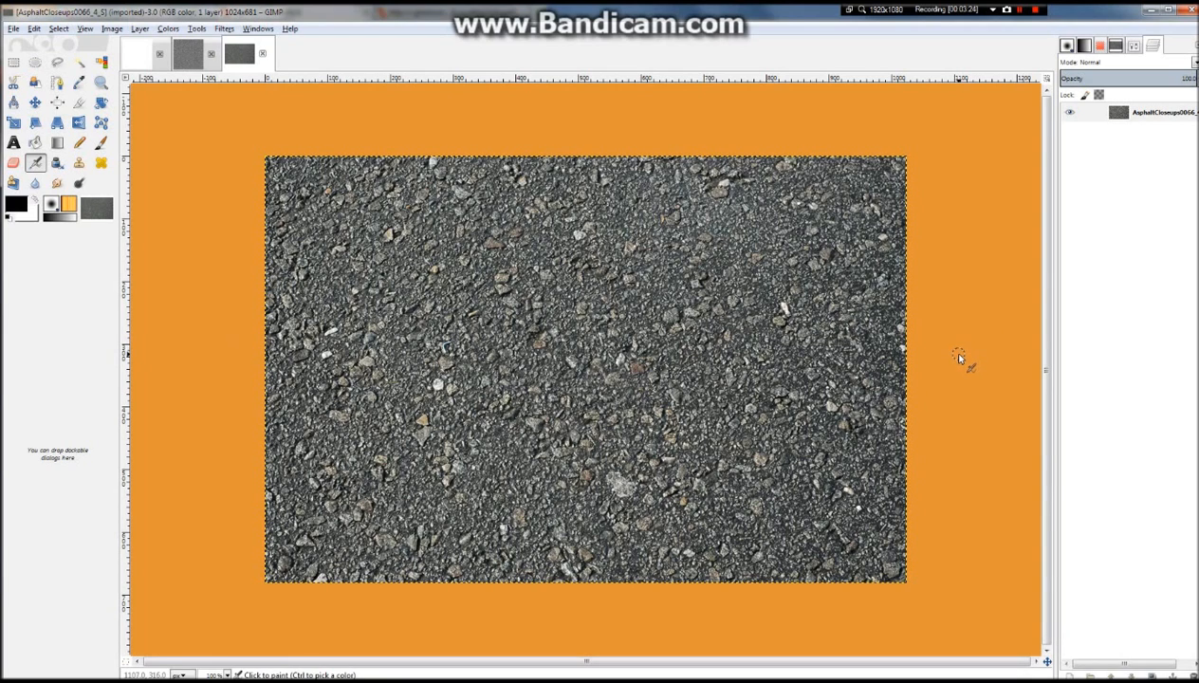
click(228, 29)
mouse_move(271, 210)
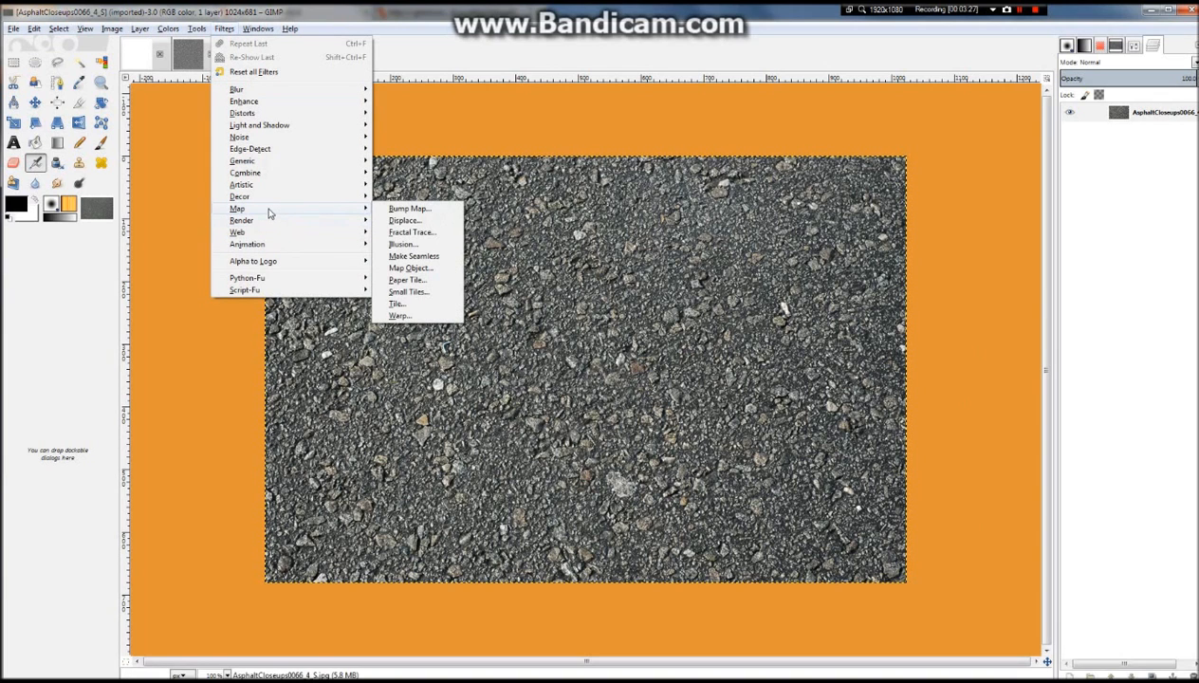
click(449, 258)
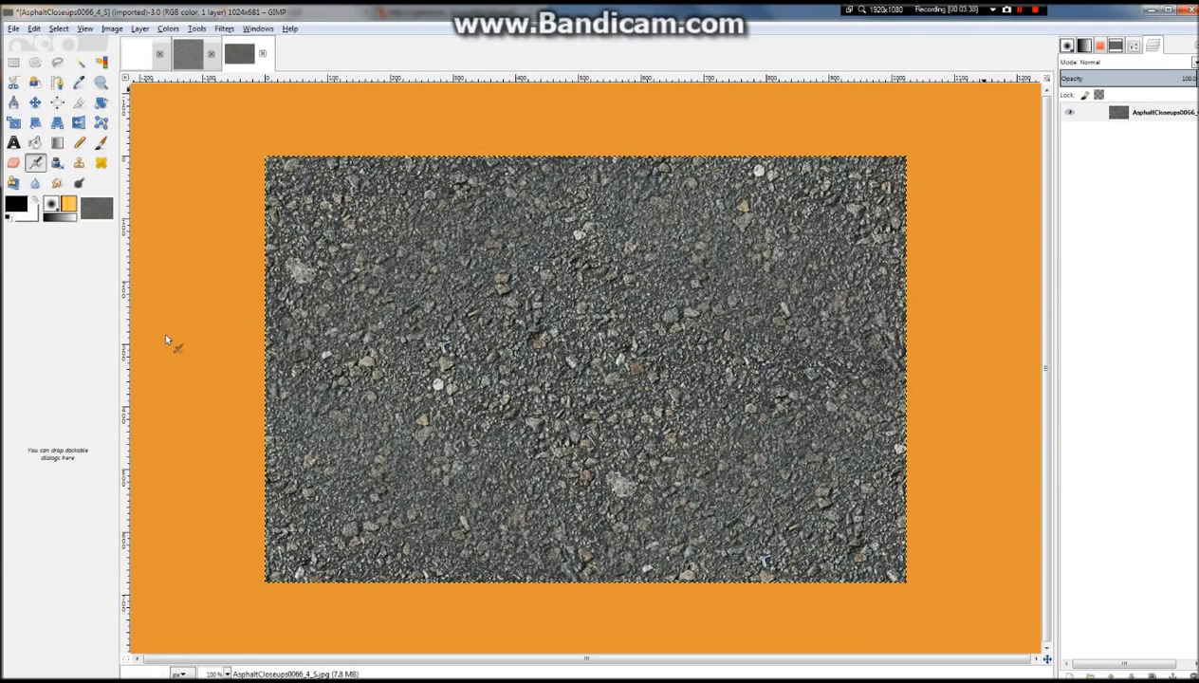
Try tiling the seamless asphalt image with the Small Tiles filter at 4 segments and inspect the repetition up close
click(224, 29)
mouse_move(275, 221)
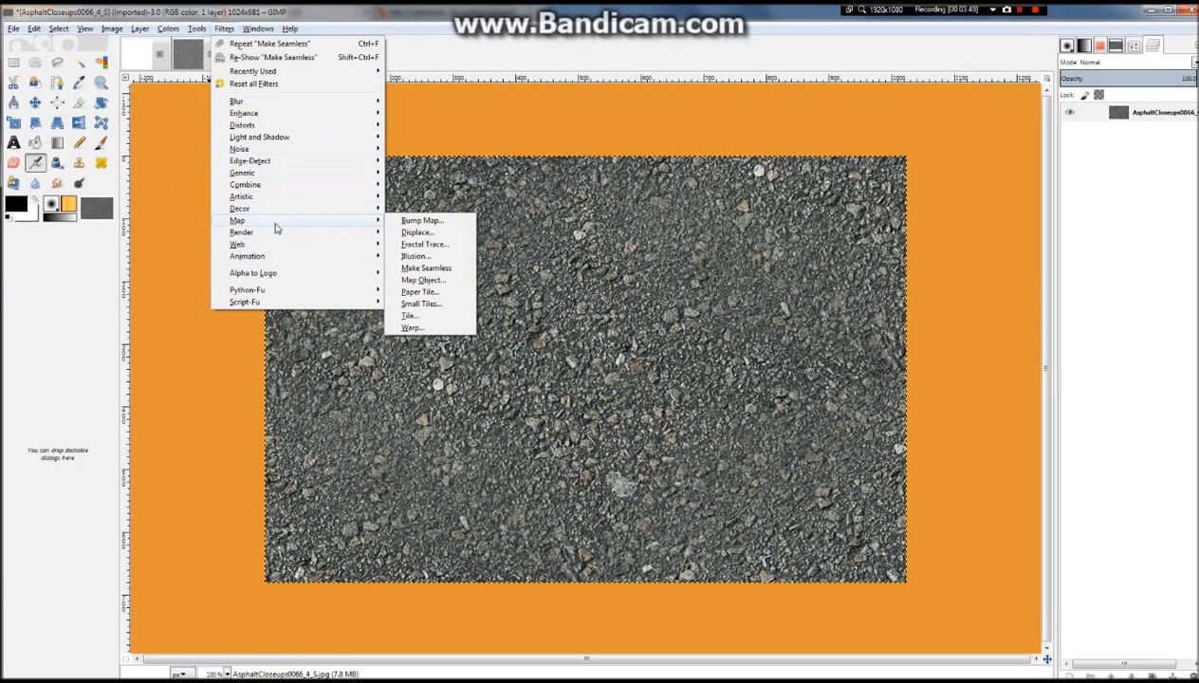
click(453, 302)
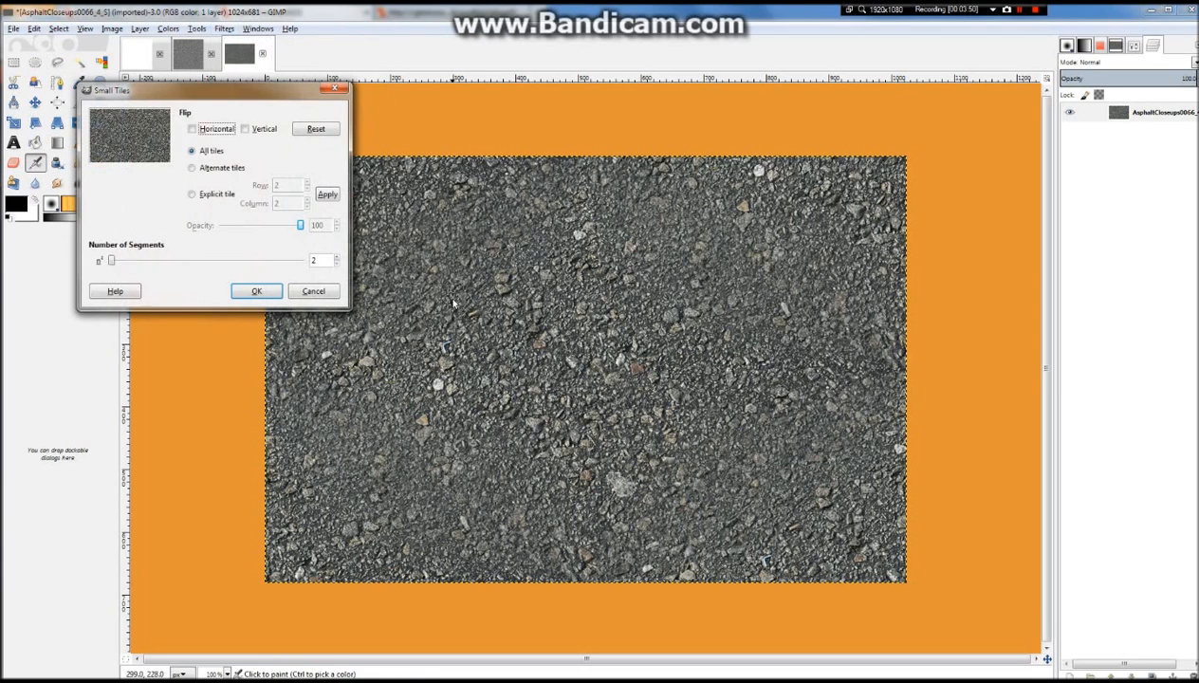
click(109, 265)
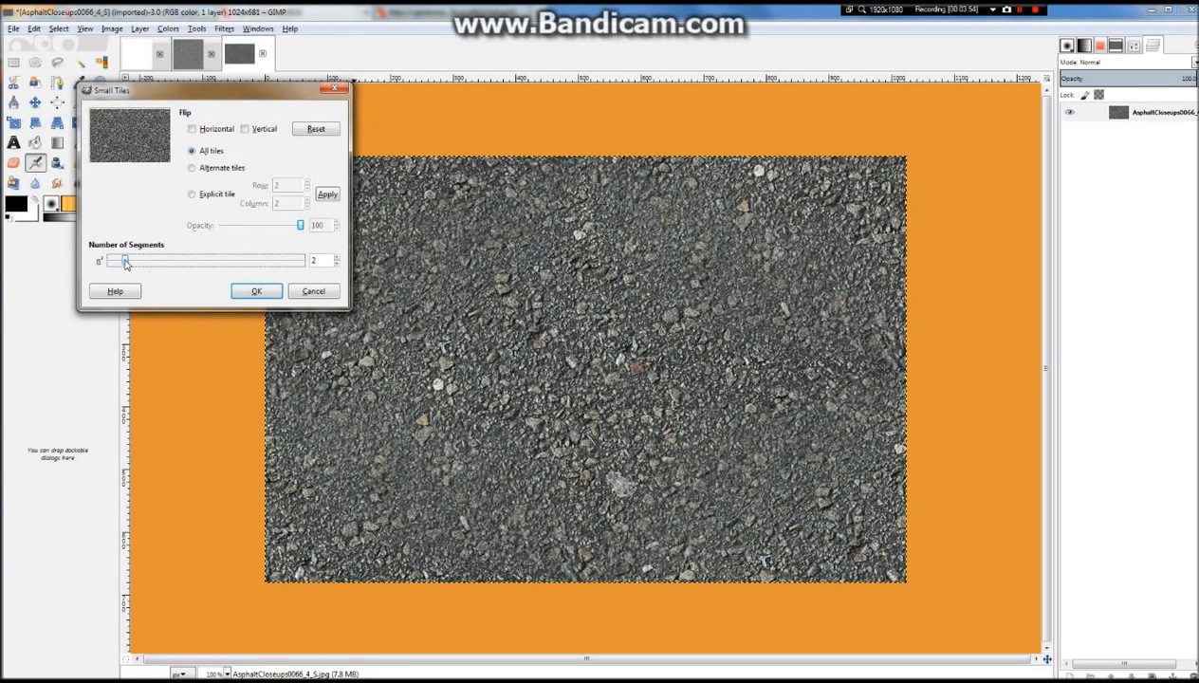
click(337, 257)
click(339, 257)
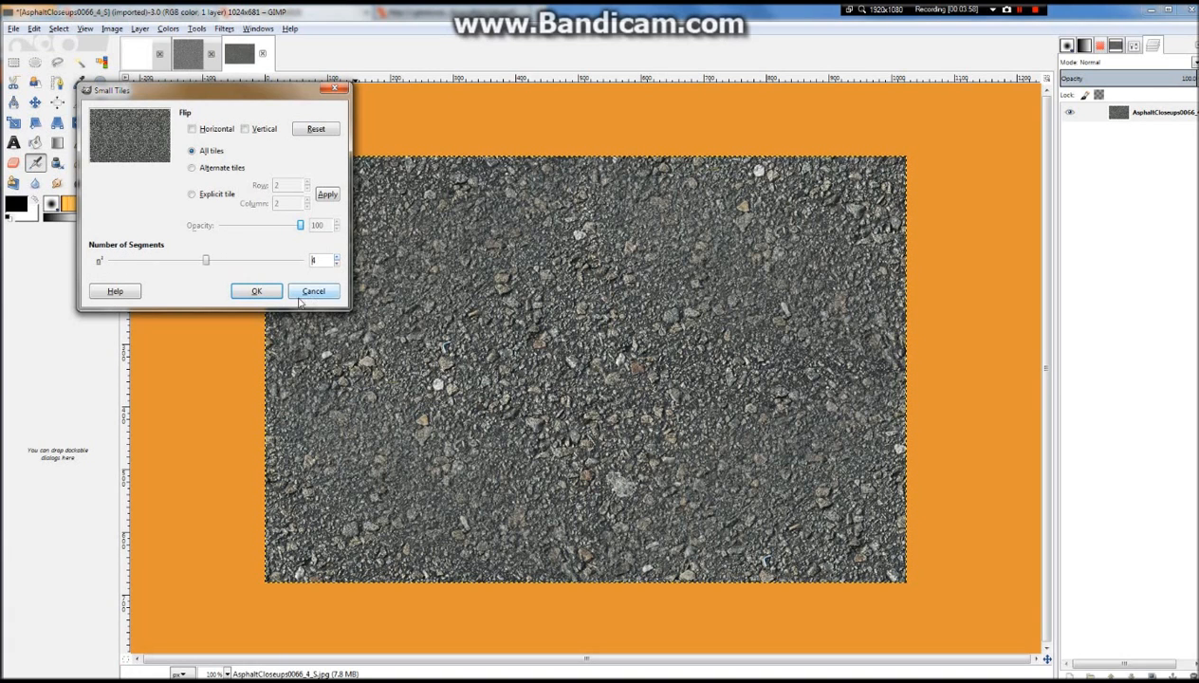
click(255, 291)
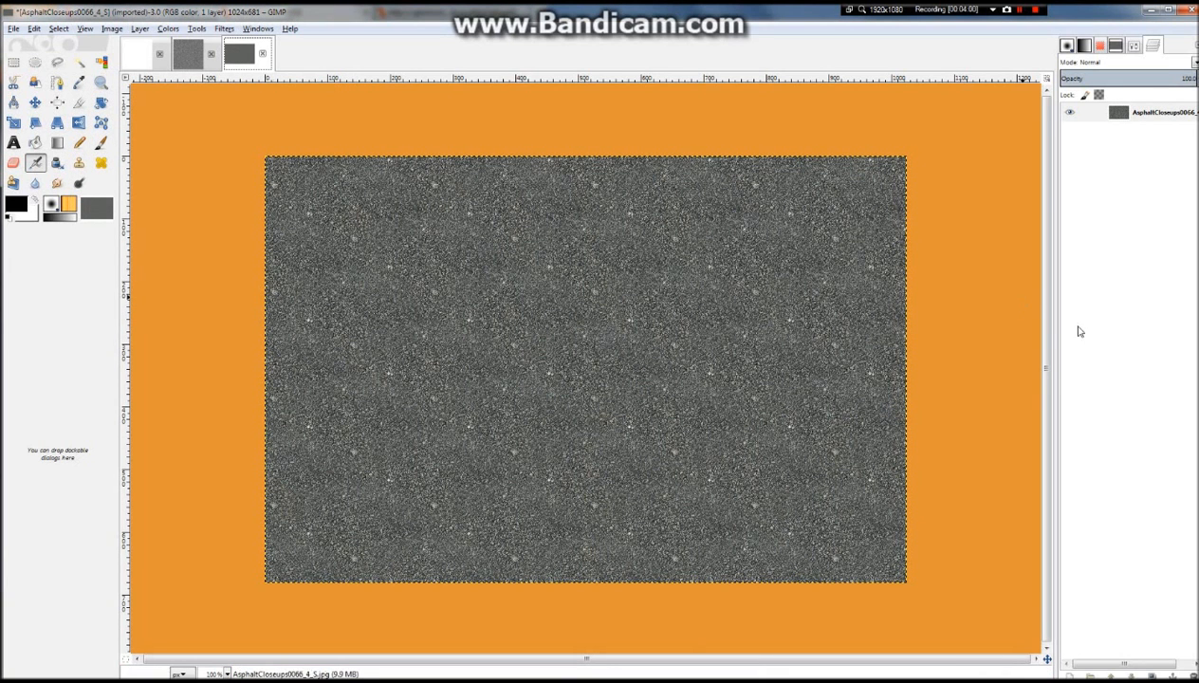
scroll(548, 261, up, 5)
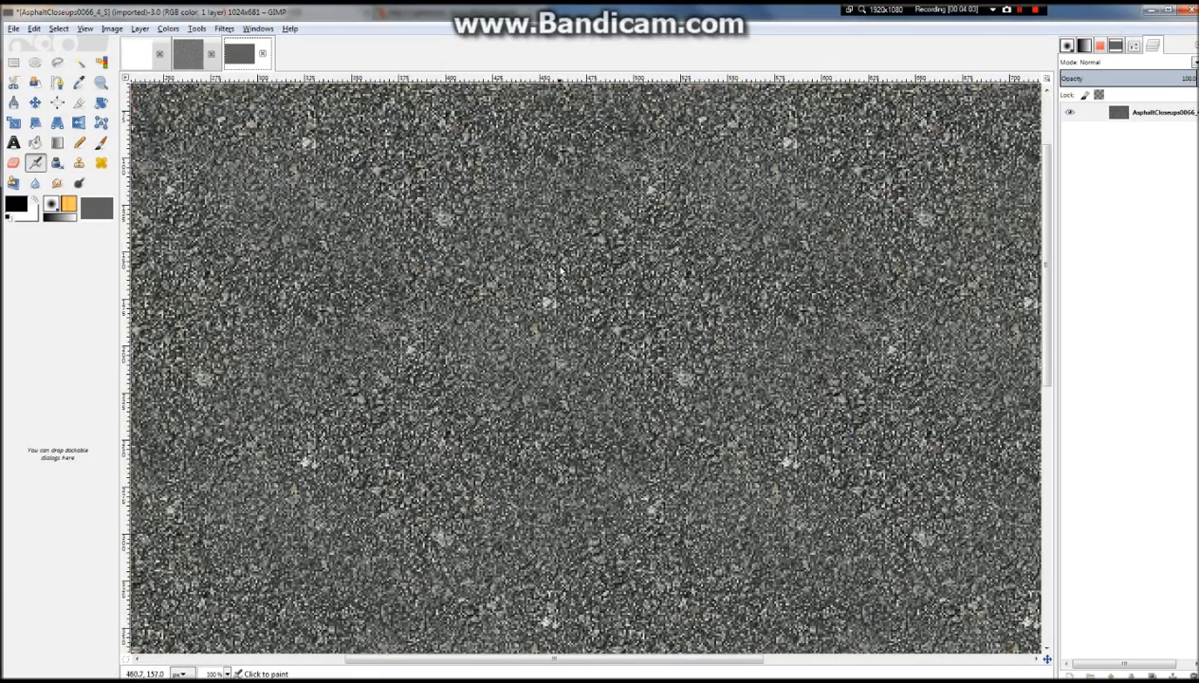
scroll(541, 277, down, 6)
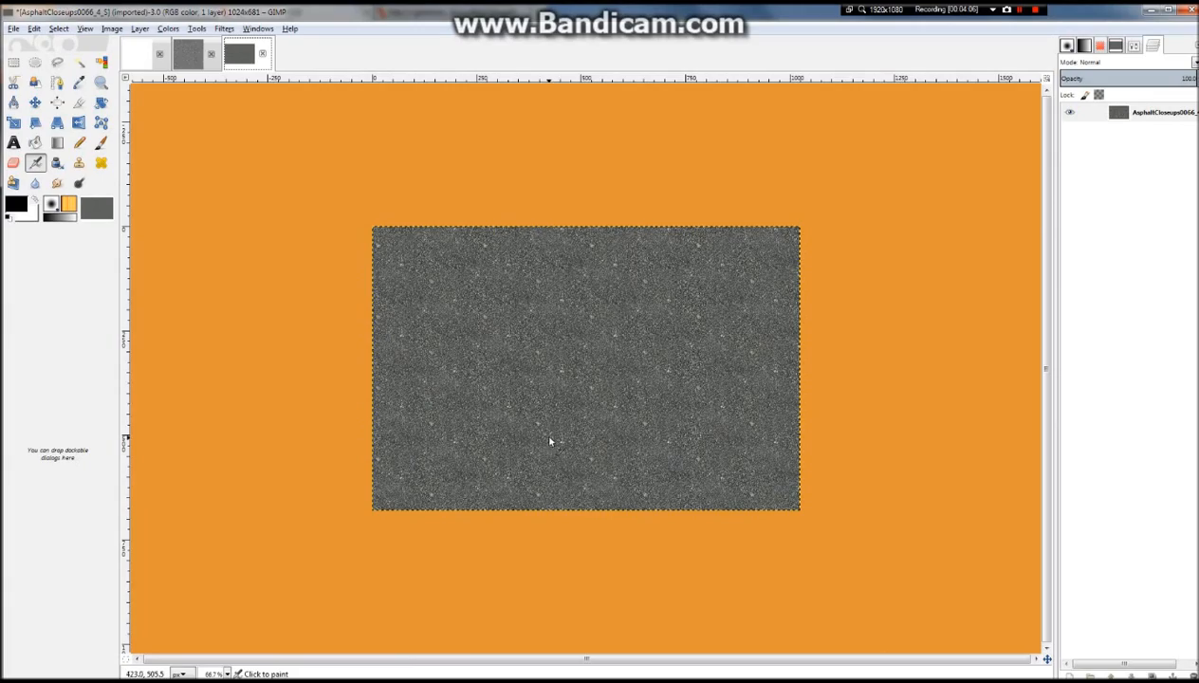
scroll(550, 440, up, 3)
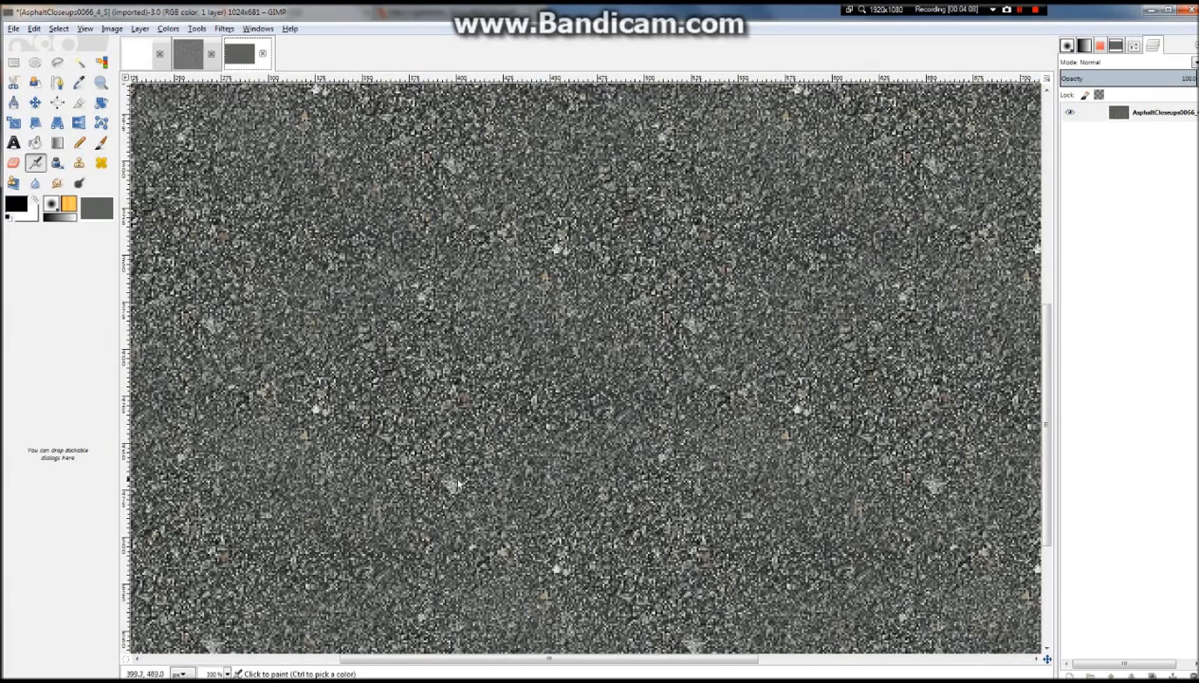
scroll(480, 486, down, 2)
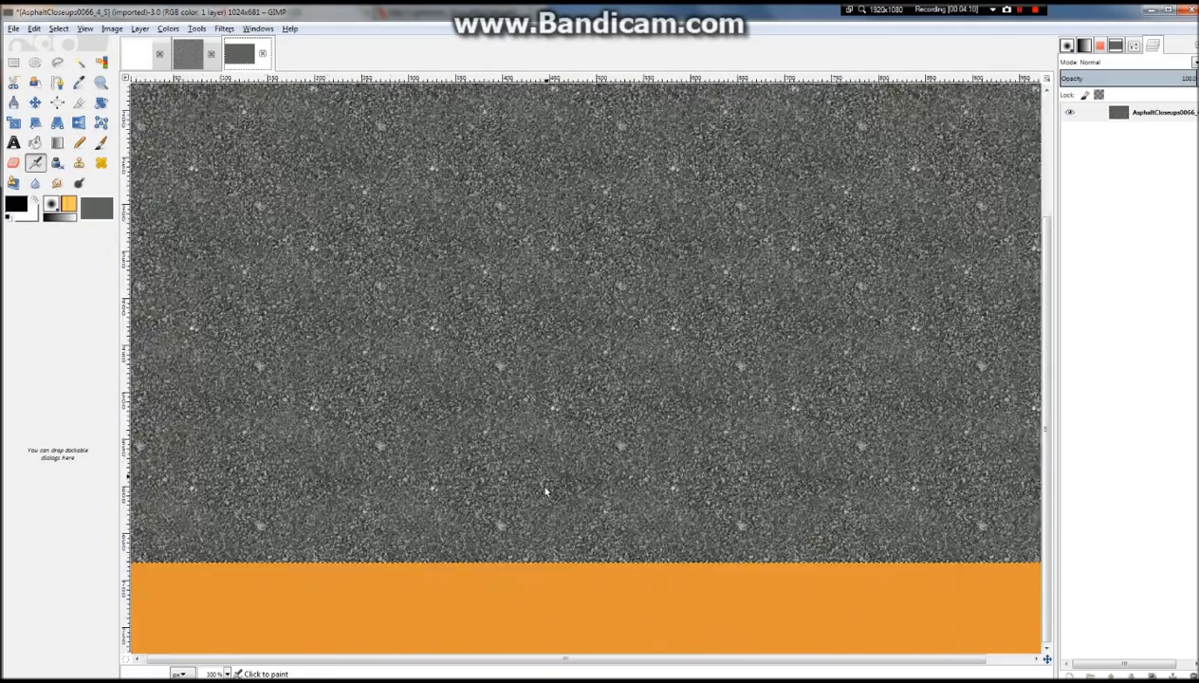
scroll(546, 491, down, 2)
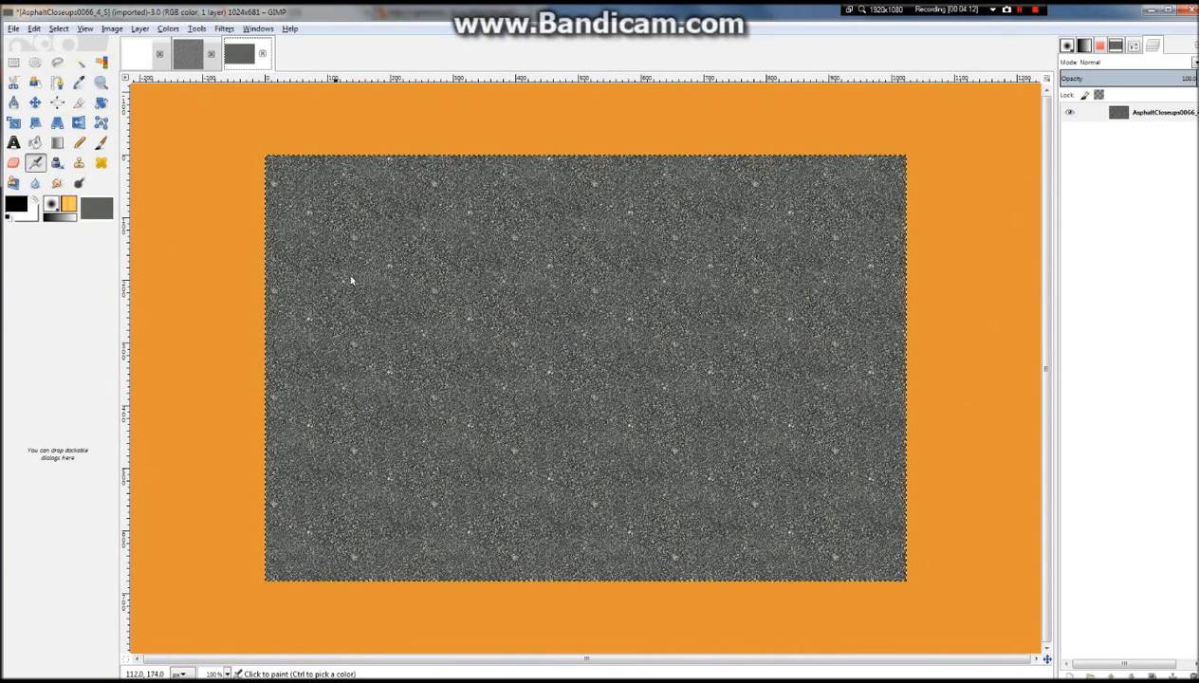
Tile the seamless asphalt image with the Small Tiles filter, keeping all tiles unflipped and using 2 segments
click(220, 30)
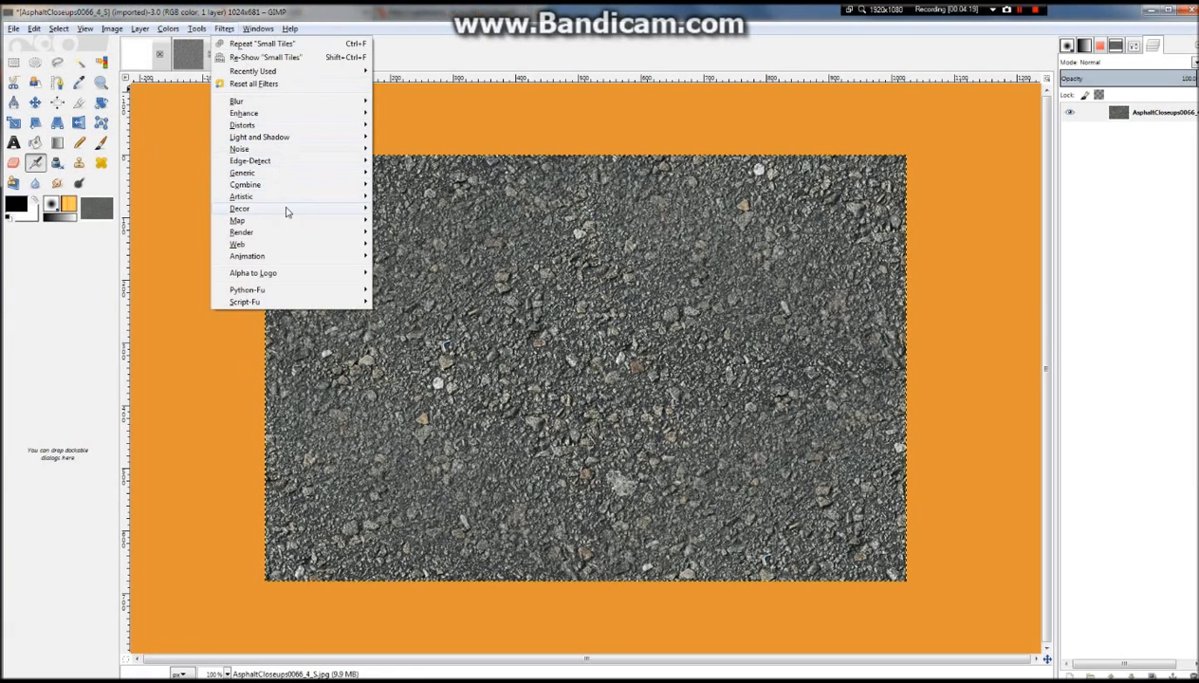
mouse_move(286, 222)
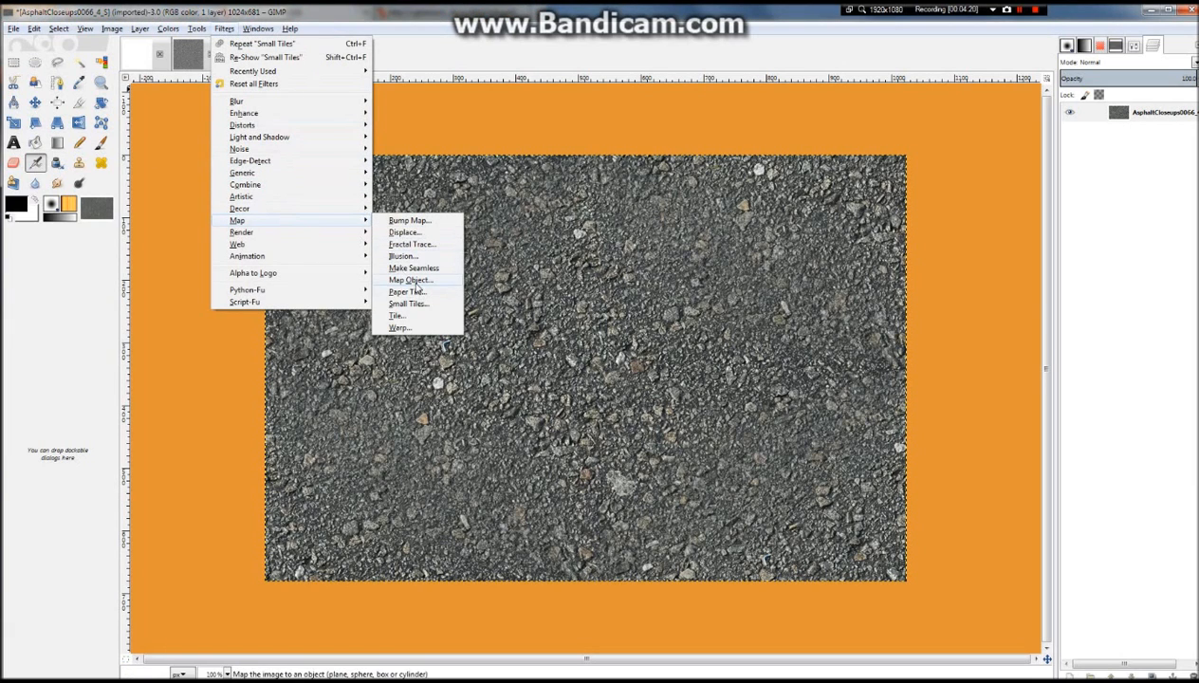
click(406, 303)
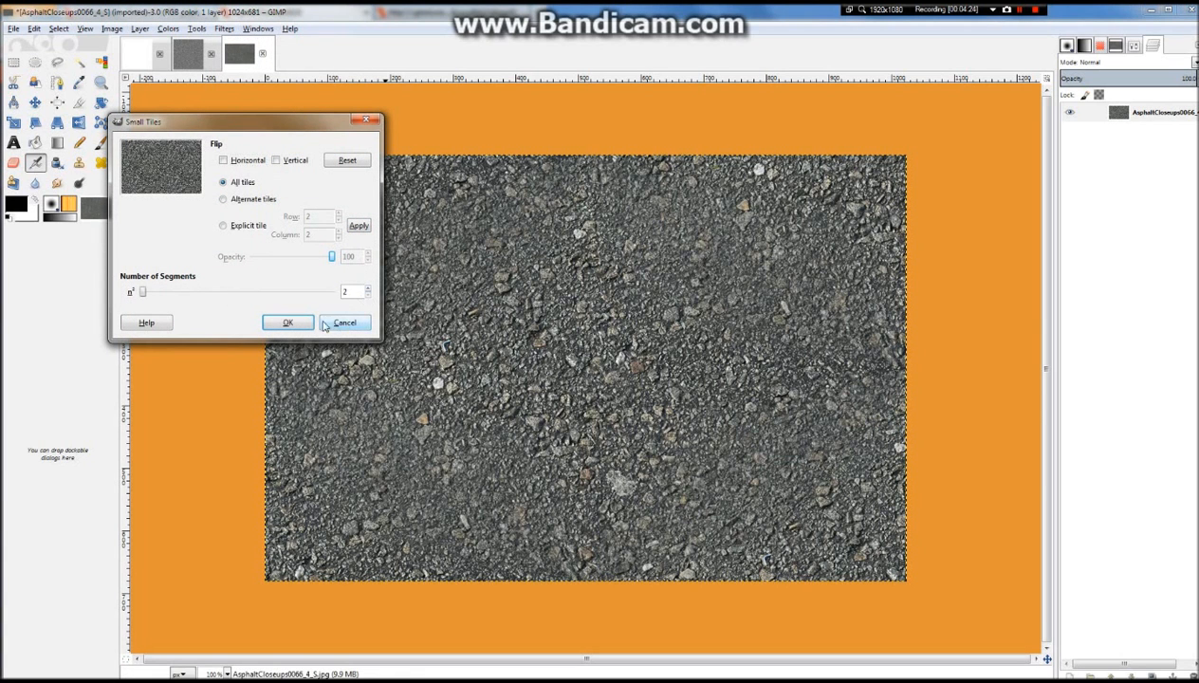
click(284, 322)
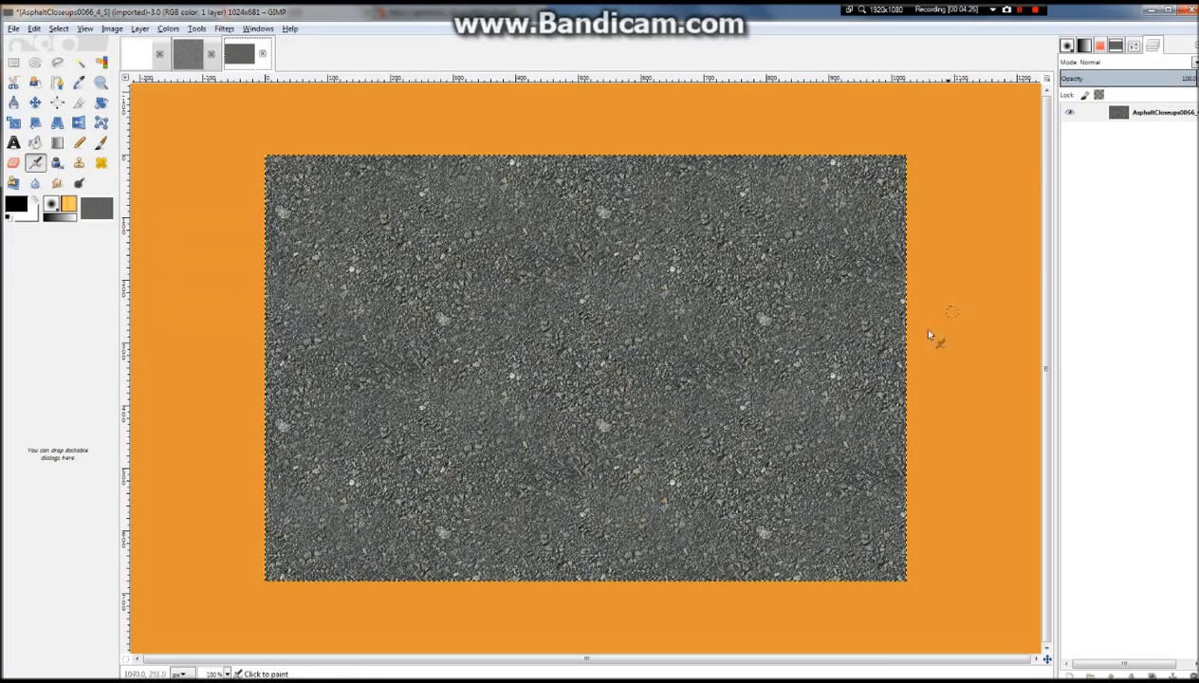
scroll(750, 375, up, 3)
scroll(567, 304, down, 3)
Select a small rectangle of plain asphalt just left of the image's centre, copy it and paste it as a floating selection
click(13, 62)
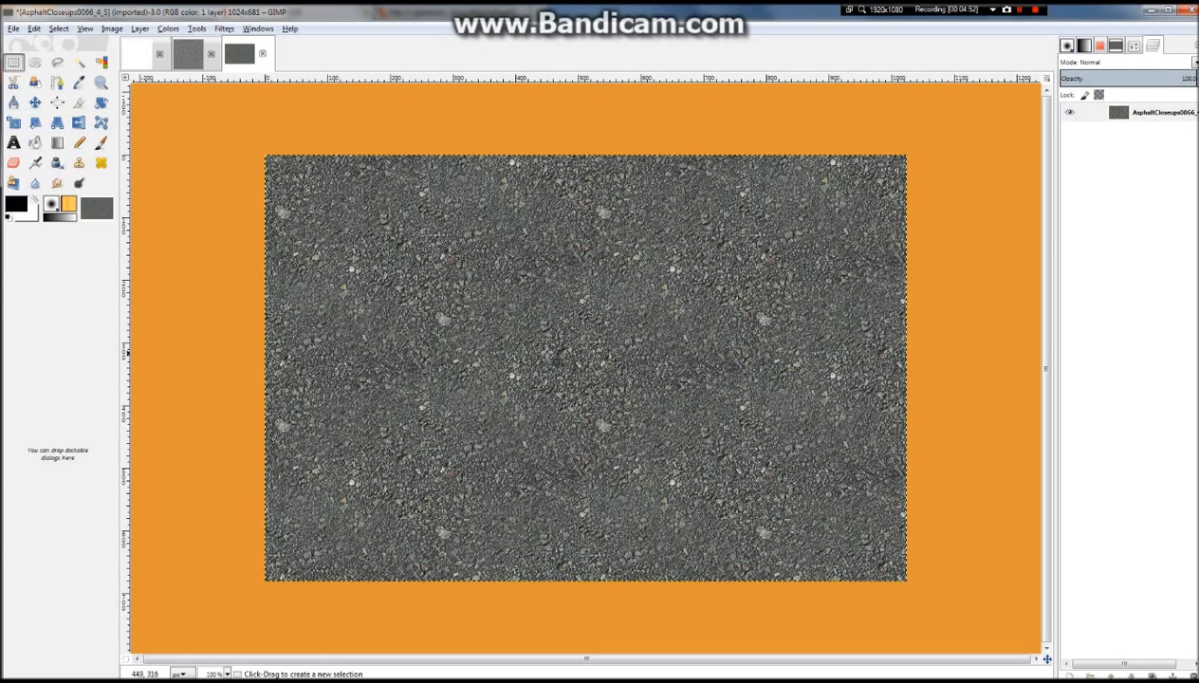
drag(515, 330, 549, 354)
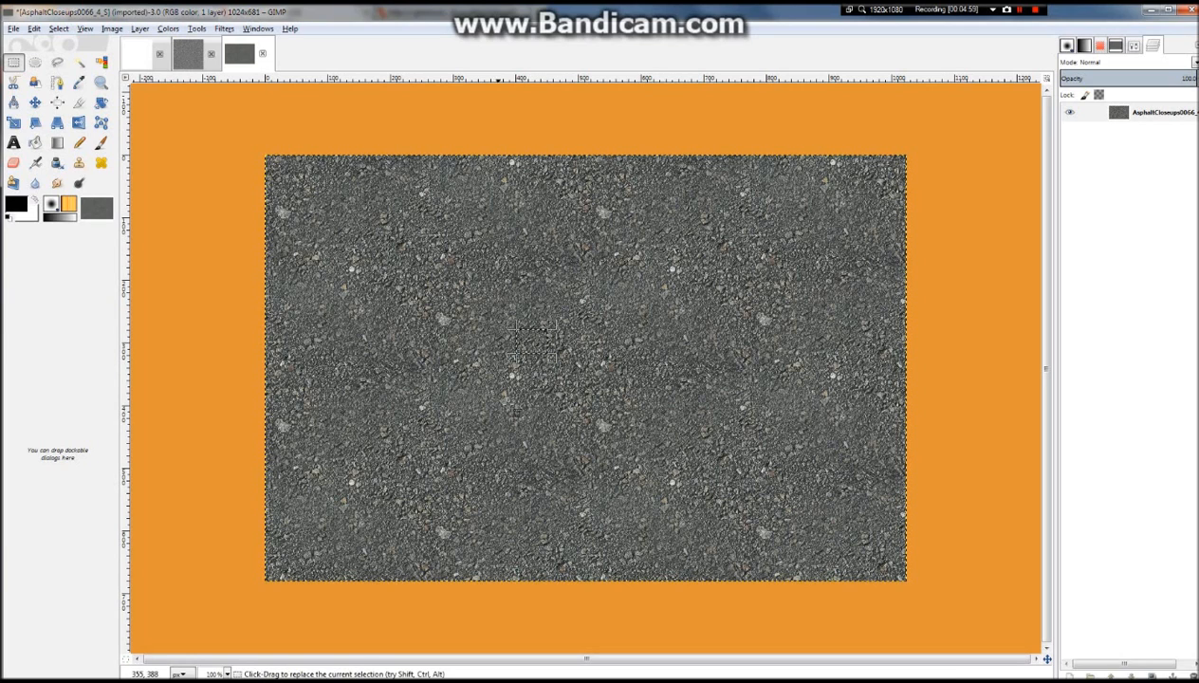
drag(485, 335, 520, 368)
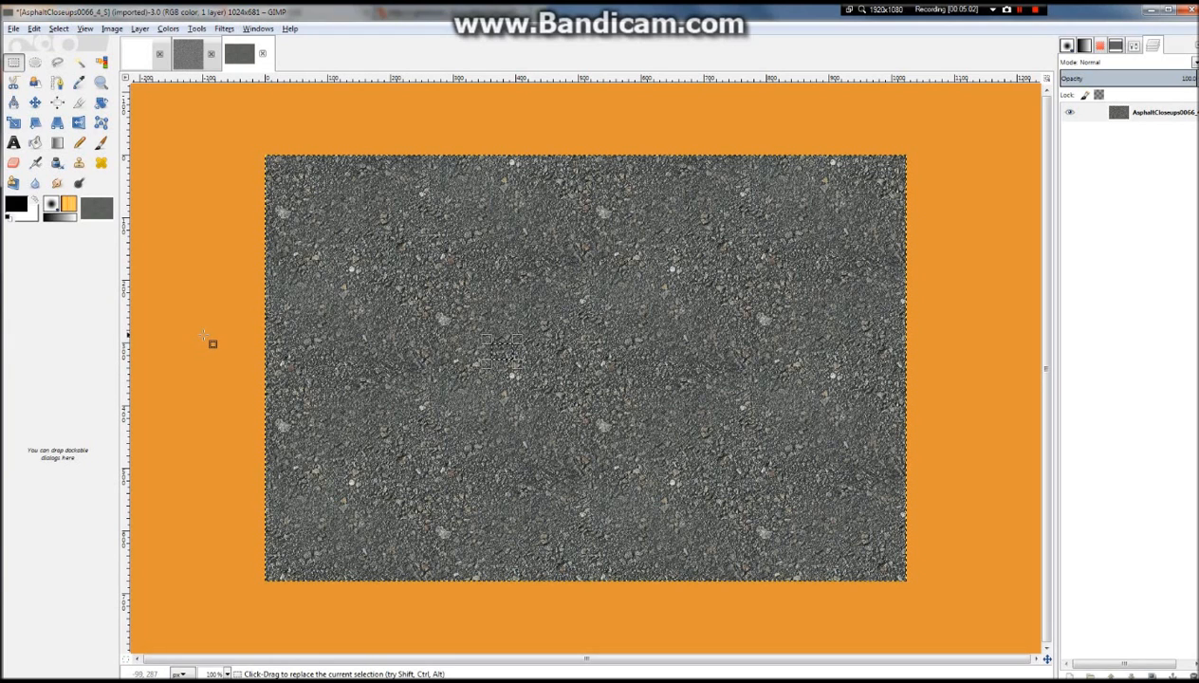
key(ctrl+c)
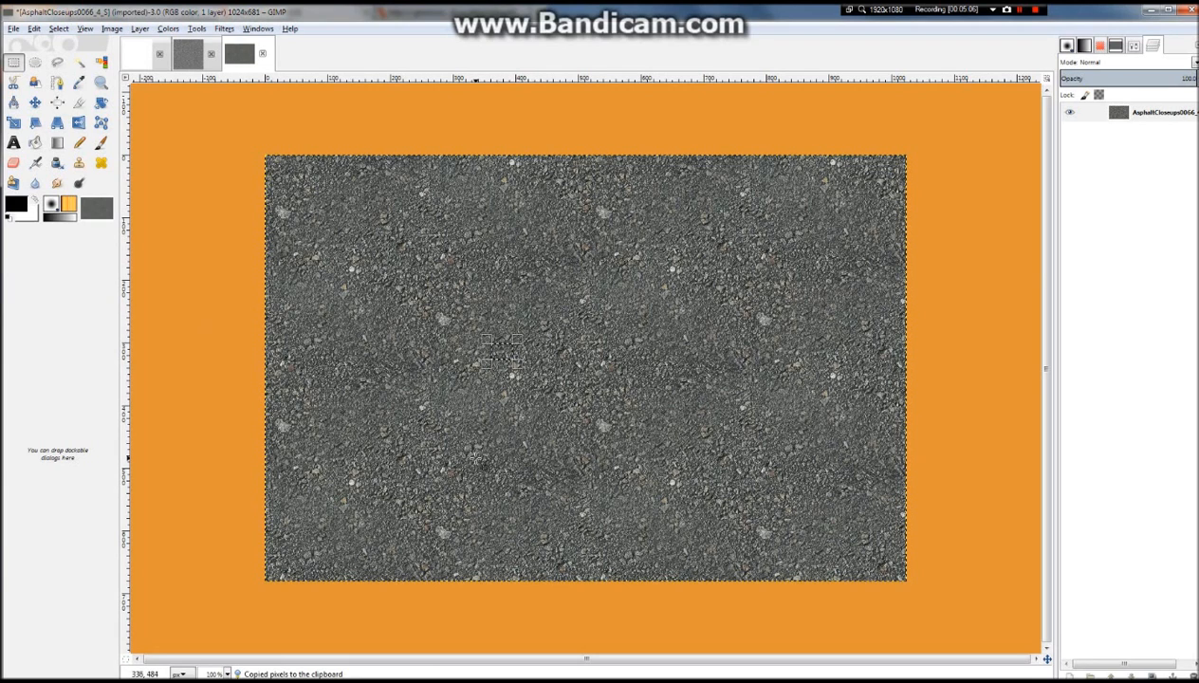
key(ctrl+v)
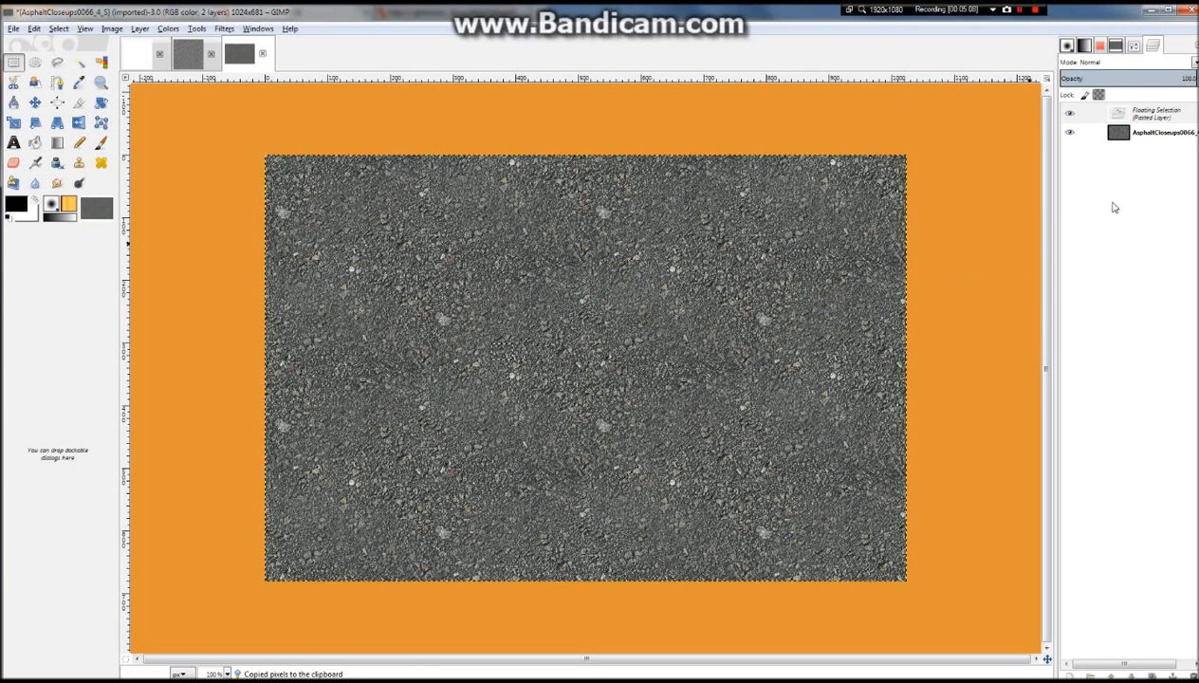
Convert the floating selection of plain asphalt into a new layer of its own
right_click(1142, 117)
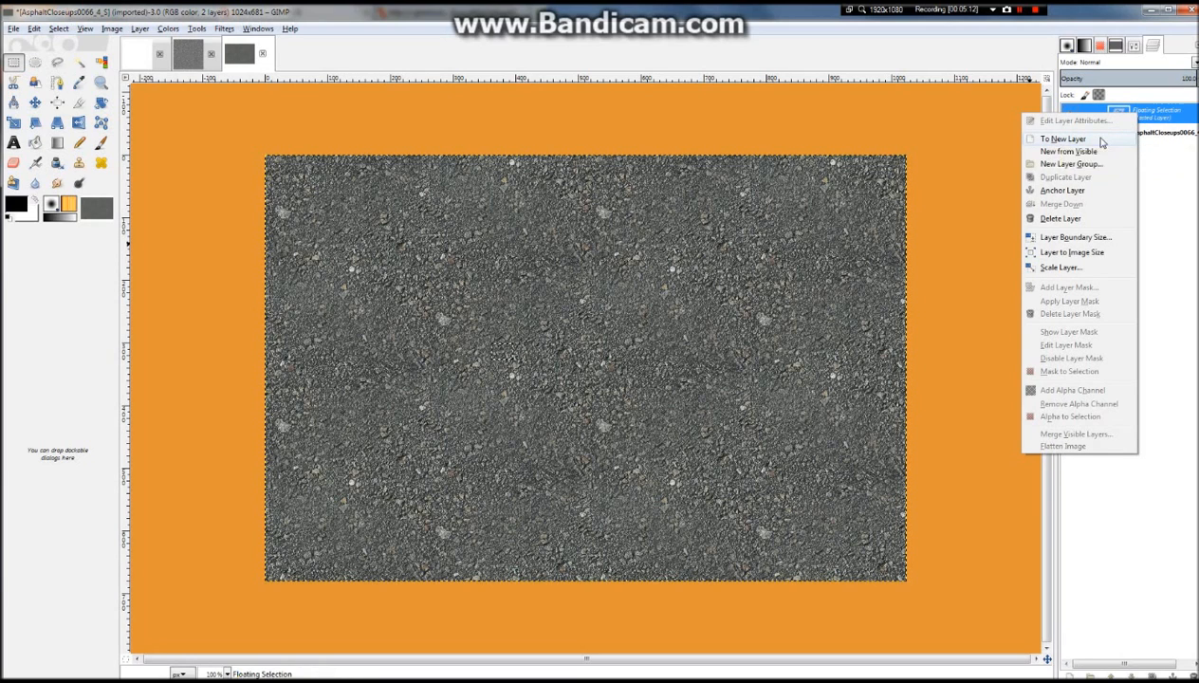
click(1101, 142)
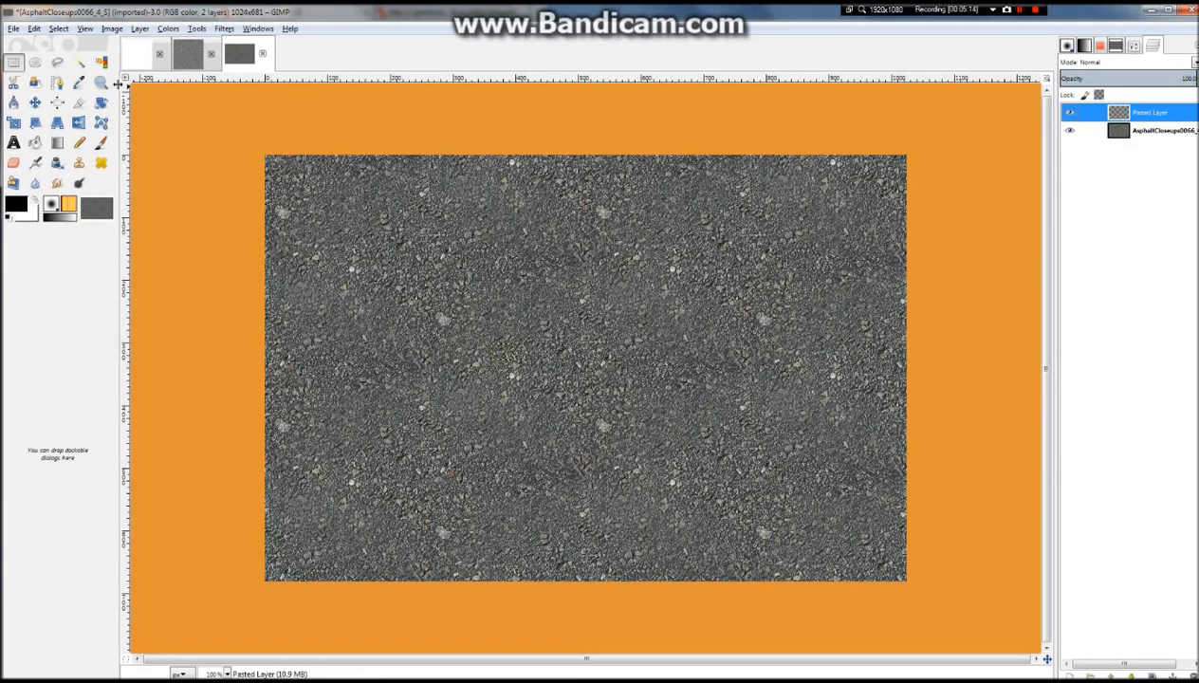
key(2)
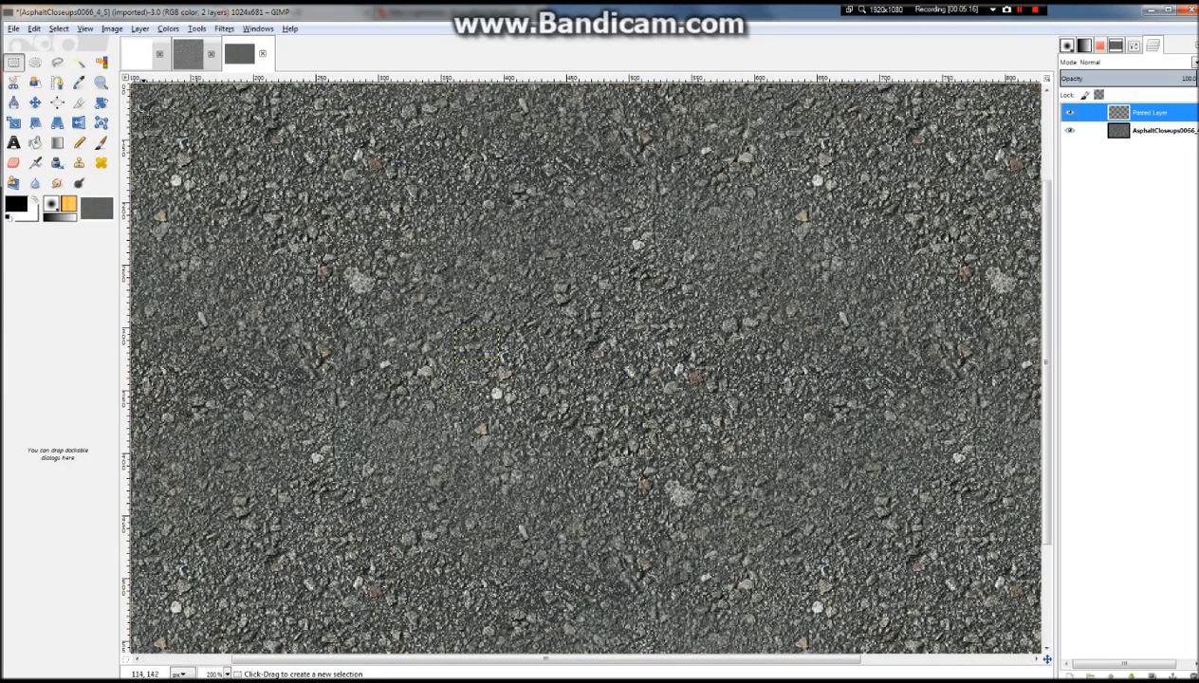
click(35, 122)
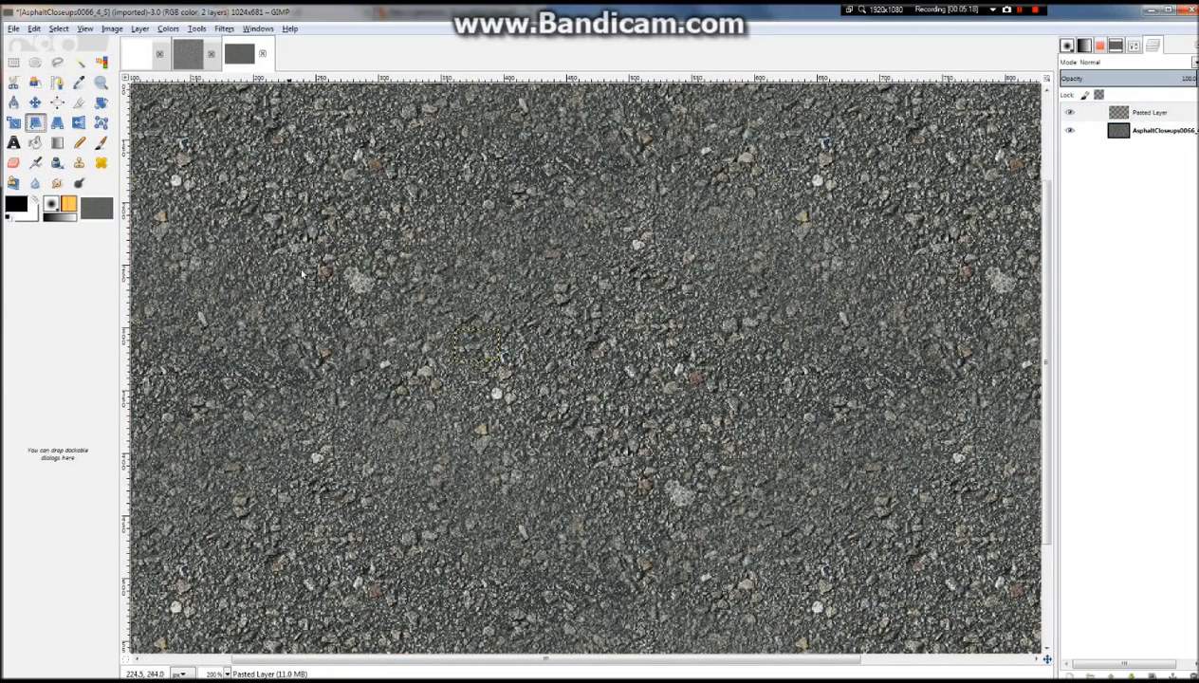
drag(489, 353, 460, 328)
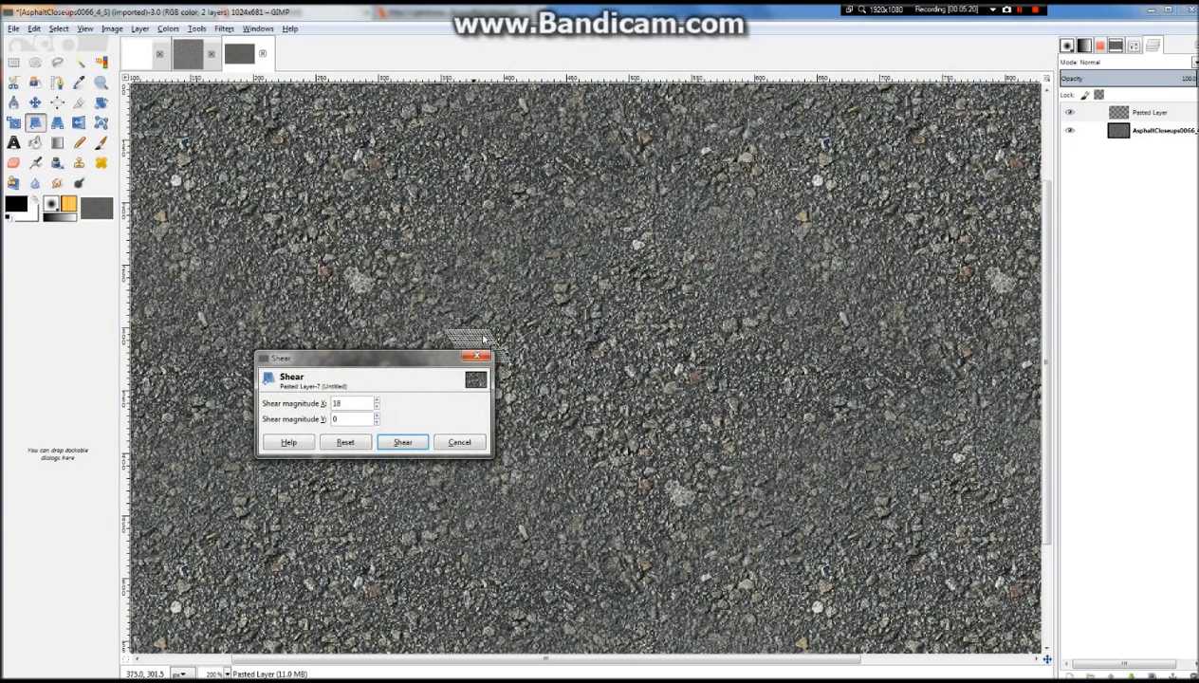
click(459, 442)
Move the pasted asphalt patch up and left to cover the large pale stone left of the image's centre
click(35, 103)
click(36, 101)
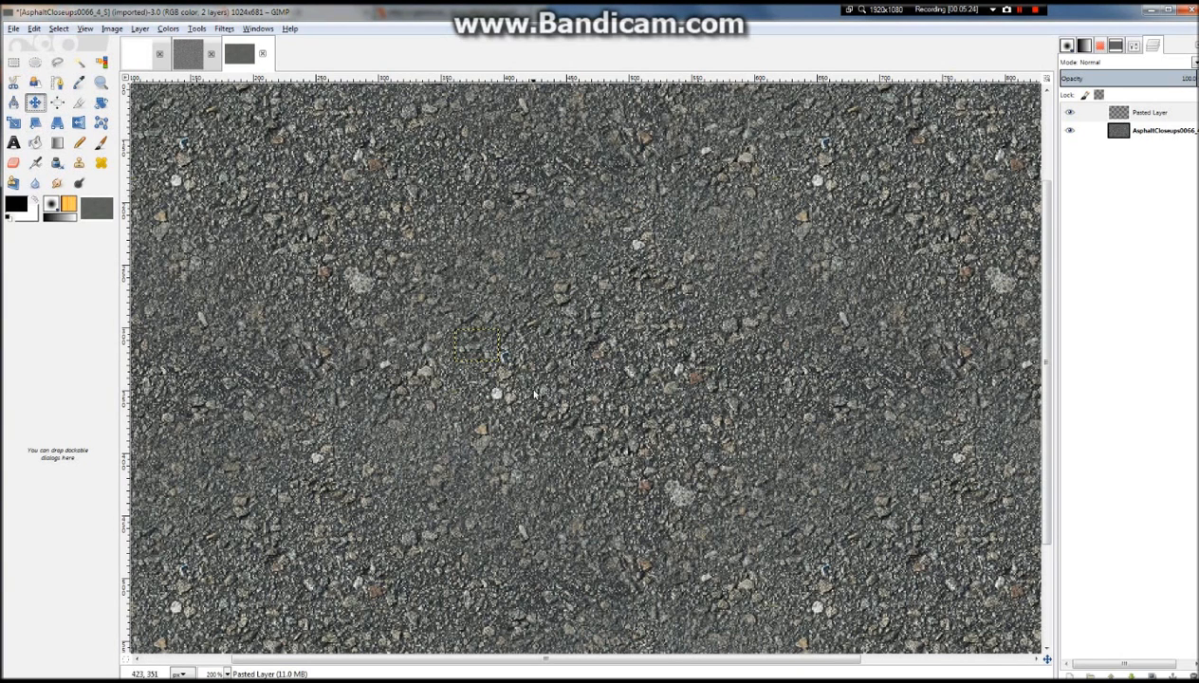
drag(473, 353, 358, 285)
scroll(456, 310, down, 2)
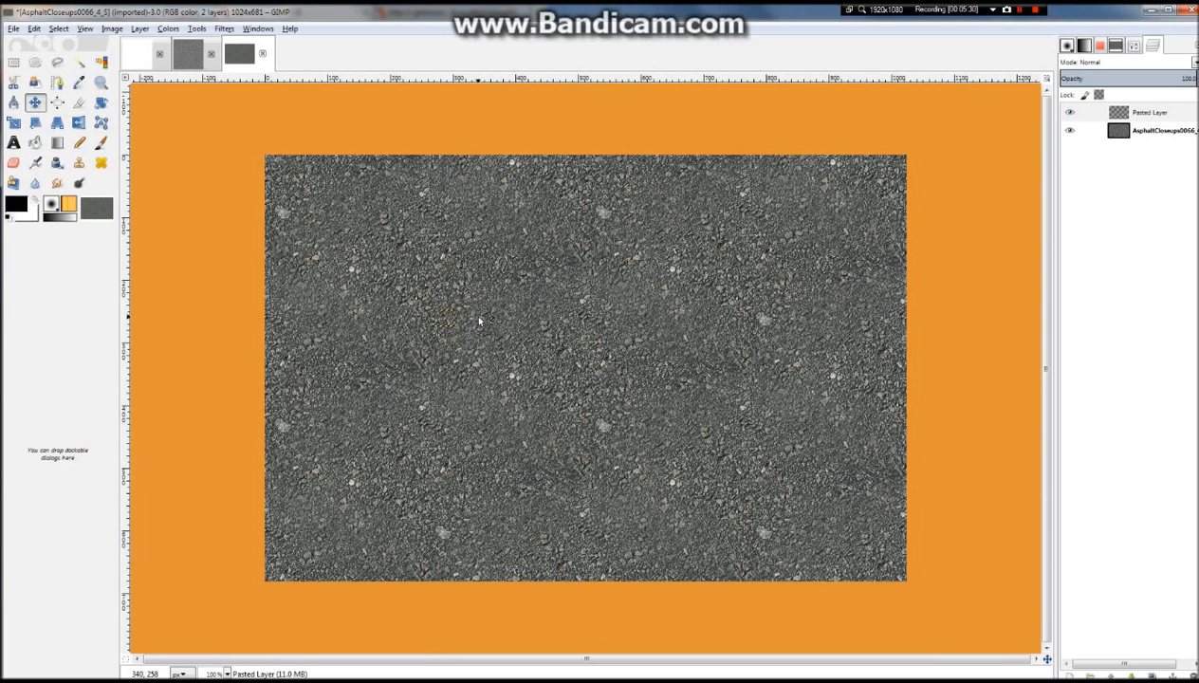
Duplicate the patch layer and move the copy over the large pale stone just below the image's centre
key(shift+ctrl+d)
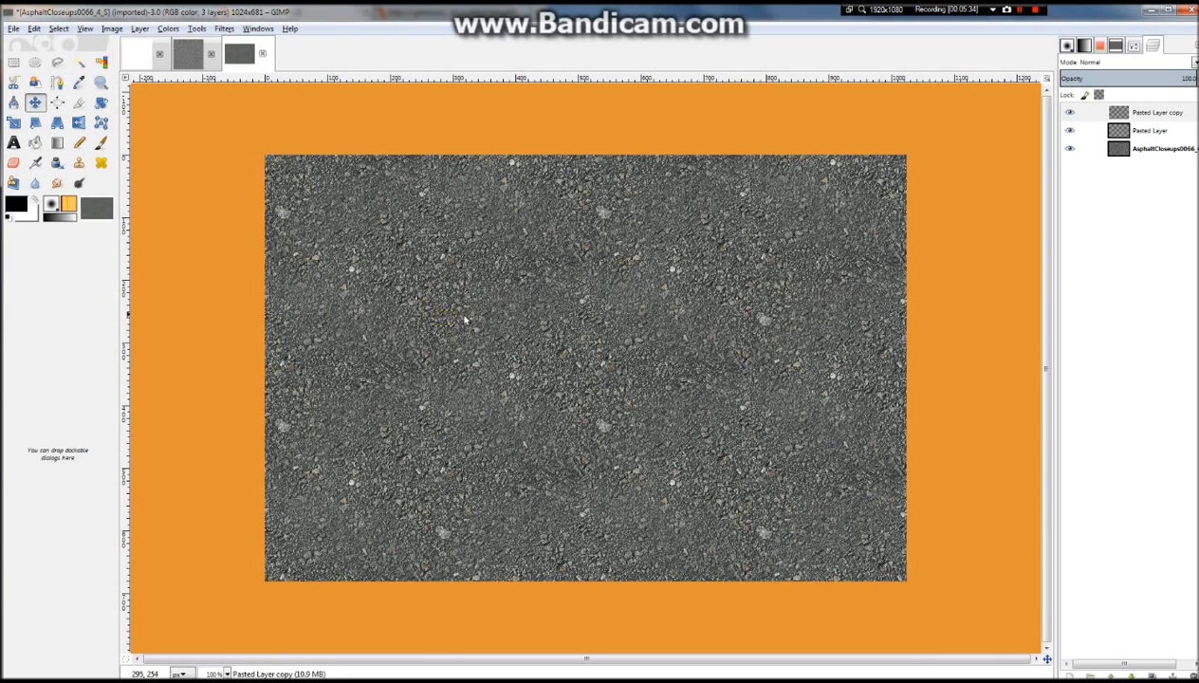
drag(515, 321, 677, 427)
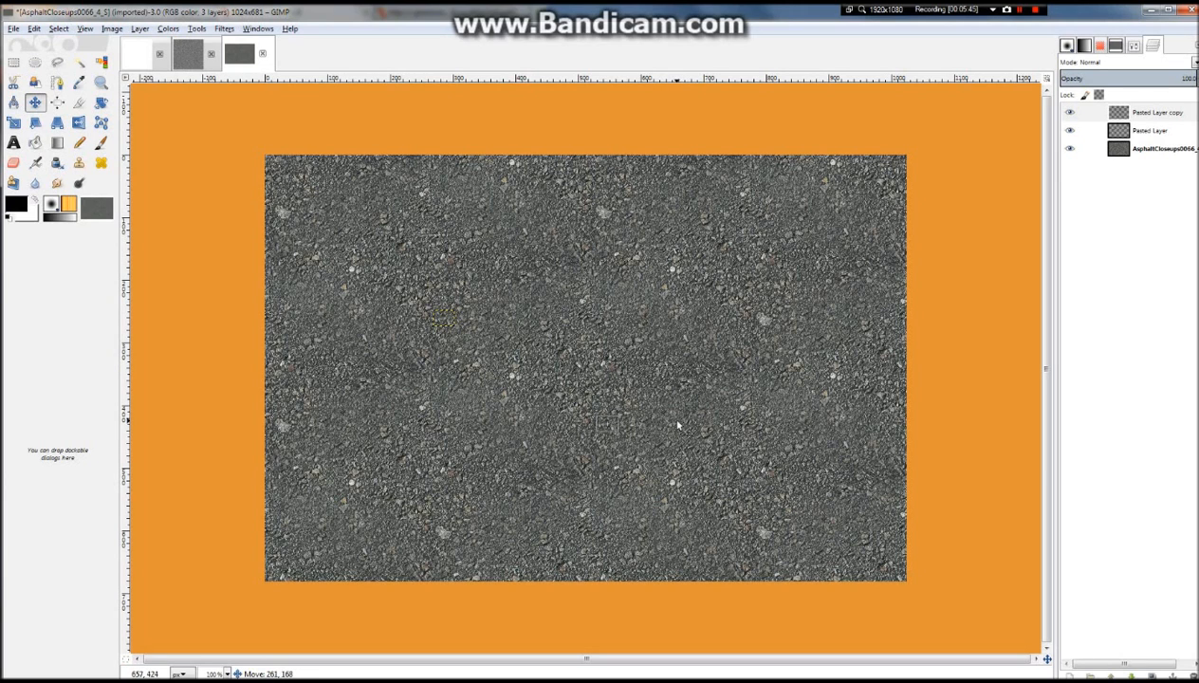
drag(678, 426, 678, 426)
Examine the patched spots and the remaining repetition across the asphalt at close range and as a whole
scroll(430, 321, up, 2)
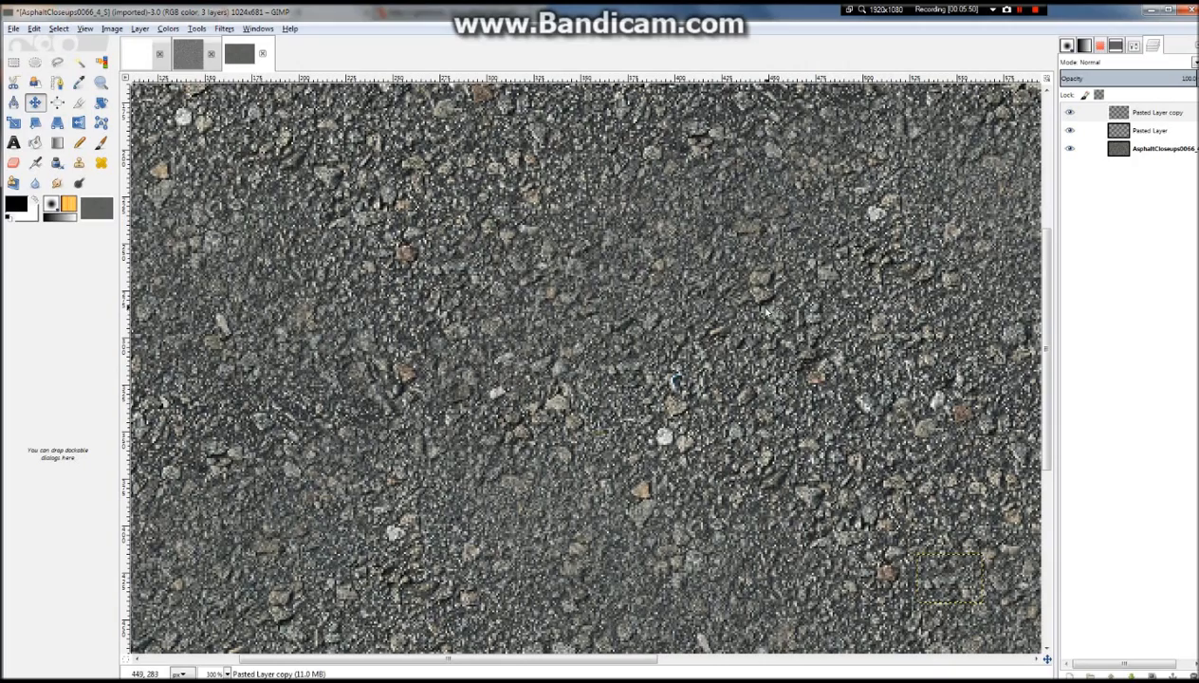
scroll(593, 349, down, 3)
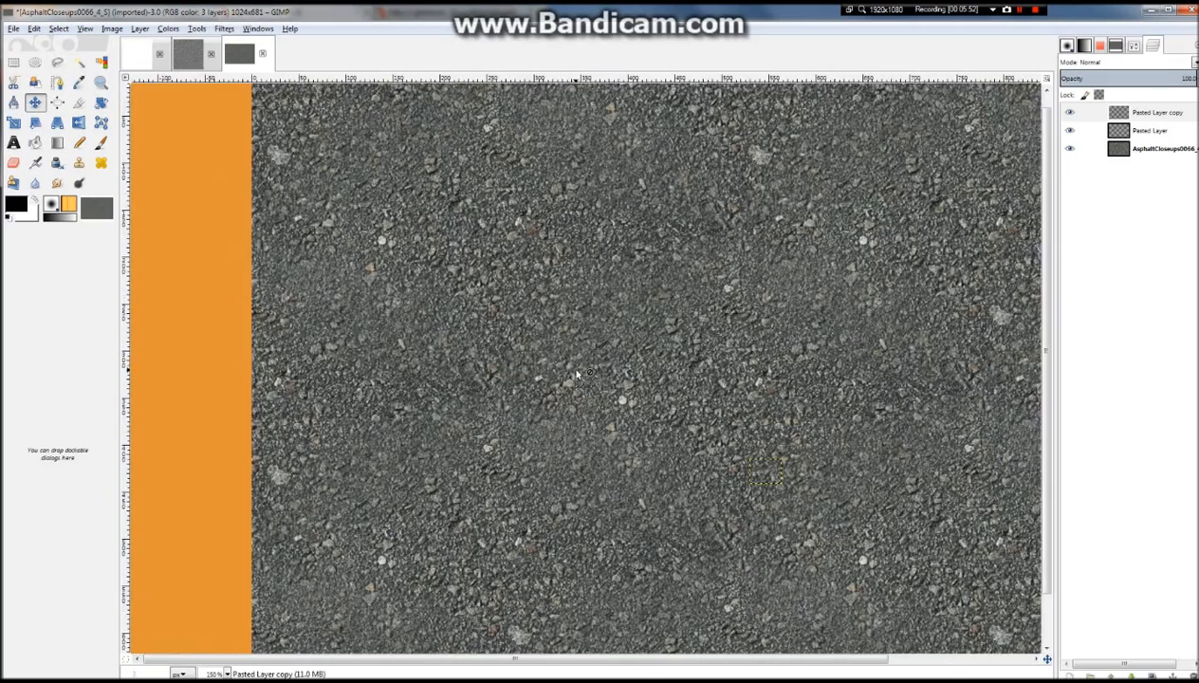
scroll(561, 402, up, 2)
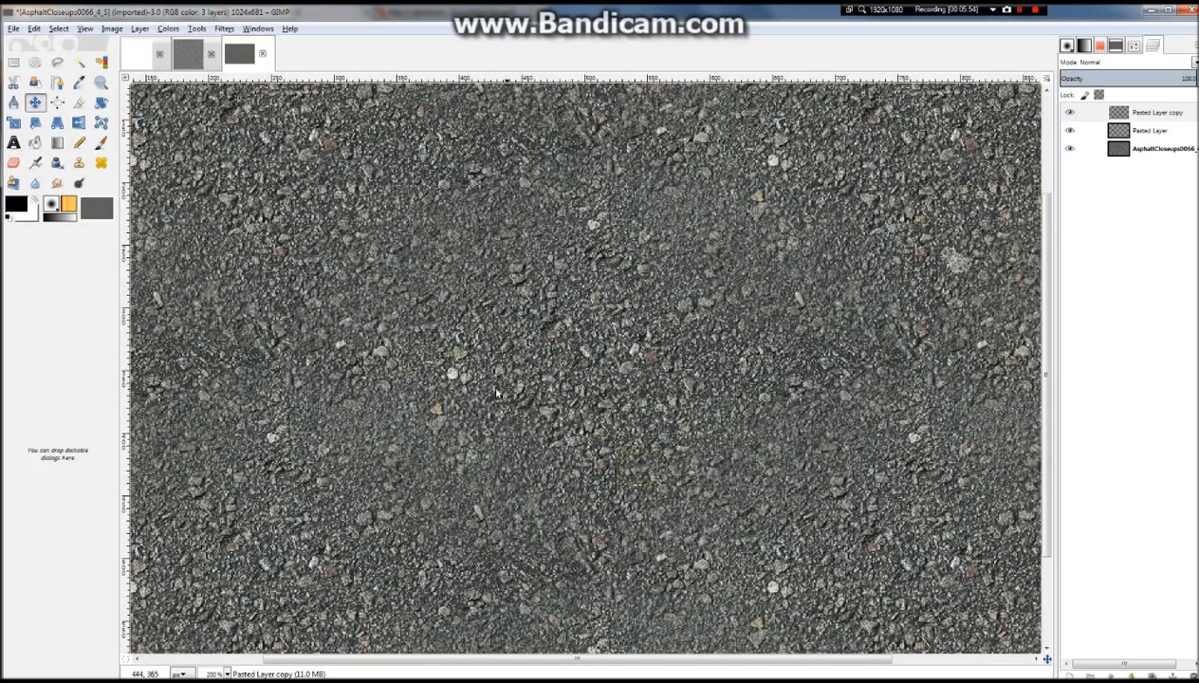
scroll(410, 421, down, 2)
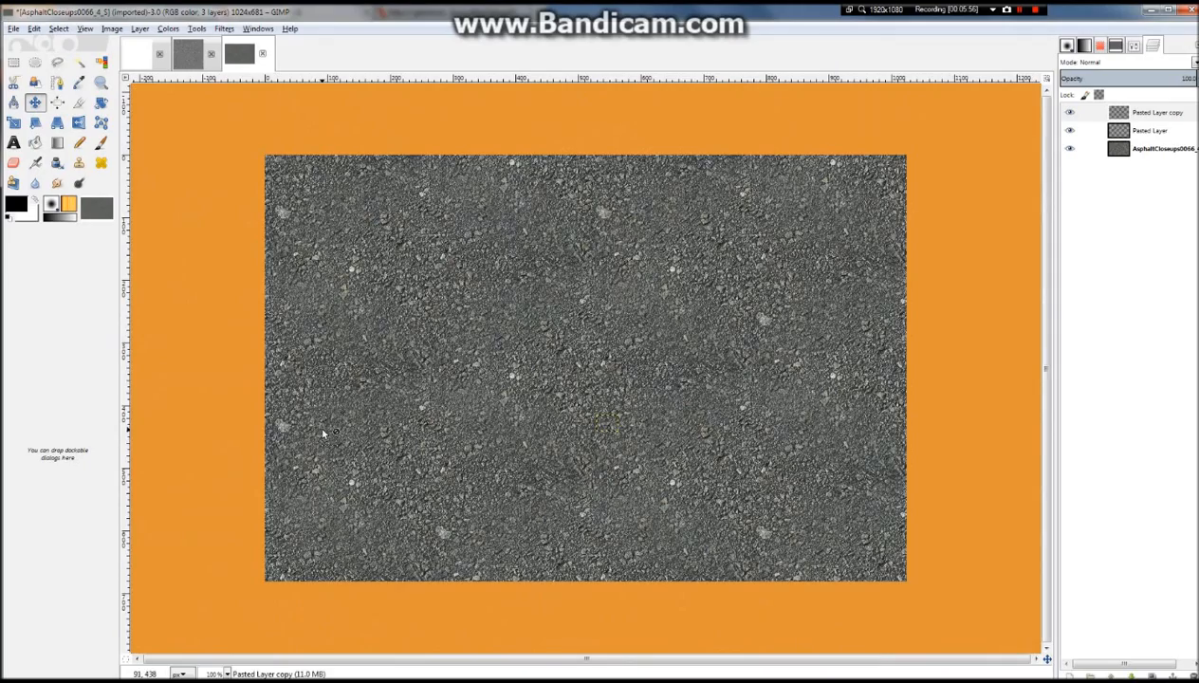
scroll(362, 420, up, 2)
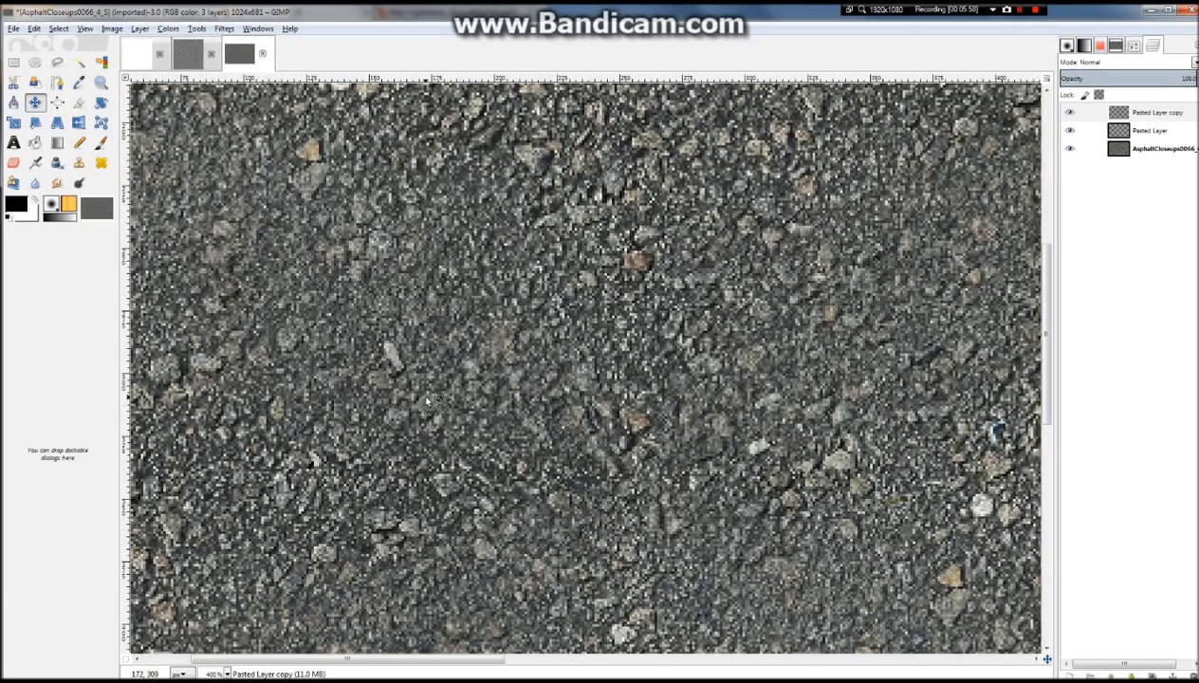
scroll(420, 392, down, 3)
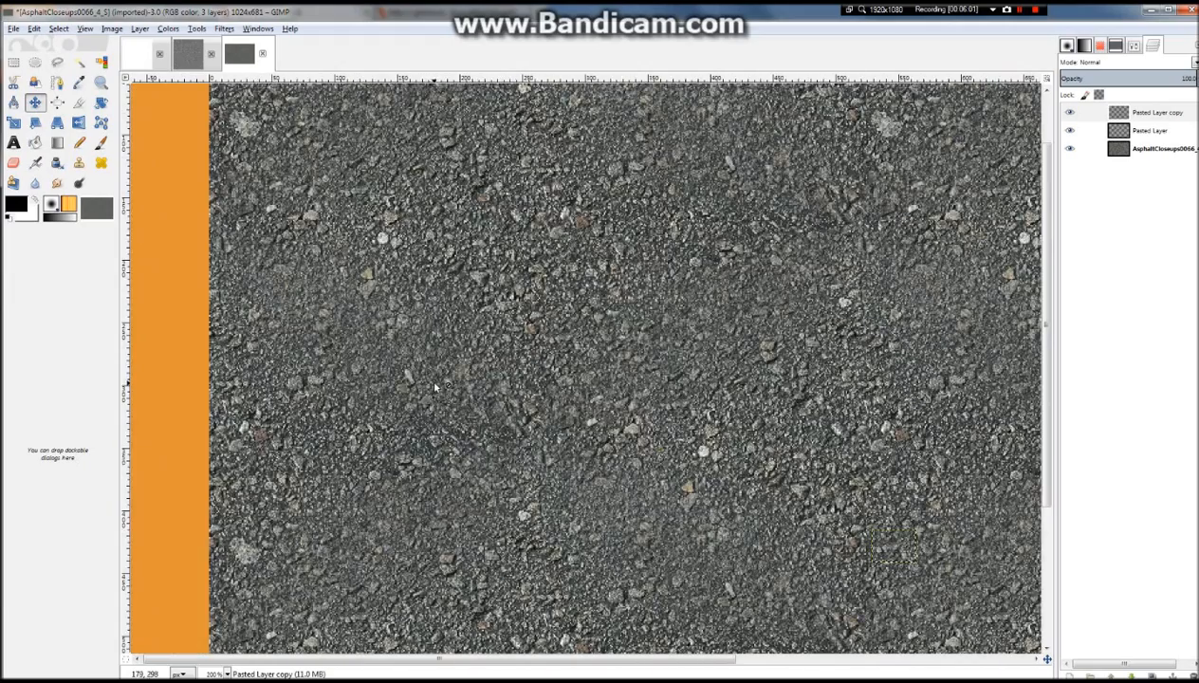
scroll(435, 386, down, 2)
scroll(637, 389, up, 1)
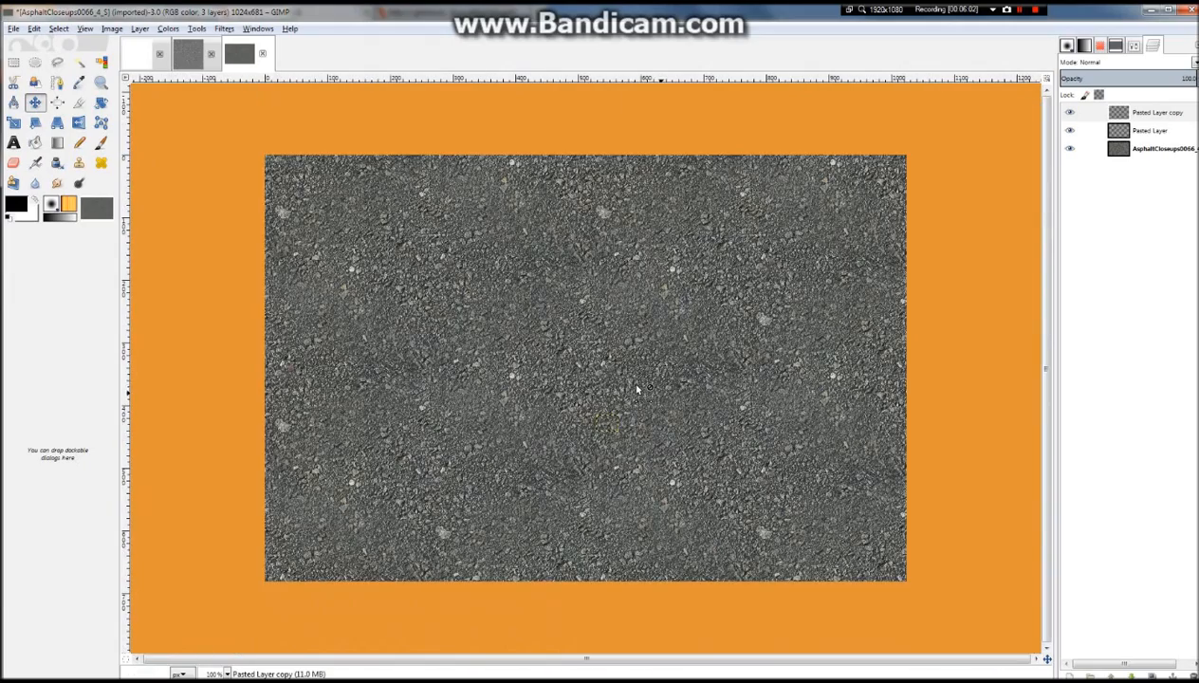
Duplicate the patch layer again and move the copy over the large pale stone right of the image's centre
key(ctrl+shift+d)
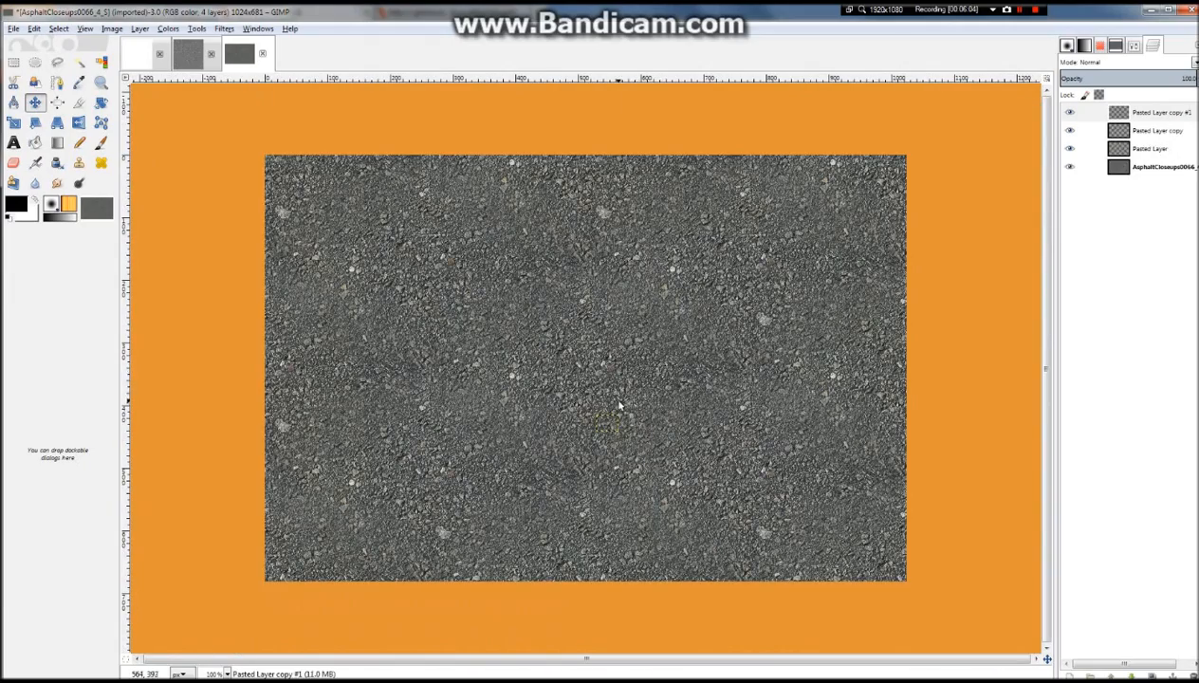
drag(613, 401, 756, 293)
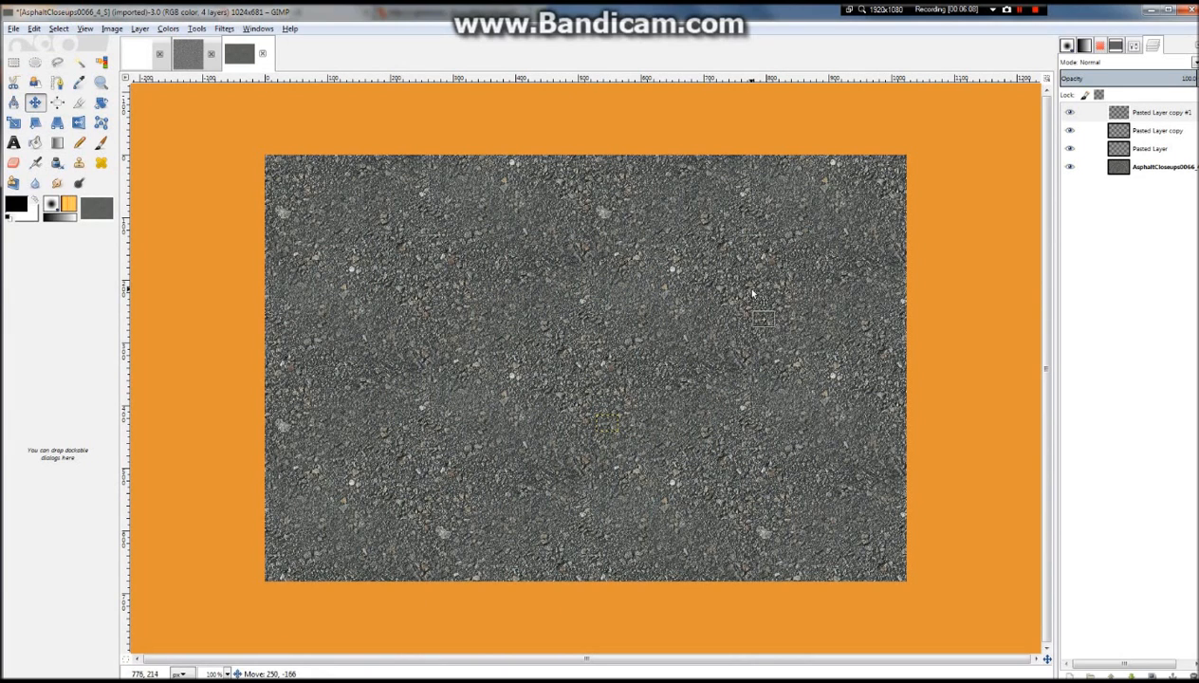
drag(752, 295, 752, 295)
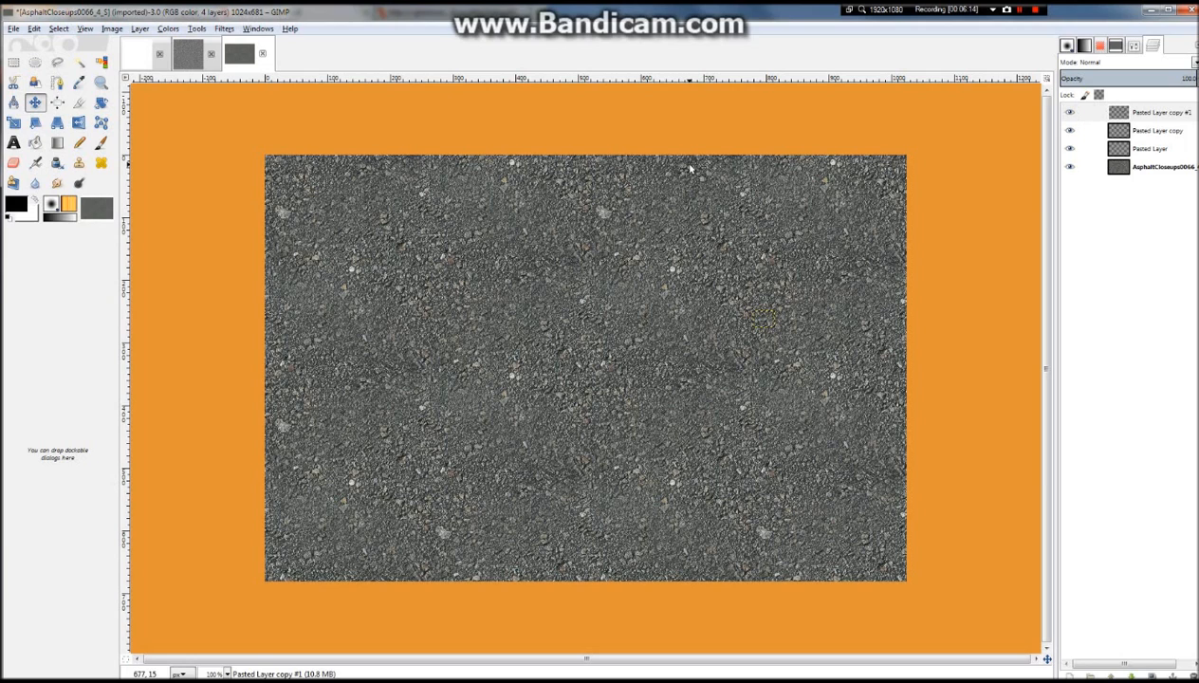
Duplicate the patch layer twice more, covering the pale stones in the asphalt's lower-left area and near its upper-left corner
key(ctrl+shift+d)
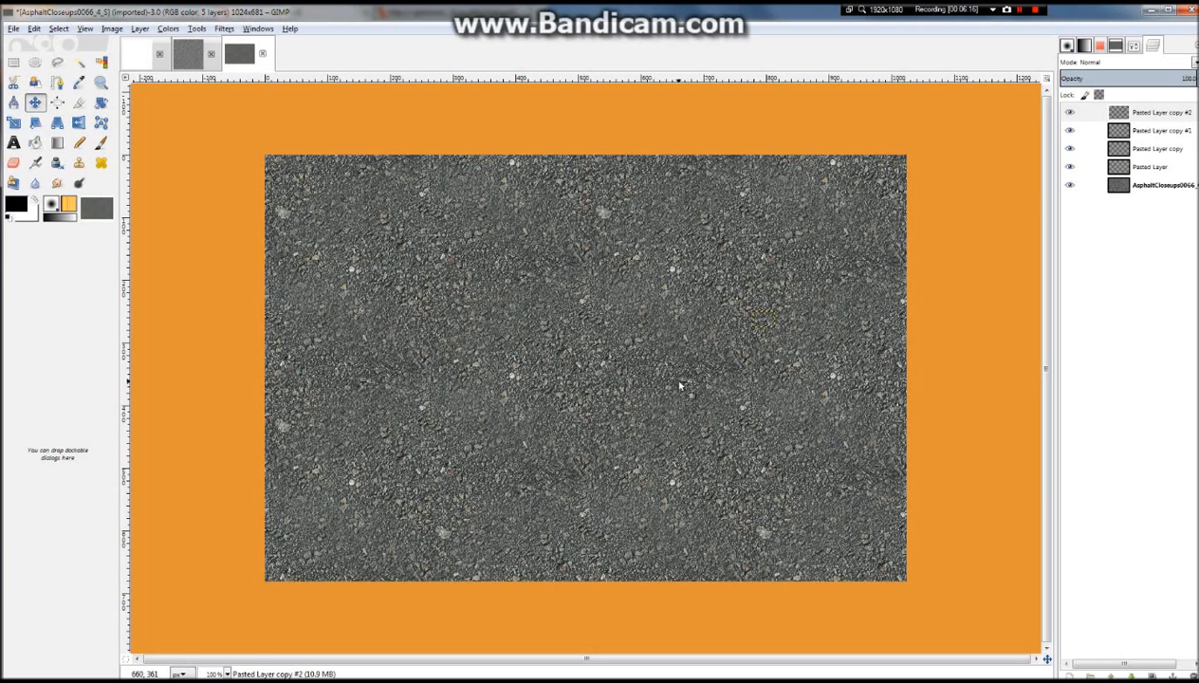
drag(693, 377, 375, 590)
key(shift+ctrl+d)
drag(511, 409, 327, 106)
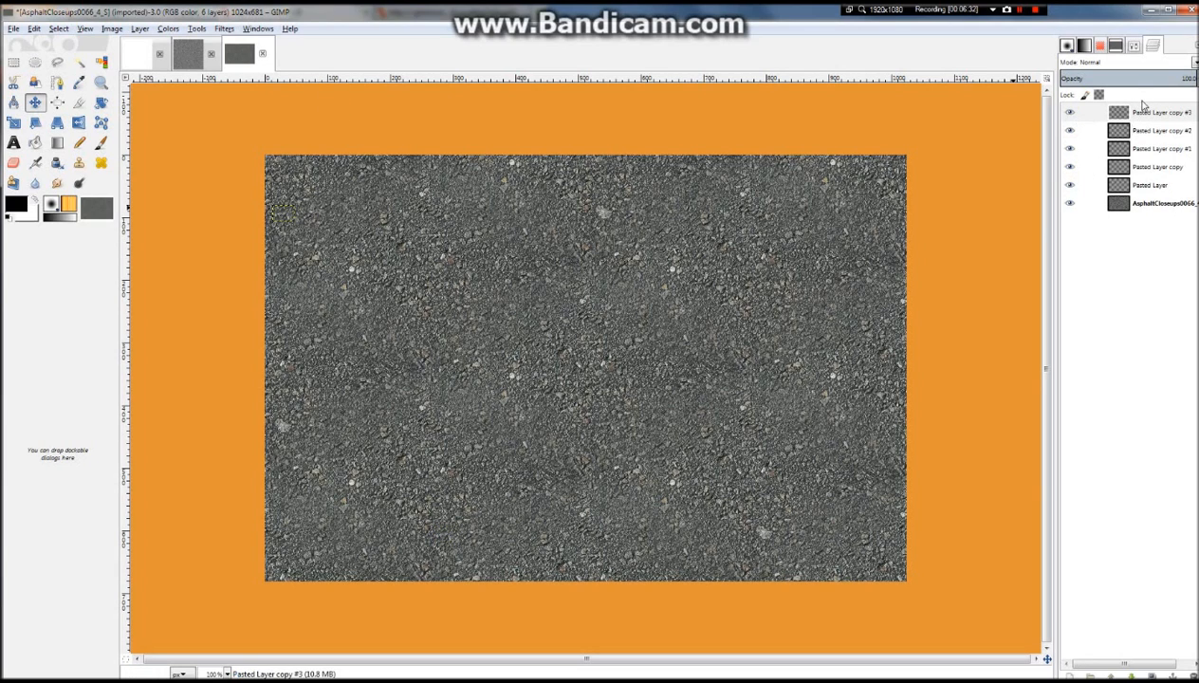
Merge the four duplicate patch layers down one by one into the original Pasted Layer
right_click(1143, 113)
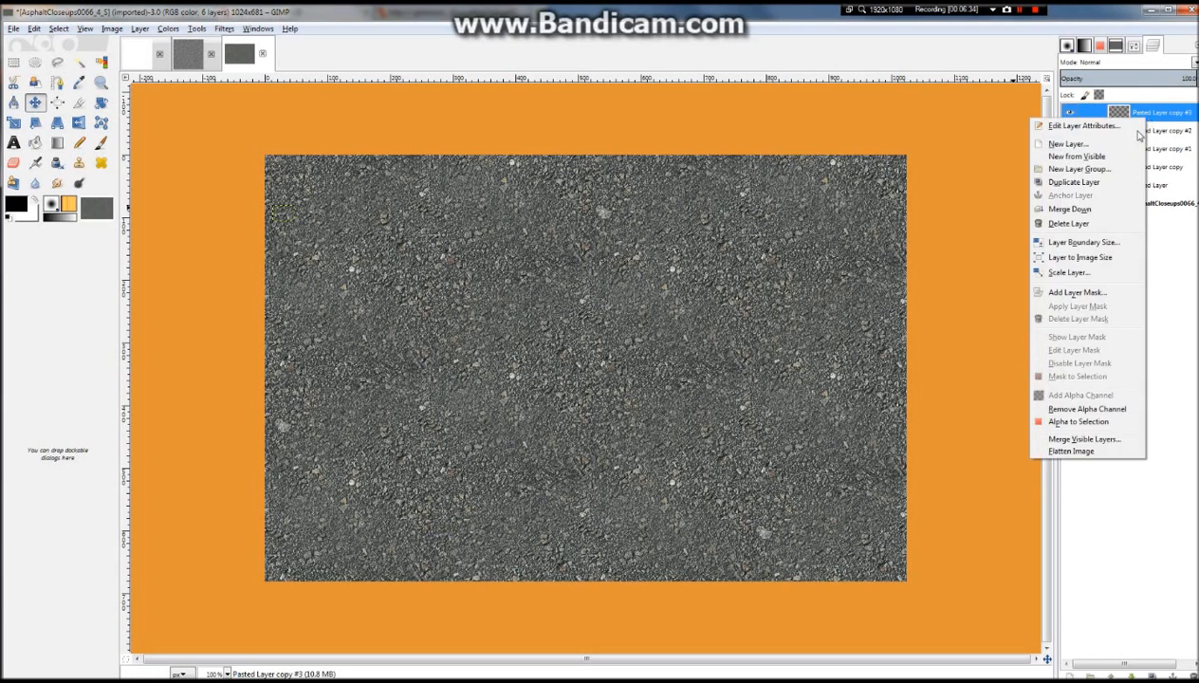
click(1096, 209)
right_click(1153, 104)
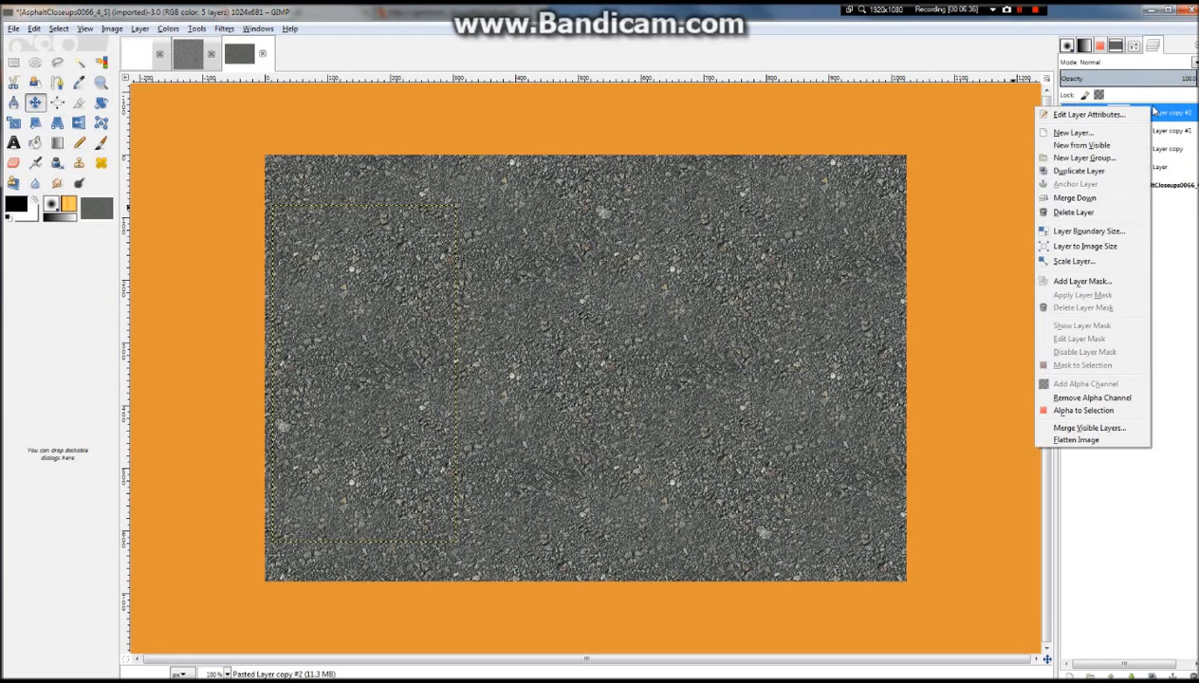
click(1117, 197)
right_click(1133, 106)
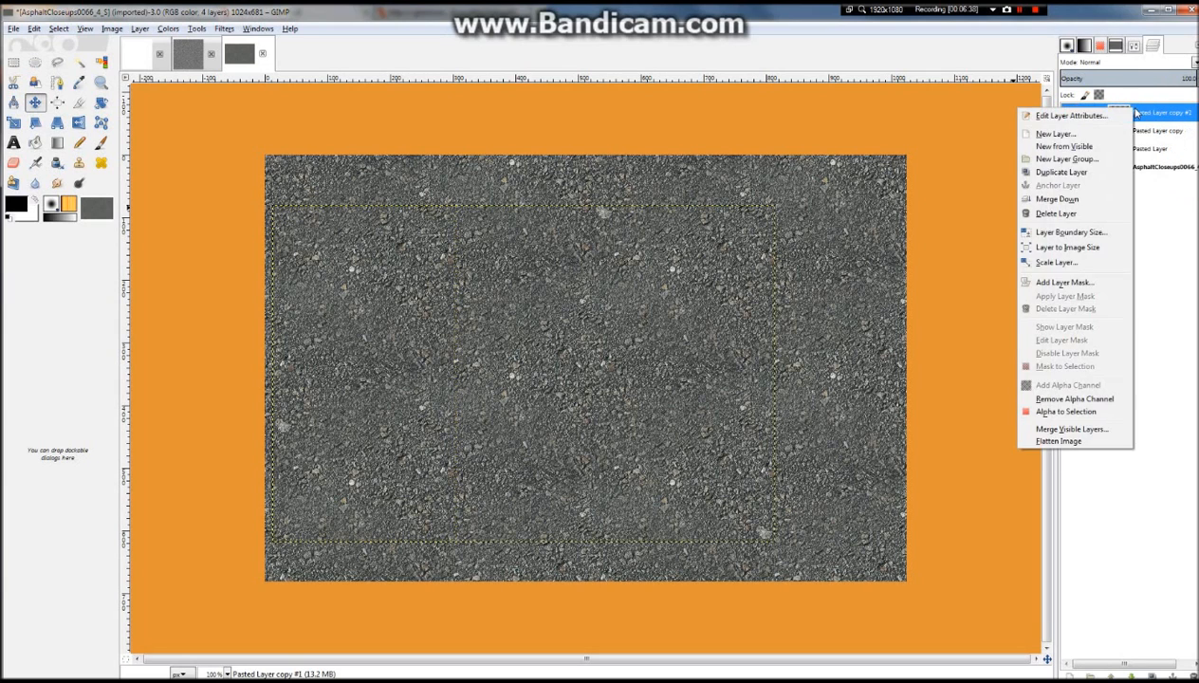
click(1070, 202)
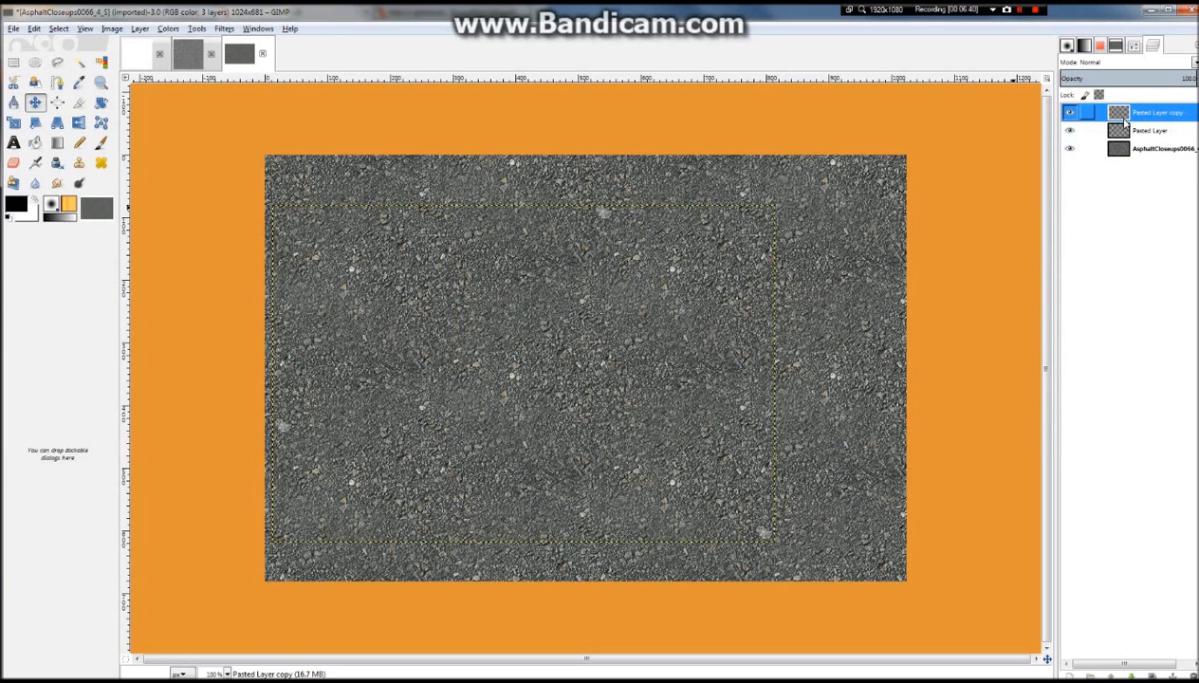
right_click(1074, 112)
click(1099, 211)
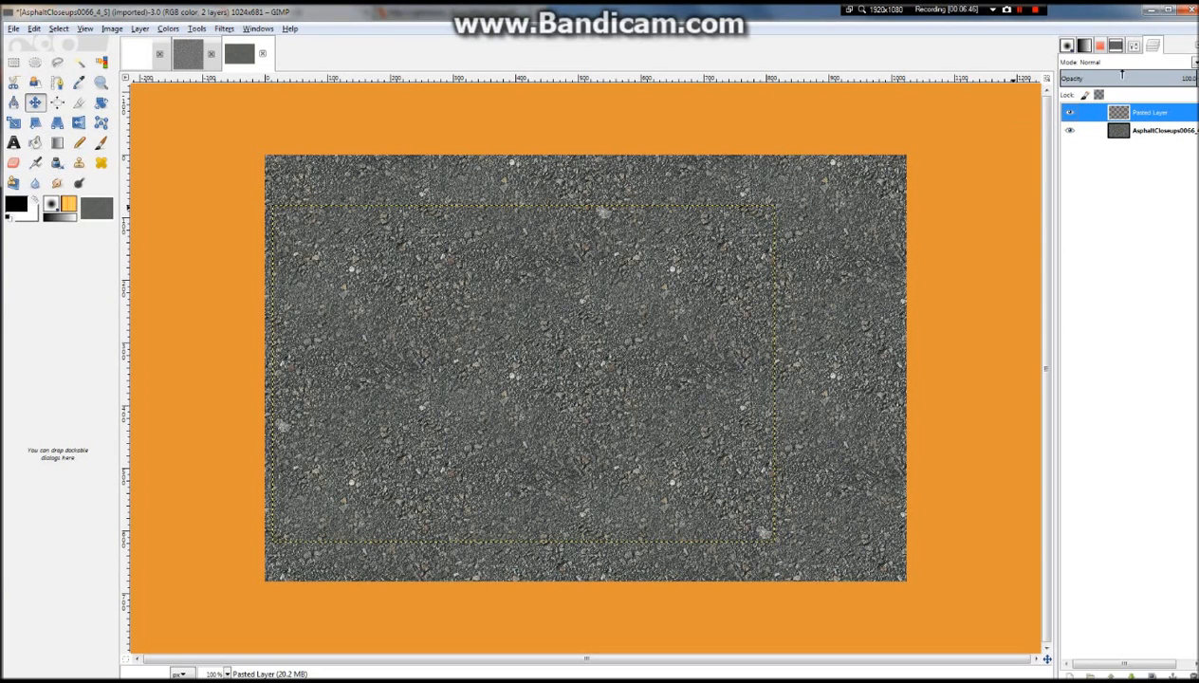
Try a partly transparent opacity on the merged patch layer and restore it to full opacity
drag(1157, 79, 1129, 79)
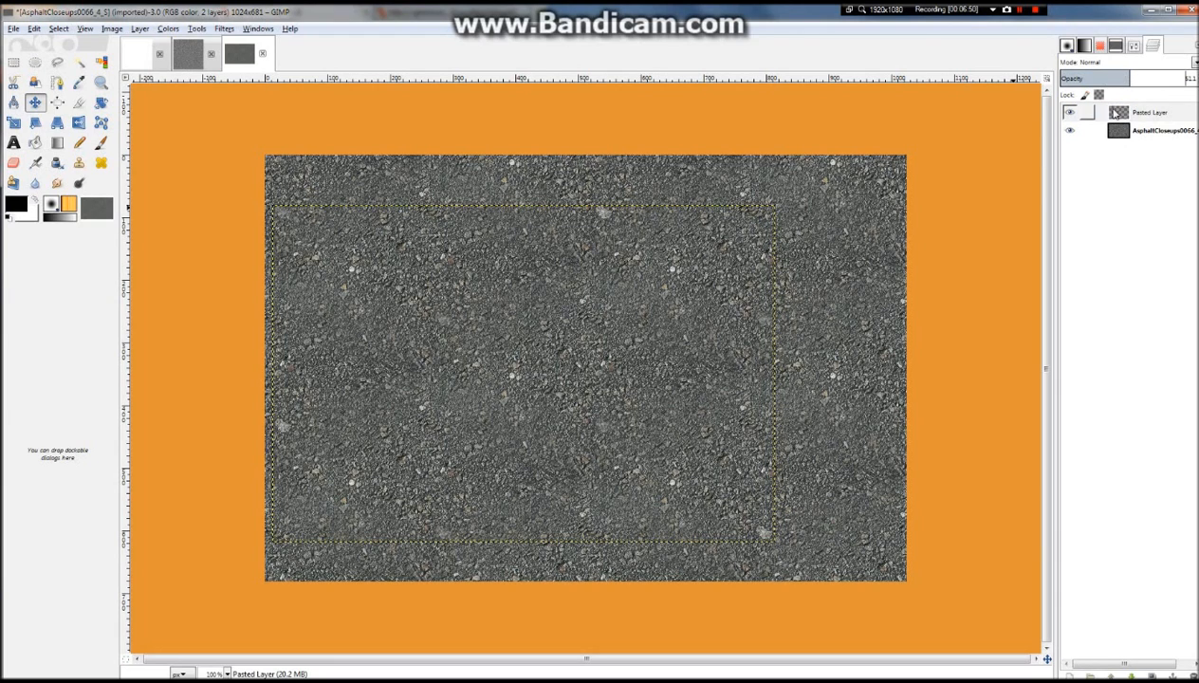
click(1149, 113)
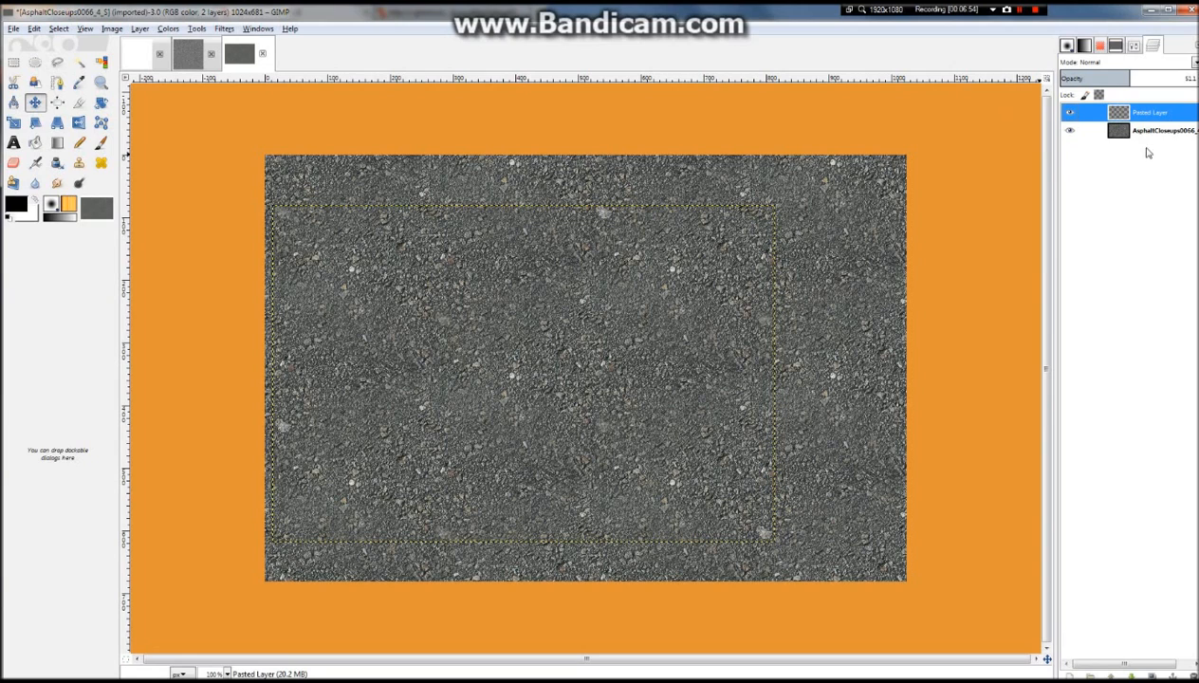
drag(1127, 77, 1140, 116)
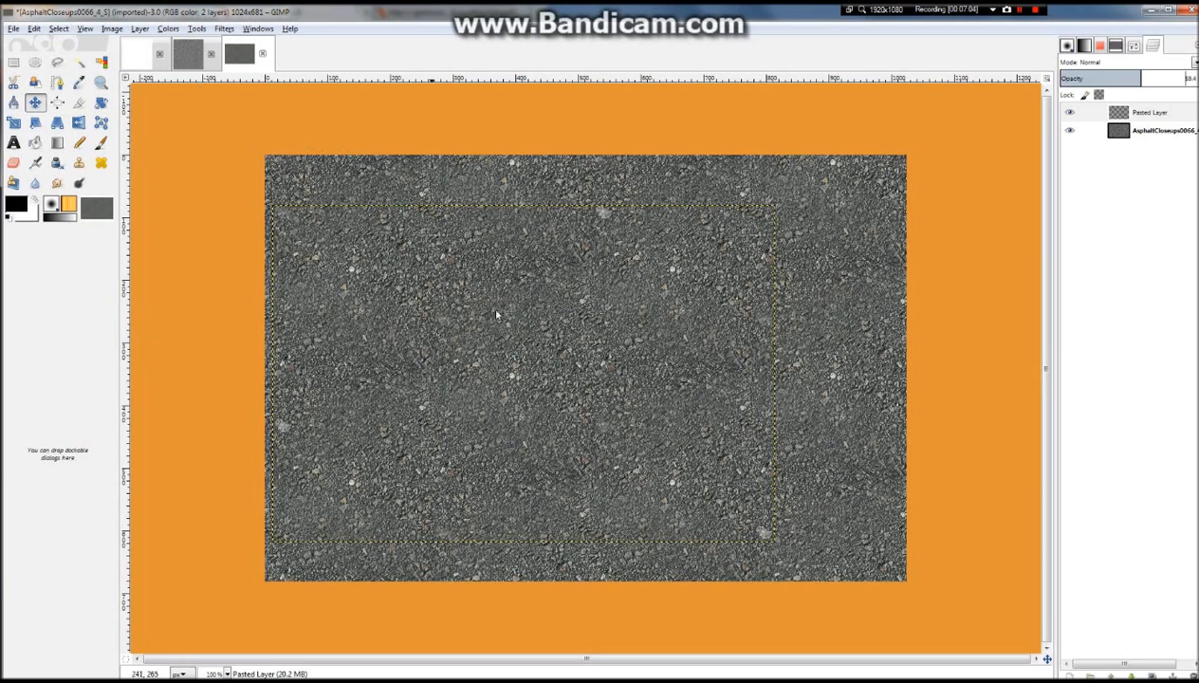
drag(1175, 80, 1197, 80)
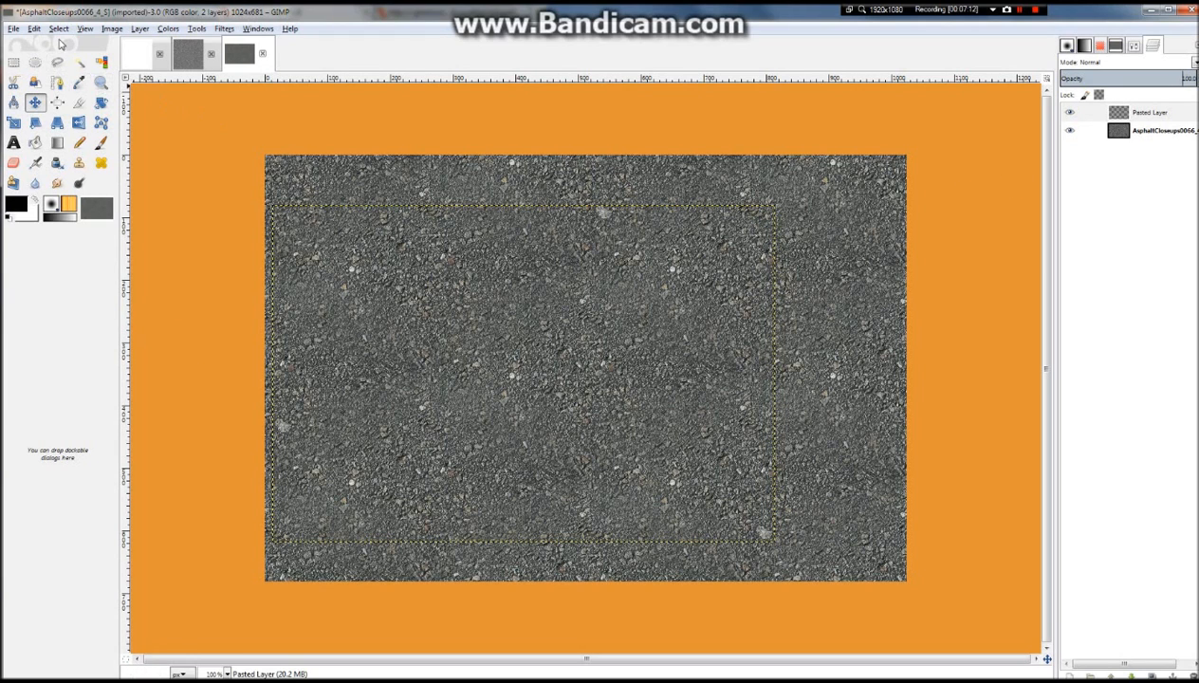
Resize the merged Pasted Layer's boundary to the image size and inspect the patched asphalt up close
right_click(1072, 112)
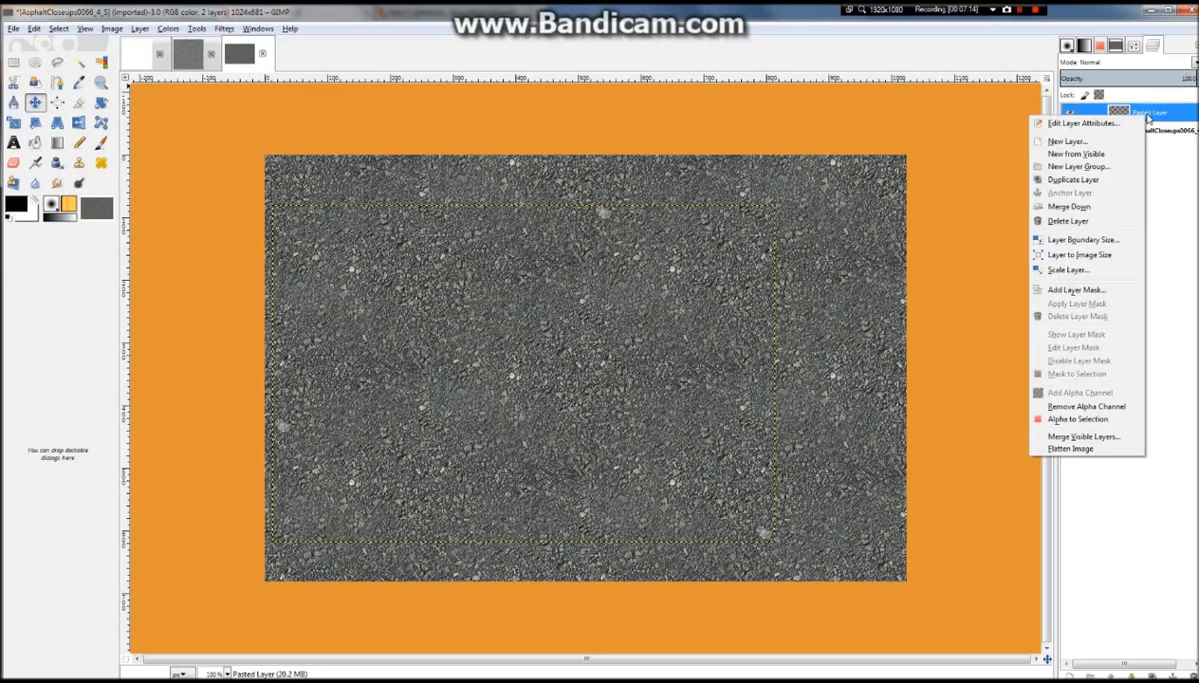
click(1078, 256)
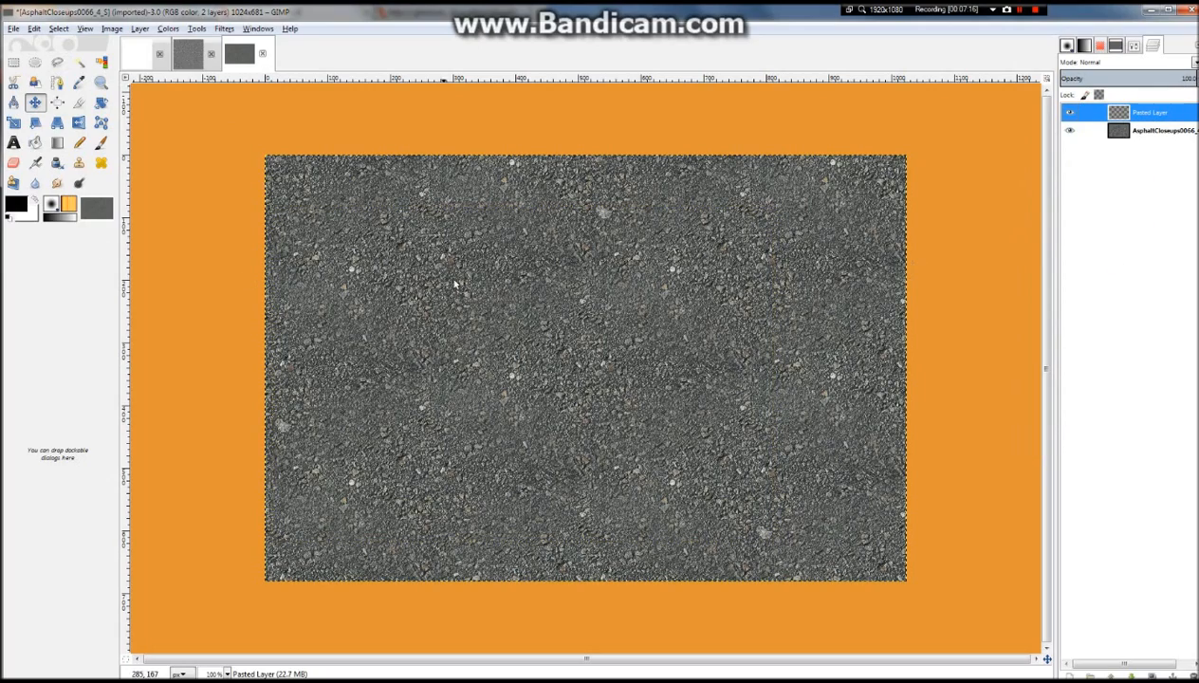
scroll(517, 398, up, 3)
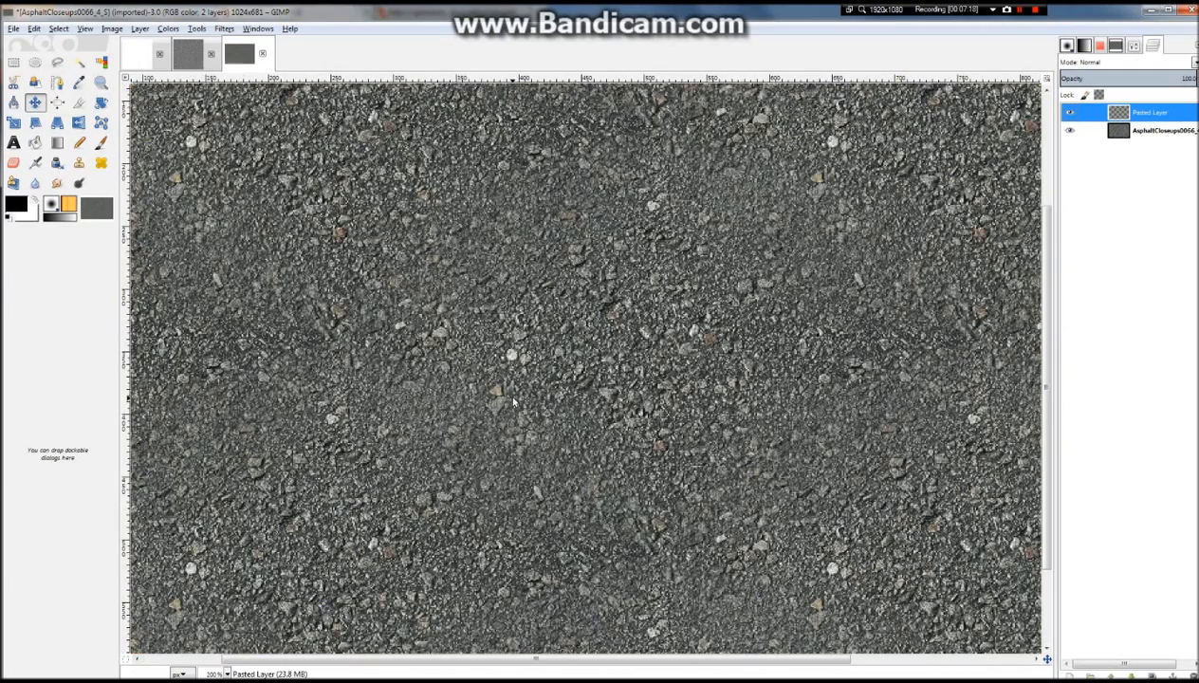
scroll(517, 398, down, 3)
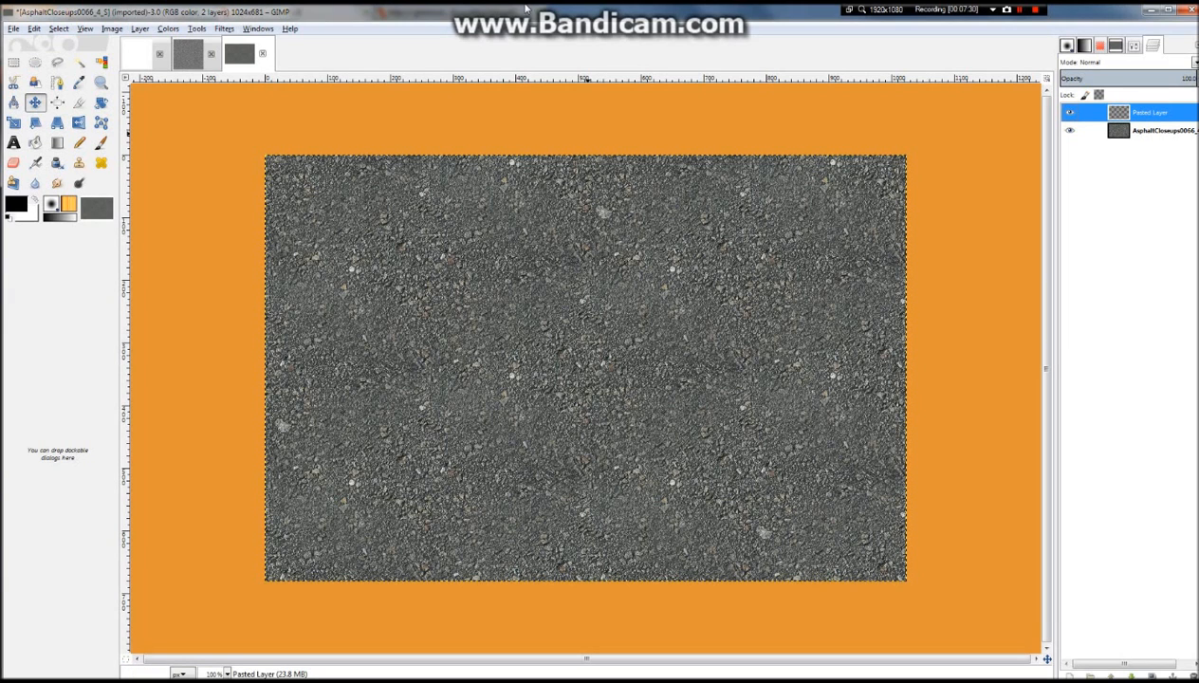
Open AsphaltCloseups0066_4_L.jpg from the cg textures folder as a new layer above the patched asphalt, keeping it at full opacity
click(14, 28)
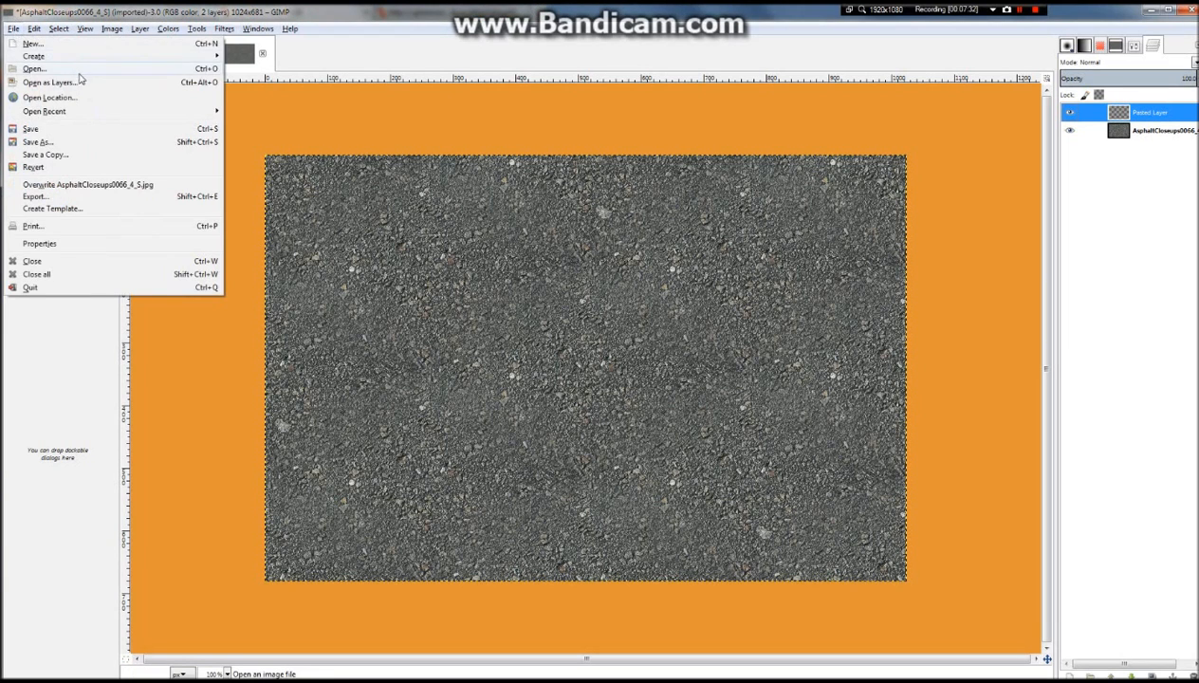
click(83, 94)
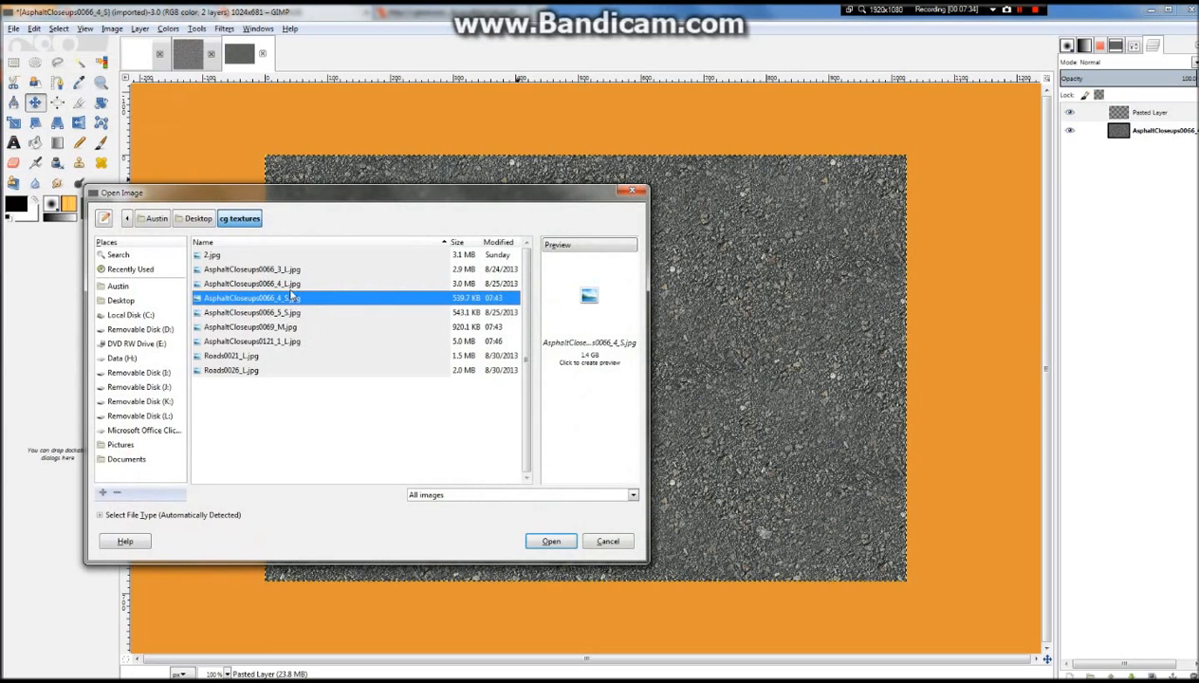
key(Up)
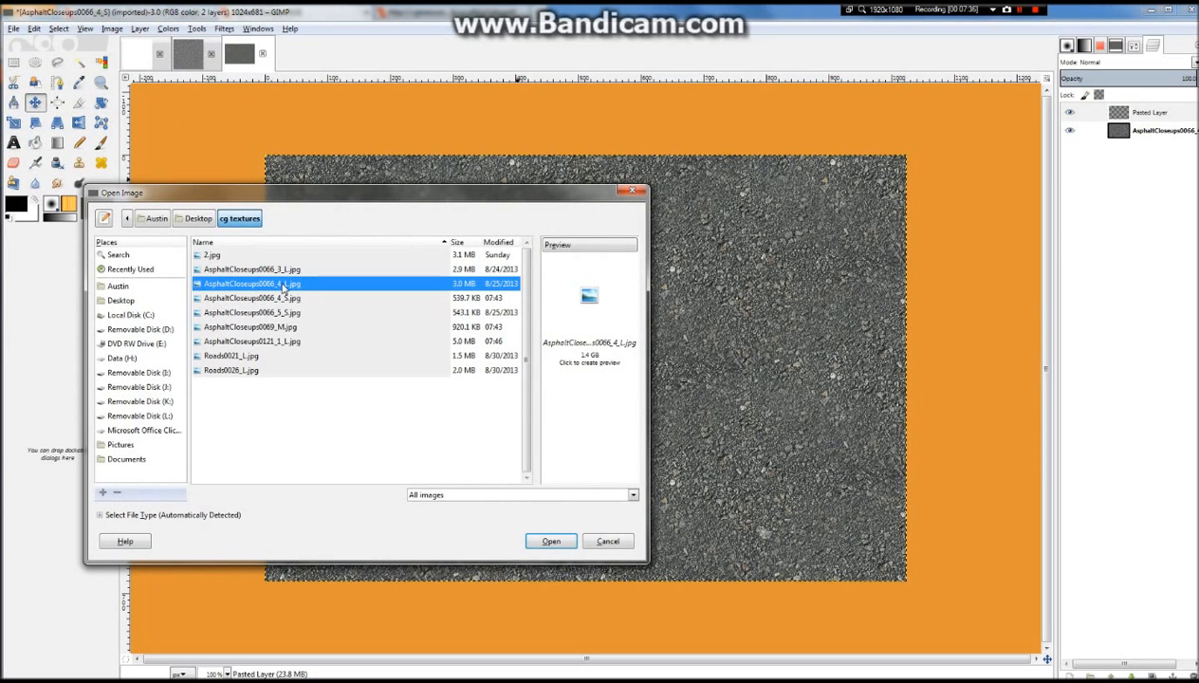
double_click(283, 284)
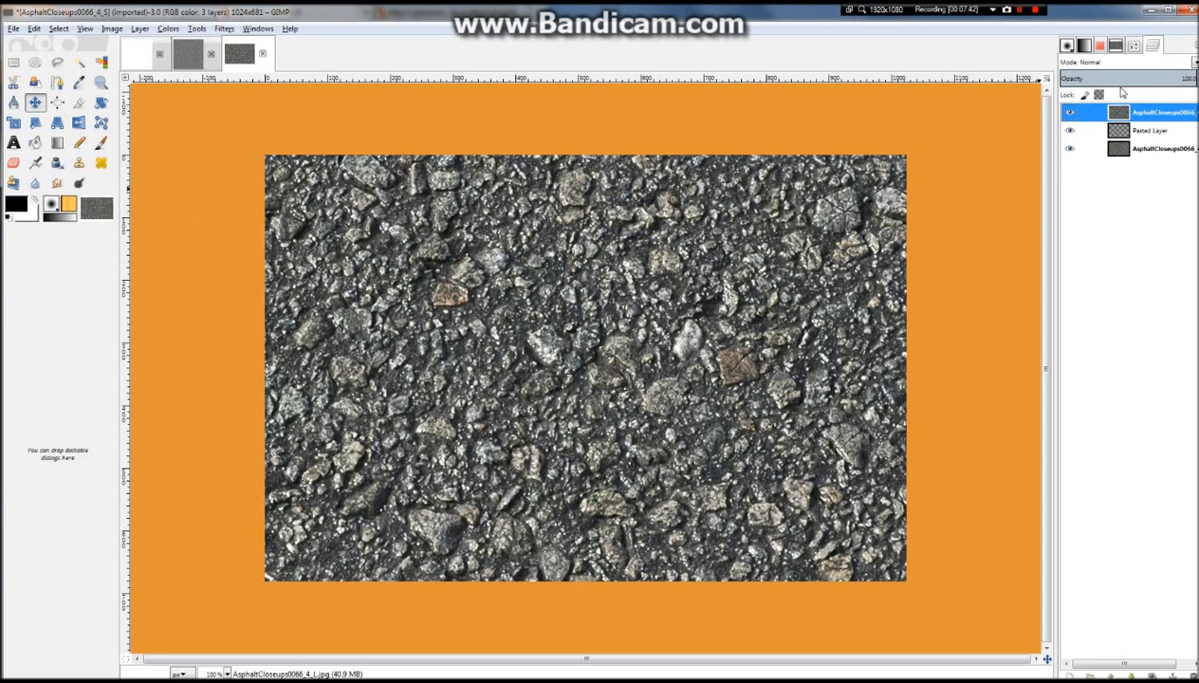
drag(1137, 80, 1197, 93)
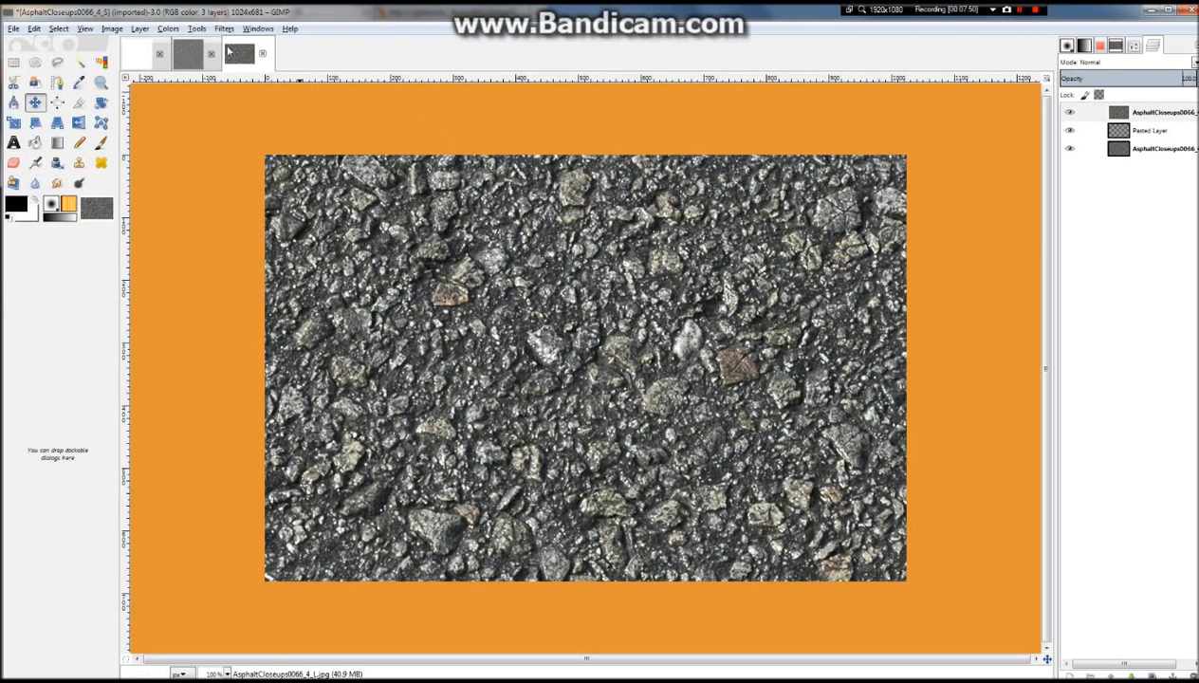
Compare the imported large layer's extent with the canvas and look up the bottom asphalt layer's pixel size without scaling it
click(140, 28)
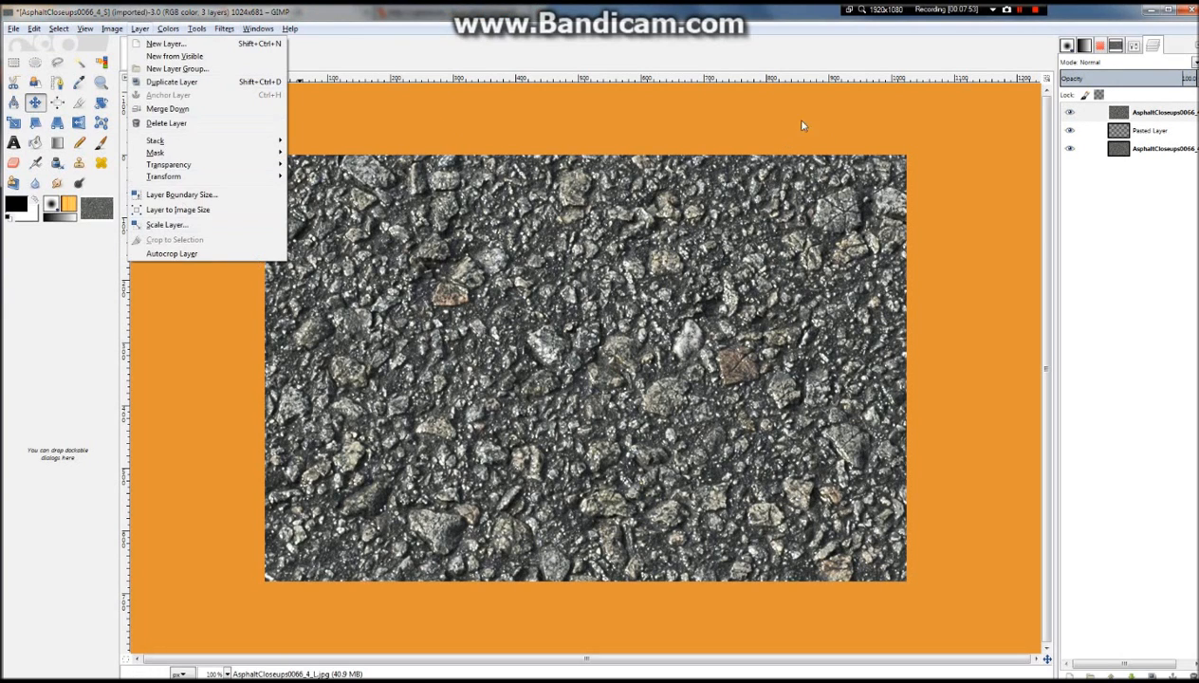
click(828, 118)
scroll(827, 119, down, 4)
scroll(544, 389, up, 2)
scroll(544, 390, down, 2)
scroll(544, 388, up, 1)
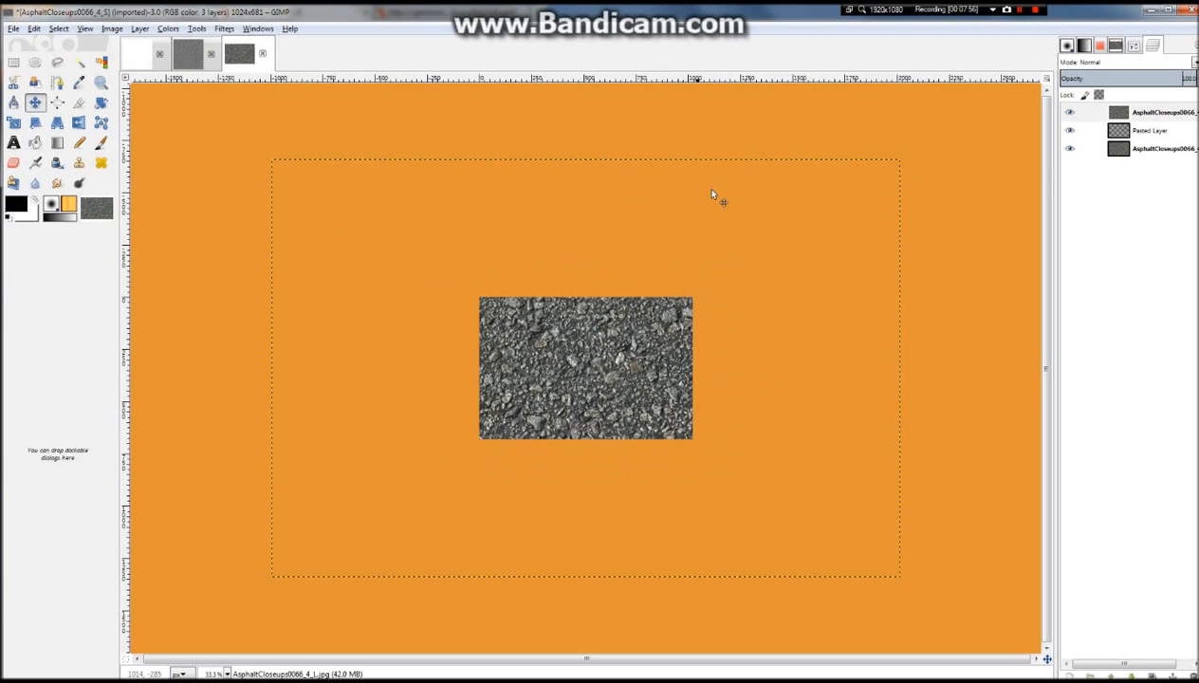
click(1145, 152)
right_click(1145, 155)
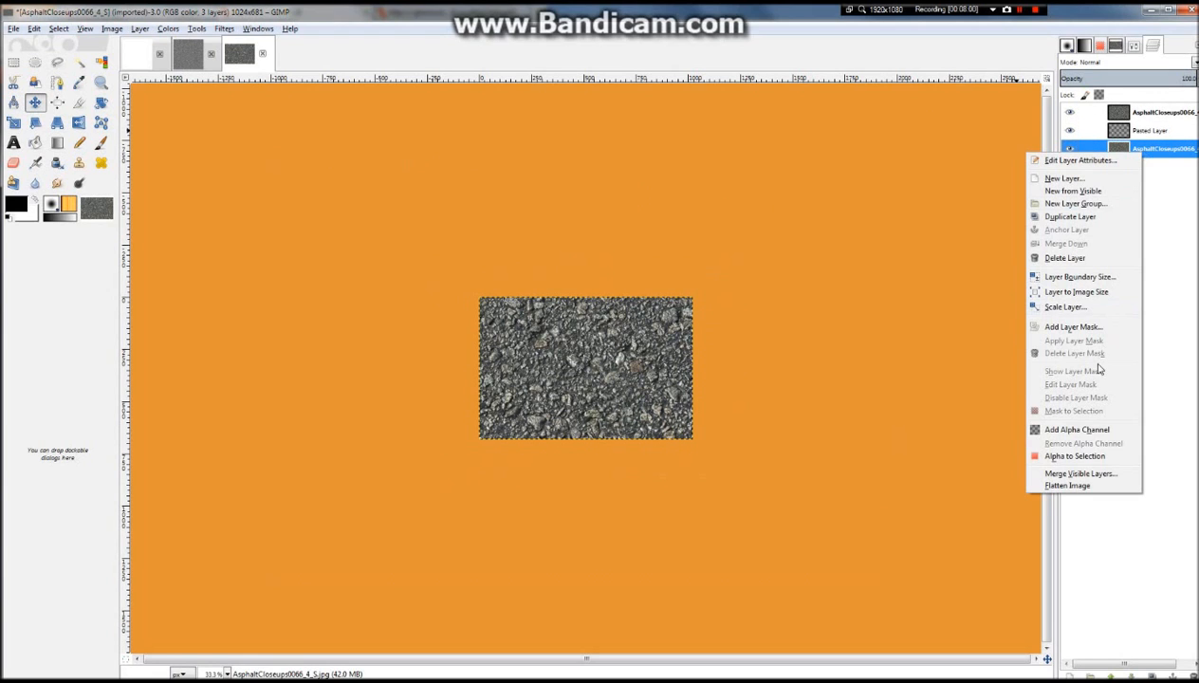
click(1069, 307)
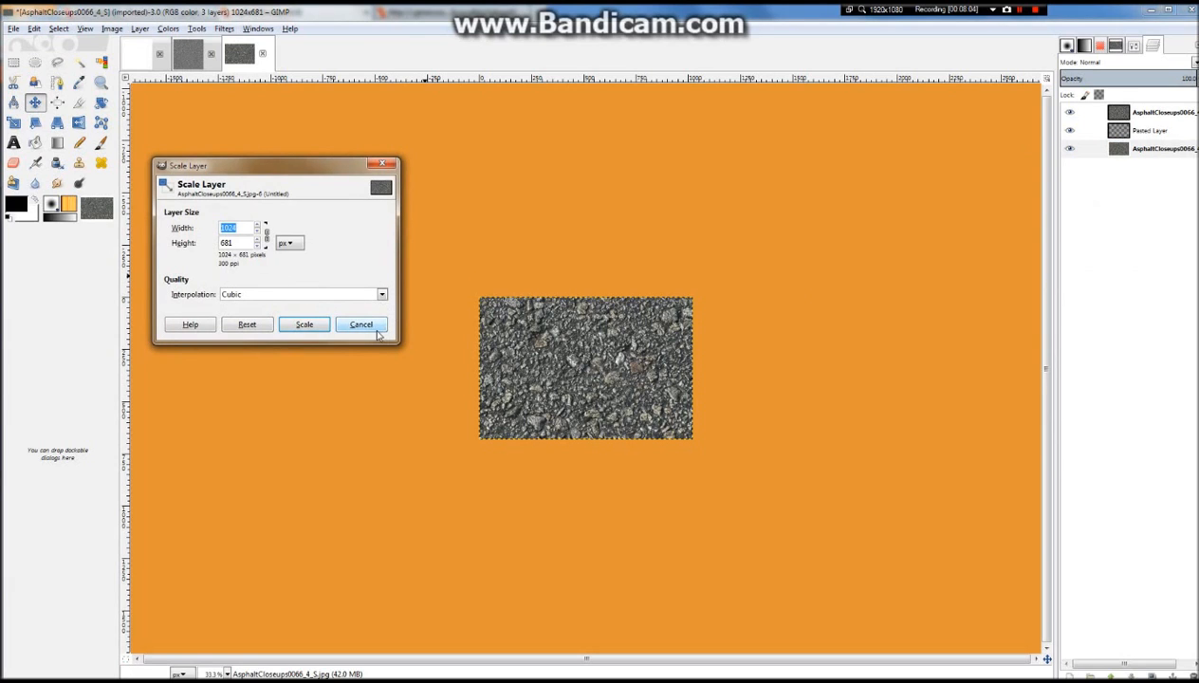
click(377, 330)
Scale the imported top layer to 1024 px wide with proportional height and lower its opacity to about 42.5
click(1148, 113)
right_click(1149, 118)
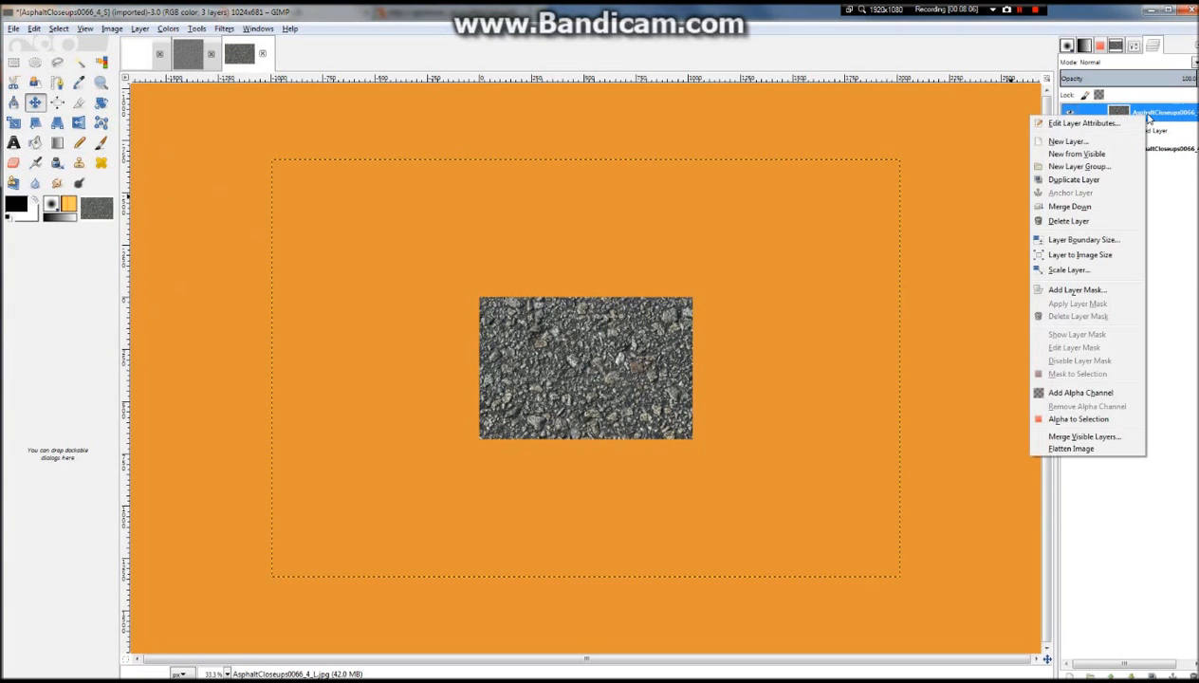
click(1069, 270)
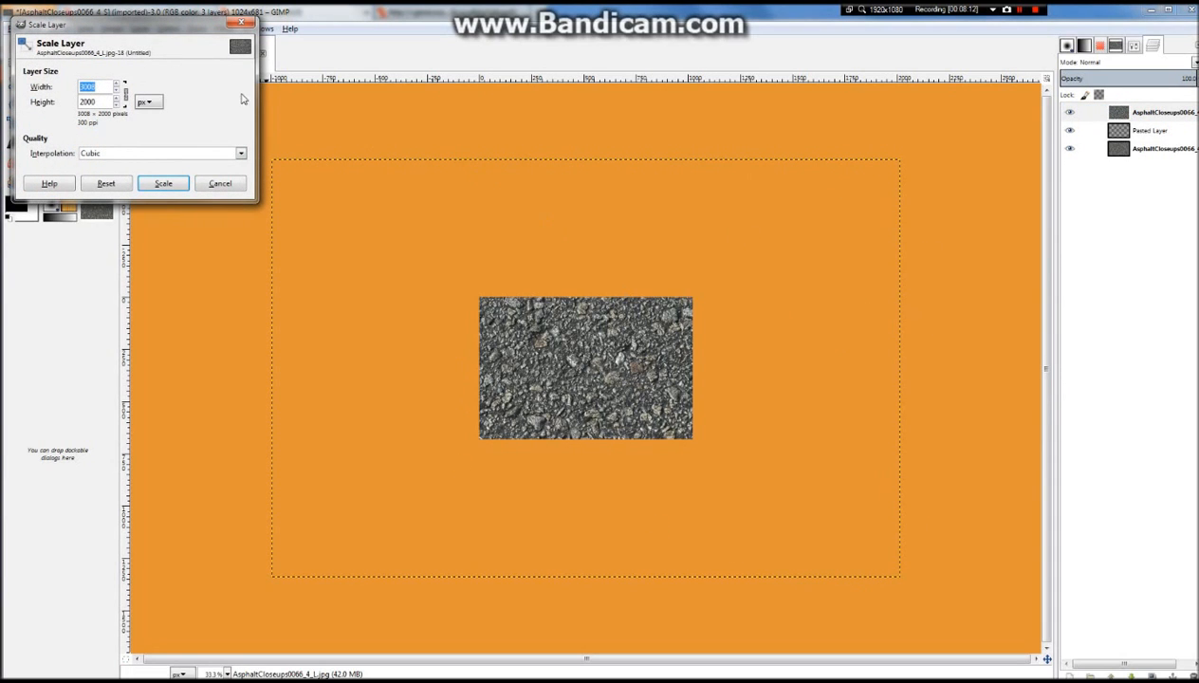
text(1024)
key(Tab)
click(162, 184)
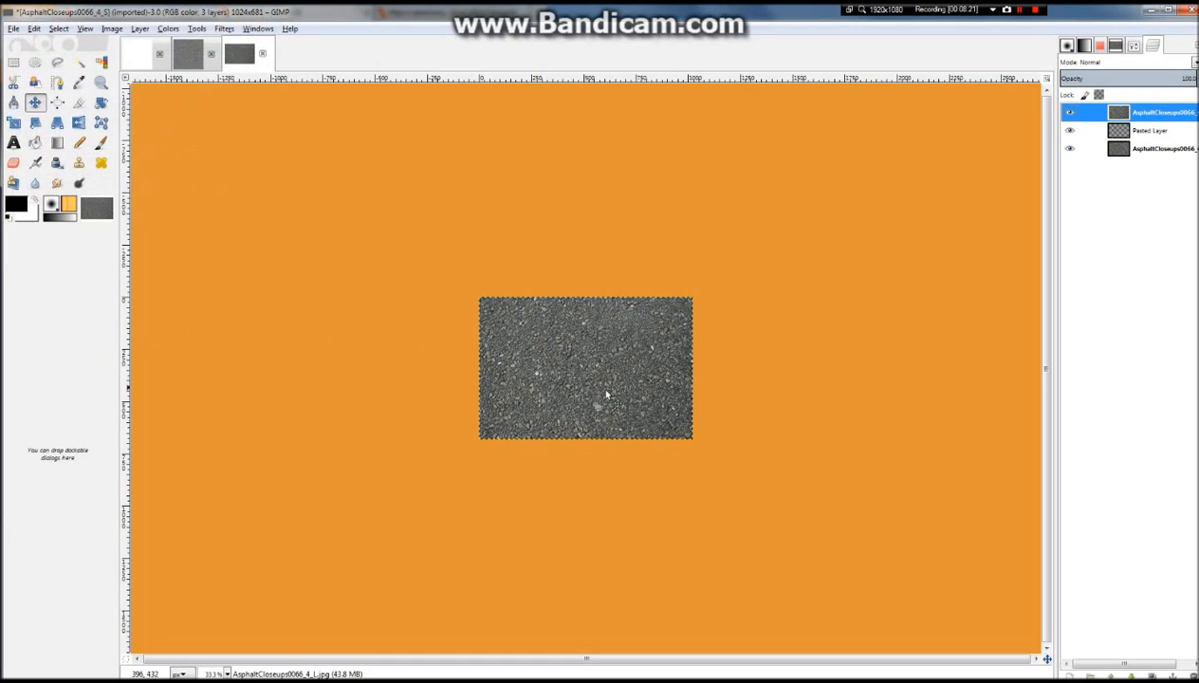
key(1)
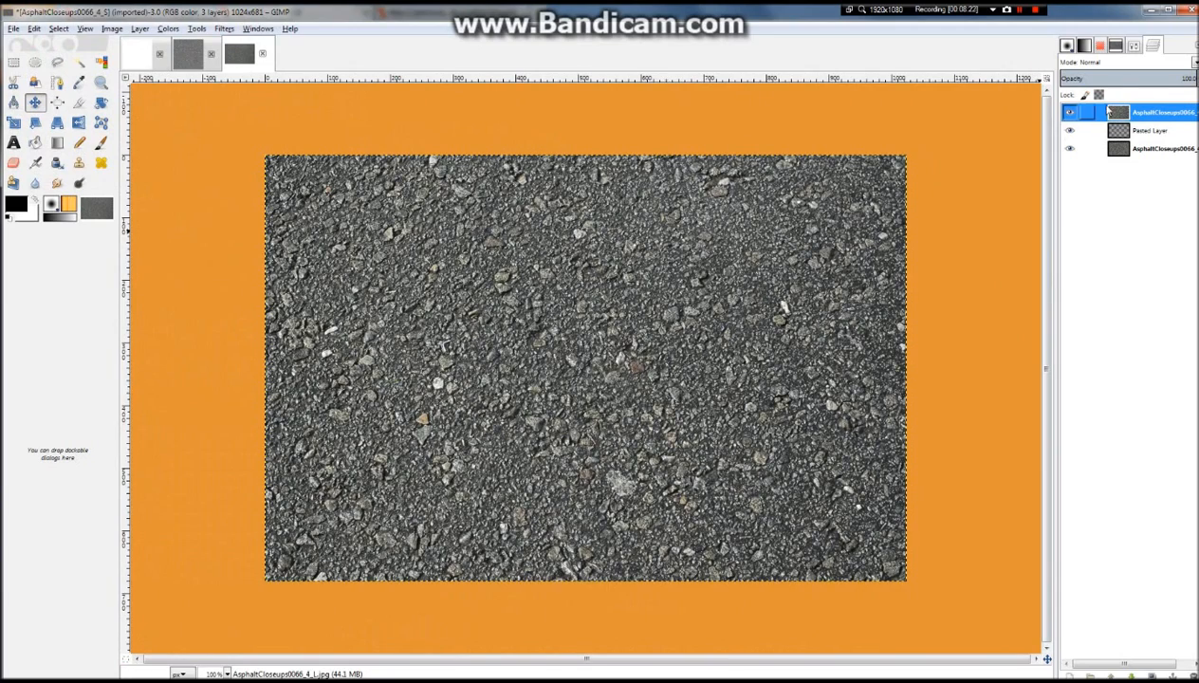
drag(1106, 79, 1119, 105)
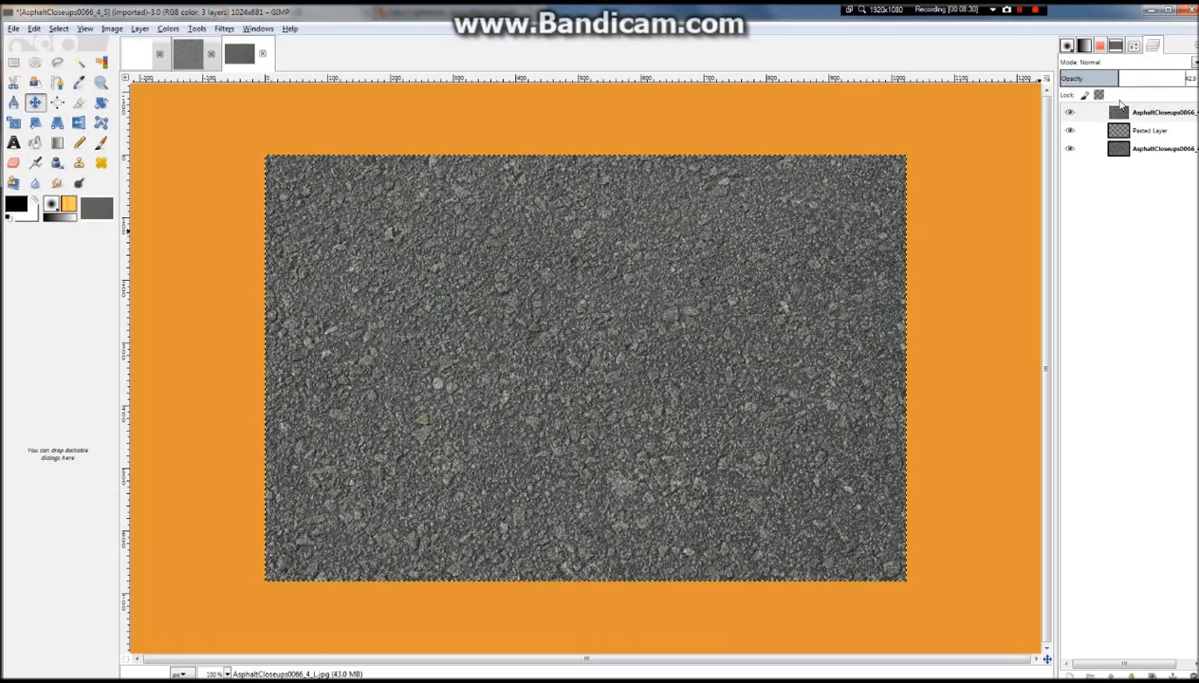
Switch to the cg textures folder on the desktop and compare AsphaltCloseups0066_4_L and AsphaltCloseups0066_4_S in Photo Gallery
click(1194, 11)
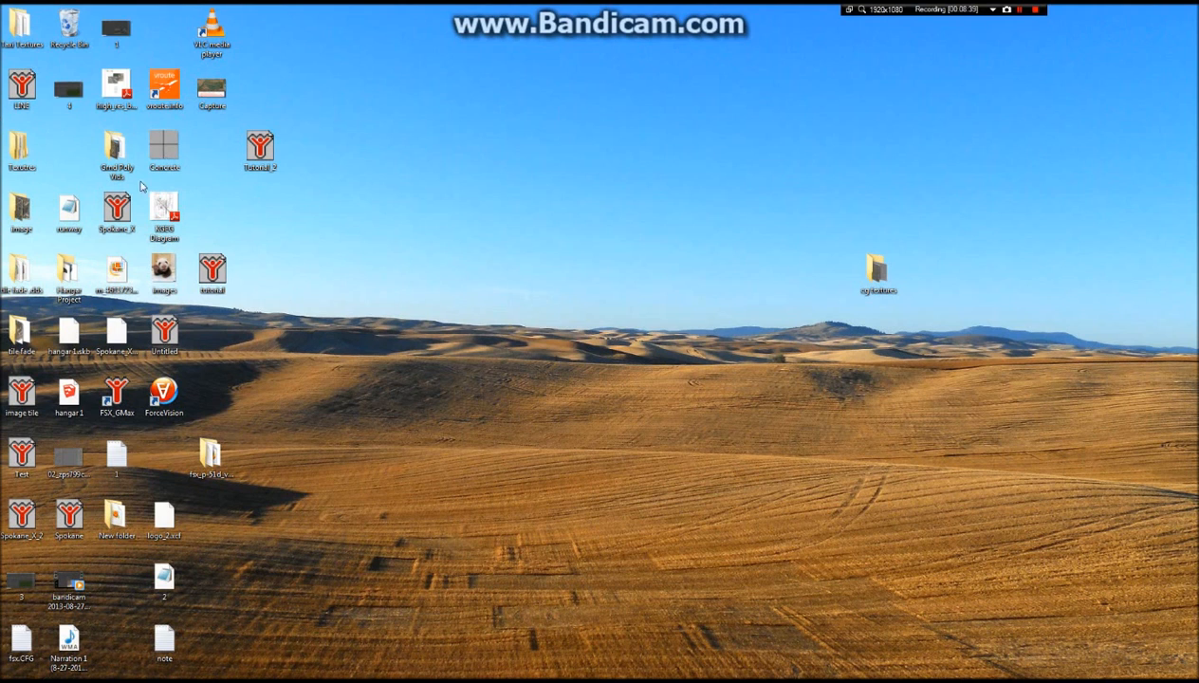
double_click(878, 271)
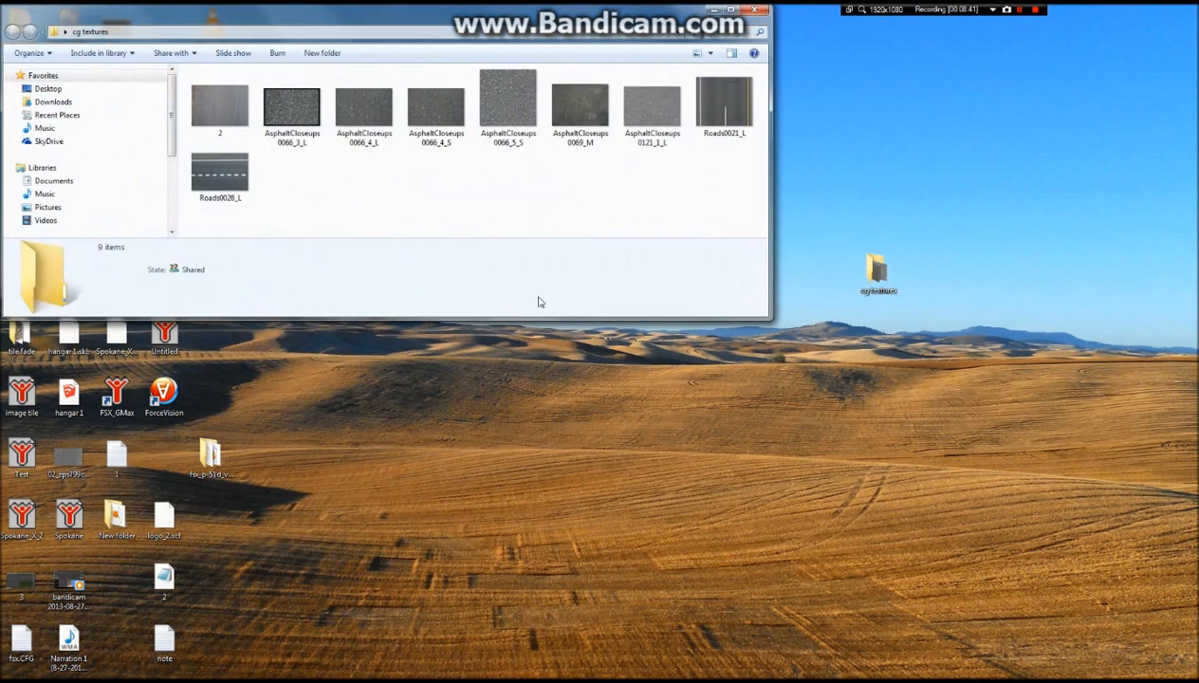
click(731, 9)
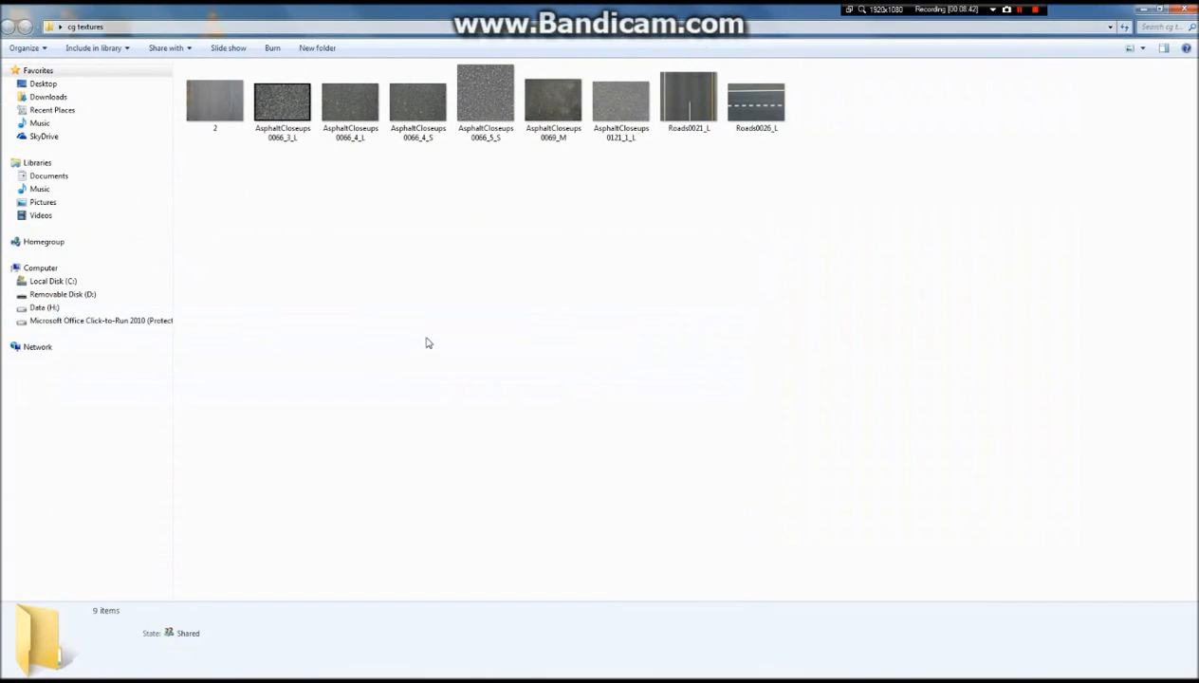
double_click(370, 129)
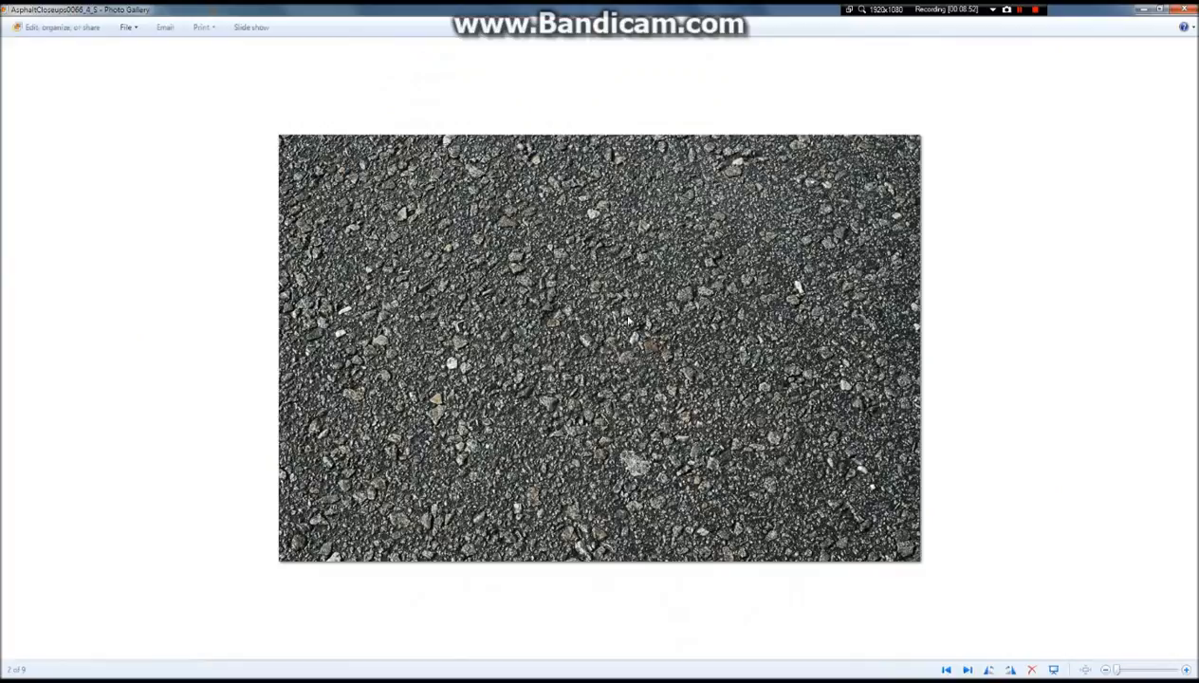
key(Right)
key(Left)
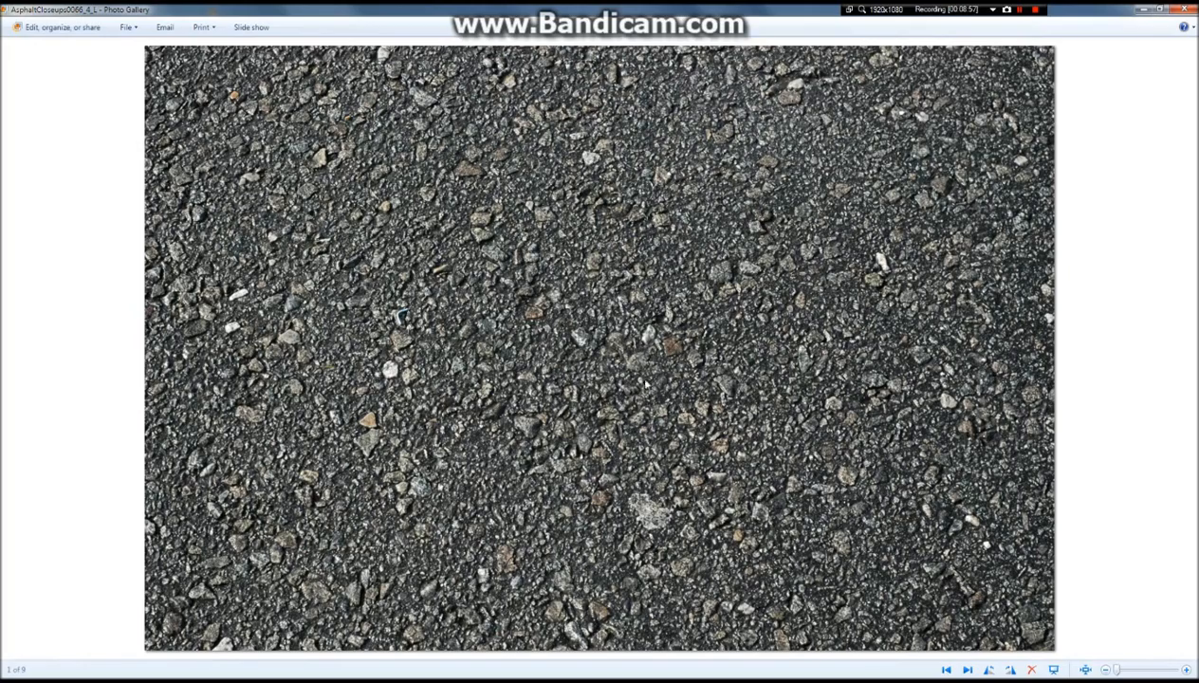
Check the pixel dimensions of AsphaltCloseups0066_4_L and AsphaltCloseups0066_4_S in their file properties
right_click(490, 284)
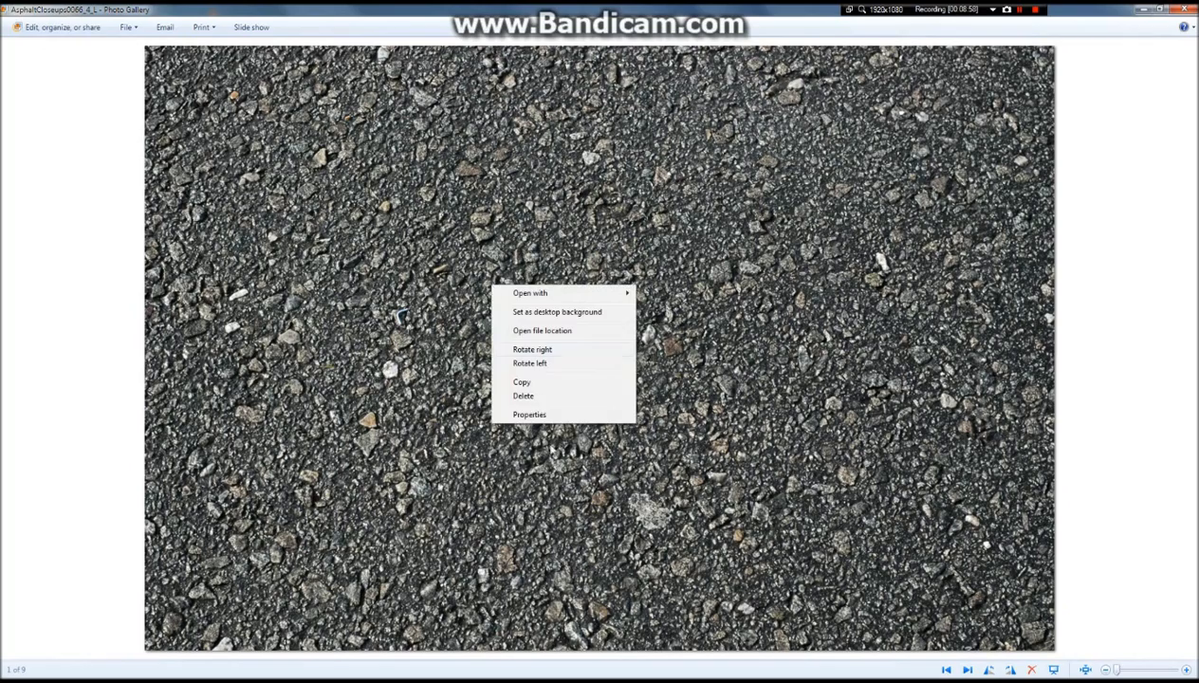
click(530, 416)
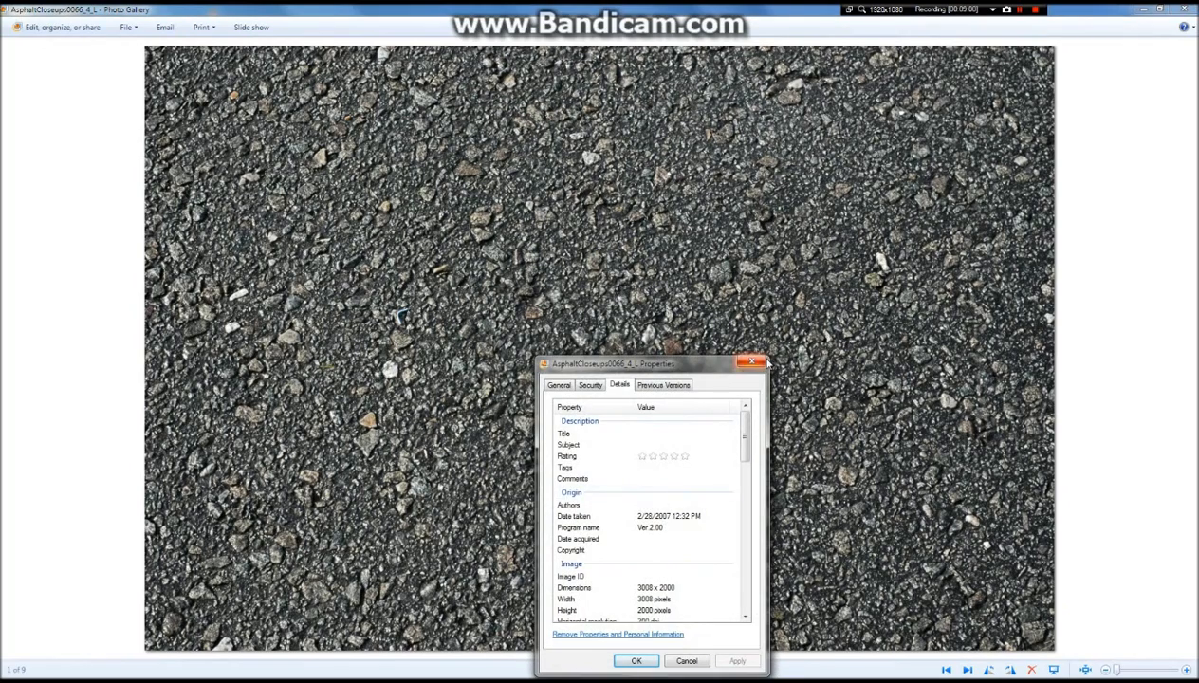
click(761, 361)
key(Right)
right_click(667, 393)
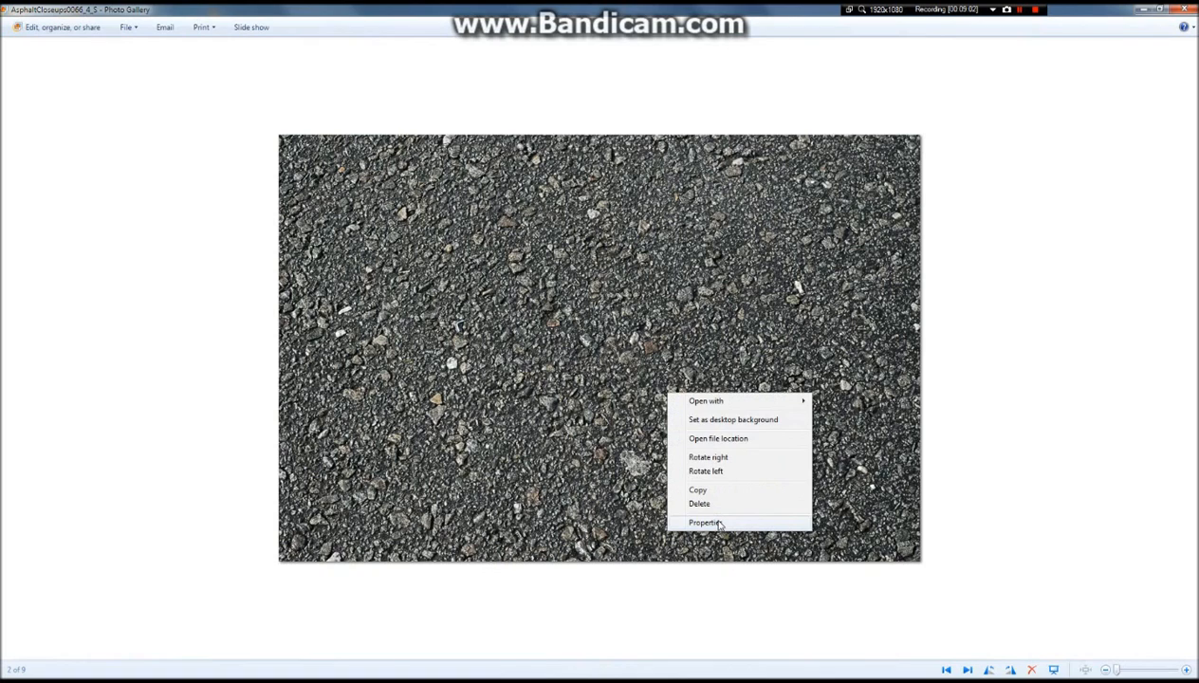
click(705, 522)
scroll(782, 535, down, 2)
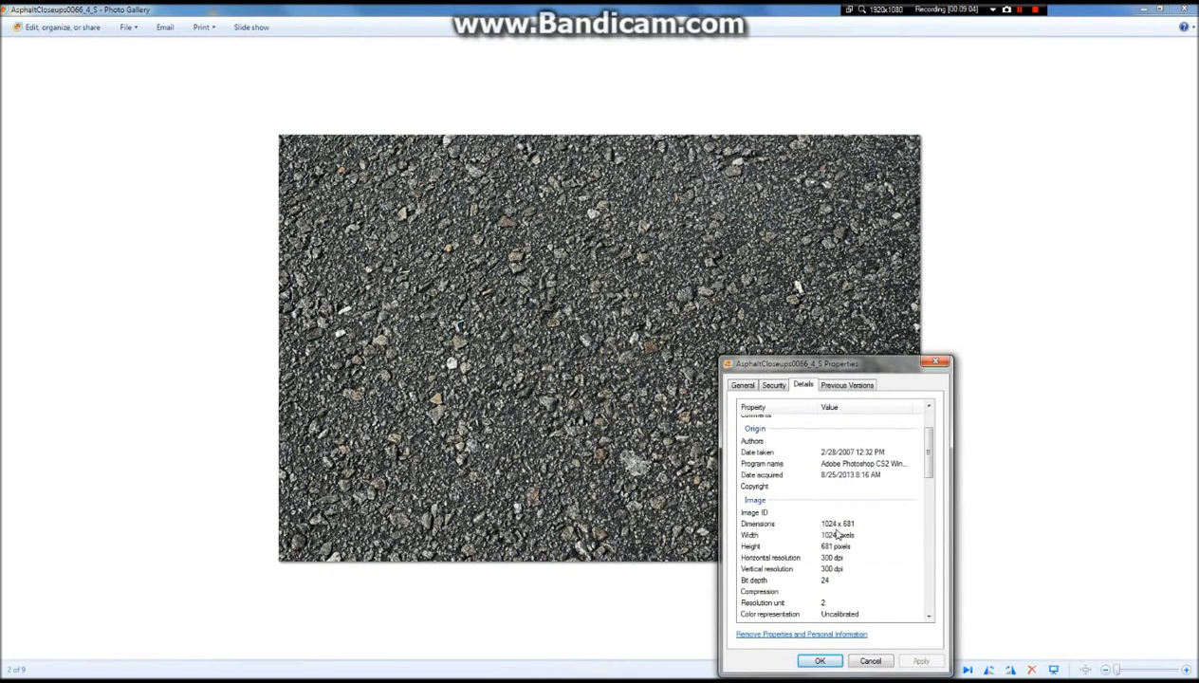
click(936, 362)
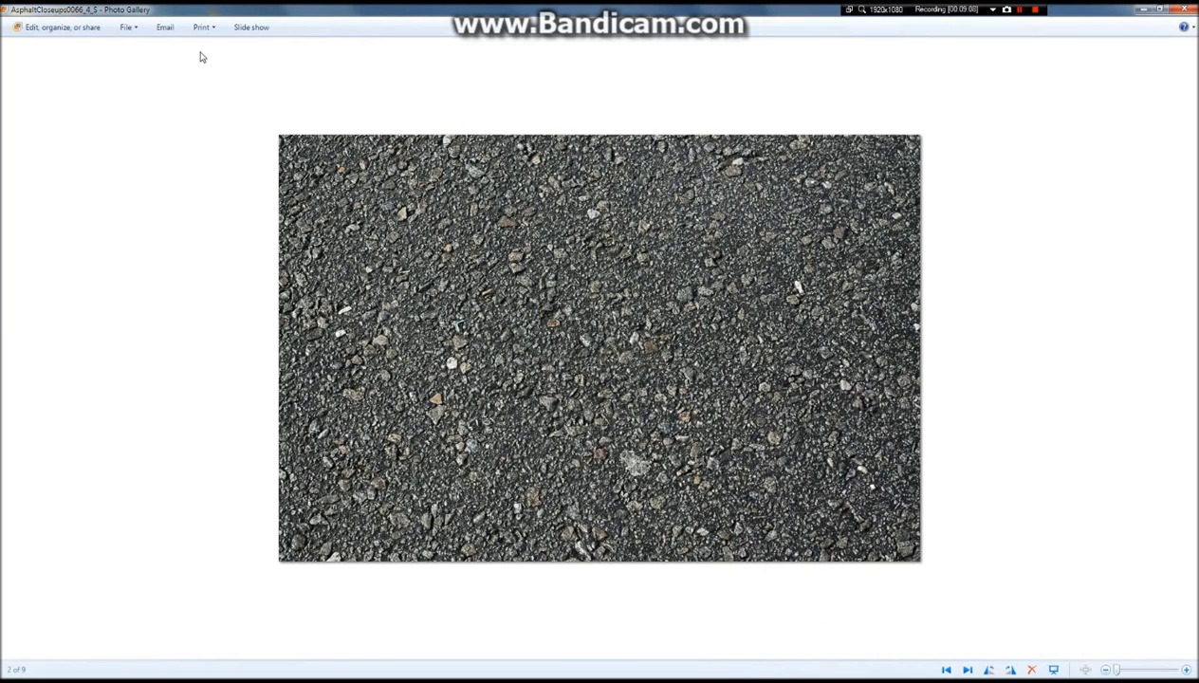
Switch back to GIMP and open AsphaltCloseups0066_4_L.jpg from the cg textures folder as a separate image
mouse_move(335, 10)
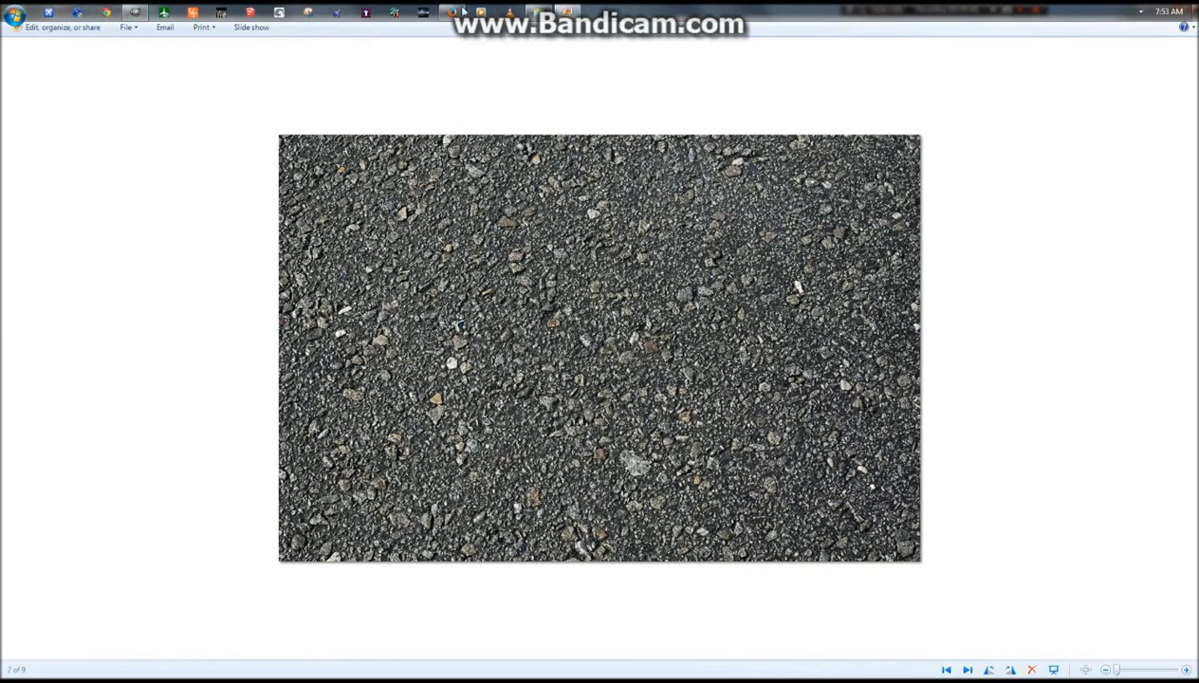
click(143, 13)
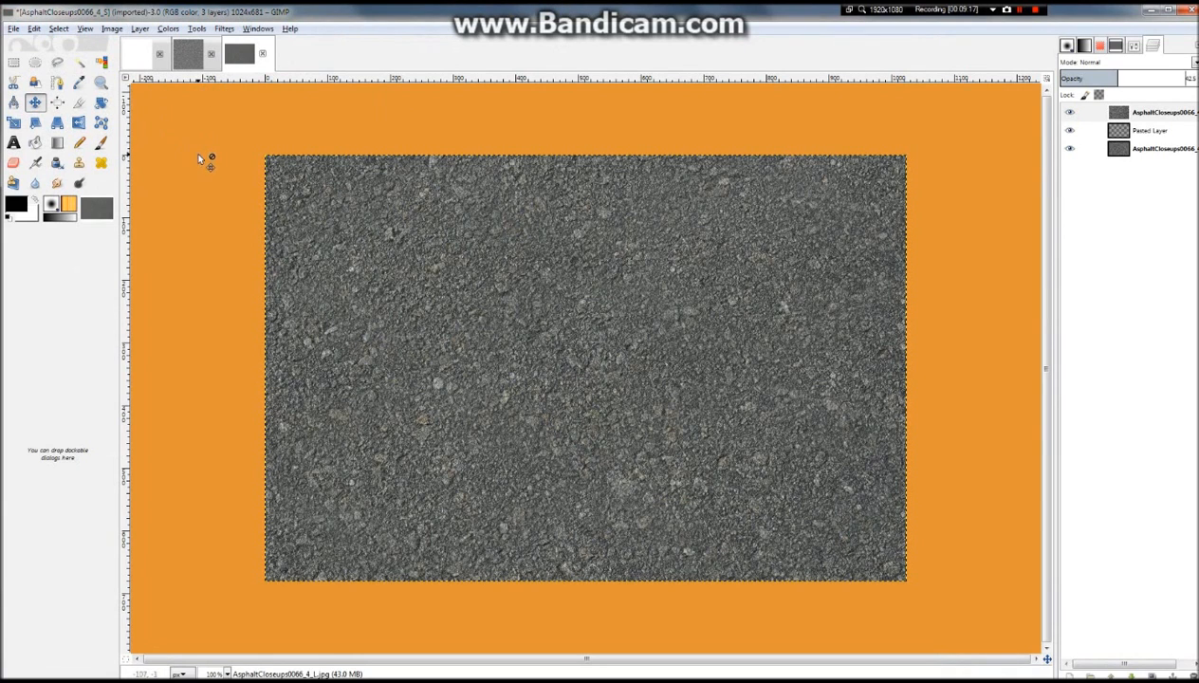
click(13, 29)
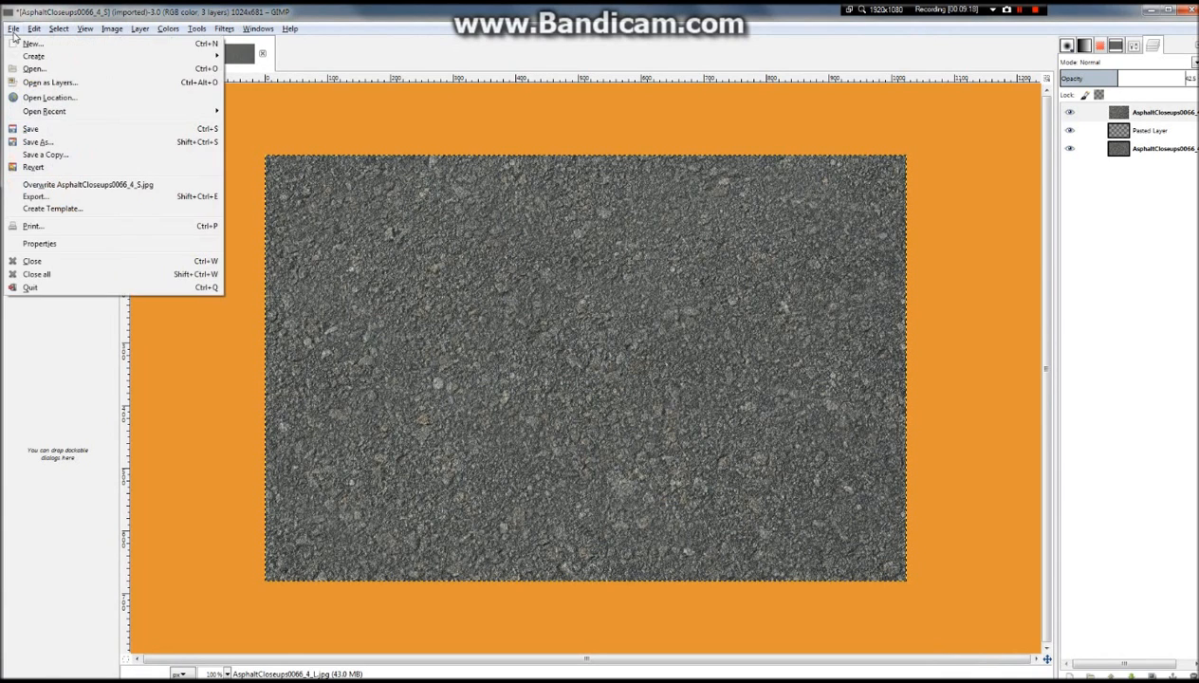
click(33, 76)
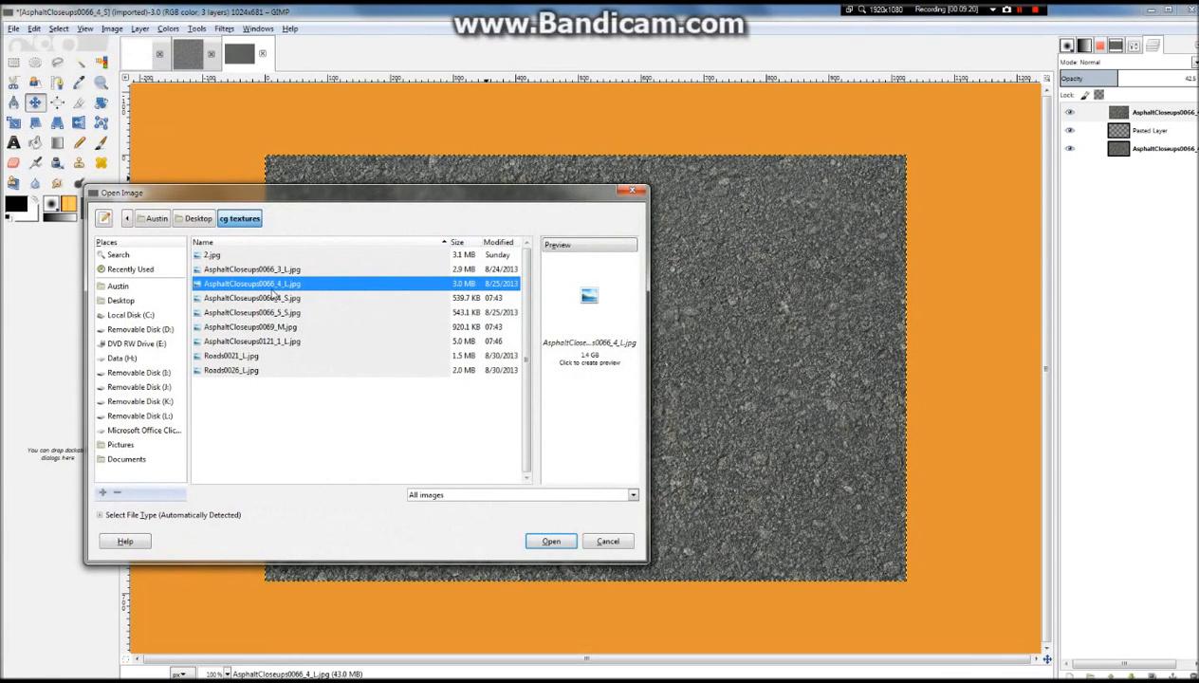
click(274, 298)
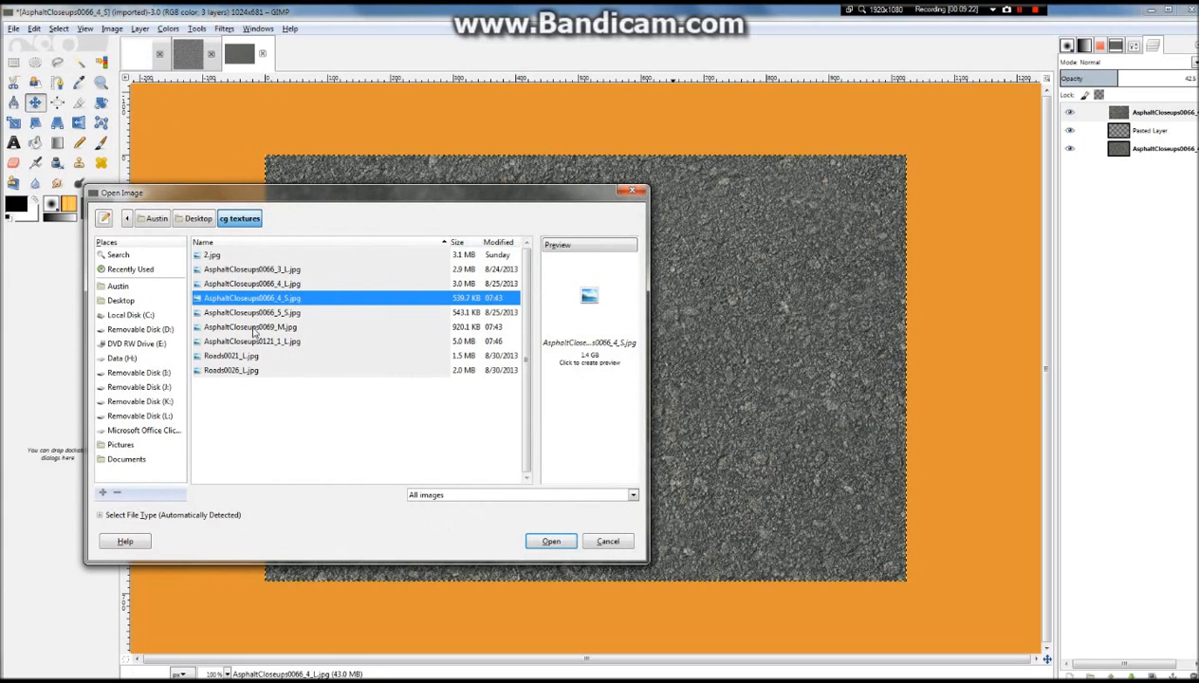
click(289, 284)
click(289, 298)
click(294, 284)
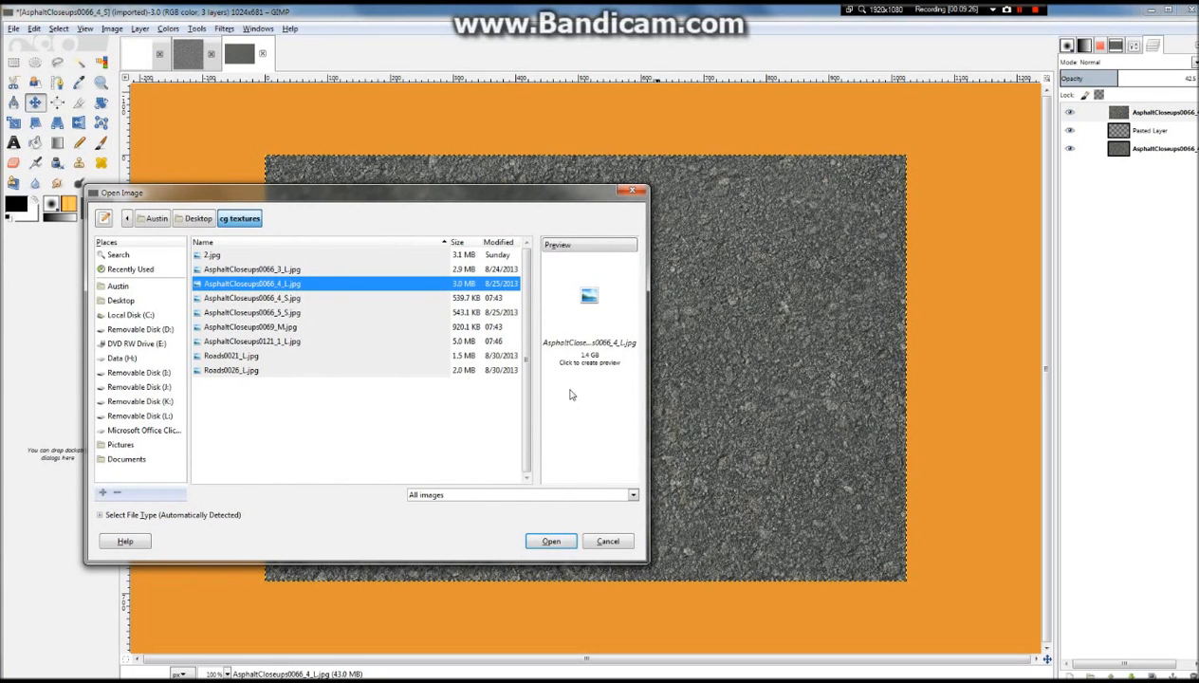
double_click(313, 283)
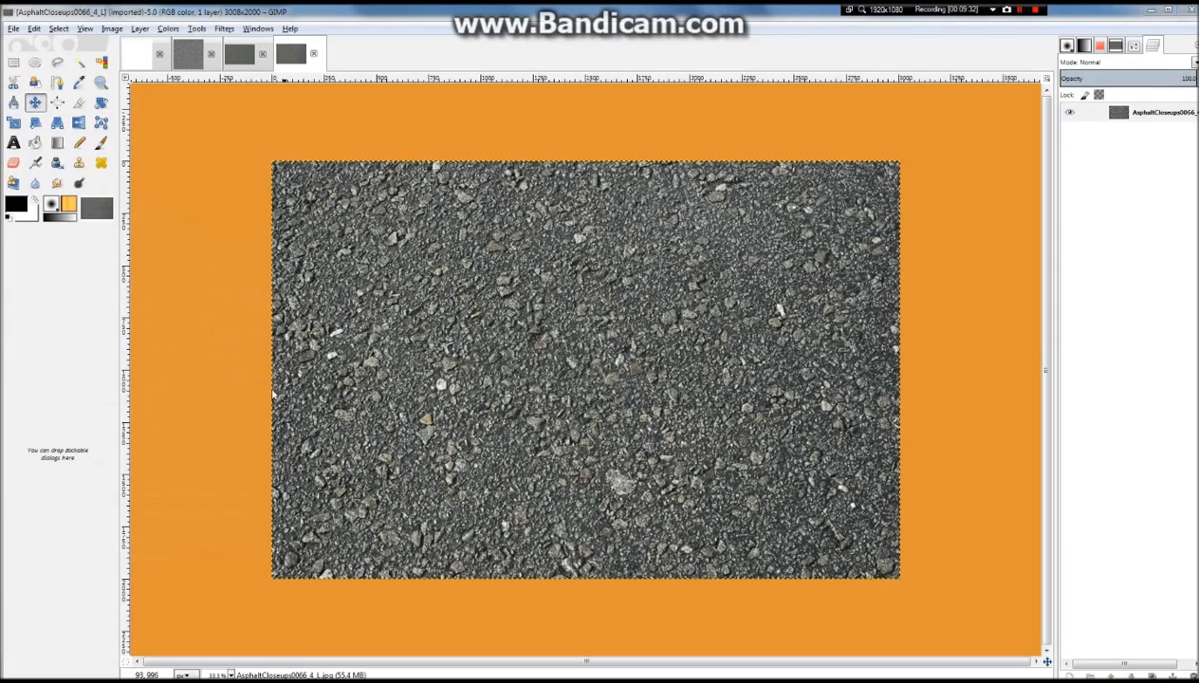
click(598, 391)
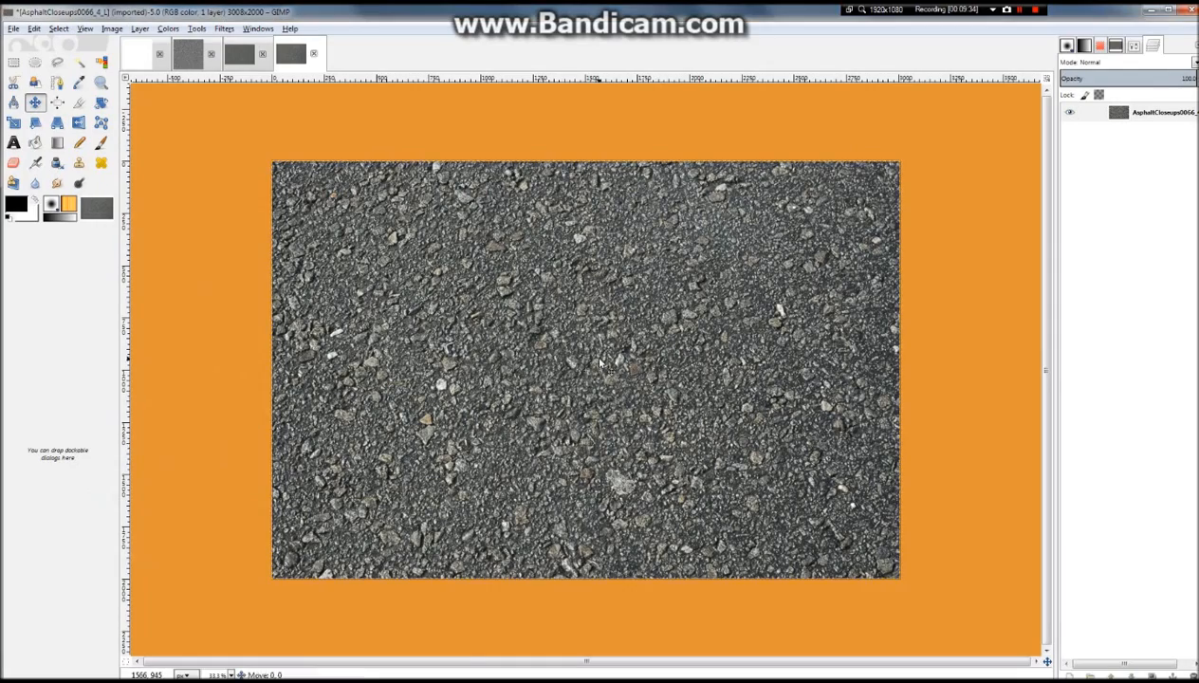
scroll(598, 391, up, 1)
scroll(598, 391, down, 2)
scroll(598, 399, up, 1)
scroll(597, 398, down, 1)
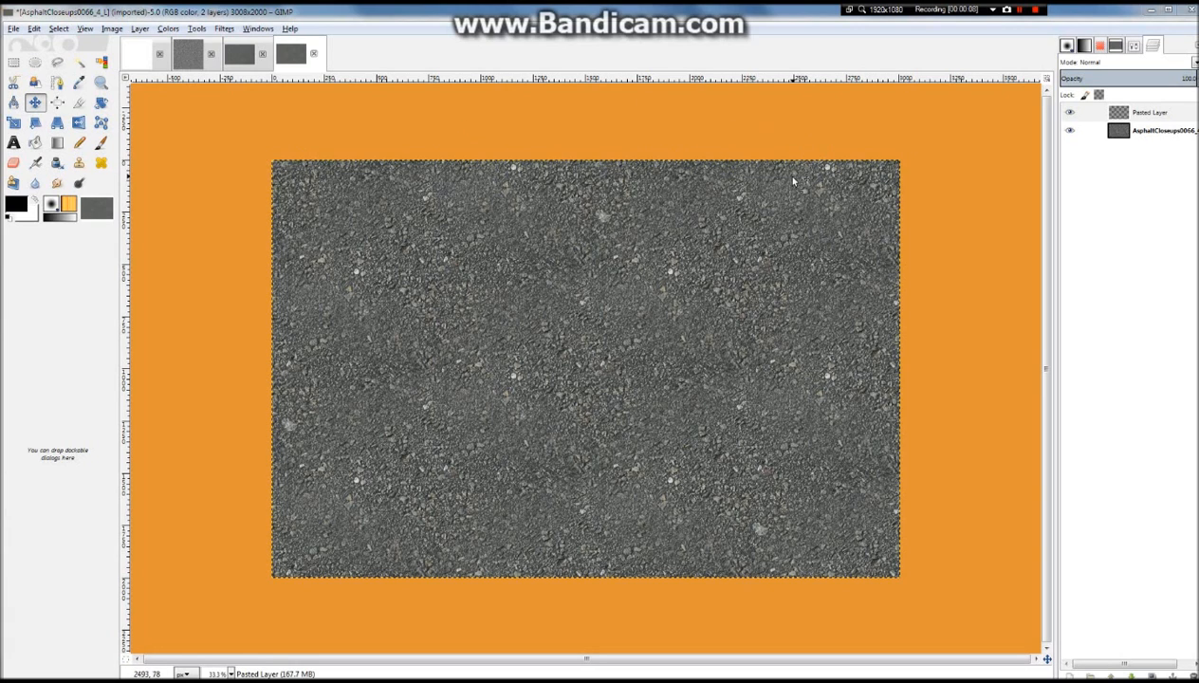
click(231, 64)
click(281, 60)
click(189, 60)
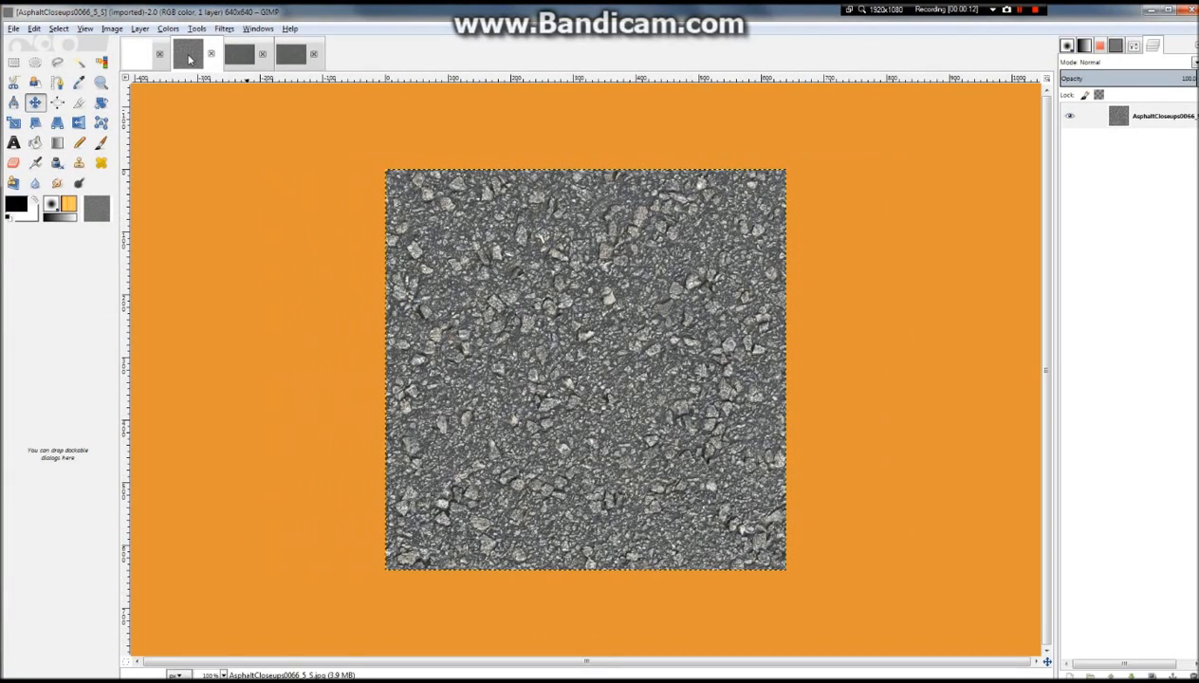
click(313, 54)
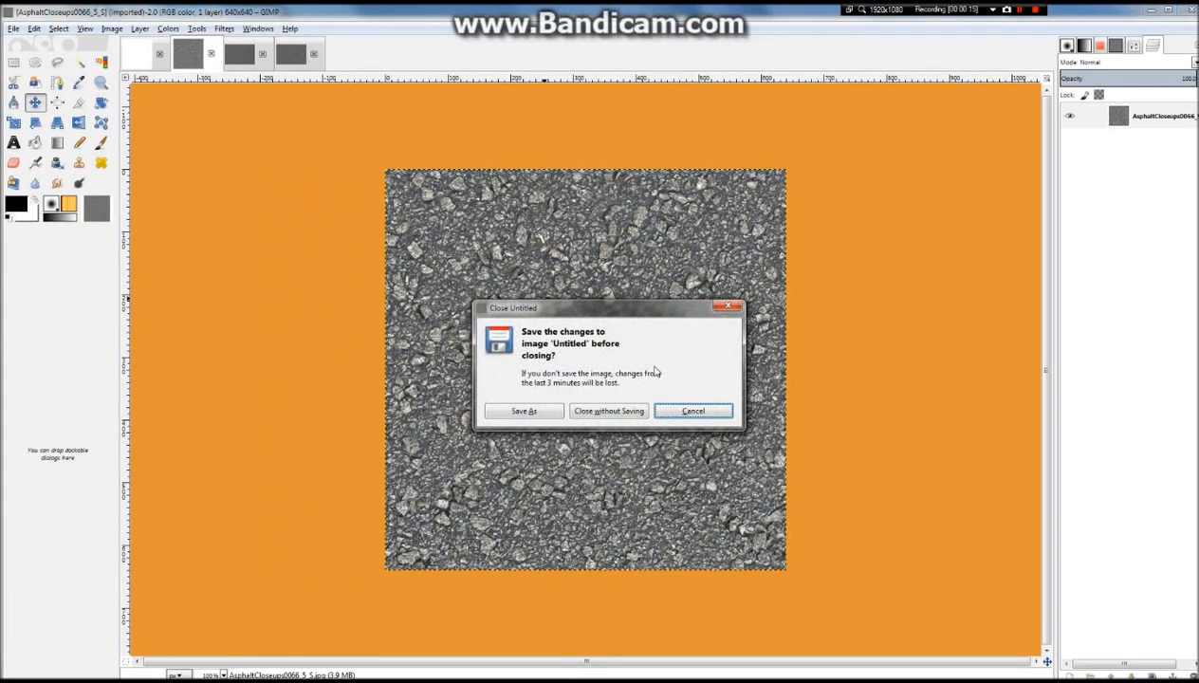
click(697, 411)
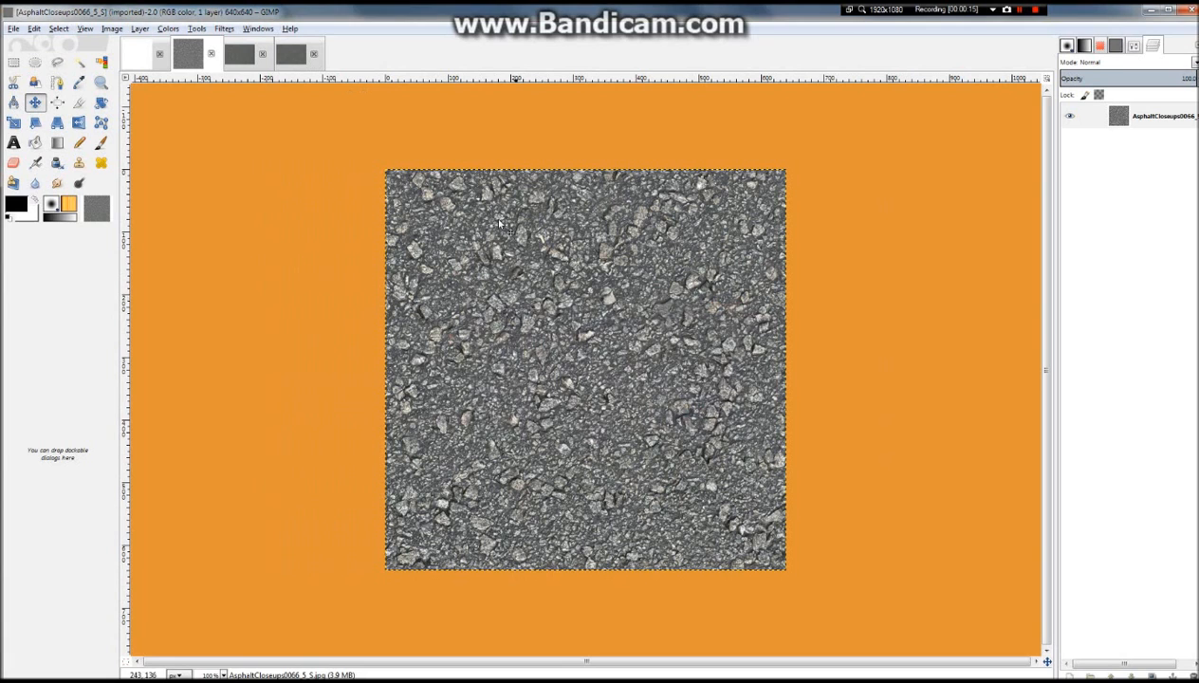
click(294, 54)
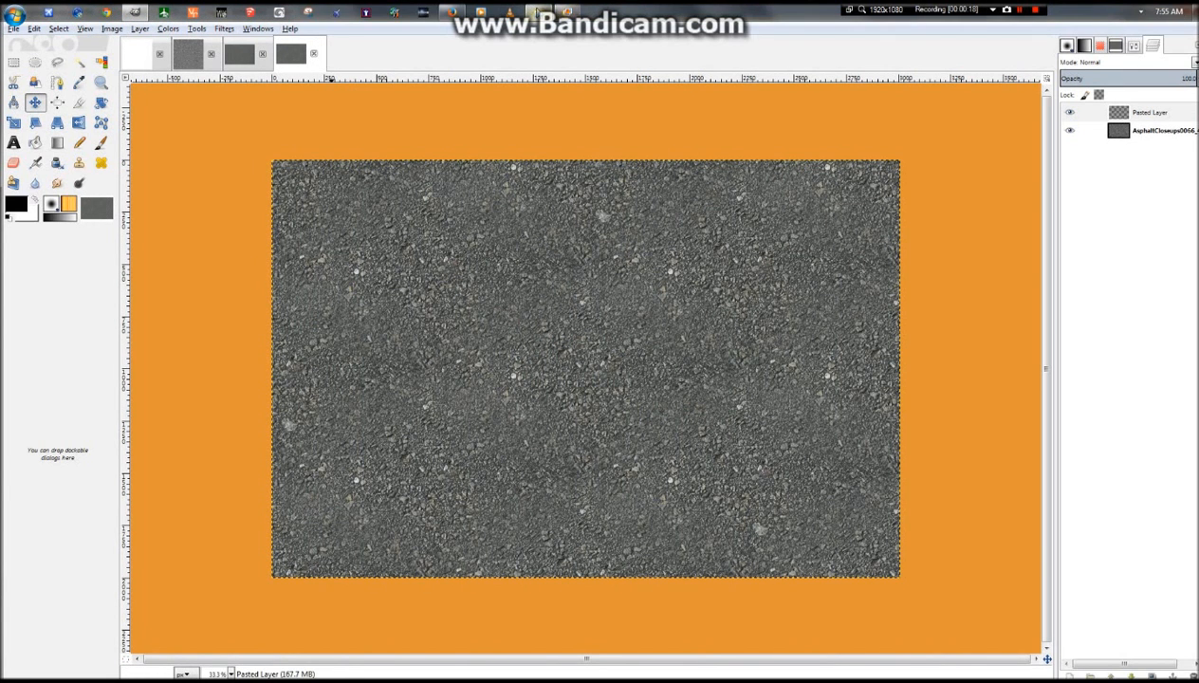
Switch to the cg textures folder and browse its images in Photo Gallery, examining AsphaltCloseups0069_M and AsphaltCloseups0121_1_L as layer candidates
click(538, 12)
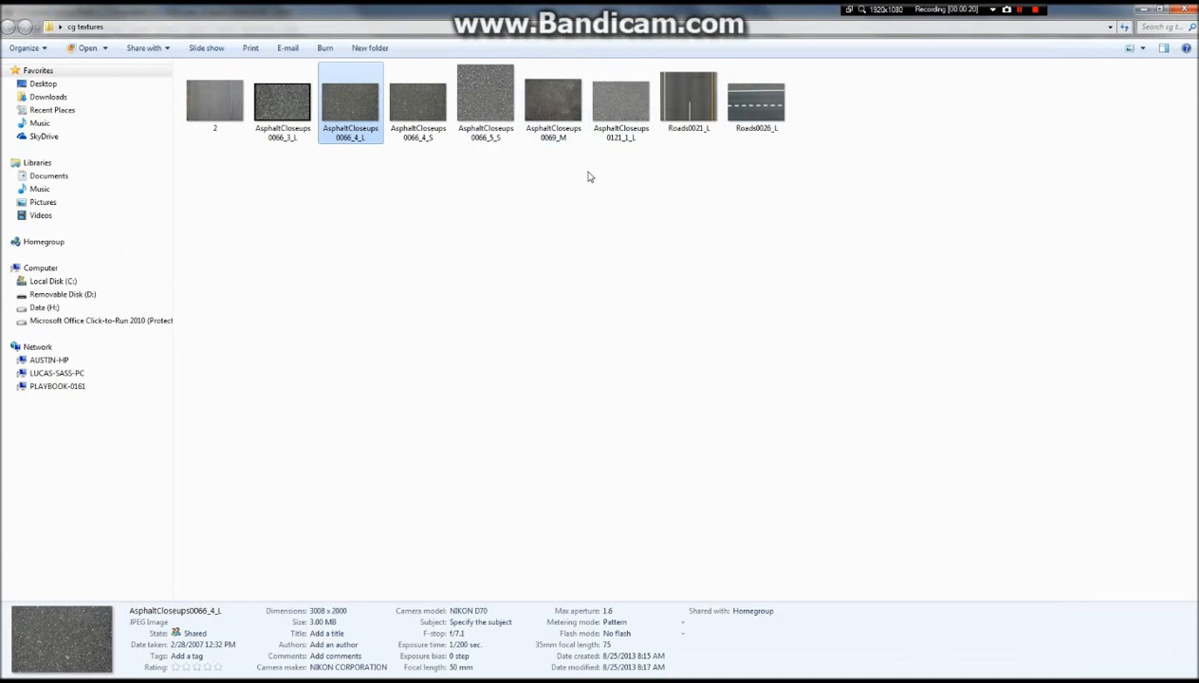
double_click(433, 108)
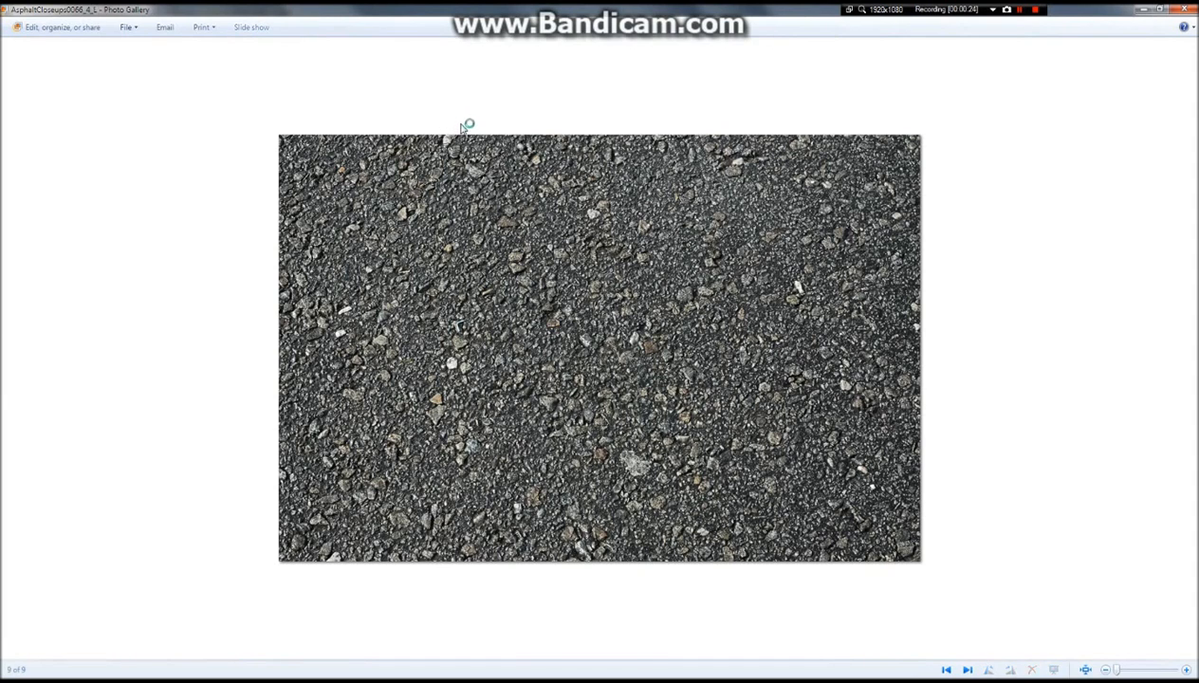
key(Left)
key(Left)
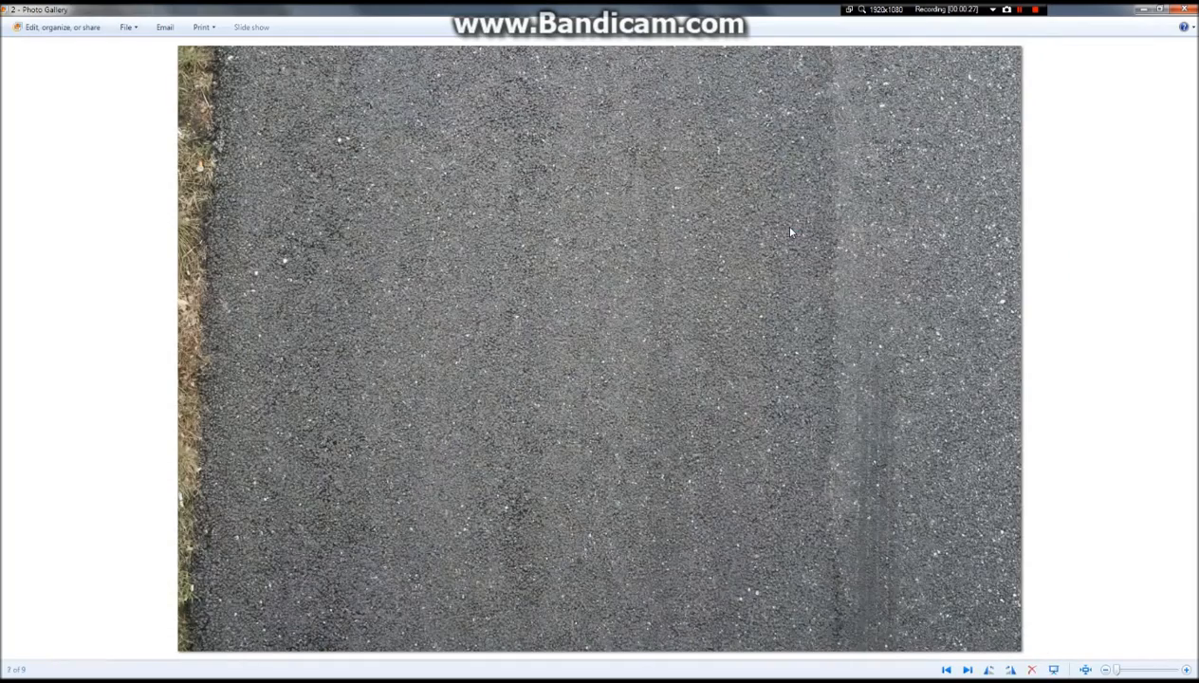
key(Left)
key(Right)
key(Left)
key(Left)
key(Left)
key(Left)
key(Left)
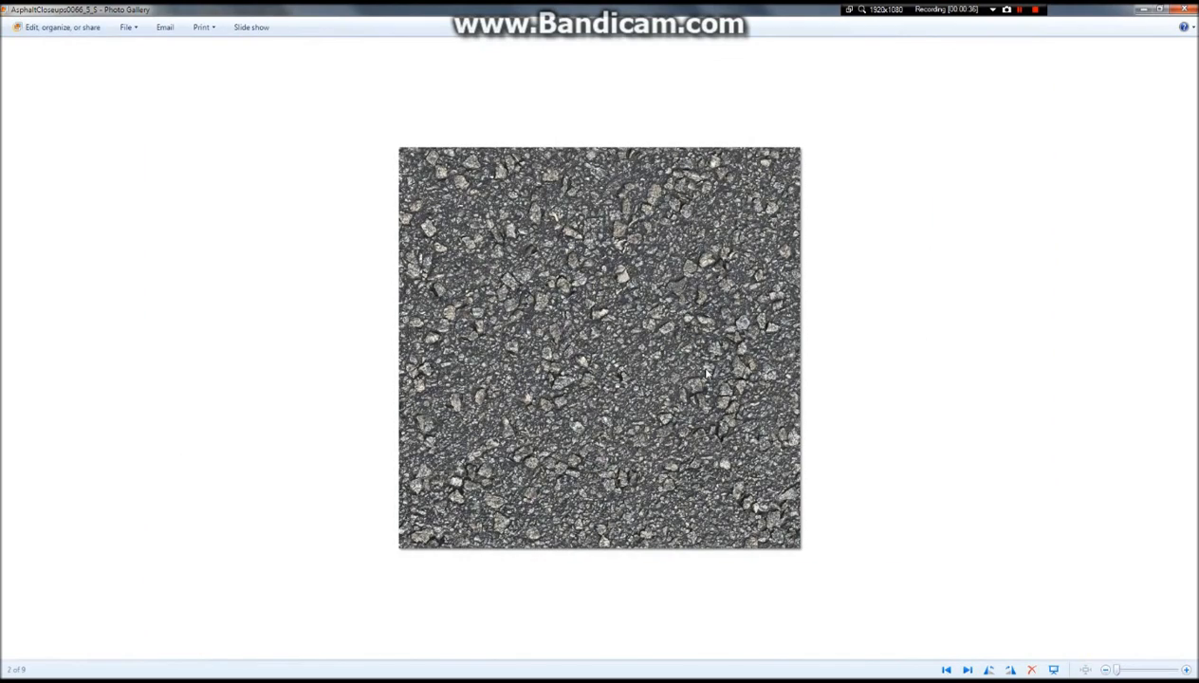
key(Right)
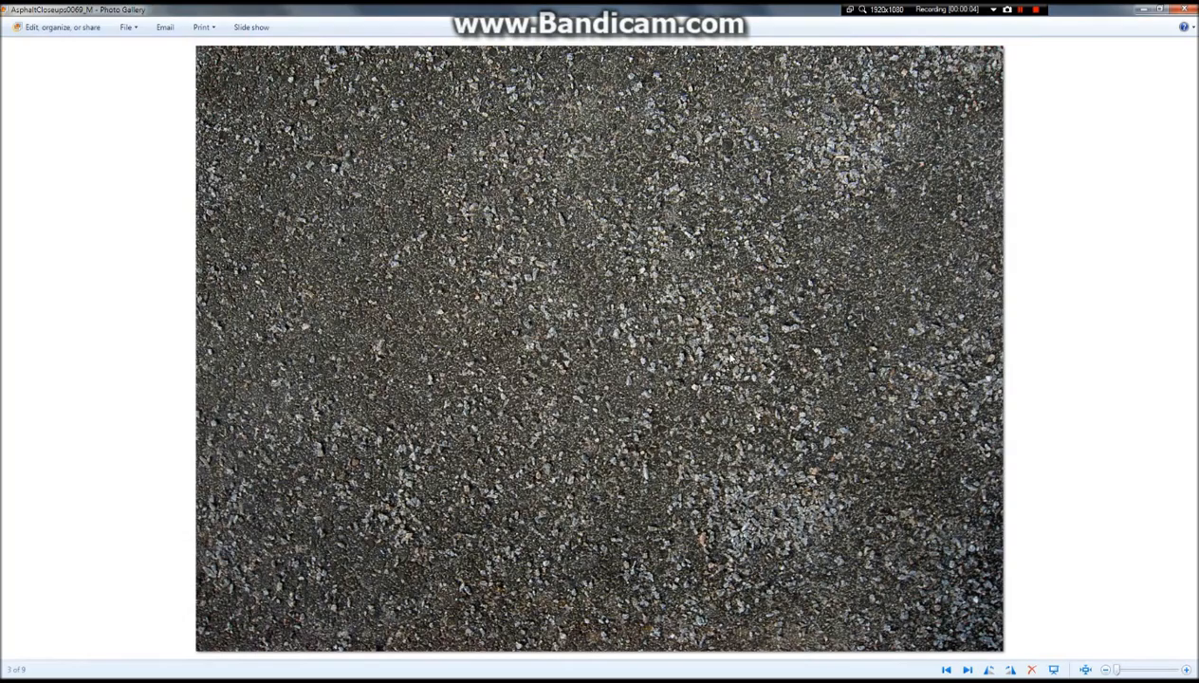
key(Right)
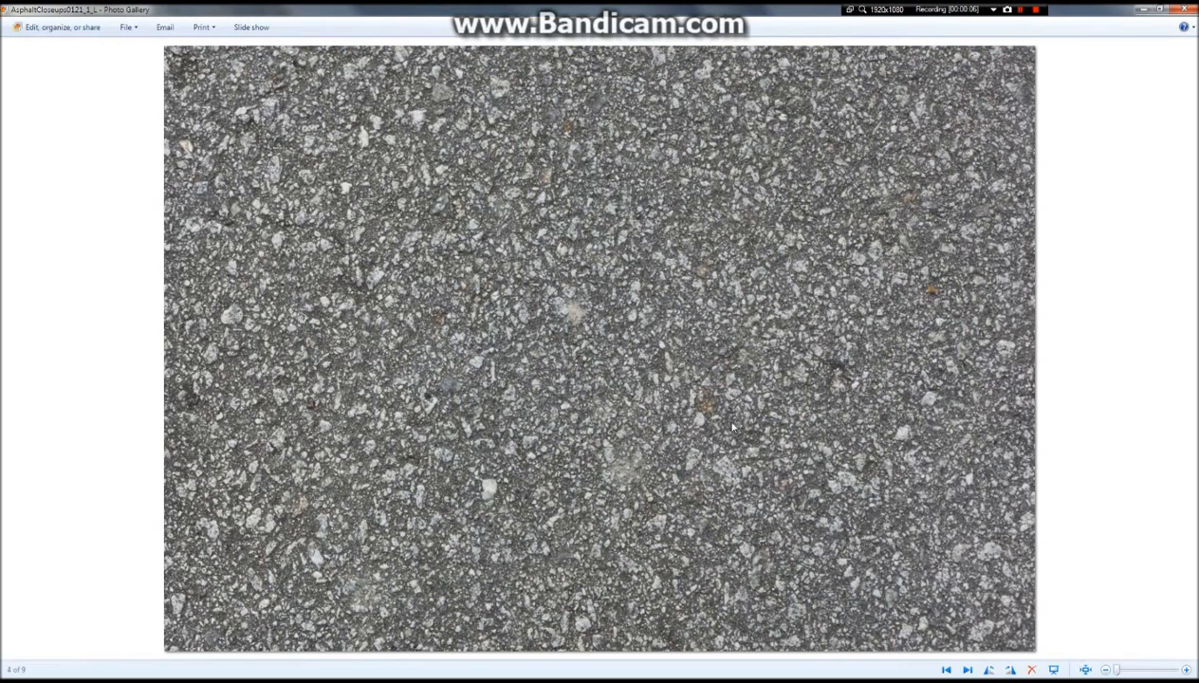
right_click(415, 139)
click(457, 183)
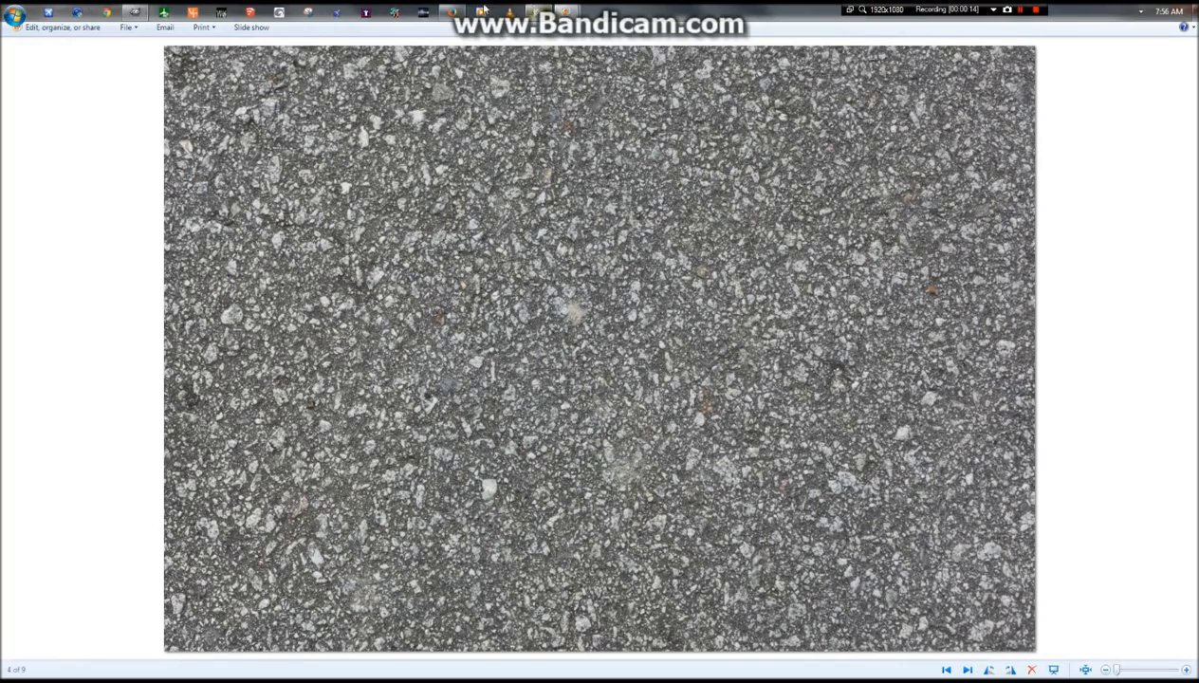
mouse_move(452, 12)
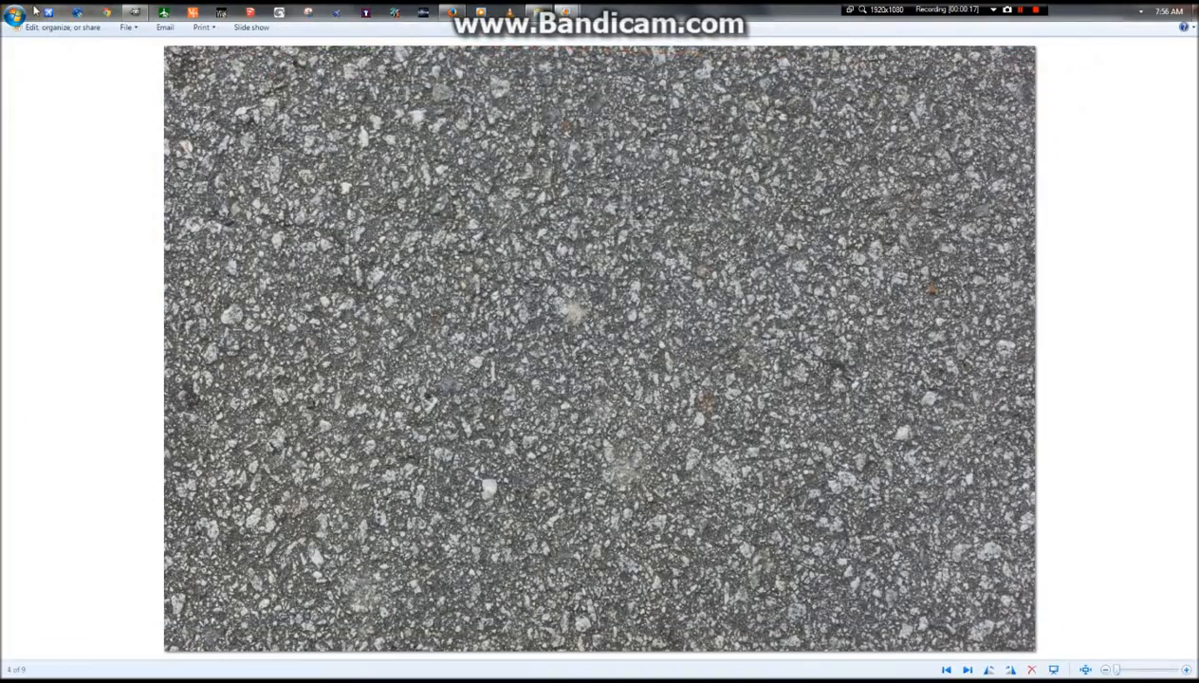
Switch back to GIMP and open AsphaltCloseups0121_1_L.jpg from the cg textures folder as a new layer
click(133, 11)
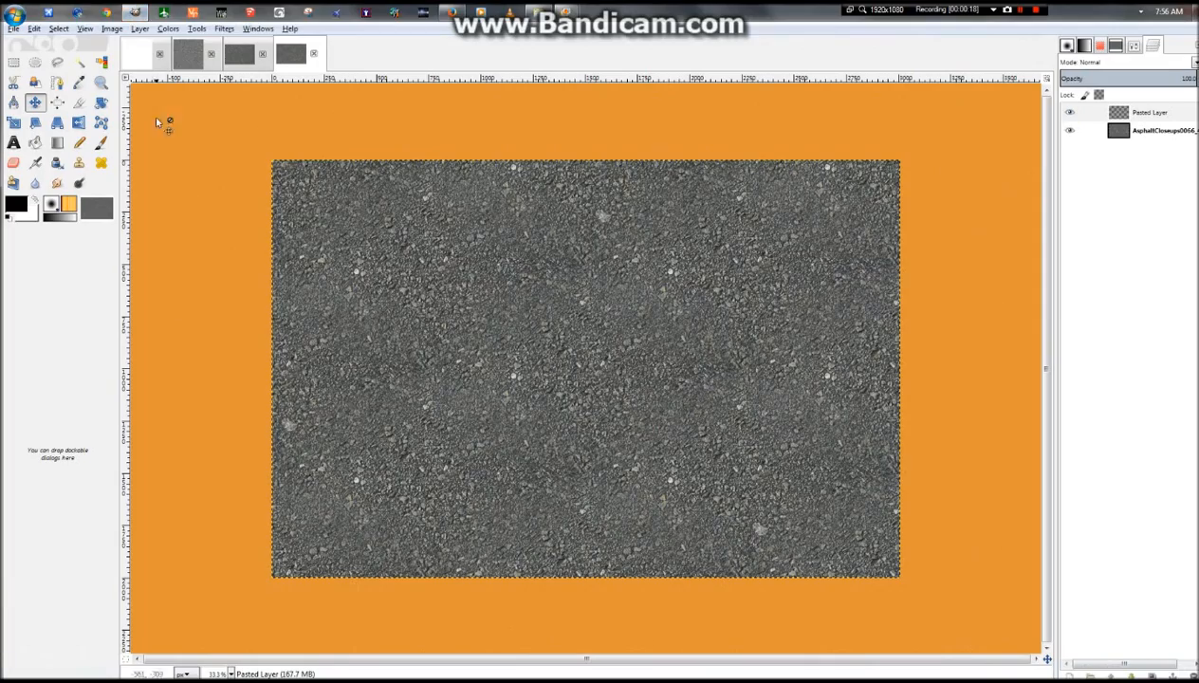
click(14, 29)
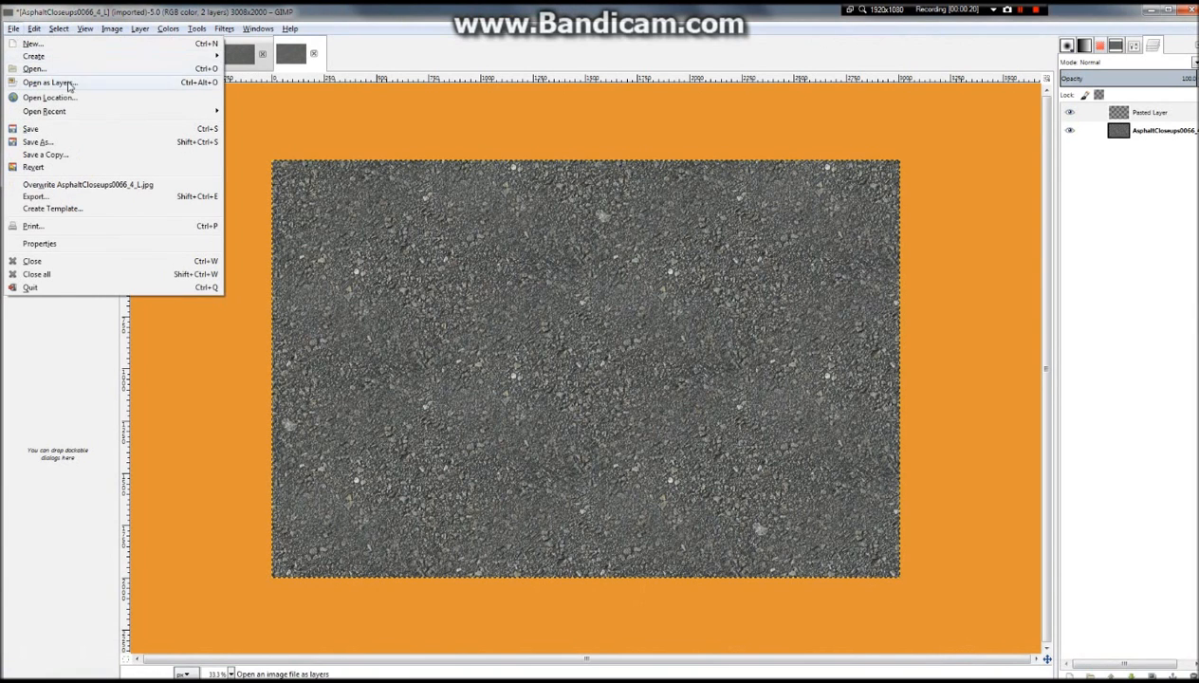
click(57, 82)
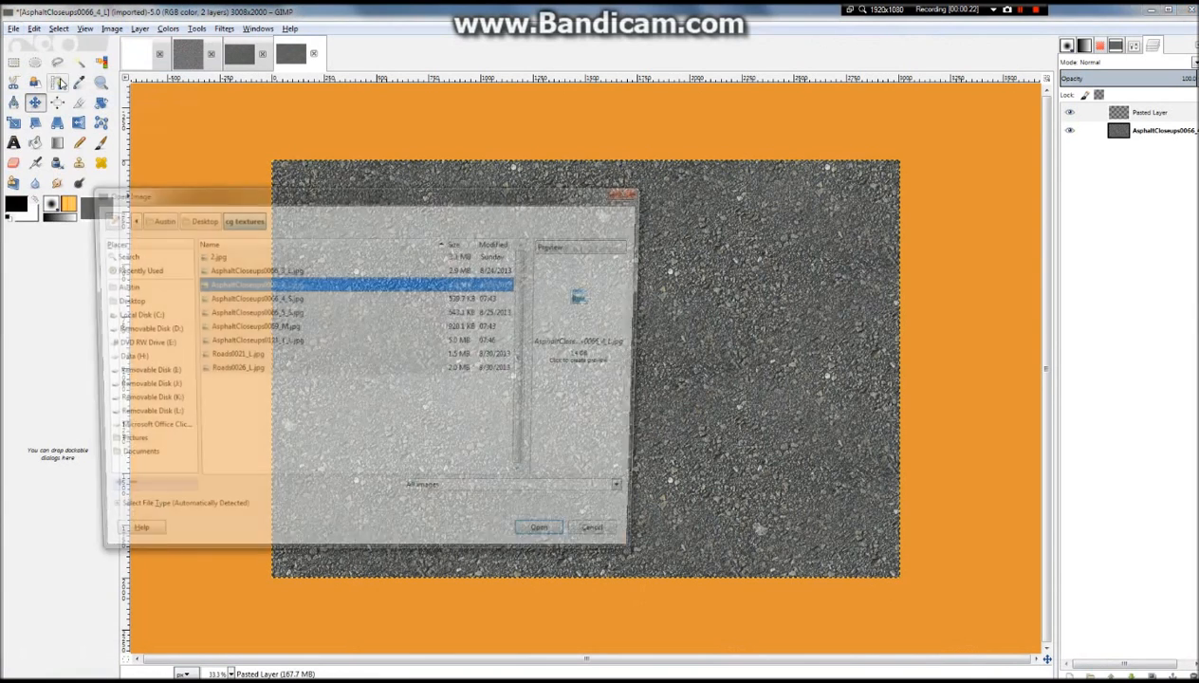
click(272, 270)
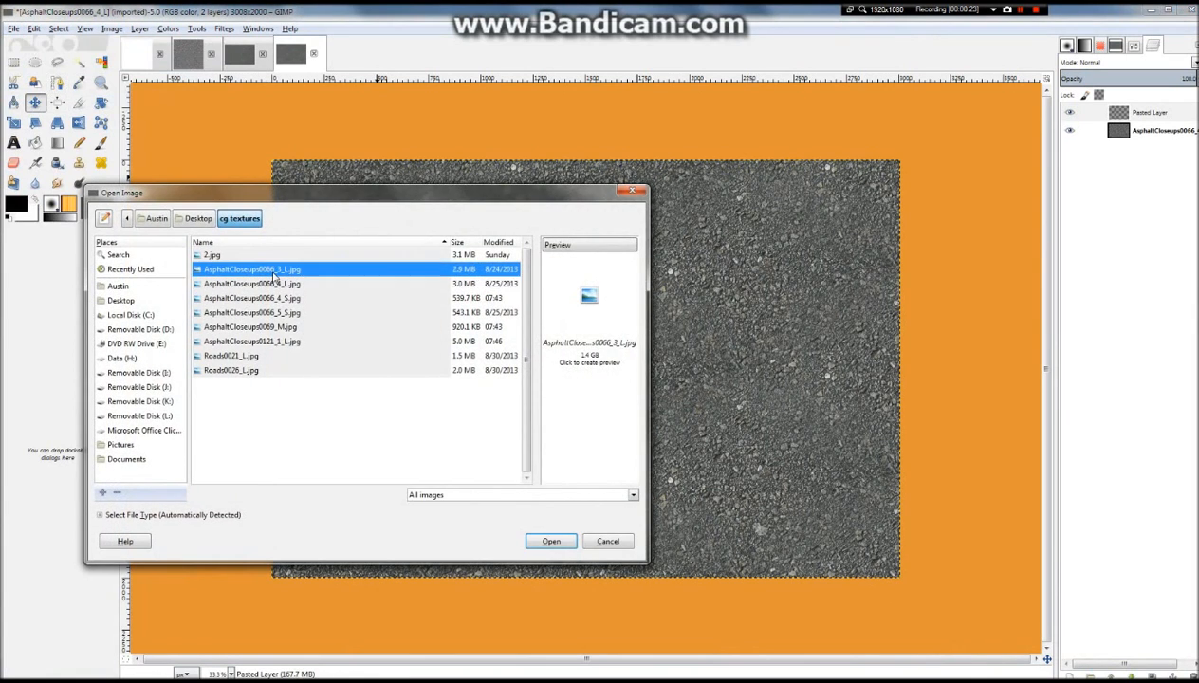
click(284, 342)
double_click(284, 342)
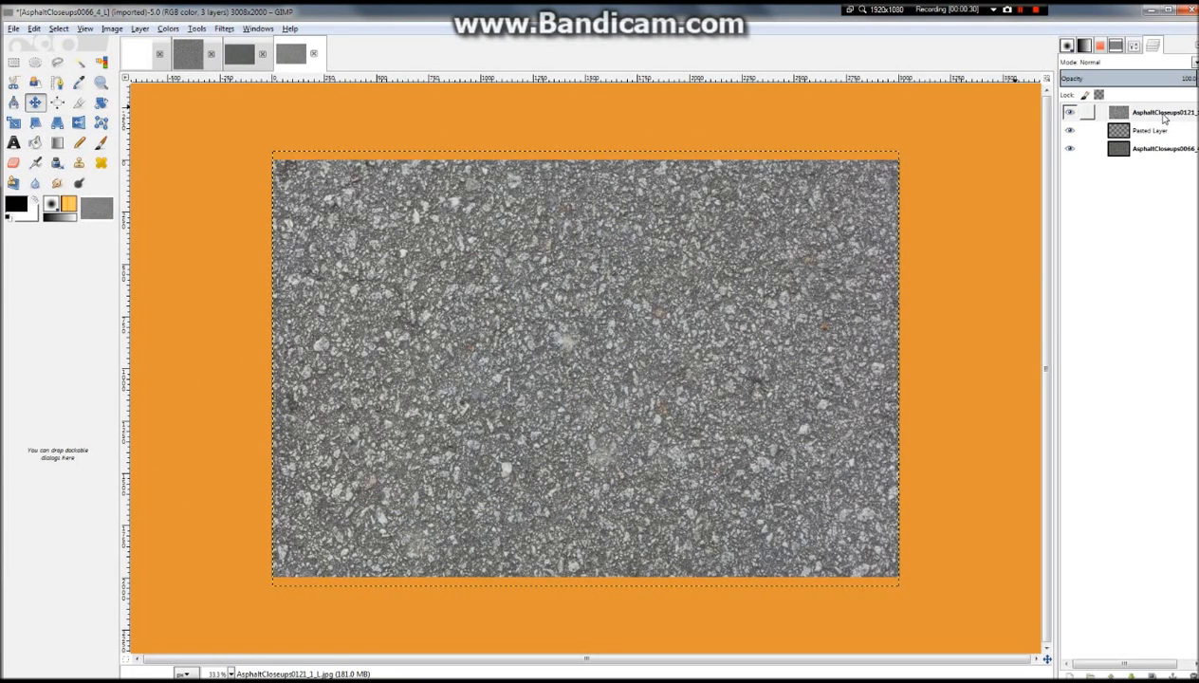
Fit the AsphaltCloseups0121_1_L layer to the image size and lower its opacity to about 18.7
right_click(1153, 114)
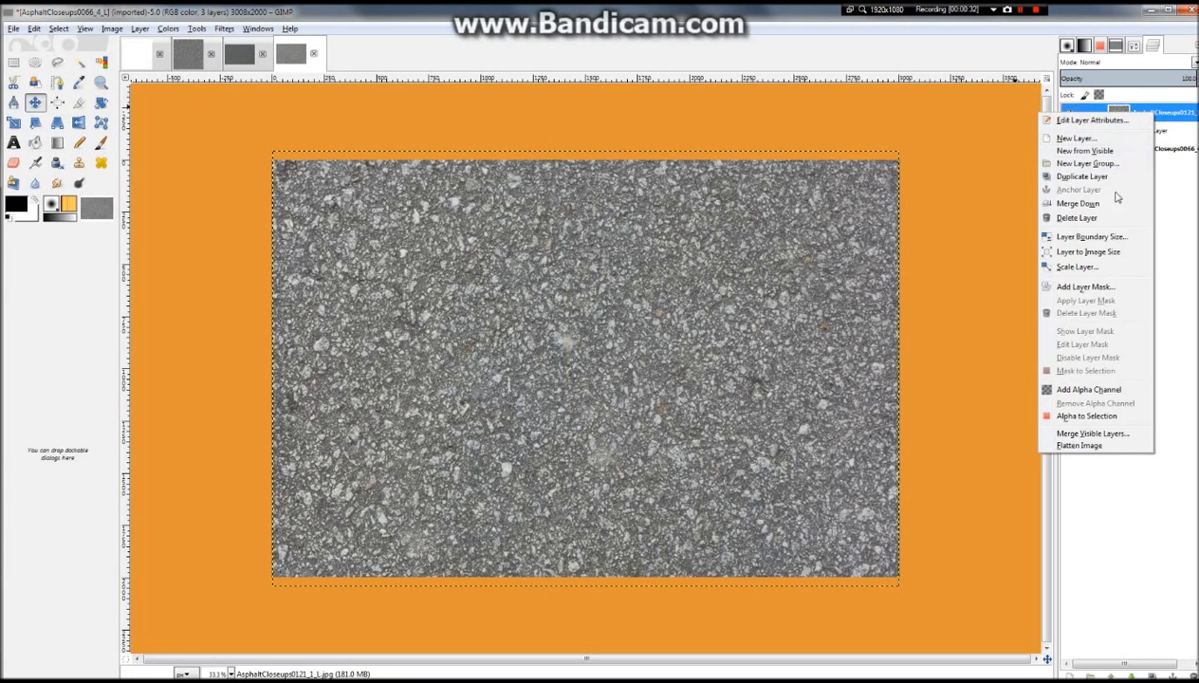
click(1101, 252)
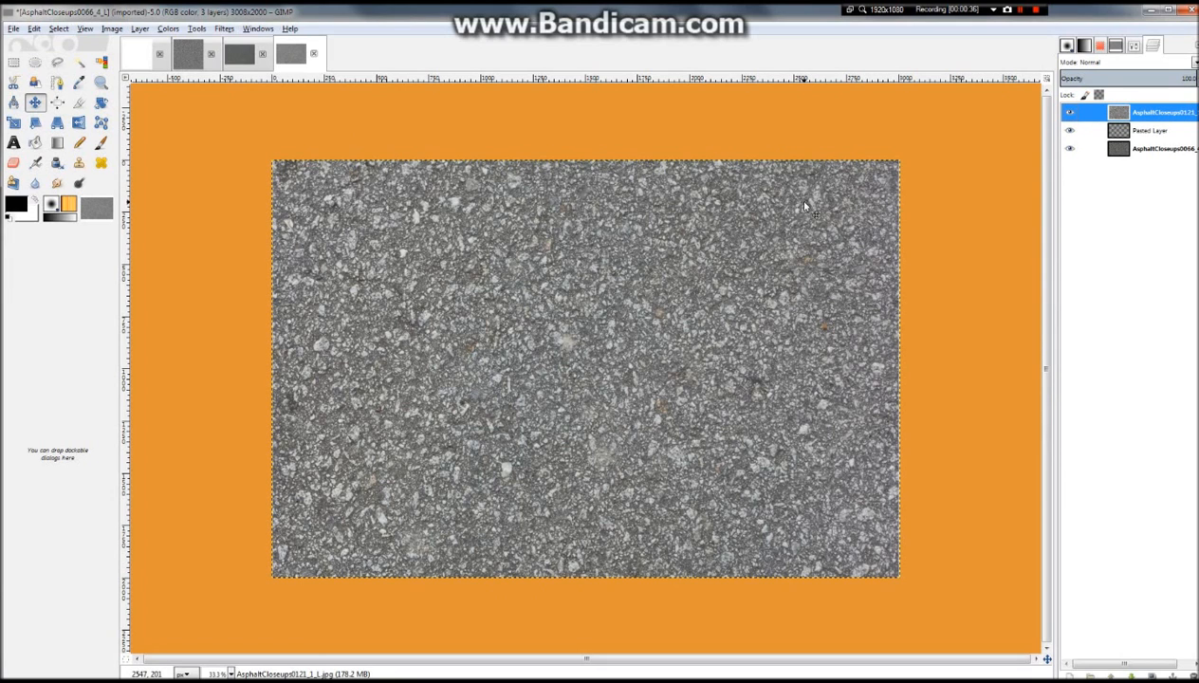
drag(1131, 79, 1085, 93)
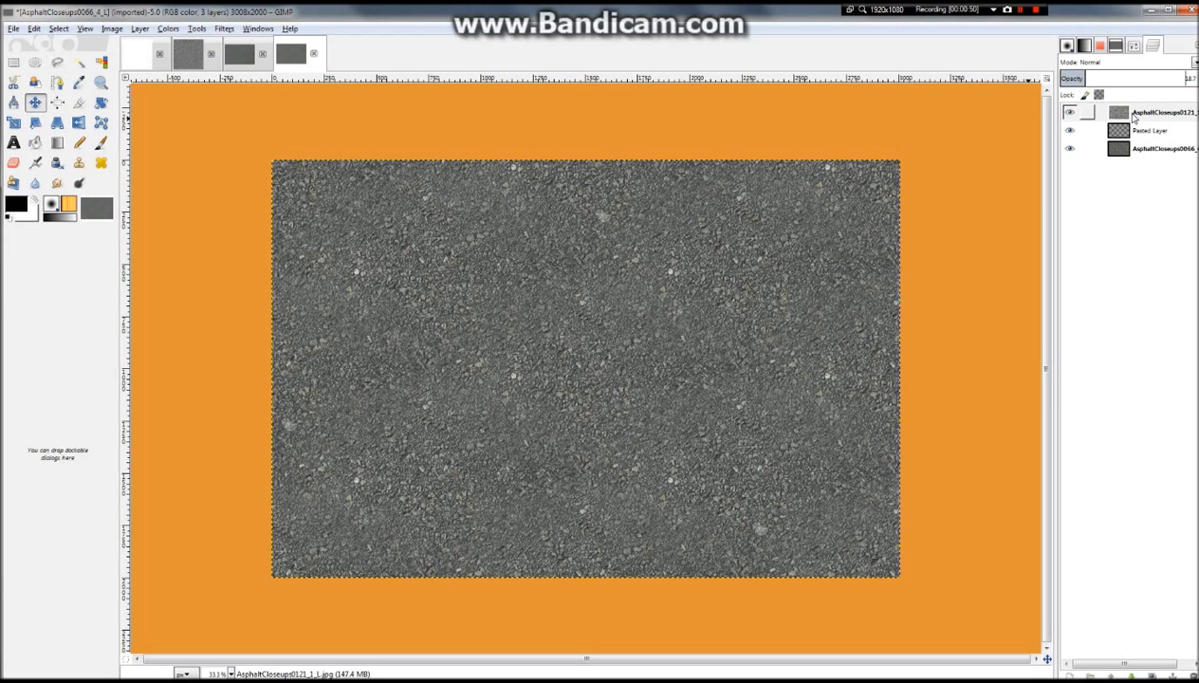
Apply Make Seamless to the AsphaltCloseups0121_1_L layer and copy the visible blend of all layers
click(1134, 117)
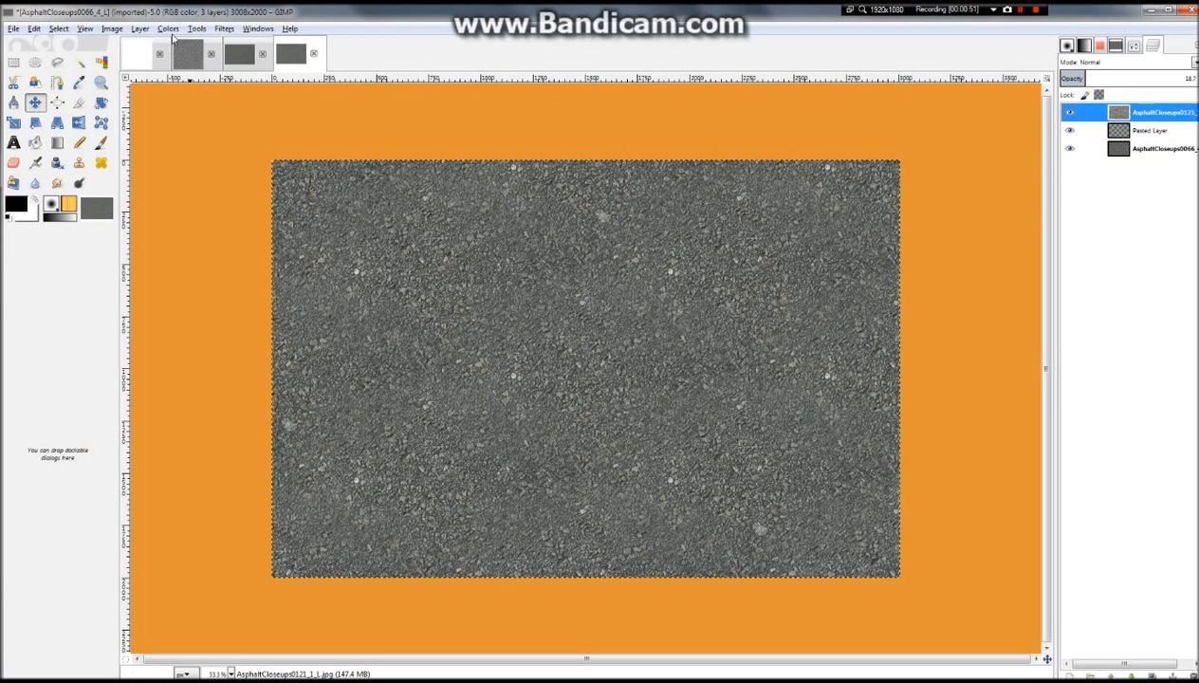
click(232, 30)
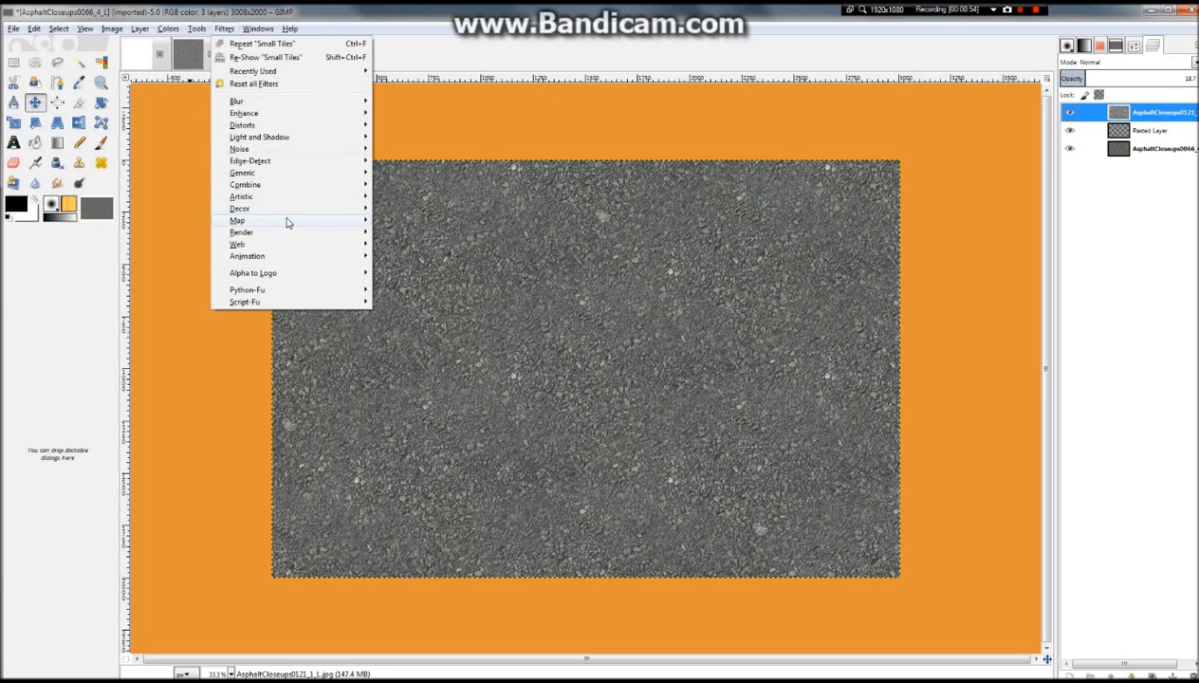
mouse_move(294, 224)
click(414, 268)
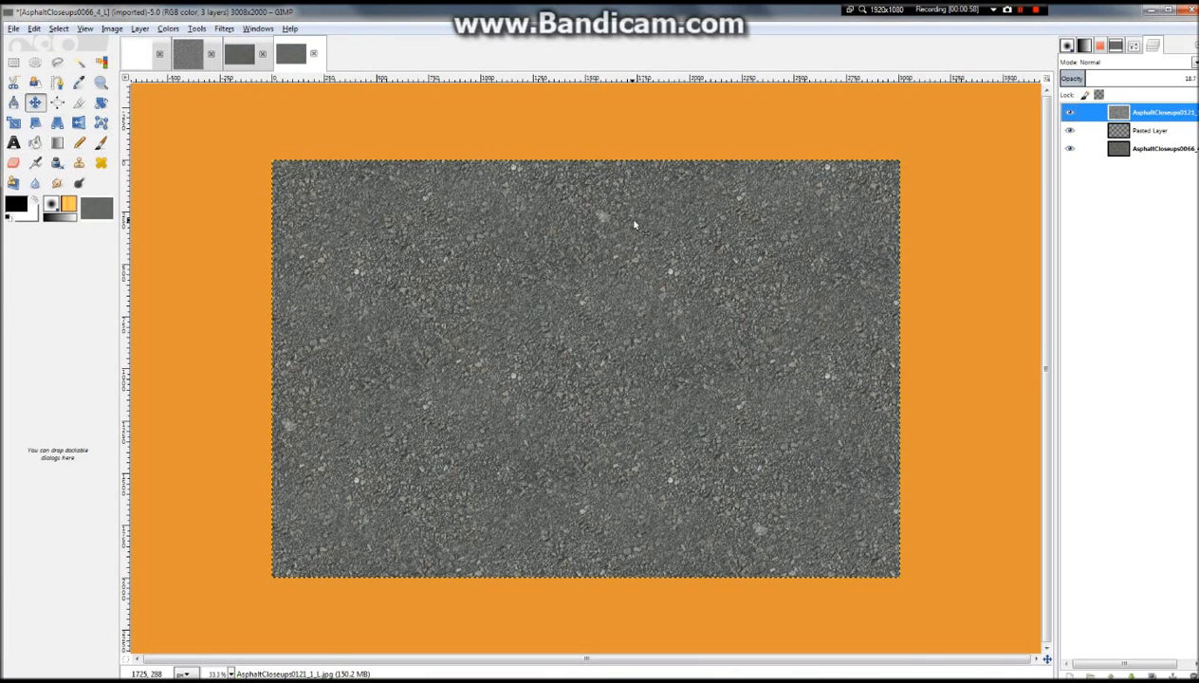
scroll(673, 242, down, 2)
scroll(617, 365, up, 1)
scroll(617, 365, up, 1)
scroll(614, 370, down, 1)
scroll(635, 370, down, 1)
scroll(635, 370, up, 1)
click(14, 29)
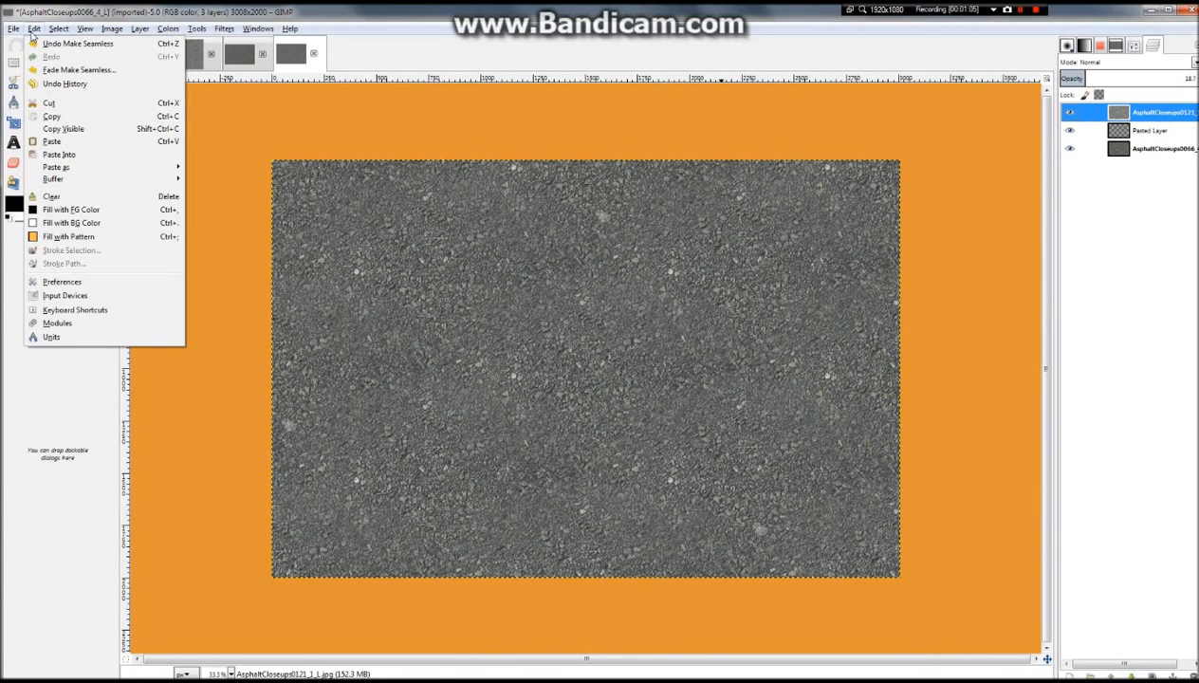
click(52, 128)
Make the white background of the blank 2048x2048 image transparent with Color to Alpha
click(135, 62)
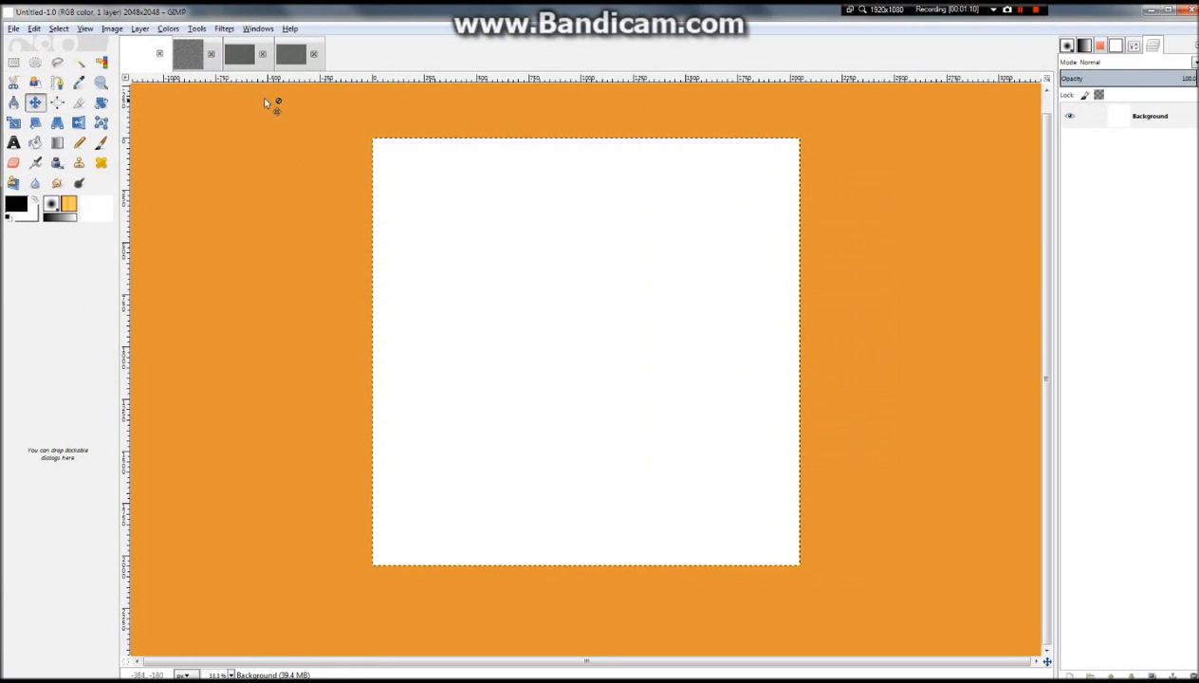
click(139, 30)
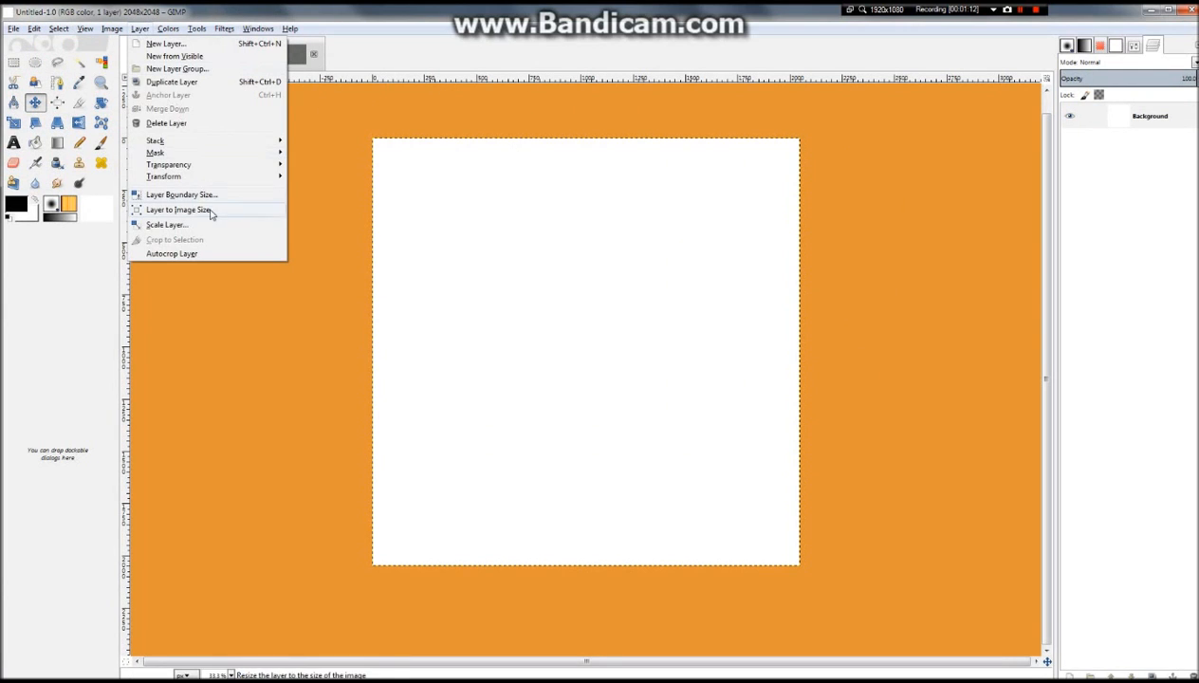
mouse_move(189, 167)
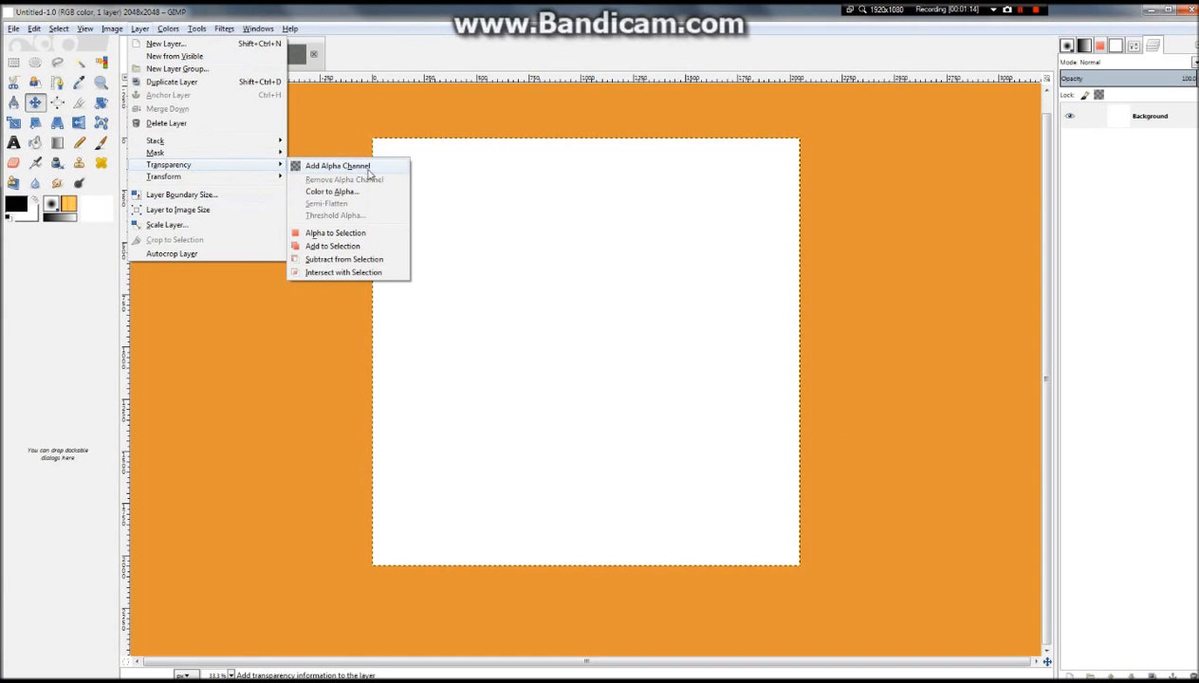
click(370, 192)
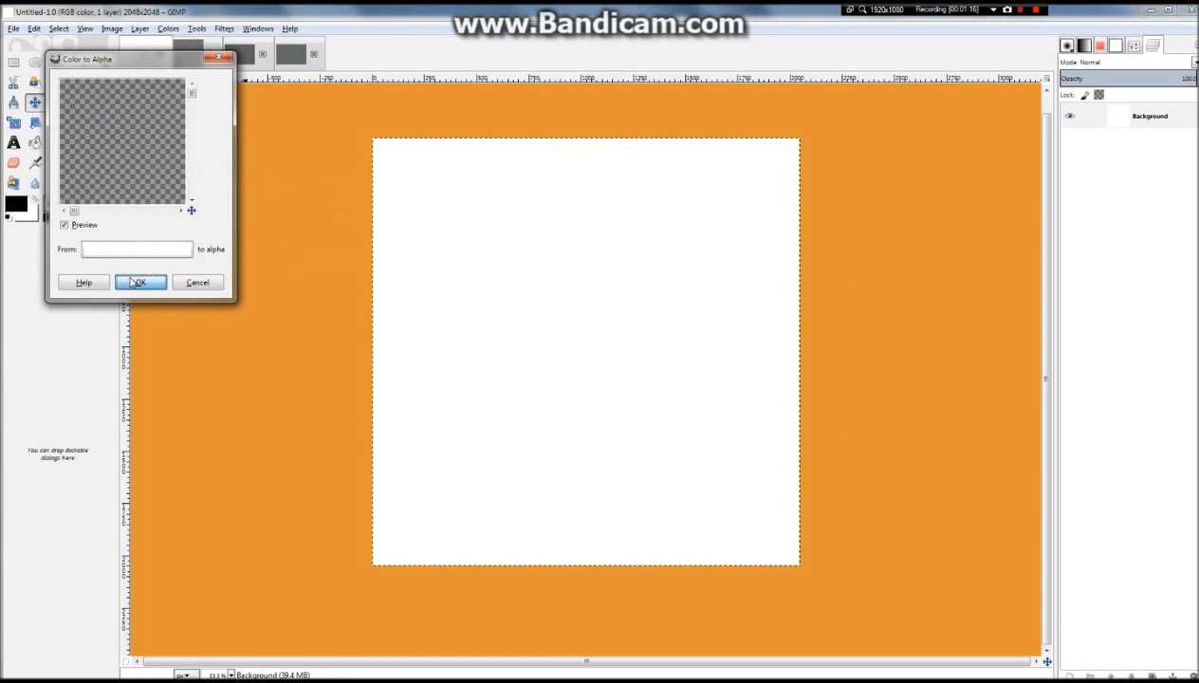
click(139, 282)
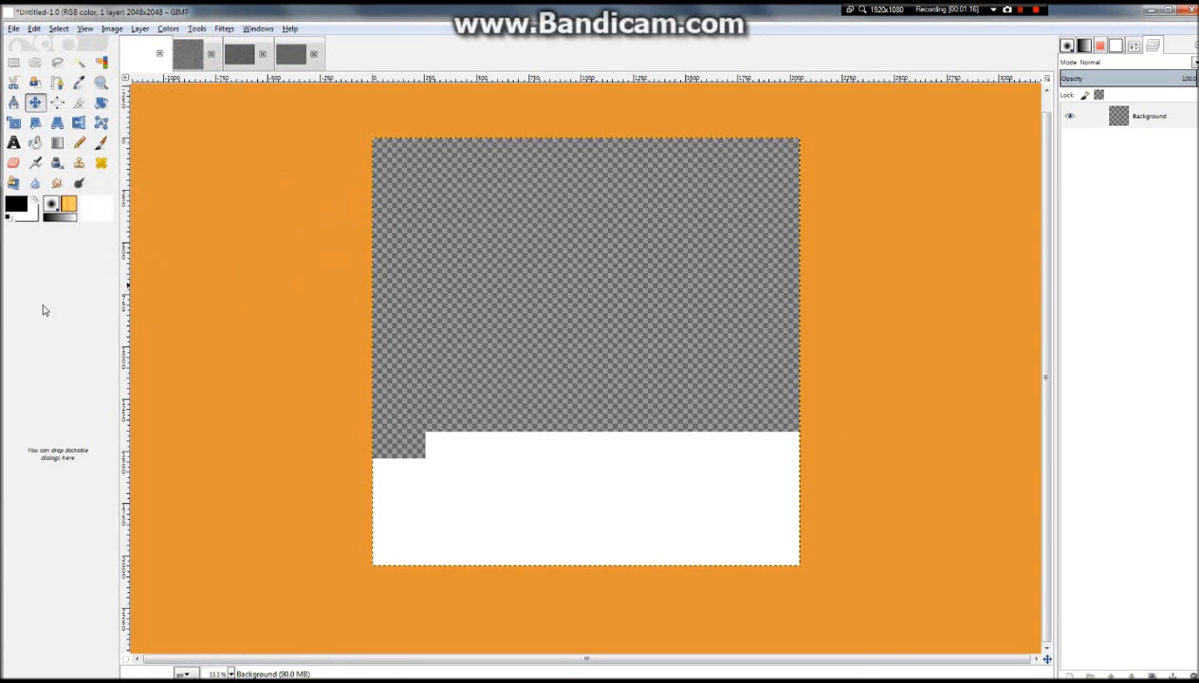
Add a horizontal and a vertical guide by percent, each at 50%, through the centre of the blank image
click(108, 29)
mouse_move(179, 249)
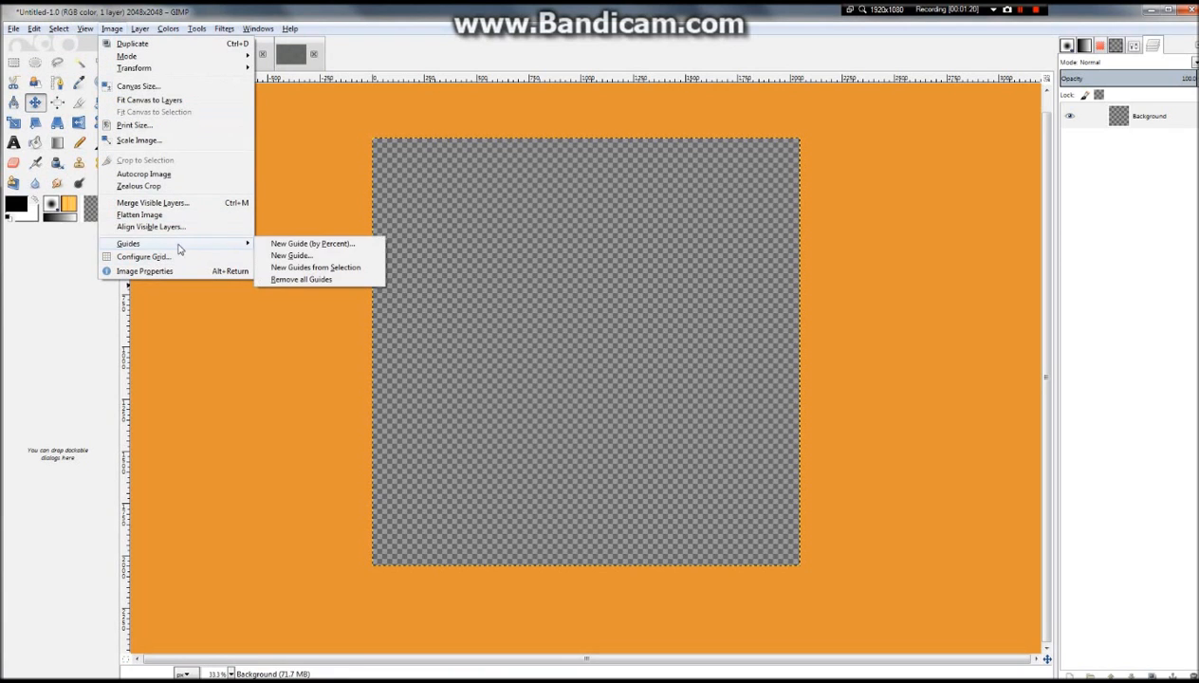
click(290, 244)
click(213, 184)
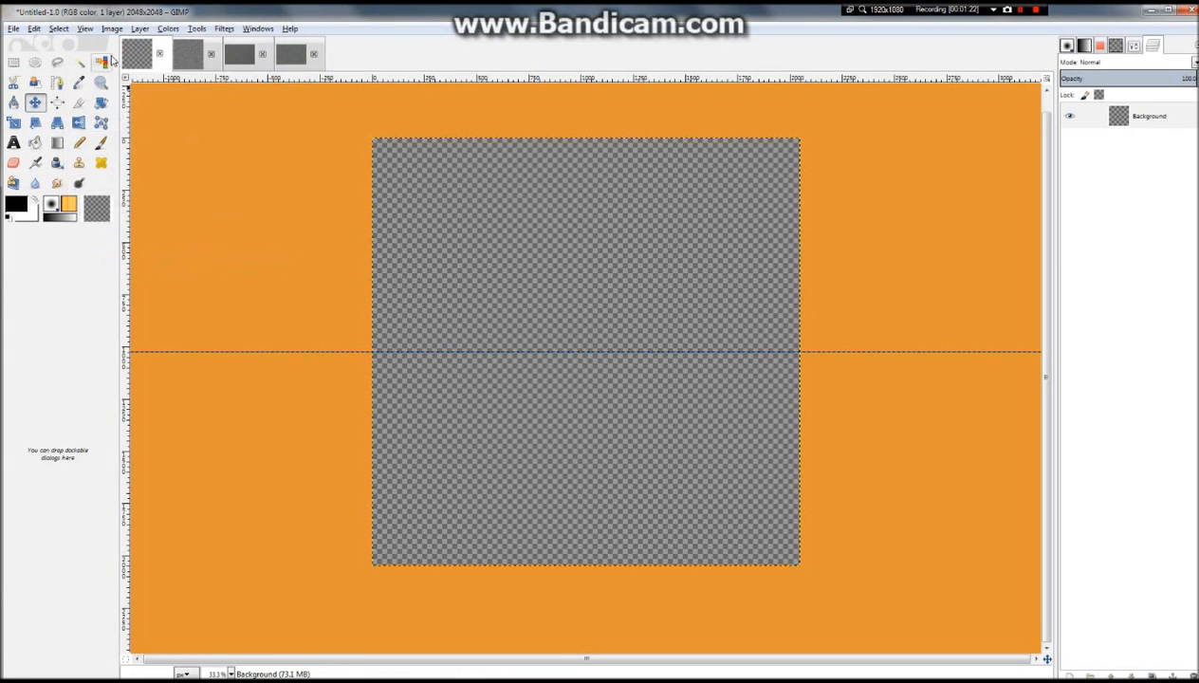
click(112, 28)
mouse_move(190, 244)
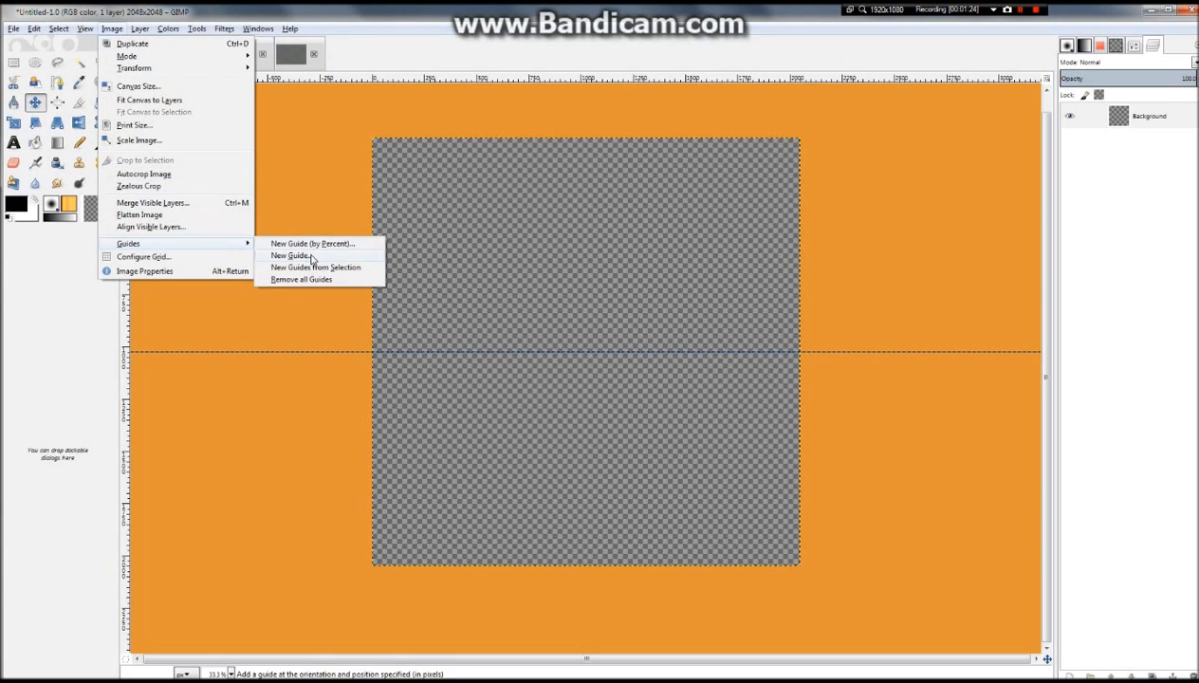
click(313, 245)
click(210, 115)
click(206, 141)
click(228, 200)
Add a vertical guide by percent at 0% along the image's edge
click(112, 29)
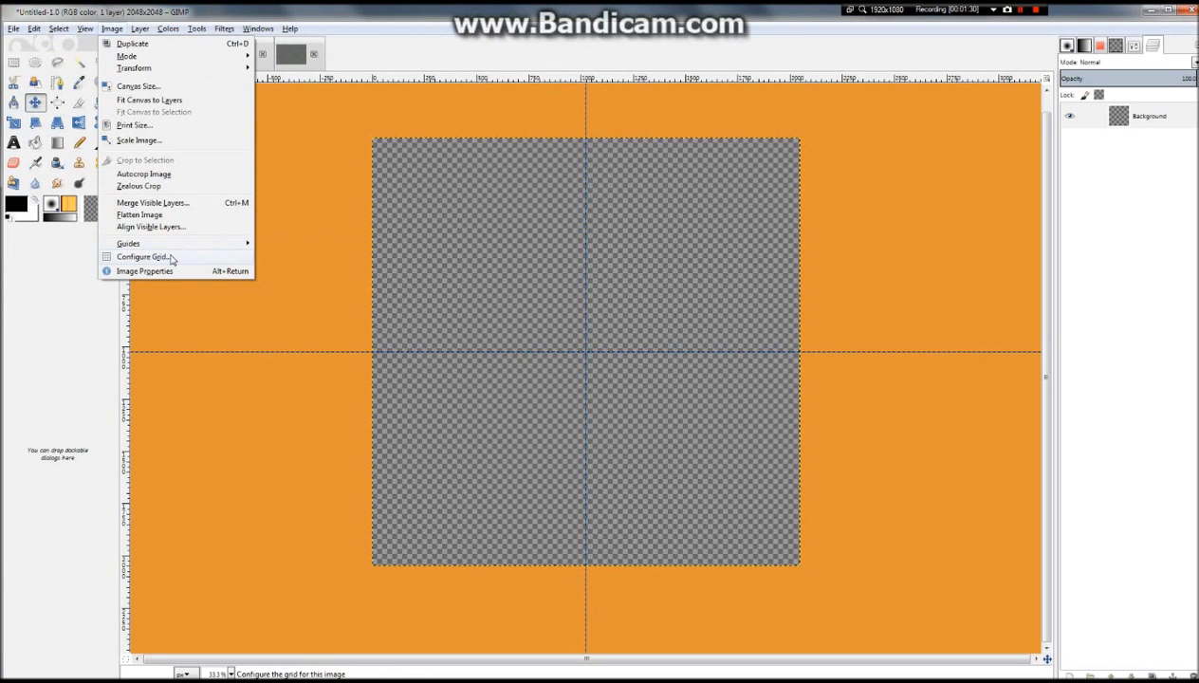
mouse_move(214, 244)
click(273, 245)
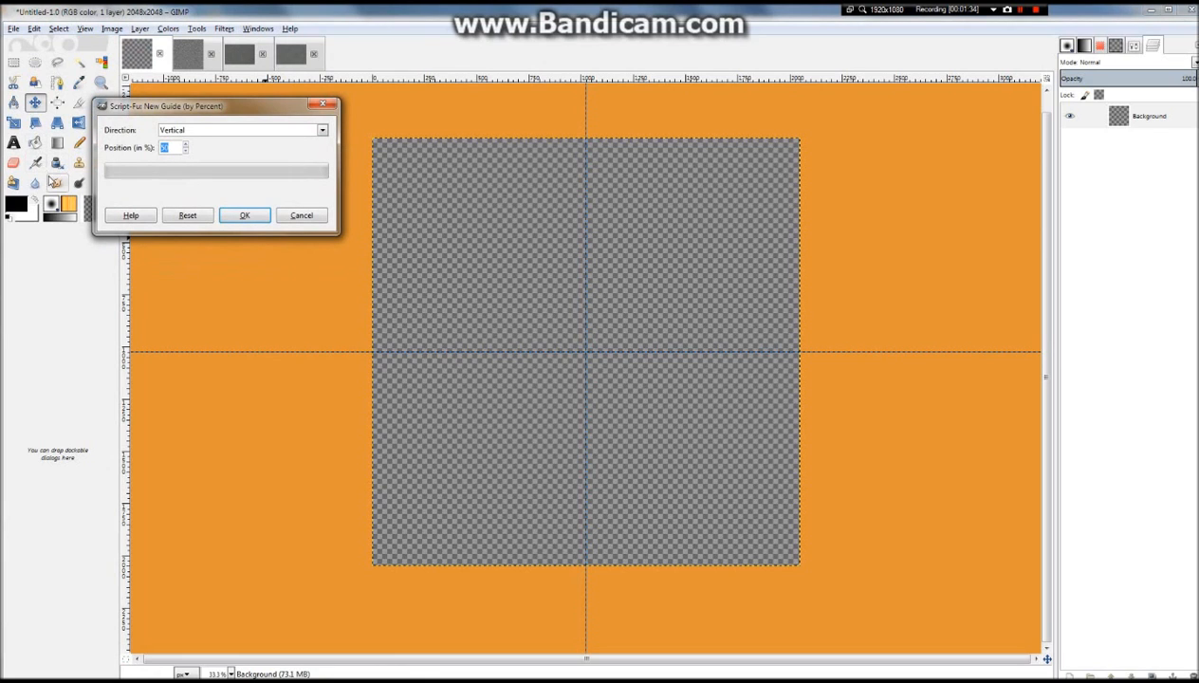
text(0)
click(251, 215)
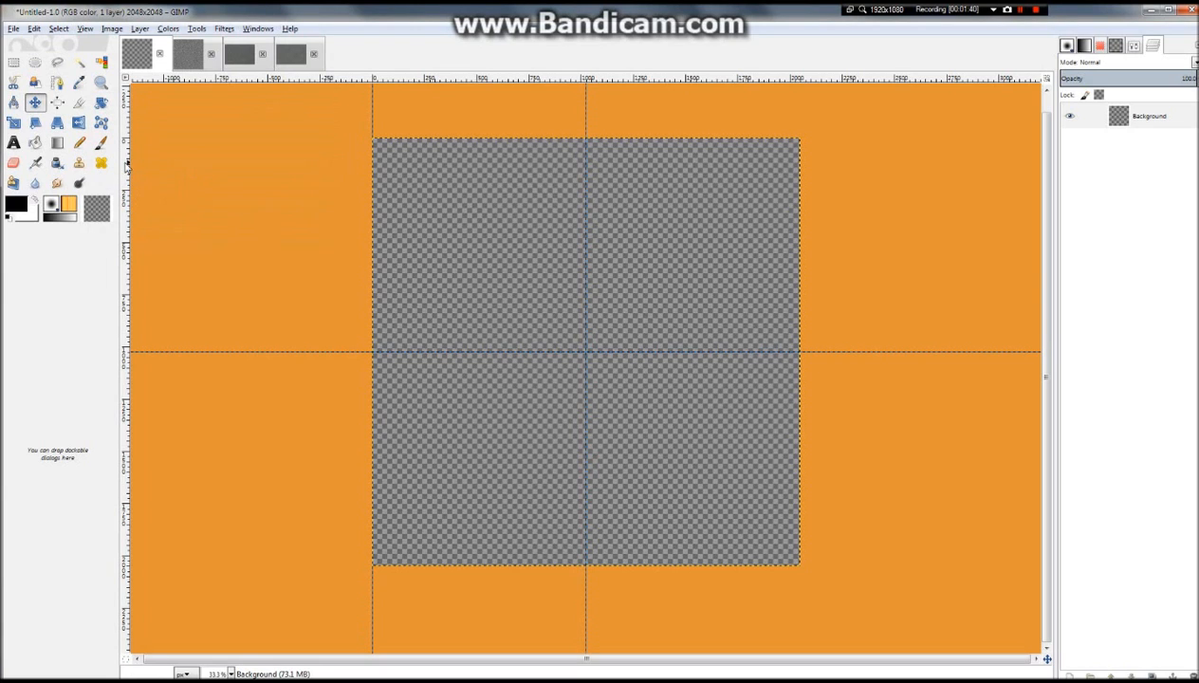
drag(127, 164, 484, 195)
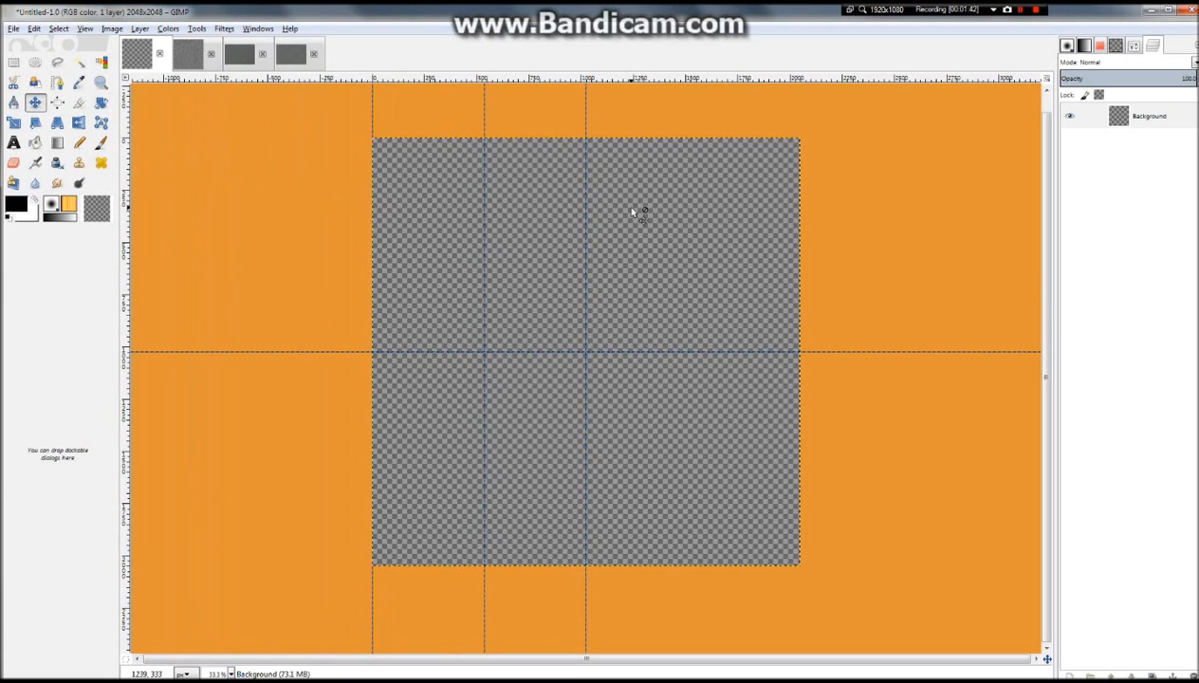
key(ctrl+z)
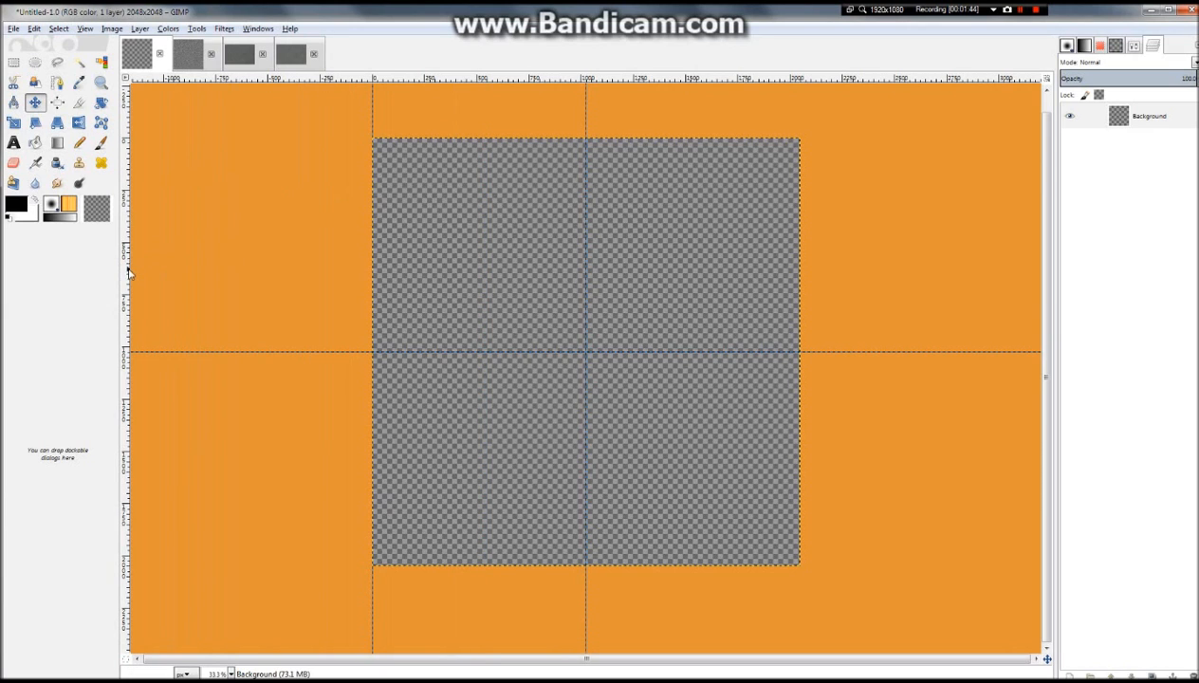
drag(129, 277, 683, 282)
Add a vertical guide by percent at 100%, along the blank image's far edge
click(118, 30)
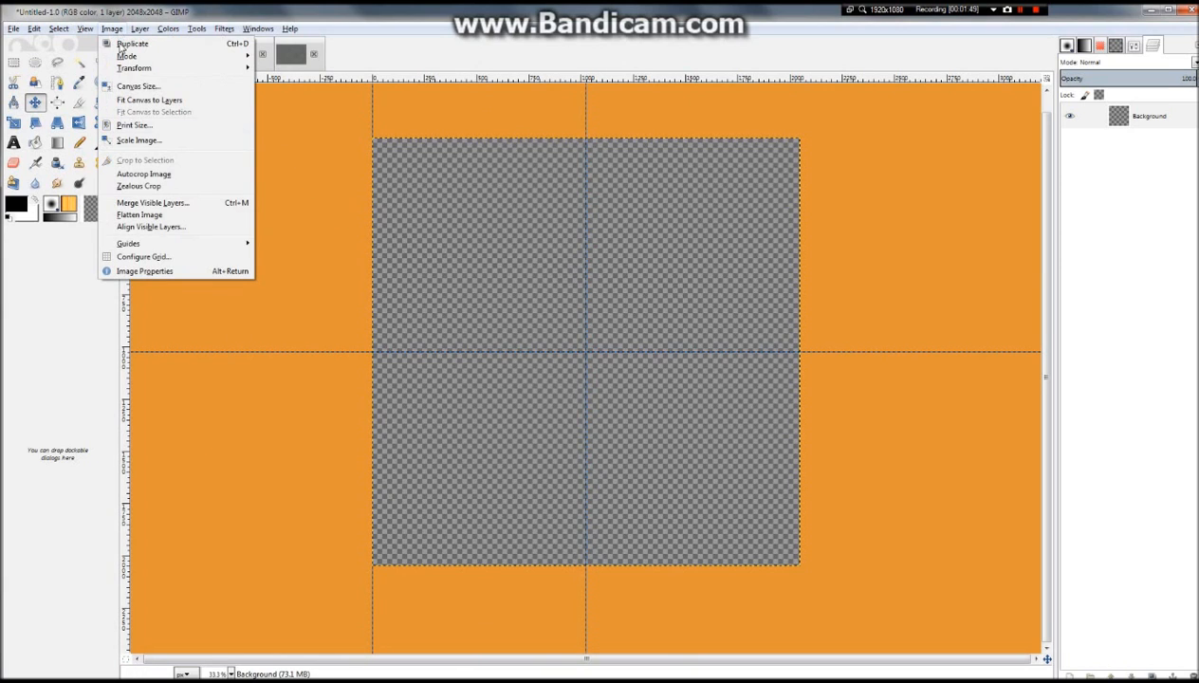
mouse_move(247, 244)
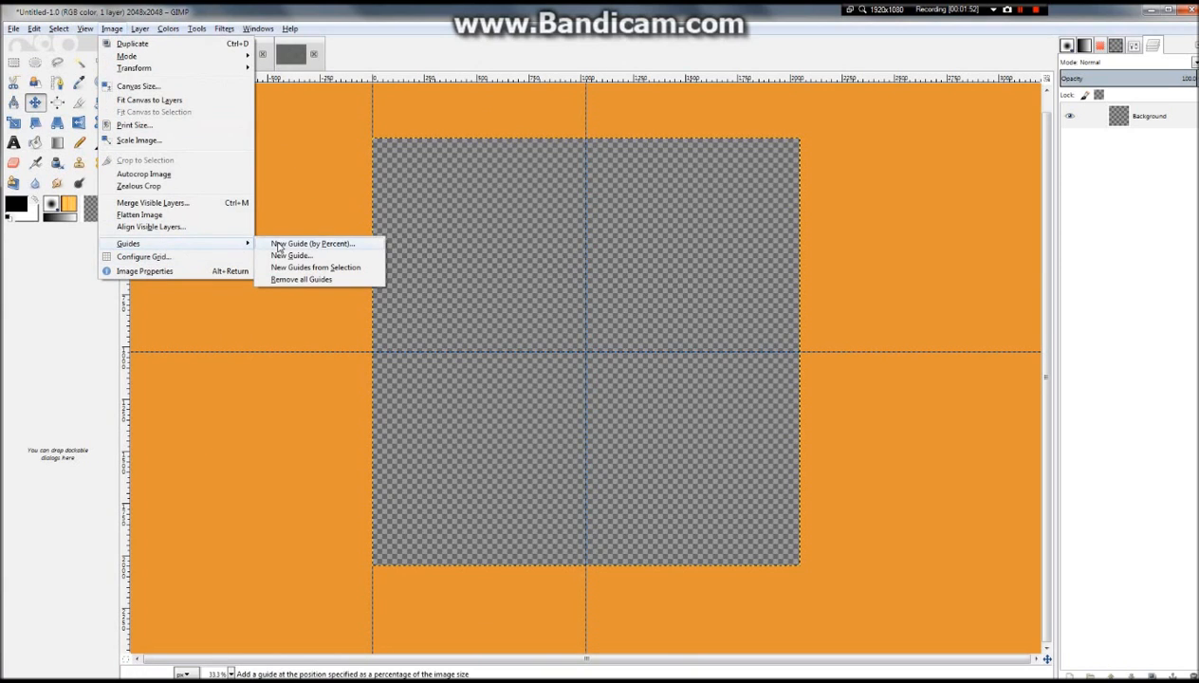
click(285, 244)
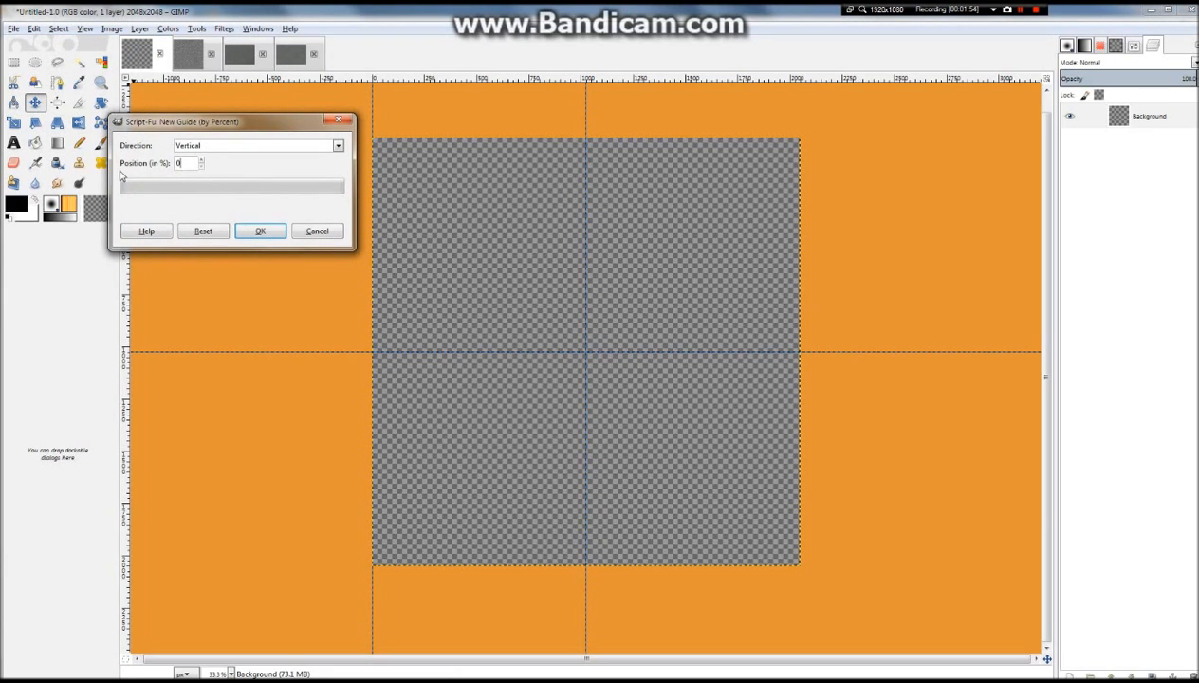
text(100)
click(260, 231)
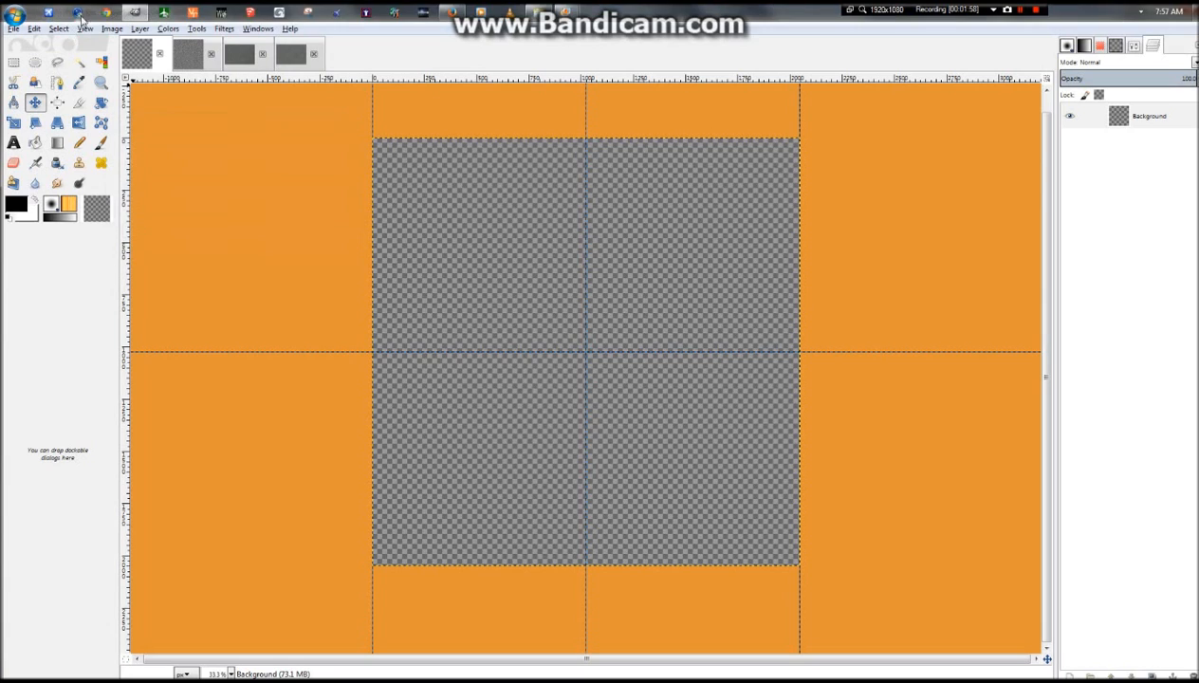
Add a horizontal guide by percent at 100%, along the image's lower edge
click(112, 29)
mouse_move(237, 244)
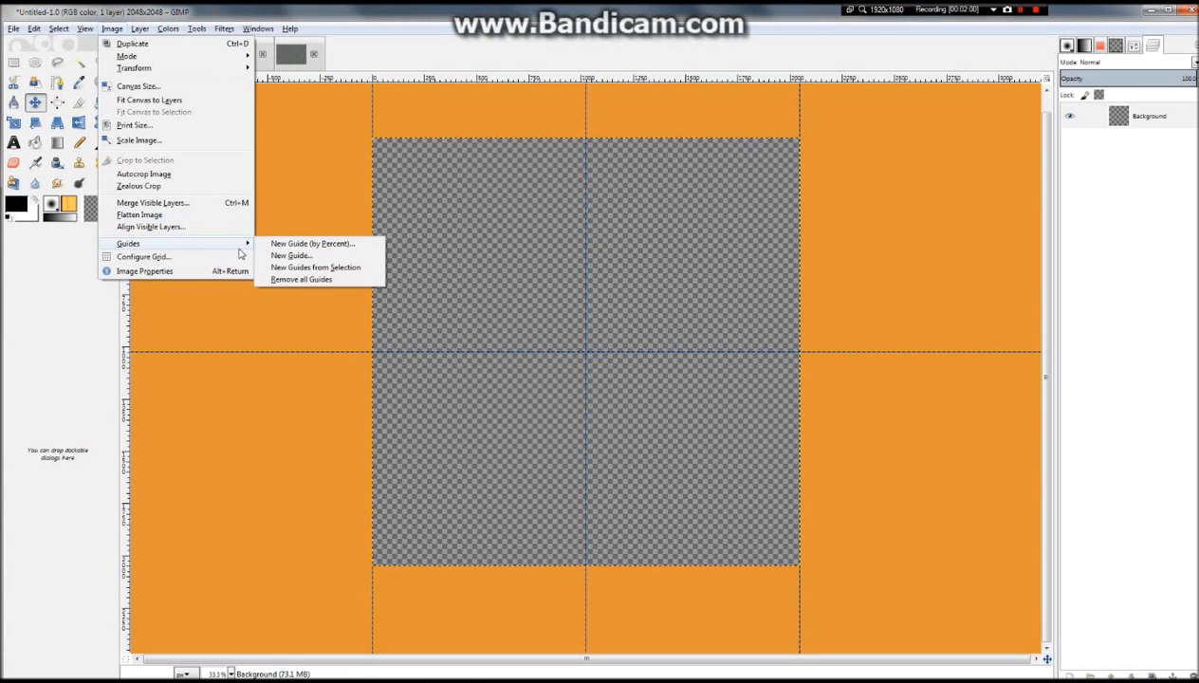
click(280, 245)
click(204, 161)
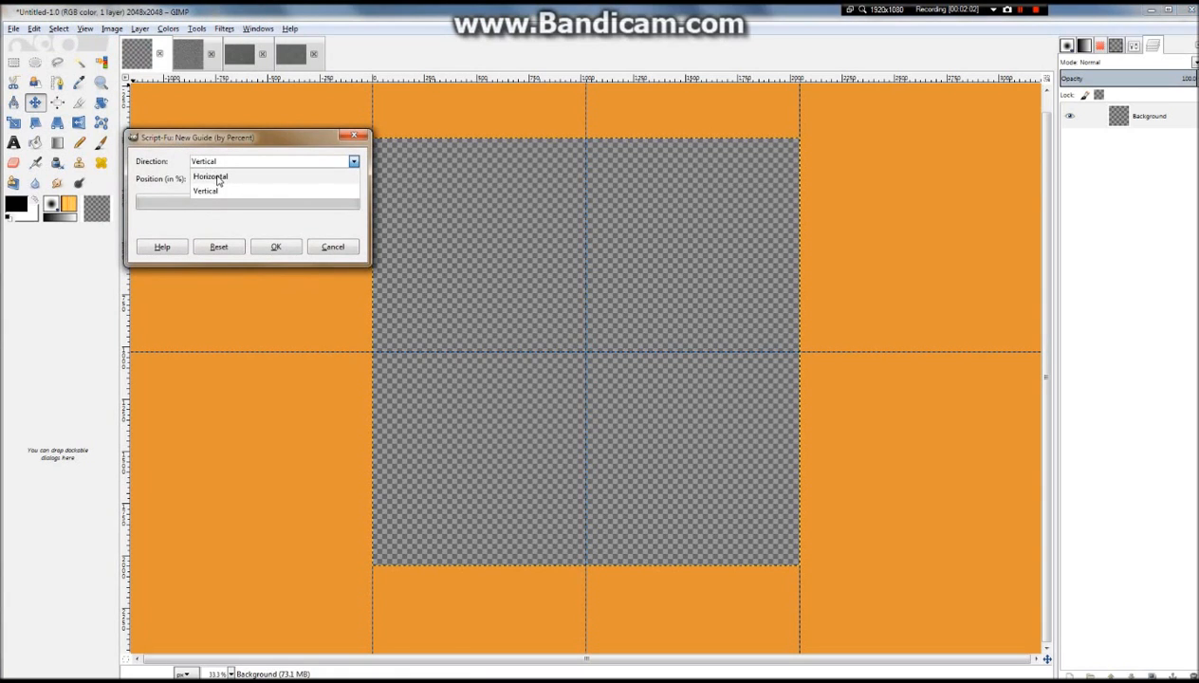
click(210, 176)
click(274, 249)
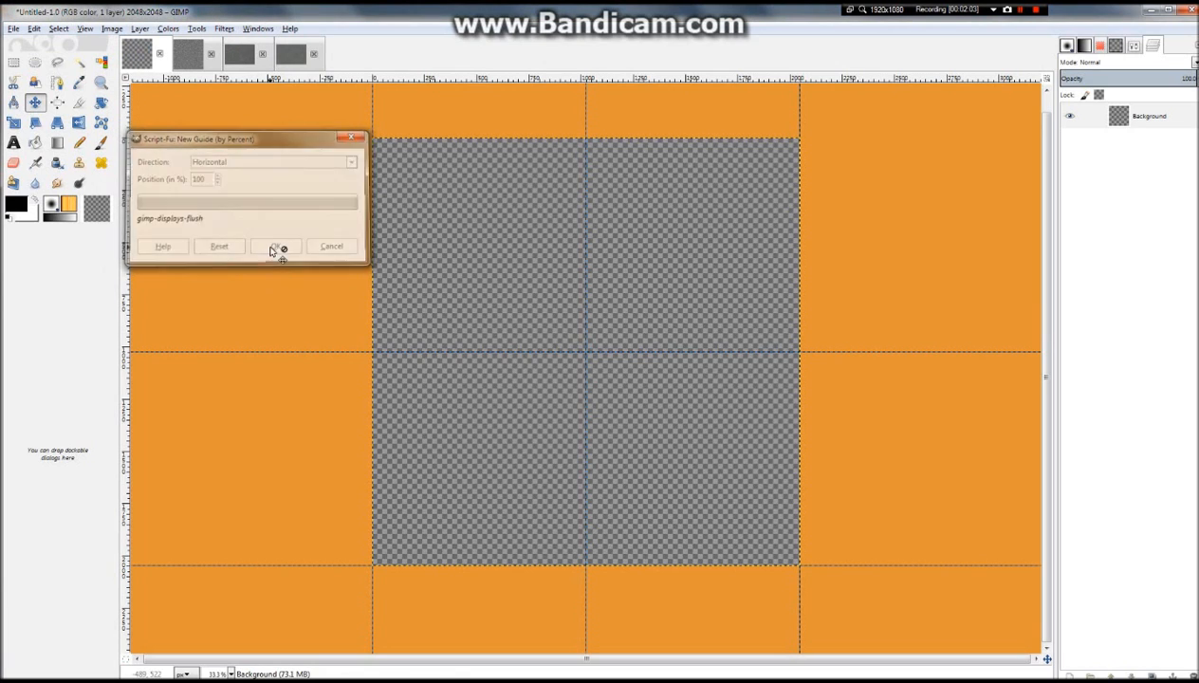
Add a horizontal guide by percent at 0%, along the image's upper edge
click(111, 29)
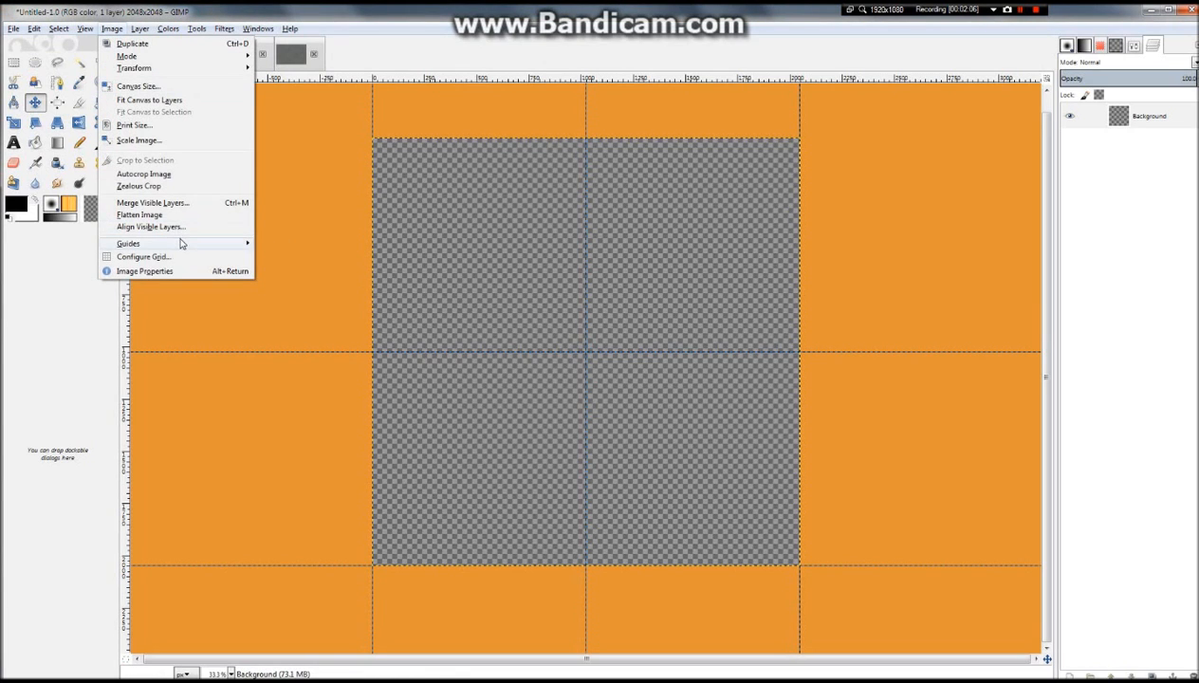
mouse_move(183, 248)
click(283, 244)
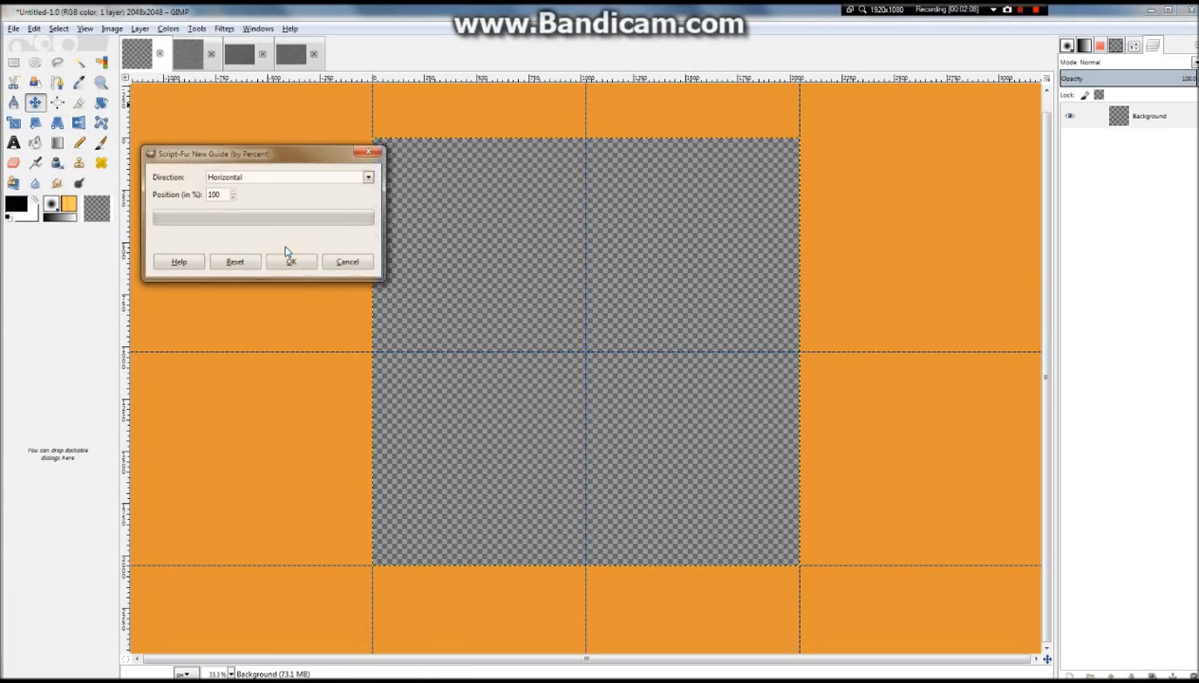
drag(222, 195, 140, 194)
text(0)
click(285, 256)
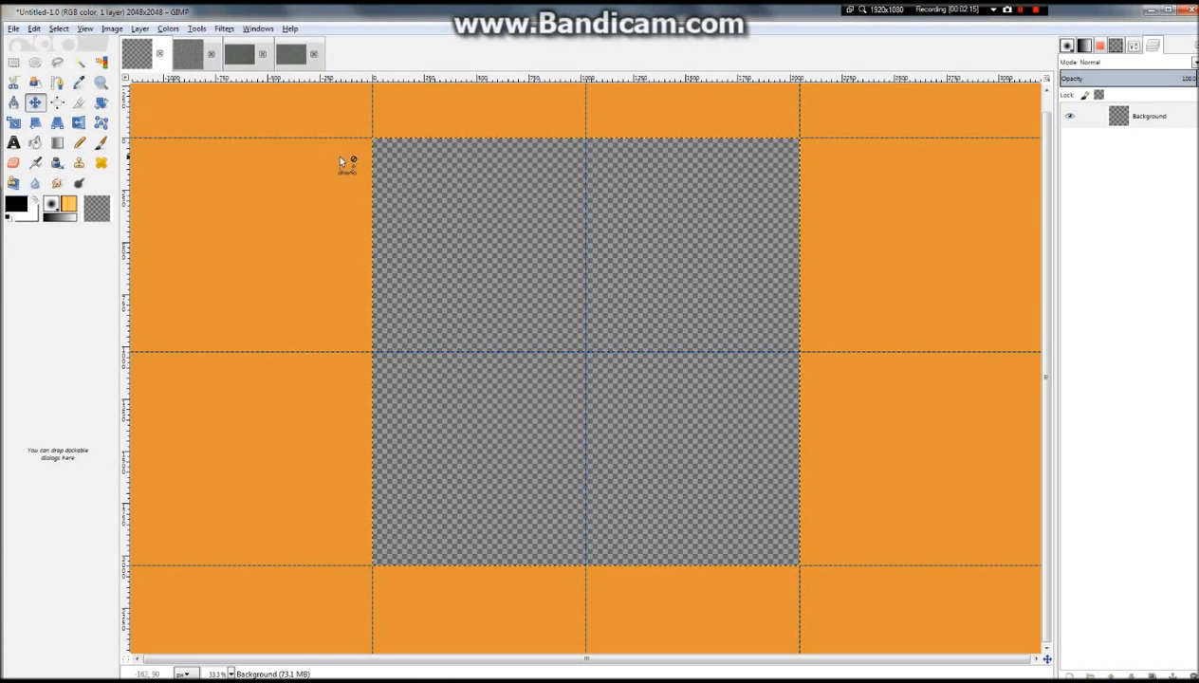
Paste the copied asphalt blend into the blank image and scale it proportionally to a width of 2048 px
key(ctrl+v)
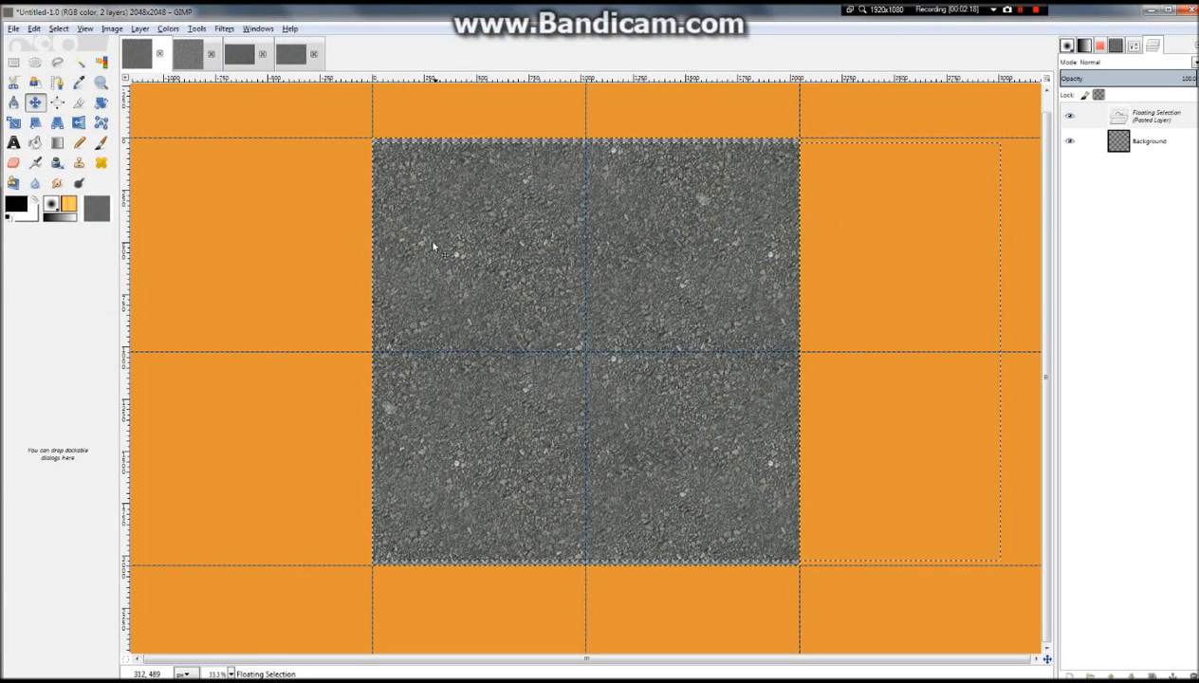
key(minus)
key(plus)
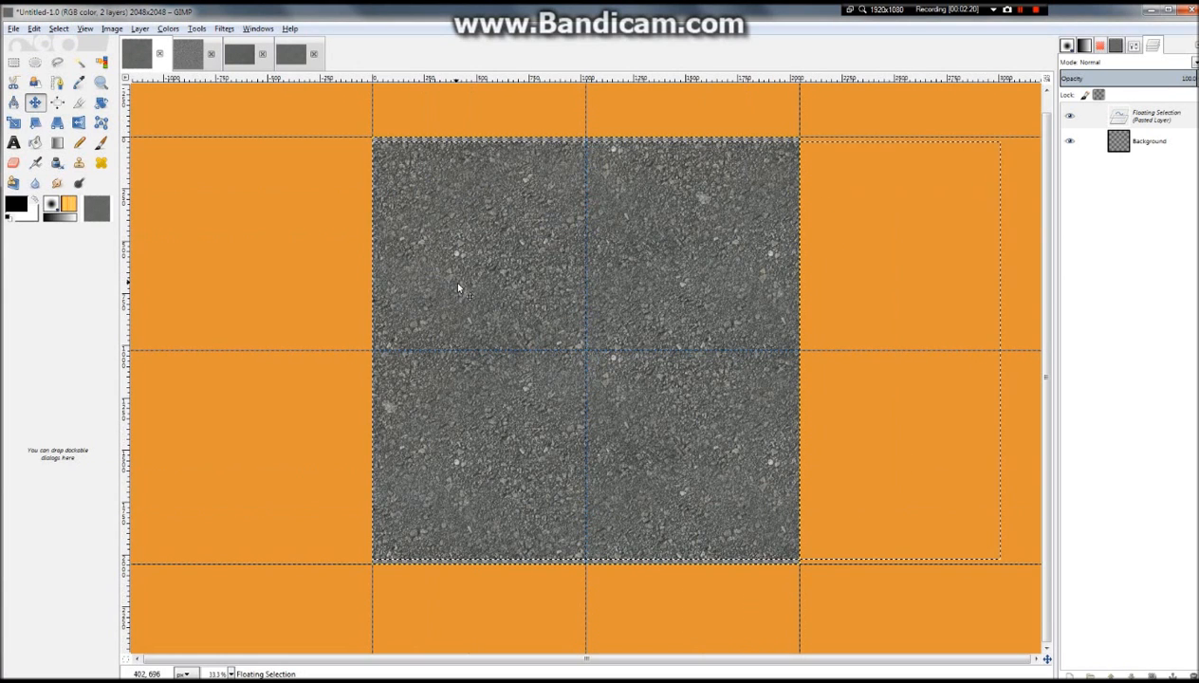
click(140, 28)
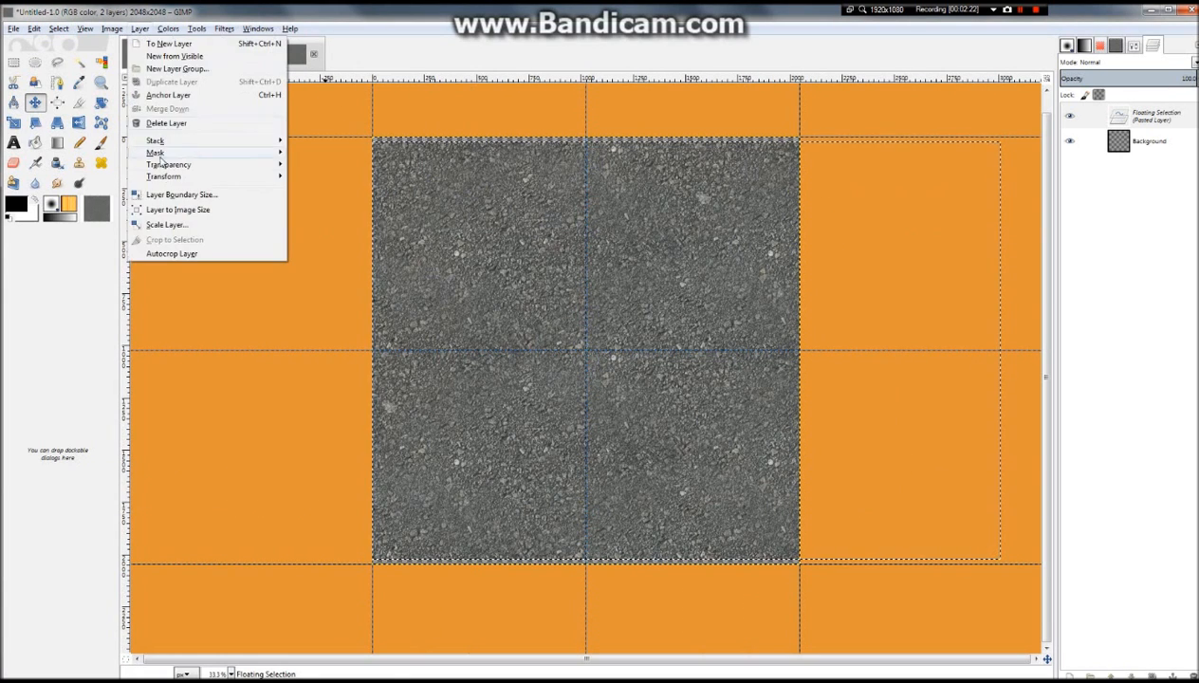
click(175, 230)
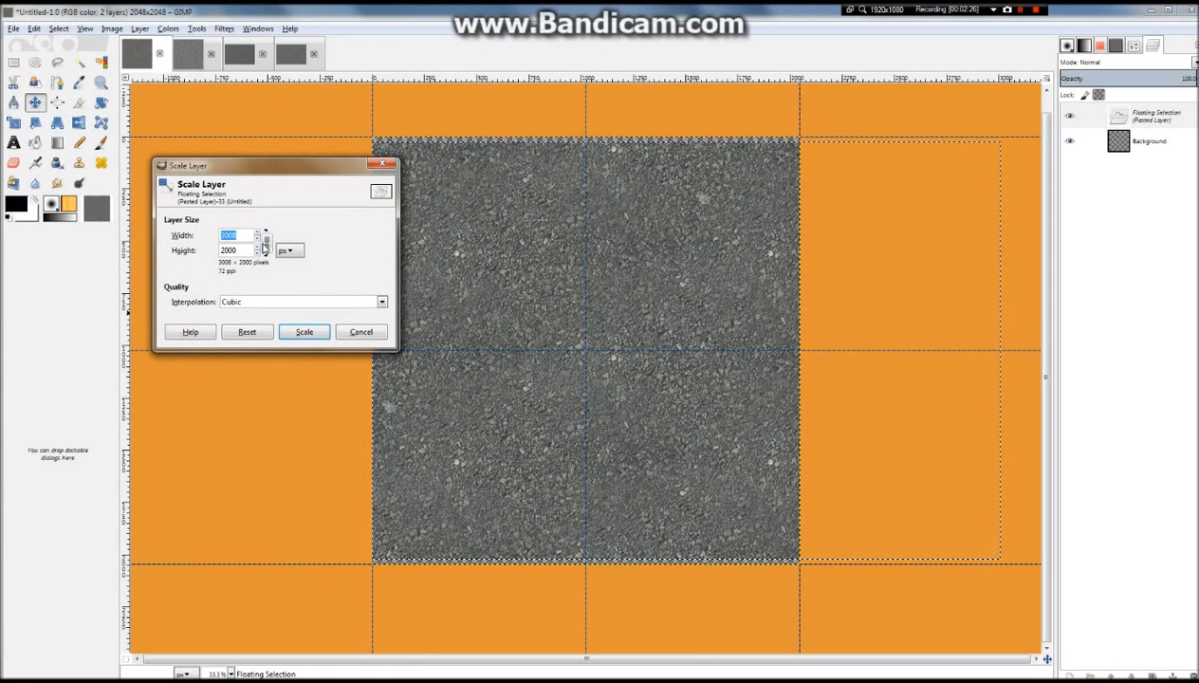
text(204)
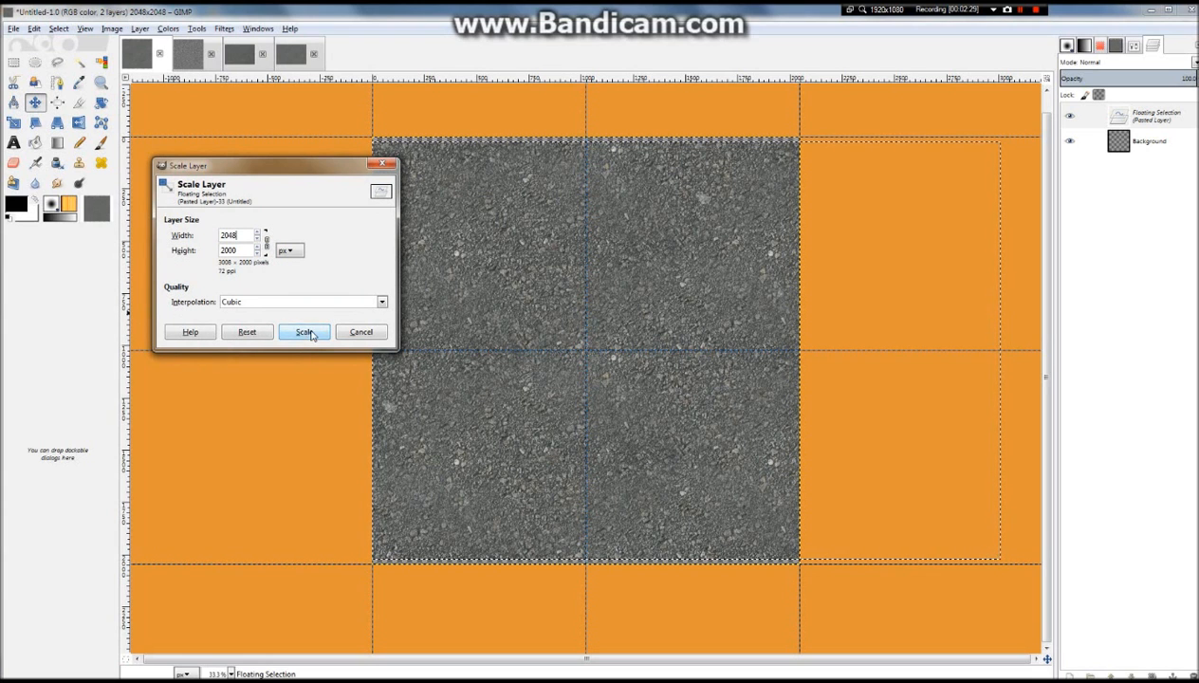
click(305, 332)
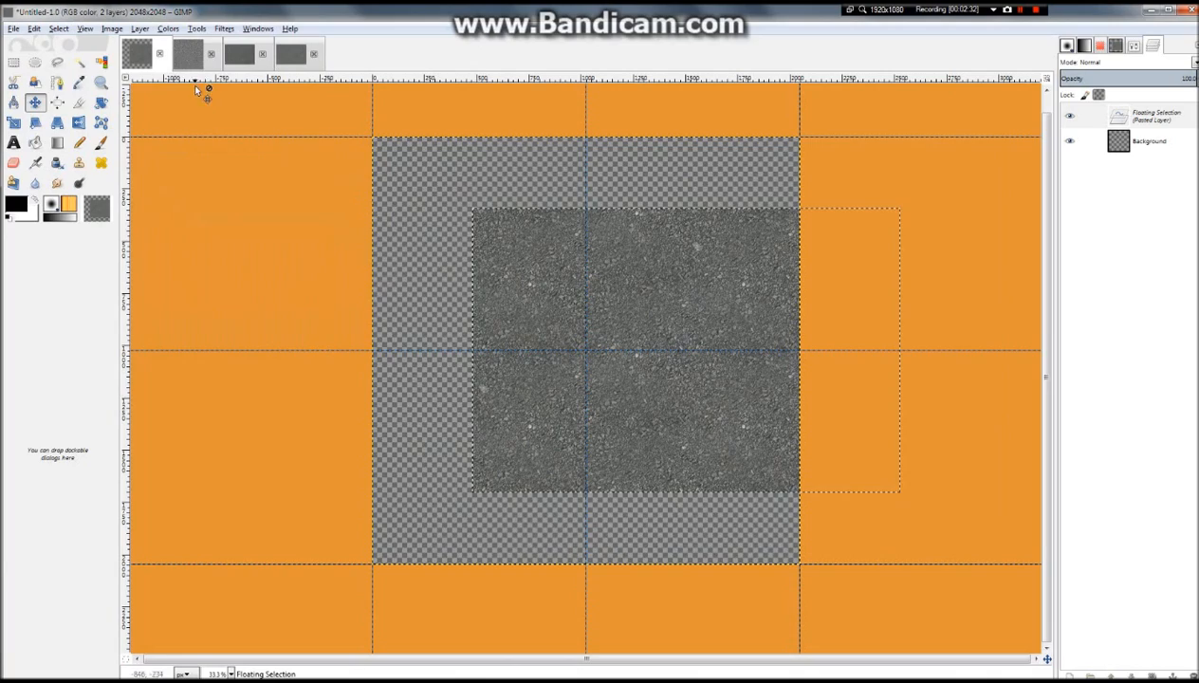
Snap the pasted asphalt to the guides at the image's upper-left corner and turn the floating selection into a new layer
drag(543, 241, 439, 169)
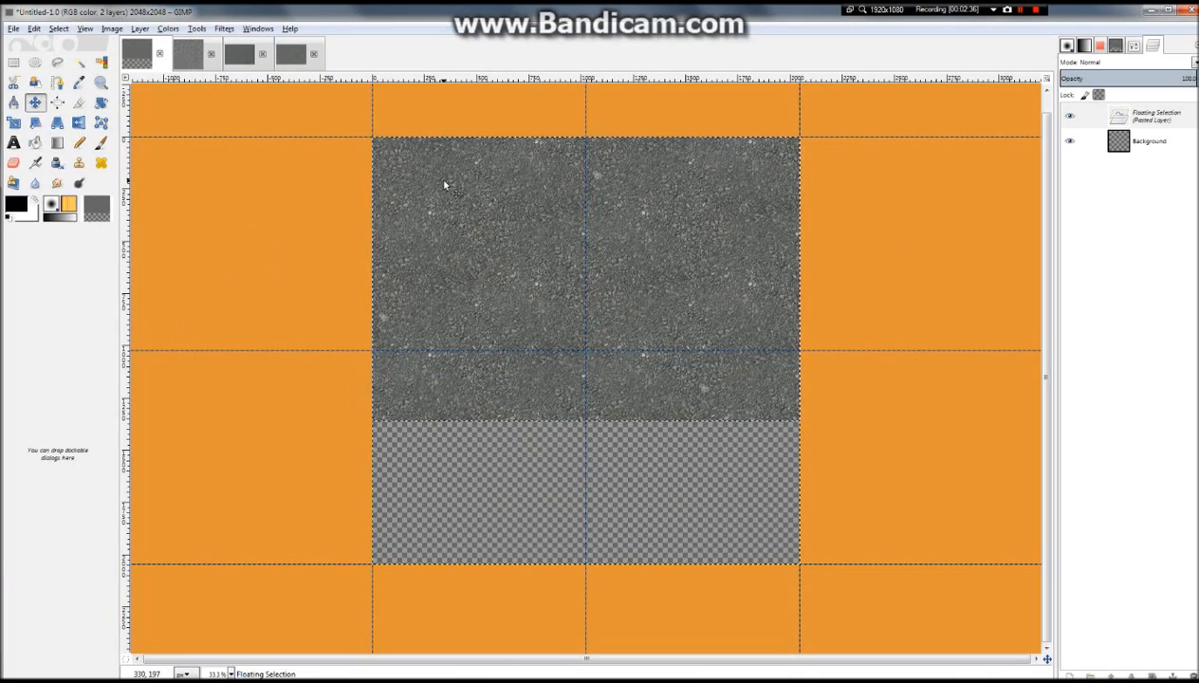
scroll(462, 195, up, 2)
scroll(464, 199, down, 1)
scroll(470, 206, down, 2)
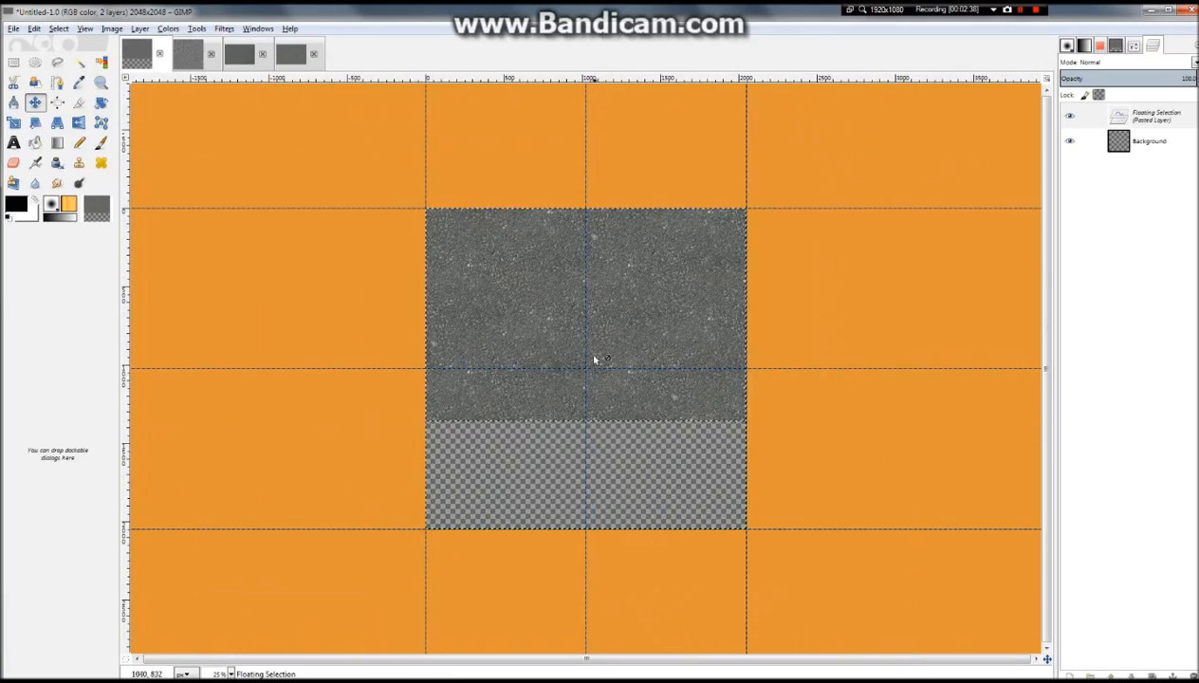
scroll(532, 435, up, 4)
scroll(533, 438, down, 3)
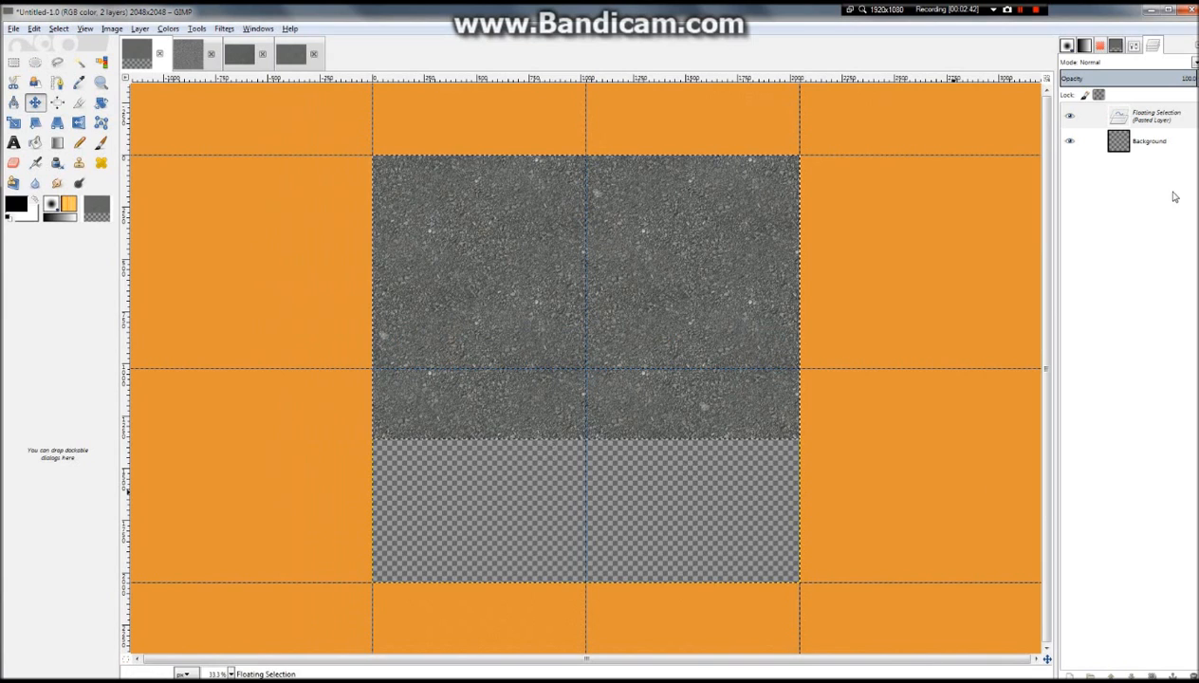
right_click(1148, 117)
click(1091, 152)
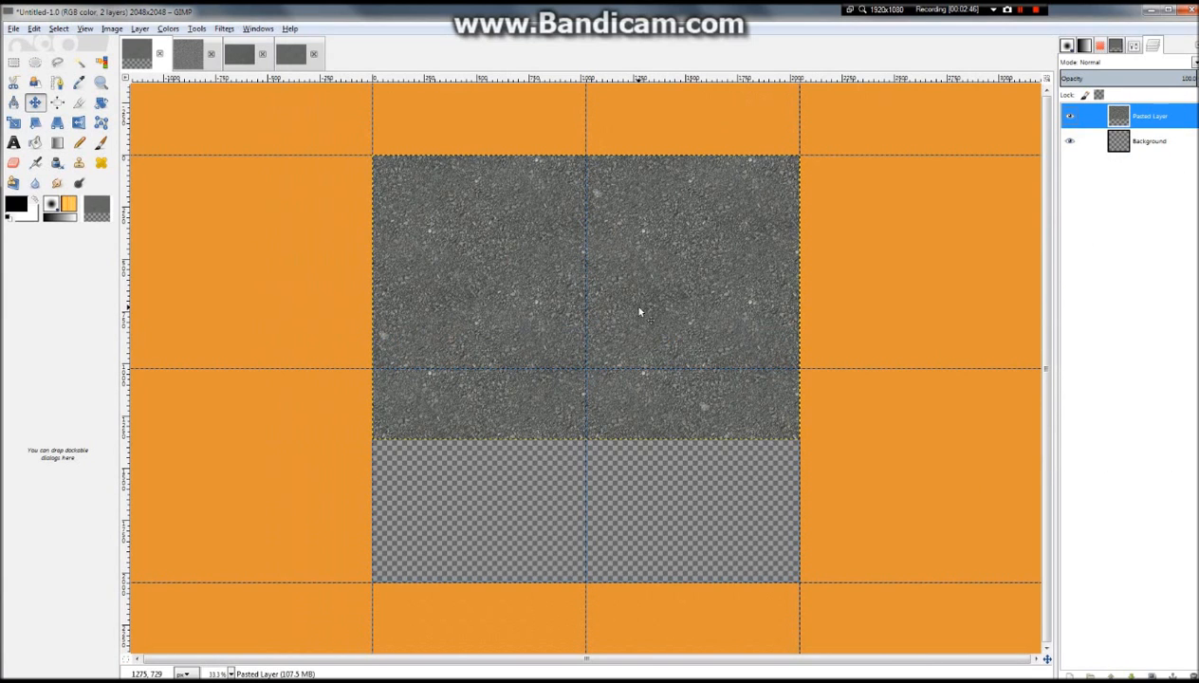
Duplicate the pasted asphalt layer and move the copy down over the empty area, keeping its sides aligned with the image
scroll(641, 317, up, 2)
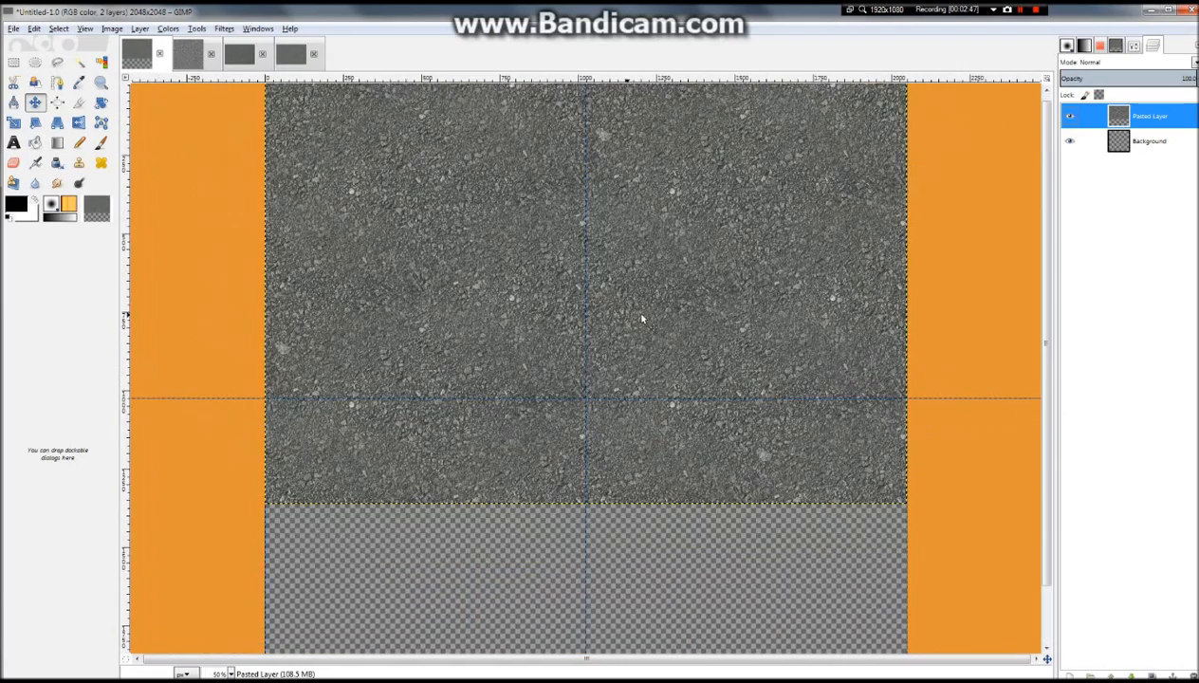
scroll(641, 319, down, 3)
key(shift+ctrl+d)
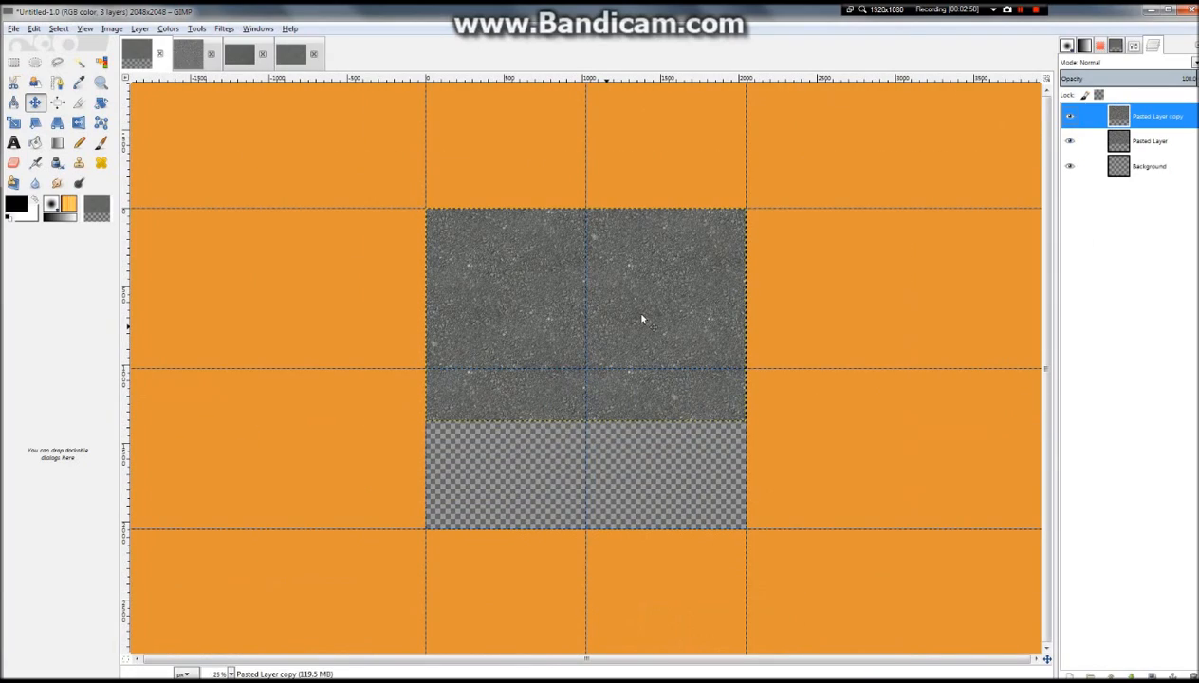
drag(643, 316, 647, 399)
drag(679, 341, 680, 324)
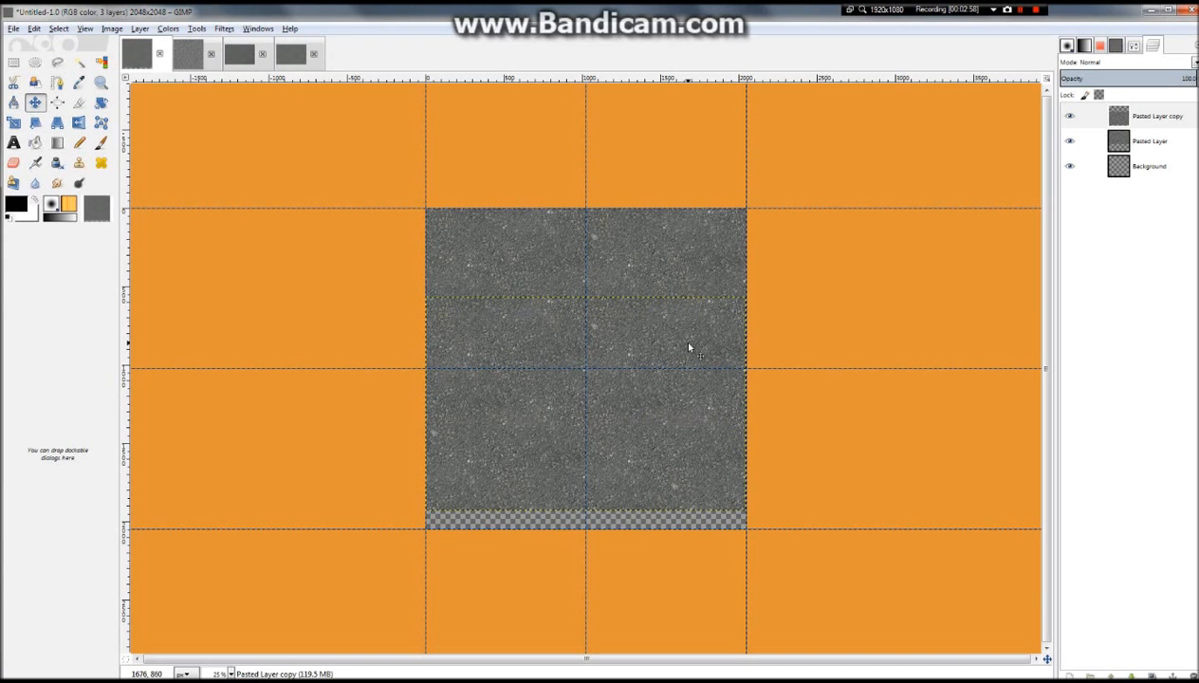
Try flipping the duplicated asphalt layer vertically
click(140, 29)
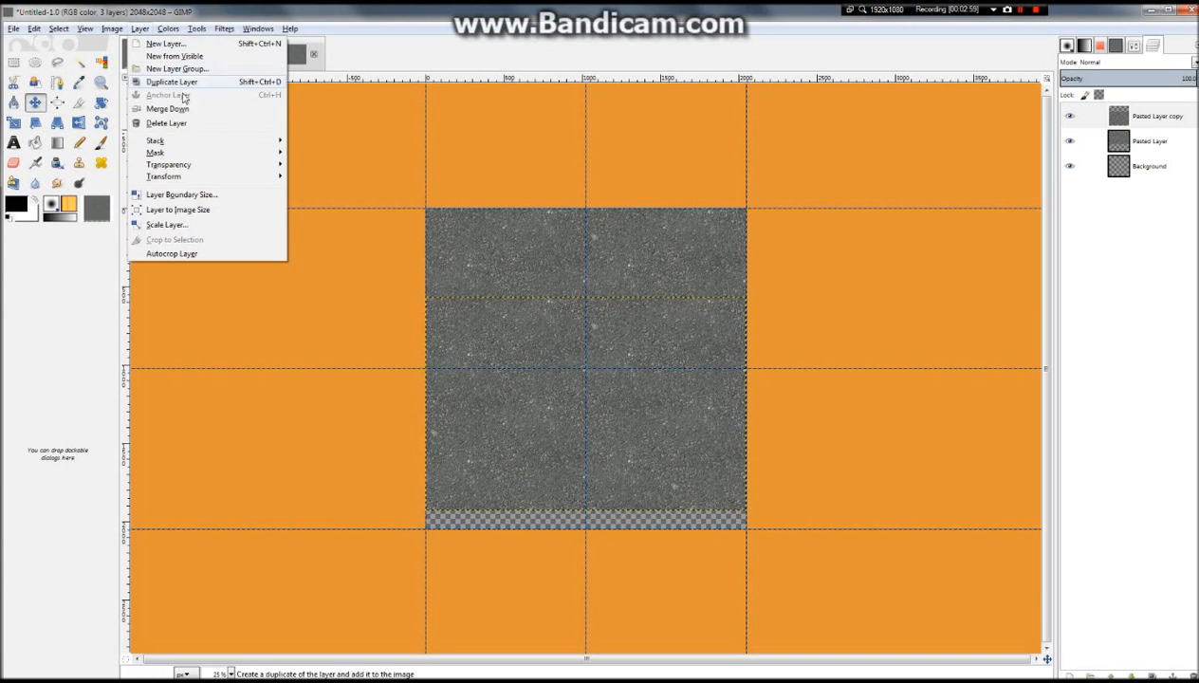
mouse_move(204, 176)
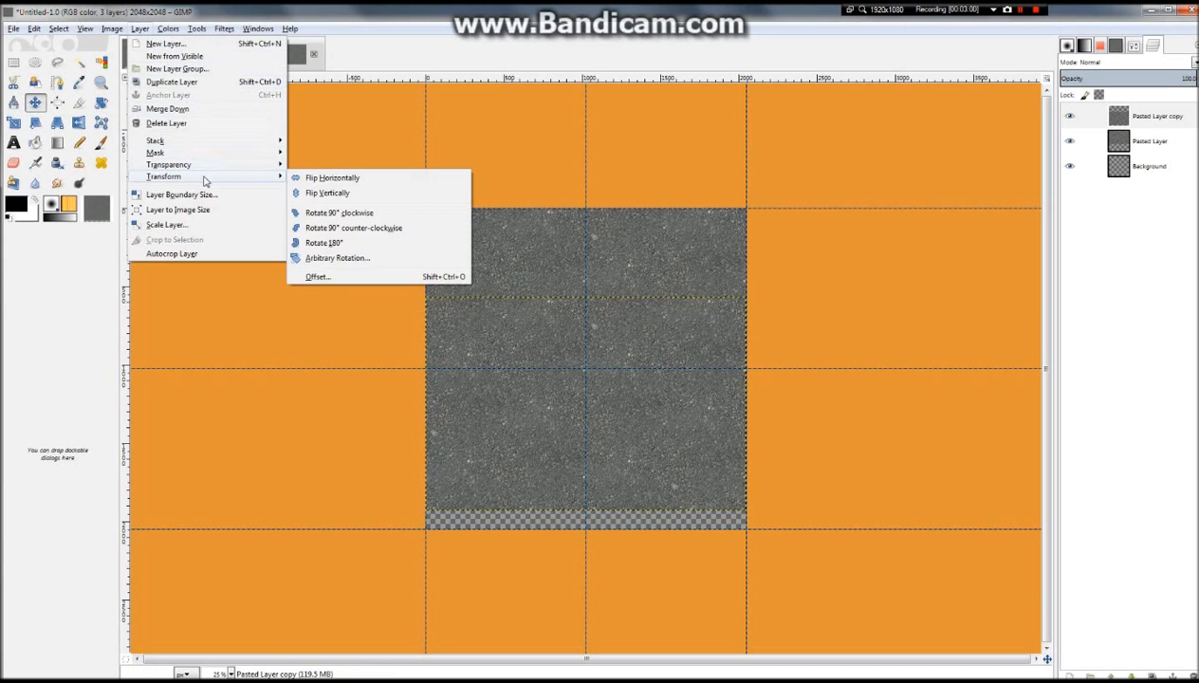
click(424, 196)
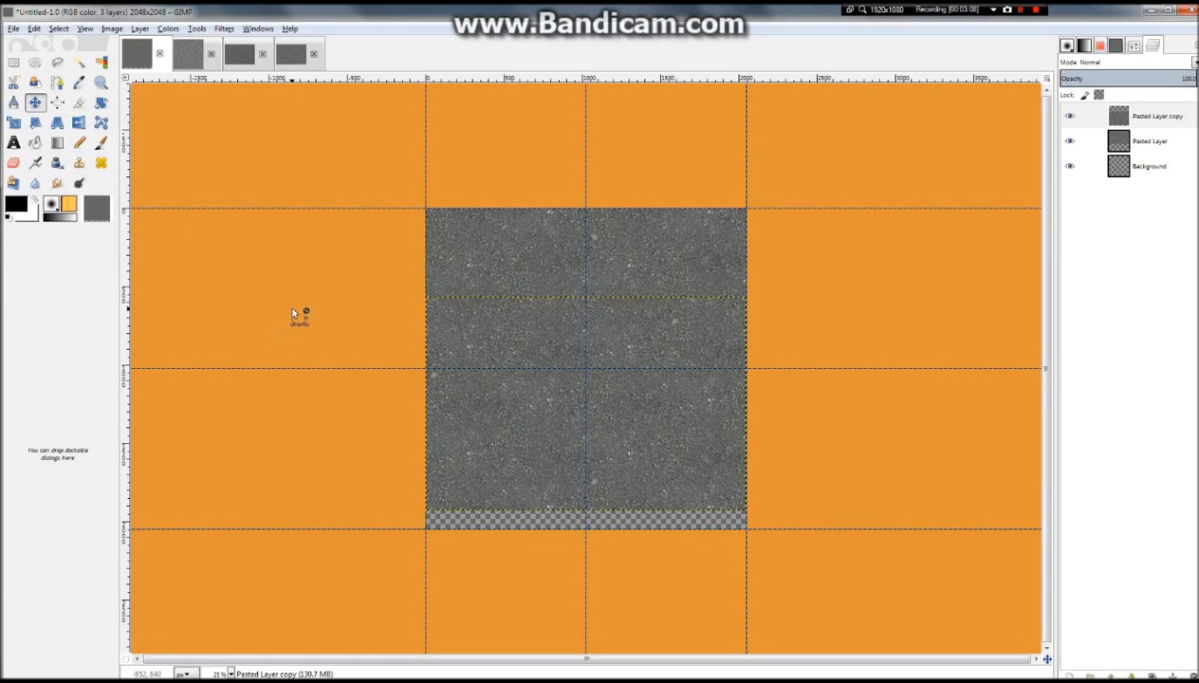
Move the duplicated asphalt layer down until it snaps to the guide along the image's lower edge
drag(629, 461, 635, 476)
drag(627, 471, 628, 498)
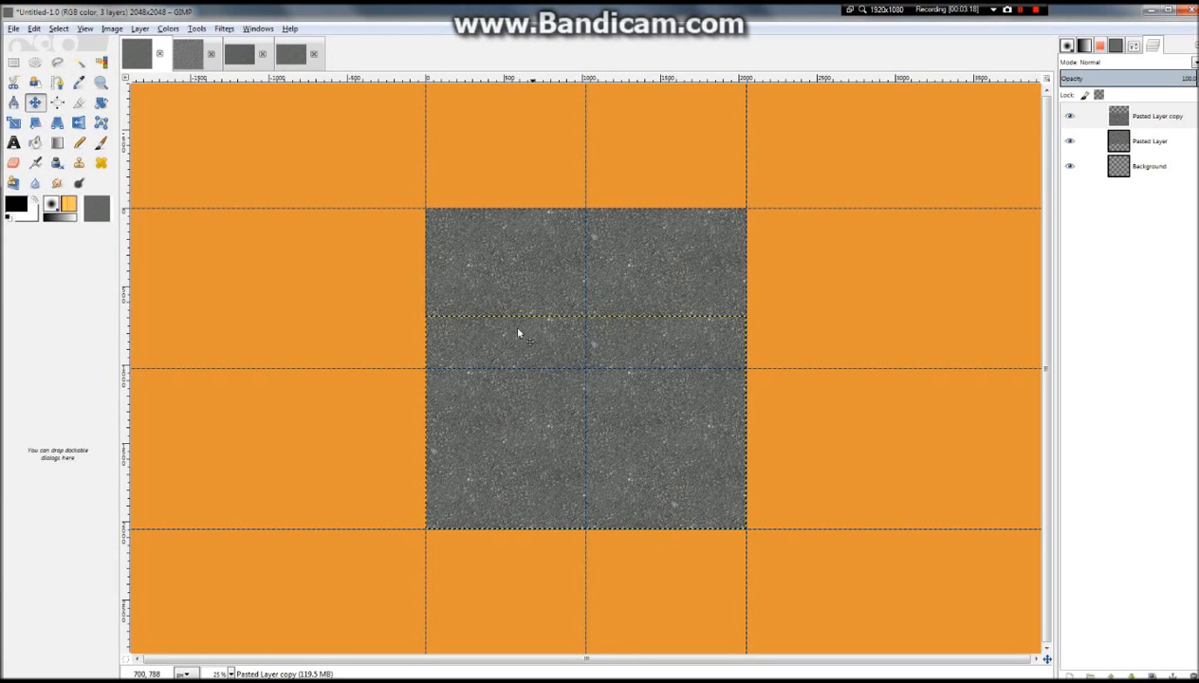
key(plus)
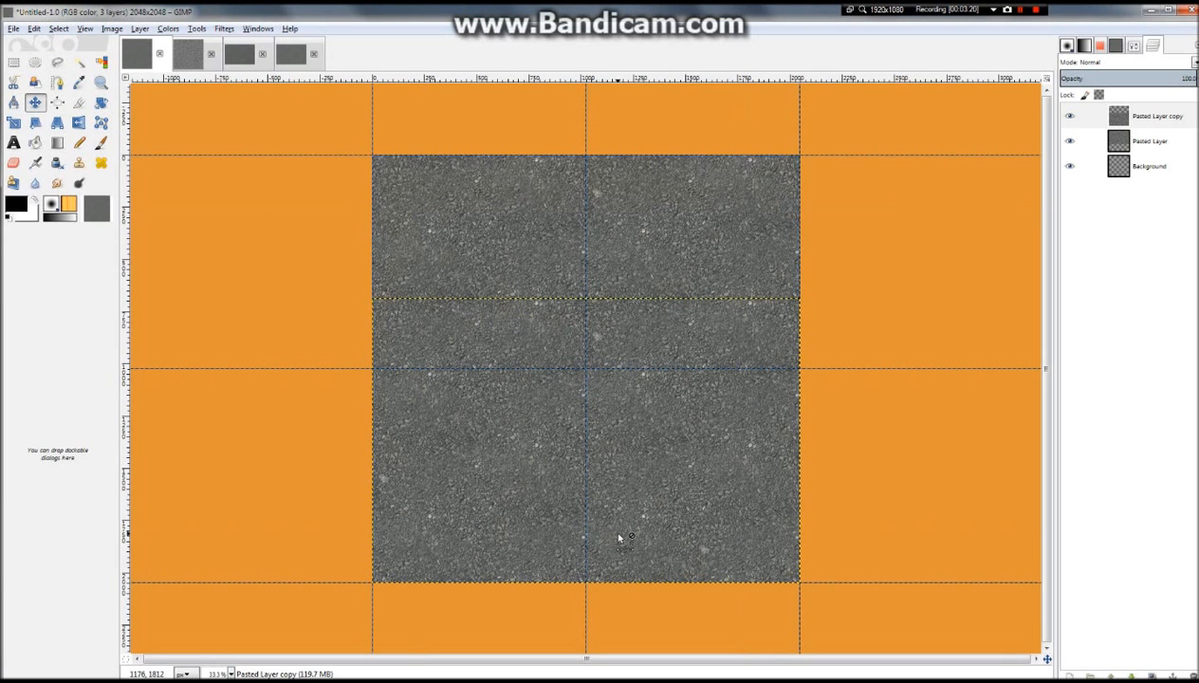
Select the Pasted Layer copy layer and set the Eraser to the 2. Hardness 050 copy brush at size 159.01
click(1131, 140)
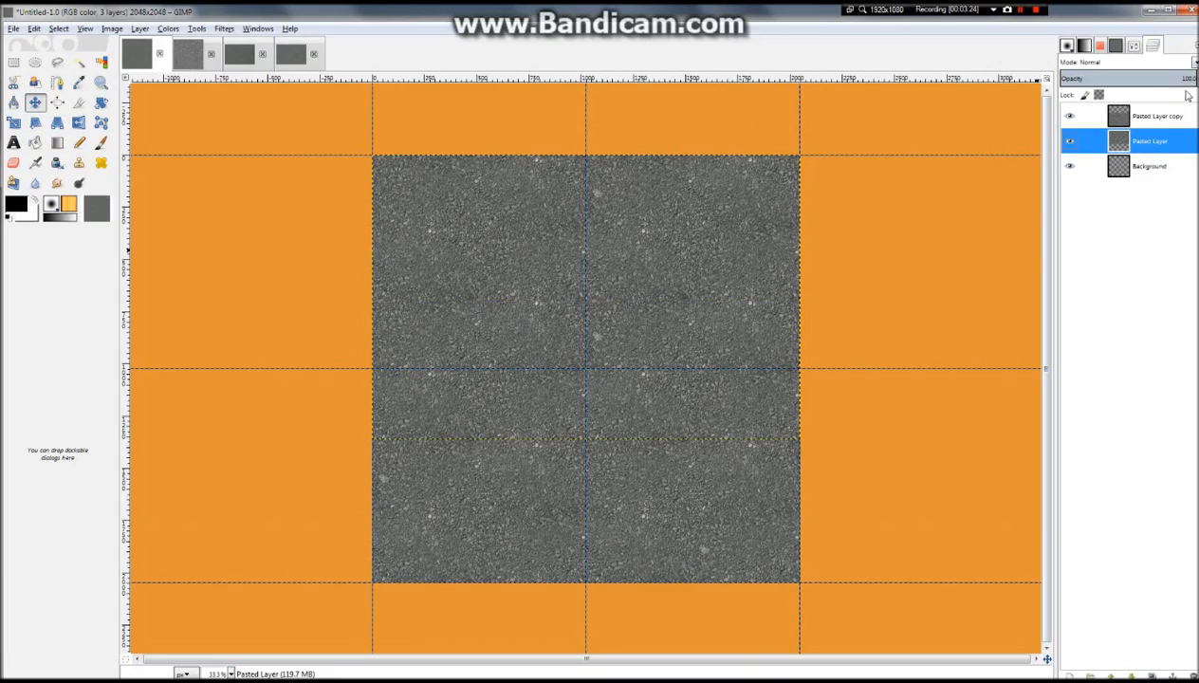
click(1165, 116)
scroll(625, 246, up, 3)
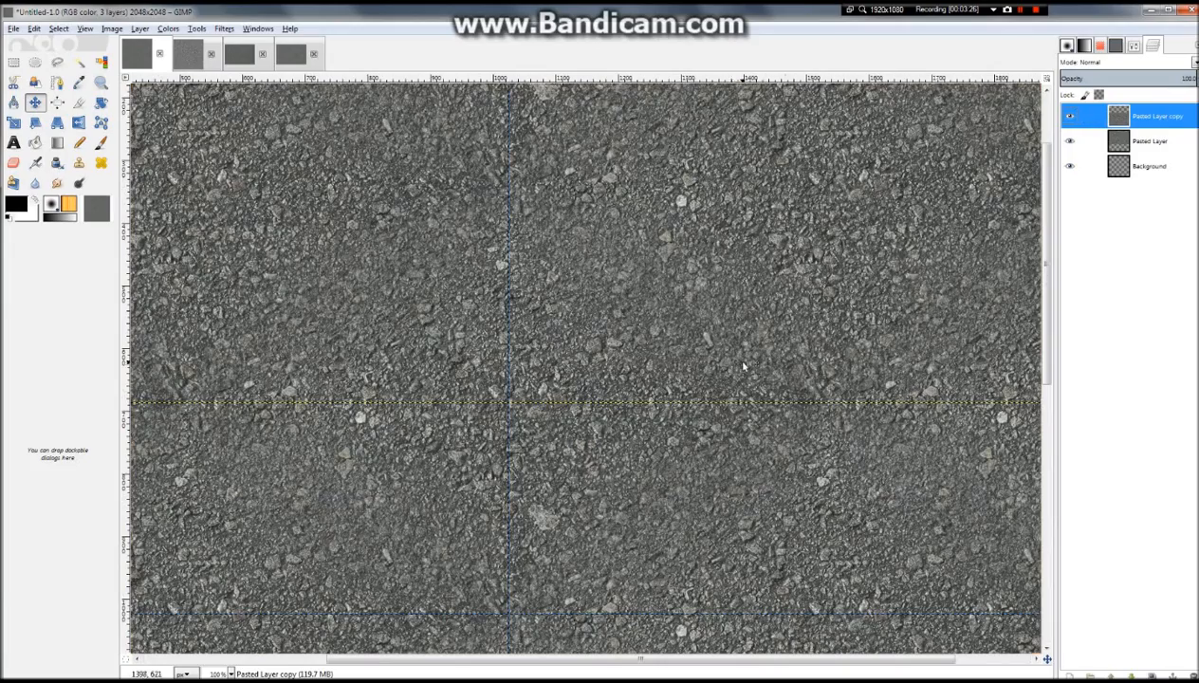
scroll(740, 362, down, 3)
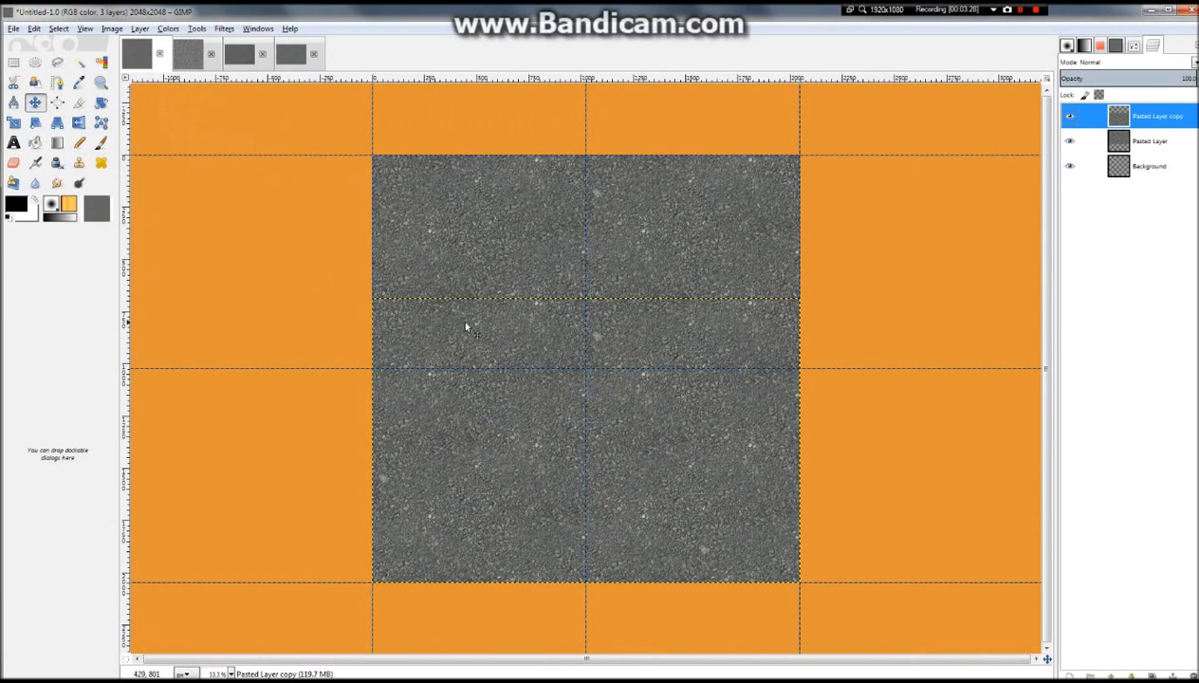
click(13, 162)
click(1136, 47)
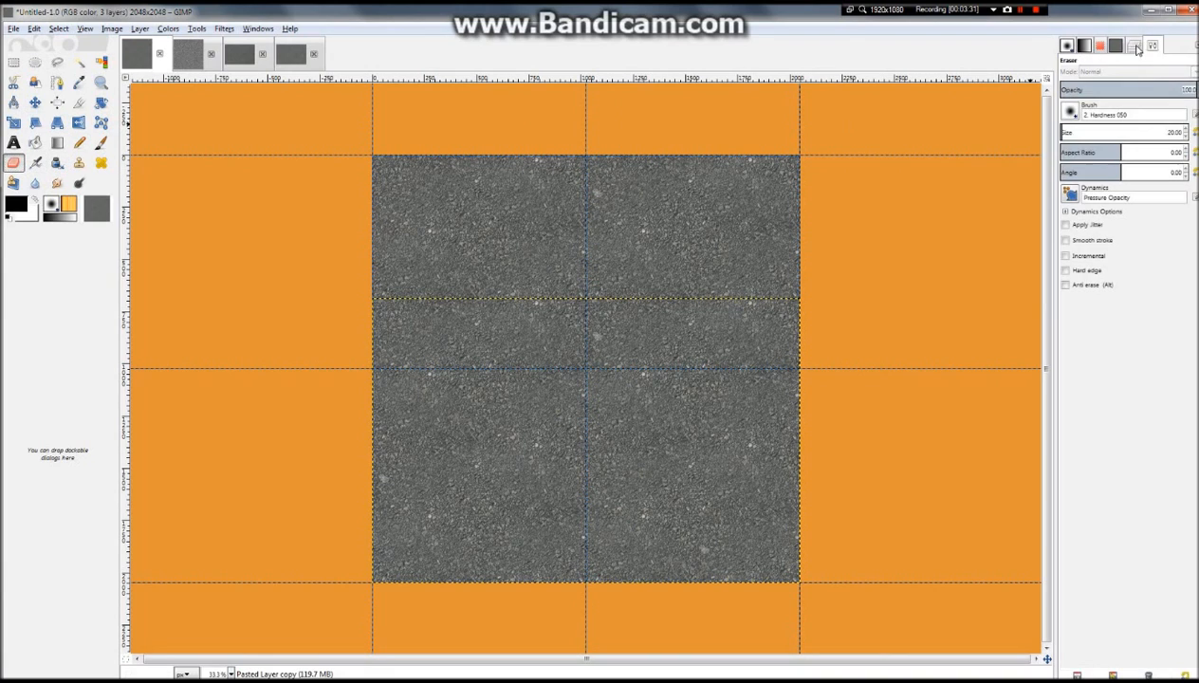
click(1070, 112)
click(1082, 132)
click(1070, 112)
click(1089, 408)
click(1079, 132)
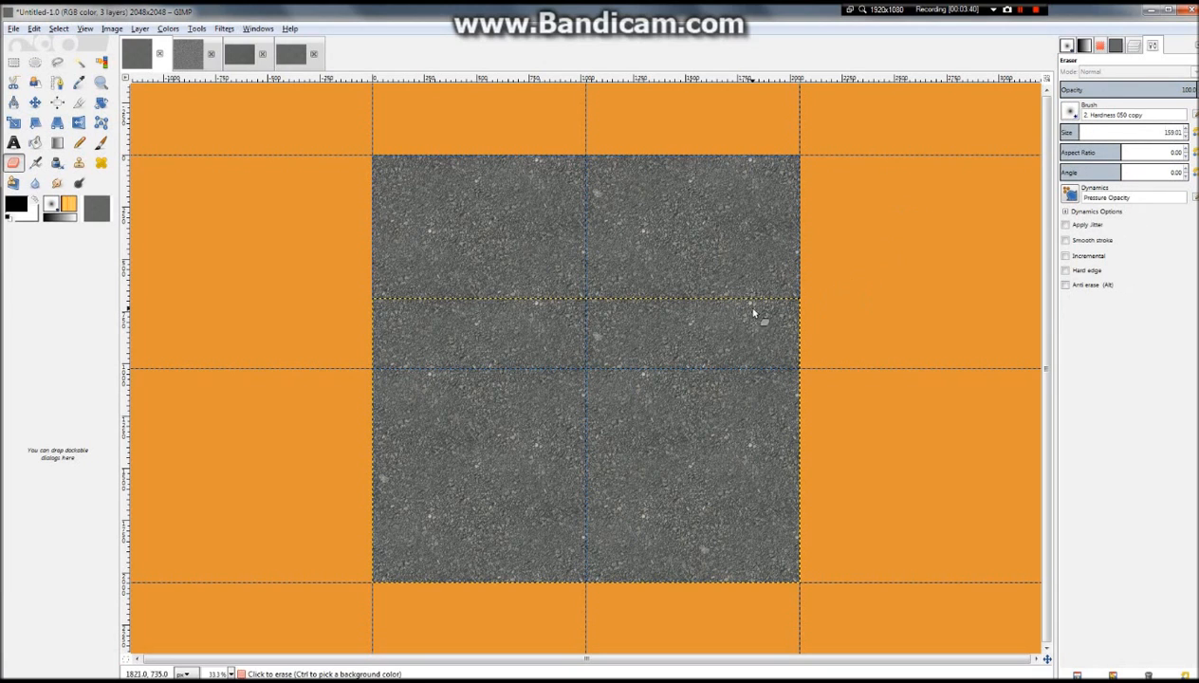
Set the Eraser size to 556.57 and try erasing a straight line along the seam at the copied layer's upper edge
click(1092, 133)
click(1112, 133)
click(1126, 132)
click(799, 306)
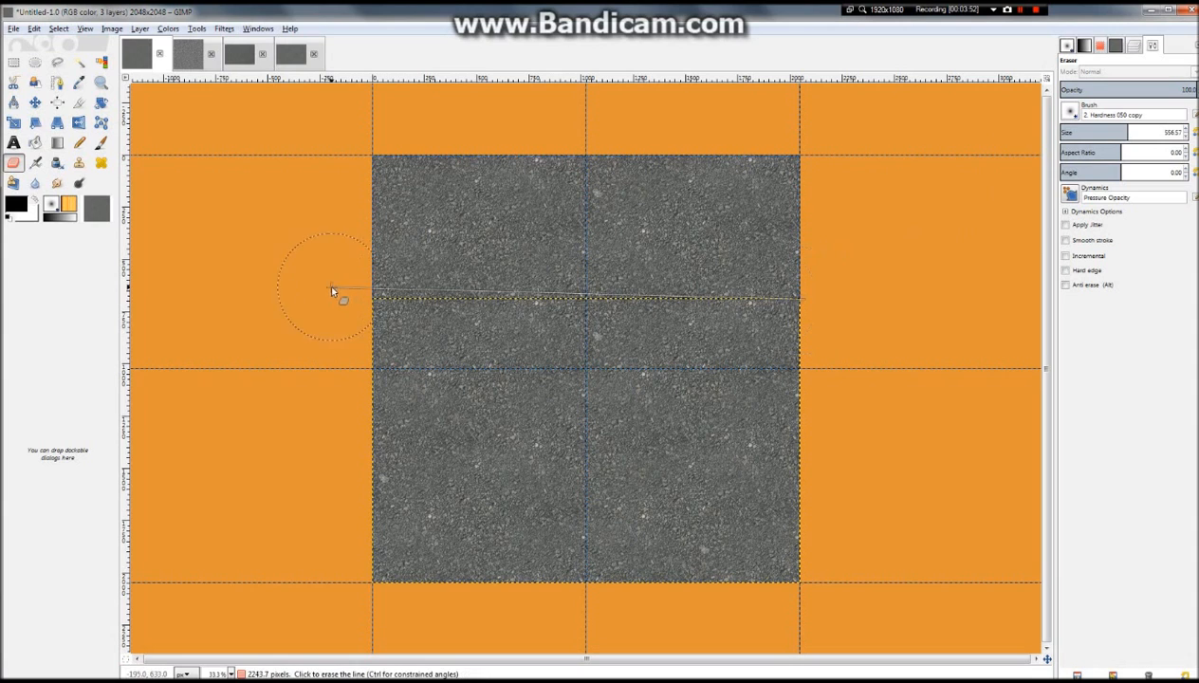
key(ctrl)
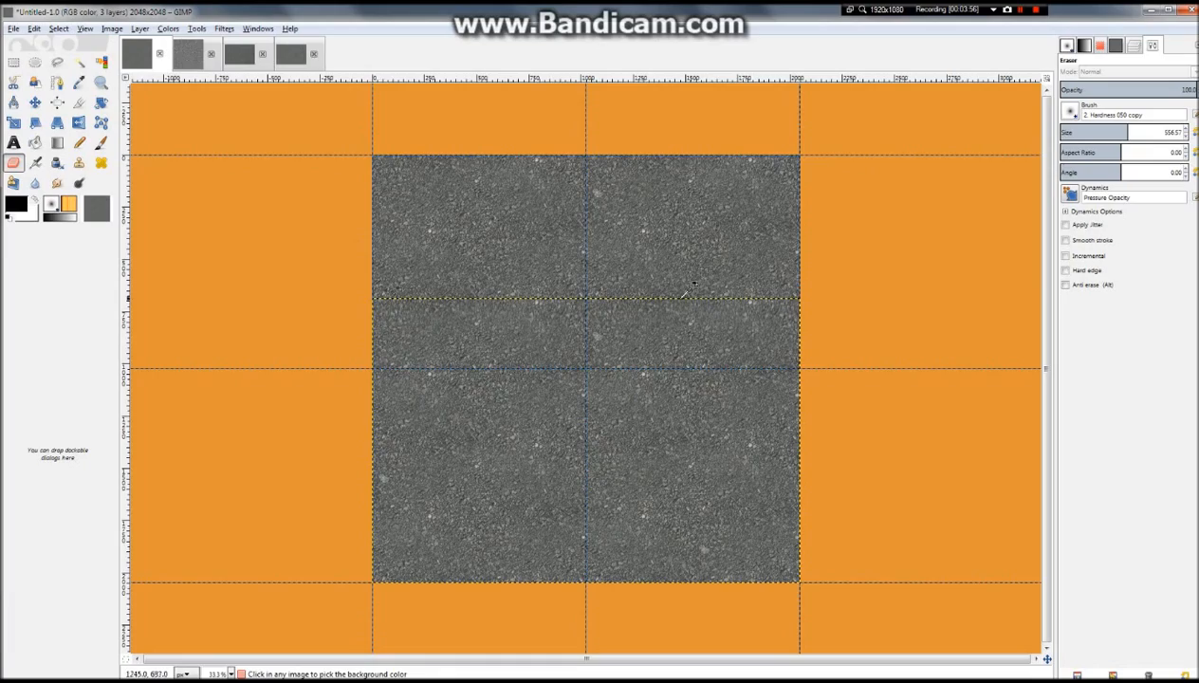
scroll(546, 289, up, 5)
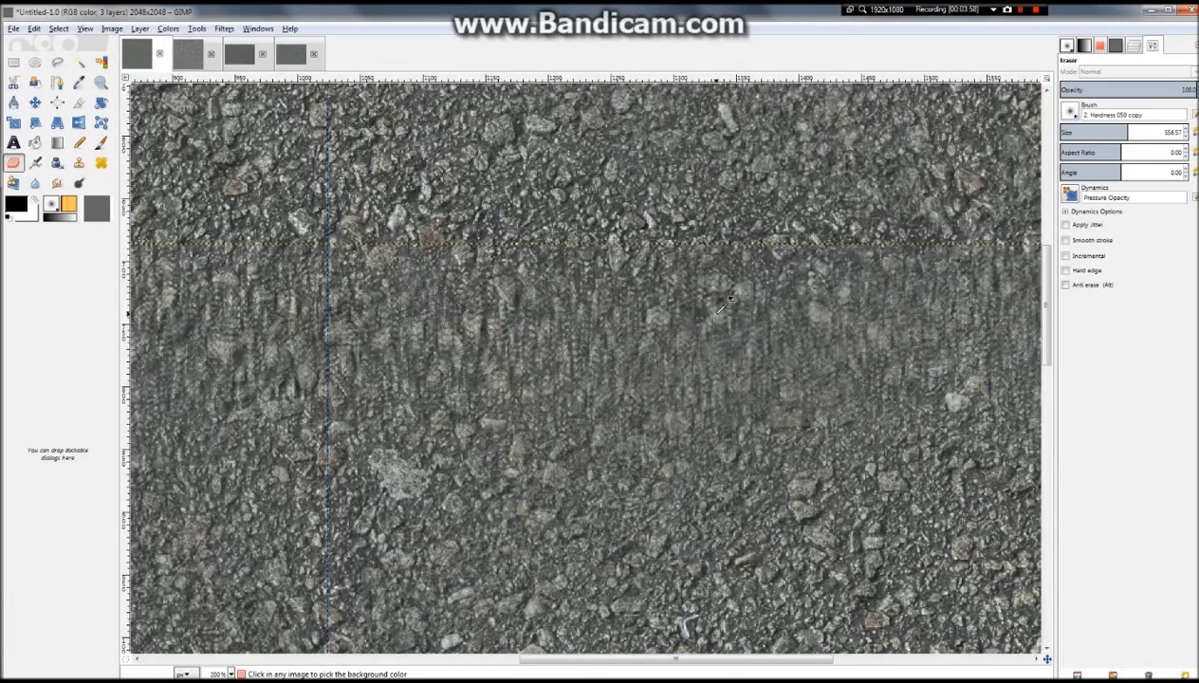
scroll(723, 303, down, 7)
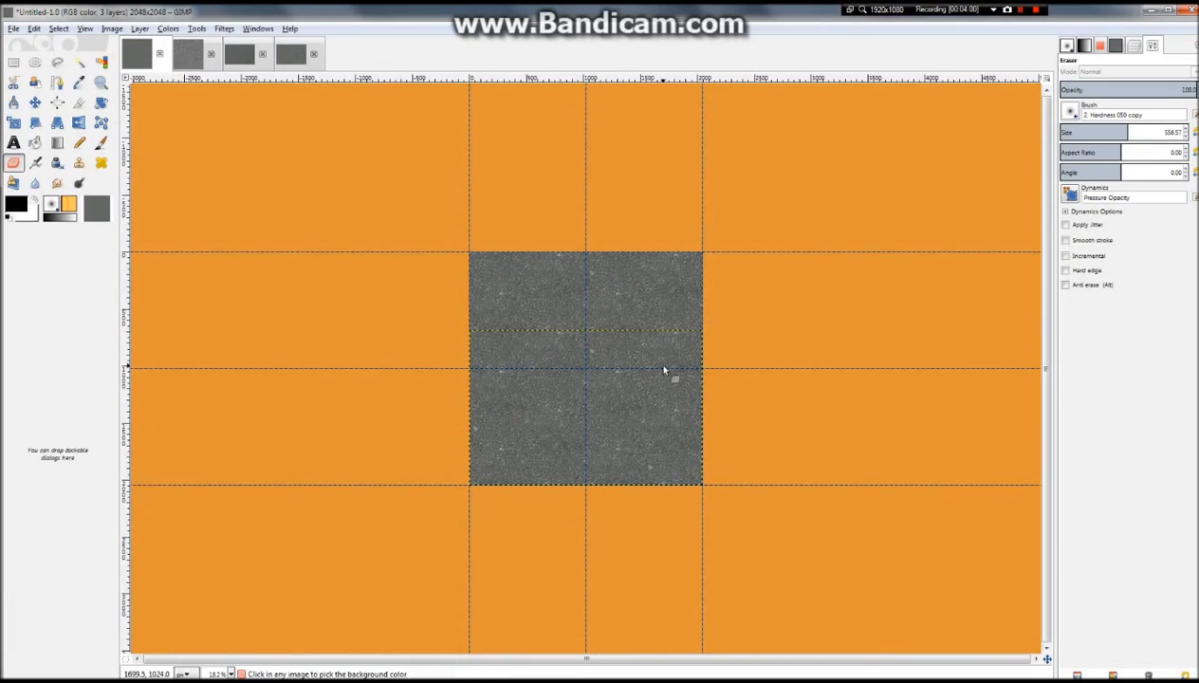
scroll(674, 356, up, 4)
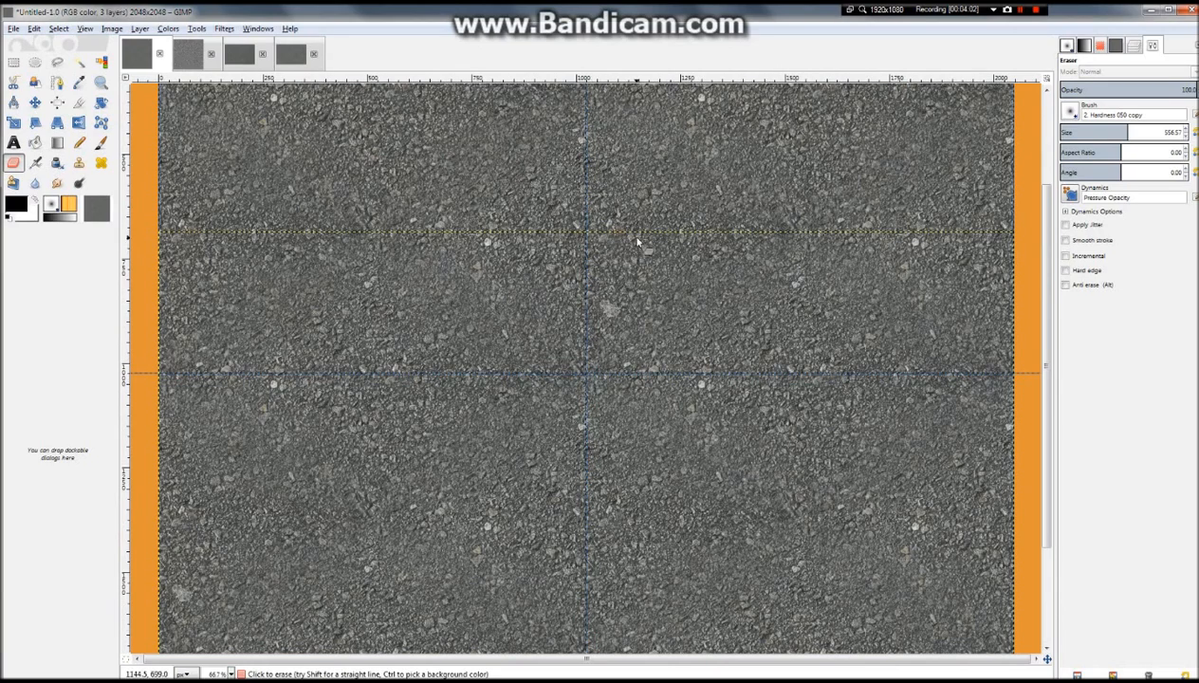
Try erasing patches freehand near the middle guide in the right half of the copied layer, and undo the strokes
drag(639, 355, 639, 470)
mouse_move(937, 396)
mouse_down()
mouse_move(686, 357)
mouse_move(766, 283)
mouse_move(1009, 378)
mouse_move(942, 229)
mouse_up()
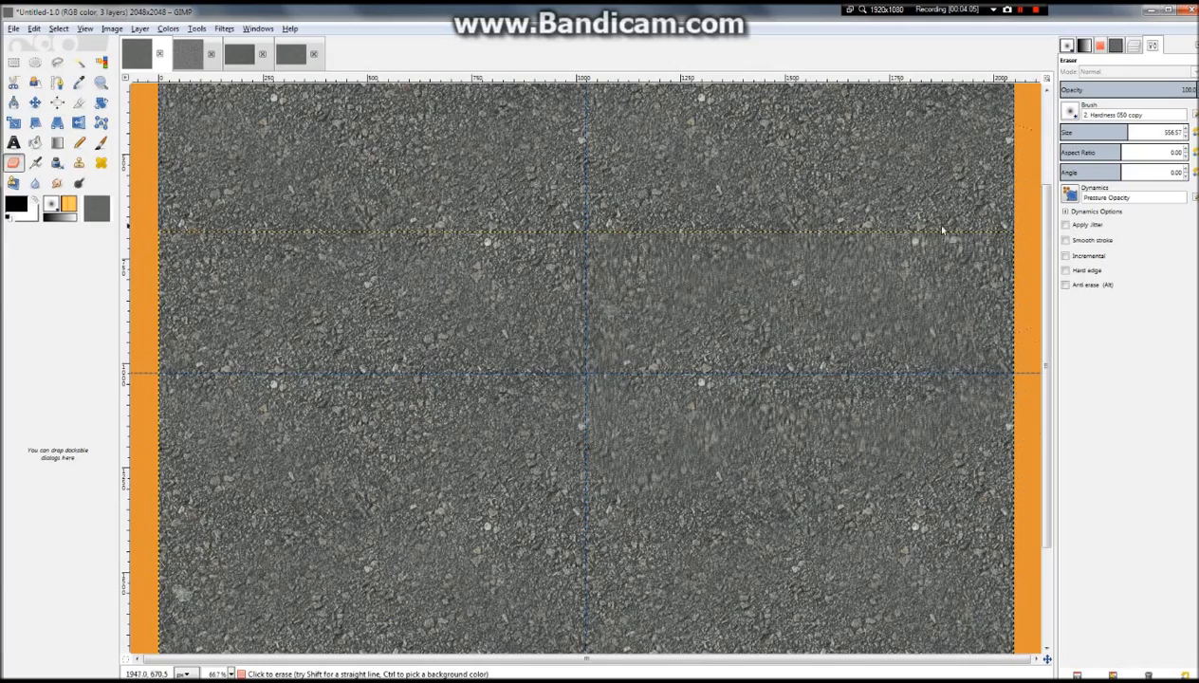
key(ctrl+z)
key(ctrl+z)
key(ctrl+z)
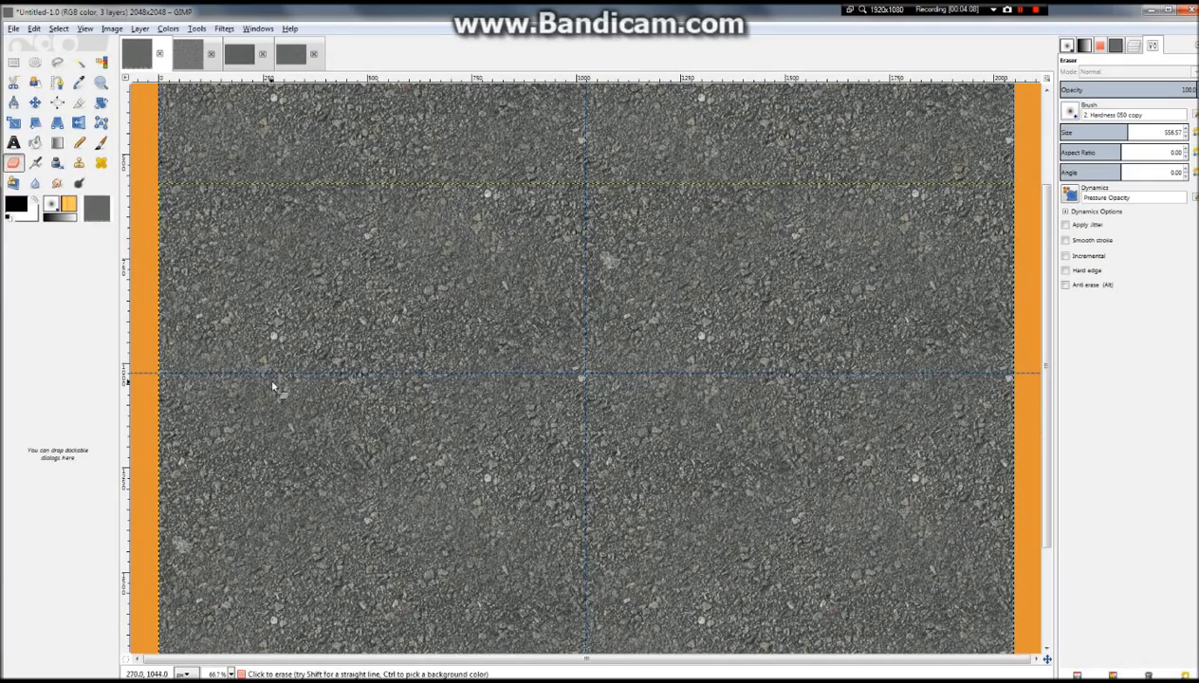
key(ctrl+y)
Resize the Pasted Layer copy's boundary to the image size
scroll(513, 348, down, 3)
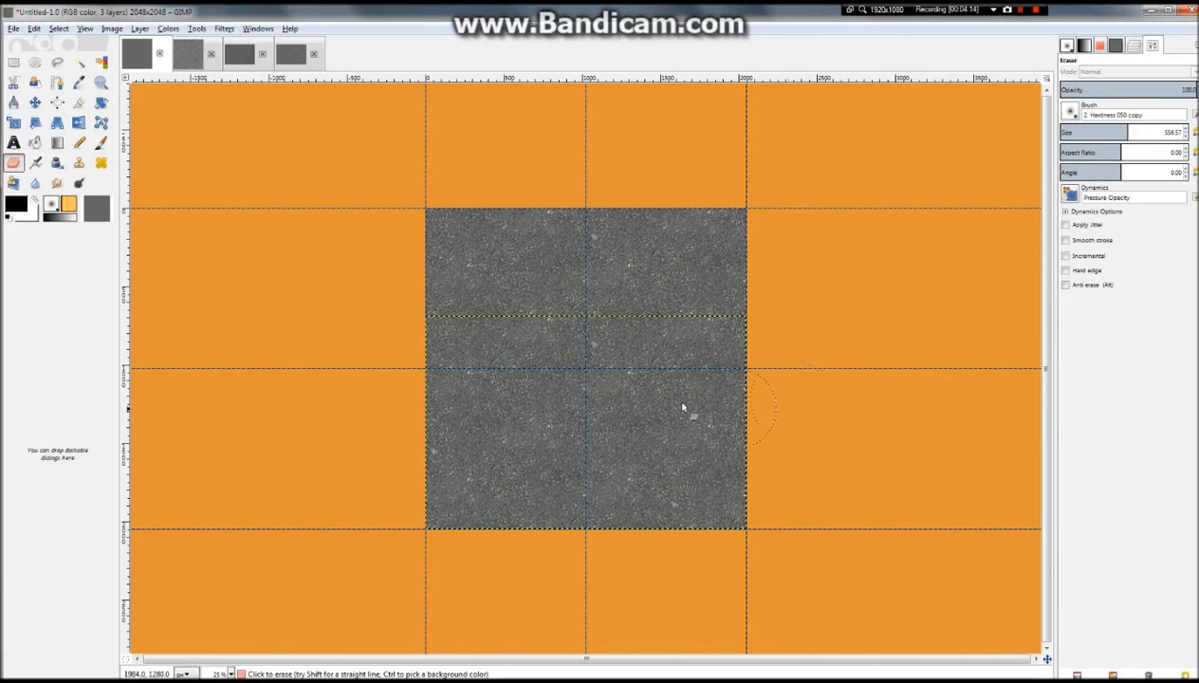
scroll(682, 408, up, 3)
scroll(442, 302, down, 4)
scroll(442, 302, up, 2)
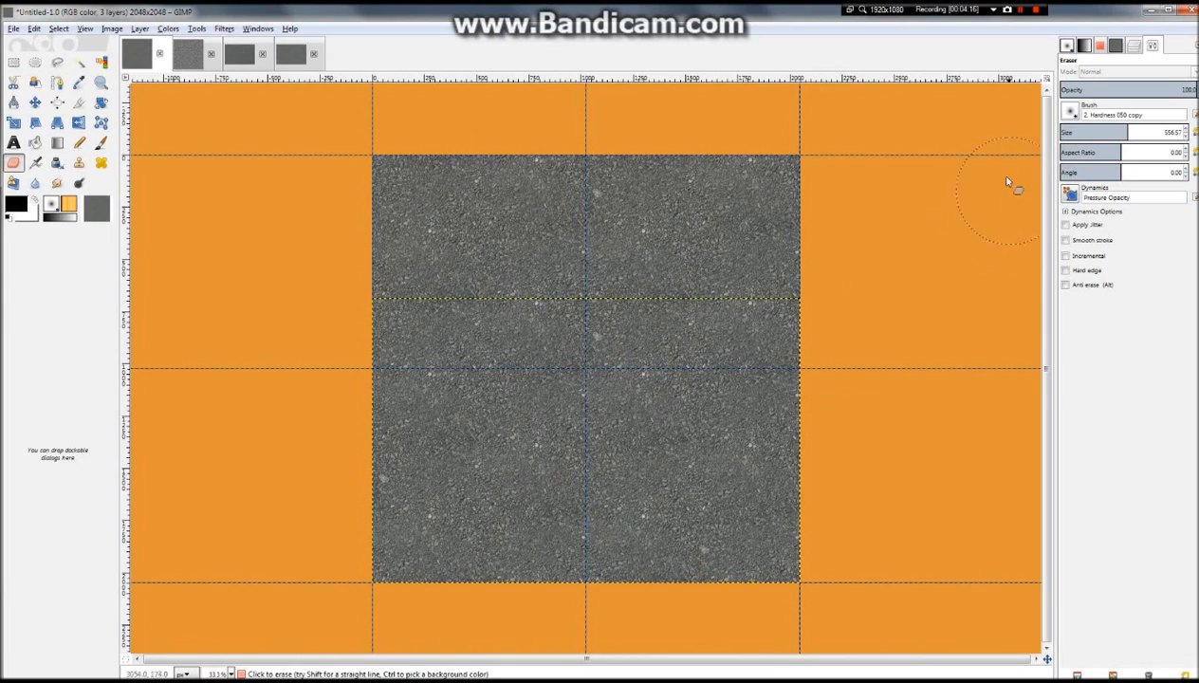
click(1132, 44)
right_click(1122, 115)
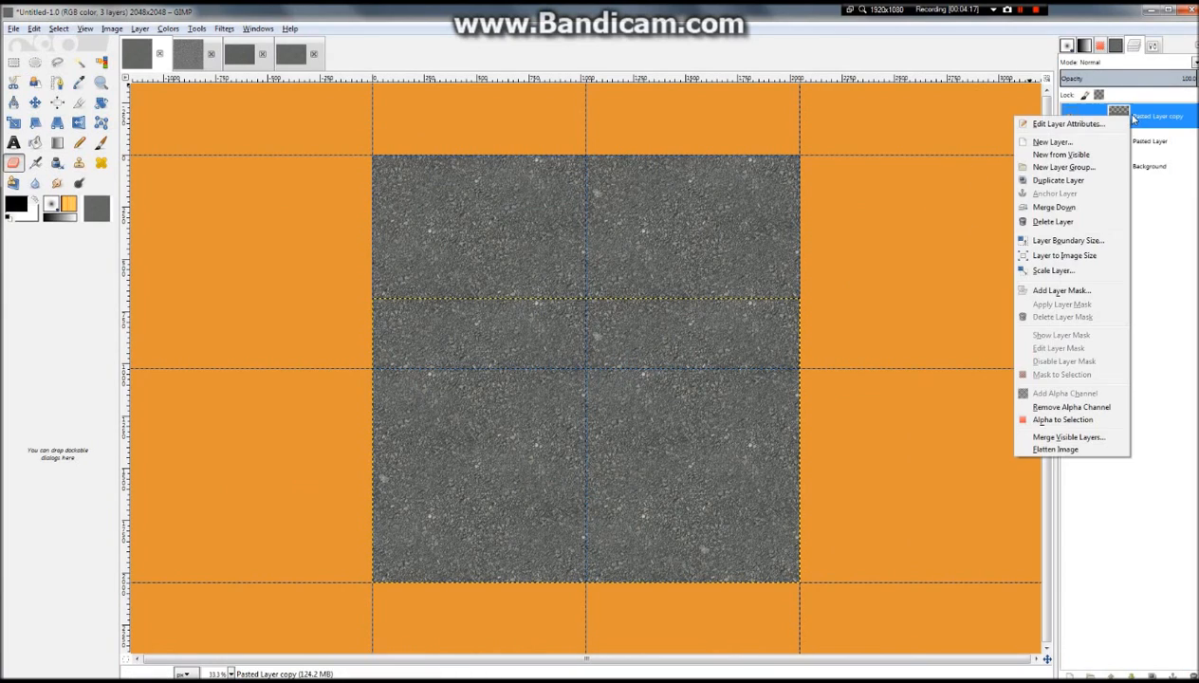
click(1089, 256)
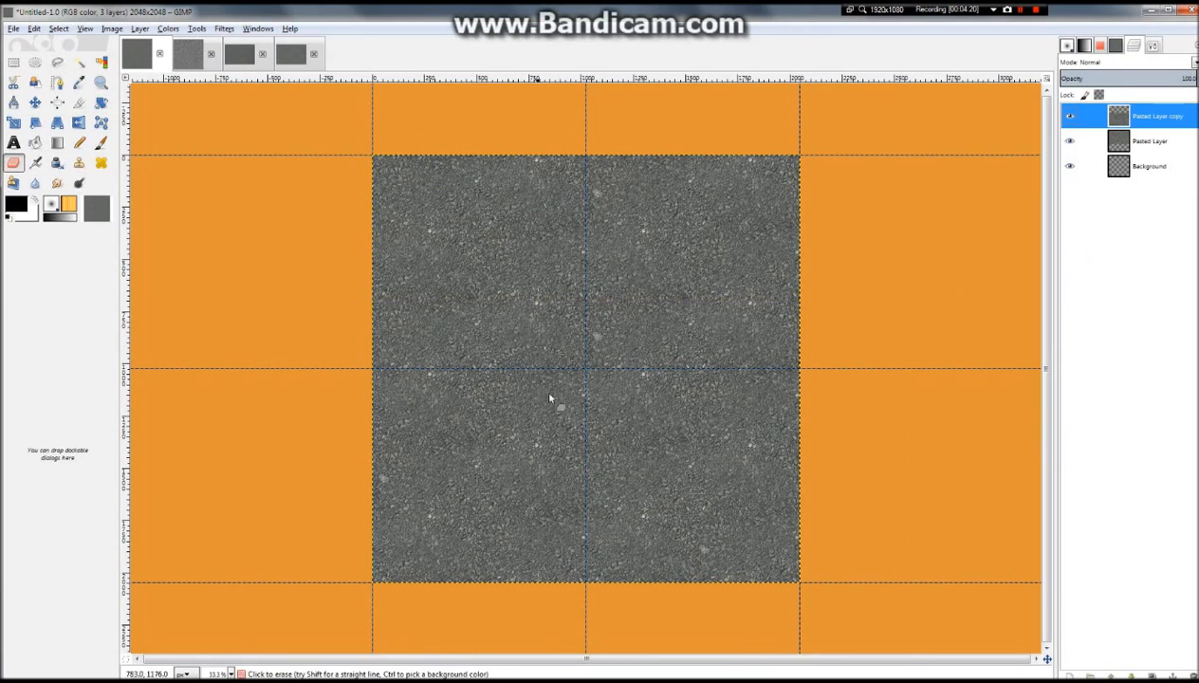
Examine the join between the two asphalt layers for a visible seam, both up close and across the whole image
scroll(538, 402, up, 3)
scroll(690, 134, up, 2)
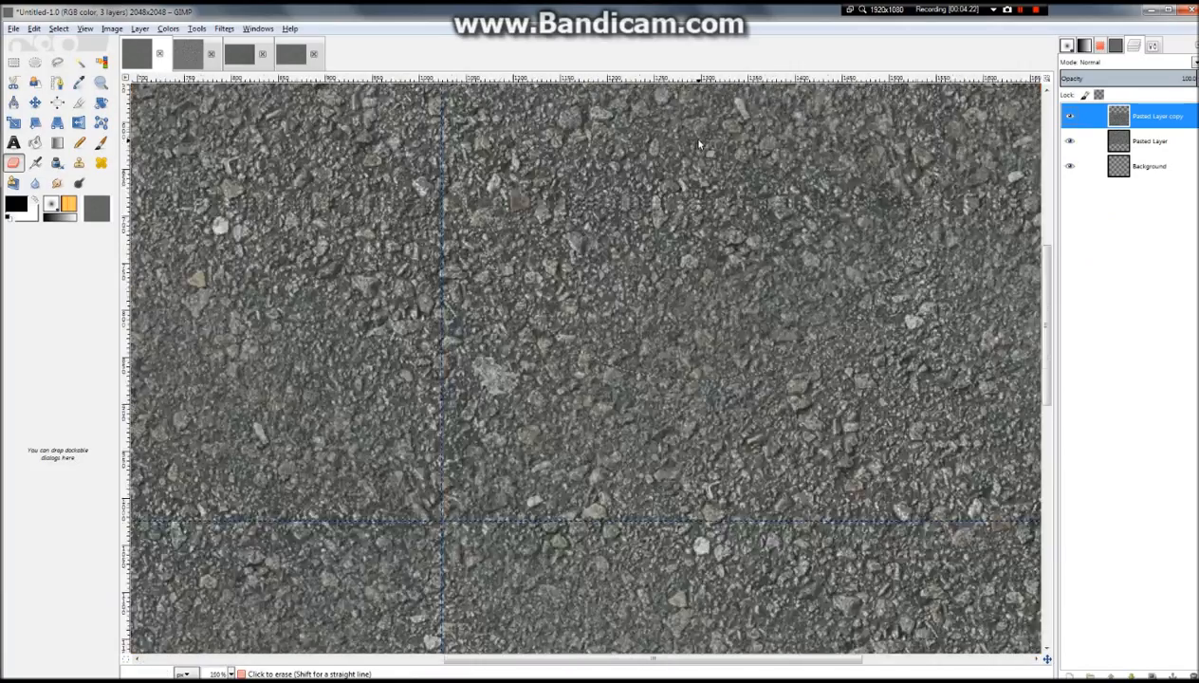
scroll(685, 181, down, 5)
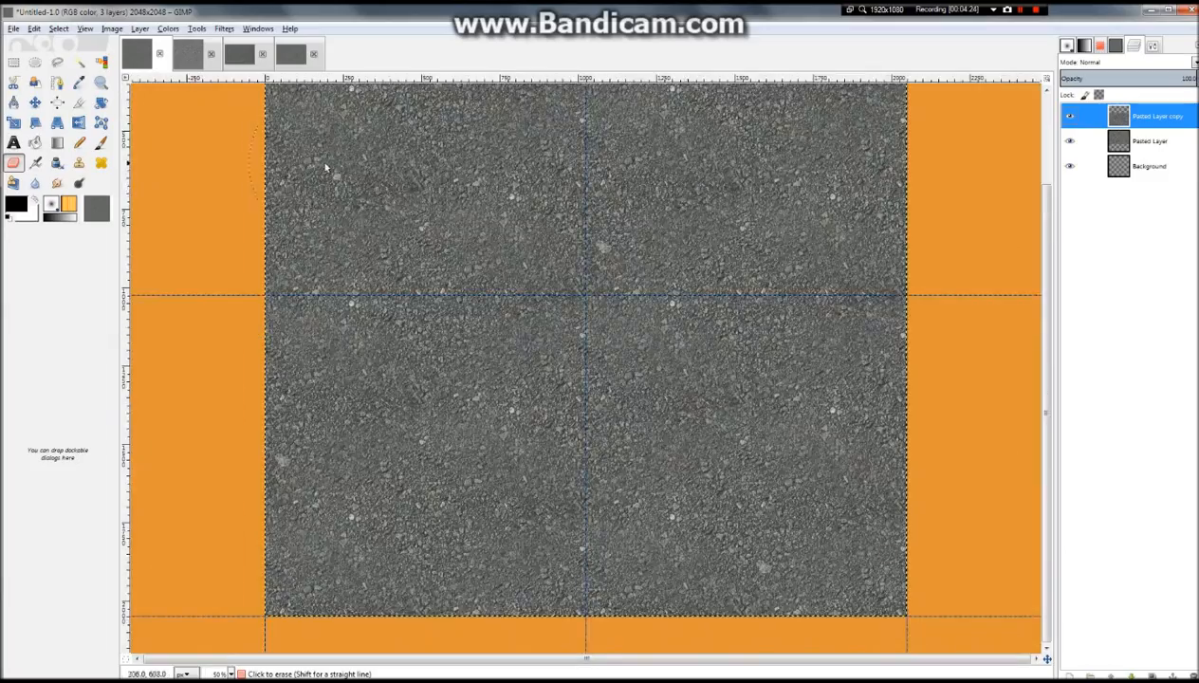
scroll(446, 190, up, 3)
scroll(513, 203, down, 2)
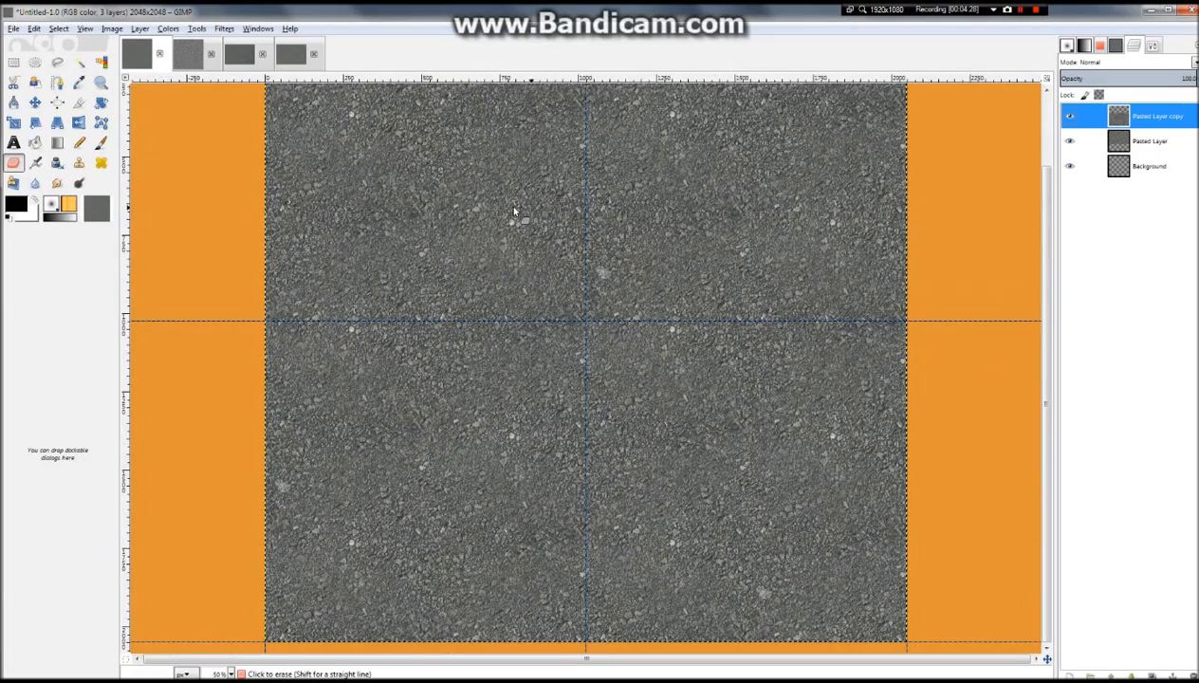
scroll(680, 311, up, 4)
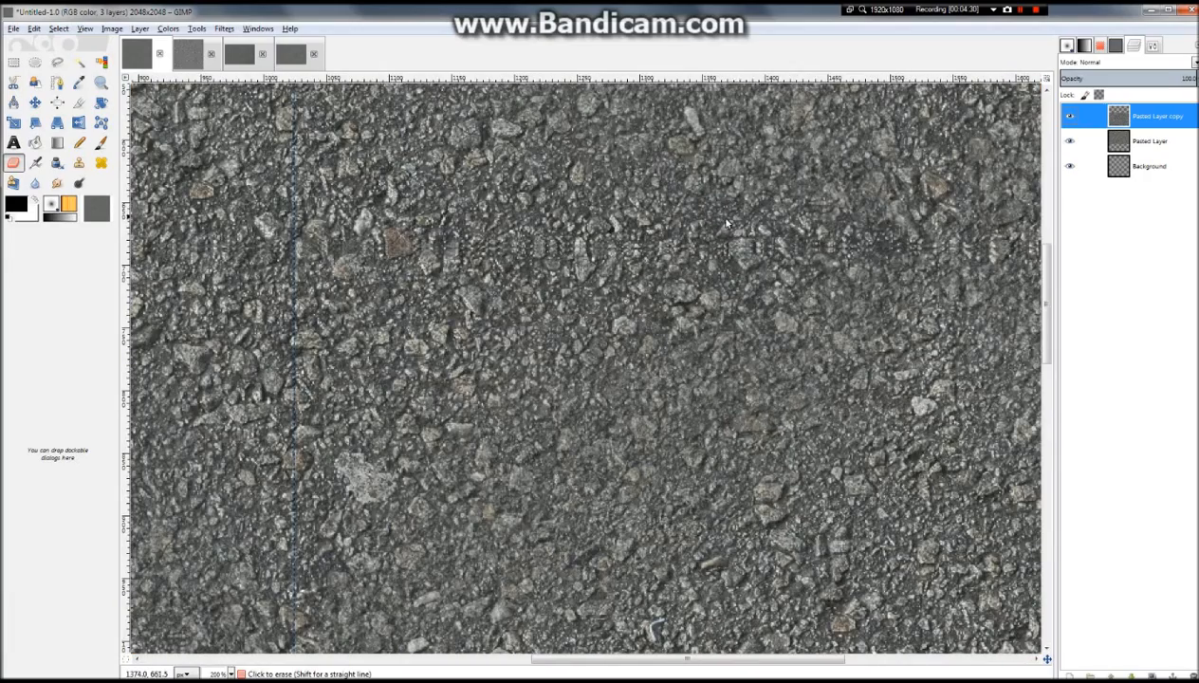
scroll(651, 234, down, 4)
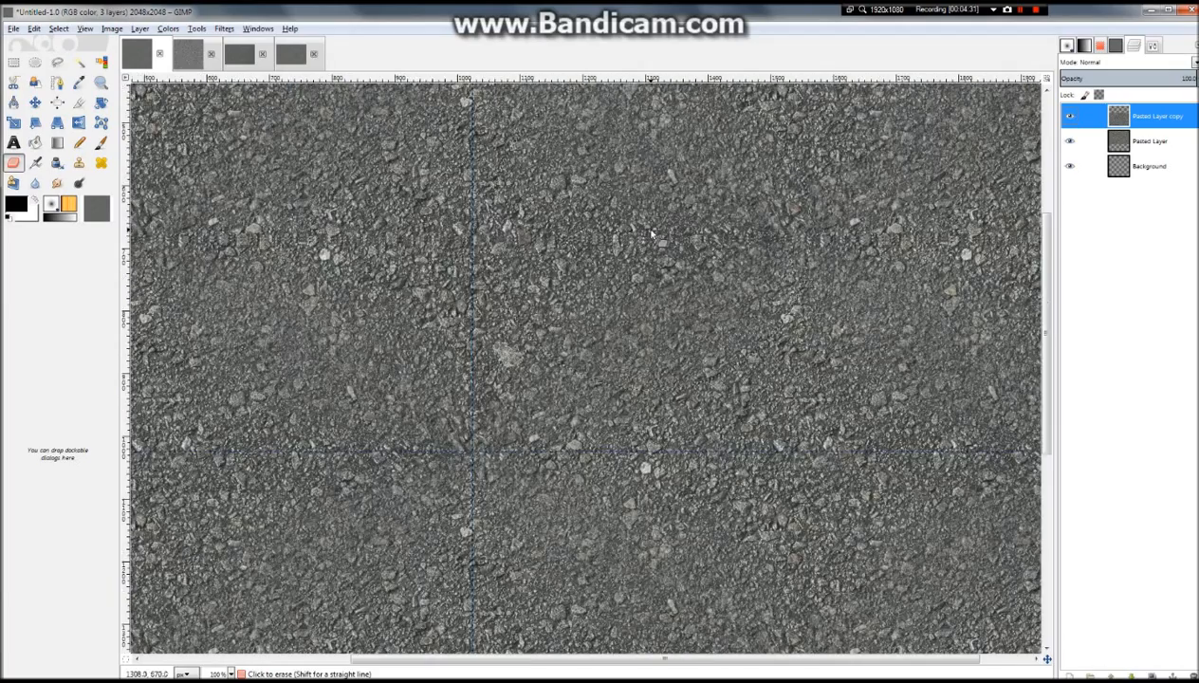
scroll(651, 233, down, 1)
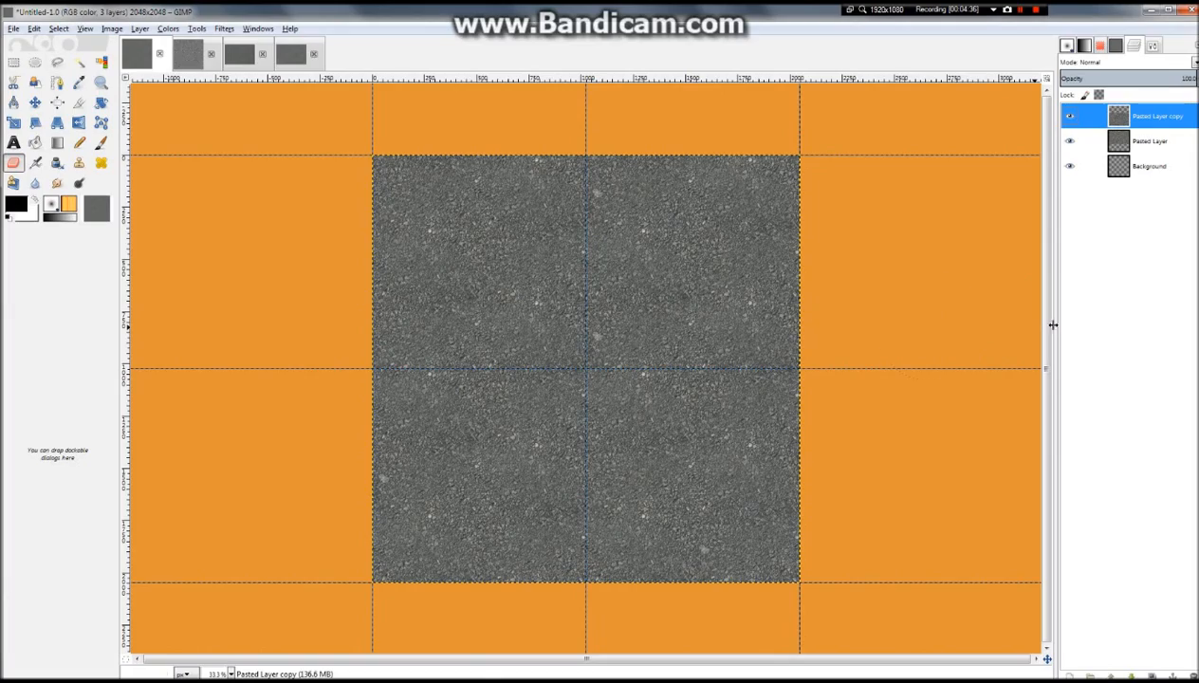
scroll(690, 338, up, 3)
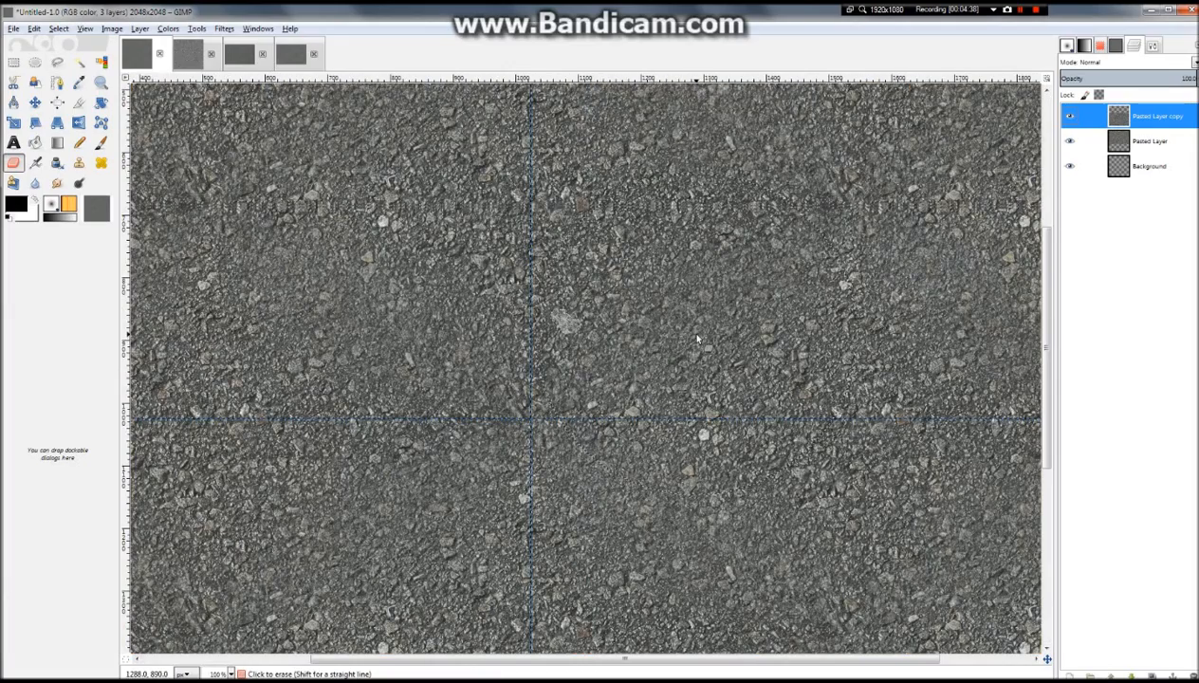
scroll(696, 325, down, 3)
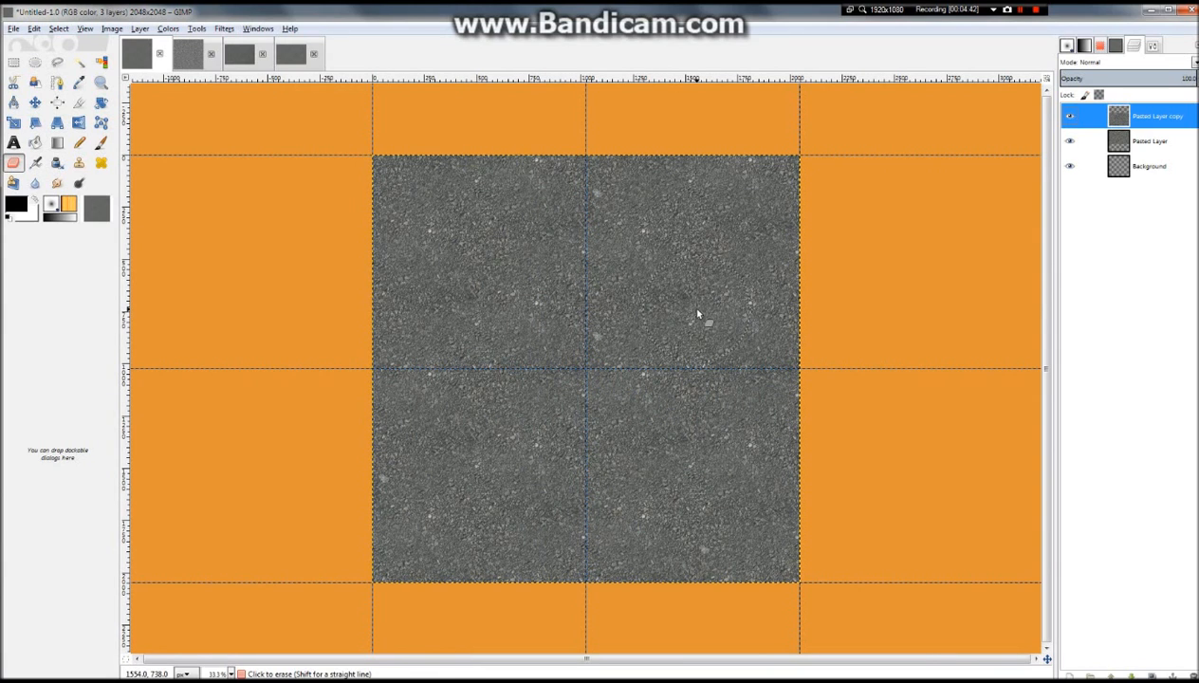
Try moving the copied asphalt layer down with the Move tool, and undo the recent layer changes
click(34, 101)
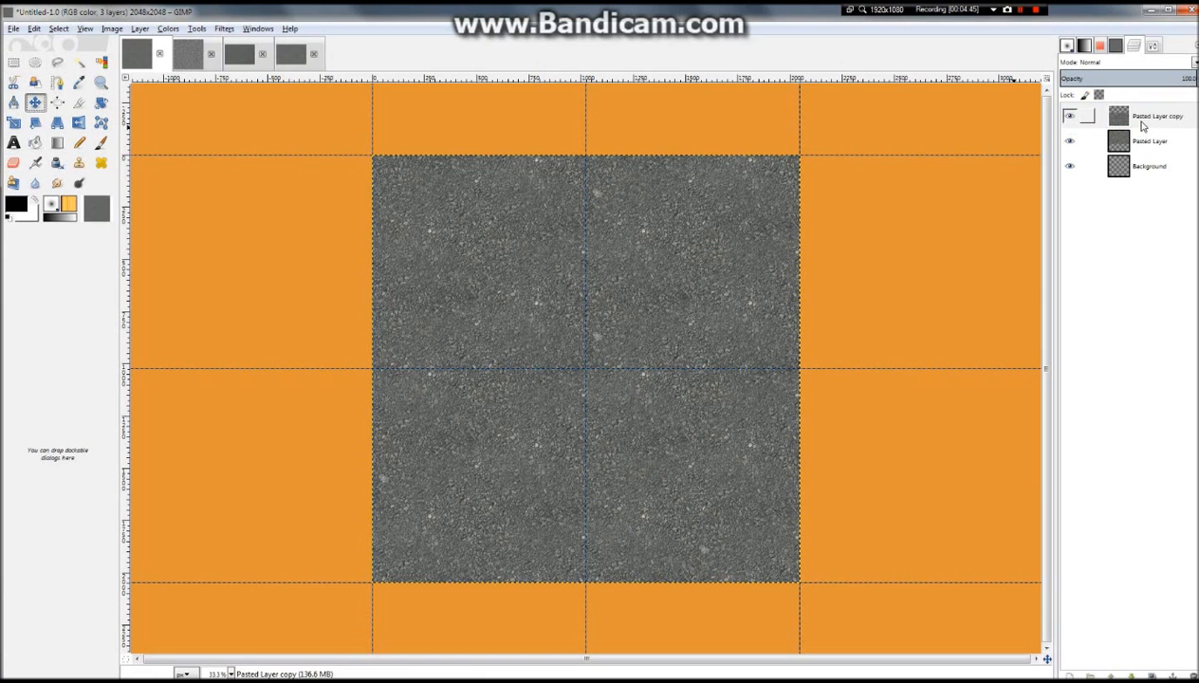
drag(679, 244, 680, 526)
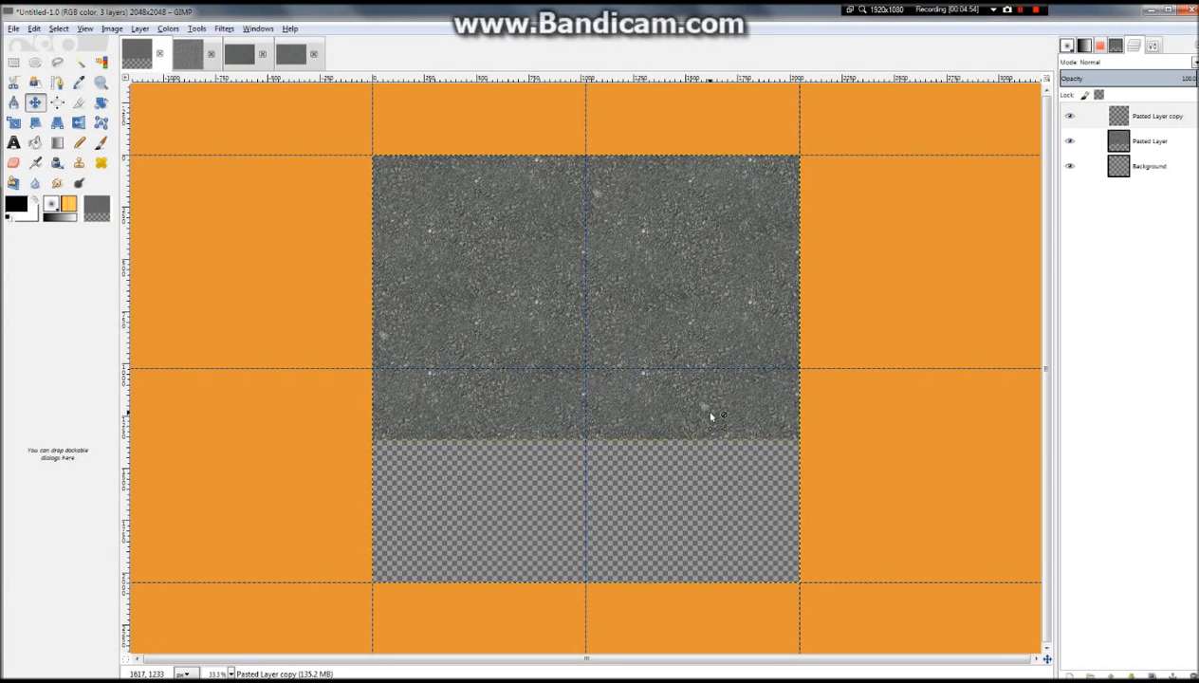
key(ctrl+z)
key(ctrl+z)
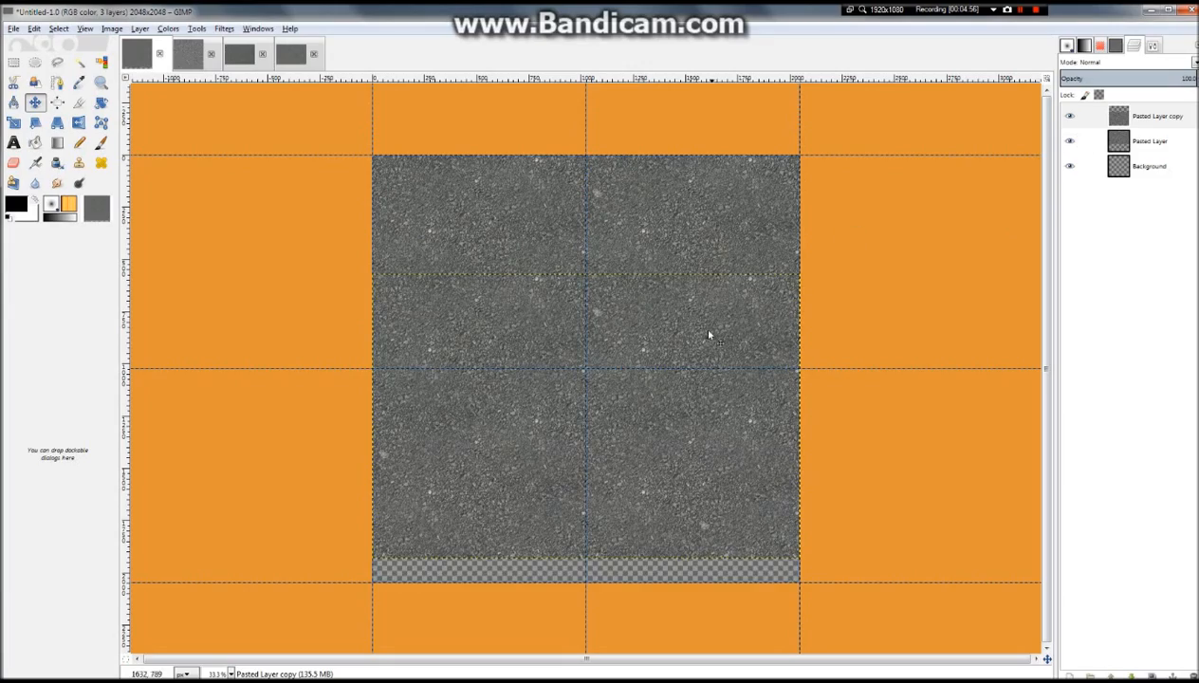
Move the Pasted Layer copy down until its upper edge sits exactly against the lower edge of the original asphalt layer
drag(741, 424, 742, 584)
scroll(741, 581, up, 4)
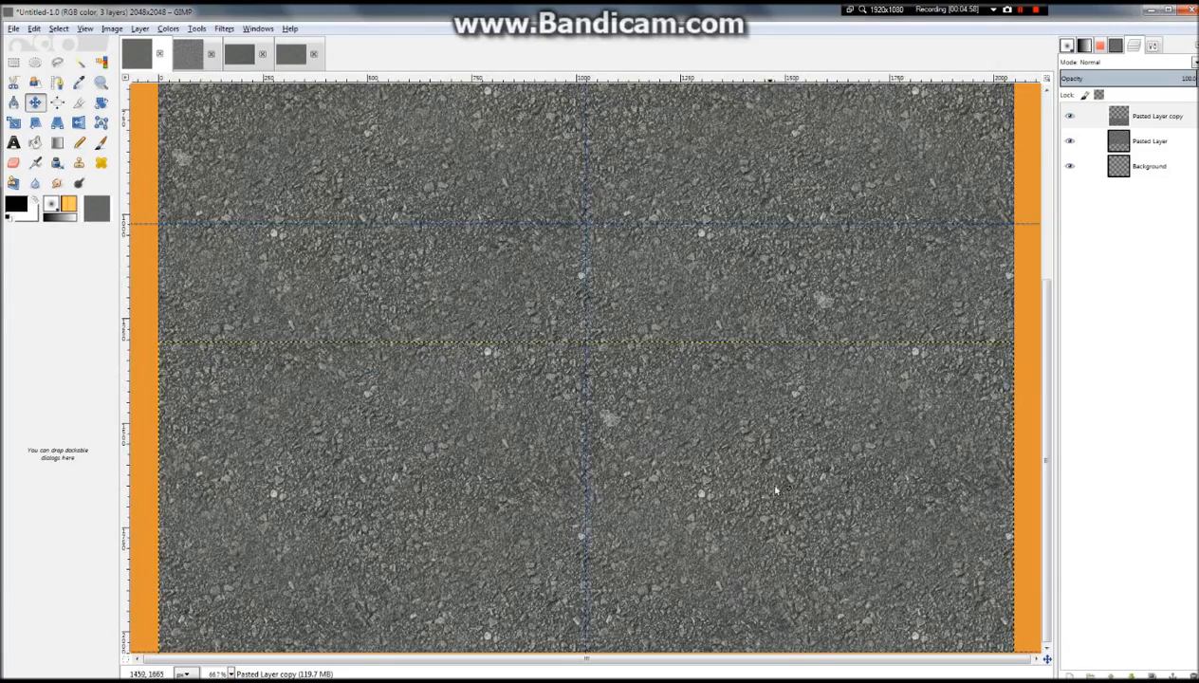
scroll(683, 396, down, 4)
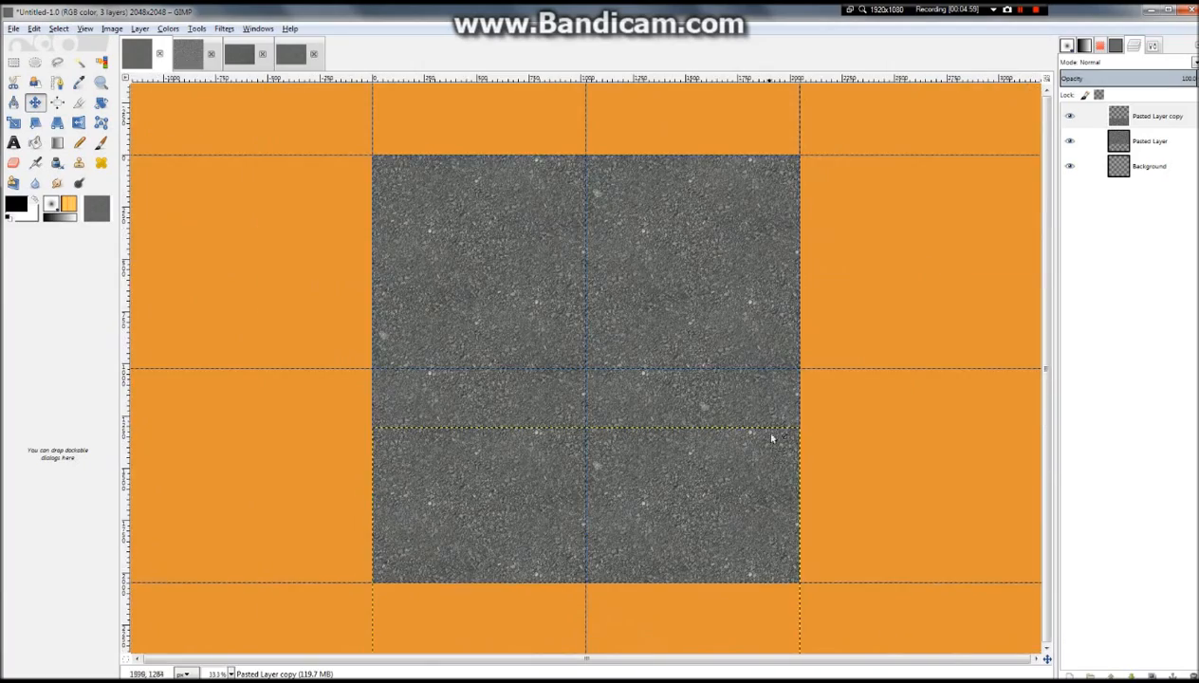
scroll(762, 448, up, 3)
drag(619, 422, 631, 471)
scroll(626, 436, up, 8)
scroll(640, 402, up, 1)
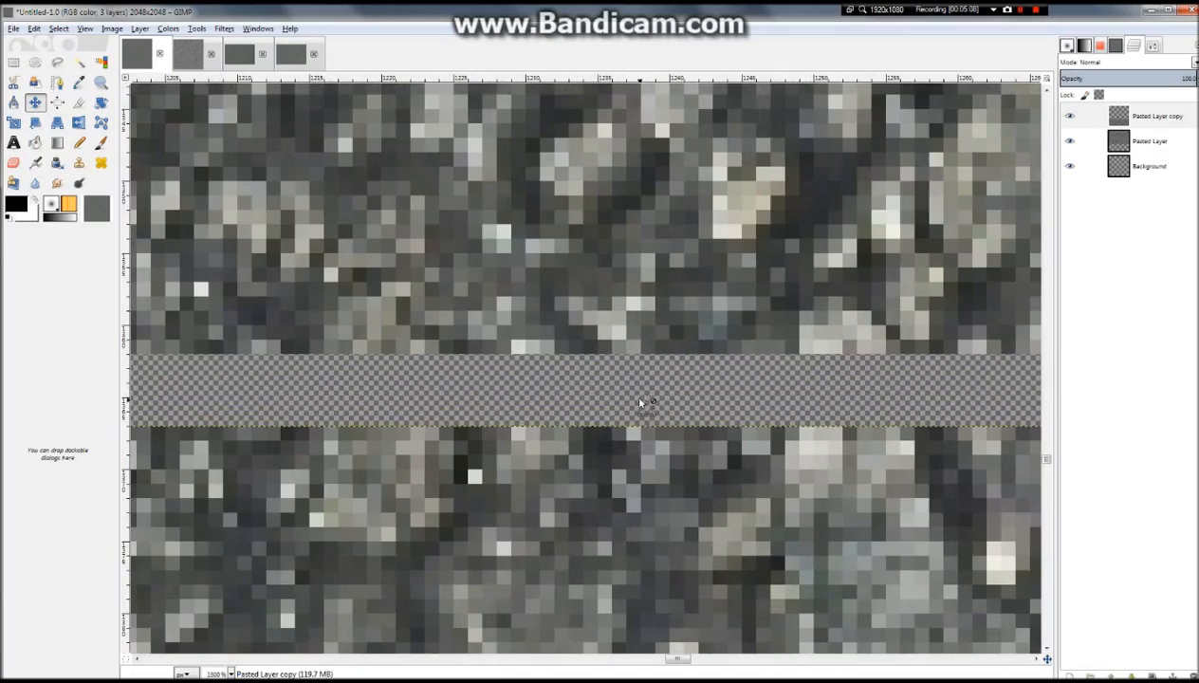
drag(638, 439, 637, 368)
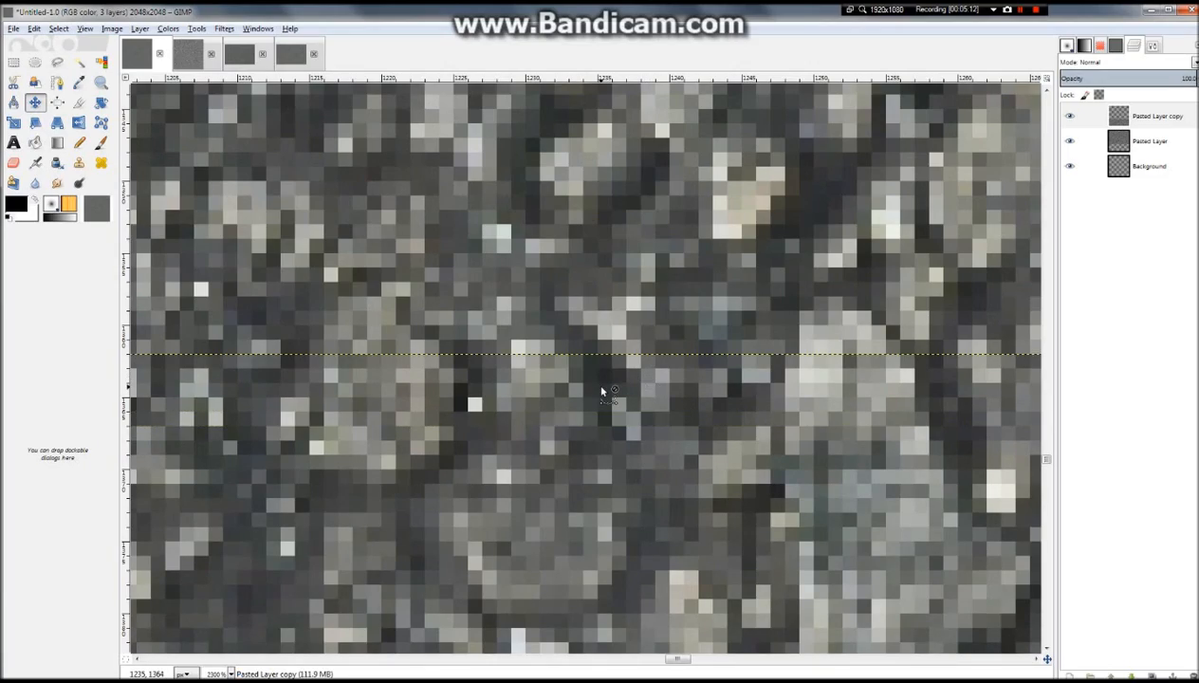
Fit the Pasted Layer copy to the image size, cropping the part that extends below the image
scroll(602, 391, down, 9)
scroll(605, 430, down, 3)
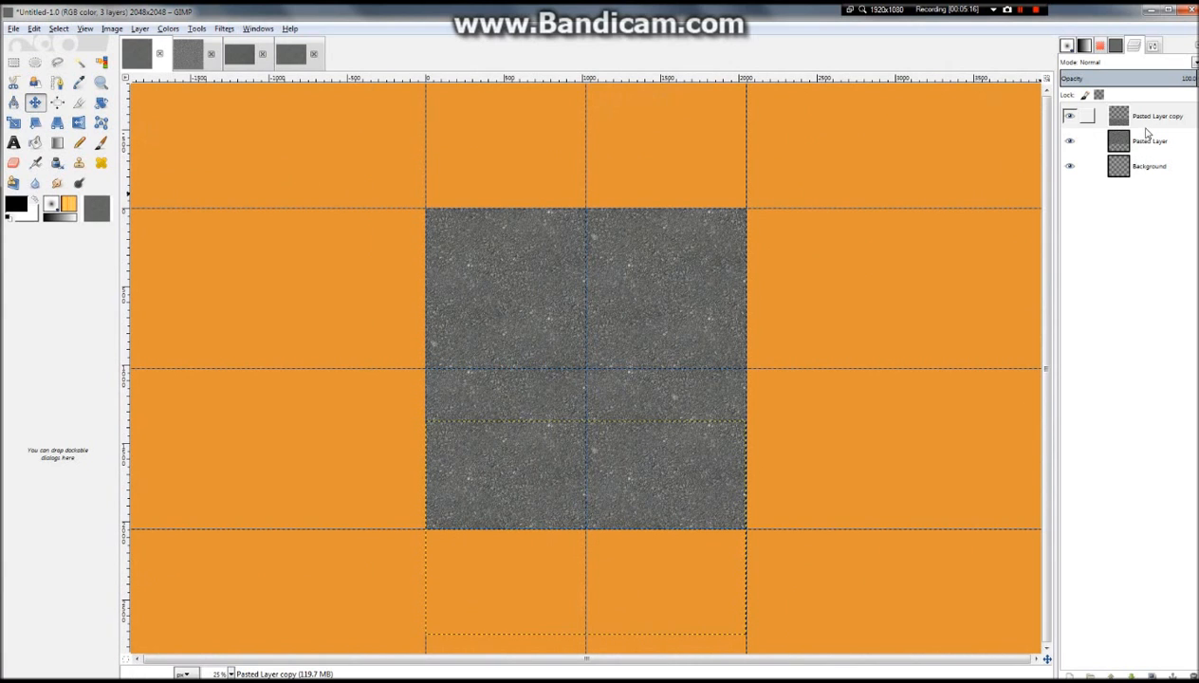
right_click(1146, 132)
click(1119, 269)
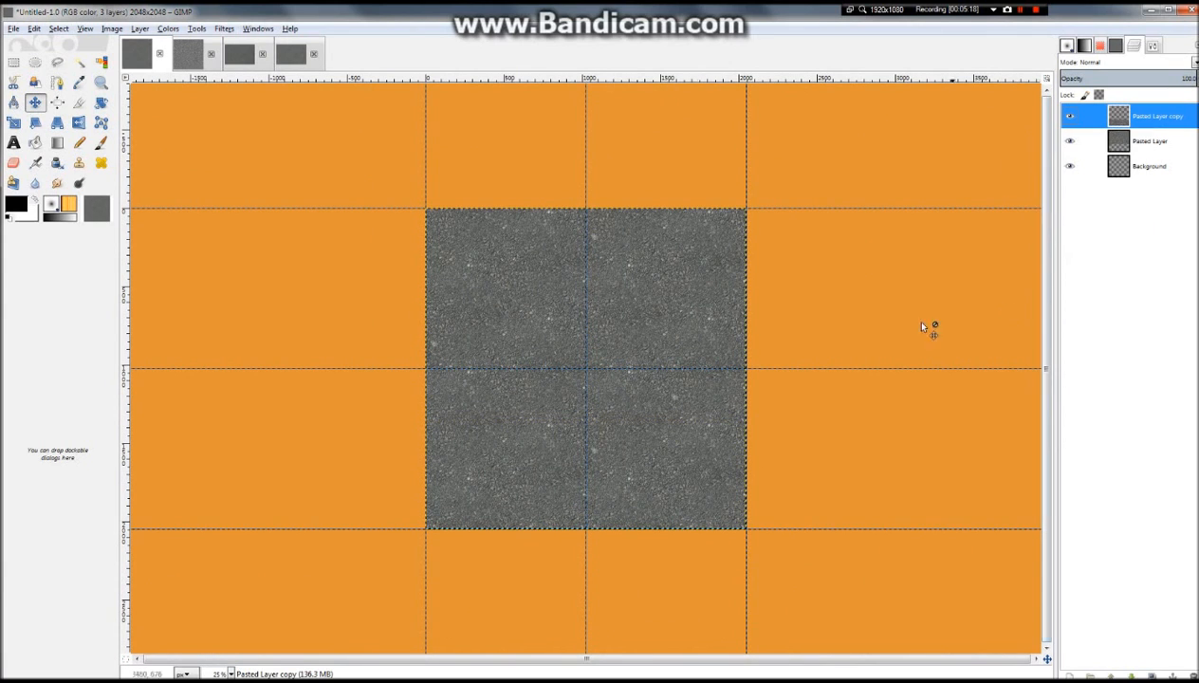
Check the join between the asphalt layers and merge the Pasted Layer copy down into the Pasted Layer
scroll(558, 408, up, 1)
scroll(569, 313, down, 1)
scroll(636, 285, up, 1)
scroll(650, 294, up, 2)
scroll(657, 303, down, 3)
scroll(654, 313, up, 3)
scroll(652, 327, down, 3)
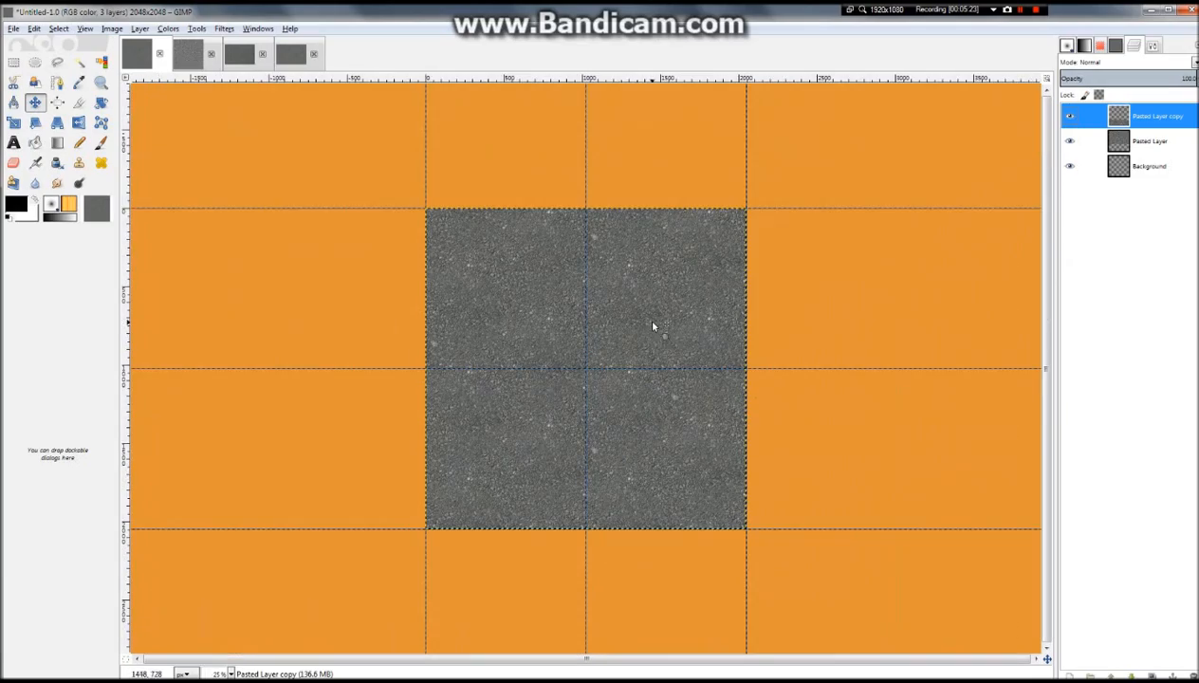
right_click(1103, 117)
click(1038, 206)
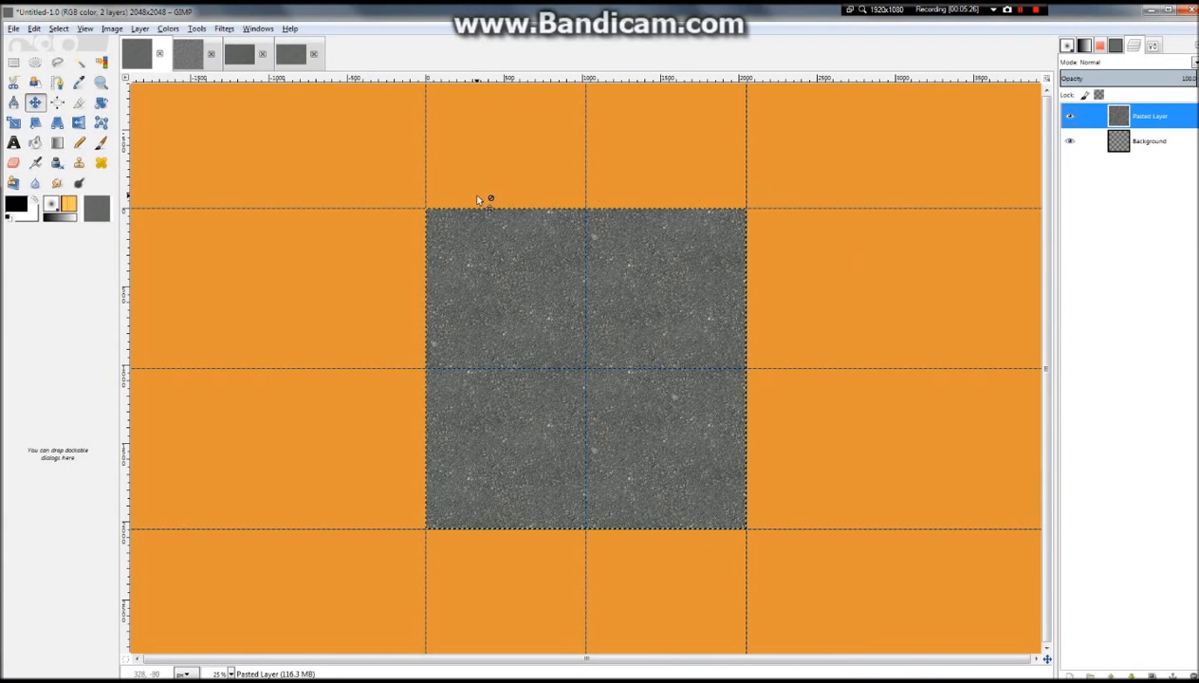
Try the Make Seamless filter on the merged asphalt layer and inspect the texture up close
click(220, 29)
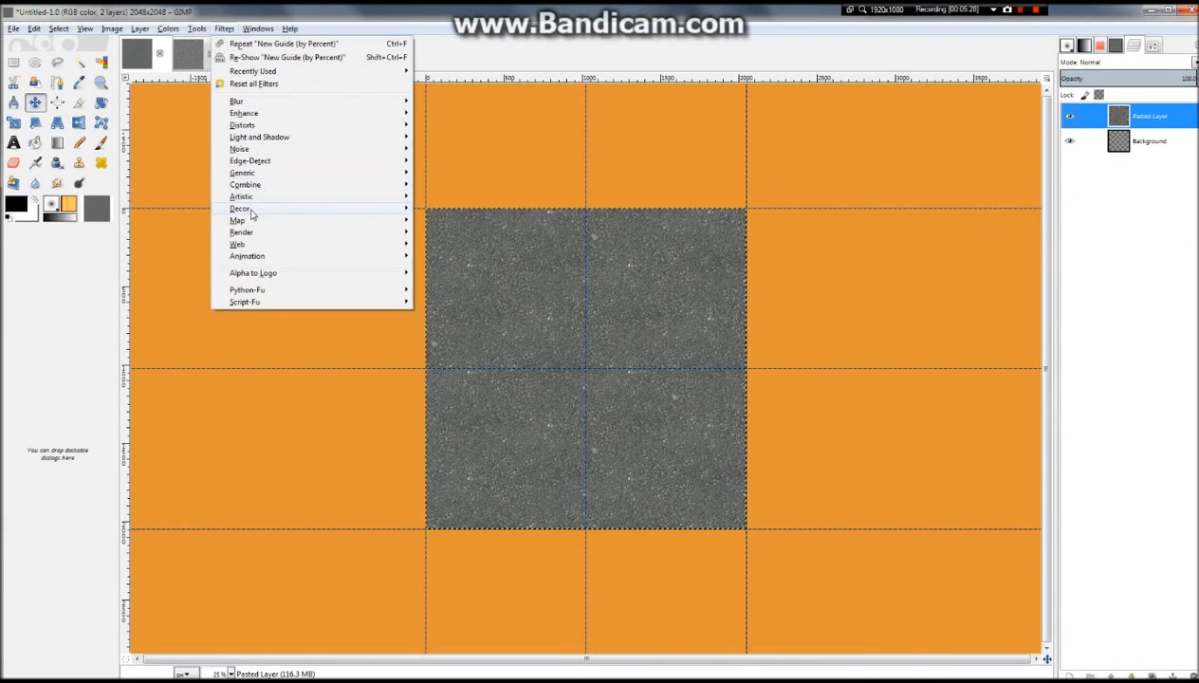
mouse_move(242, 220)
click(476, 262)
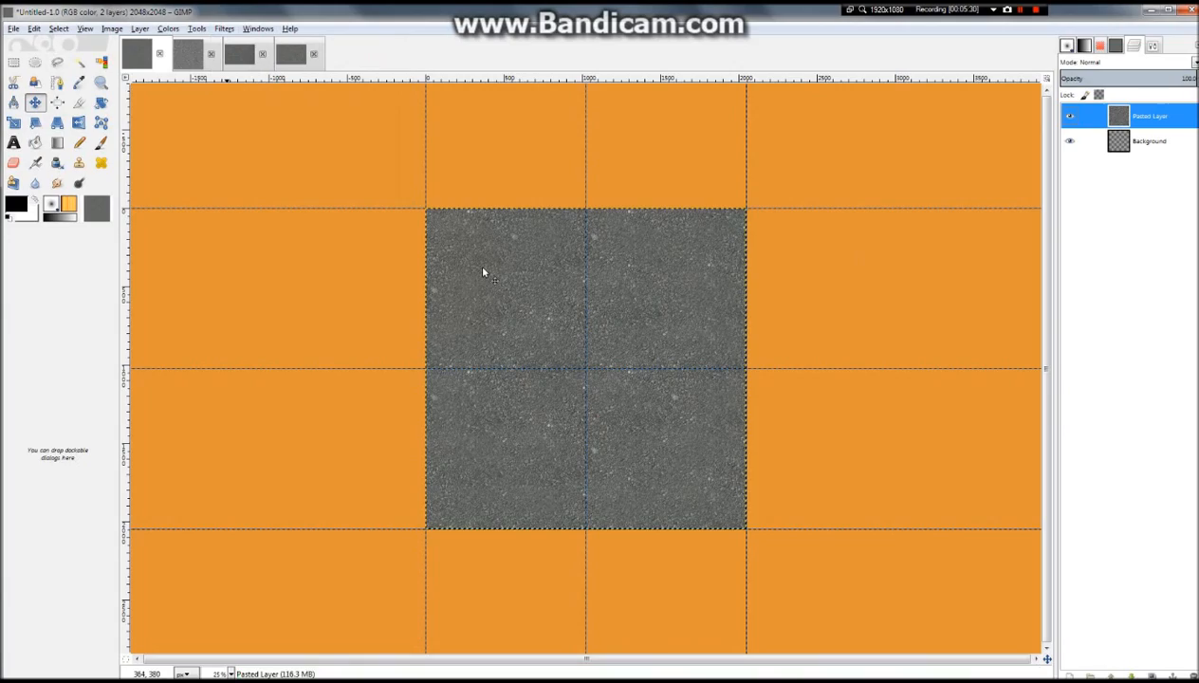
scroll(501, 278, up, 4)
scroll(503, 281, down, 3)
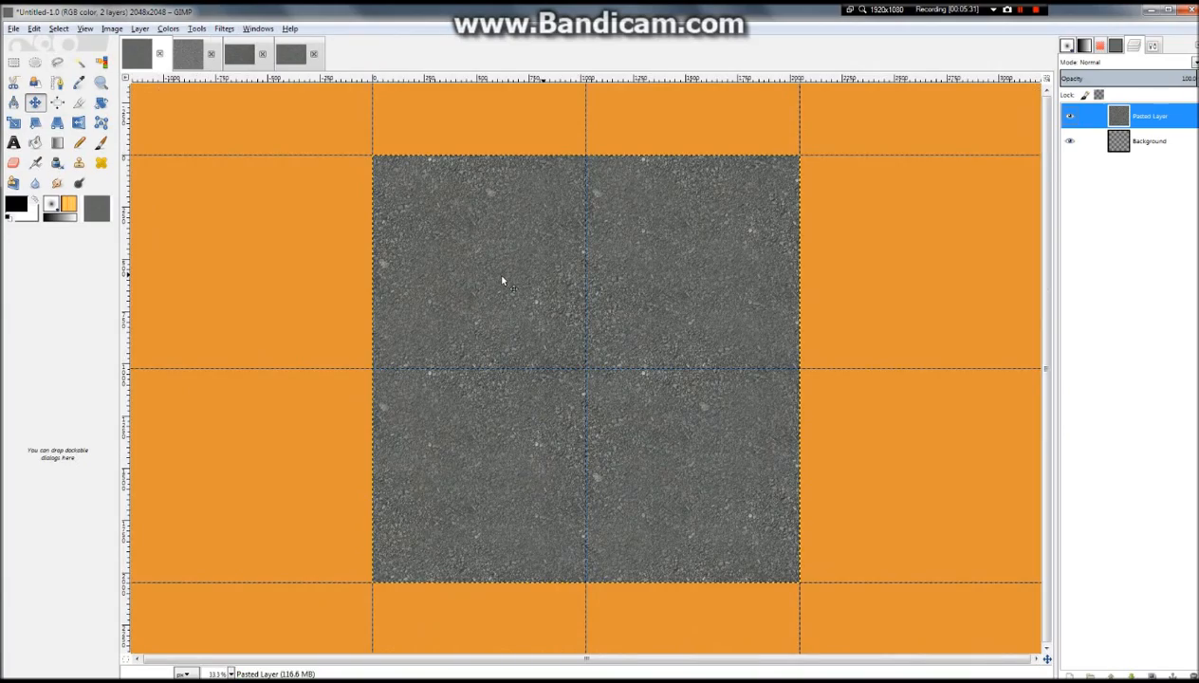
scroll(502, 280, up, 3)
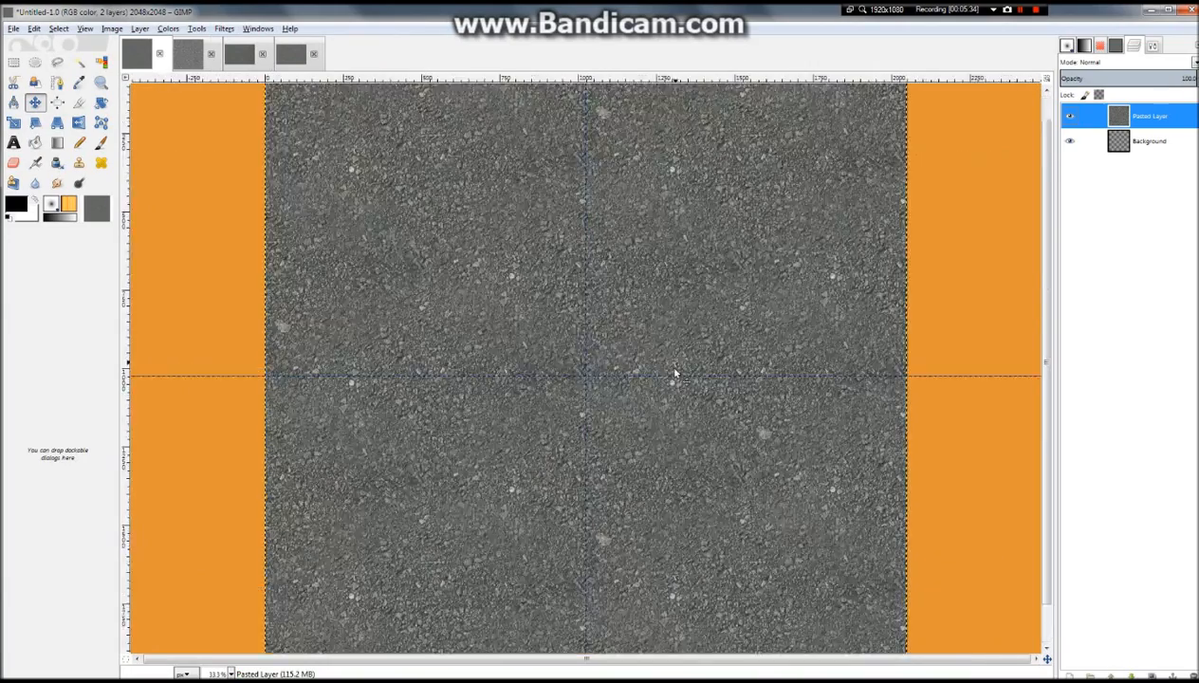
scroll(675, 372, down, 3)
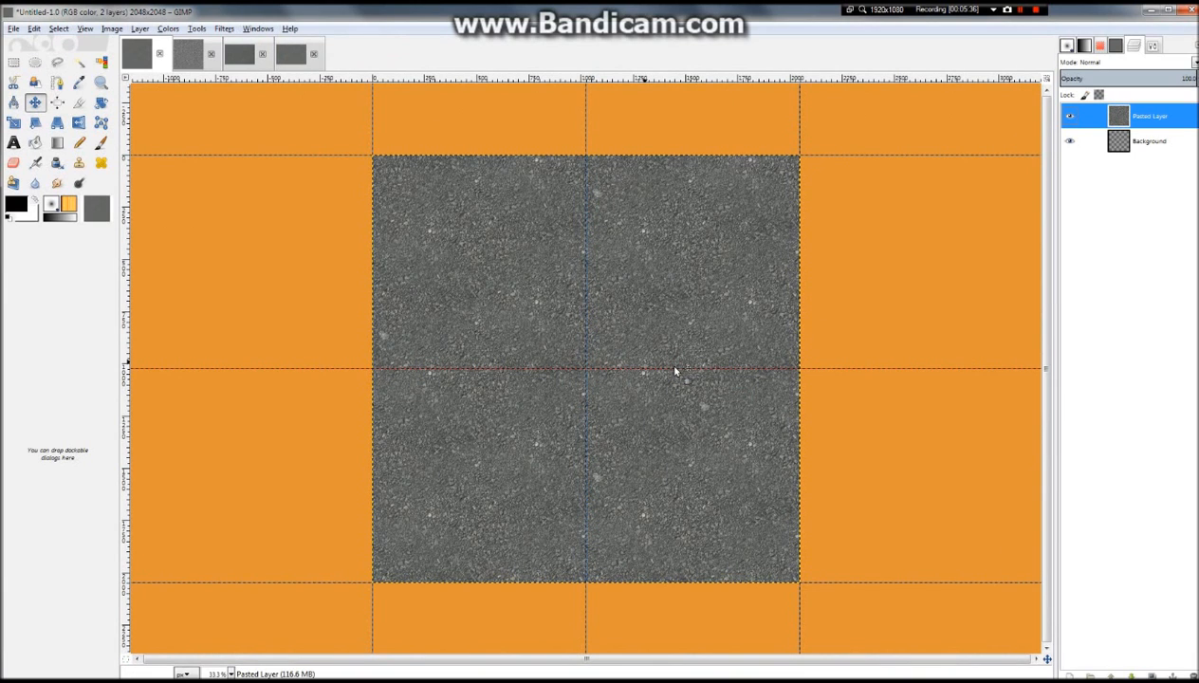
Try the Small Tiles filter on the merged asphalt layer to test how the texture repeats
click(225, 30)
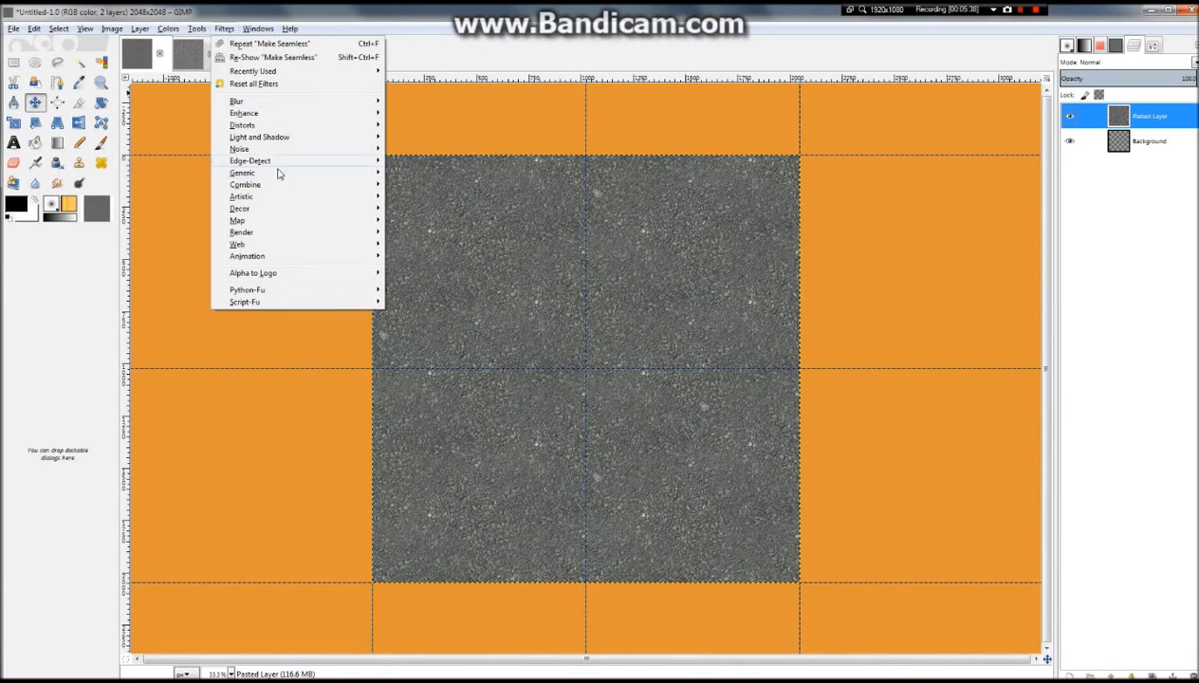
mouse_move(279, 224)
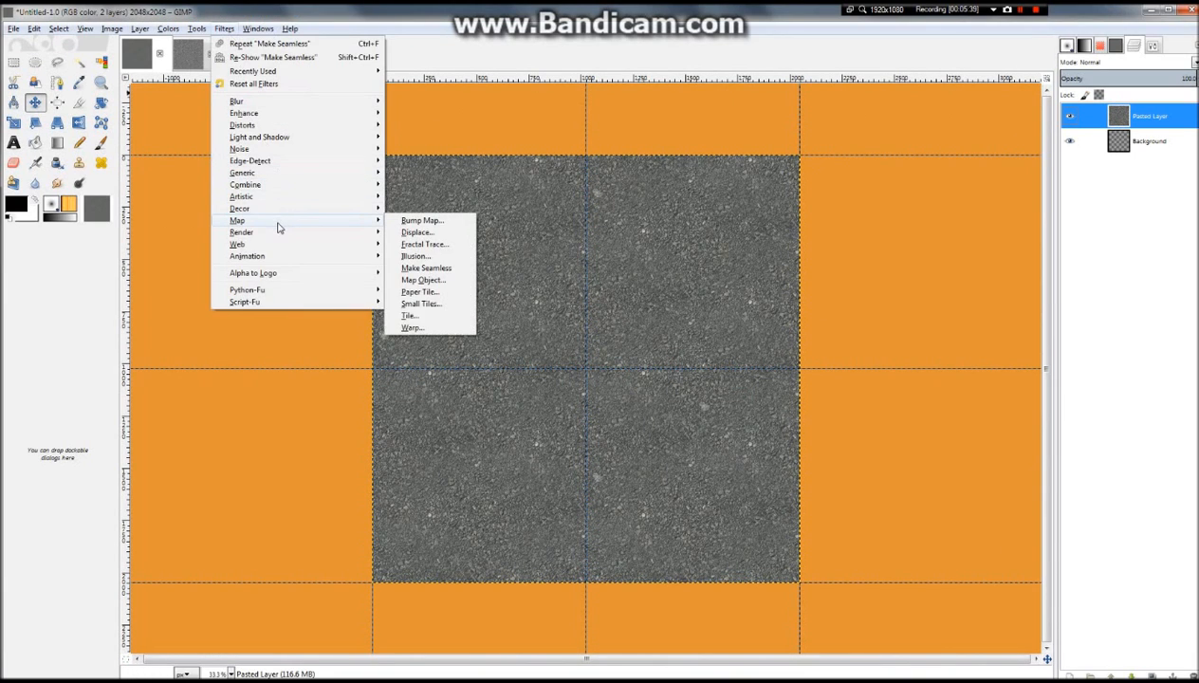
click(423, 304)
click(194, 231)
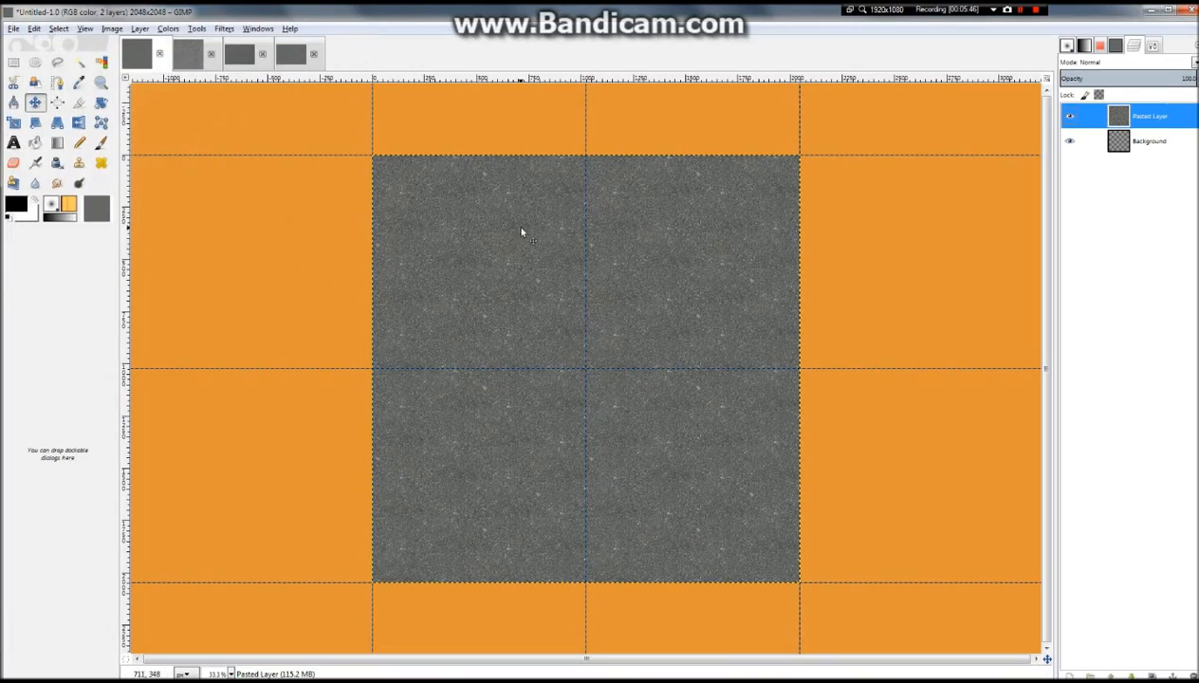
Examine the tiled asphalt texture at several magnifications for visible seams and repeating patterns
scroll(589, 306, up, 3)
scroll(589, 307, down, 3)
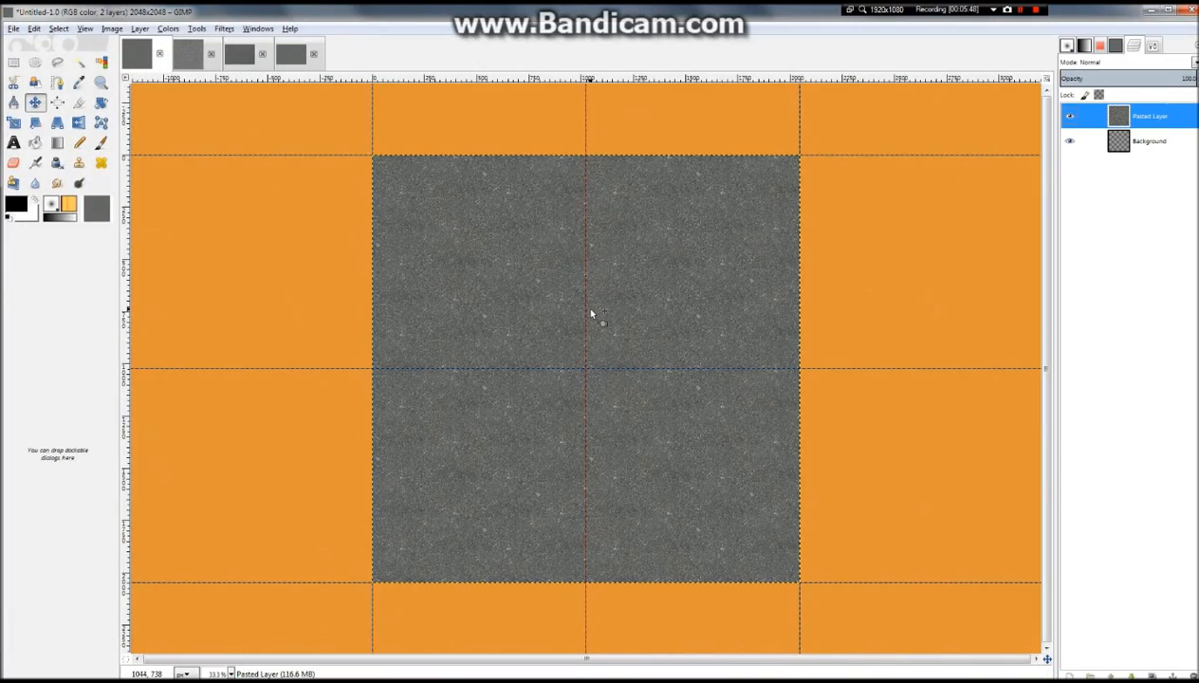
scroll(590, 314, down, 3)
scroll(597, 391, up, 7)
scroll(636, 437, down, 5)
scroll(517, 437, up, 2)
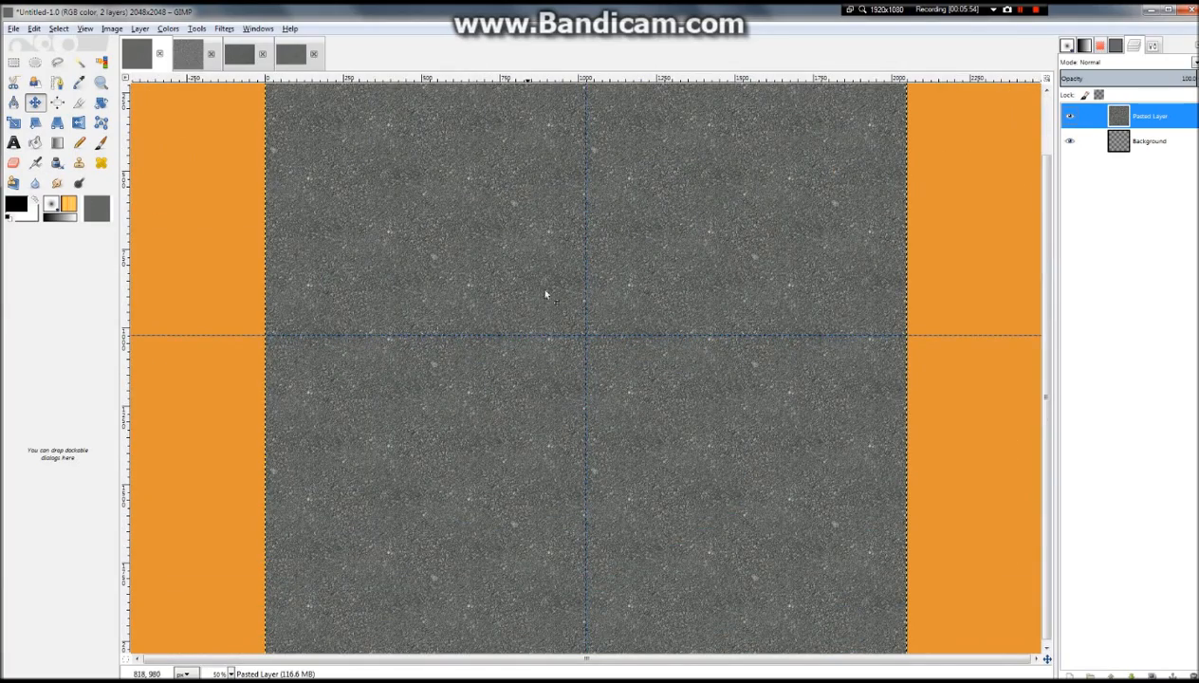
scroll(537, 223, up, 3)
scroll(537, 223, down, 2)
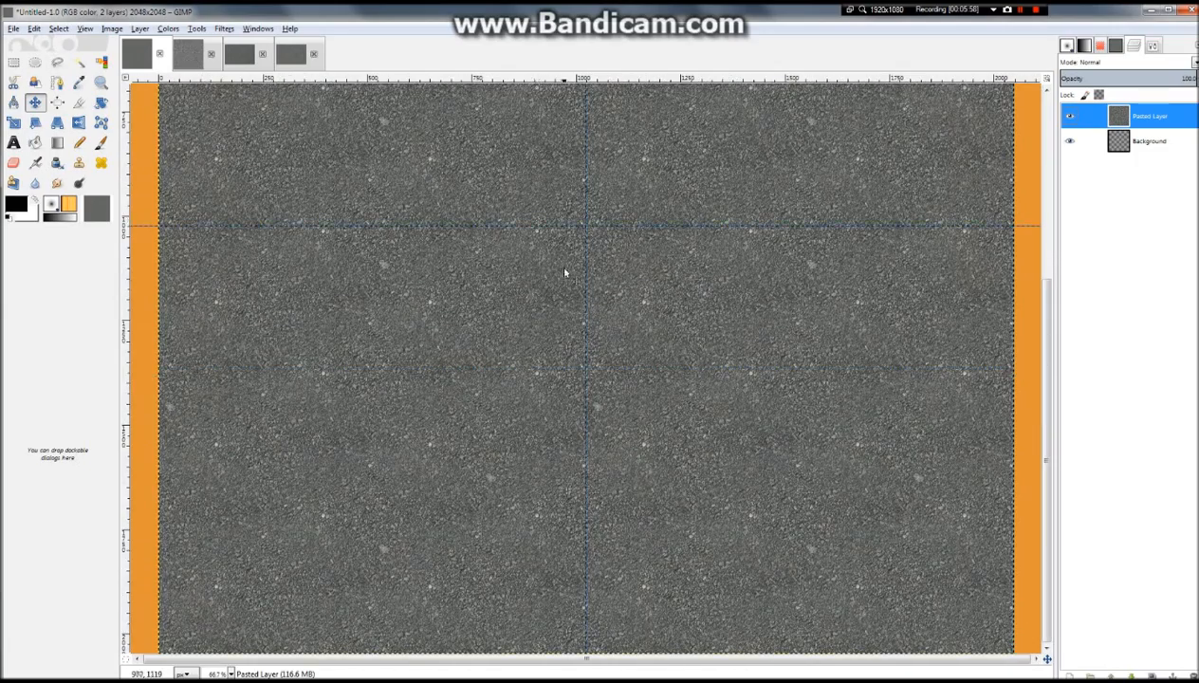
scroll(564, 273, down, 1)
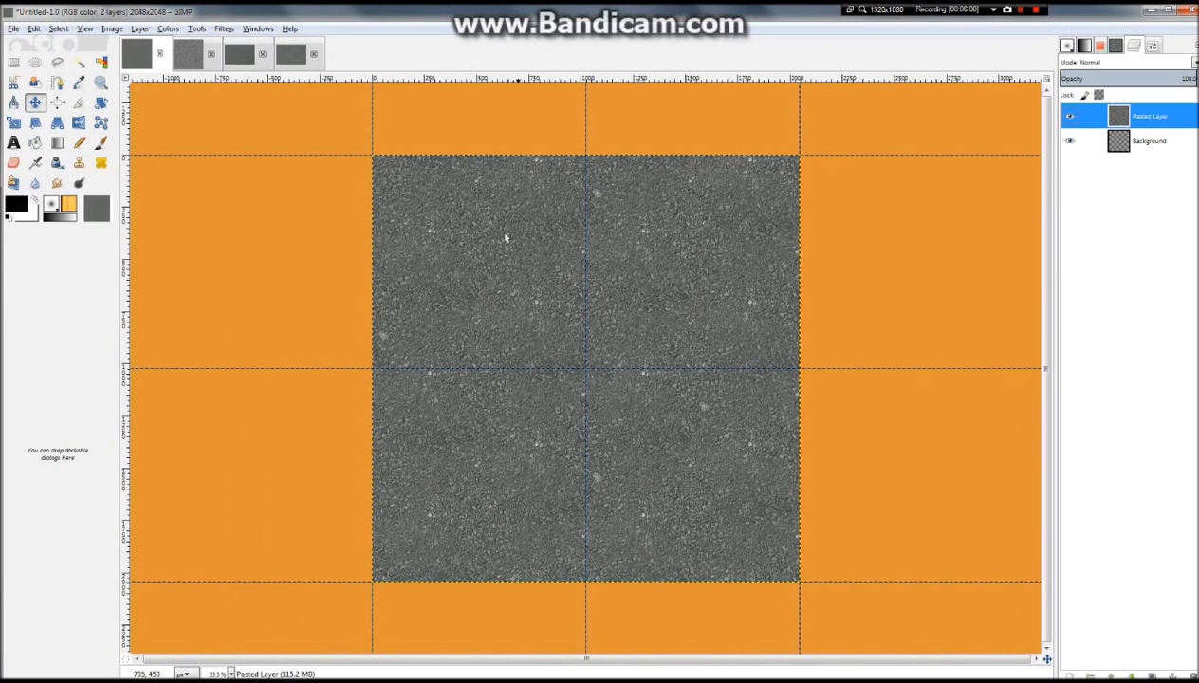
Switch to the 1024x681 asphalt image and set its top asphalt layer's opacity to about 44
click(236, 58)
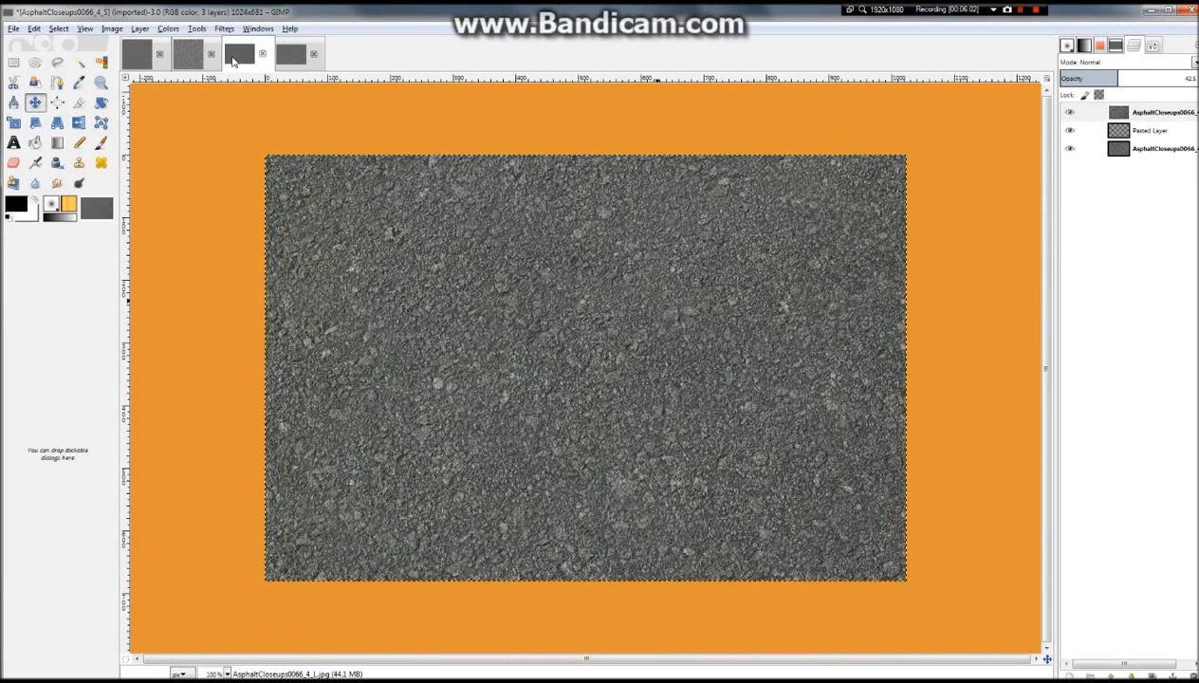
drag(1126, 78, 1131, 79)
drag(1132, 79, 1145, 79)
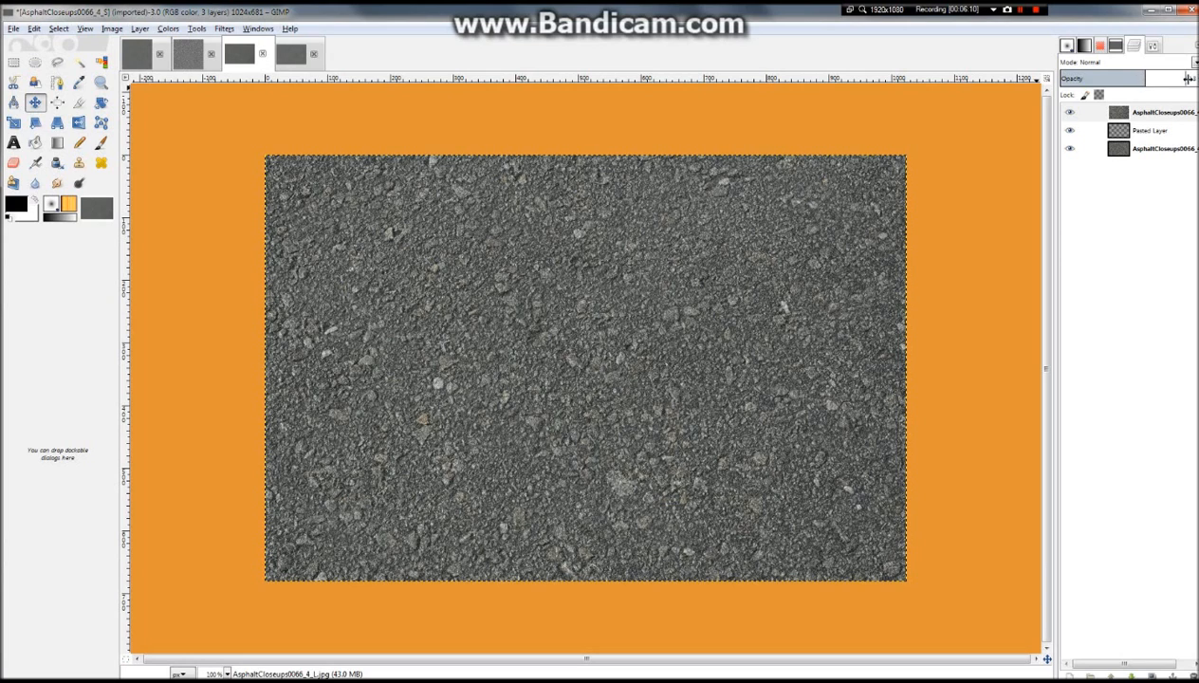
click(1156, 112)
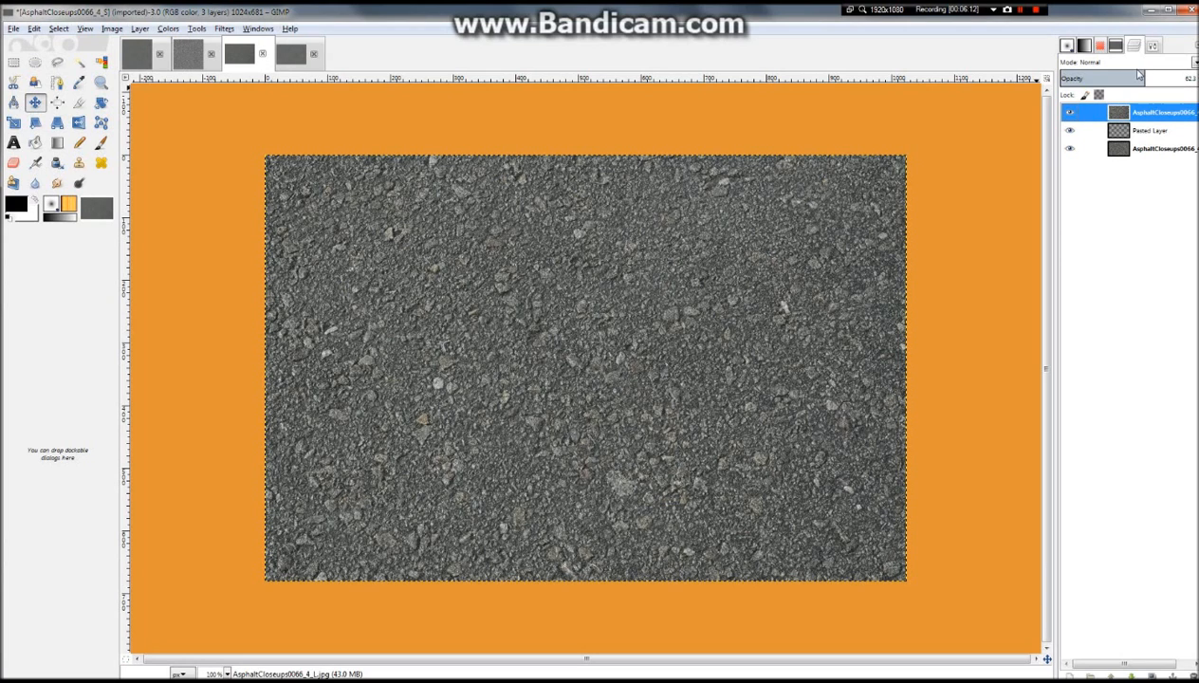
mouse_move(1116, 80)
mouse_down()
mouse_move(1065, 77)
mouse_move(1135, 79)
mouse_move(1121, 79)
mouse_up()
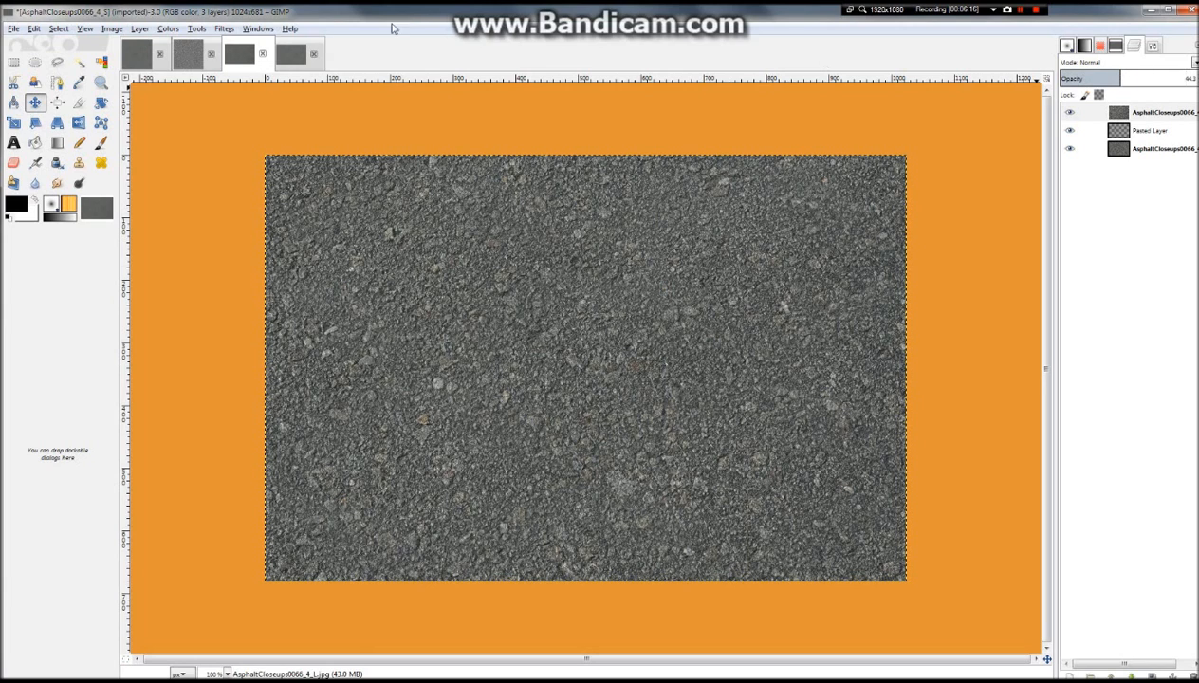
In the 3008x2000 asphalt image, set the top AsphaltCloseups0121 layer's opacity to about 35 and copy the layer
click(277, 59)
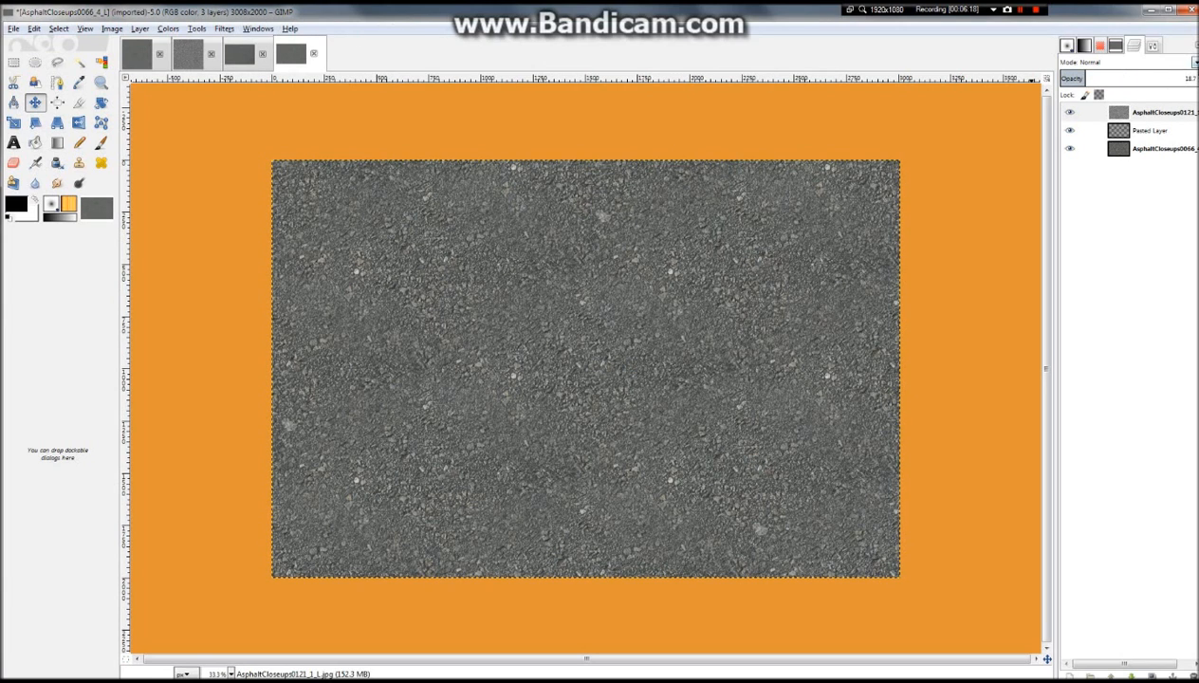
drag(1092, 75, 1100, 78)
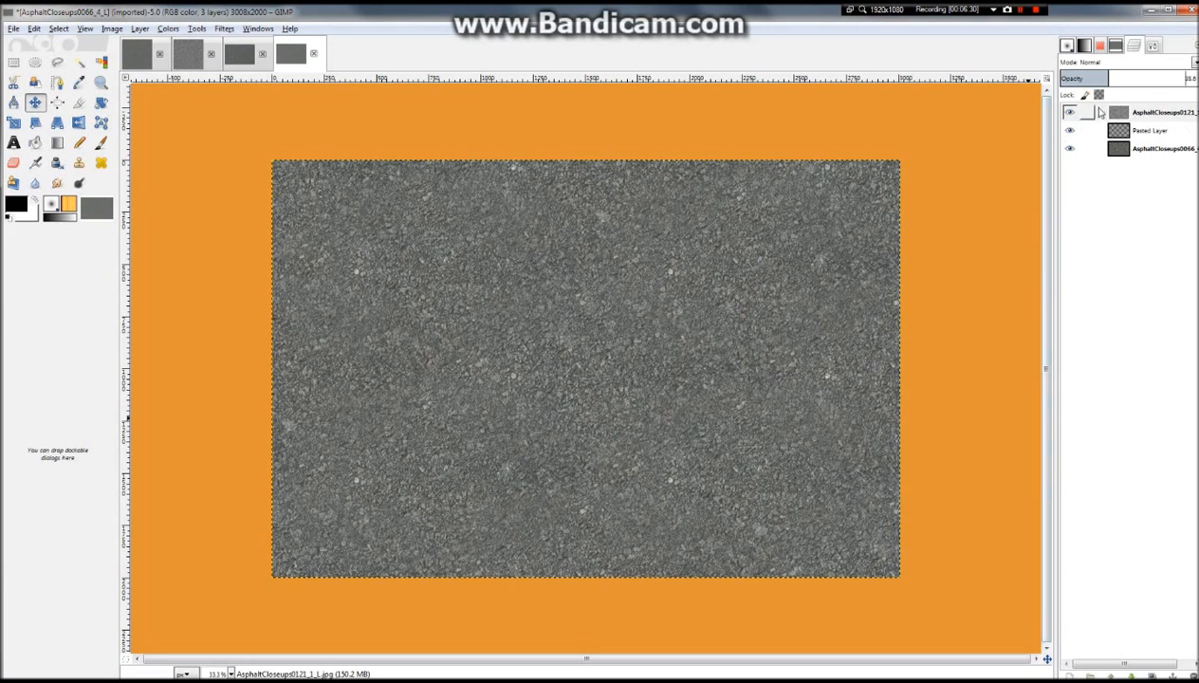
click(33, 28)
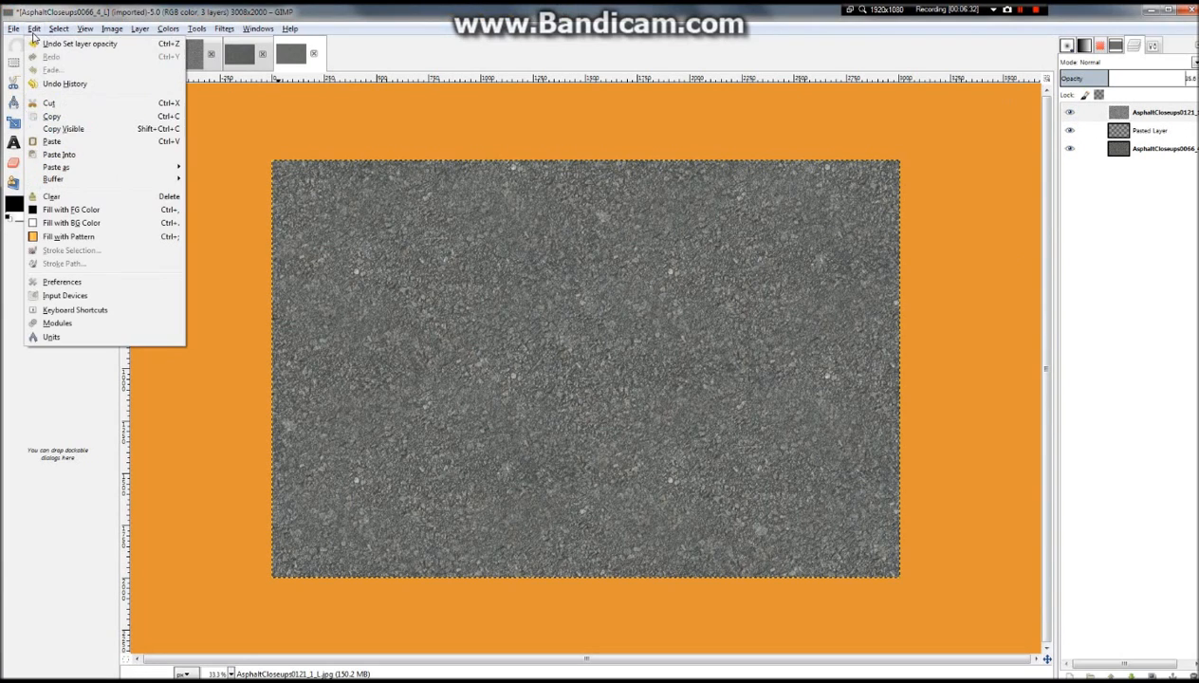
click(57, 117)
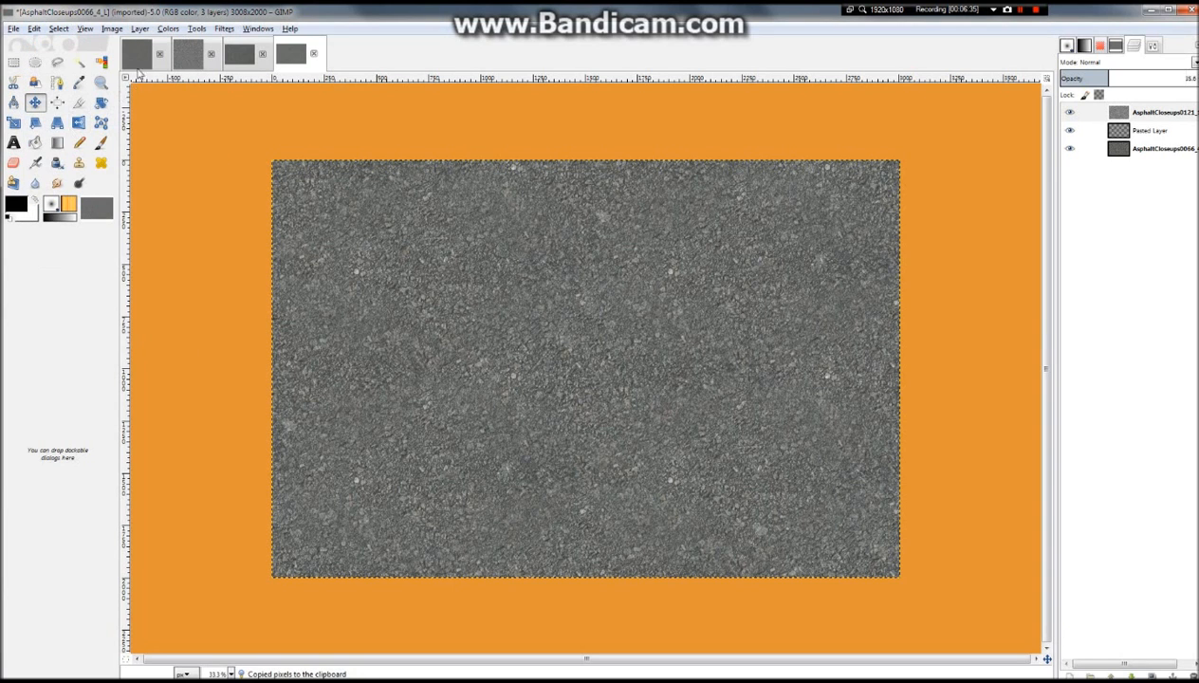
Paste the copied asphalt into the 2048x2048 image above the Pasted Layer and turn the floating selection into a new layer
click(199, 54)
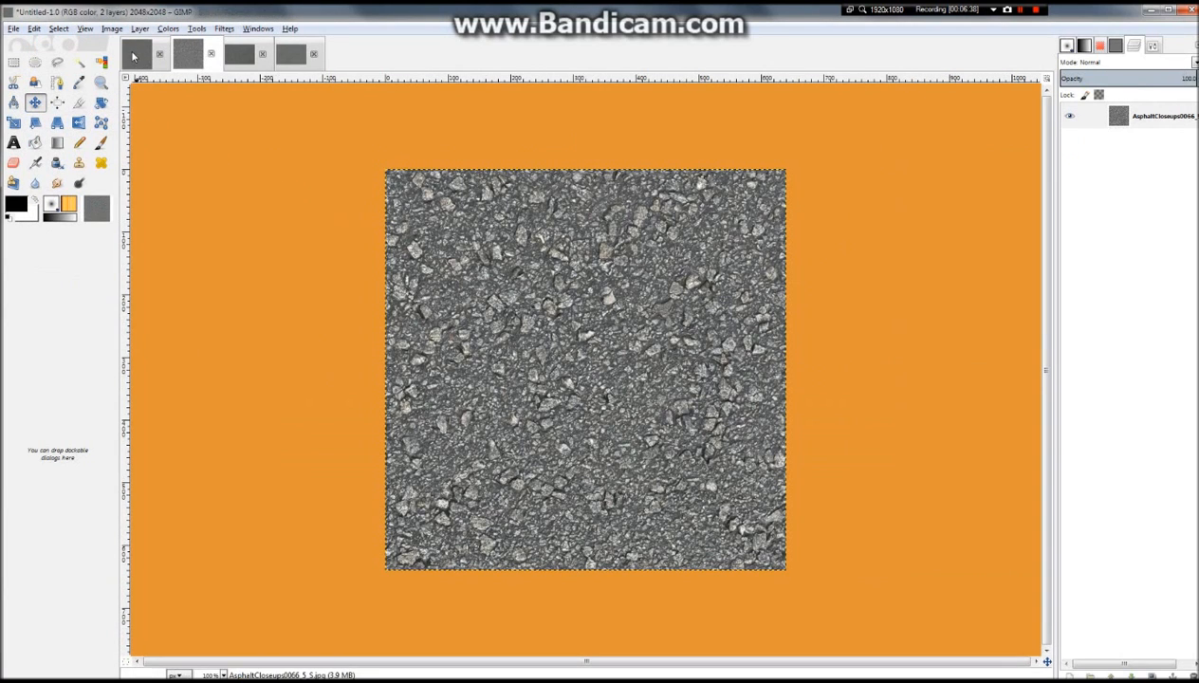
click(137, 54)
click(1160, 115)
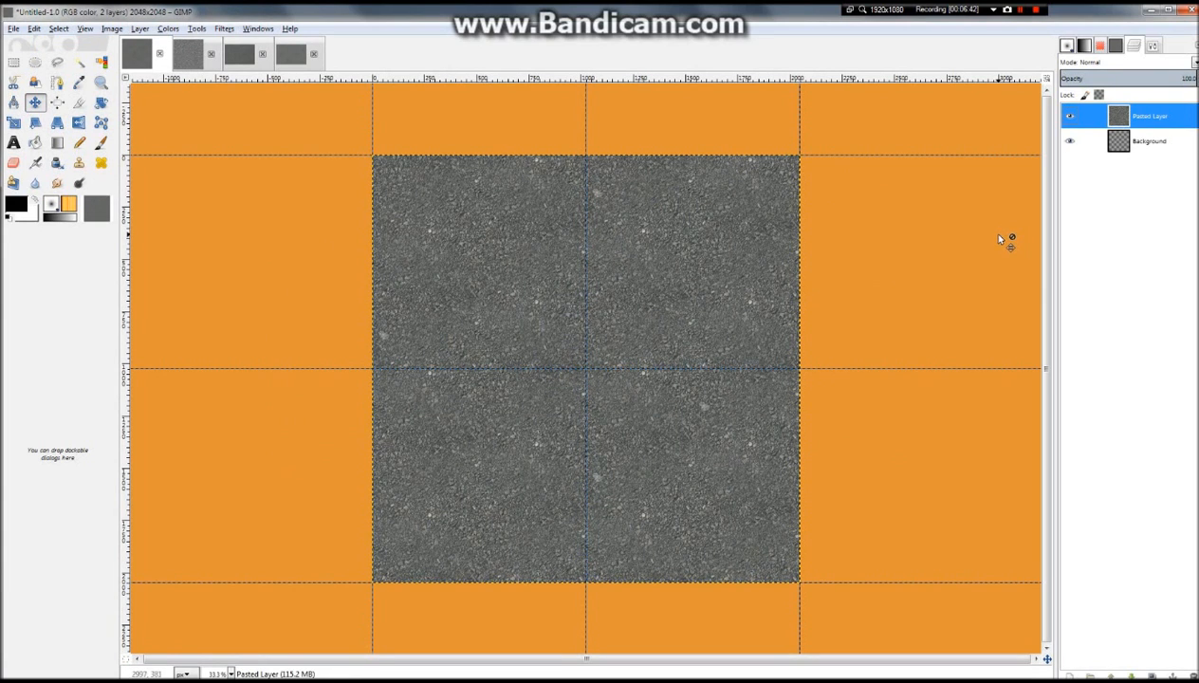
key(ctrl+v)
right_click(1132, 133)
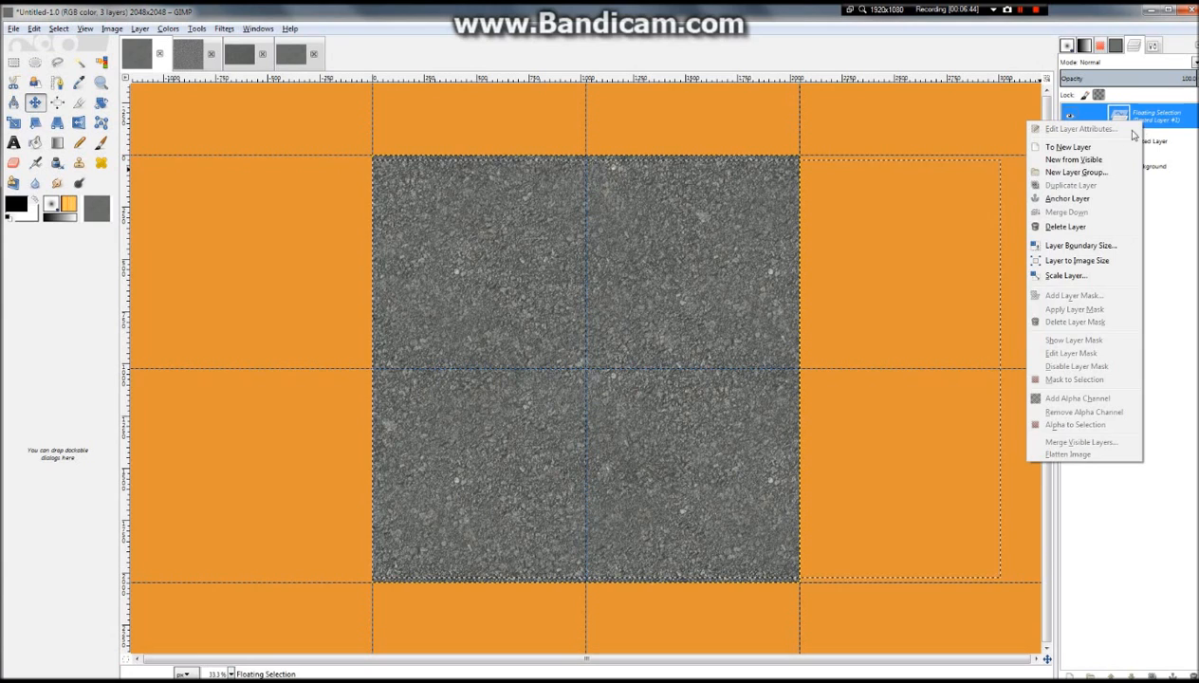
click(1068, 147)
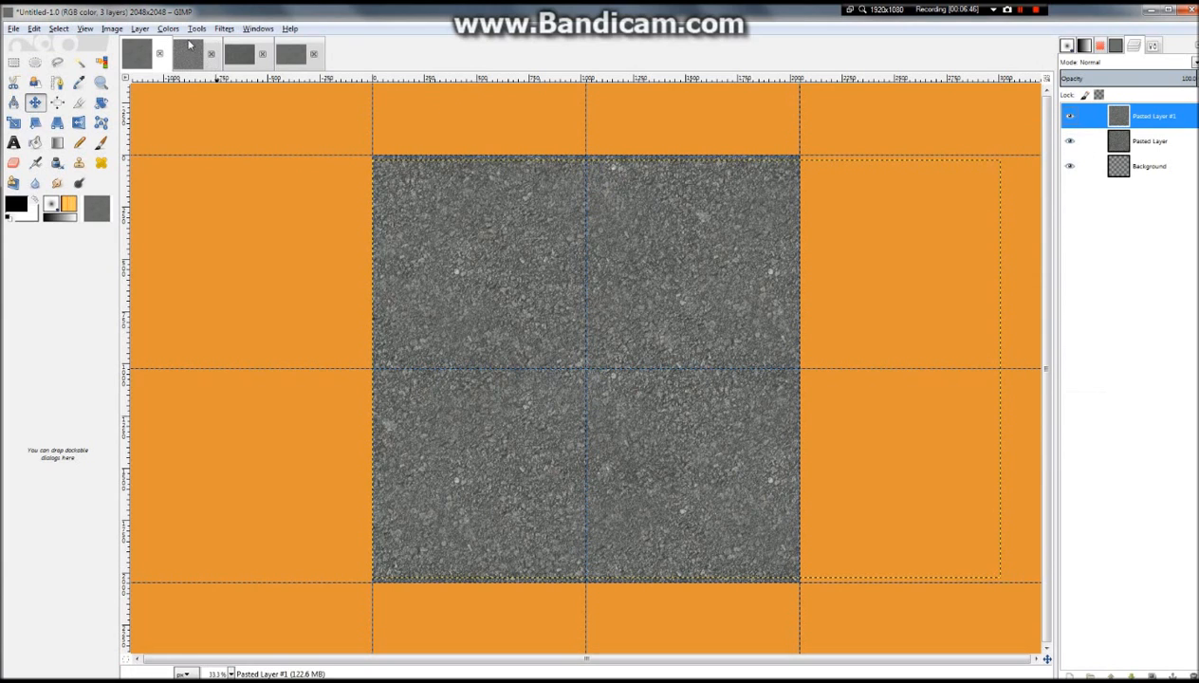
Scale Pasted Layer #1 to a width of 2048 and align it with the upper-left corner of the image
right_click(1112, 115)
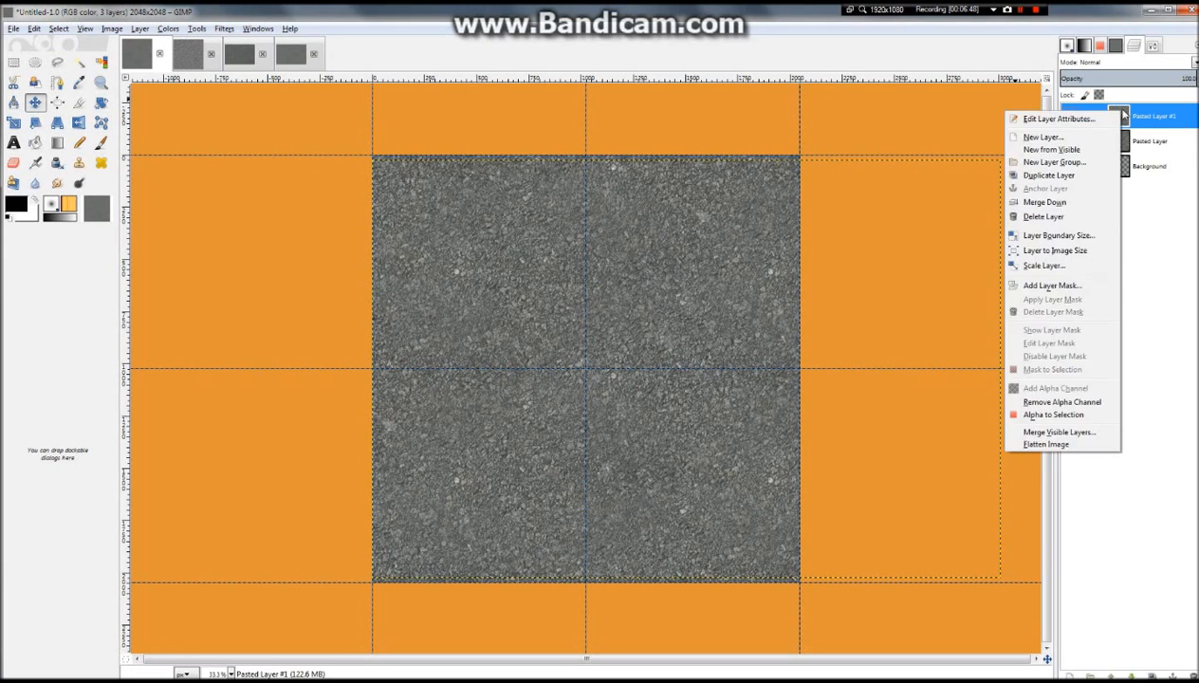
click(1044, 266)
text(2048)
click(179, 180)
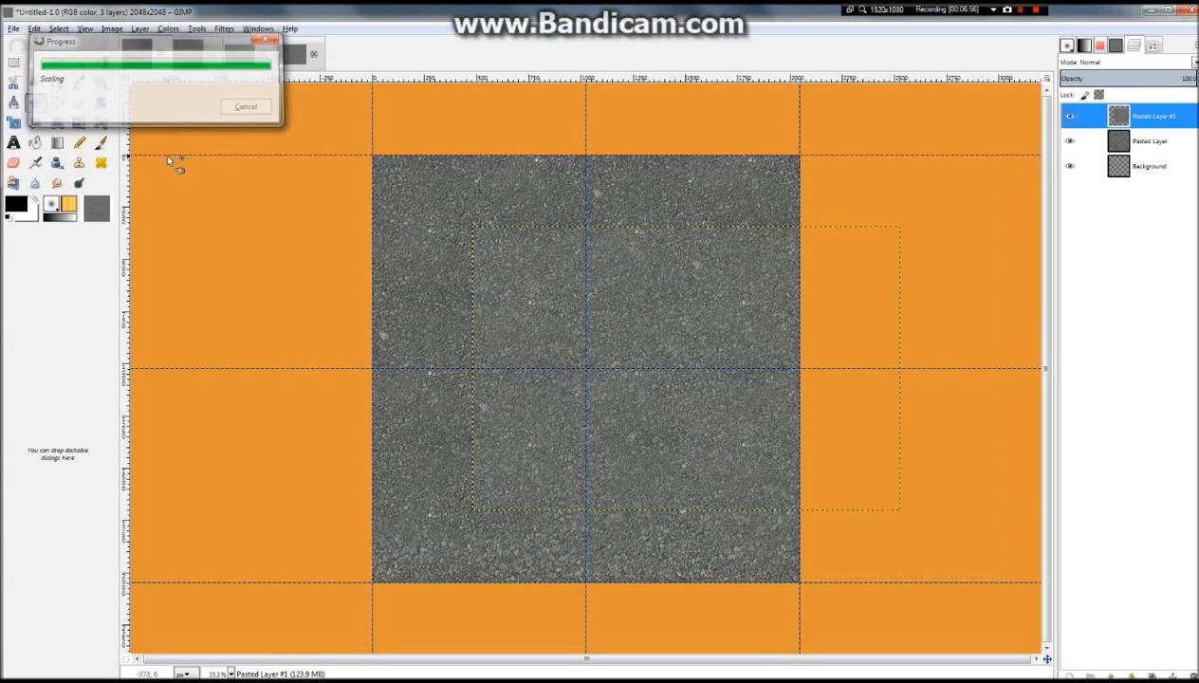
drag(506, 300, 406, 226)
Duplicate Pasted Layer #1 and move the copy down so it continues below the original's lower edge
key(ctrl+shift+d)
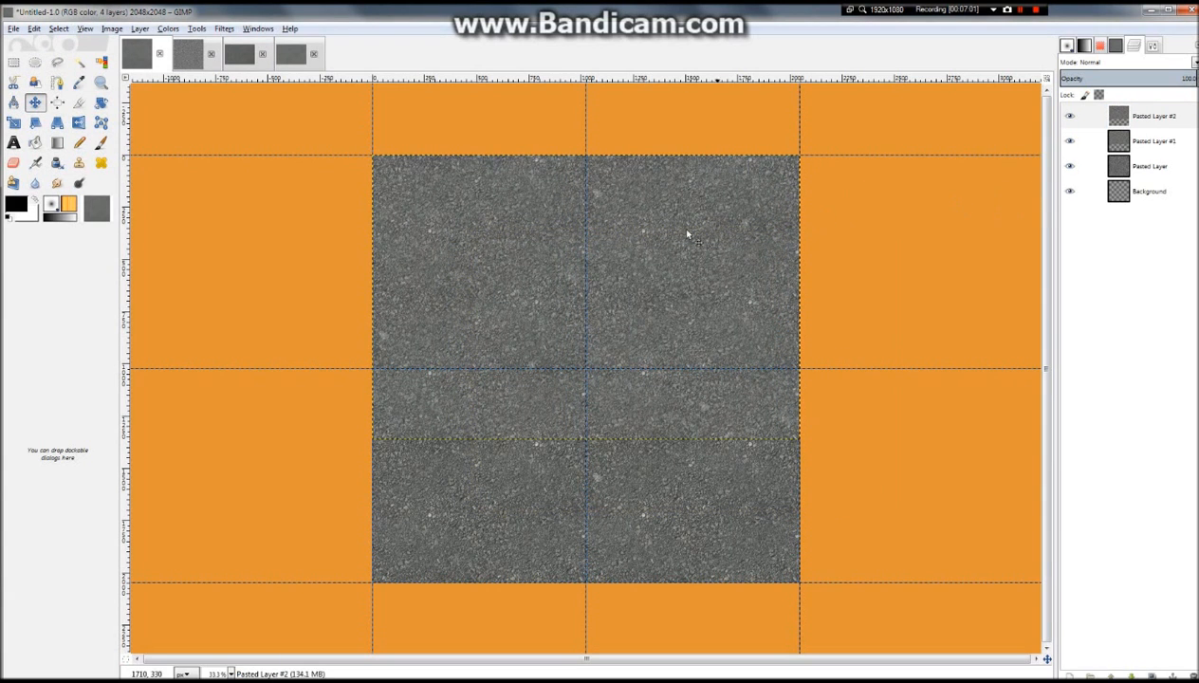
drag(677, 236, 668, 518)
scroll(771, 432, up, 7)
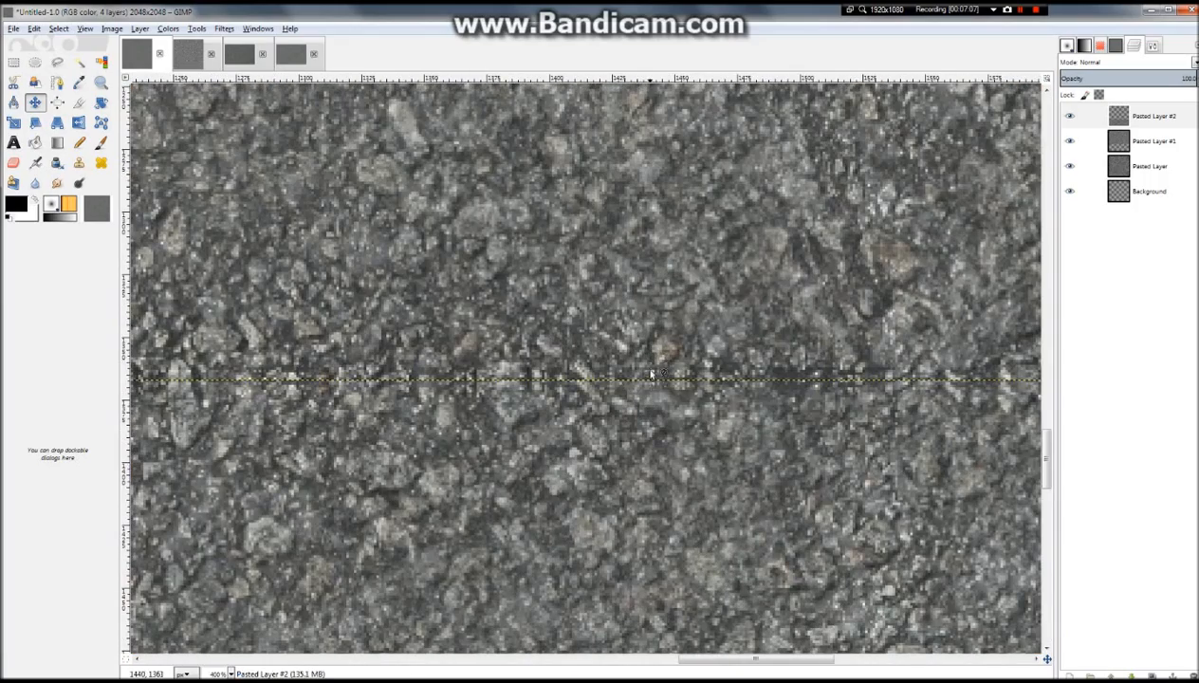
Set the Pasted Layer's opacity to 0 and move Pasted Layer #2 up to close the gap below Pasted Layer #1
click(1153, 166)
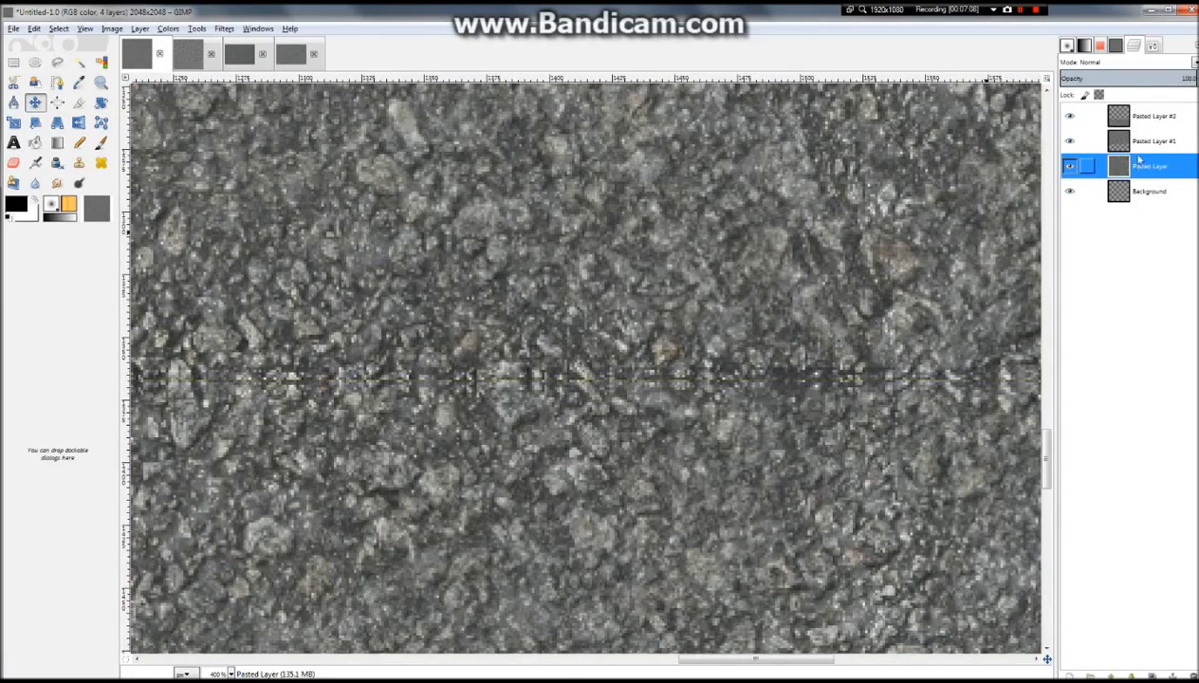
drag(1133, 77, 1032, 77)
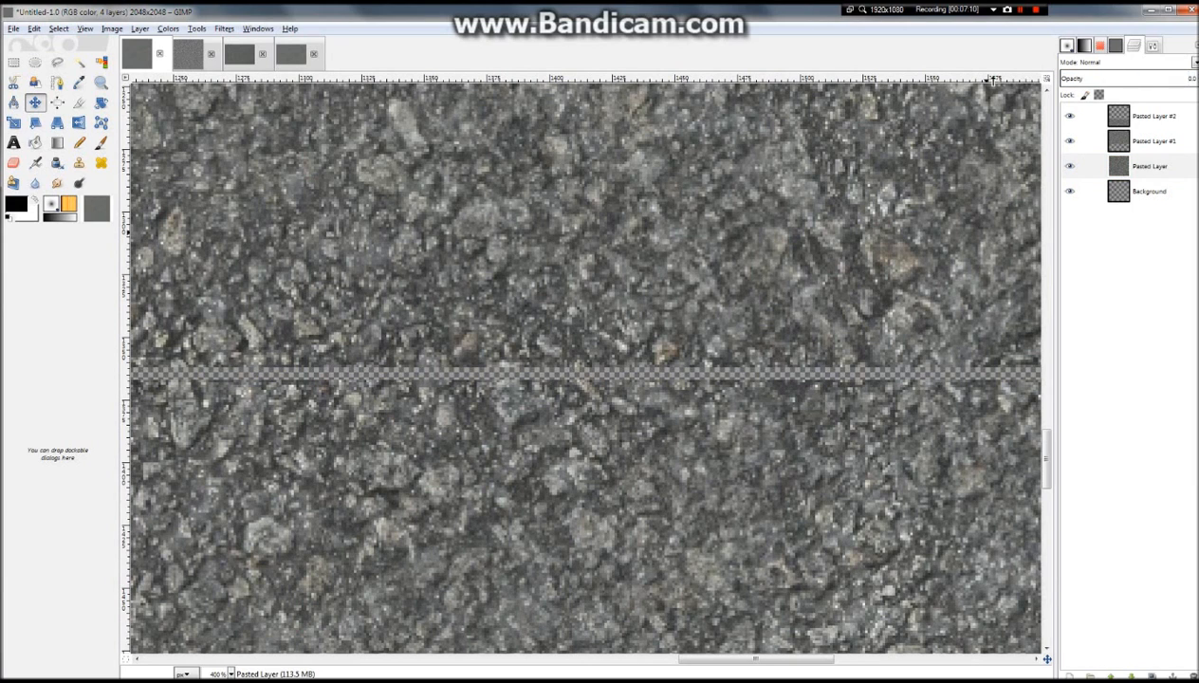
click(1152, 115)
scroll(711, 399, up, 2)
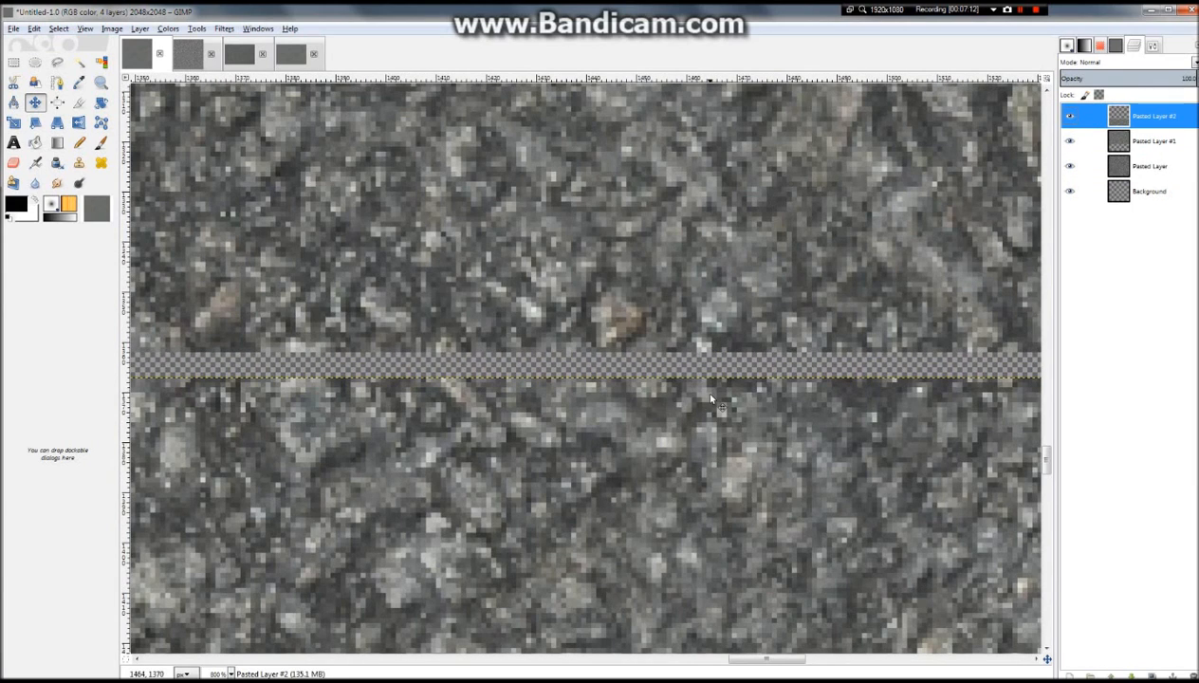
drag(710, 397, 708, 385)
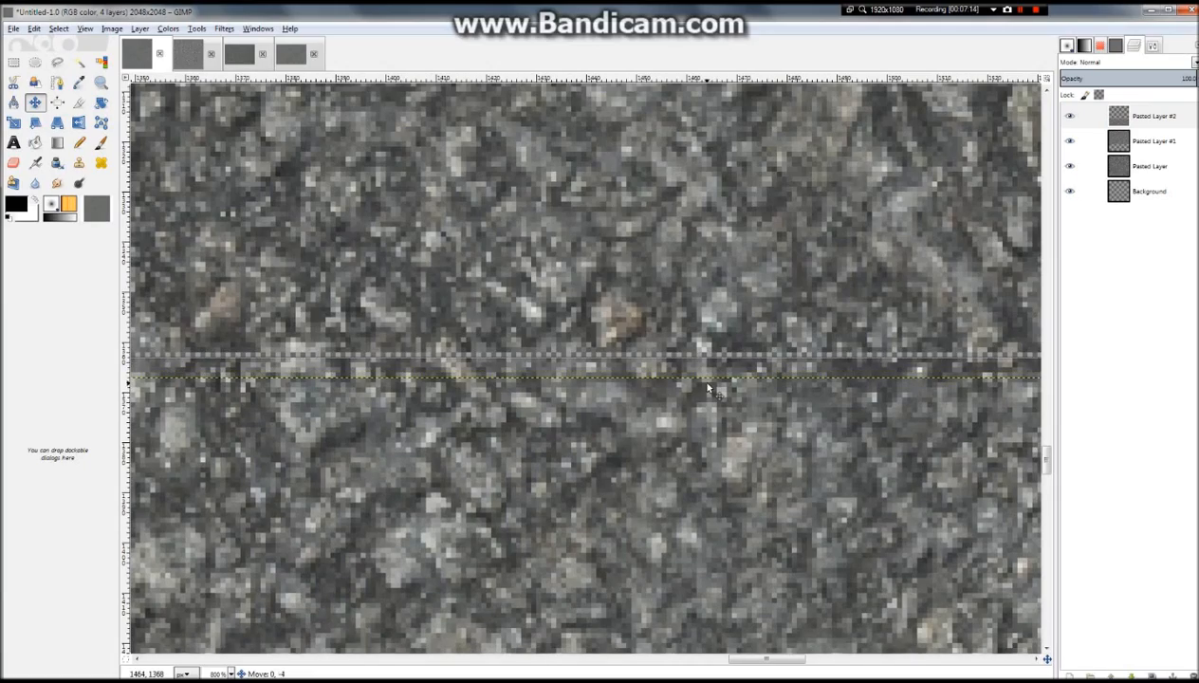
scroll(708, 385, down, 5)
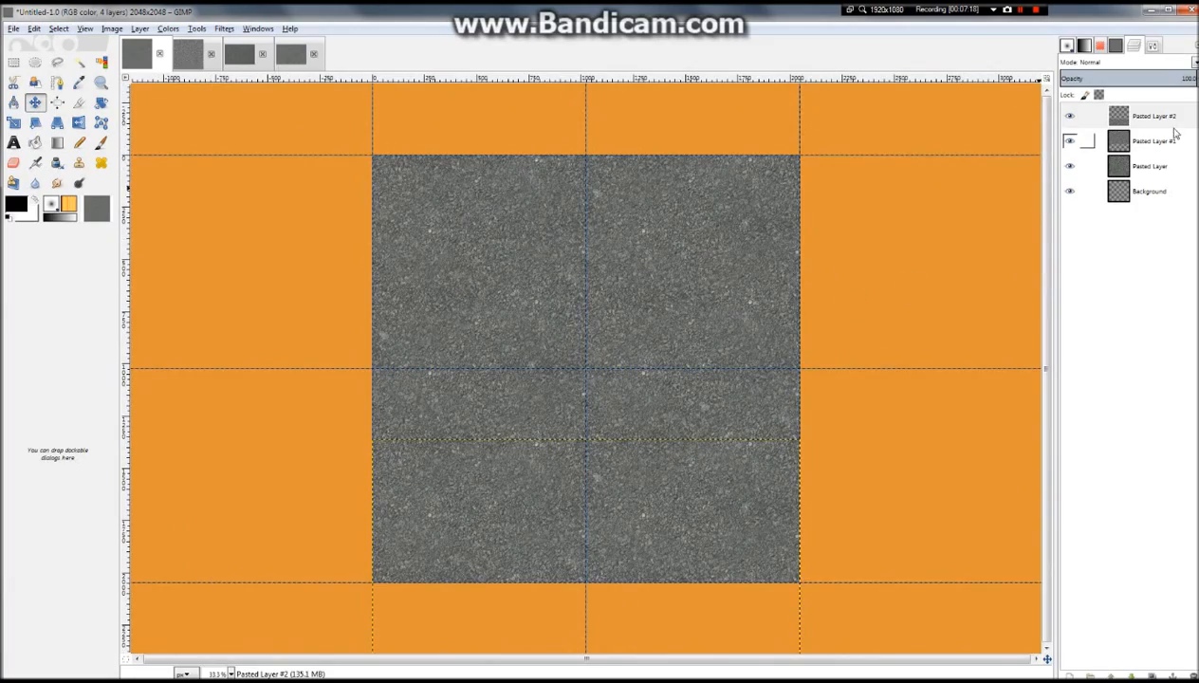
Fit Pasted Layer #2 to the image size and merge it down into Pasted Layer #1
right_click(1172, 116)
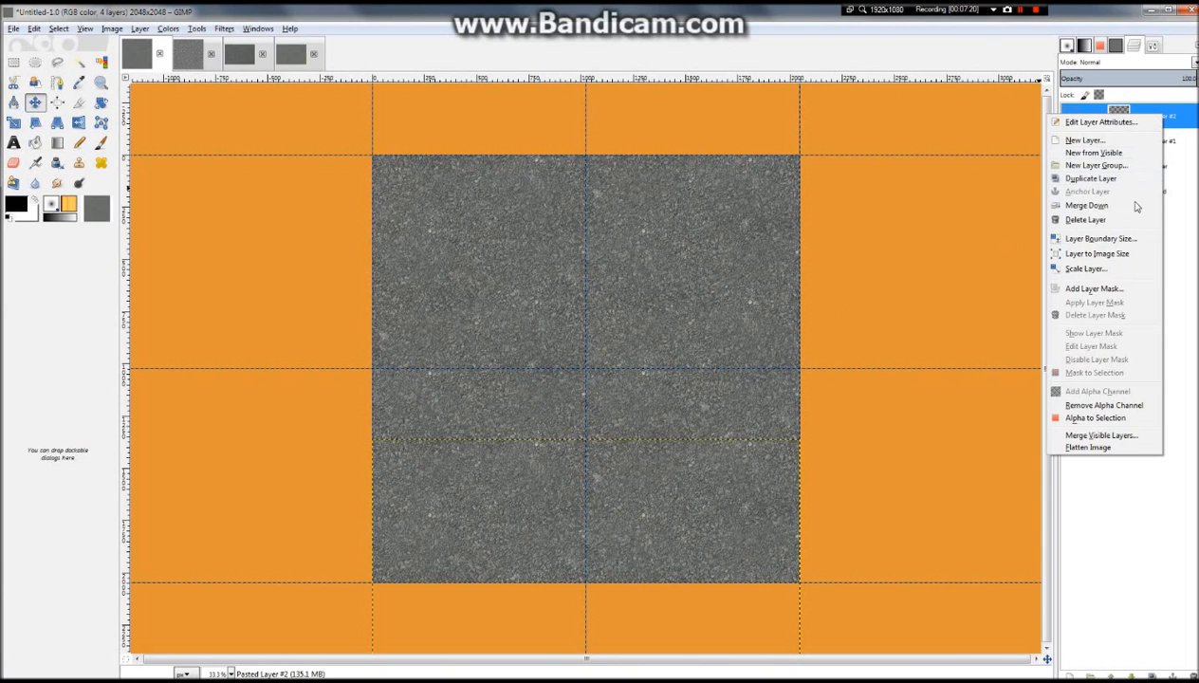
click(1124, 249)
right_click(1127, 115)
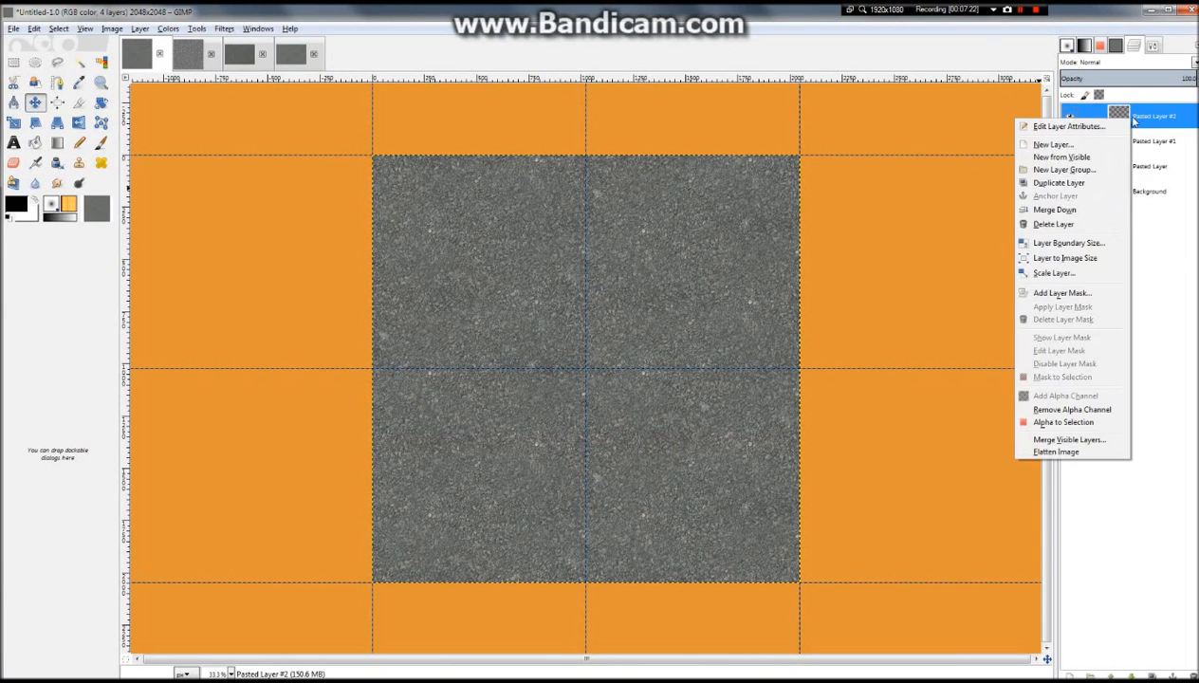
click(1078, 208)
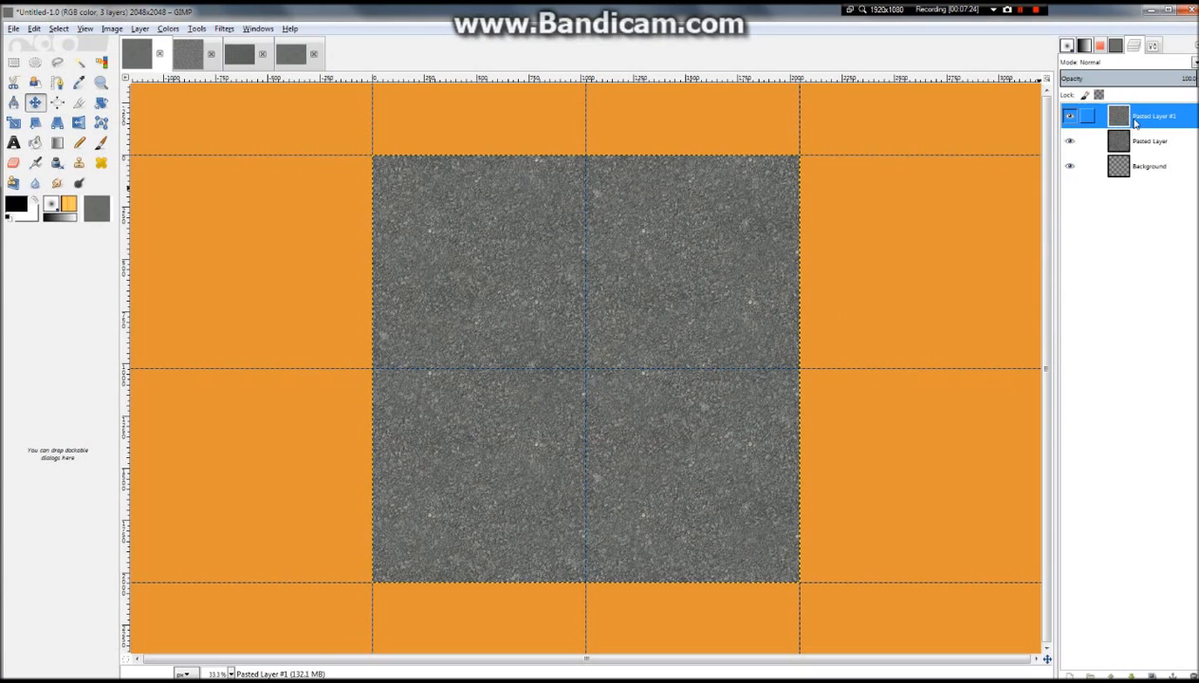
Move the Pasted Layer beneath the Background layer, select Pasted Layer #1 and inspect the merged asphalt up close
drag(1137, 141, 1139, 183)
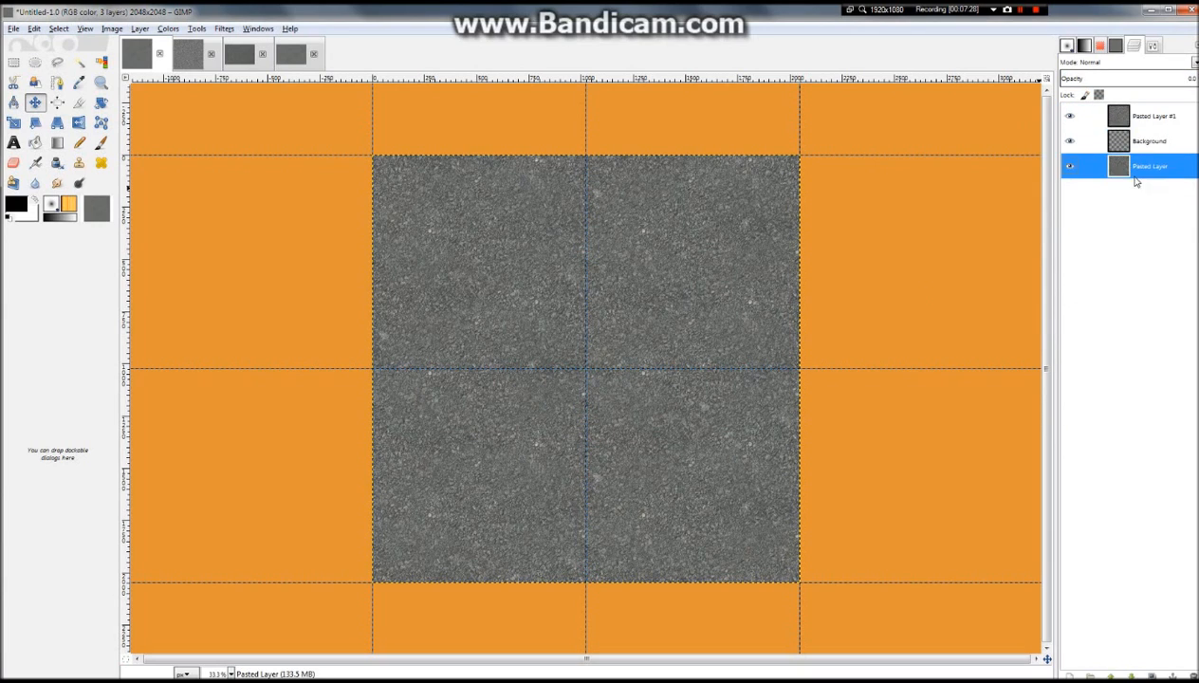
click(1151, 117)
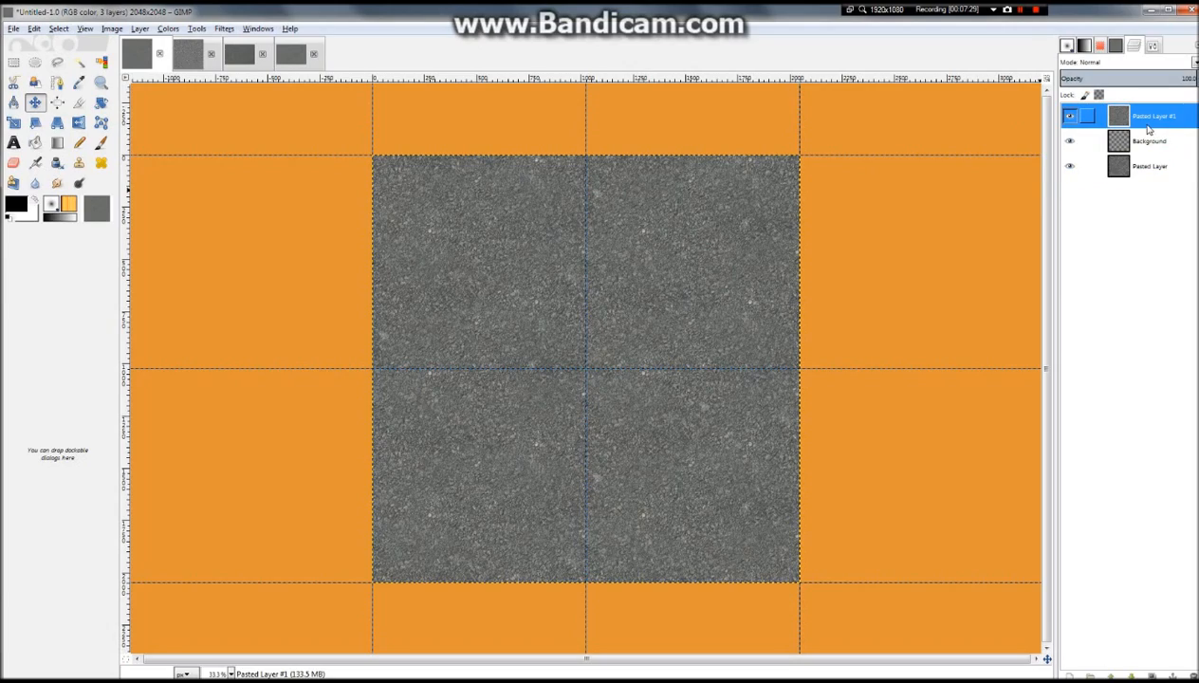
key(1)
scroll(538, 352, down, 4)
scroll(513, 287, up, 2)
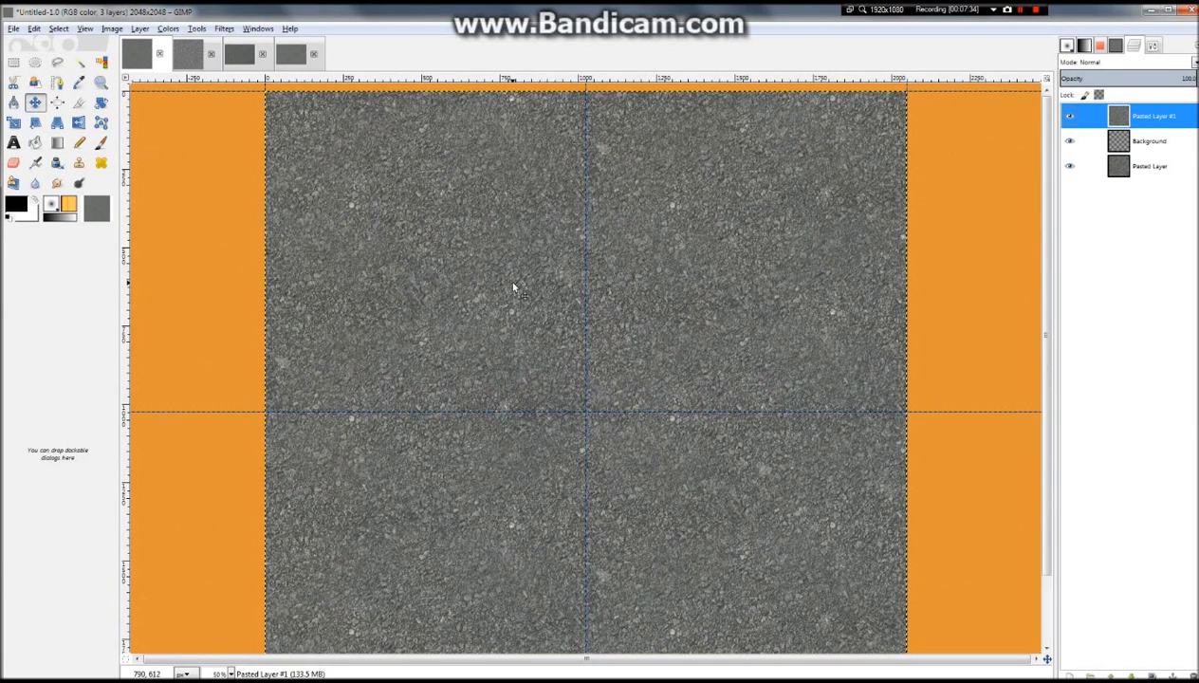
scroll(513, 288, down, 1)
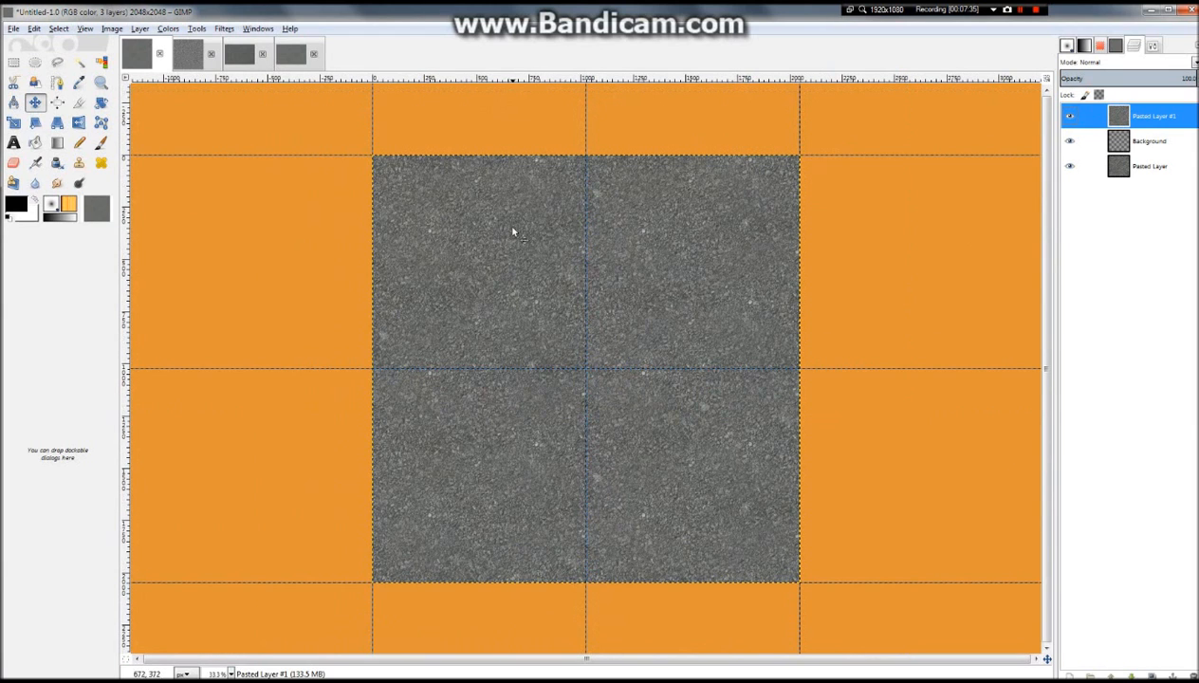
Apply the Small Tiles filter to Pasted Layer #1 and inspect the tiled asphalt at different magnifications
click(225, 30)
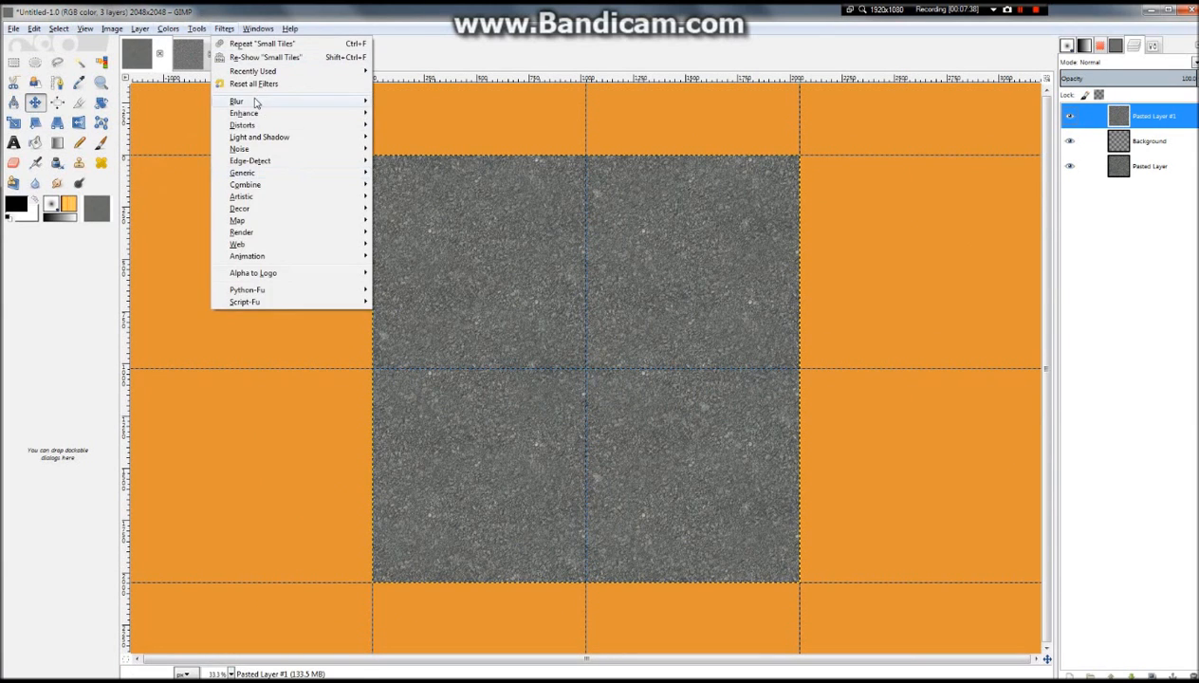
mouse_move(297, 220)
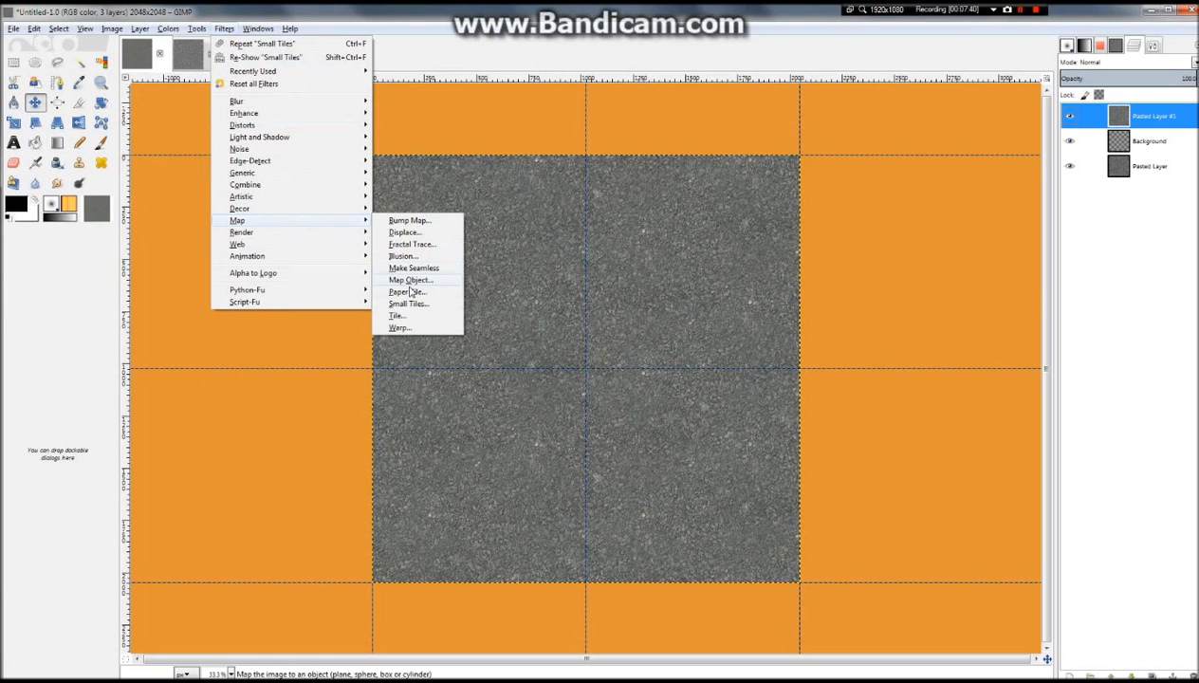
click(406, 301)
click(225, 259)
key(1)
scroll(458, 333, down, 3)
scroll(641, 306, up, 2)
scroll(648, 296, down, 1)
Move the Pasted Layer to the top of the layer stack and set its opacity to 100
click(1174, 166)
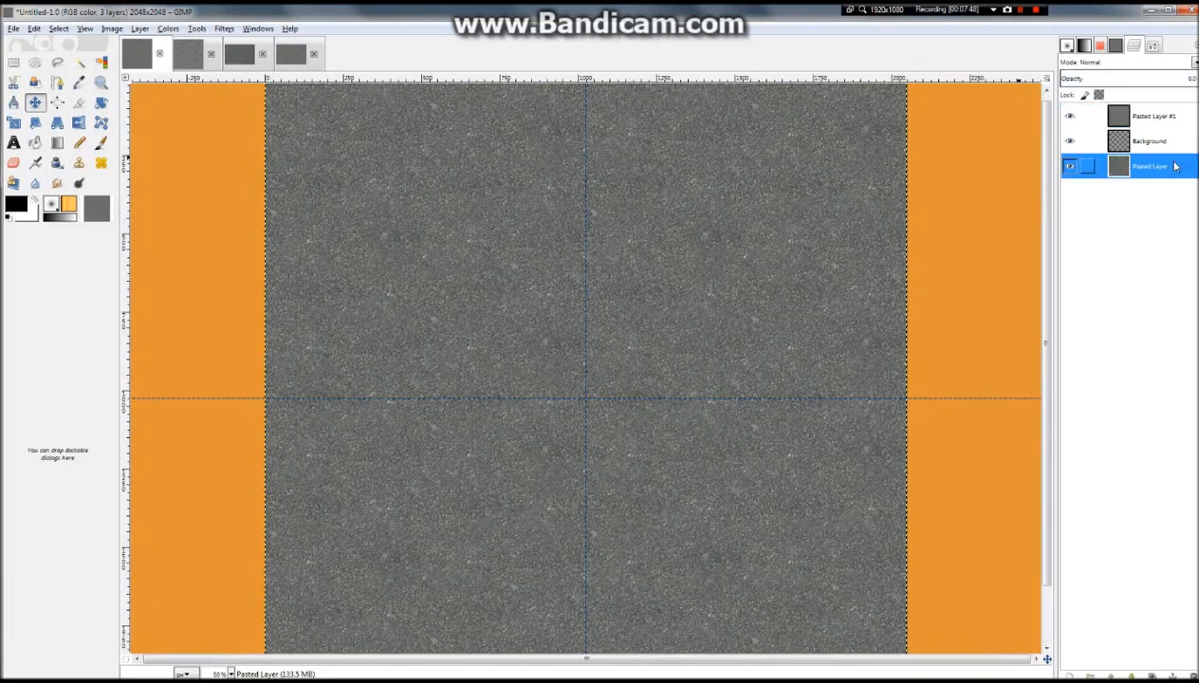
drag(1163, 171, 1165, 116)
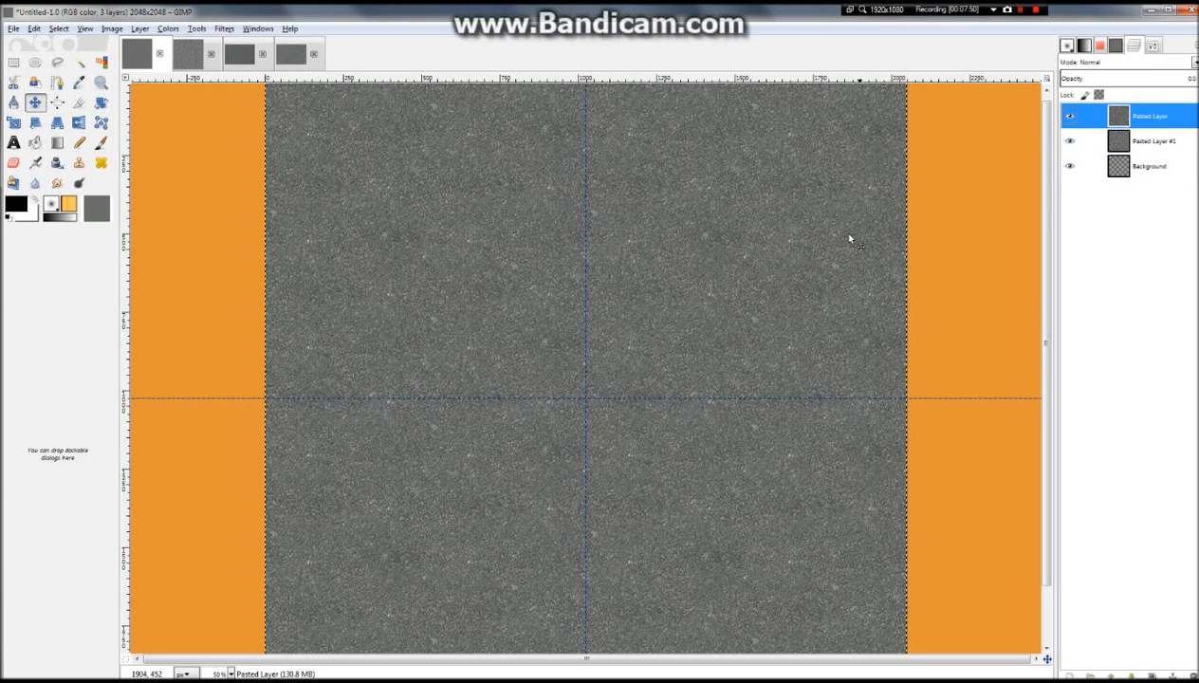
click(1141, 144)
click(1138, 119)
drag(1131, 77, 1196, 78)
scroll(744, 280, down, 2)
scroll(702, 332, up, 2)
scroll(602, 345, down, 2)
scroll(601, 347, up, 2)
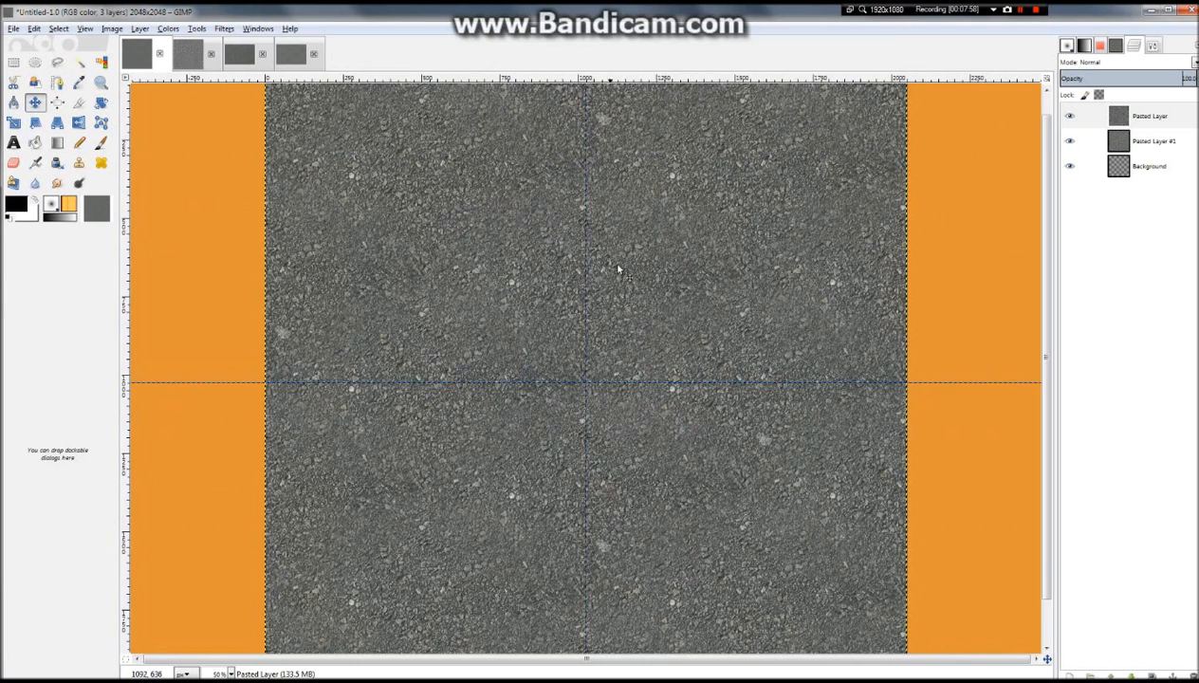
scroll(771, 284, down, 1)
Try the Make Seamless filter on the Pasted Layer
click(1139, 141)
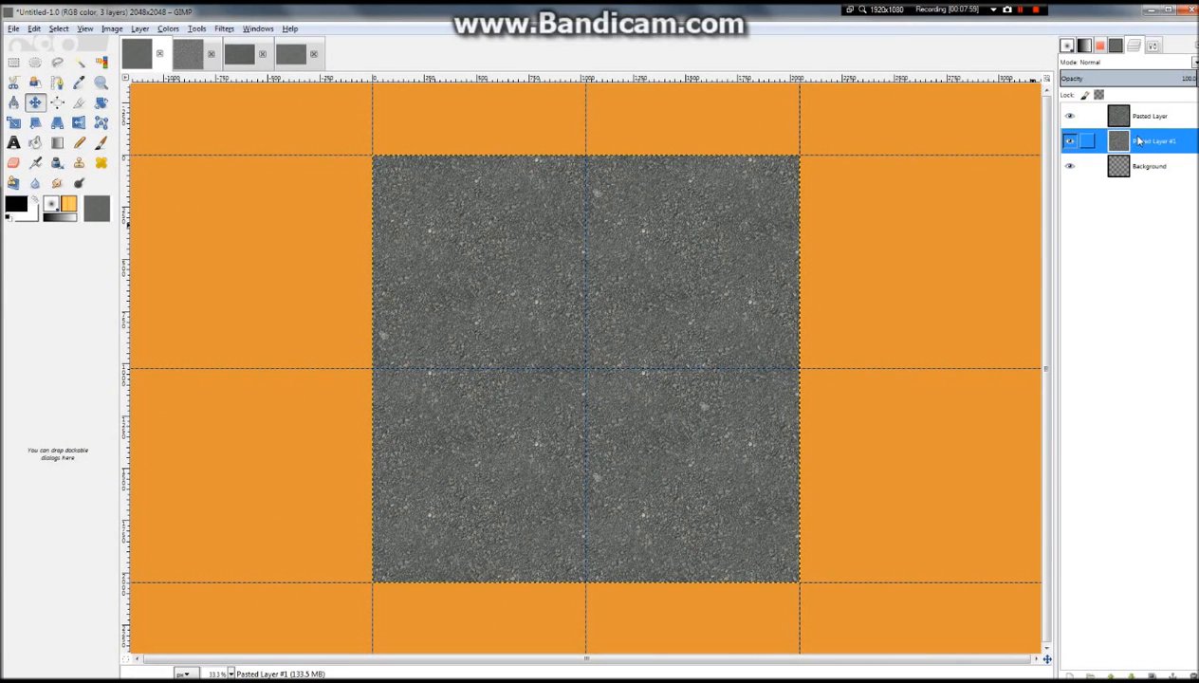
drag(1074, 141, 1142, 158)
click(1138, 117)
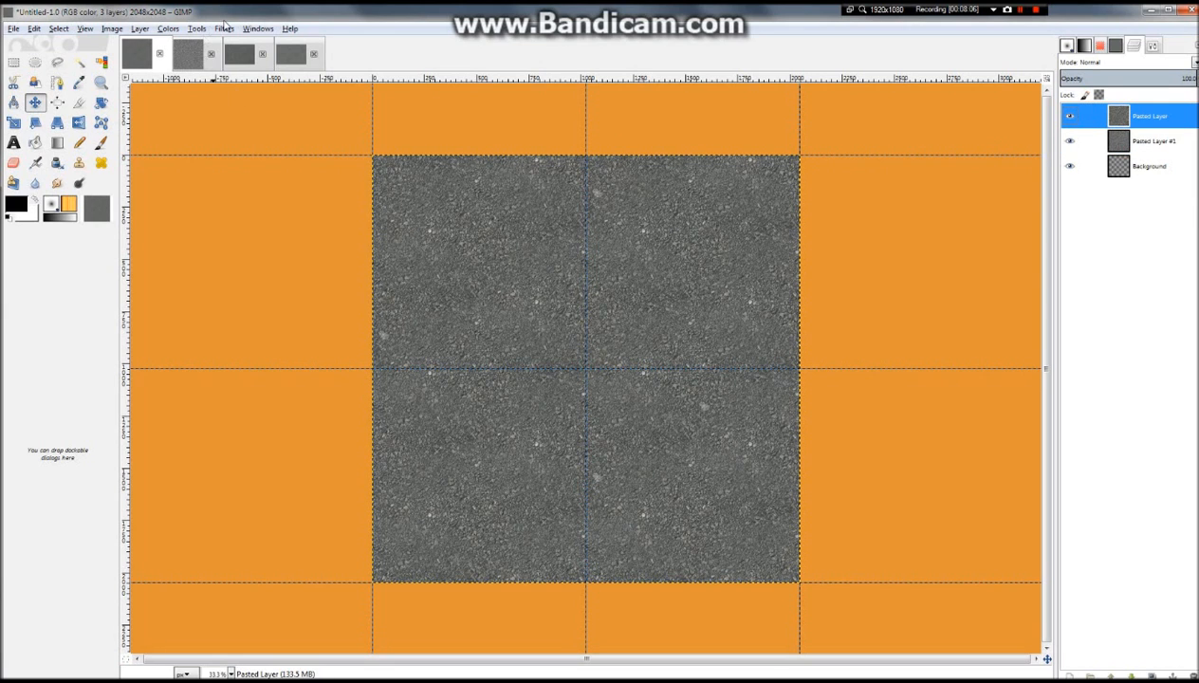
click(224, 28)
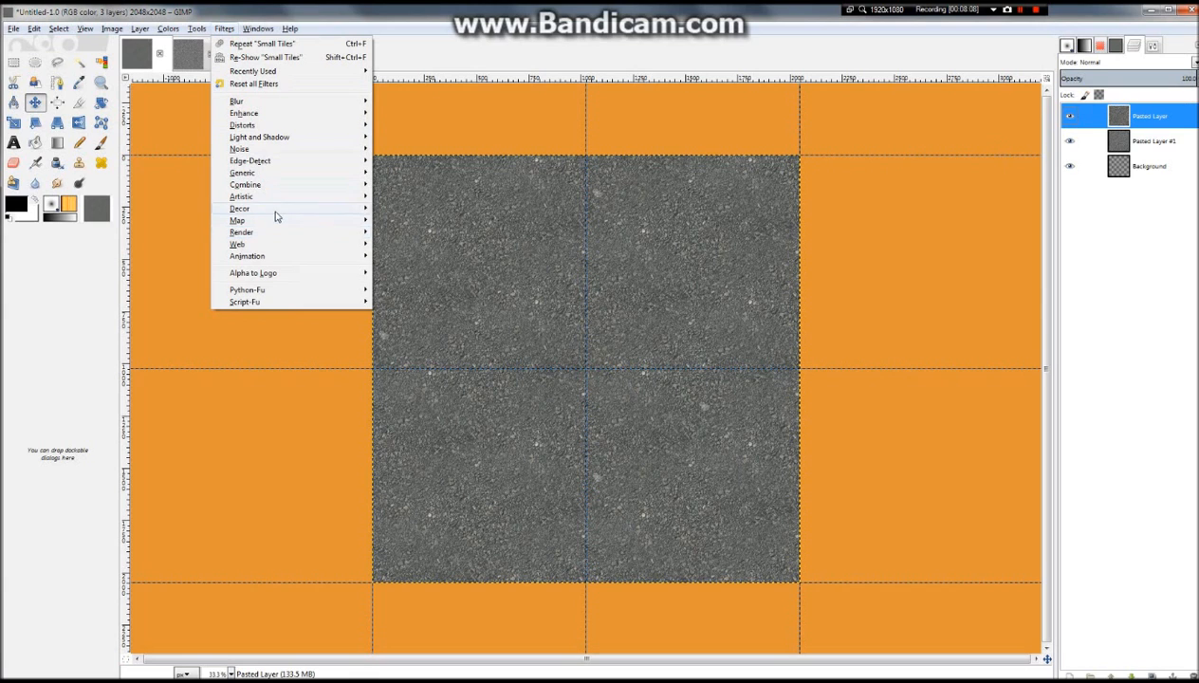
mouse_move(278, 221)
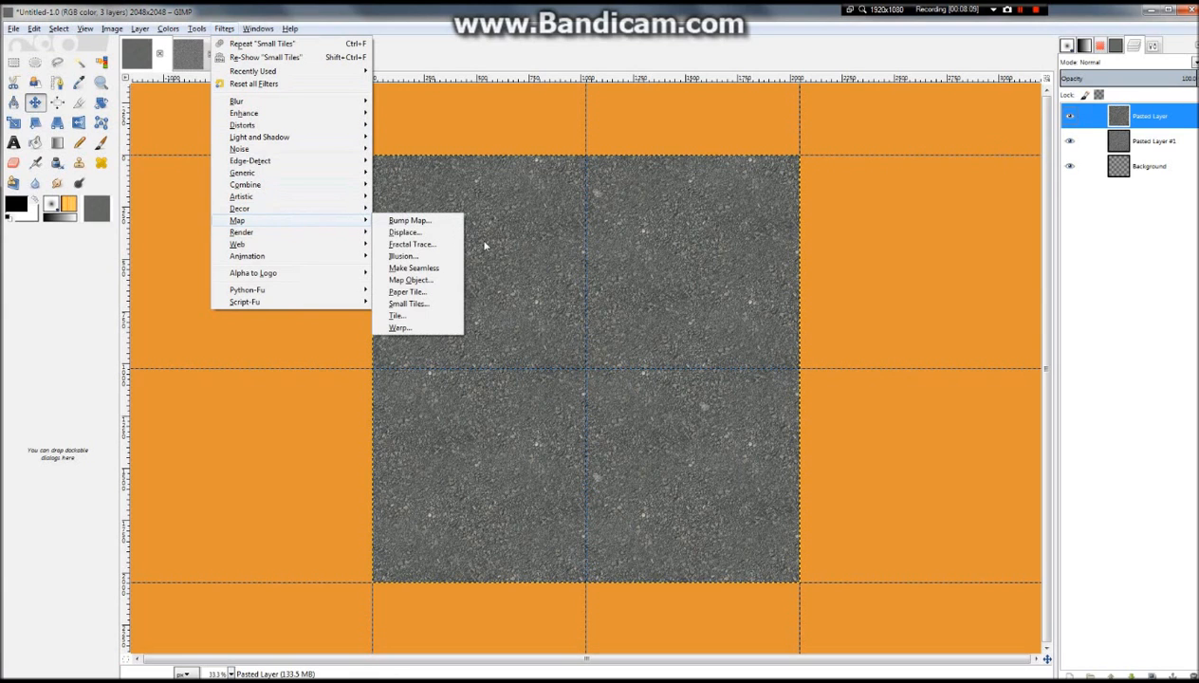
click(446, 273)
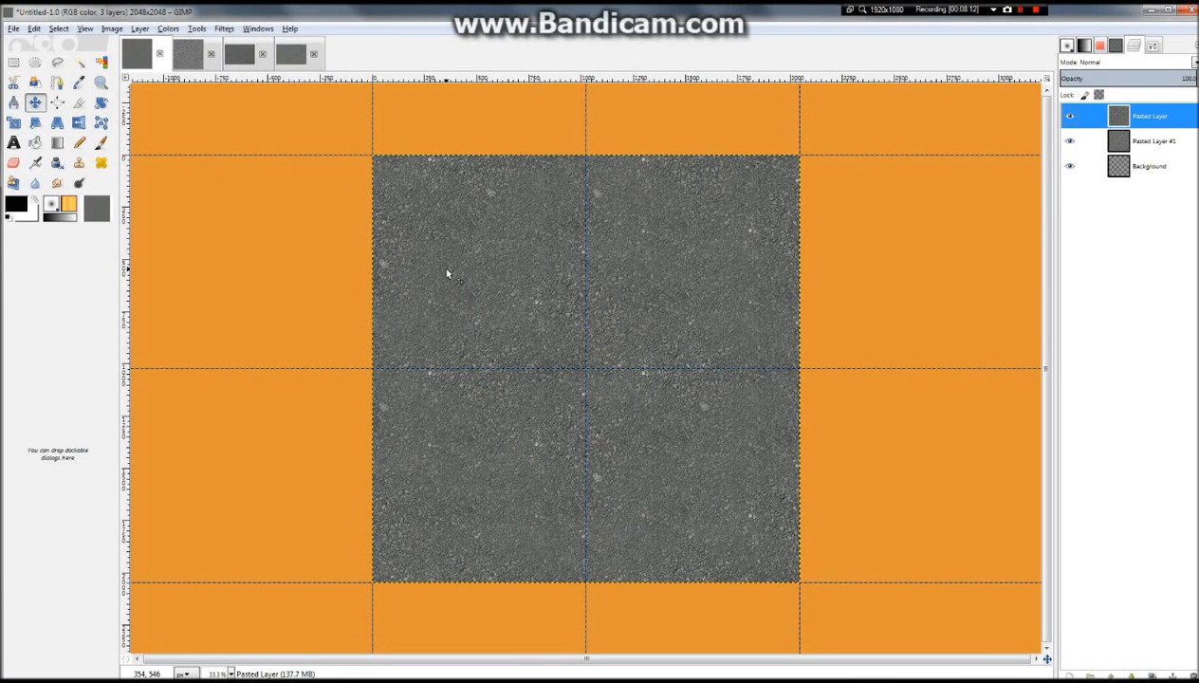
Apply the Small Tiles filter with 2 segments to all tiles of the Pasted Layer and check the pattern
click(224, 28)
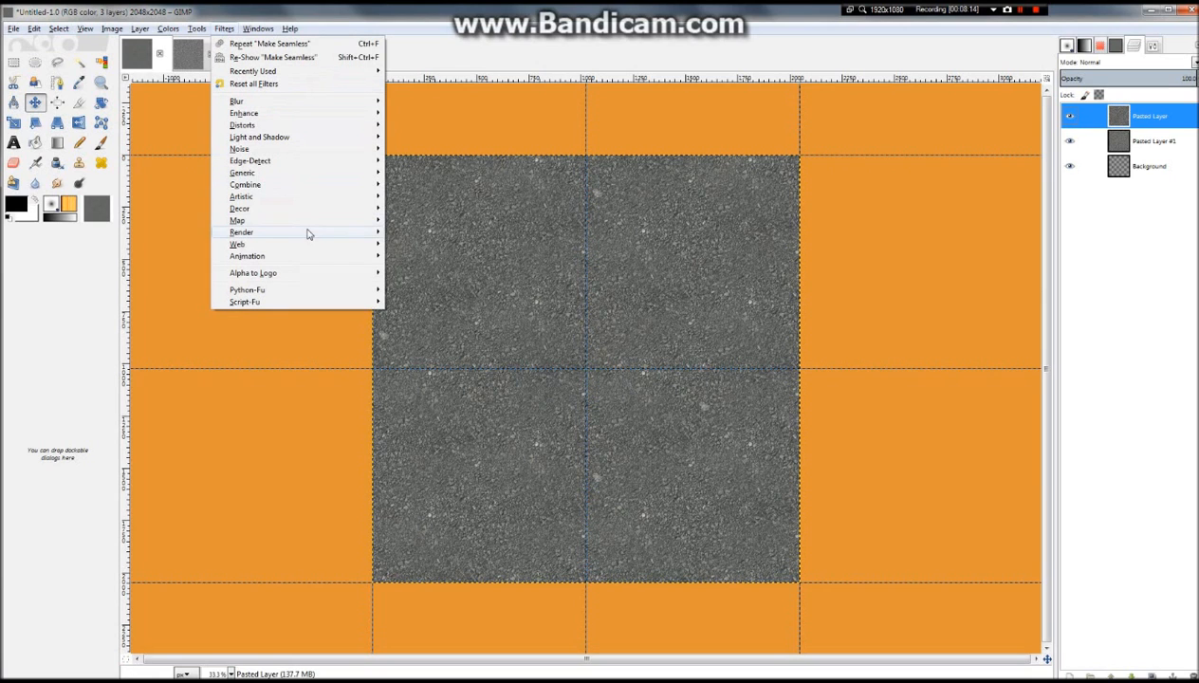
mouse_move(320, 223)
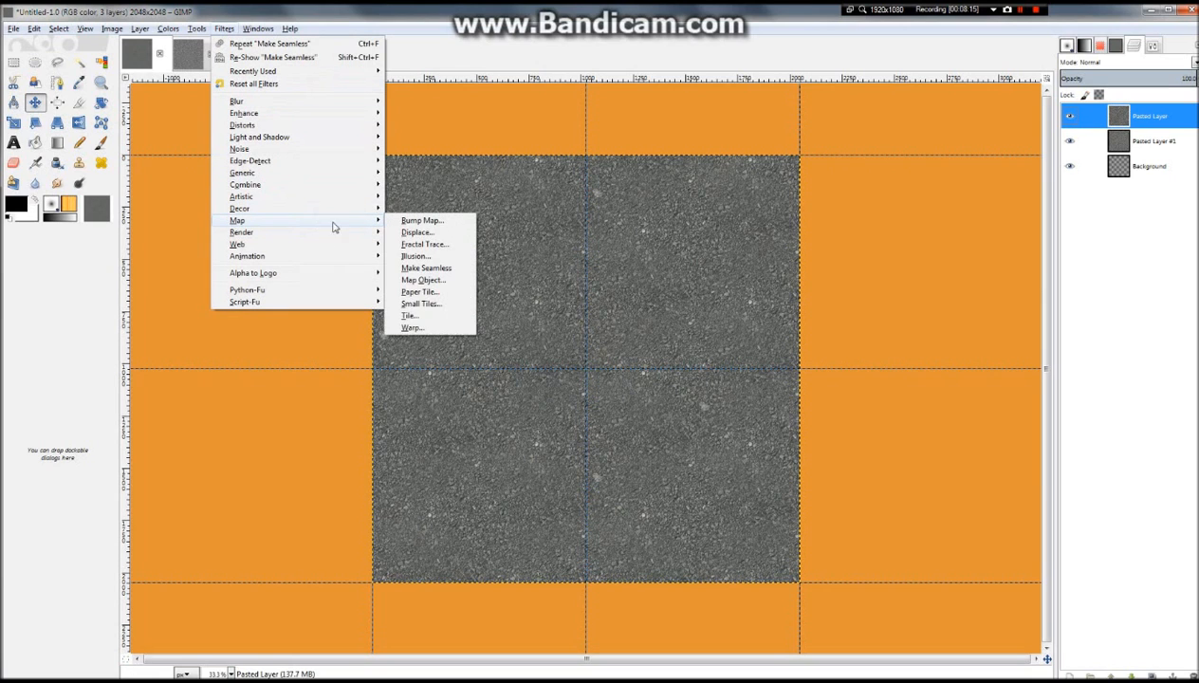
click(427, 305)
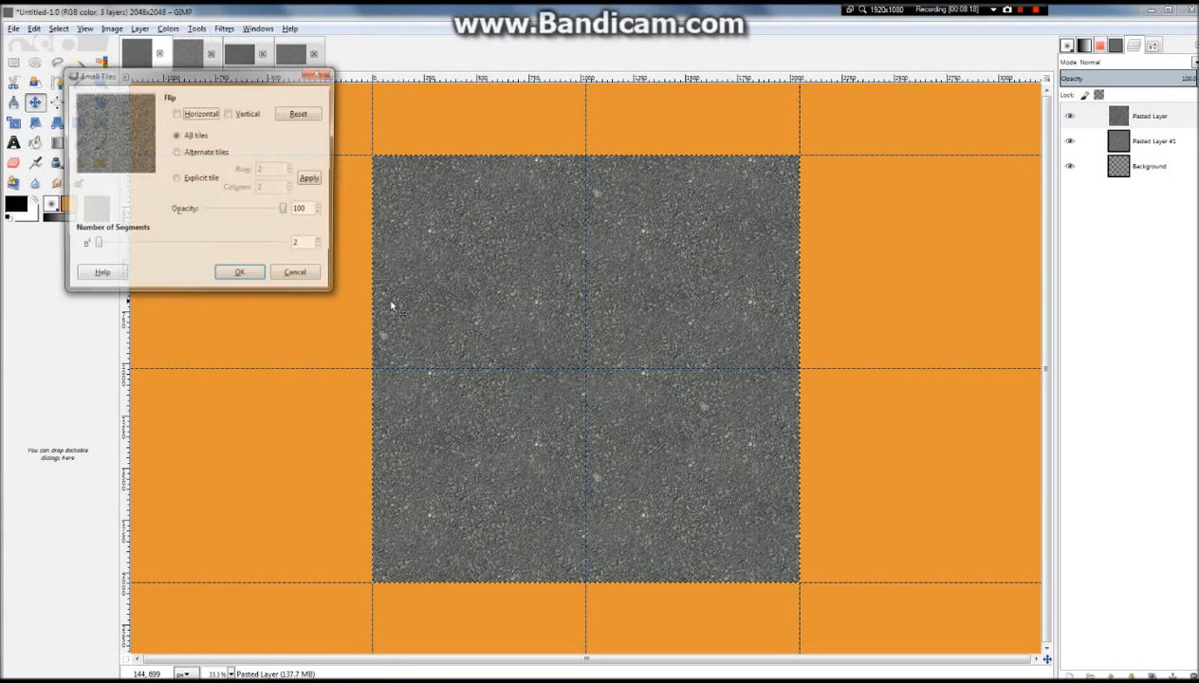
click(241, 275)
key(plus)
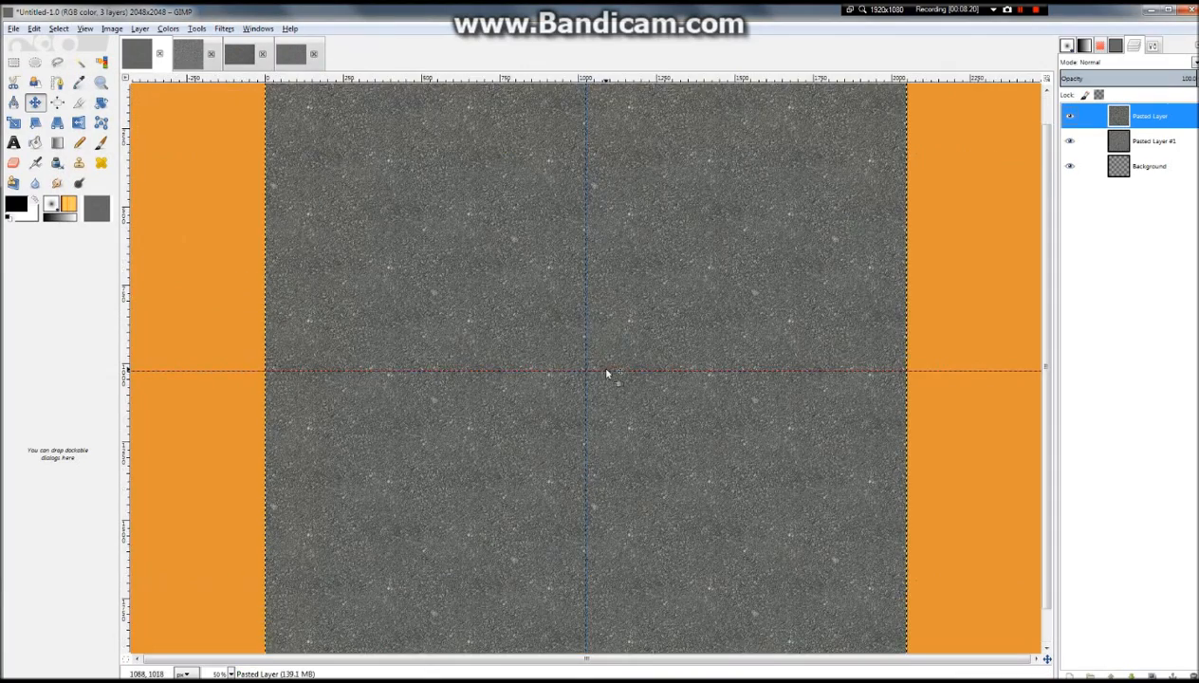
key(minus)
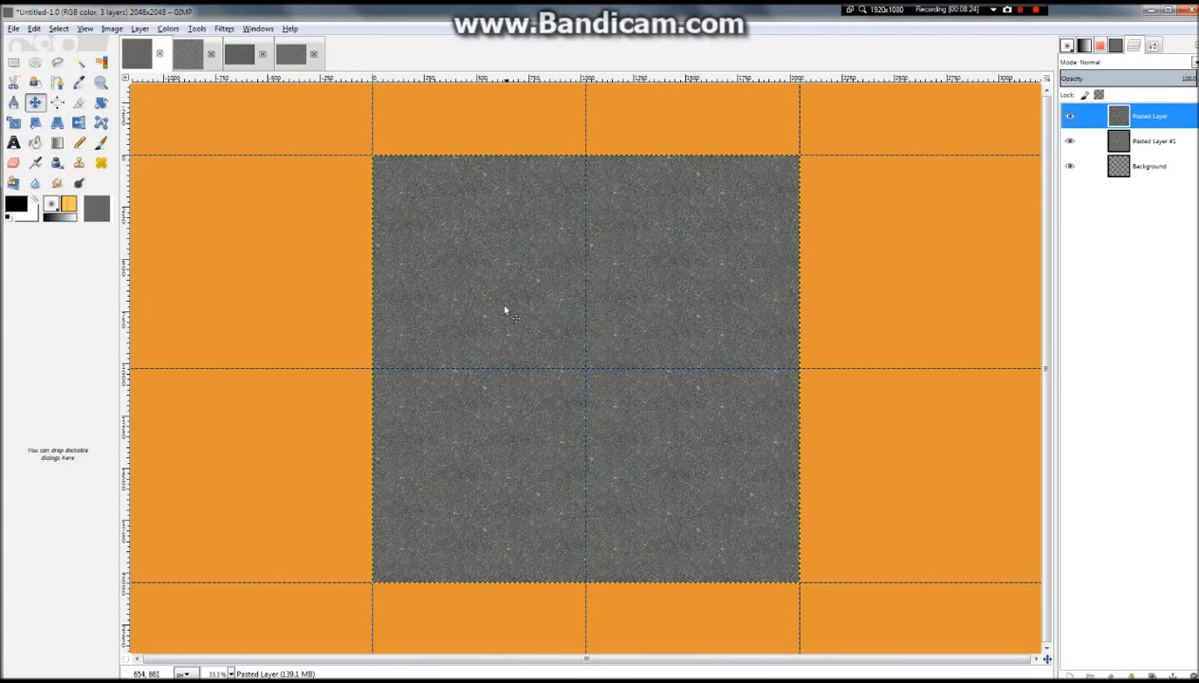
Move Pasted Layer #1 above the Pasted Layer and inspect its asphalt pattern up close and from afar
drag(1118, 142, 1131, 114)
scroll(590, 386, up, 2)
scroll(477, 302, down, 2)
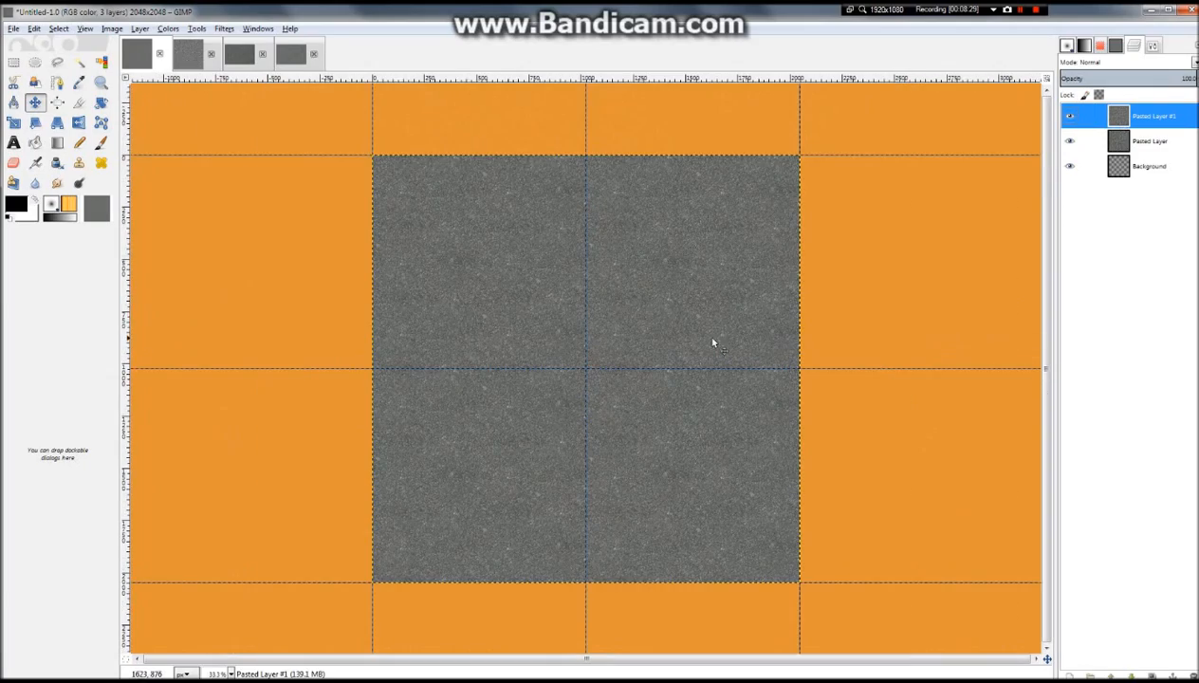
scroll(698, 318, up, 2)
scroll(695, 319, down, 2)
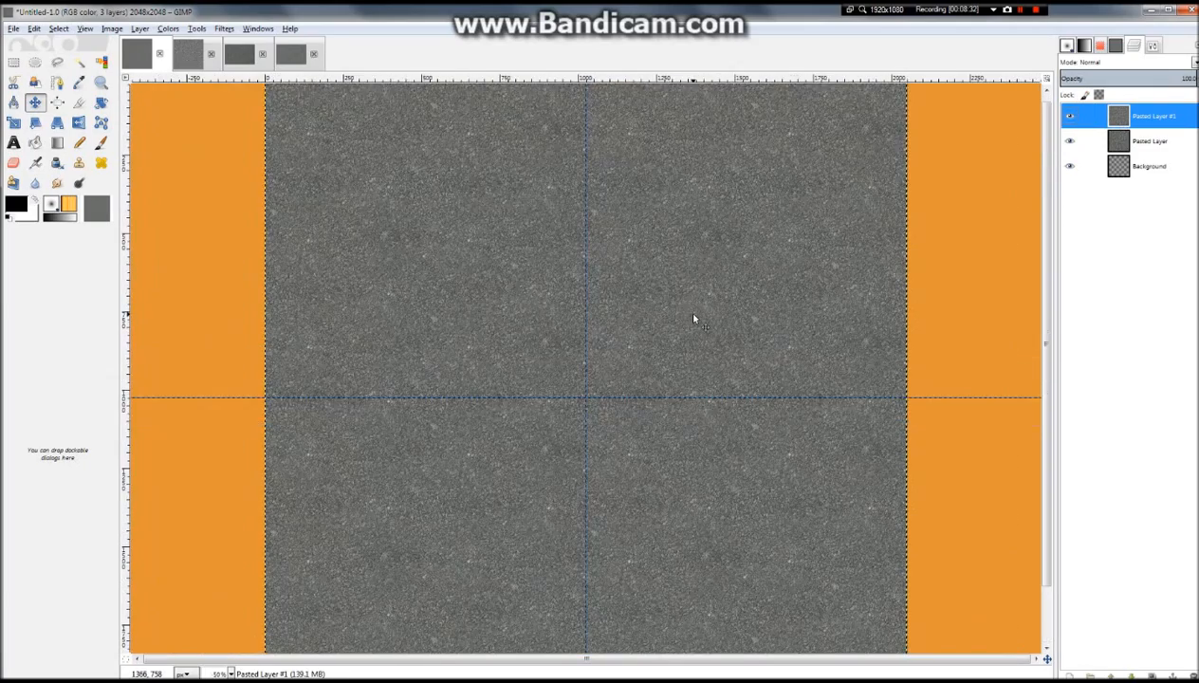
scroll(650, 310, up, 3)
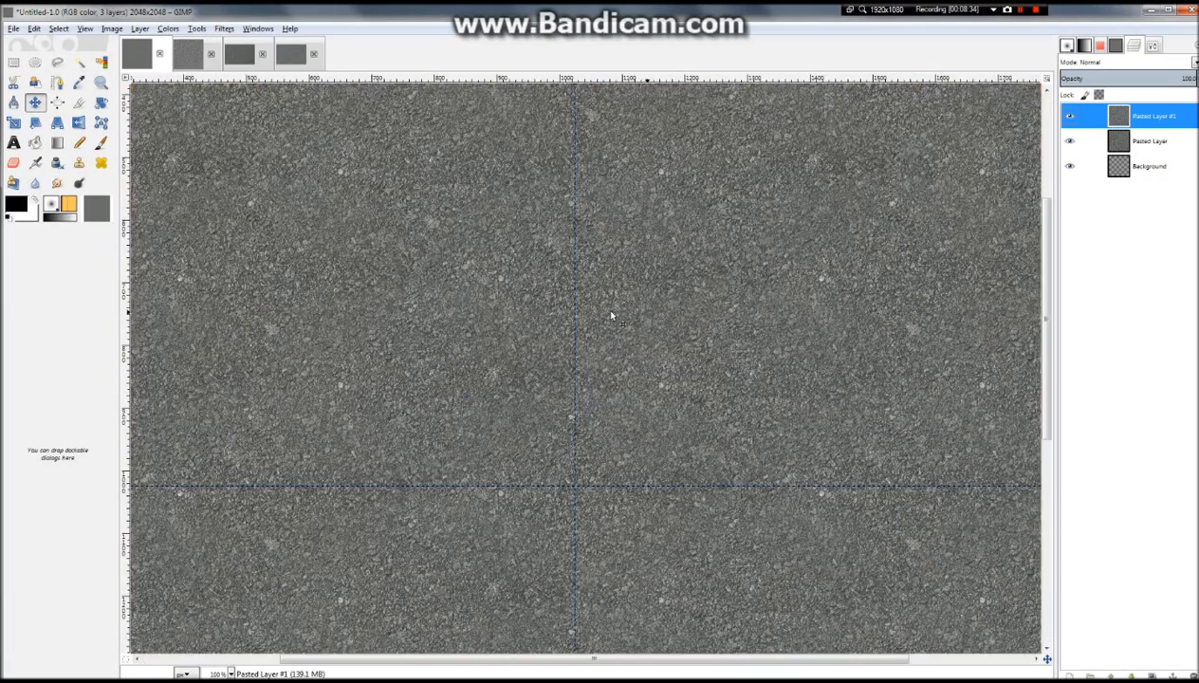
Darken Pasted Layer #1 with Brightness-Contrast, using brightness -127 and contrast -22
scroll(613, 321, down, 1)
scroll(612, 321, down, 1)
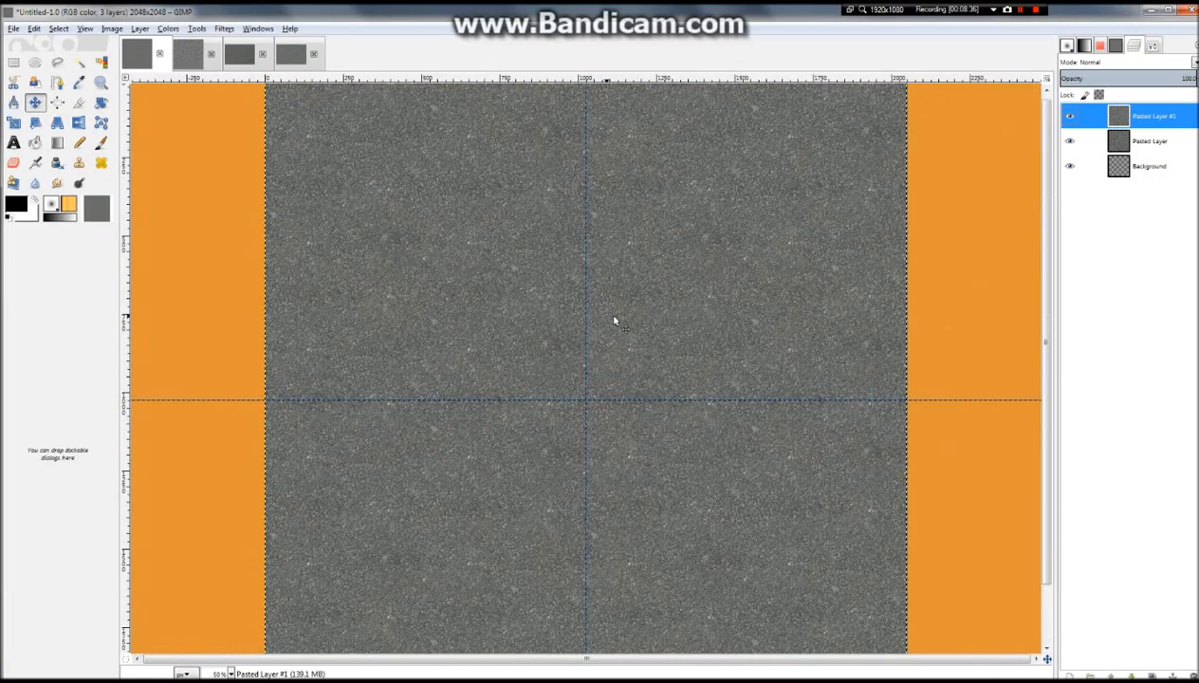
click(173, 29)
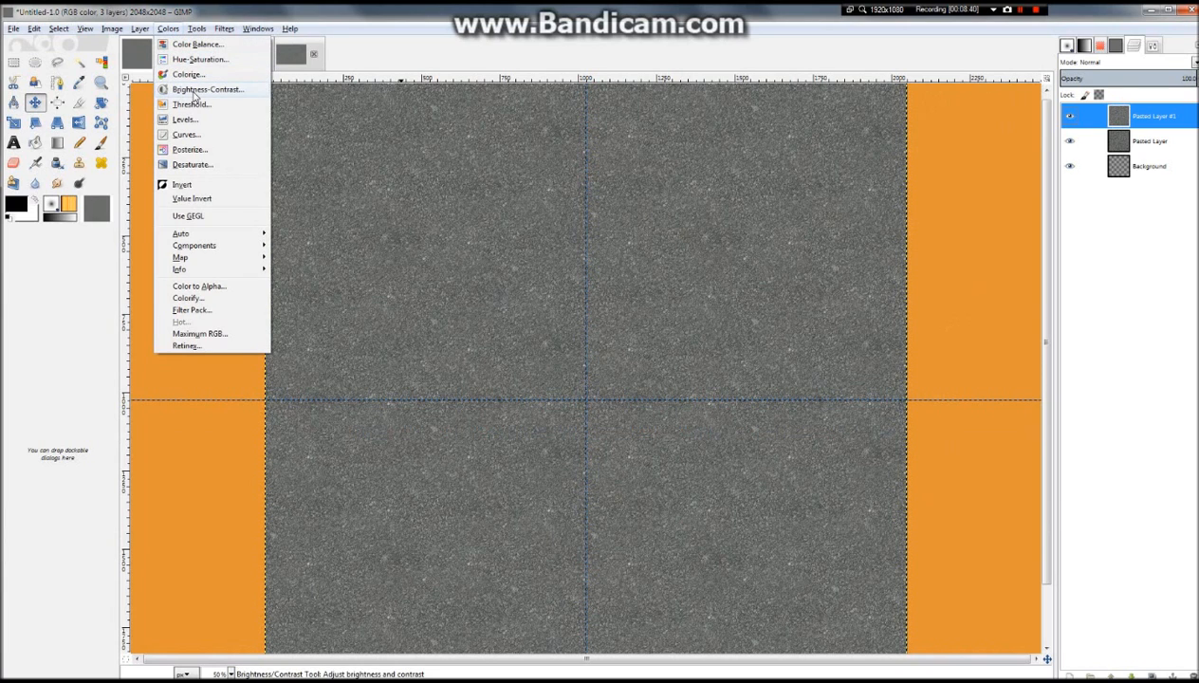
click(201, 90)
mouse_move(984, 277)
mouse_down()
mouse_move(952, 274)
mouse_move(971, 293)
mouse_up()
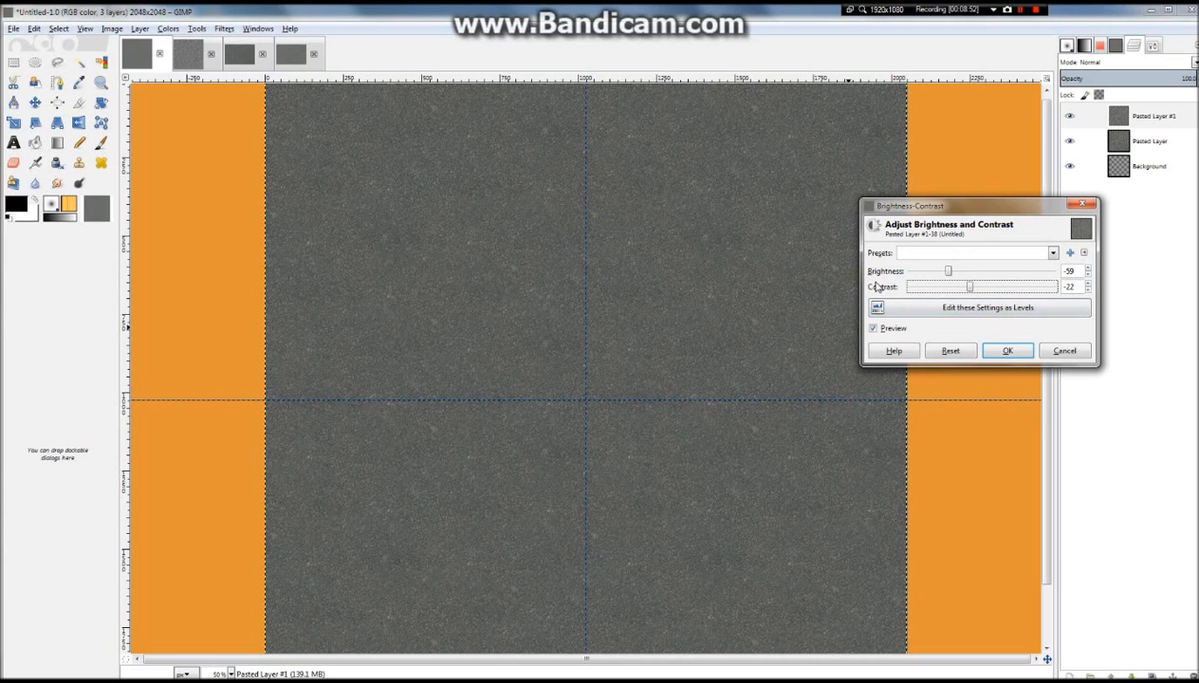
drag(947, 268, 915, 271)
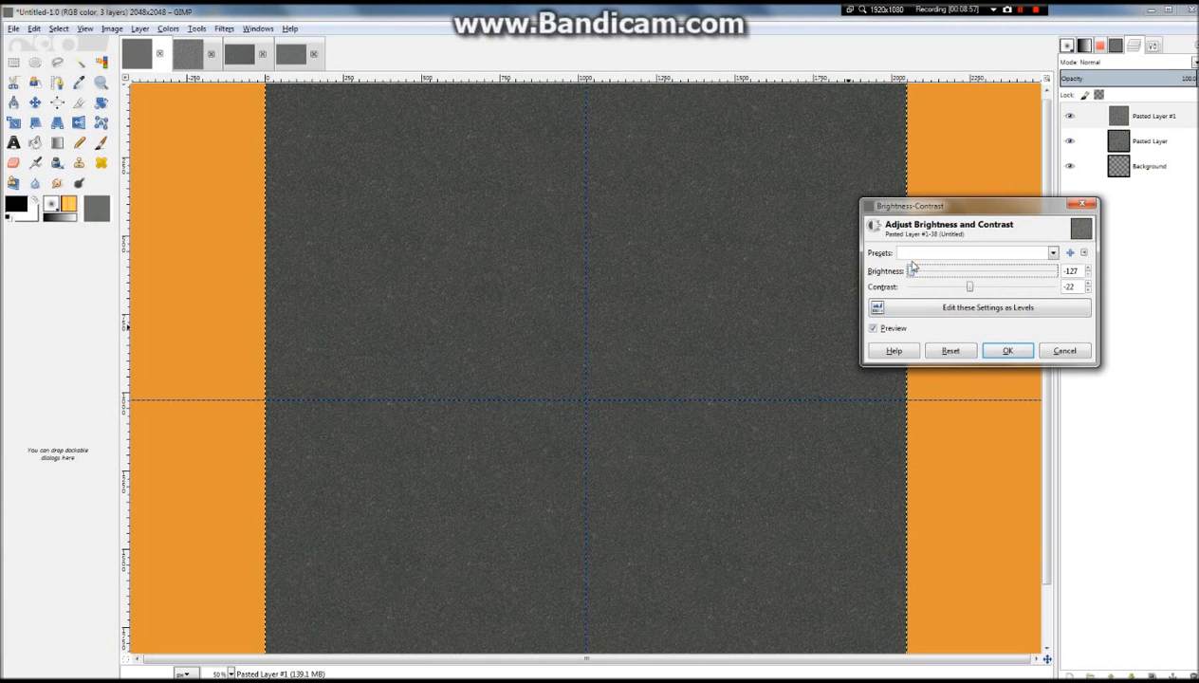
click(1008, 351)
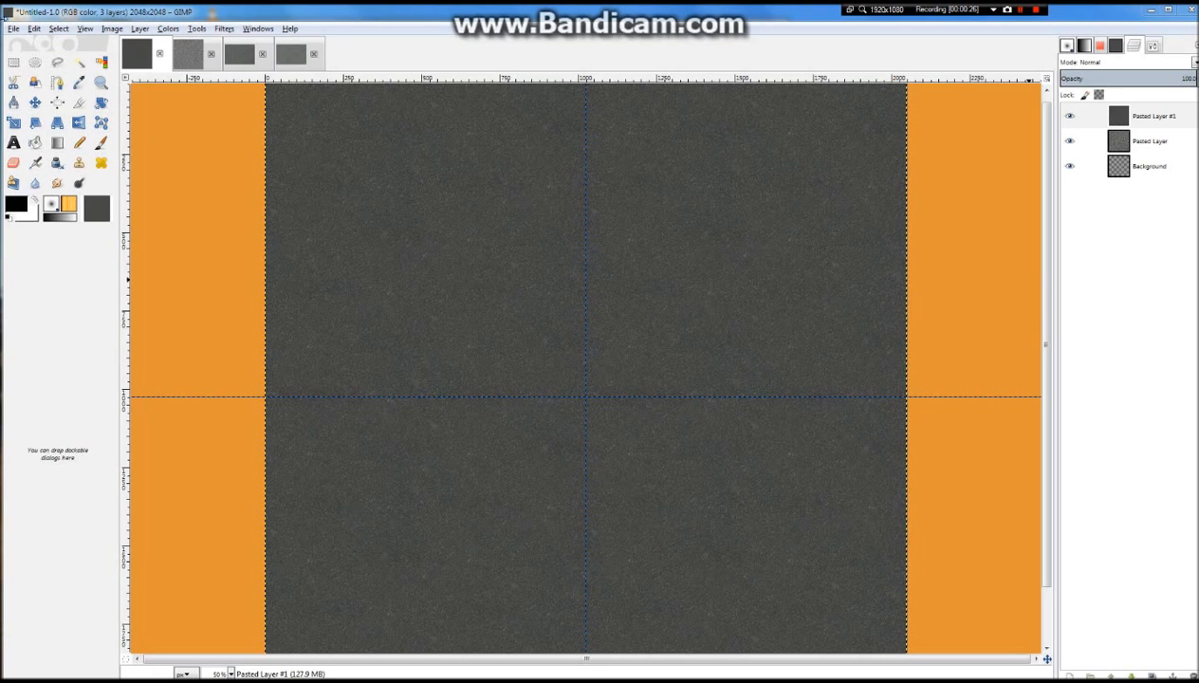
Save the image as A_Seamless_1.xcf in the Taxi Textures folder on the Desktop
click(14, 28)
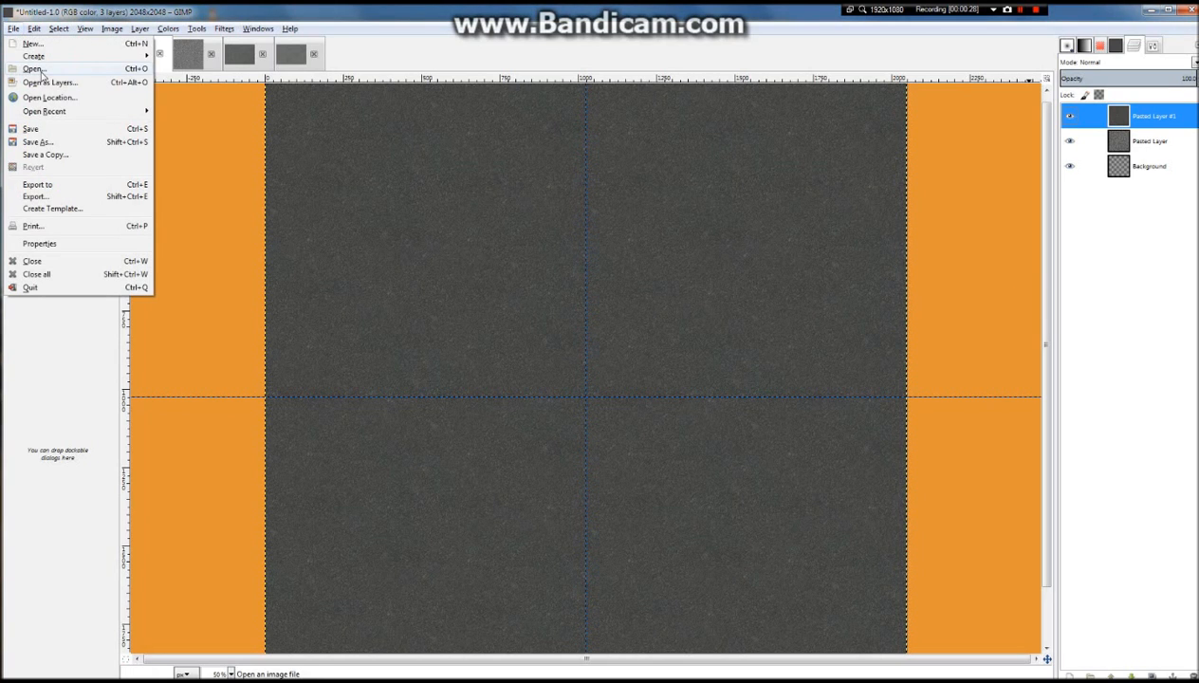
click(48, 143)
click(152, 353)
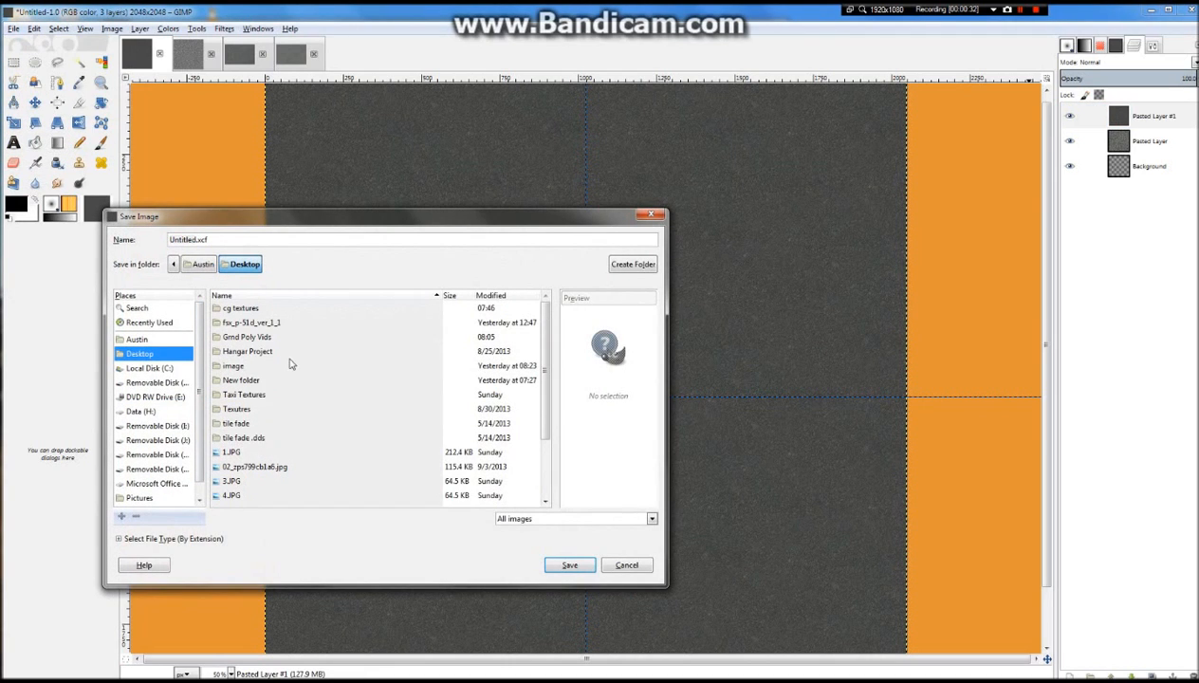
double_click(244, 394)
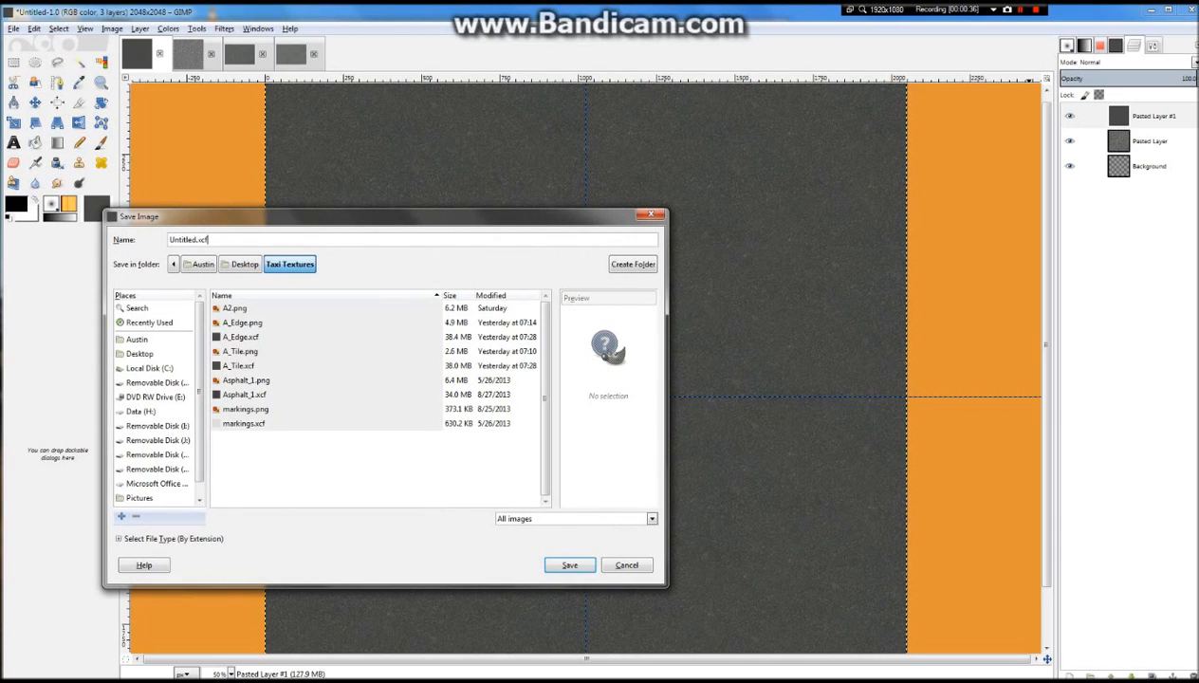
drag(198, 240, 95, 263)
key(BackSpace)
key(BackSpace)
key(BackSpace)
key(BackSpace)
key(BackSpace)
key(BackSpace)
key(BackSpace)
click(569, 565)
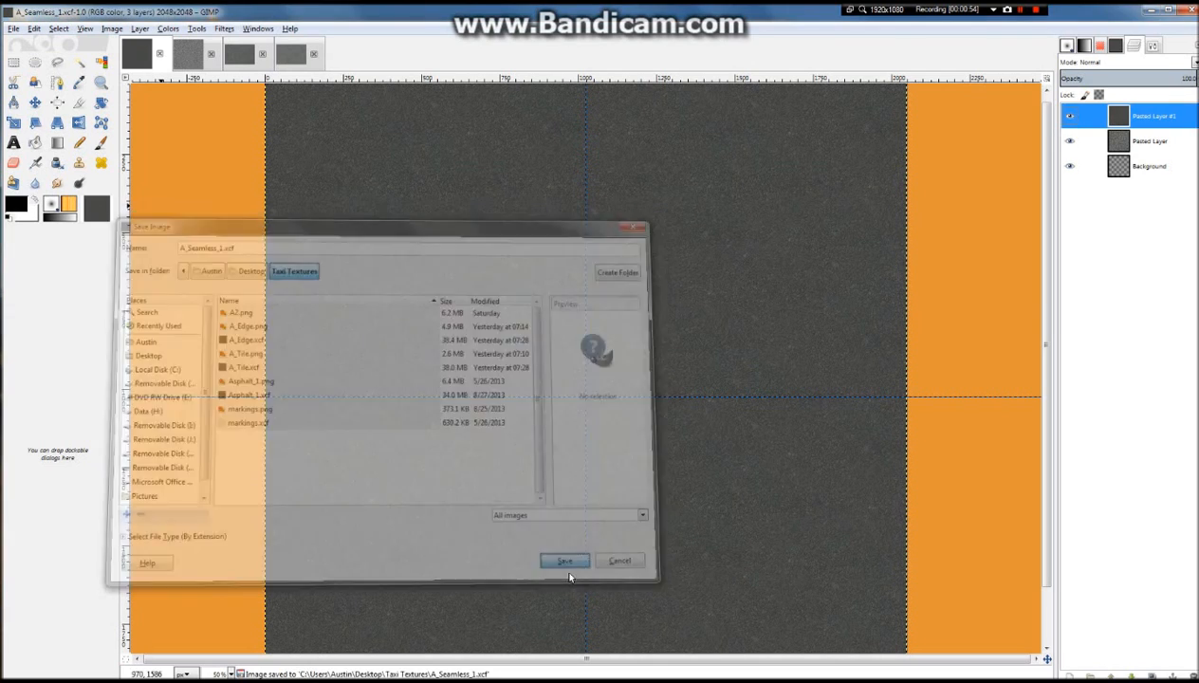
Save a copy of the image as A_Seamless_2.xcf in the Taxi Textures folder
click(18, 32)
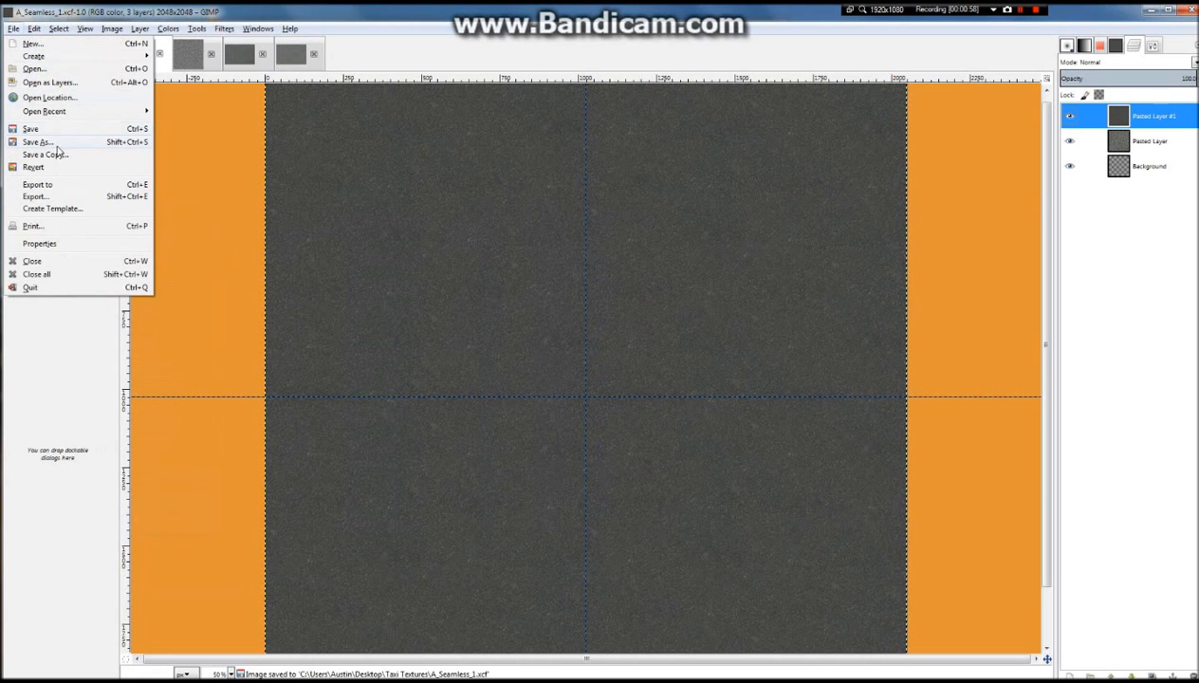
click(58, 155)
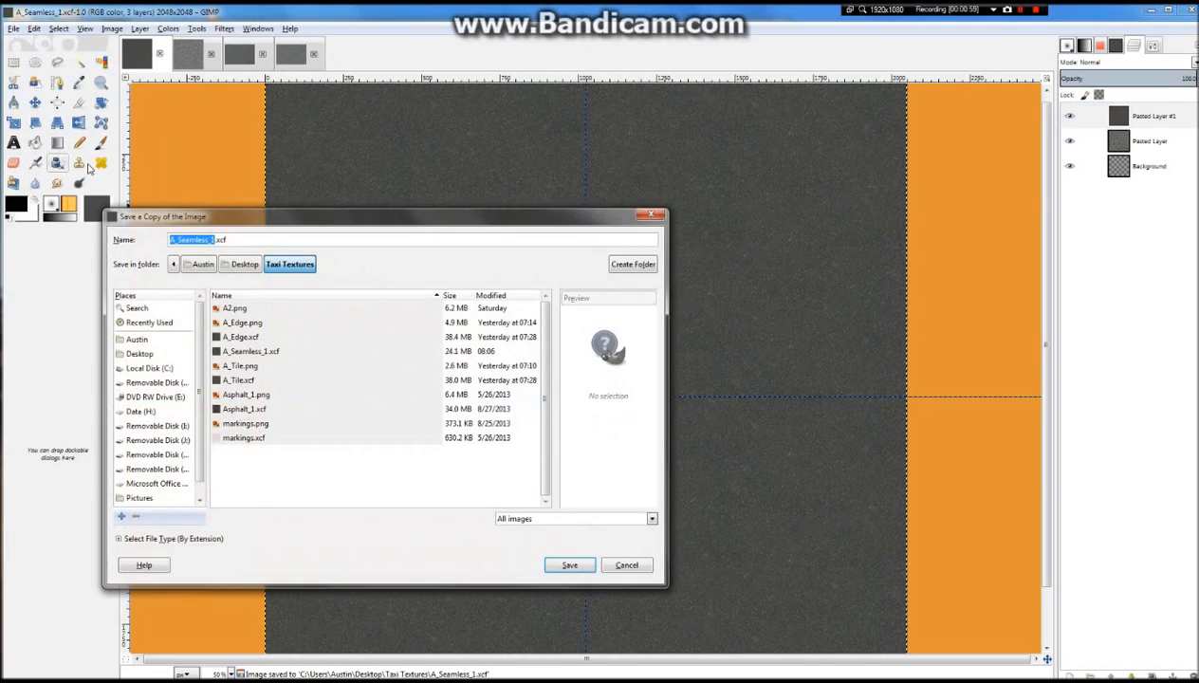
click(215, 240)
key(BackSpace)
text(@)
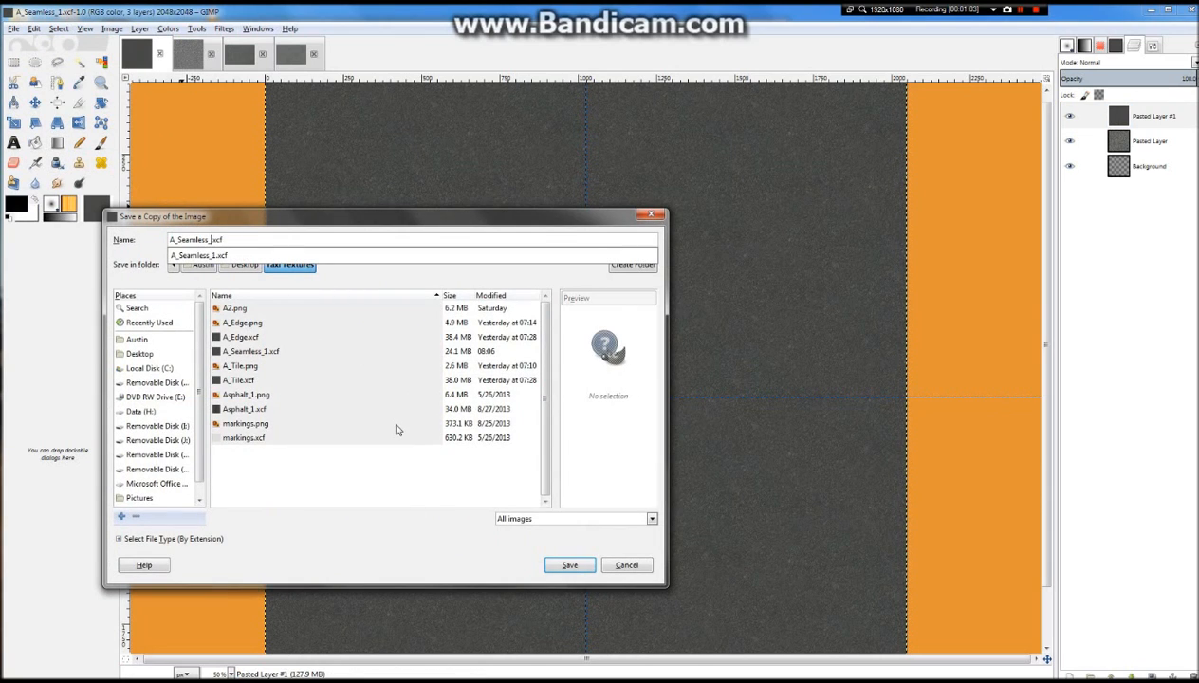
key(BackSpace)
text(2)
click(569, 566)
click(569, 565)
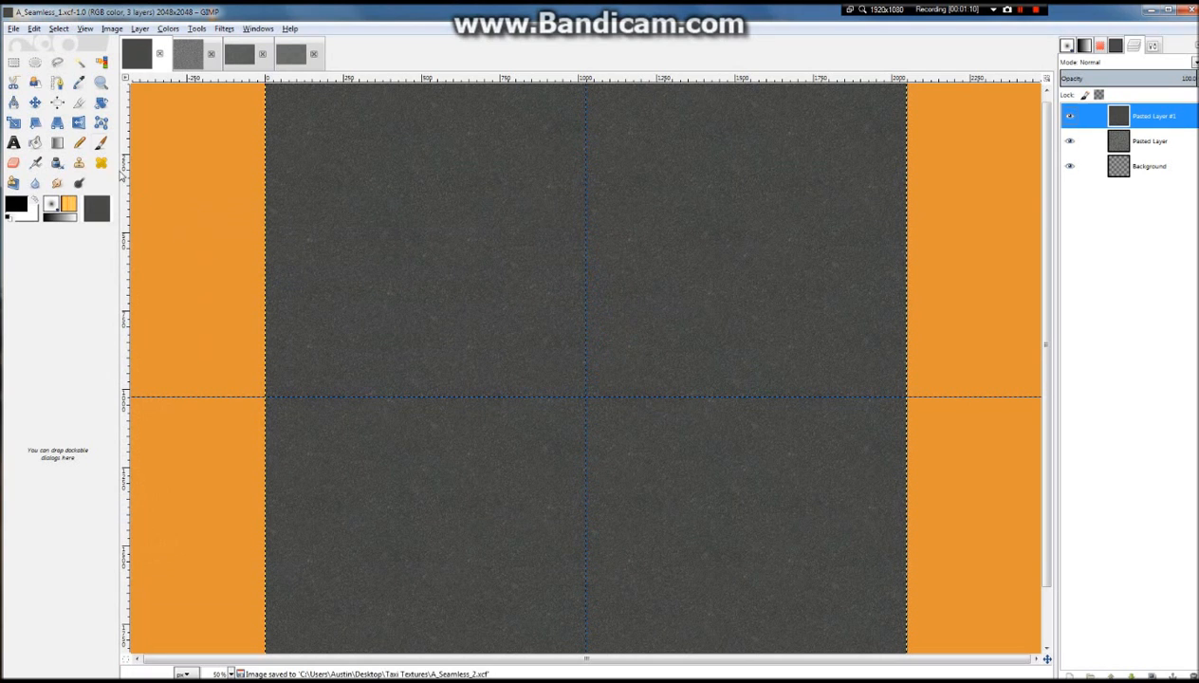
Open A_Seamless_2.xcf as a separate image, leaving its brightness and contrast unadjusted
click(15, 30)
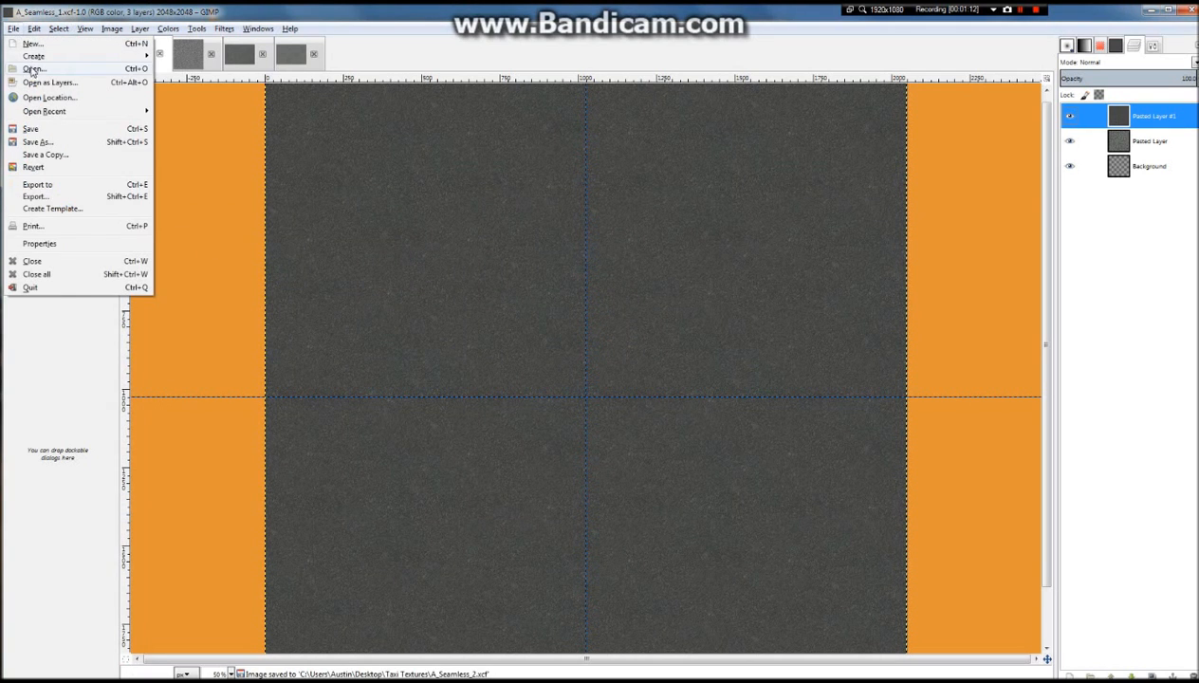
click(35, 70)
double_click(248, 314)
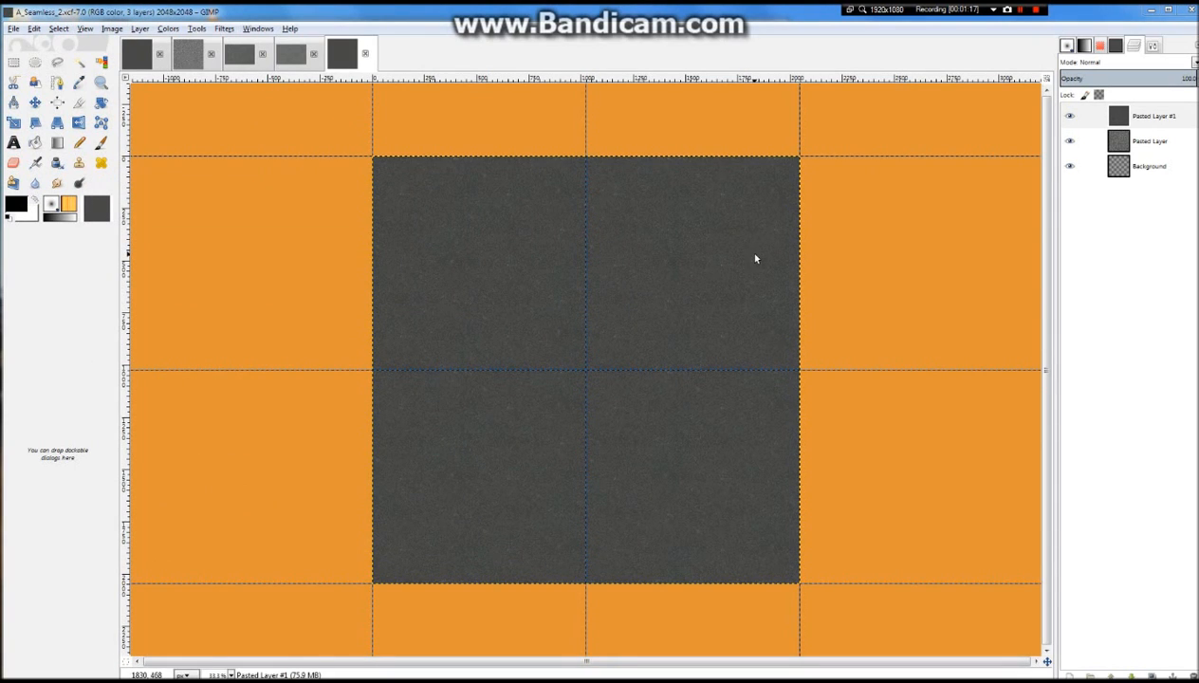
click(842, 289)
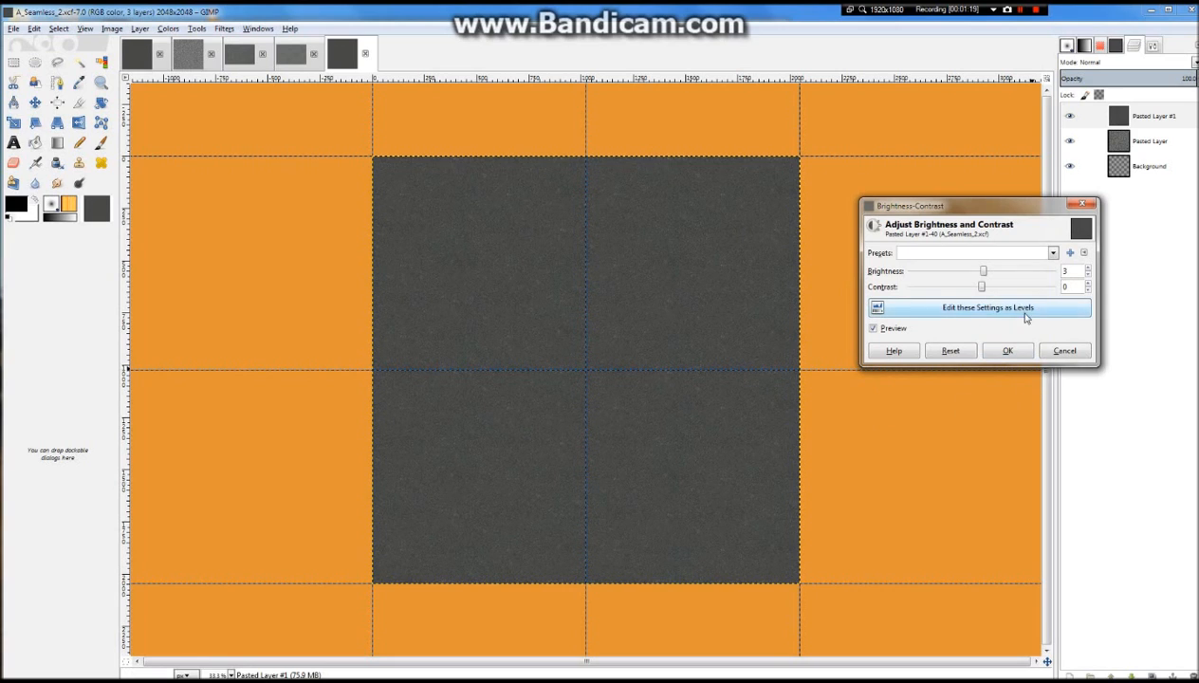
click(1064, 352)
Move Pasted Layer beneath the Background layer in the layer stack
ctrl+scroll(561, 310, up, 4)
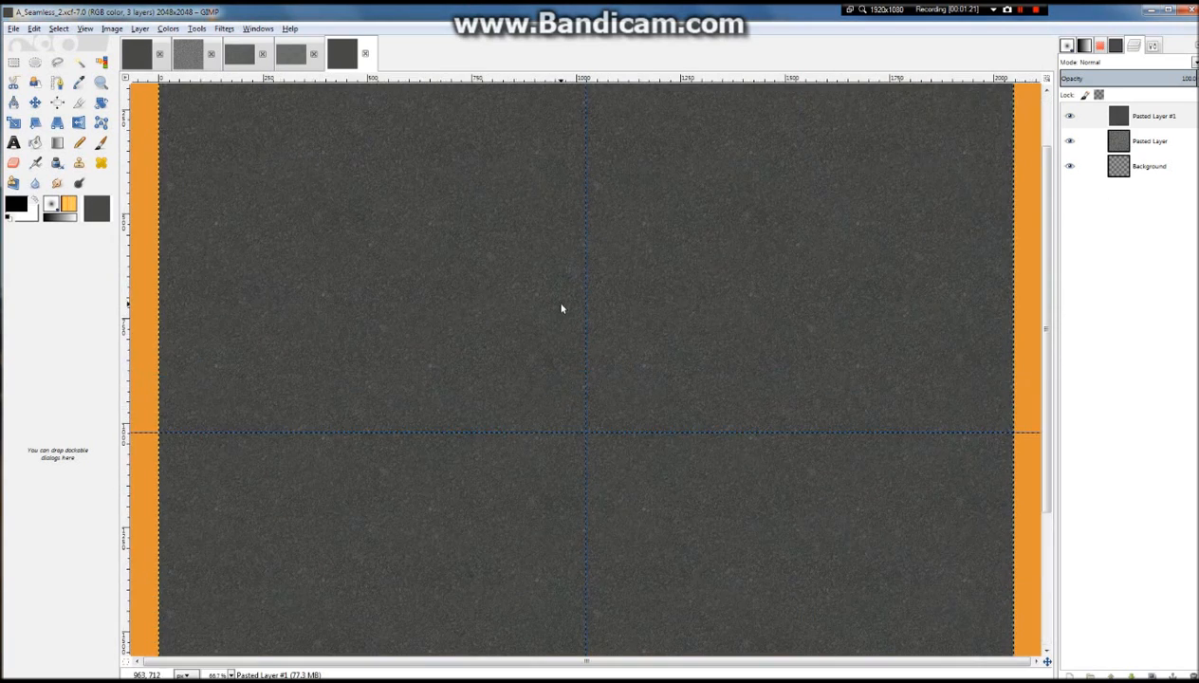
scroll(561, 308, down, 3)
scroll(790, 188, up, 2)
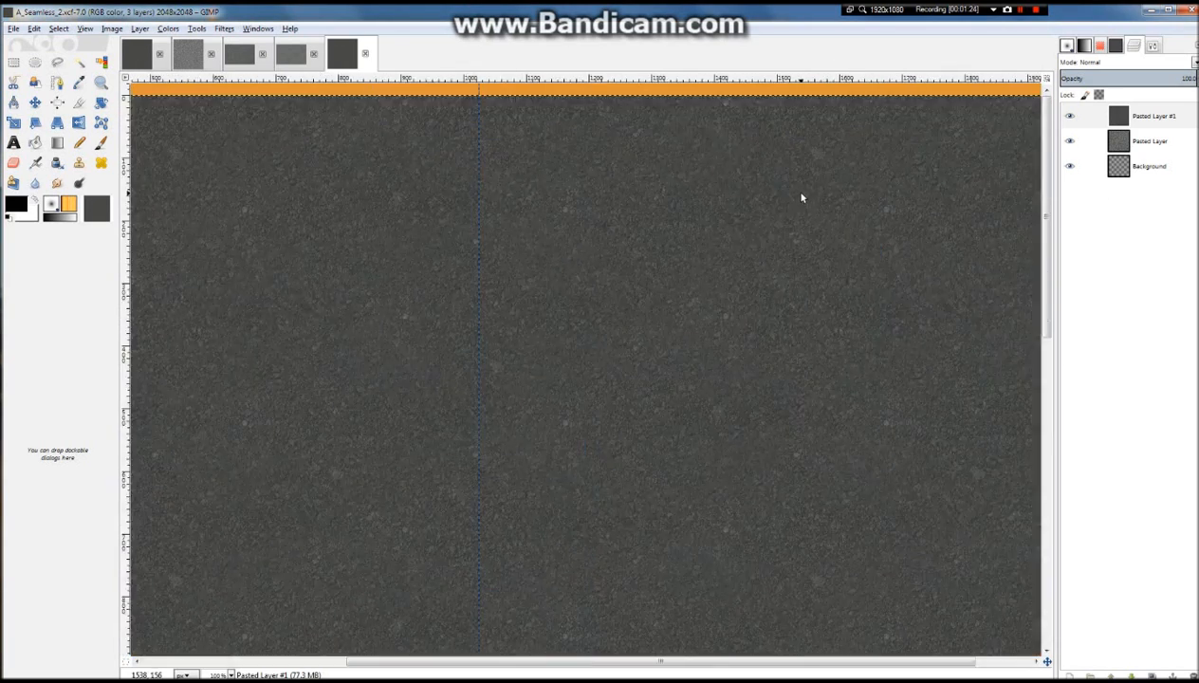
scroll(671, 182, down, 1)
scroll(668, 180, down, 2)
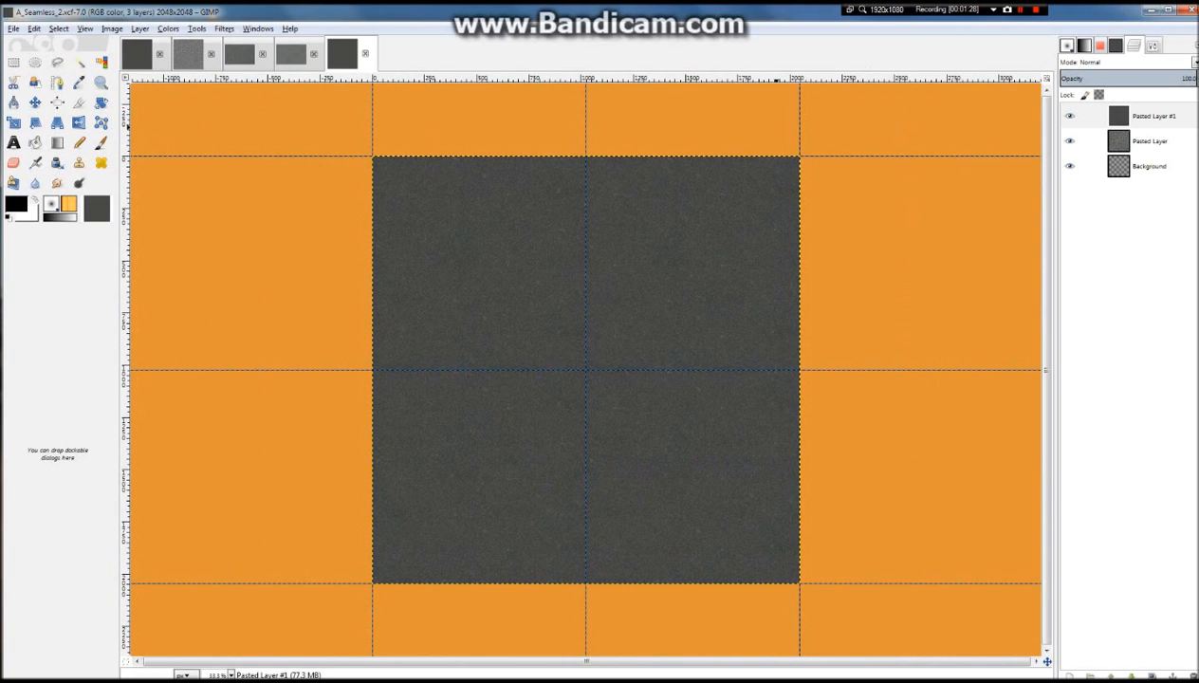
click(1159, 116)
drag(1150, 141, 1151, 182)
click(1154, 79)
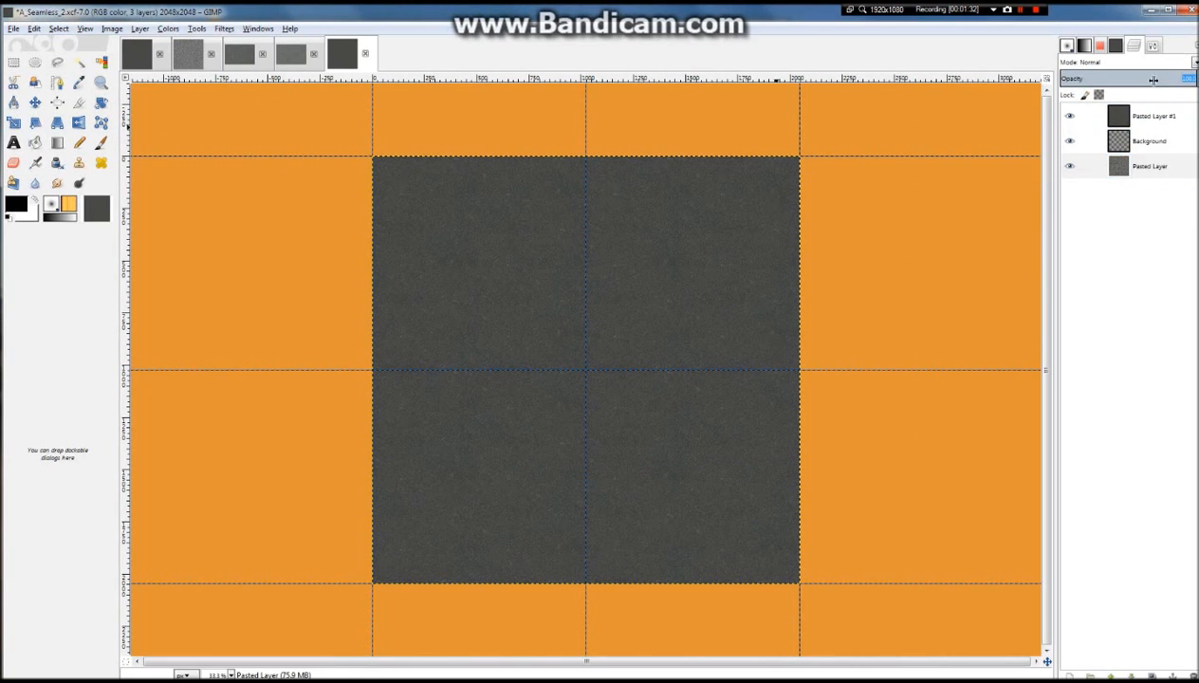
Set up the Eraser for Pasted Layer #1 with the Hardness 075 brush at size 51.97
click(1168, 117)
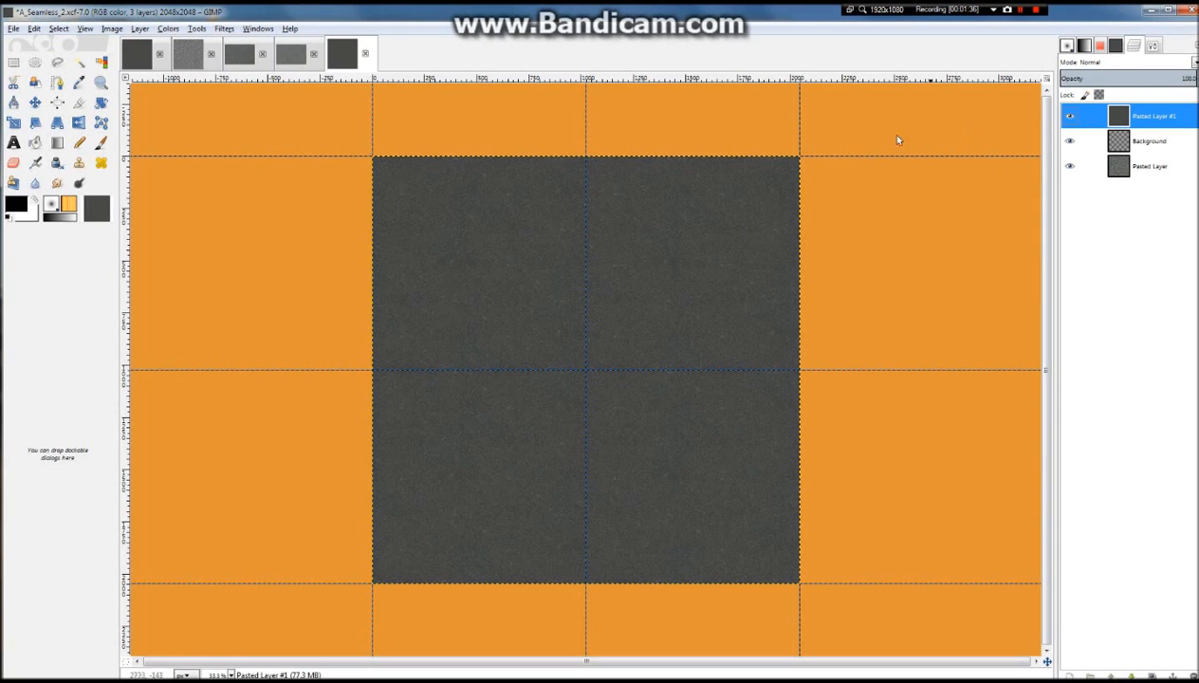
click(13, 162)
click(1070, 46)
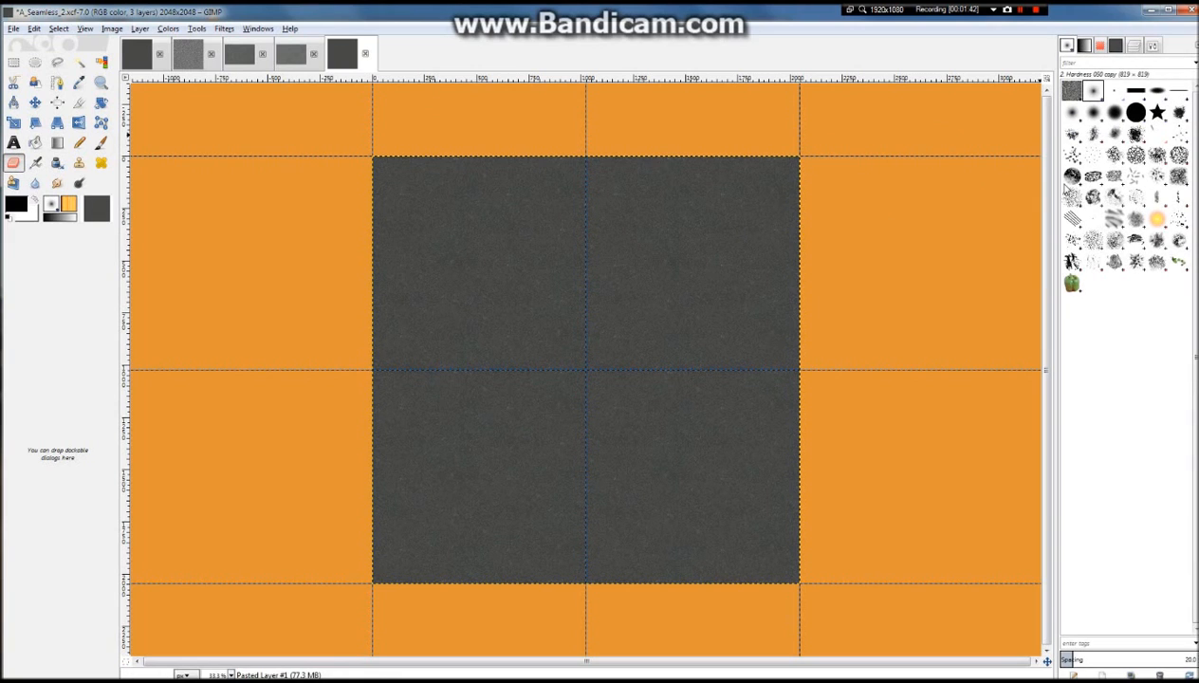
click(1136, 112)
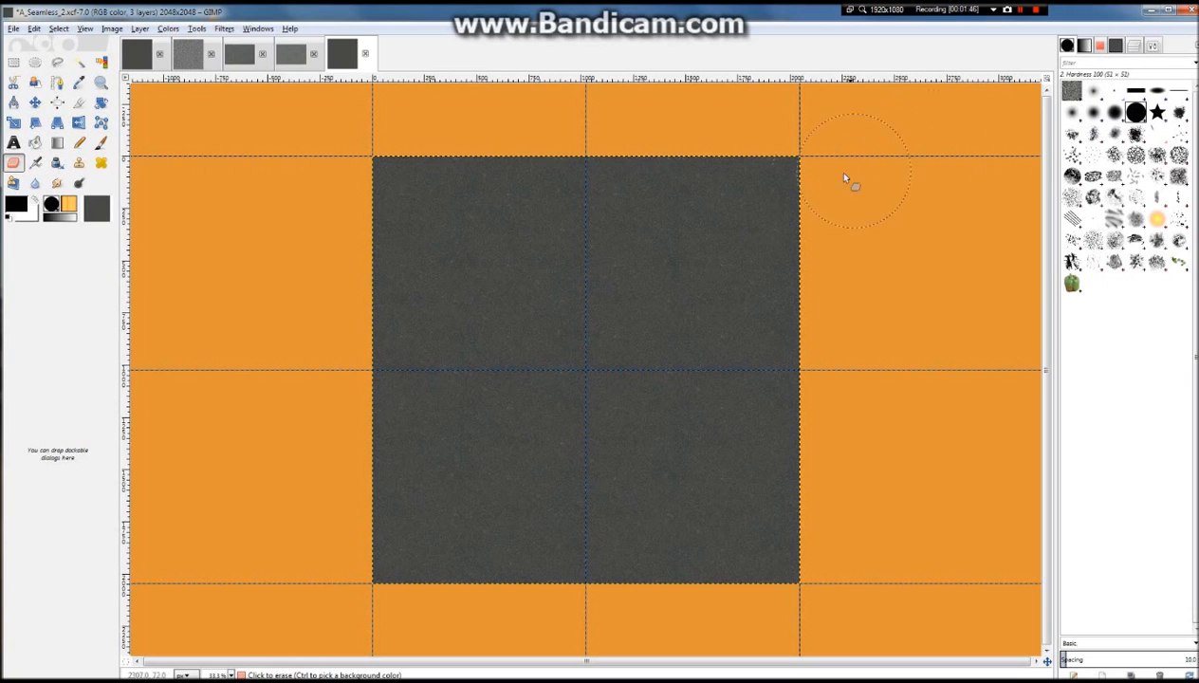
click(1116, 114)
scroll(862, 188, up, 2)
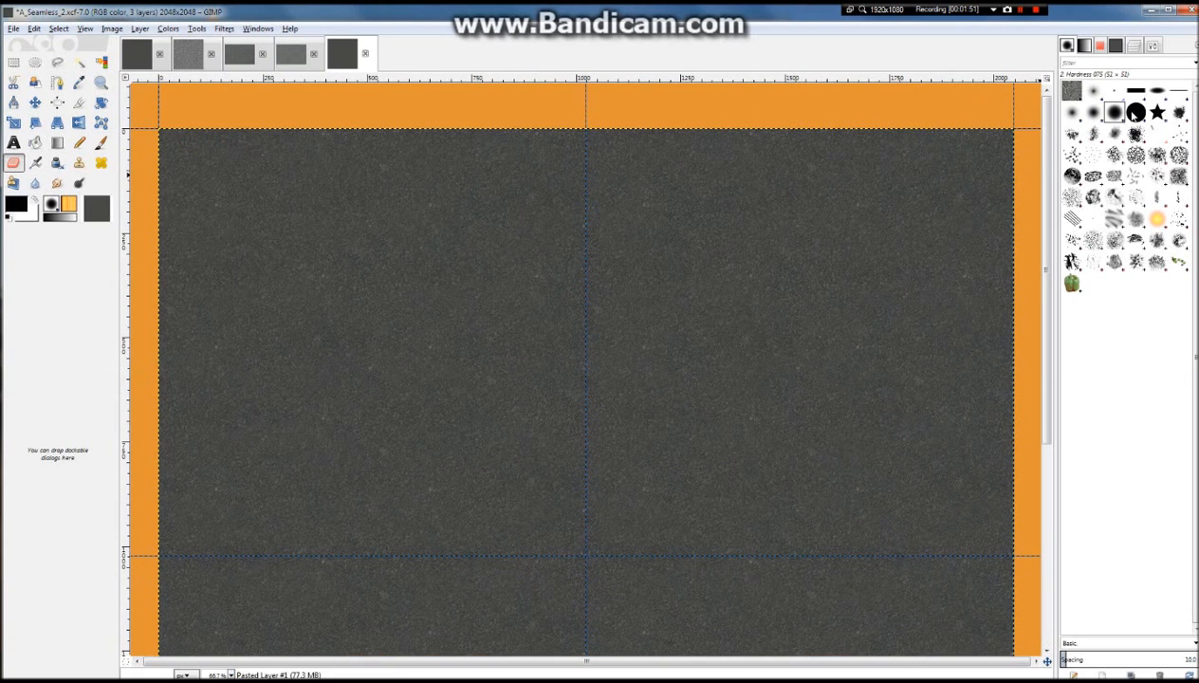
click(1152, 47)
drag(1078, 133, 1043, 133)
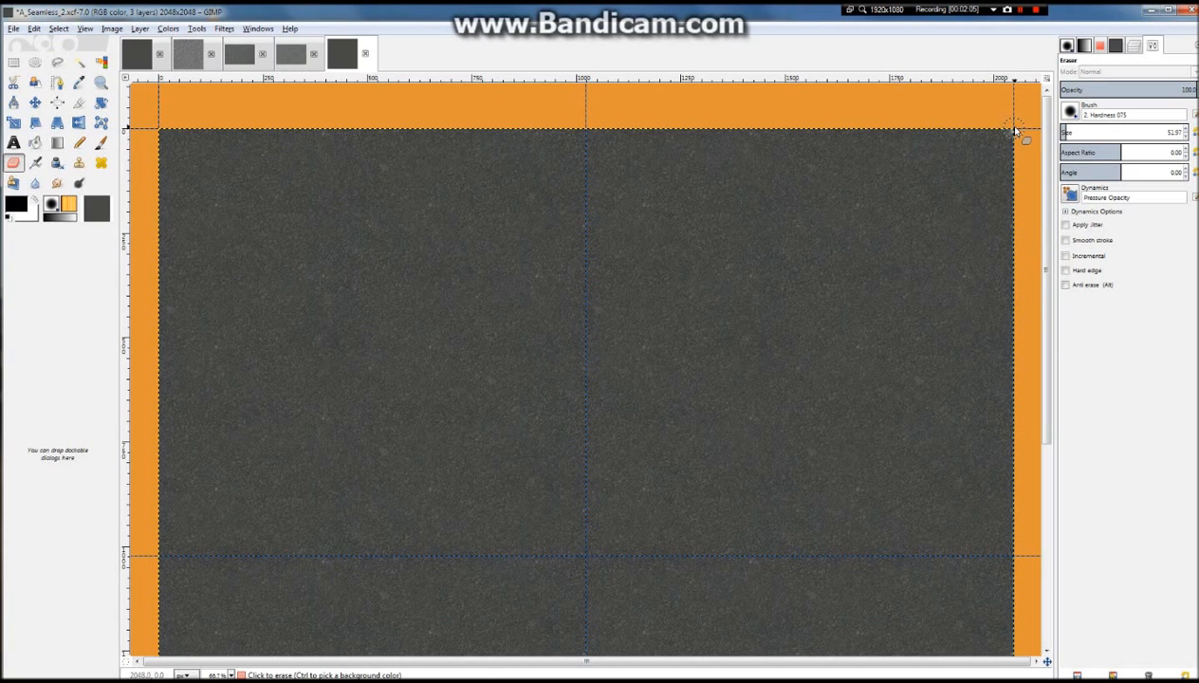
Erase a straight strip along the full right edge of Pasted Layer #1, from the upper to the lower corner
ctrl+scroll(878, 476, down, 4)
ctrl+scroll(771, 536, up, 2)
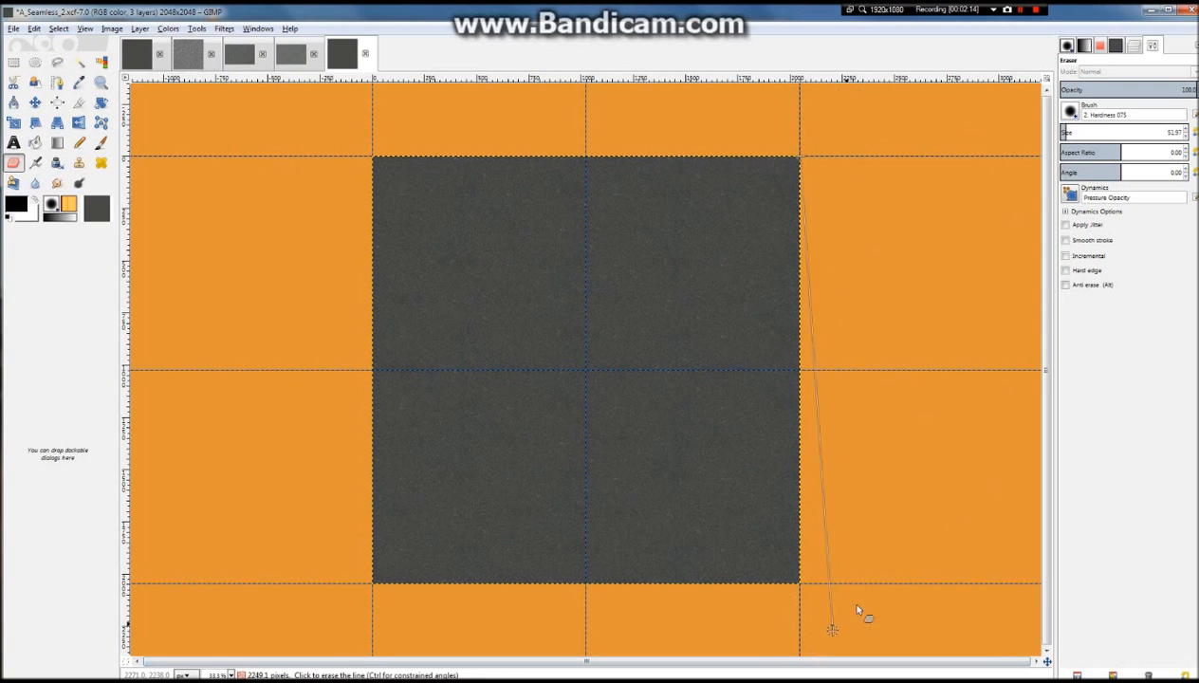
shift+click(799, 584)
Examine the erased strip along the texture's right edge at close range, over its full height
scroll(993, 461, up, 3)
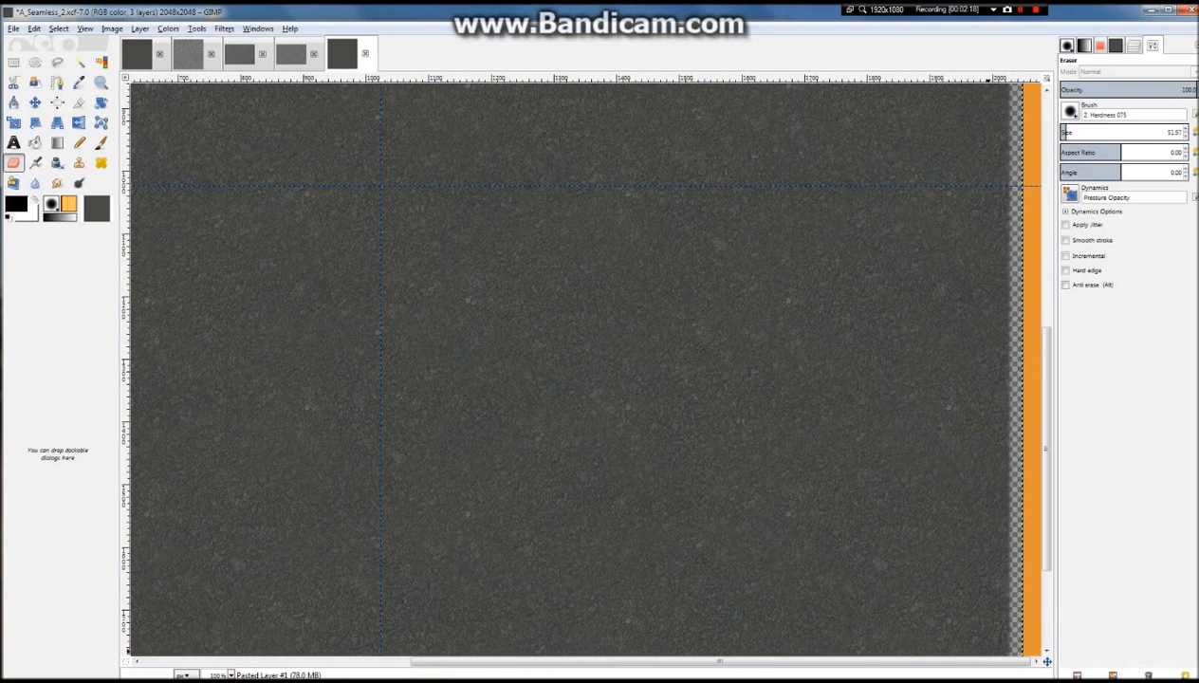
scroll(925, 574, up, 1)
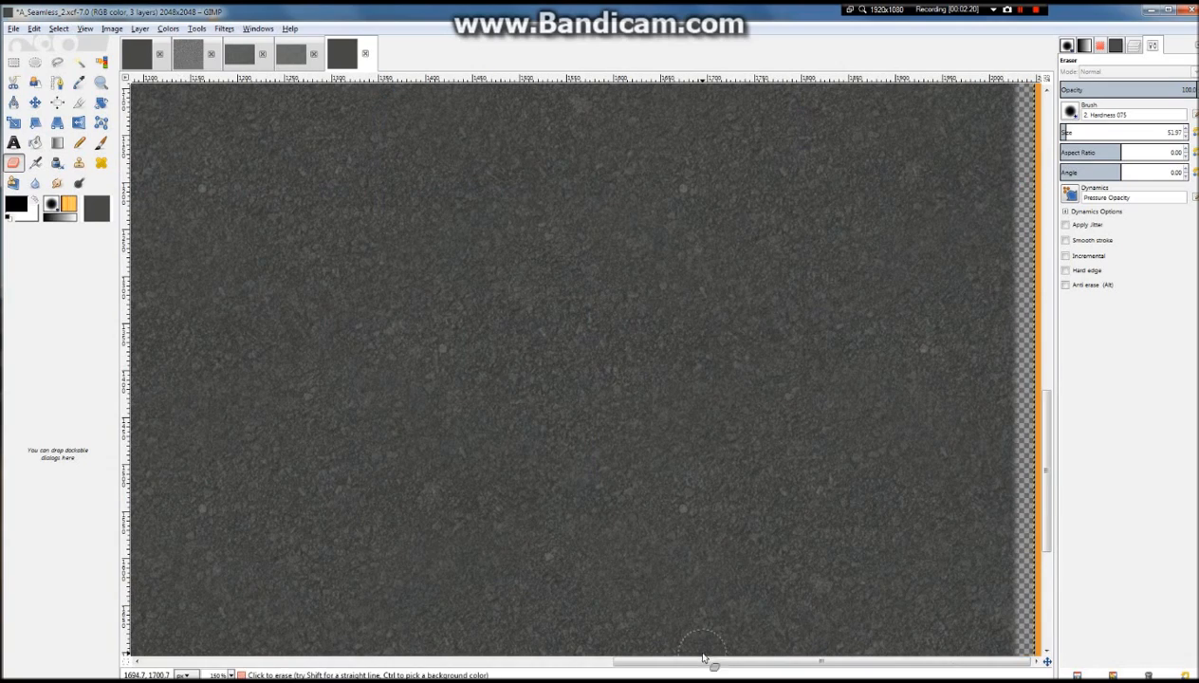
drag(1040, 511, 1068, 171)
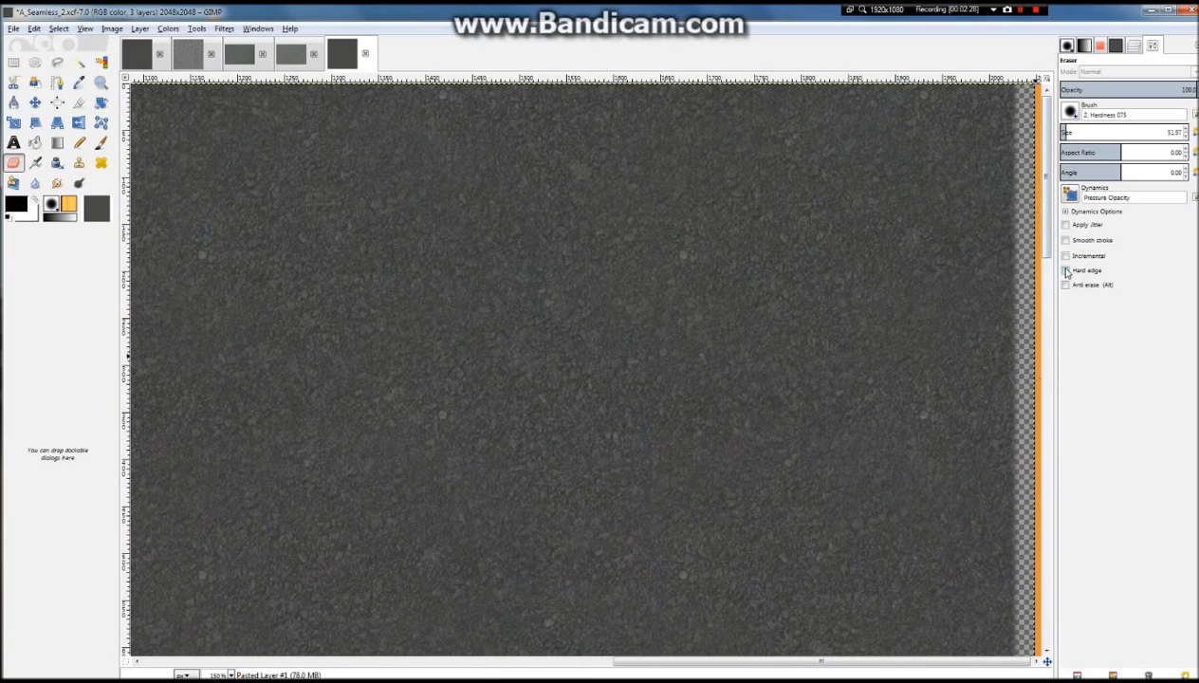
scroll(965, 326, down, 2)
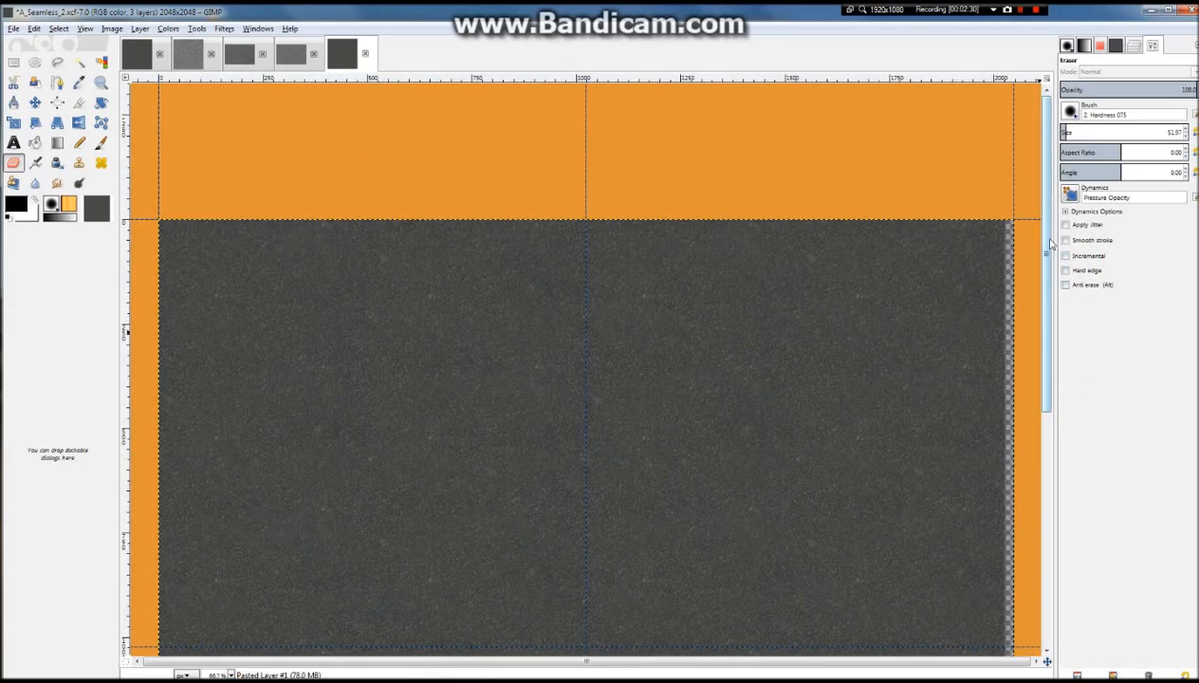
drag(1047, 248, 1048, 470)
scroll(1015, 446, up, 4)
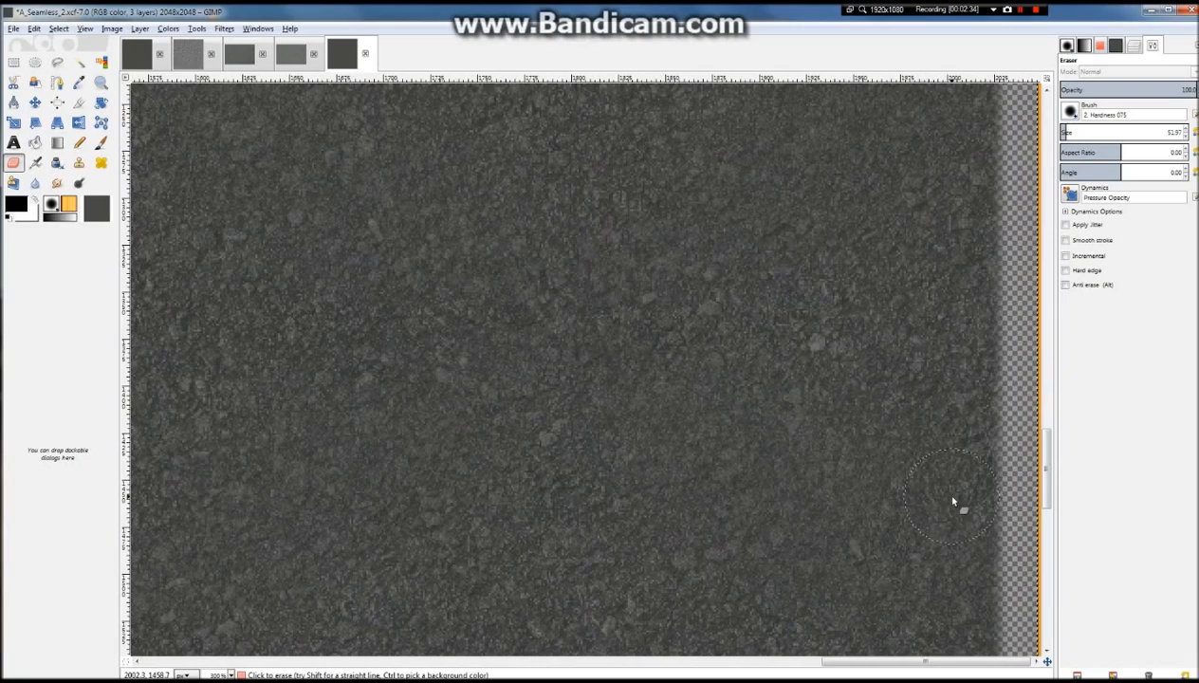
scroll(955, 489, down, 6)
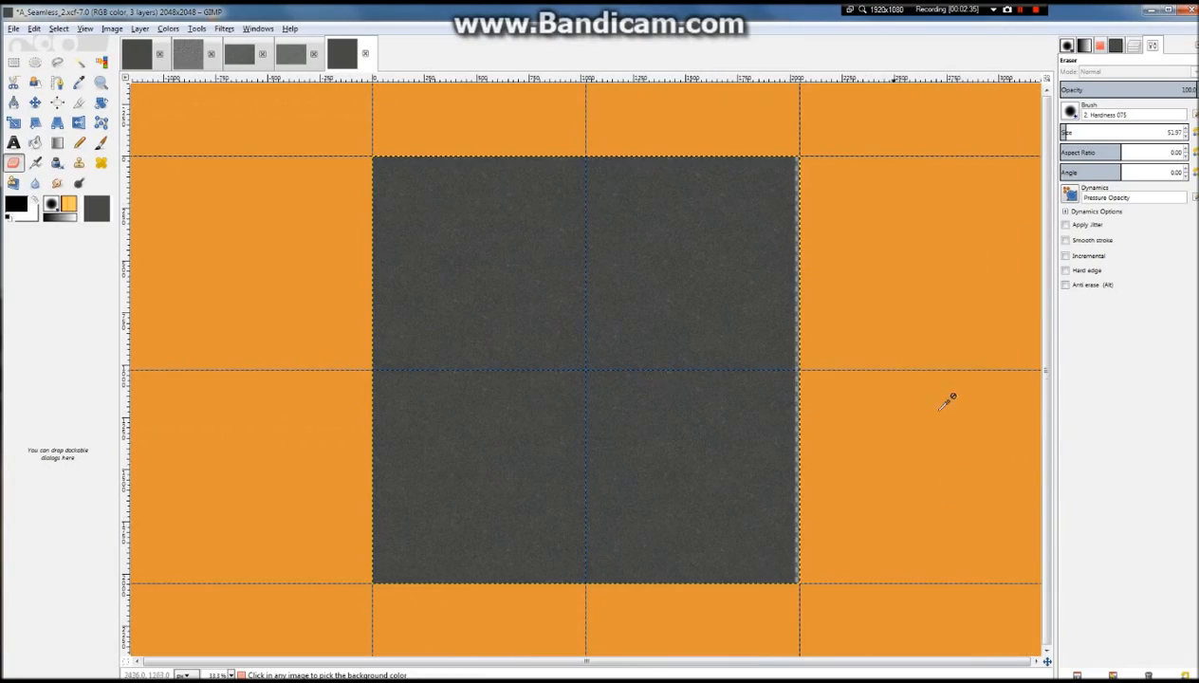
Undo the erased strip along the texture's right edge and check the restored border
scroll(891, 407, up, 1)
scroll(940, 438, up, 1)
scroll(969, 450, down, 2)
scroll(908, 471, up, 1)
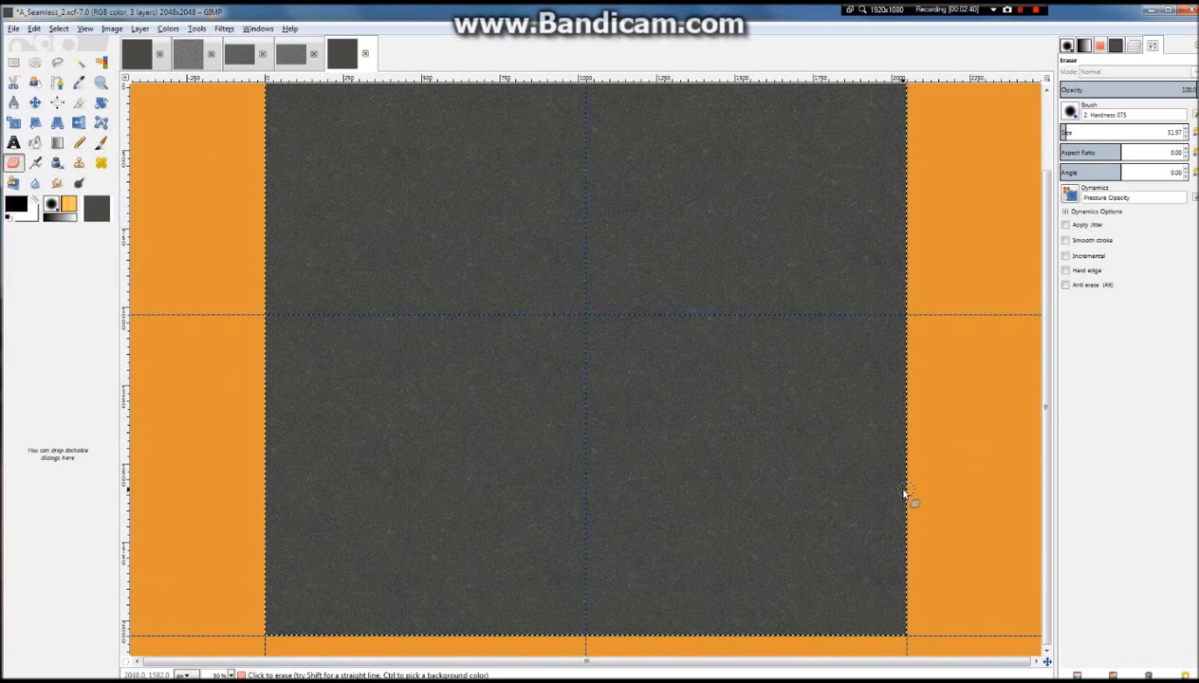
scroll(889, 321, down, 2)
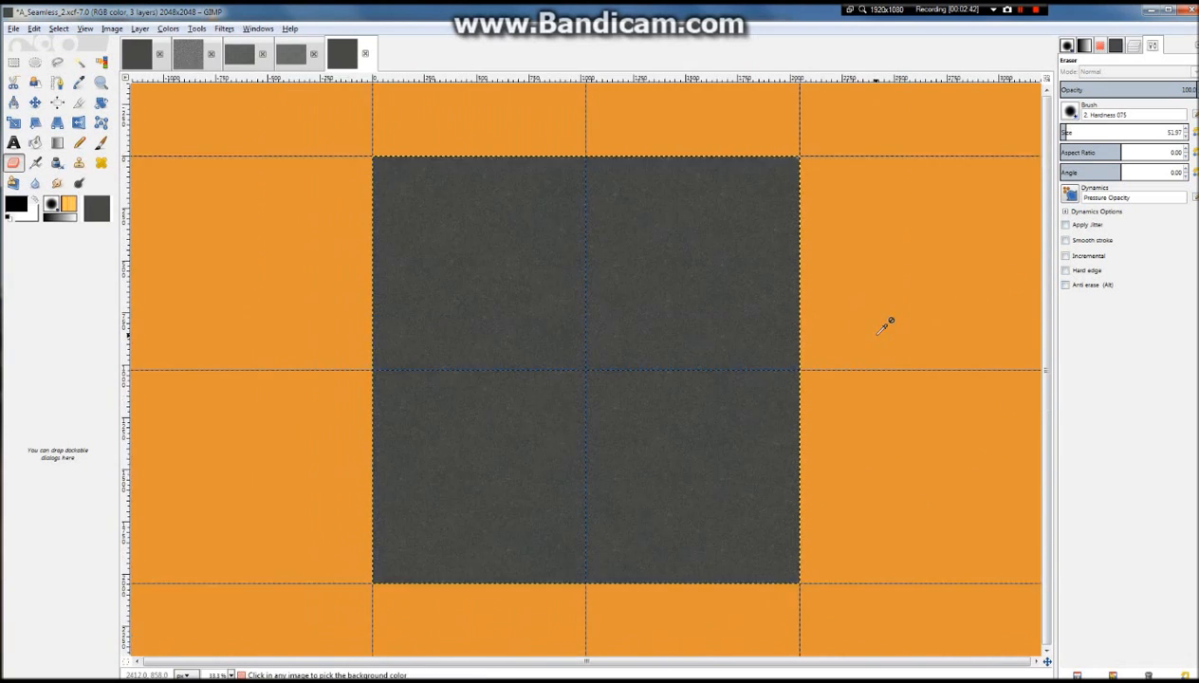
scroll(906, 119, up, 4)
scroll(903, 121, down, 3)
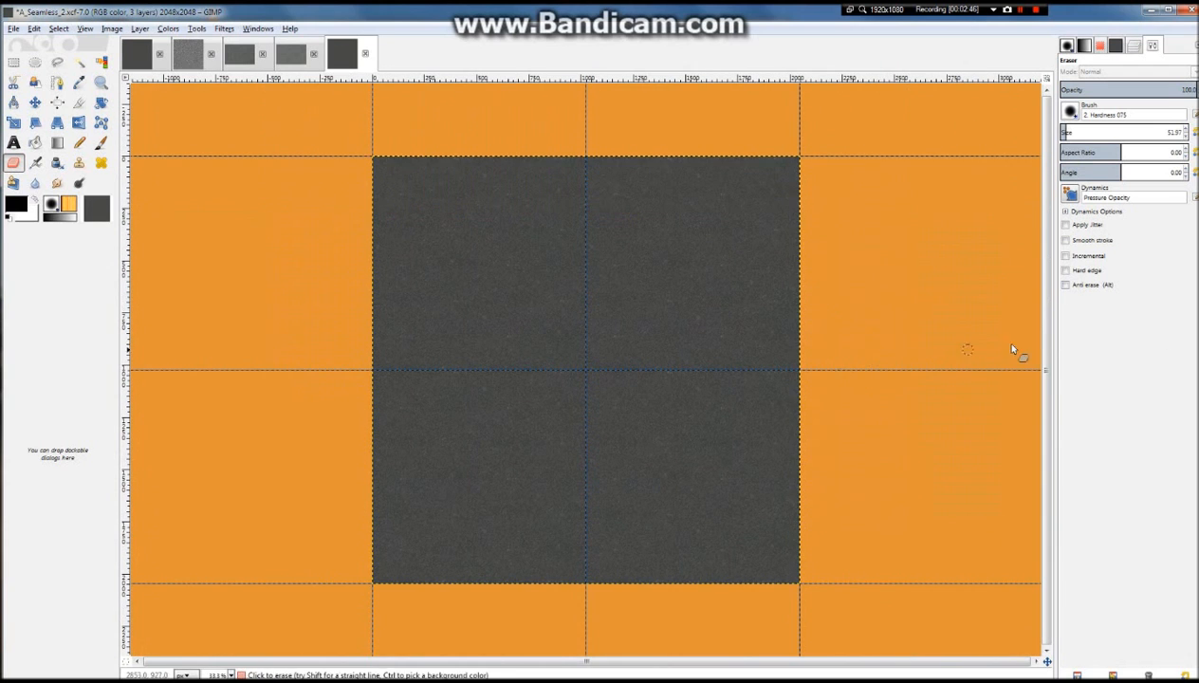
Enable Apply Jitter for the Eraser at amount 0.00 and erase a straight strip along the full right edge of Pasted Layer #1
click(1065, 225)
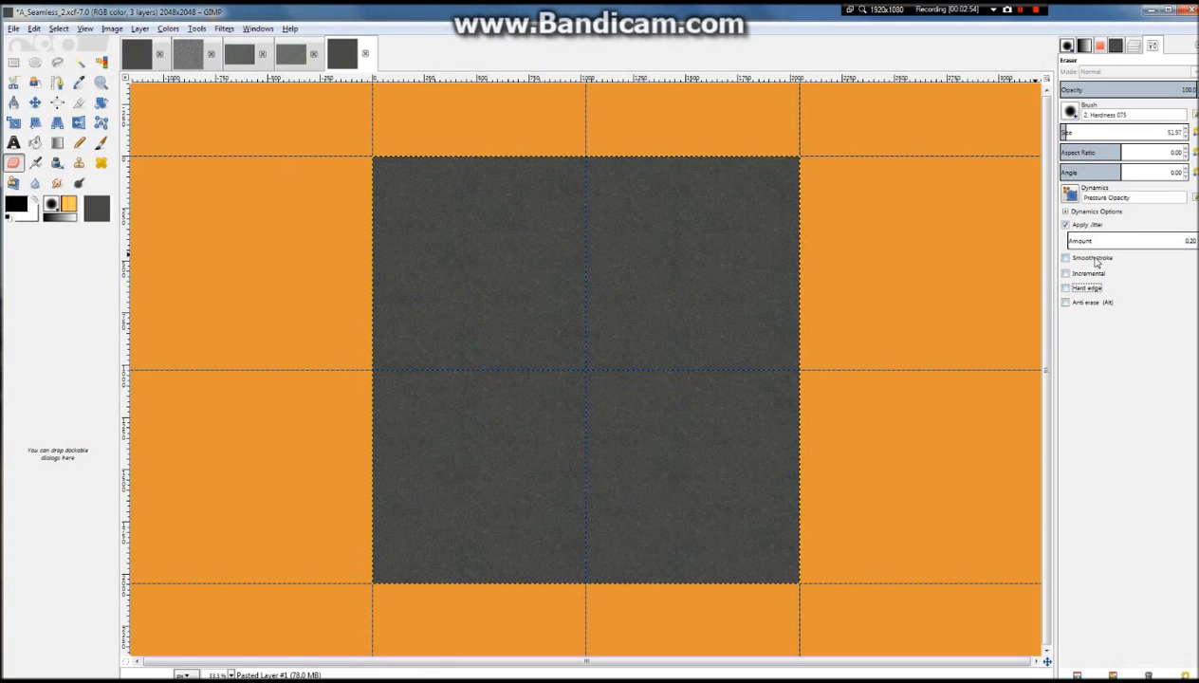
drag(1104, 243, 1102, 243)
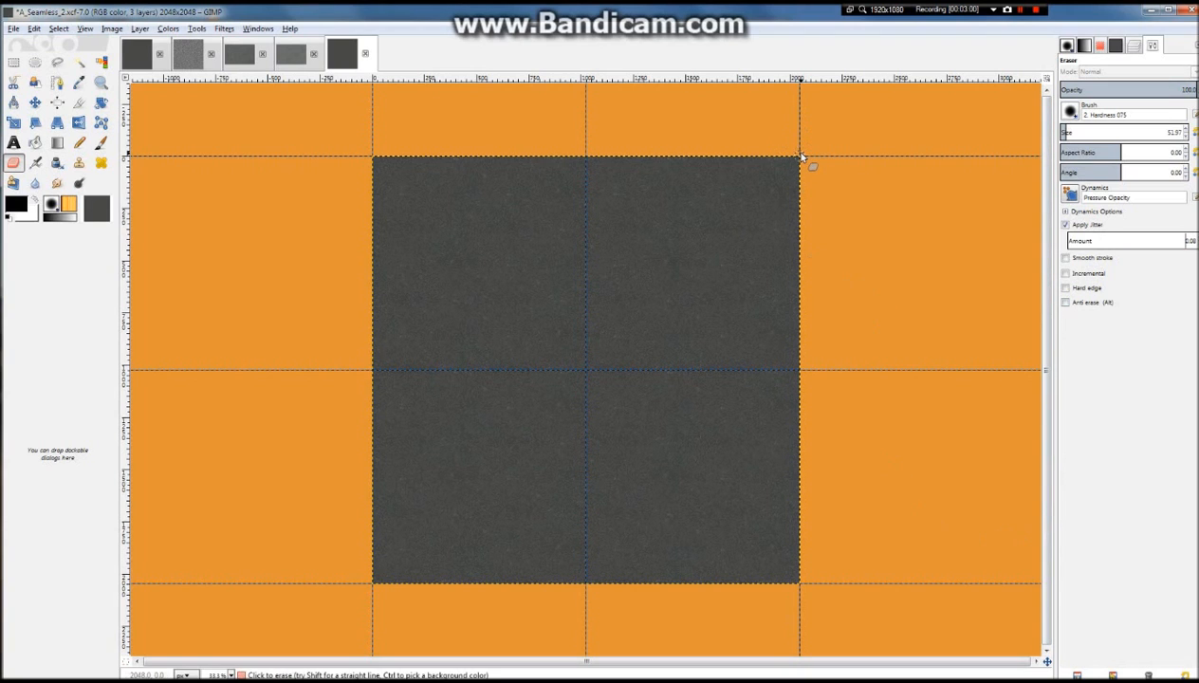
shift+click(799, 584)
scroll(830, 396, up, 4)
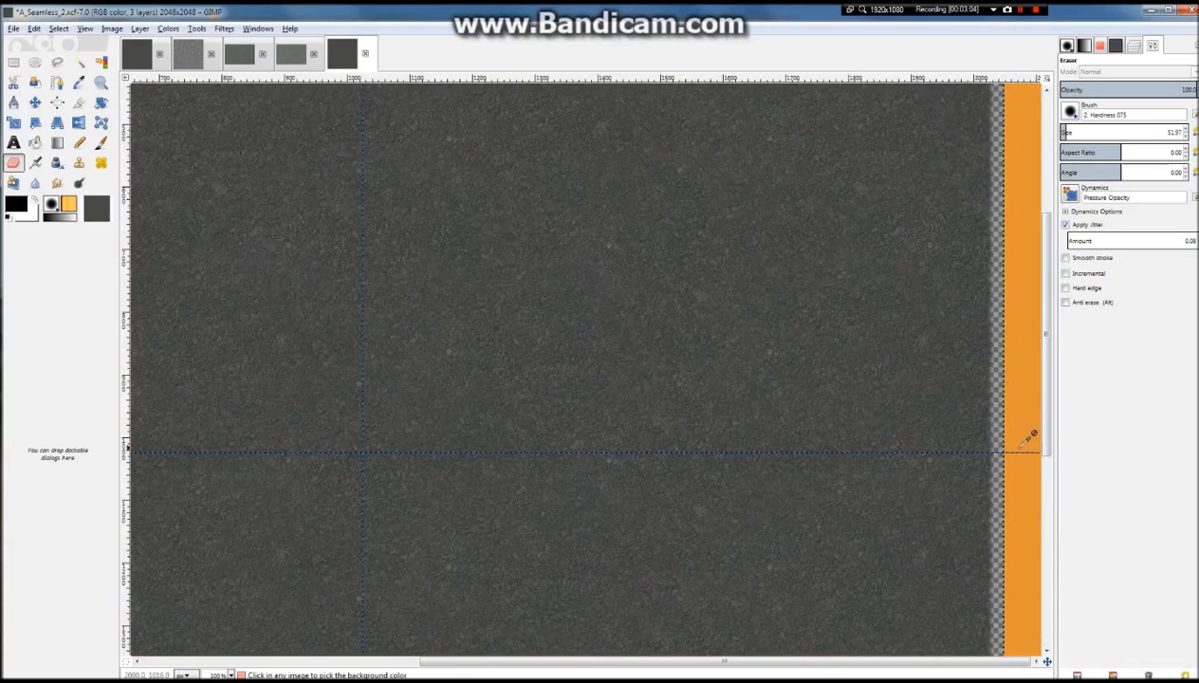
scroll(1018, 434, up, 2)
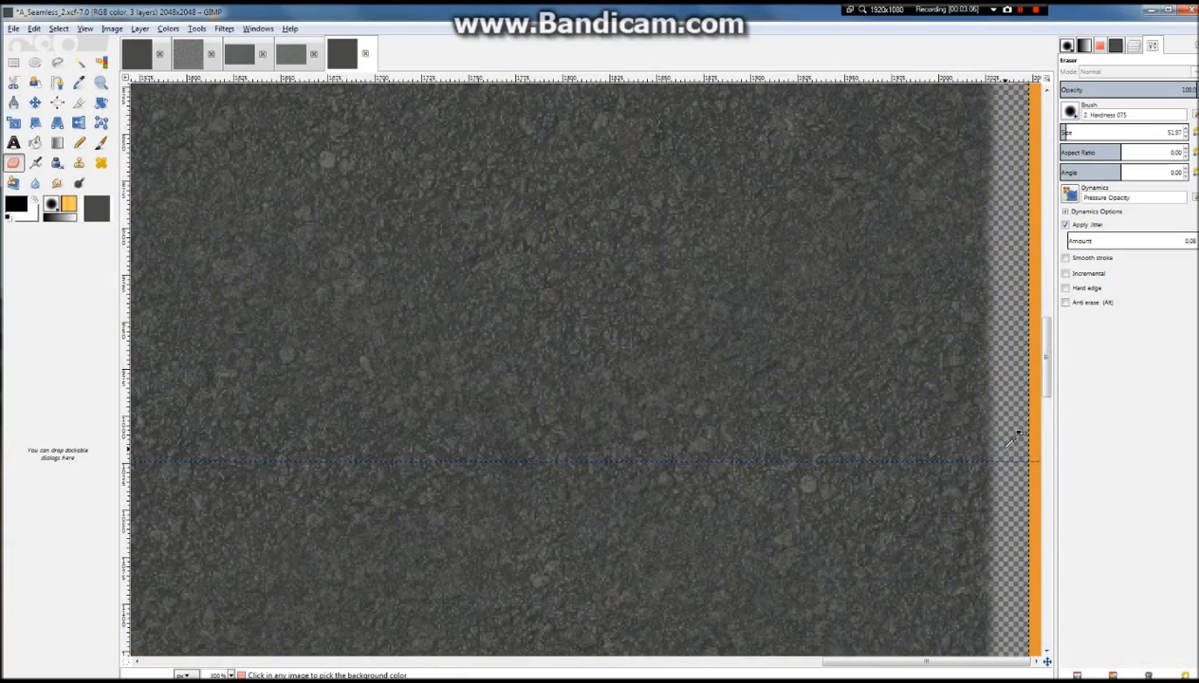
scroll(956, 289, down, 6)
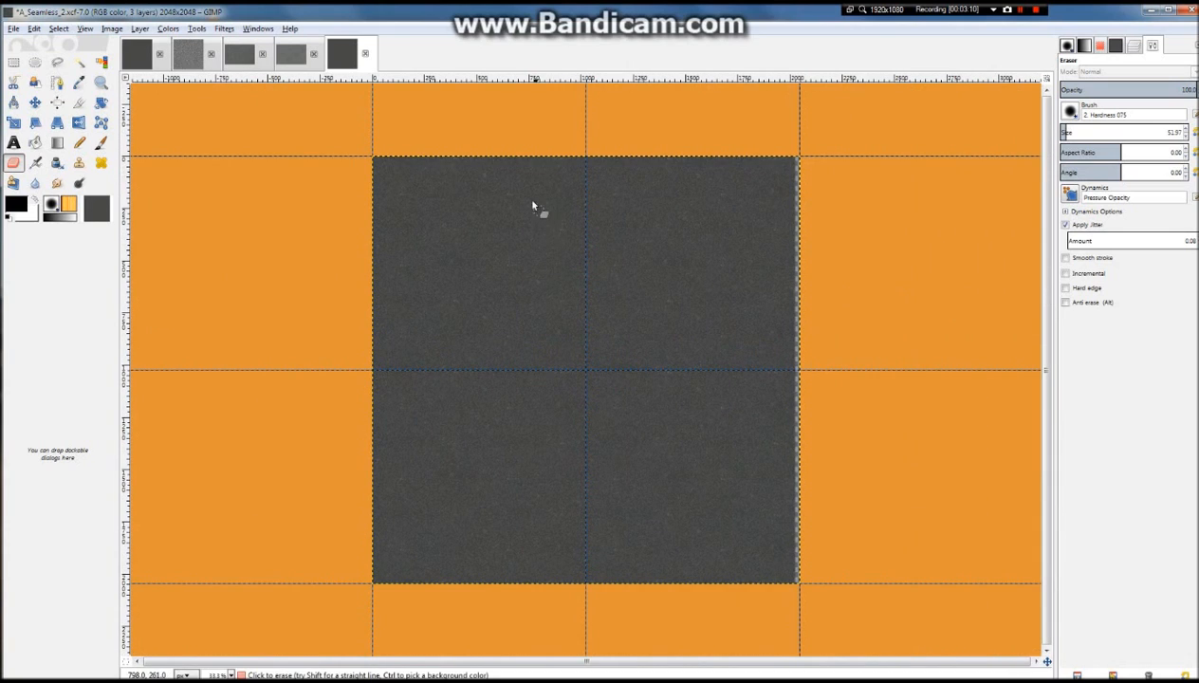
Erase a matching straight strip along the full left edge of Pasted Layer #1, from the upper to the lower corner
click(374, 157)
shift+click(374, 589)
scroll(361, 357, up, 3)
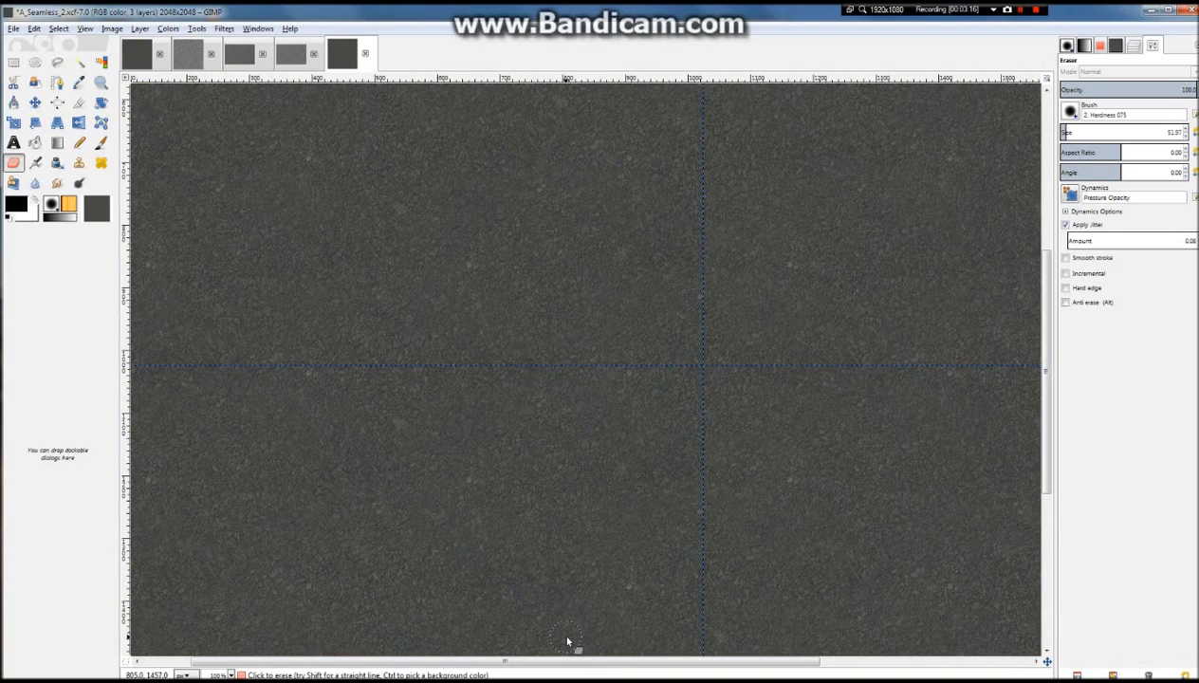
drag(567, 660, 397, 656)
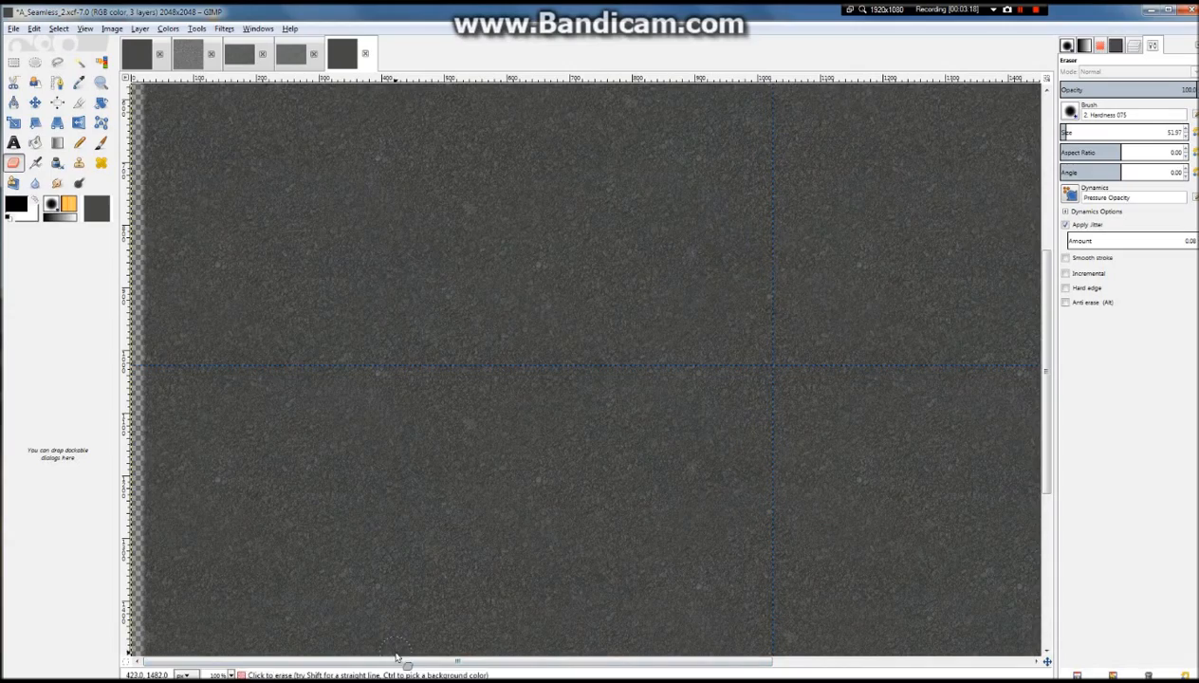
scroll(149, 503, up, 4)
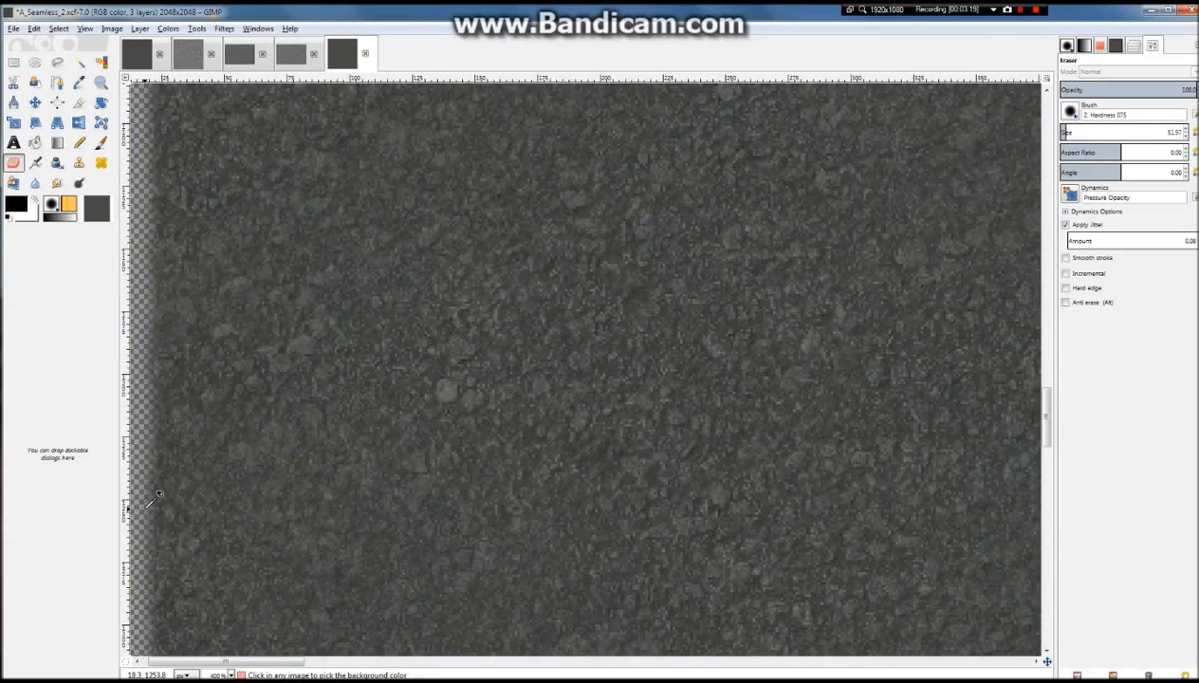
scroll(152, 501, down, 7)
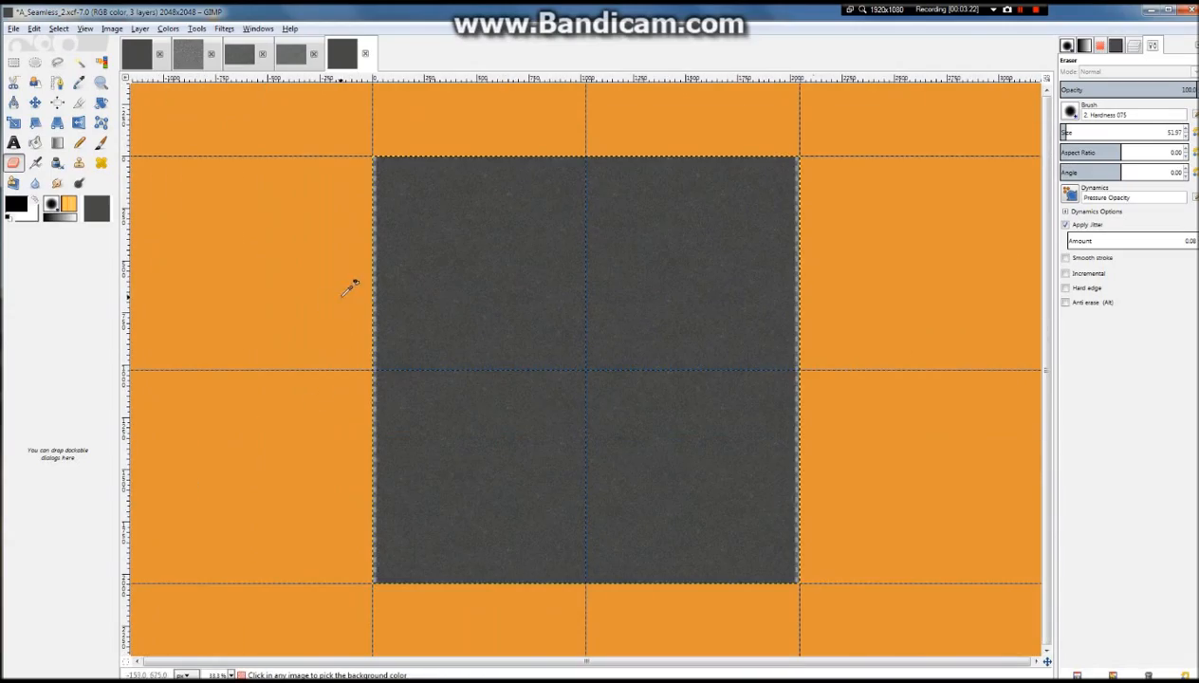
Examine the erased strips on both sides of the texture, with the softness of the right one at close range
scroll(349, 288, up, 2)
scroll(347, 312, down, 2)
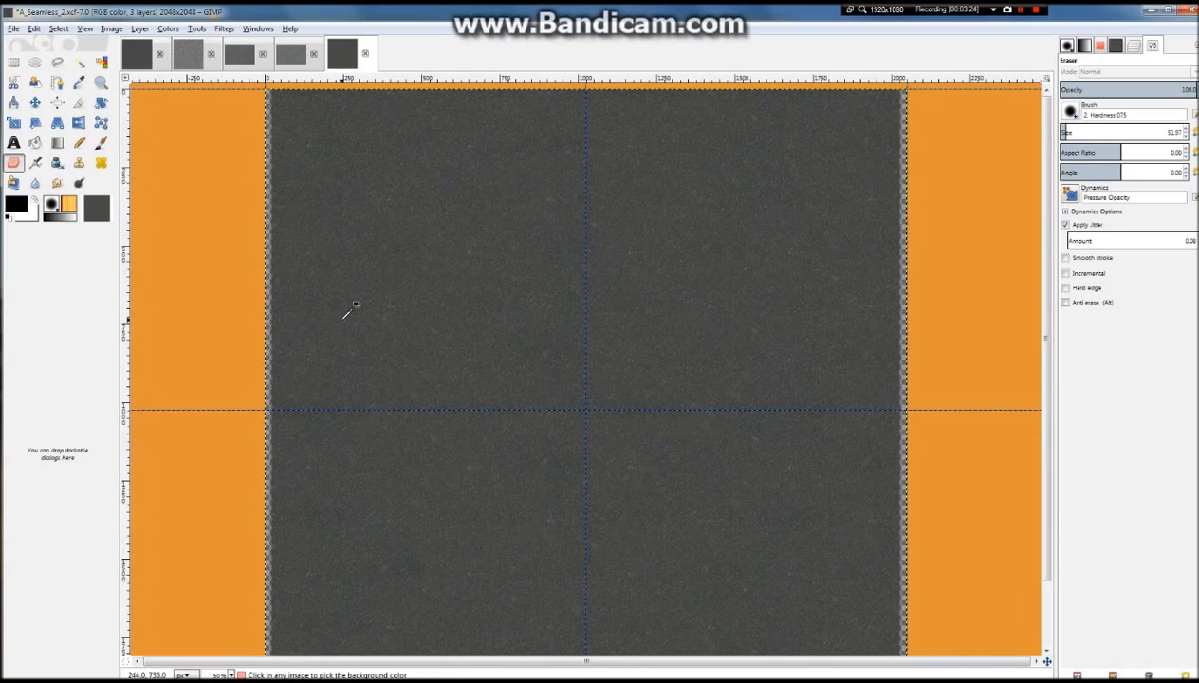
scroll(849, 248, up, 7)
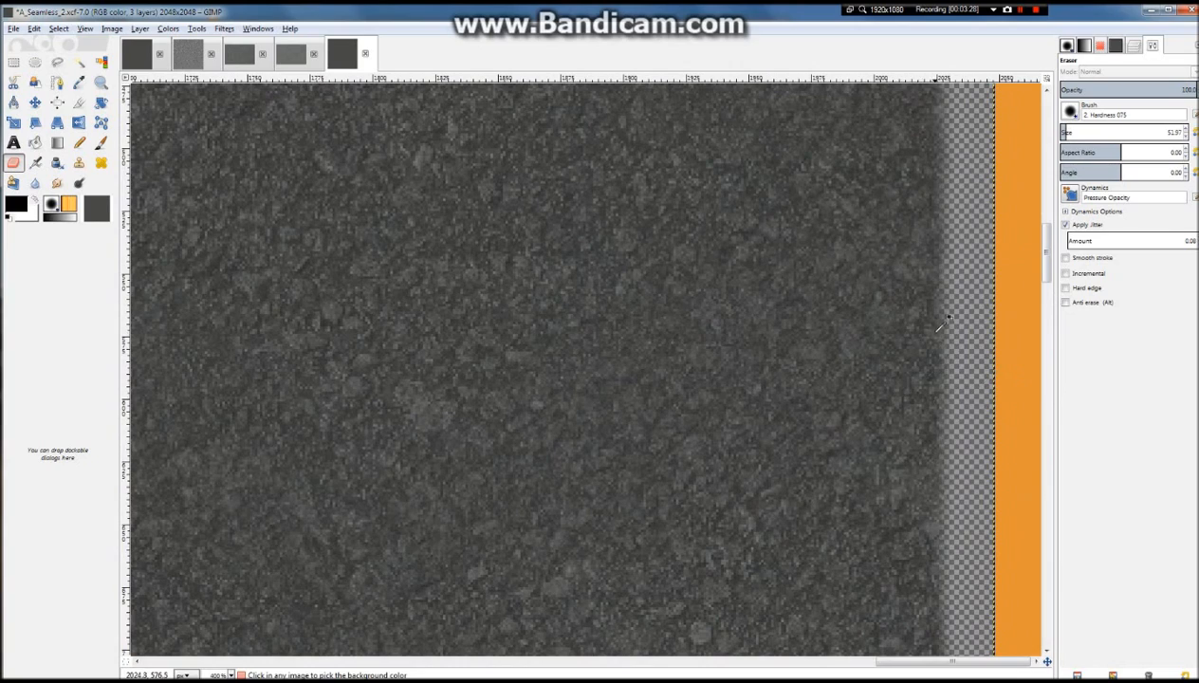
scroll(937, 340, down, 3)
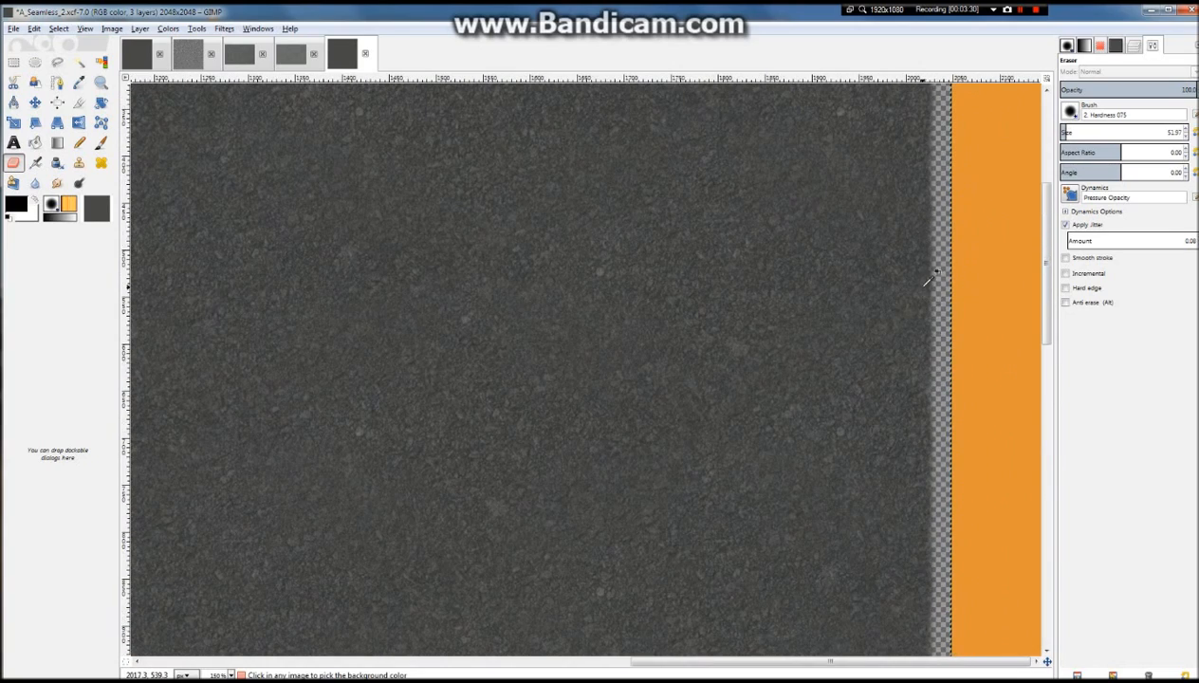
Undo the erased strips on both sides of Pasted Layer #1 and check the restored borders
scroll(935, 275, down, 3)
scroll(814, 359, down, 3)
scroll(806, 361, up, 1)
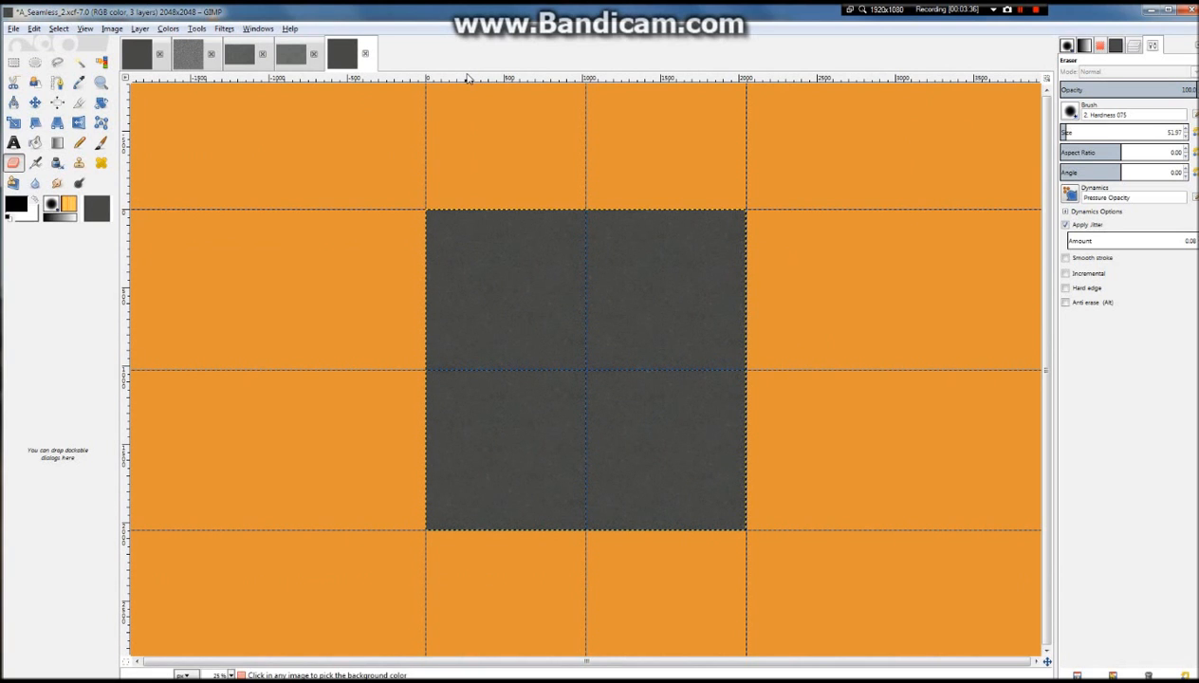
scroll(783, 206, up, 3)
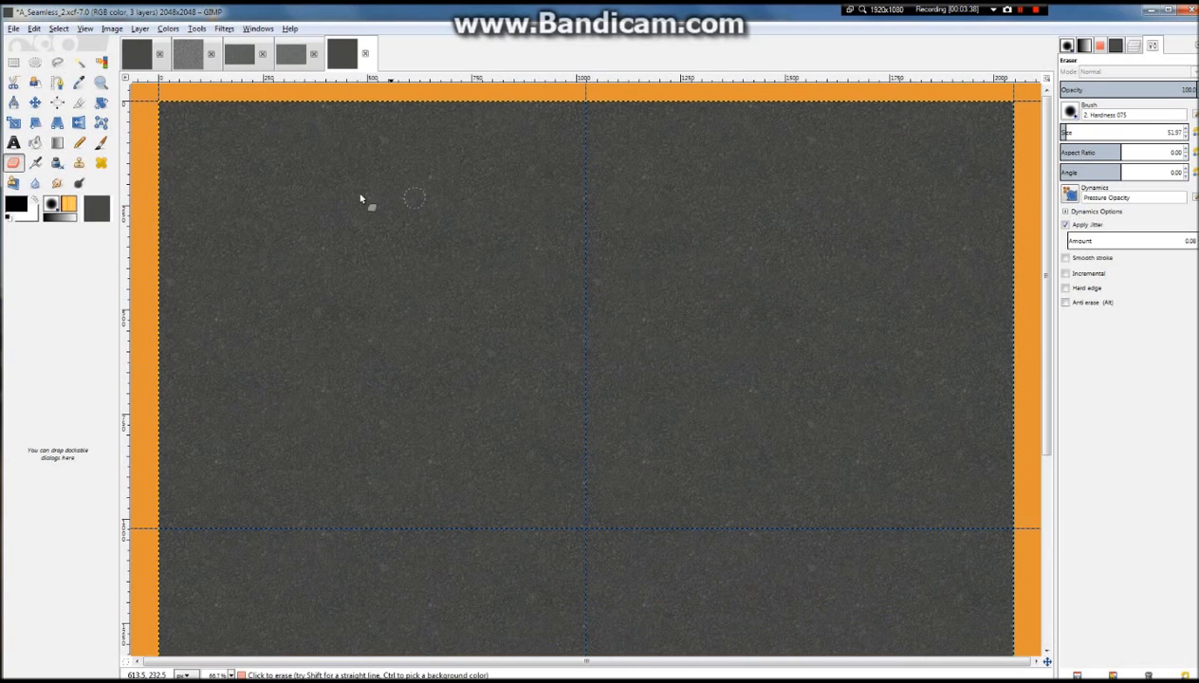
scroll(275, 169, down, 2)
Choose the FG to Transparent gradient with black as foreground and activate the Blend tool
click(52, 222)
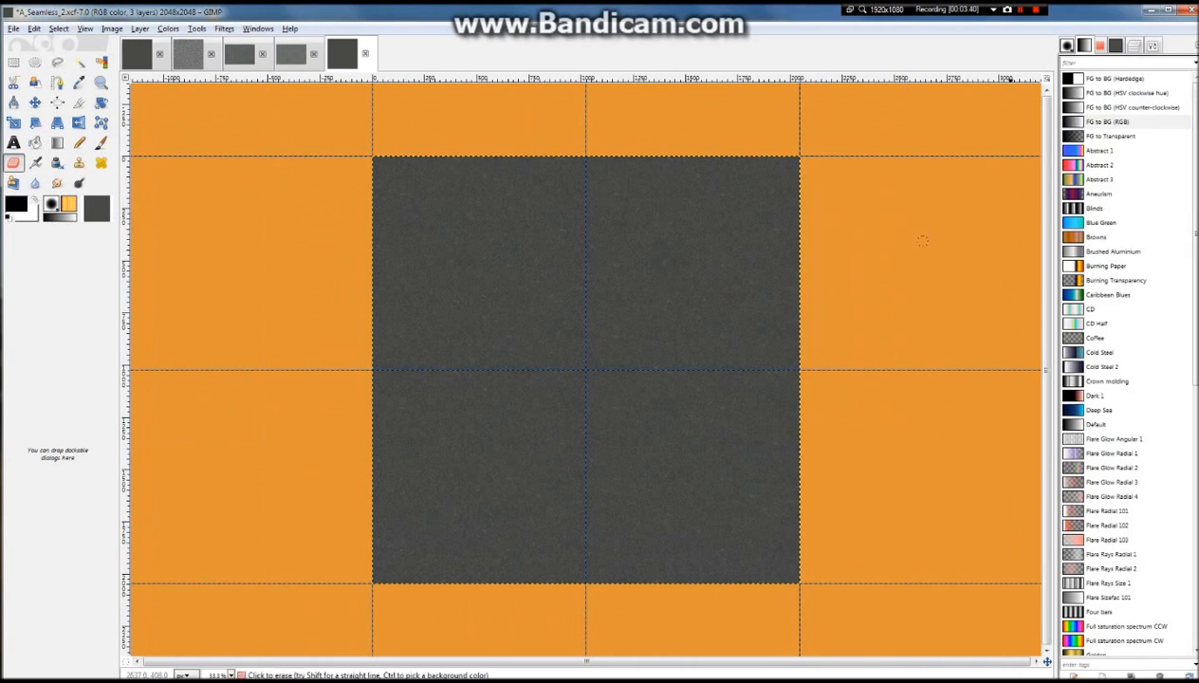
click(1106, 138)
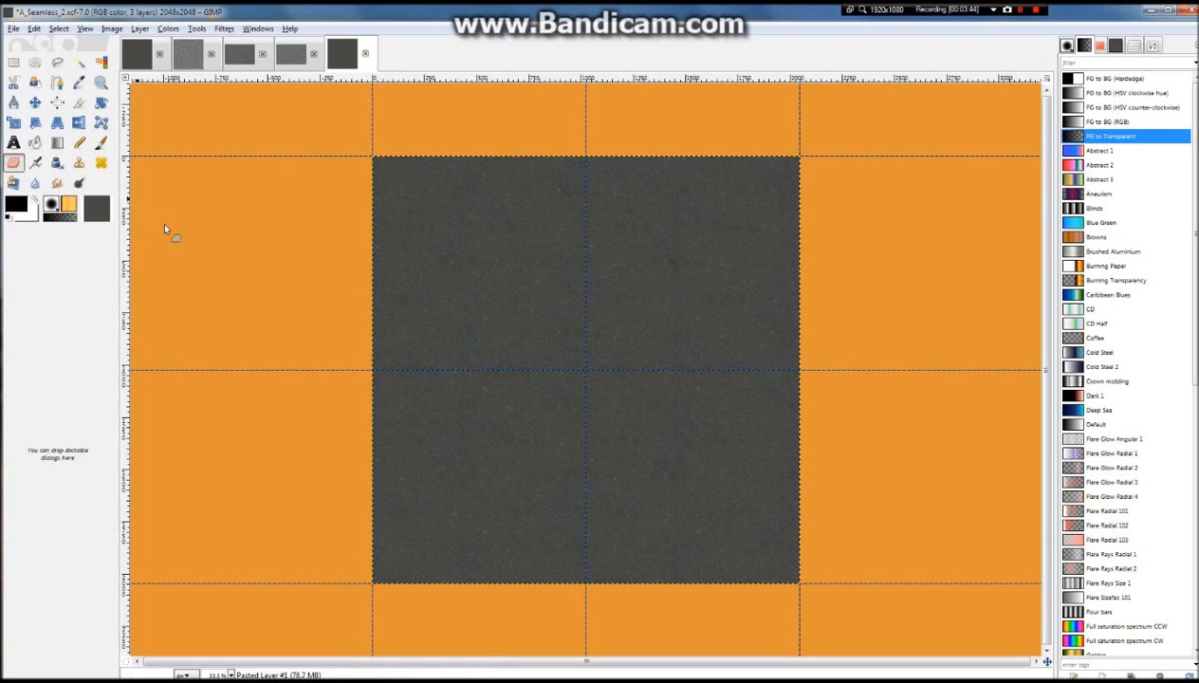
click(55, 143)
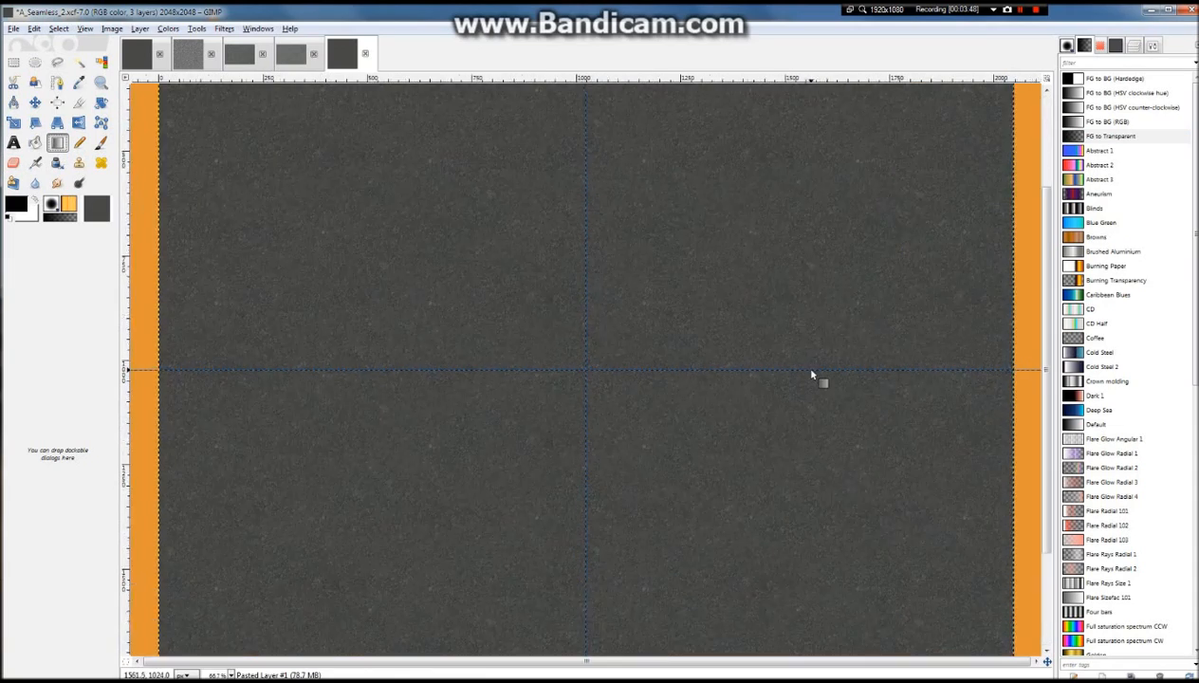
Blend a horizontal black-to-transparent gradient about 45 px wide inward from the right edge of Pasted Layer #1
key(1)
drag(688, 671, 742, 671)
scroll(1022, 378, down, 3)
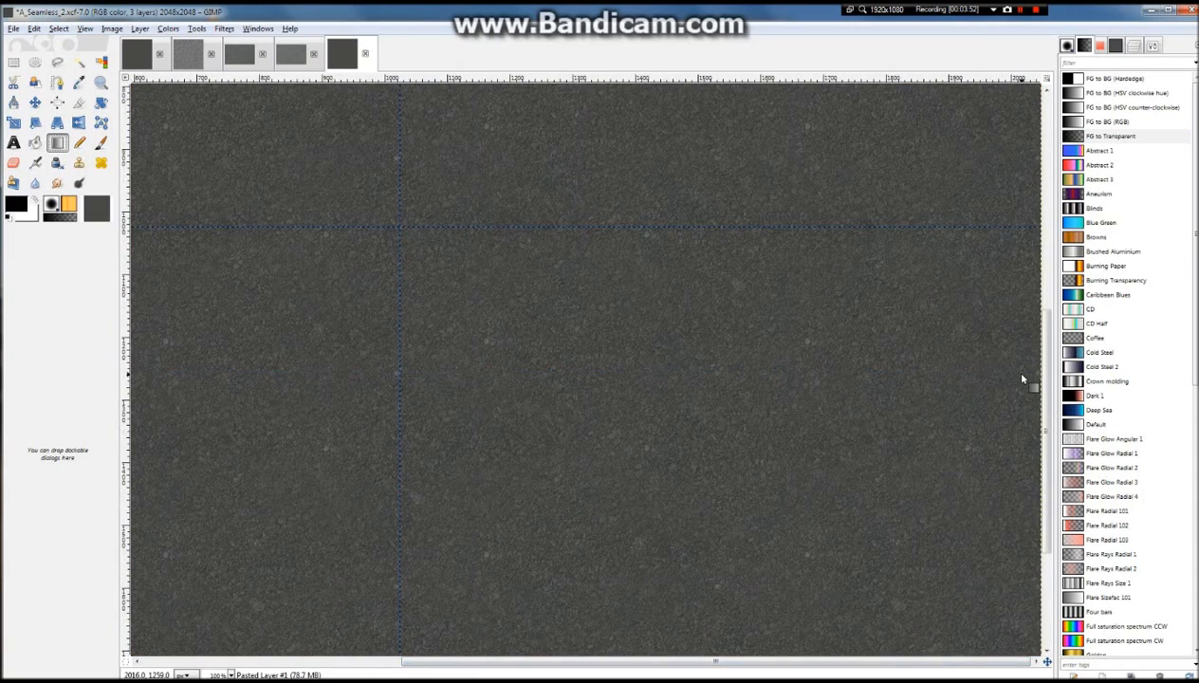
key(minus)
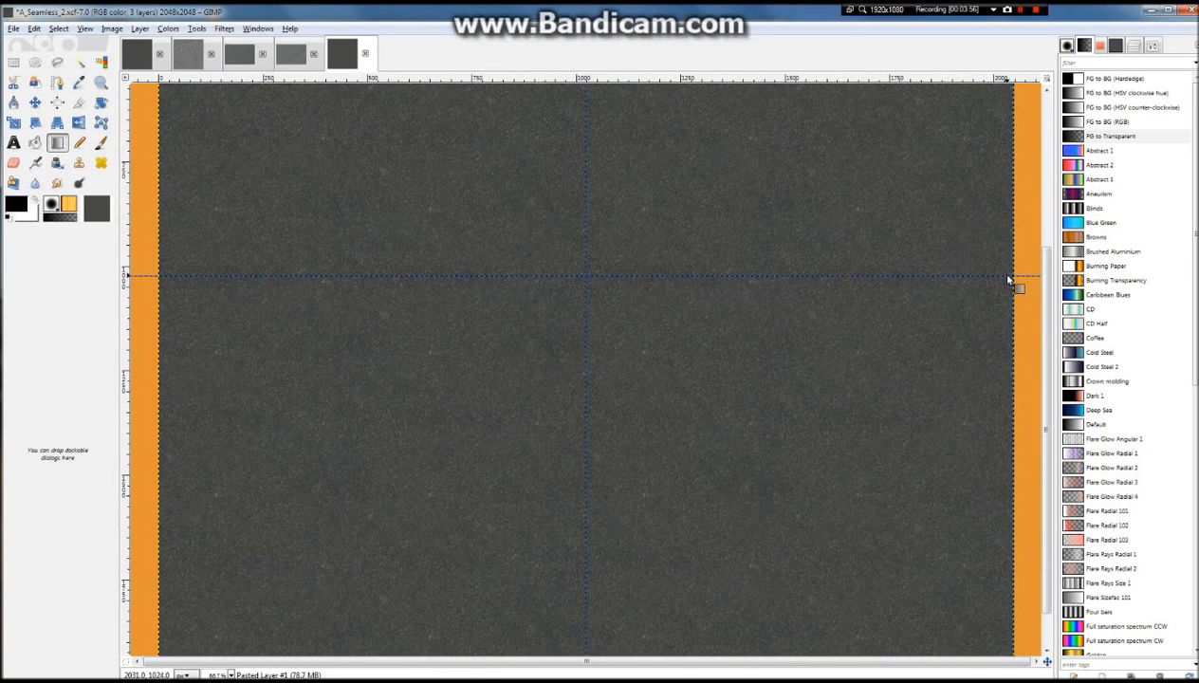
drag(1017, 279, 1005, 278)
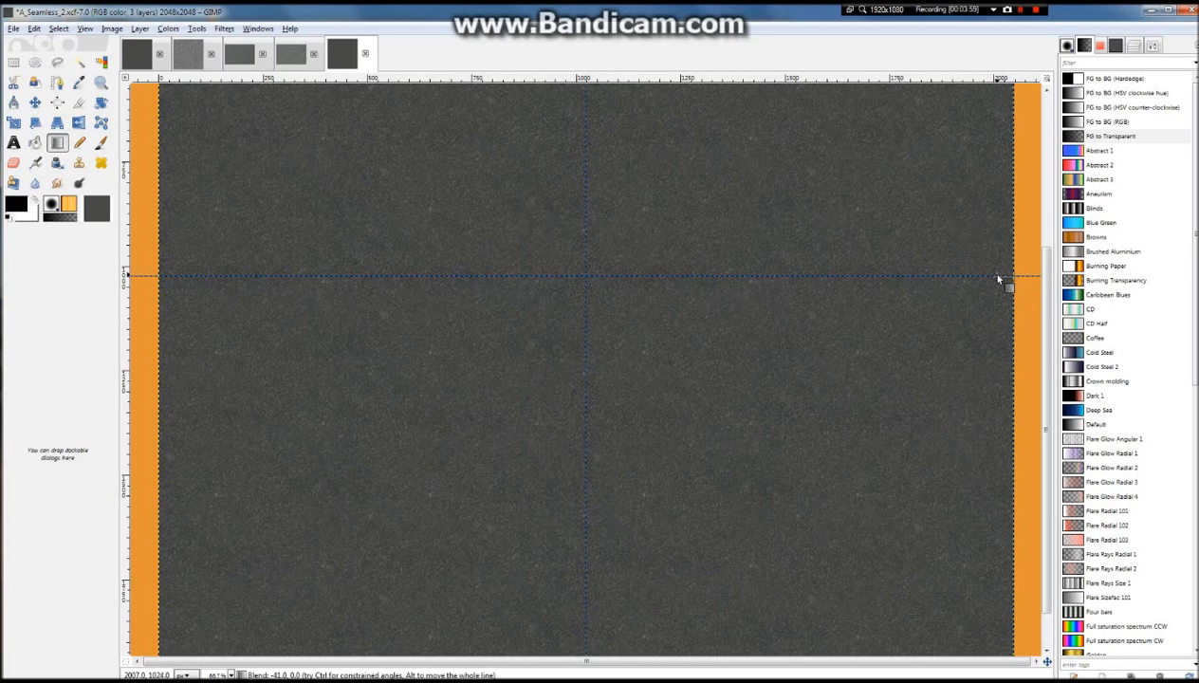
mouse_move(999, 279)
mouse_down()
mouse_move(1003, 302)
mouse_move(992, 281)
mouse_up()
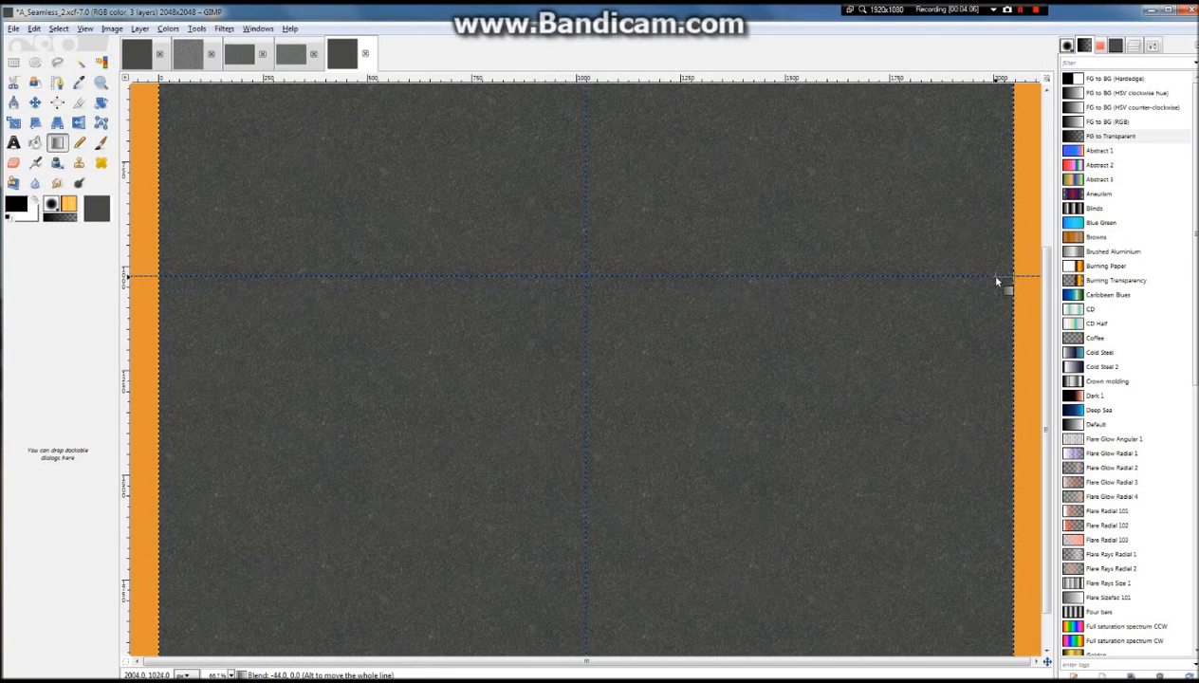
drag(996, 281, 998, 278)
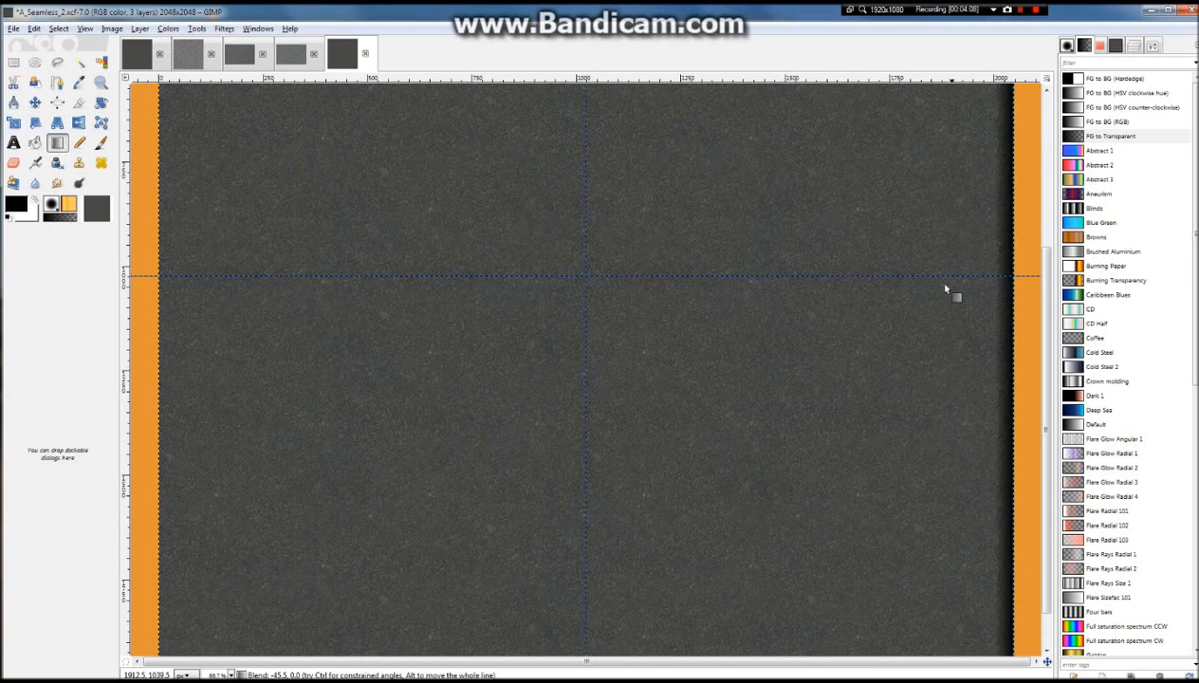
Try a gradient about 62 px wide inward from the left edge of Pasted Layer #1, and undo the gradients on both edges
key(minus)
key(minus)
key(plus)
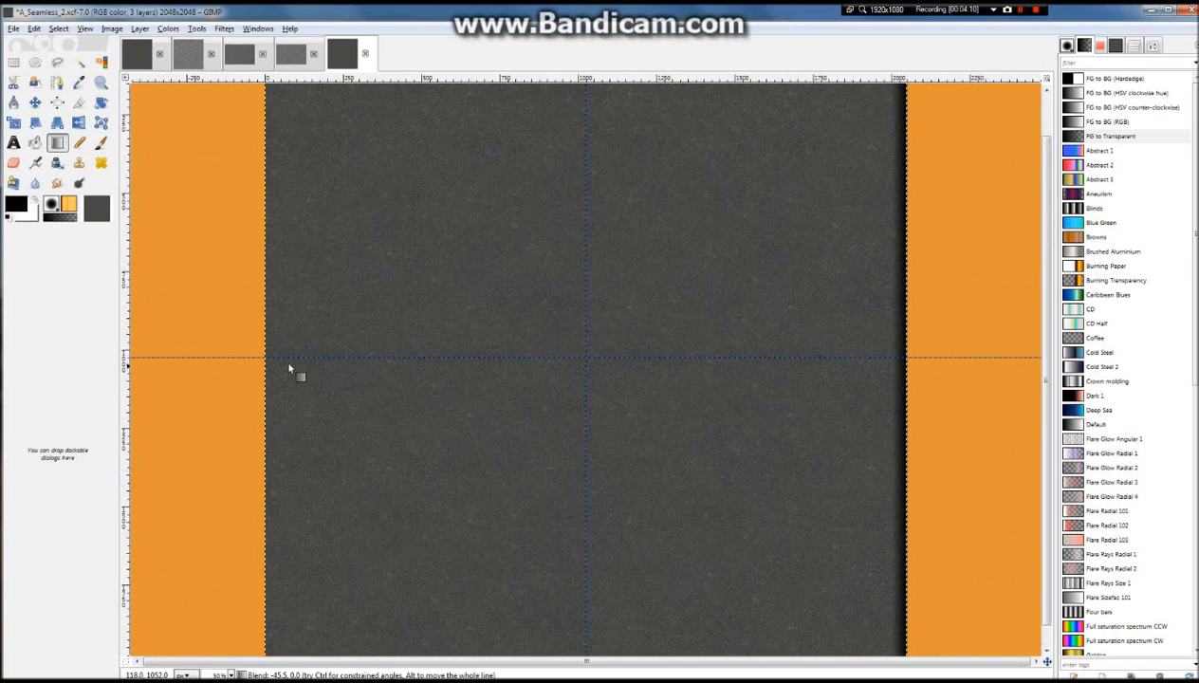
drag(265, 361, 288, 361)
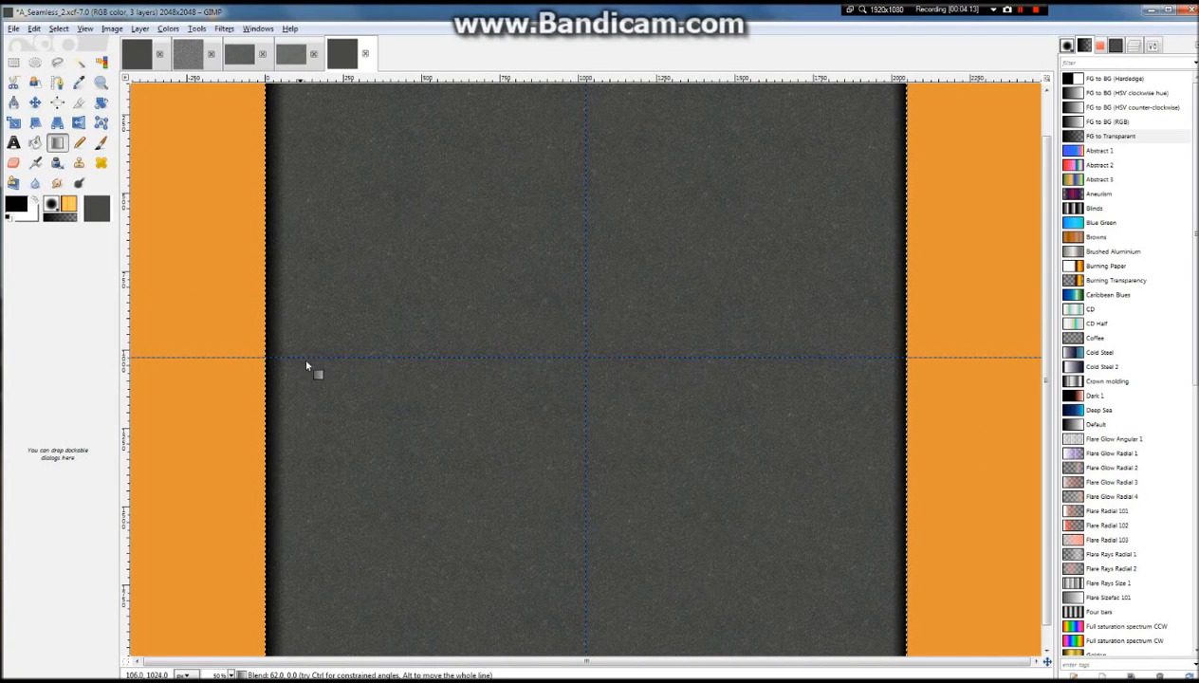
key(ctrl+z)
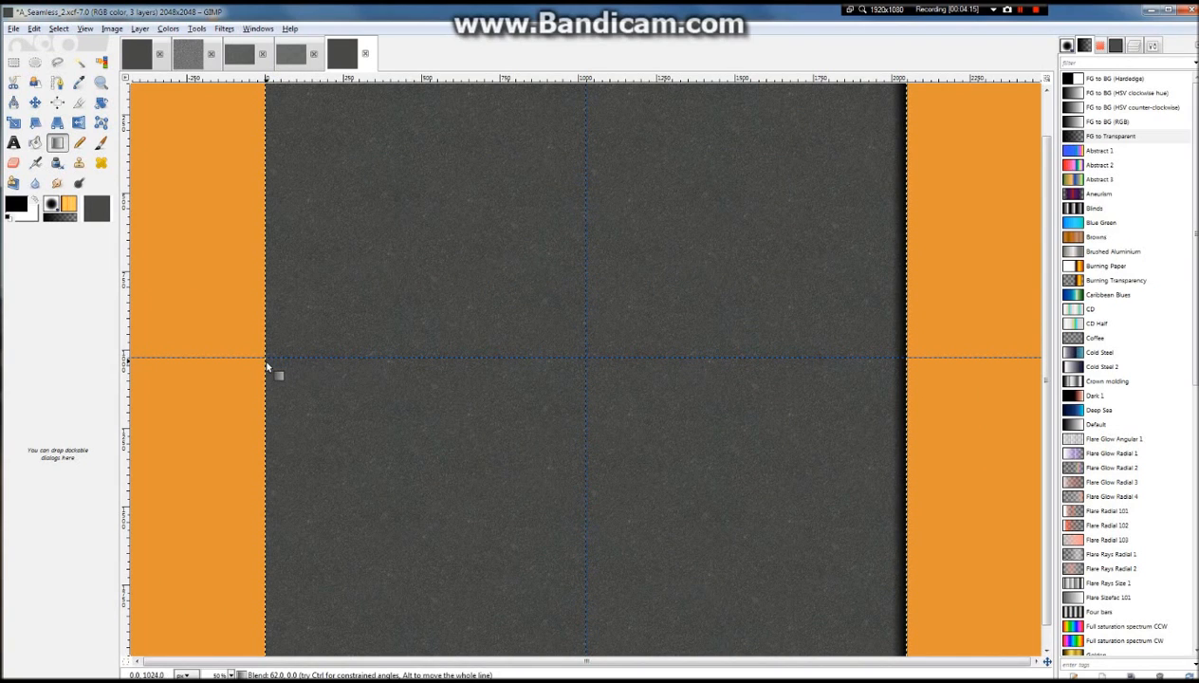
key(ctrl+z)
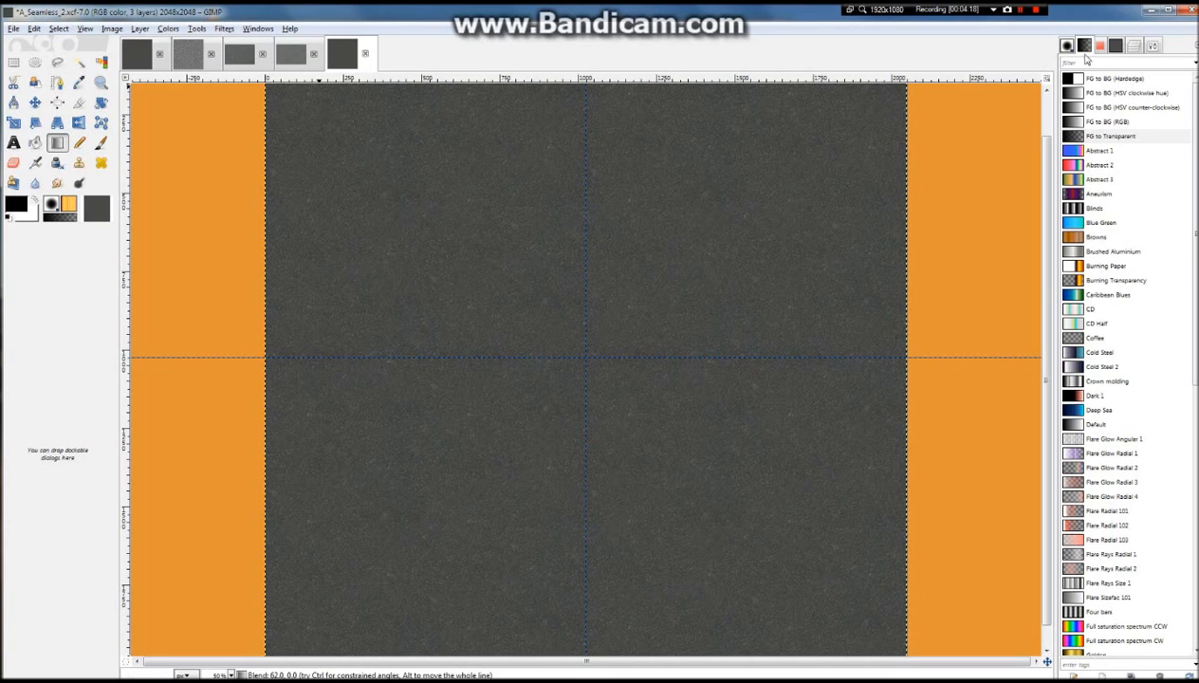
Add a transparent 2048 × 2048 layer above Pasted Layer #1 and blend a narrow black-to-transparent gradient inward from its right edge
click(1131, 48)
right_click(1120, 115)
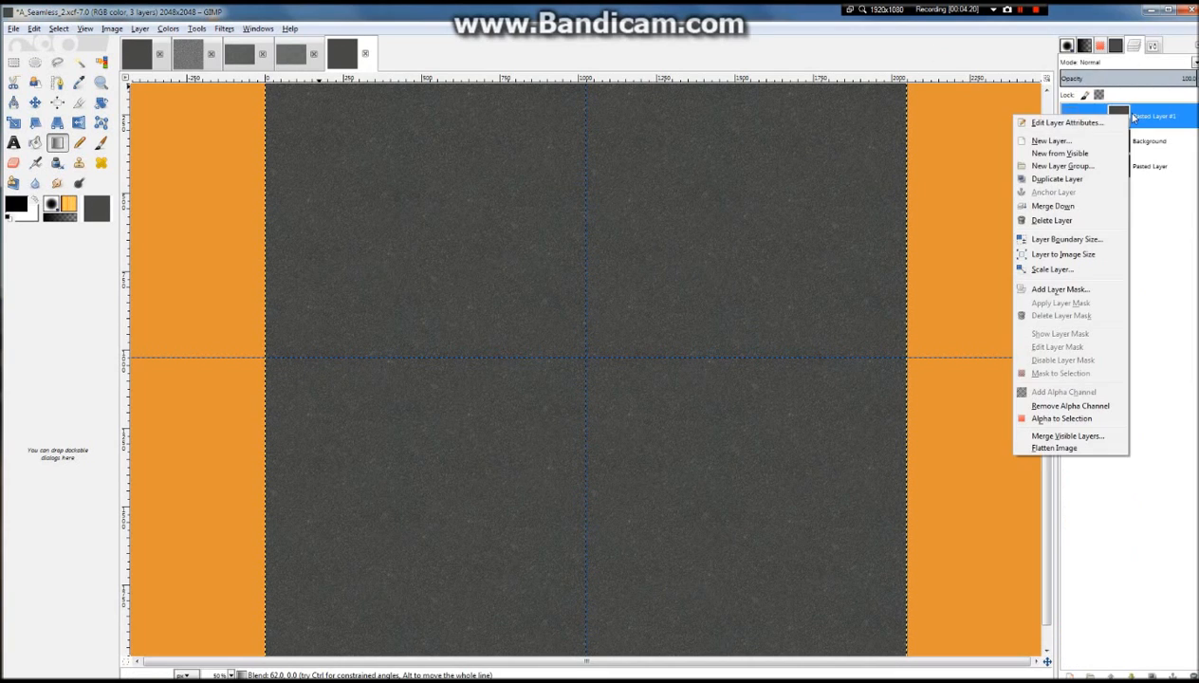
click(1051, 140)
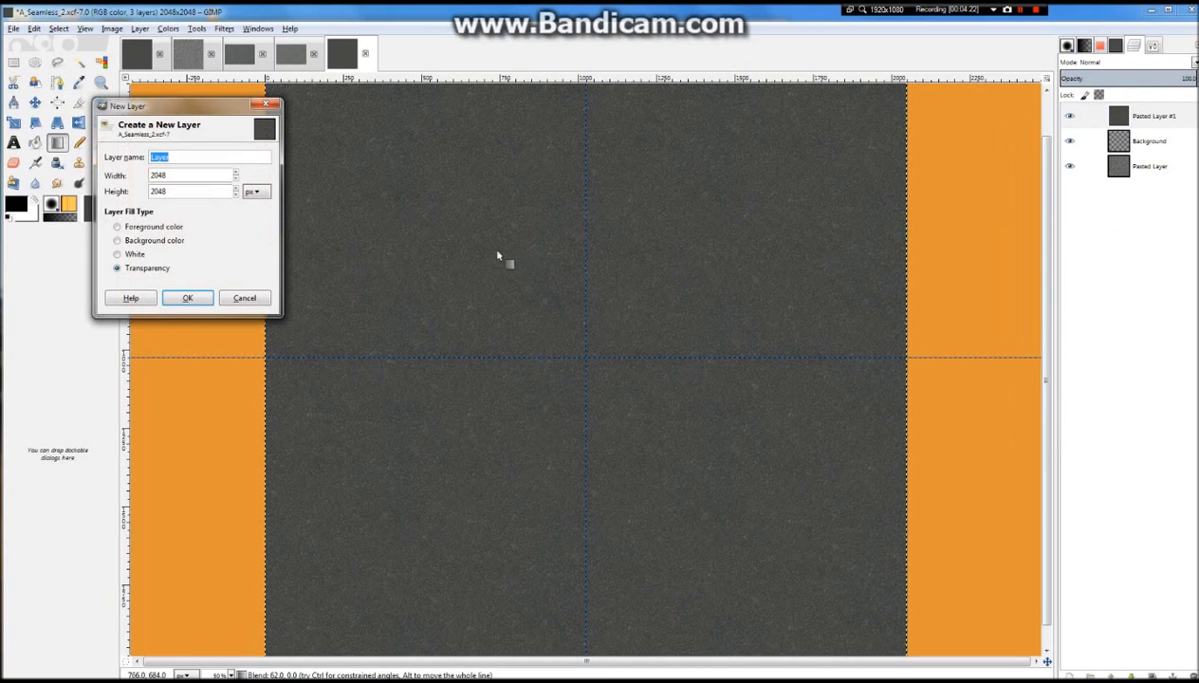
click(187, 298)
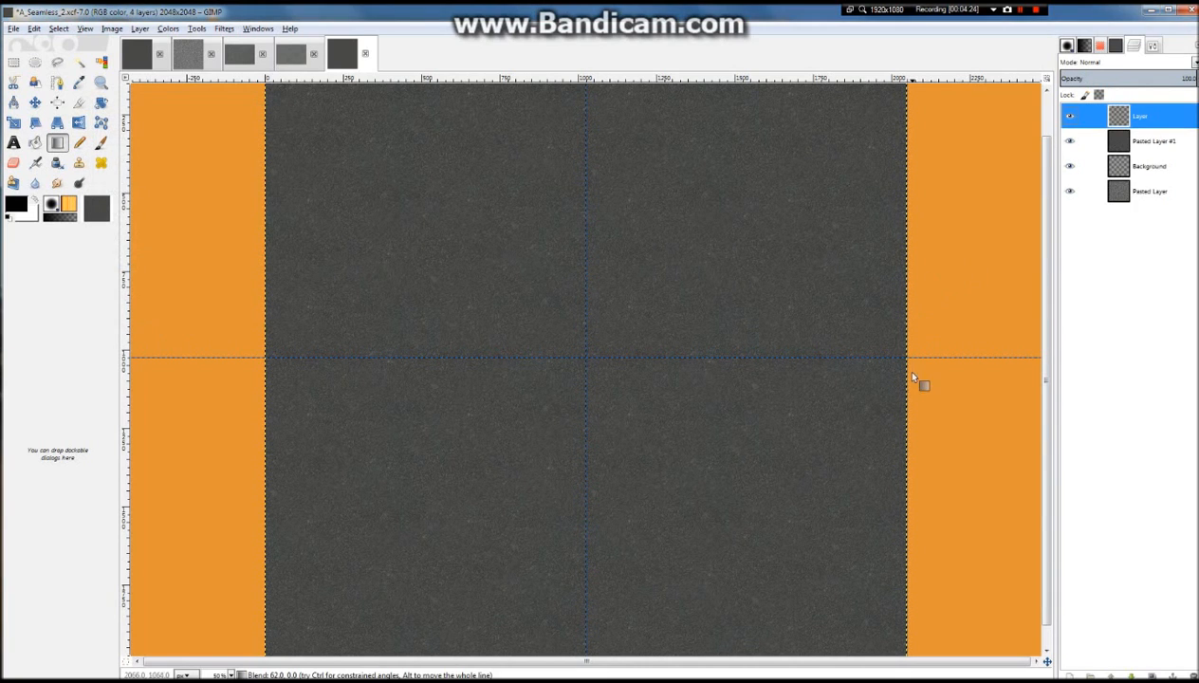
drag(913, 360, 896, 359)
Duplicate the gradient layer and flip the copy horizontally so it darkens the left edge
right_click(1141, 118)
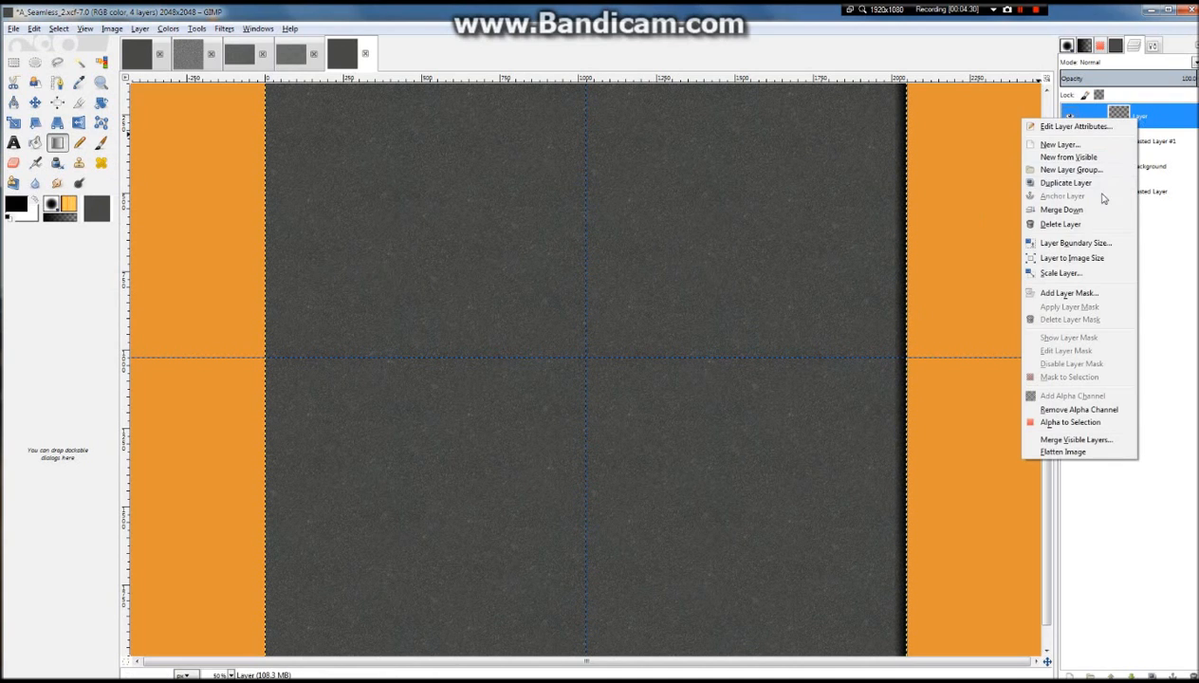
click(1169, 281)
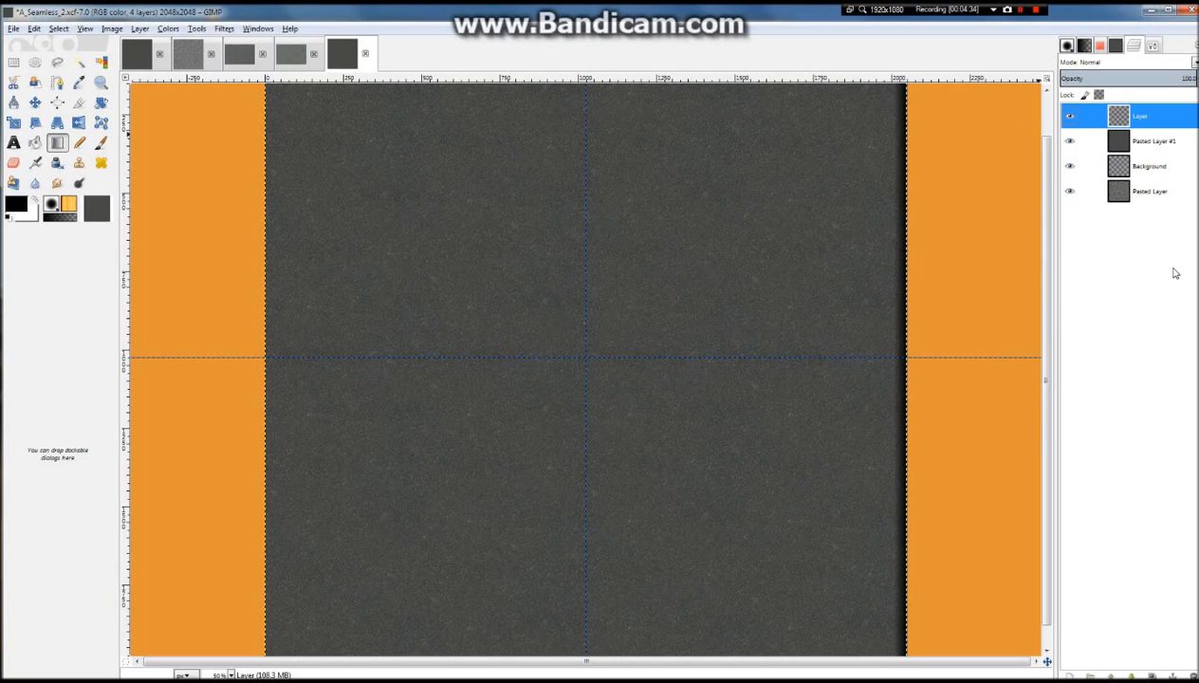
key(shift+ctrl+d)
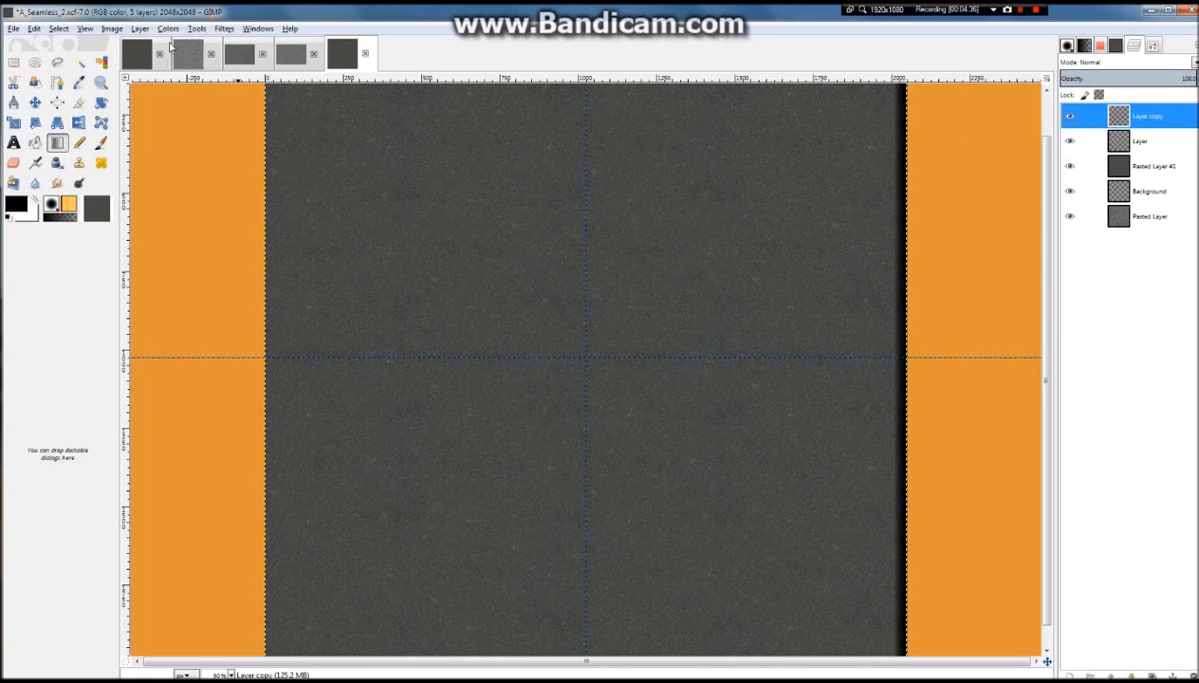
click(142, 28)
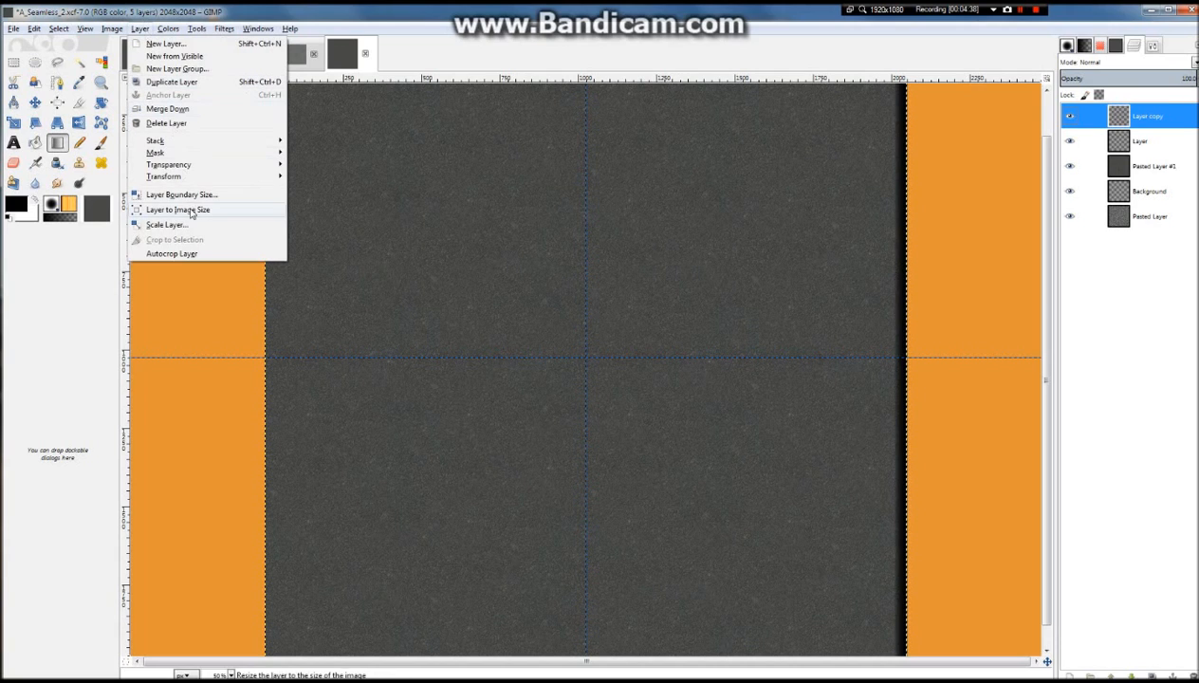
mouse_move(270, 177)
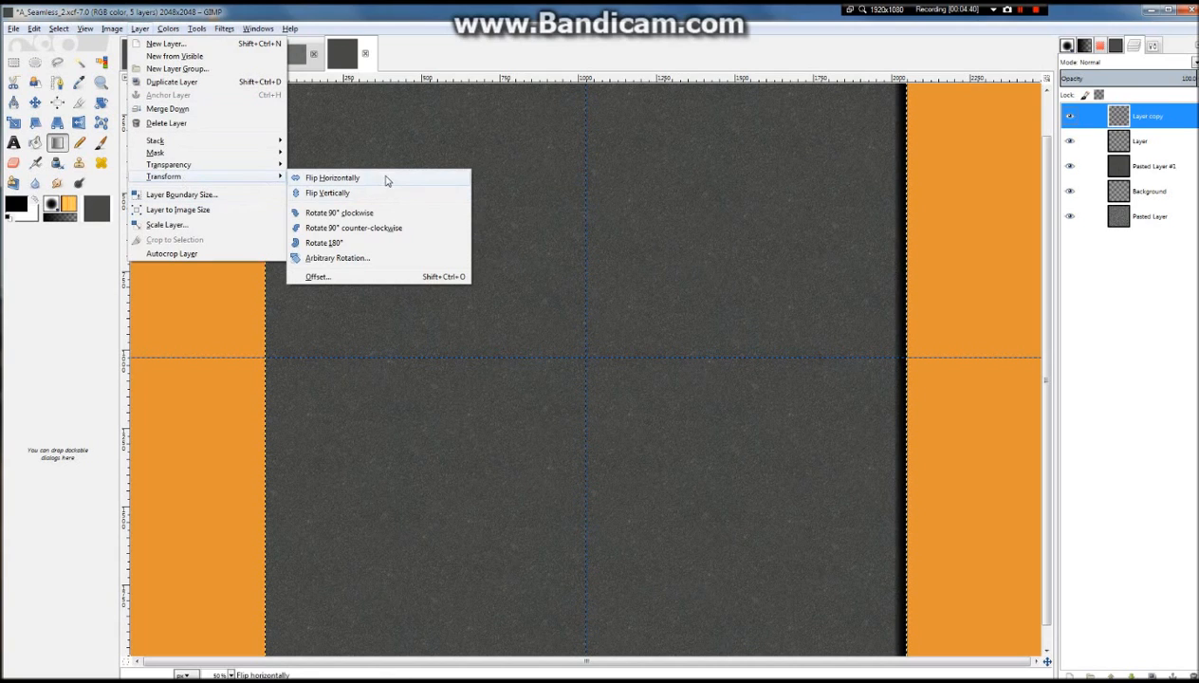
click(386, 180)
Merge the flipped gradient copy down into the gradient layer beneath it
right_click(1156, 118)
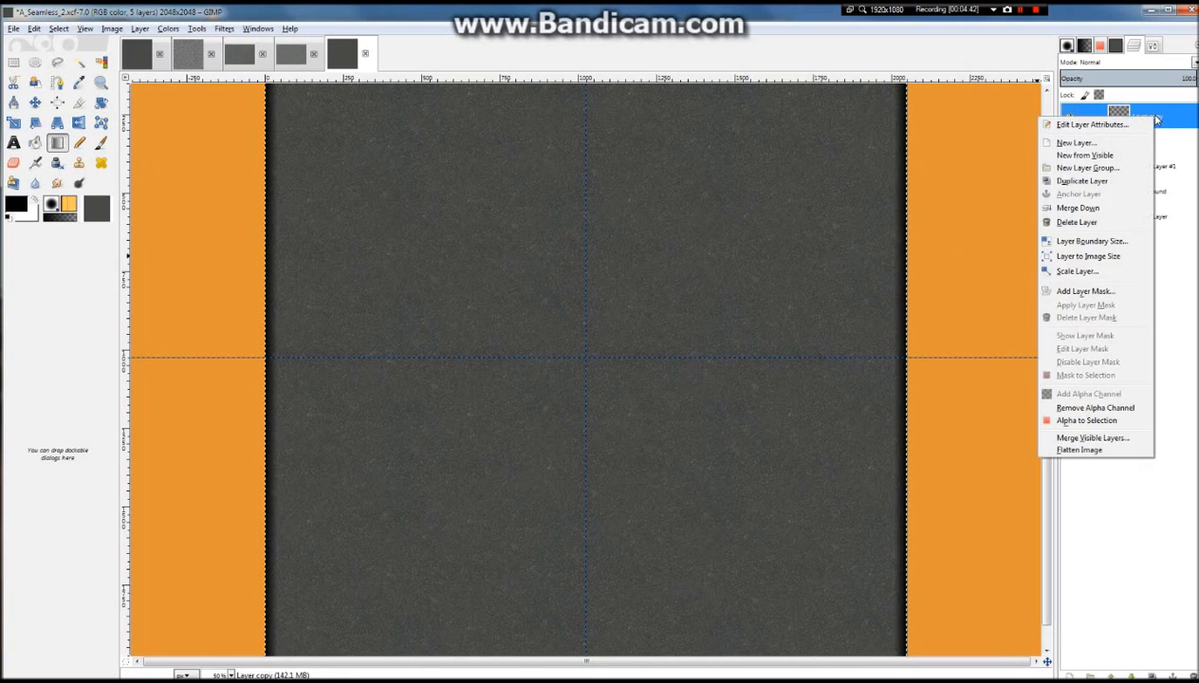
click(1097, 211)
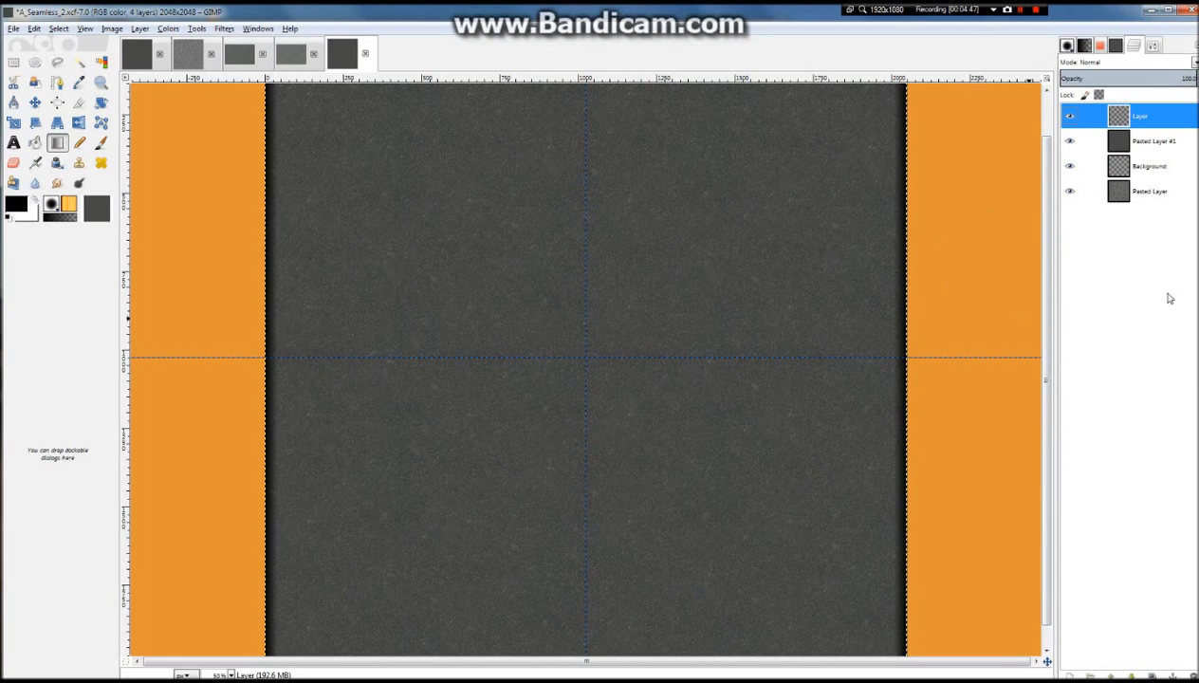
Choose the Eraser for Pasted Layer #1 and try a straight 2048 px erase line down its right edge
click(1129, 144)
scroll(892, 323, down, 2)
scroll(867, 319, up, 1)
scroll(789, 177, up, 2)
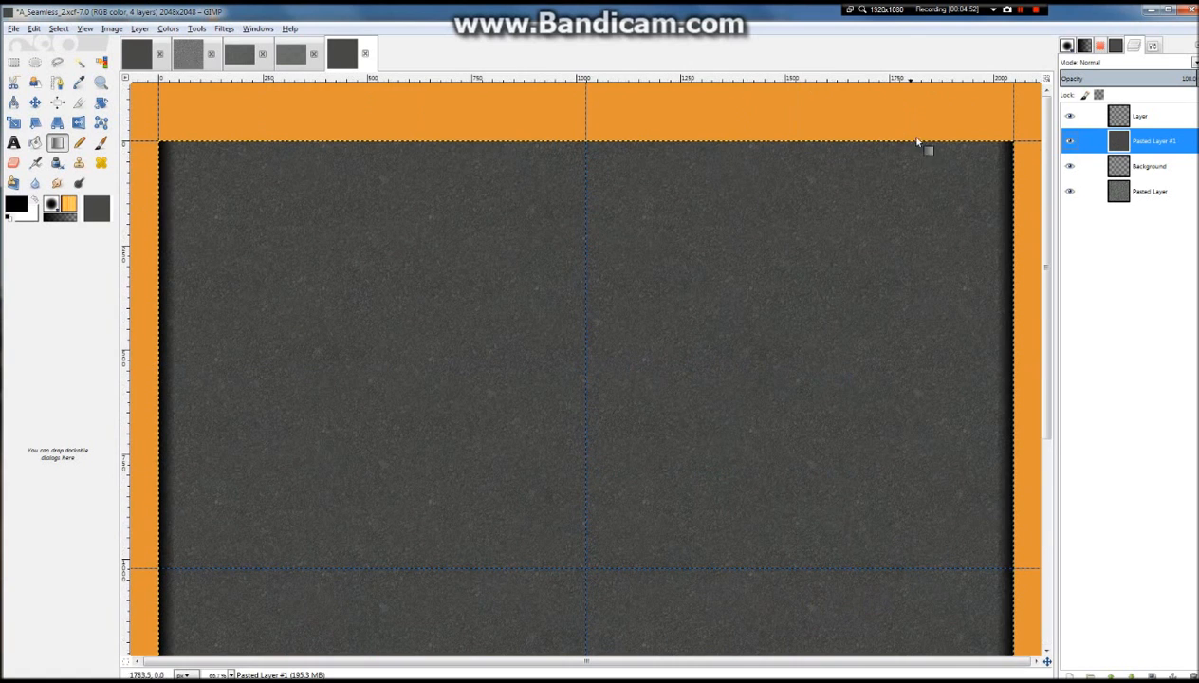
click(14, 162)
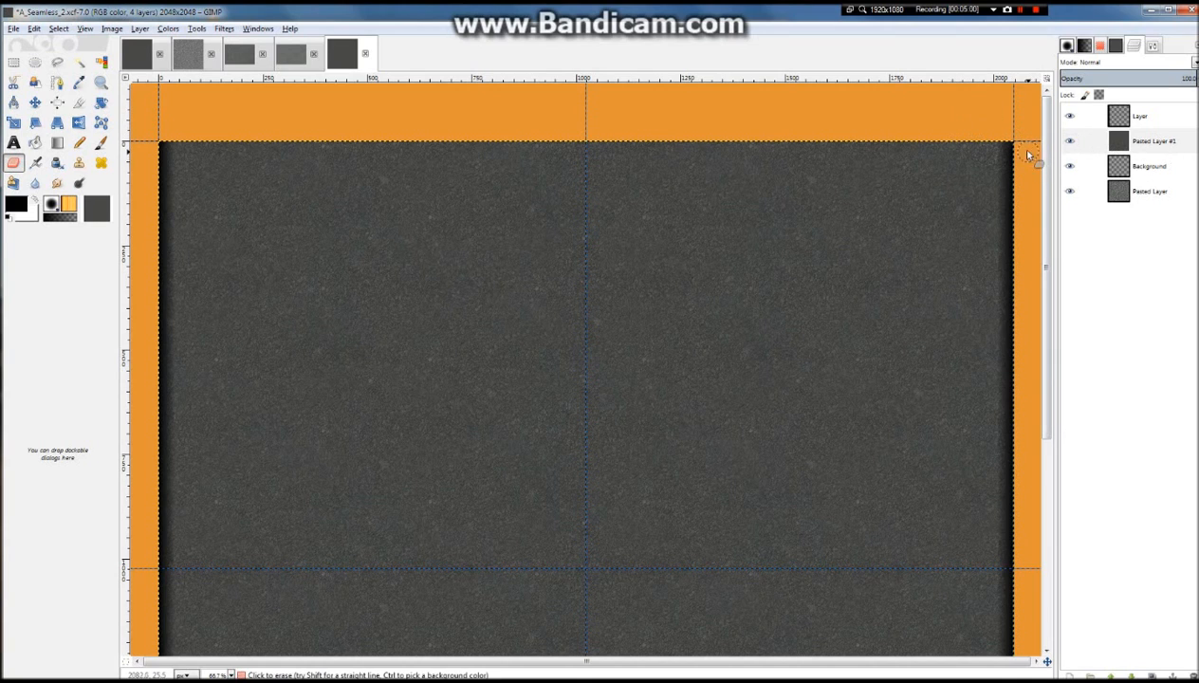
scroll(1014, 143, down, 5)
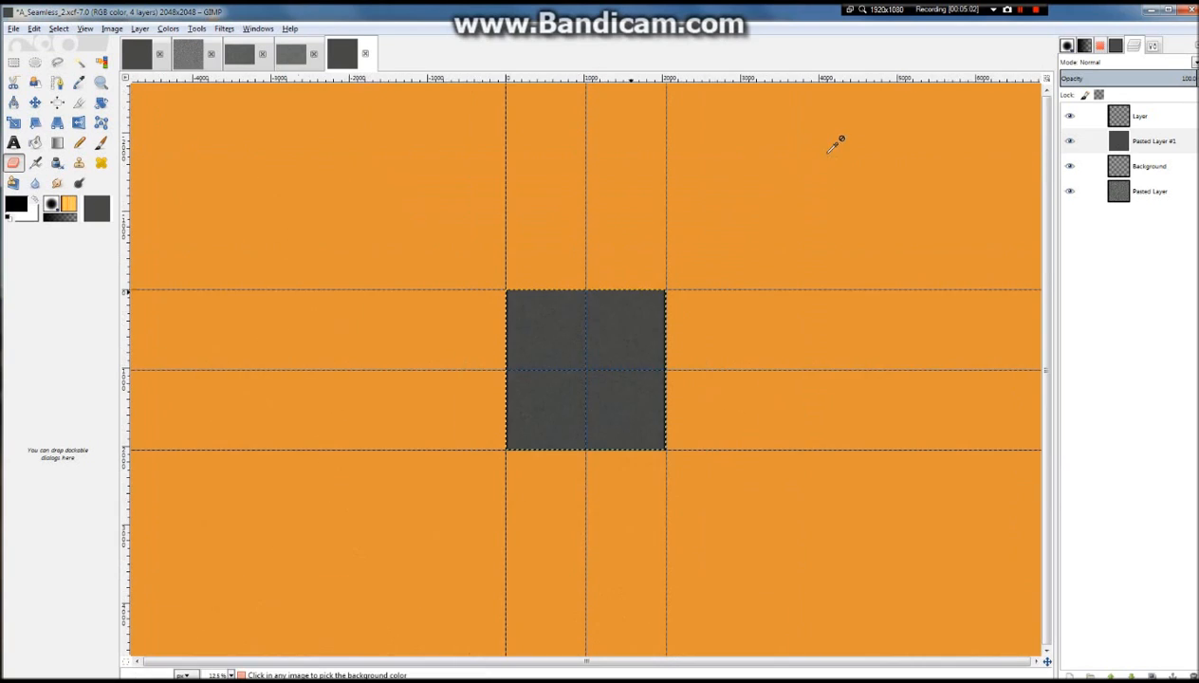
scroll(704, 469, up, 2)
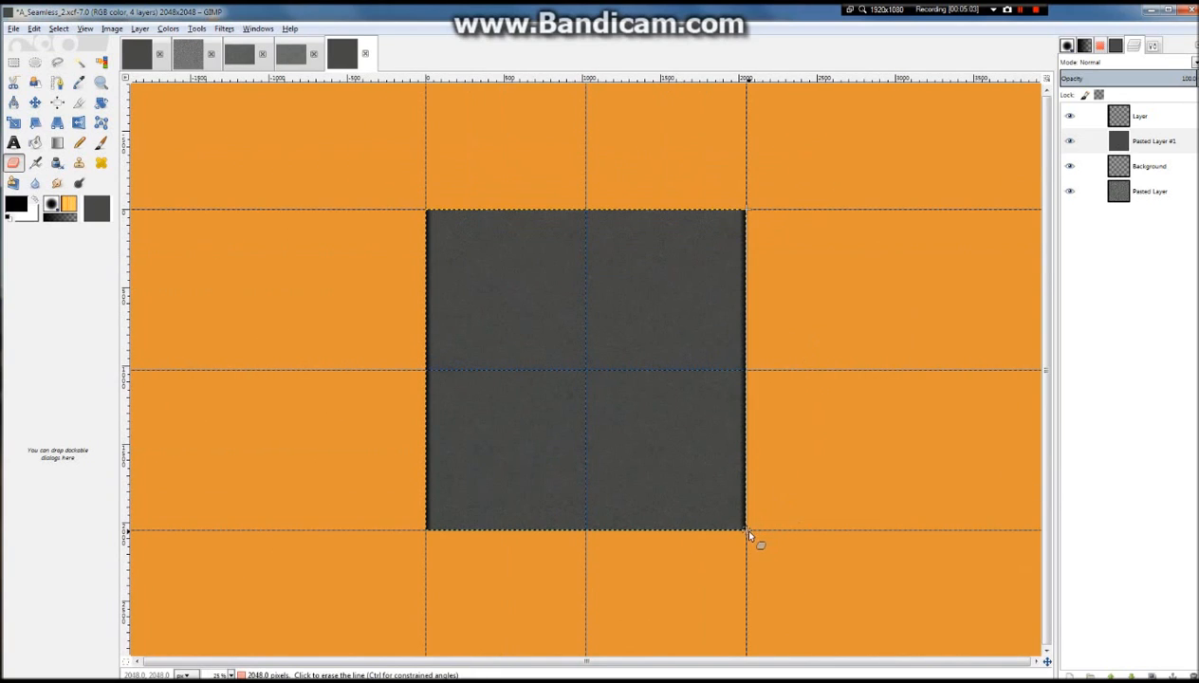
scroll(778, 378, up, 2)
scroll(956, 353, up, 2)
scroll(958, 360, down, 2)
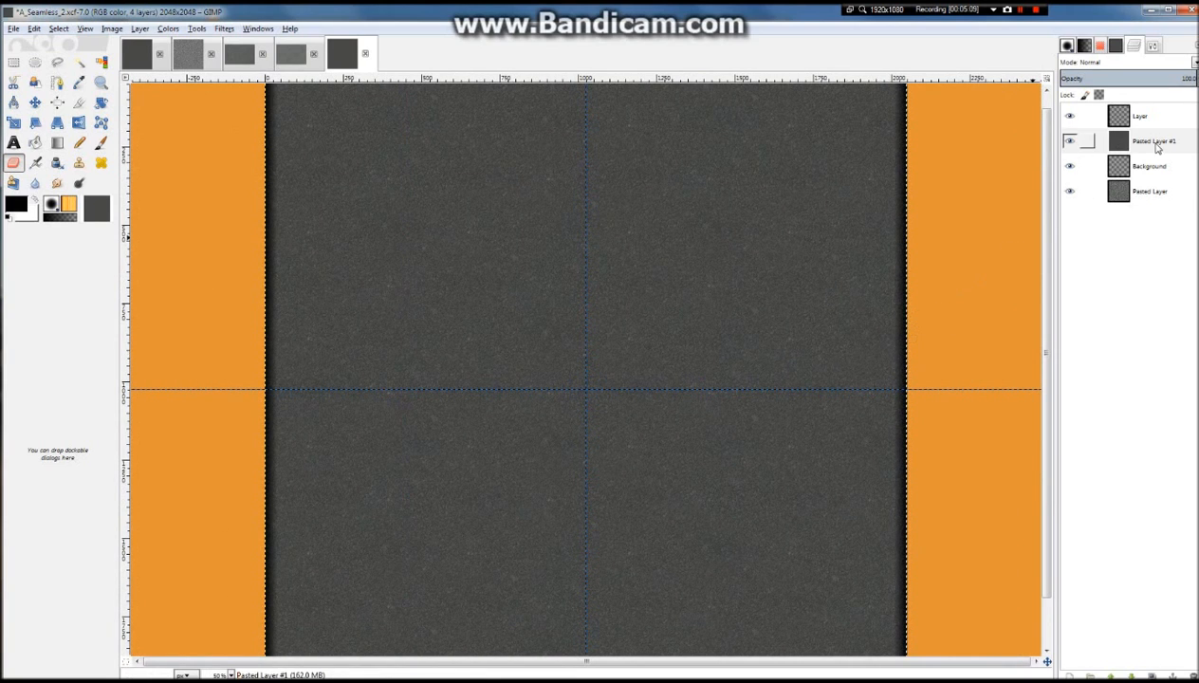
Reduce the merged gradient layer's opacity to about 70.8 and merge it down into Pasted Layer #1
click(1143, 116)
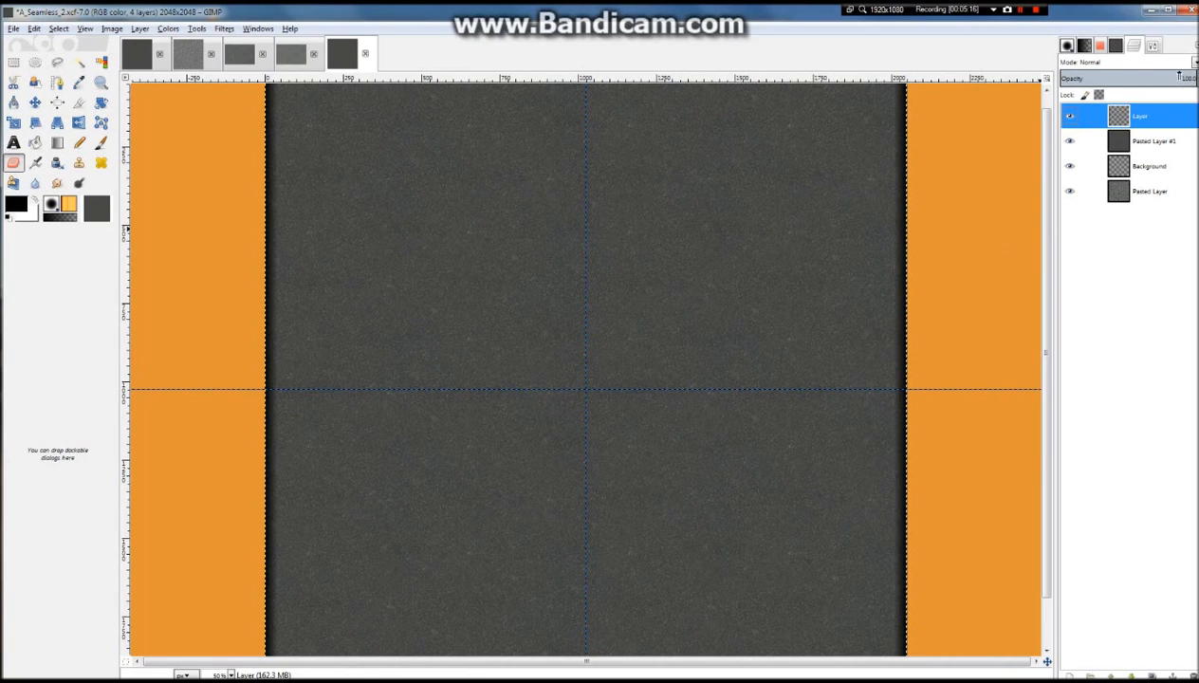
drag(1176, 80, 1156, 80)
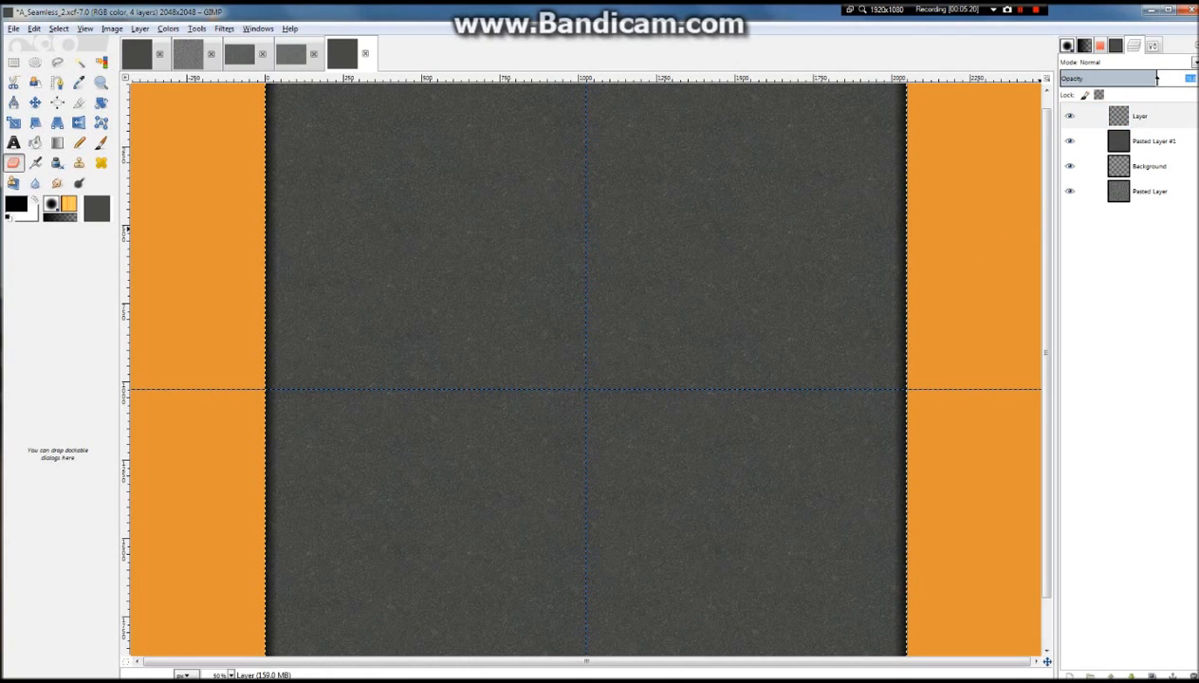
click(1193, 341)
scroll(901, 324, down, 2)
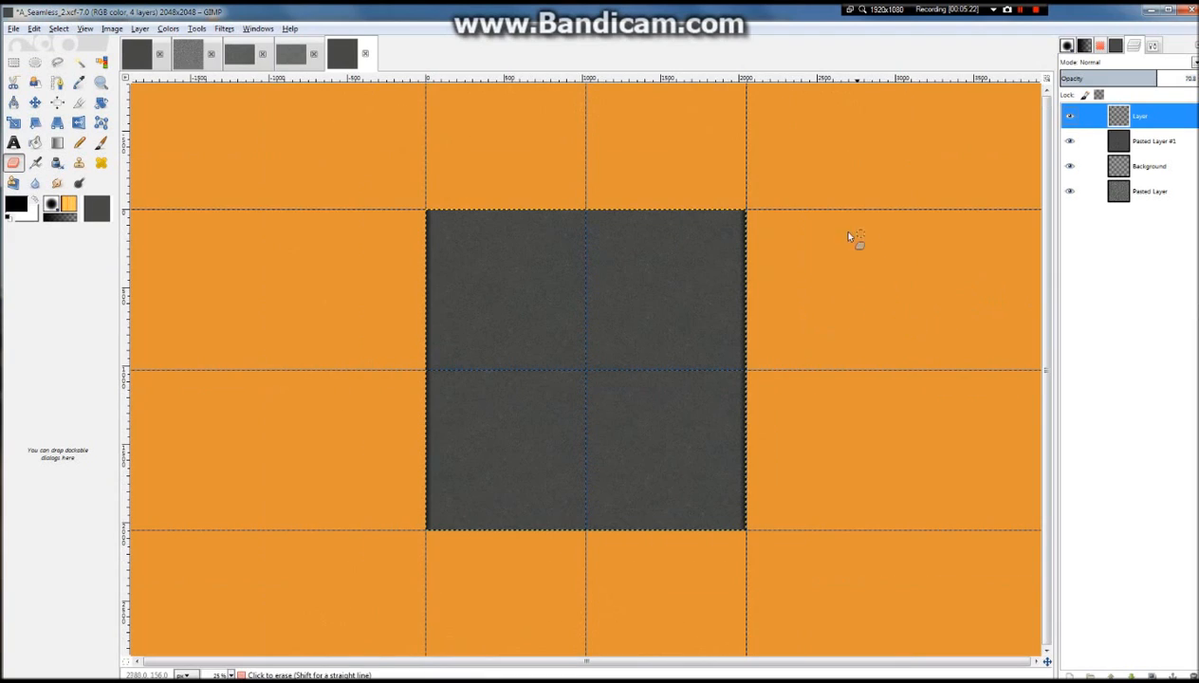
right_click(1104, 121)
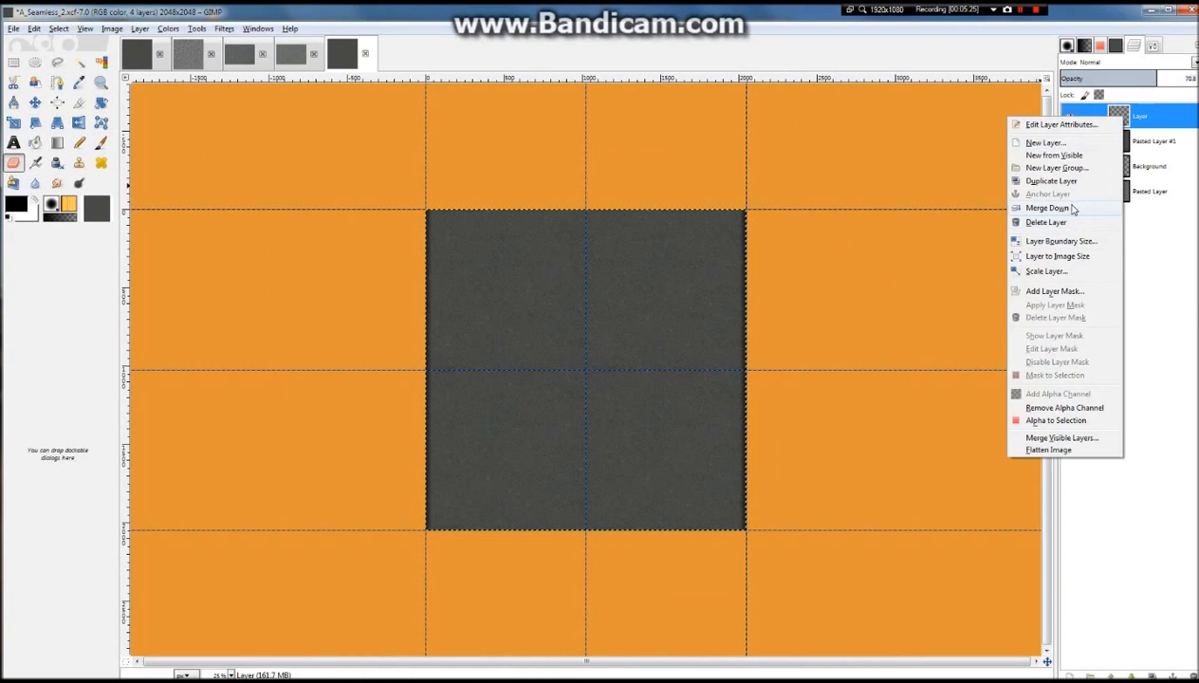
click(1073, 208)
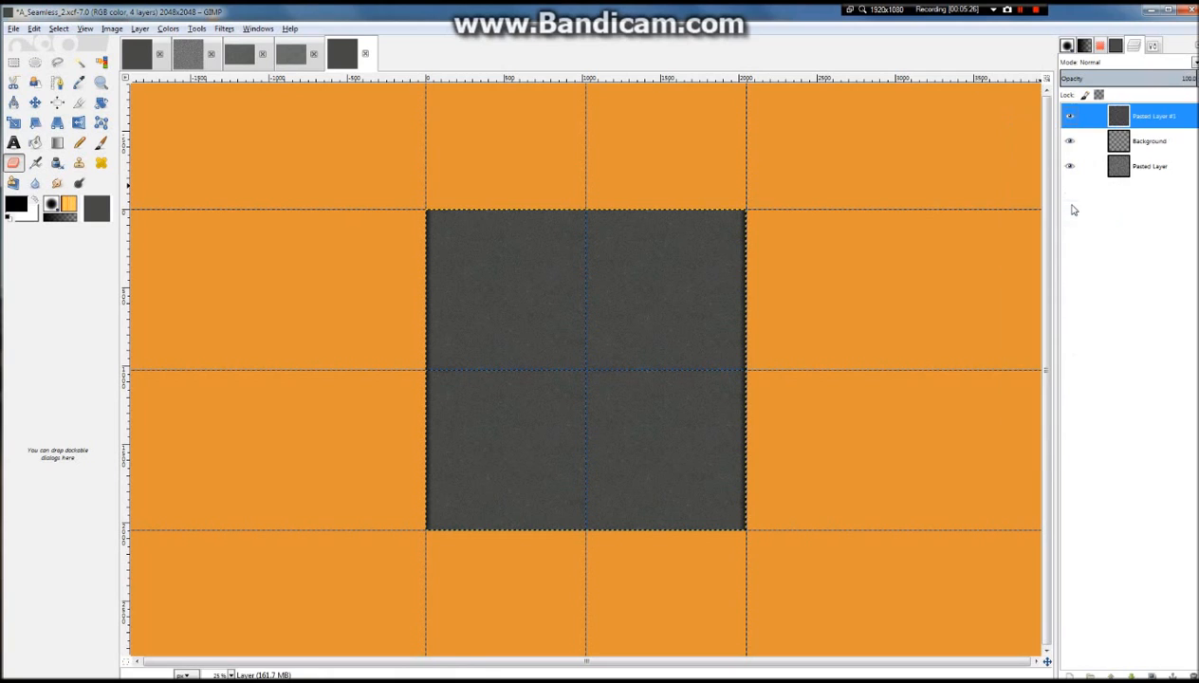
Erase a narrow straight strip down the full right edge of Pasted Layer #1
click(743, 212)
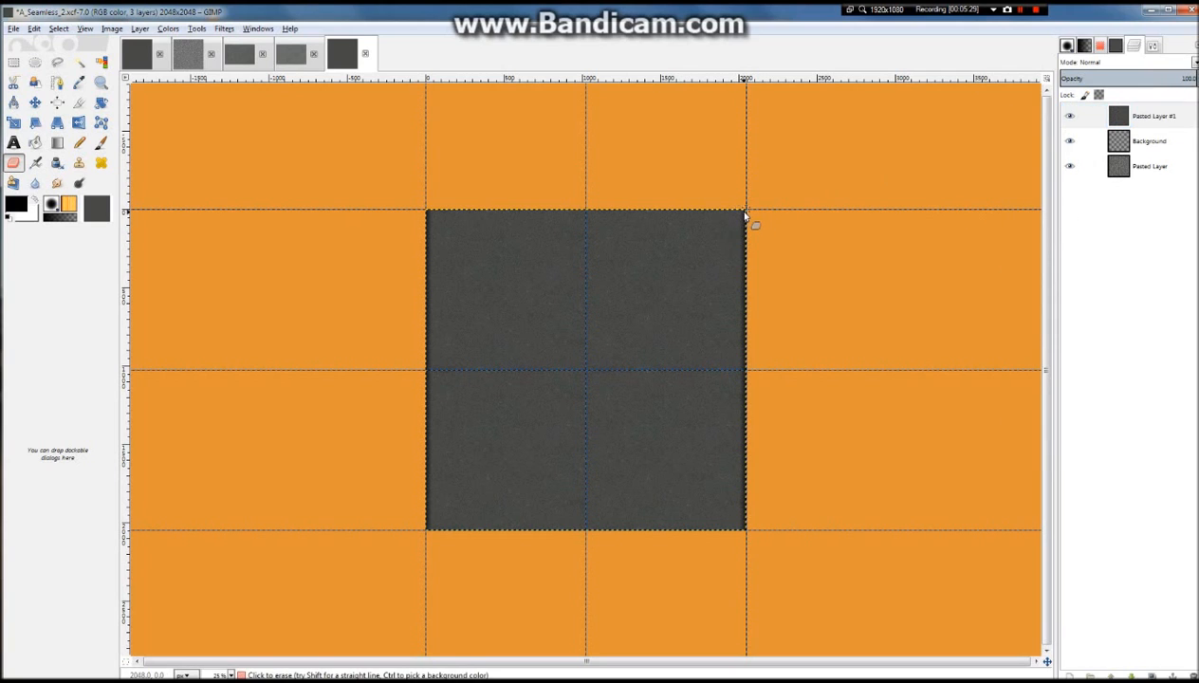
shift+click(746, 537)
ctrl+scroll(811, 415, up, 4)
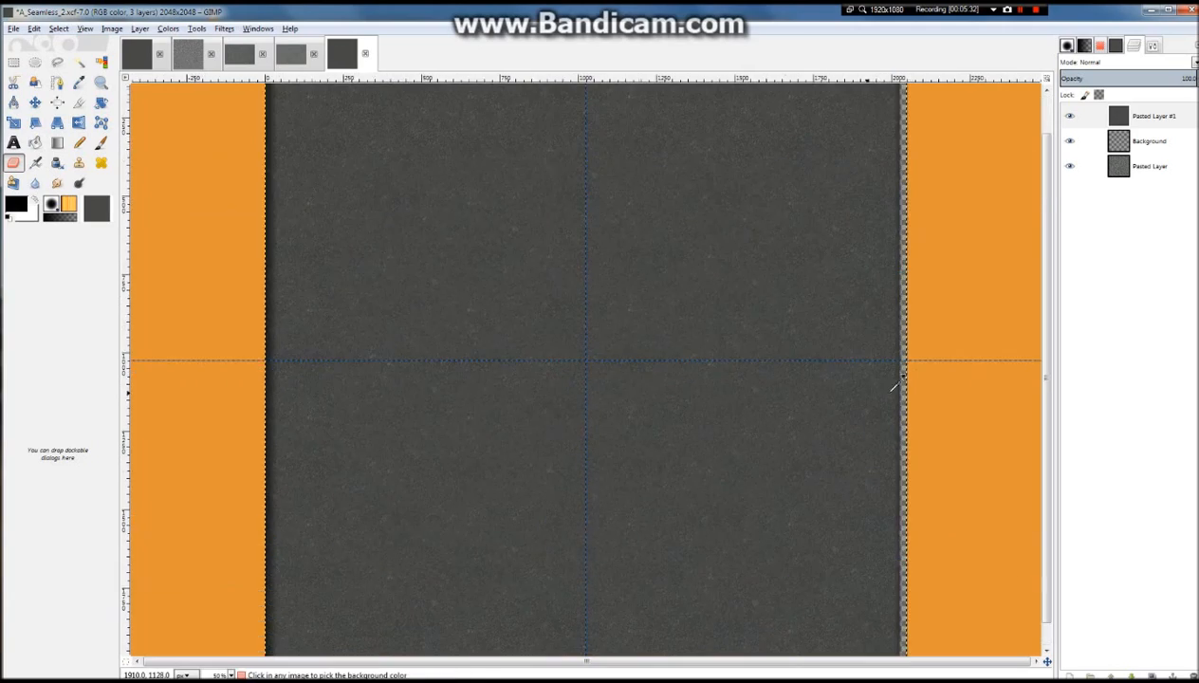
ctrl+scroll(955, 499, up, 1)
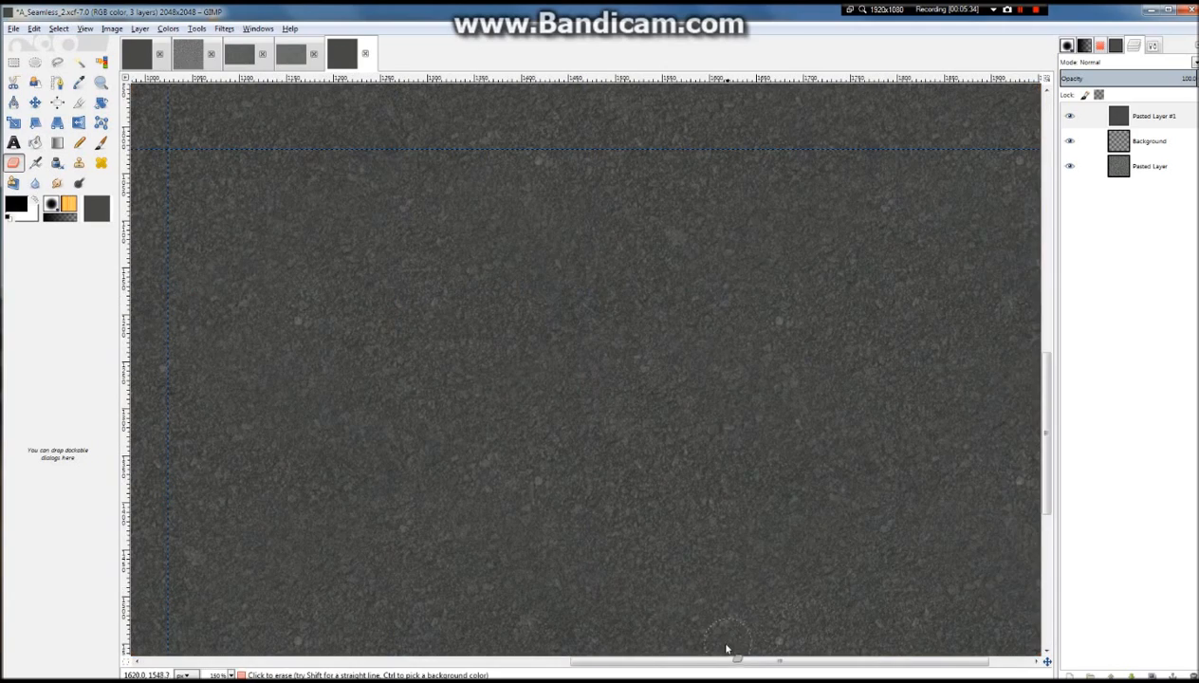
drag(735, 662, 788, 663)
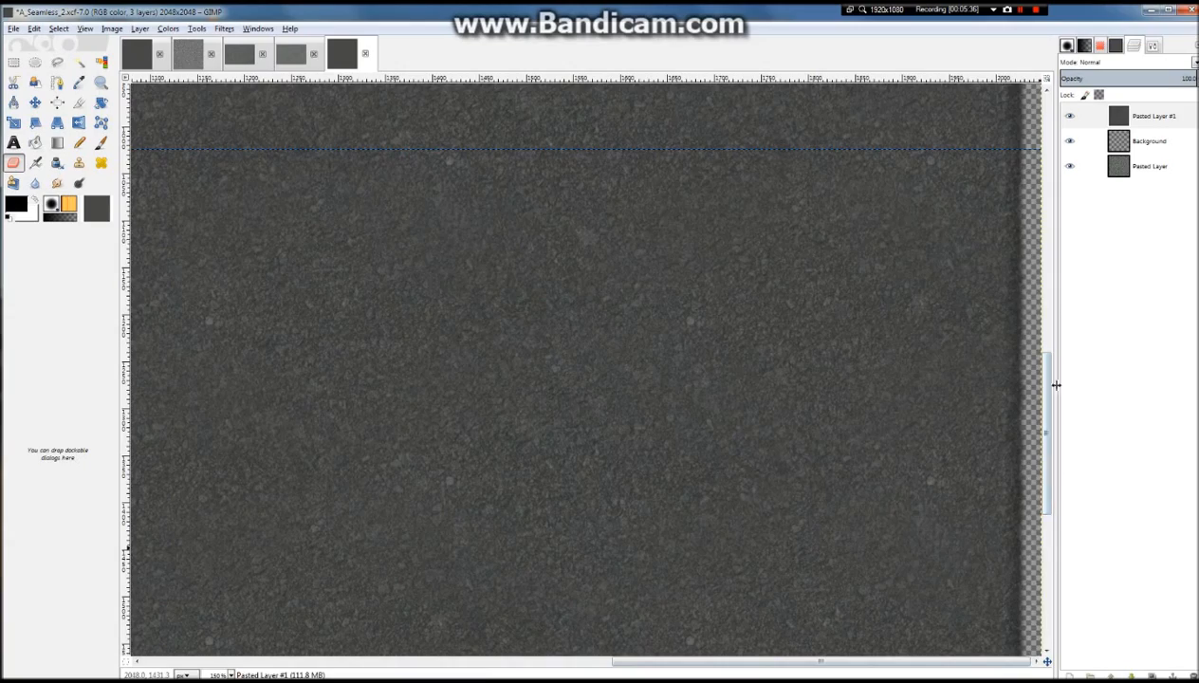
ctrl+scroll(978, 296, down, 1)
ctrl+scroll(969, 304, up, 2)
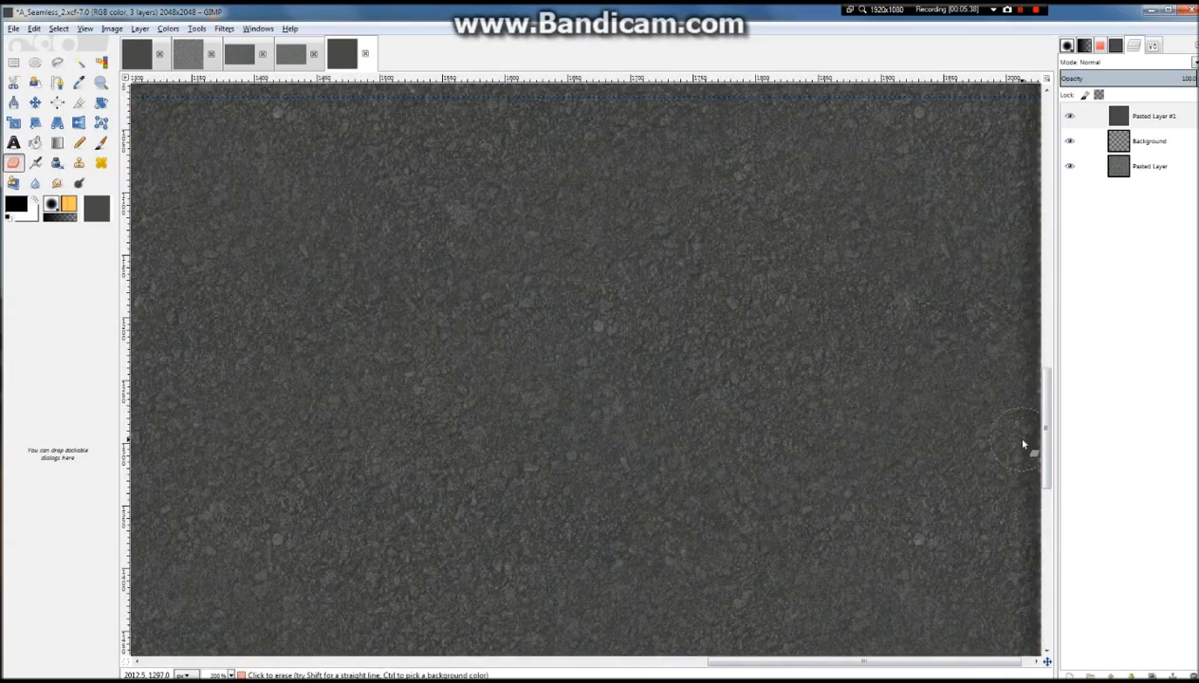
Erase a matching narrow straight strip down the full left edge of Pasted Layer #1
ctrl+scroll(1016, 444, down, 1)
ctrl+scroll(1013, 346, down, 4)
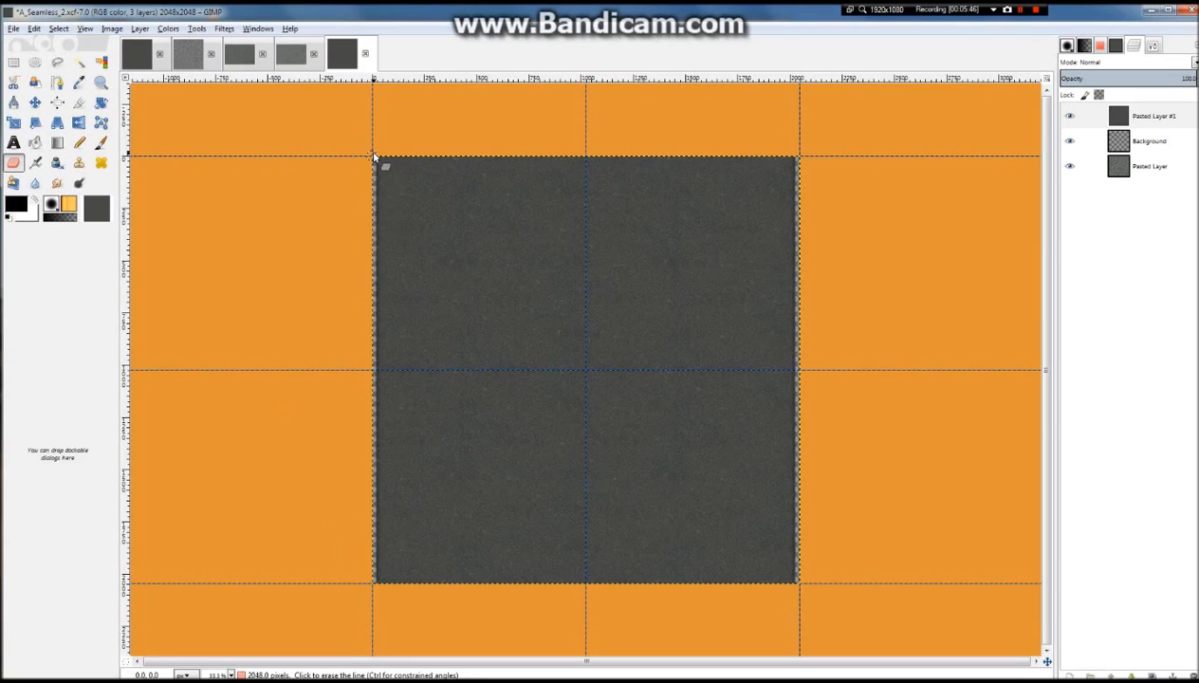
ctrl+scroll(375, 144, up, 3)
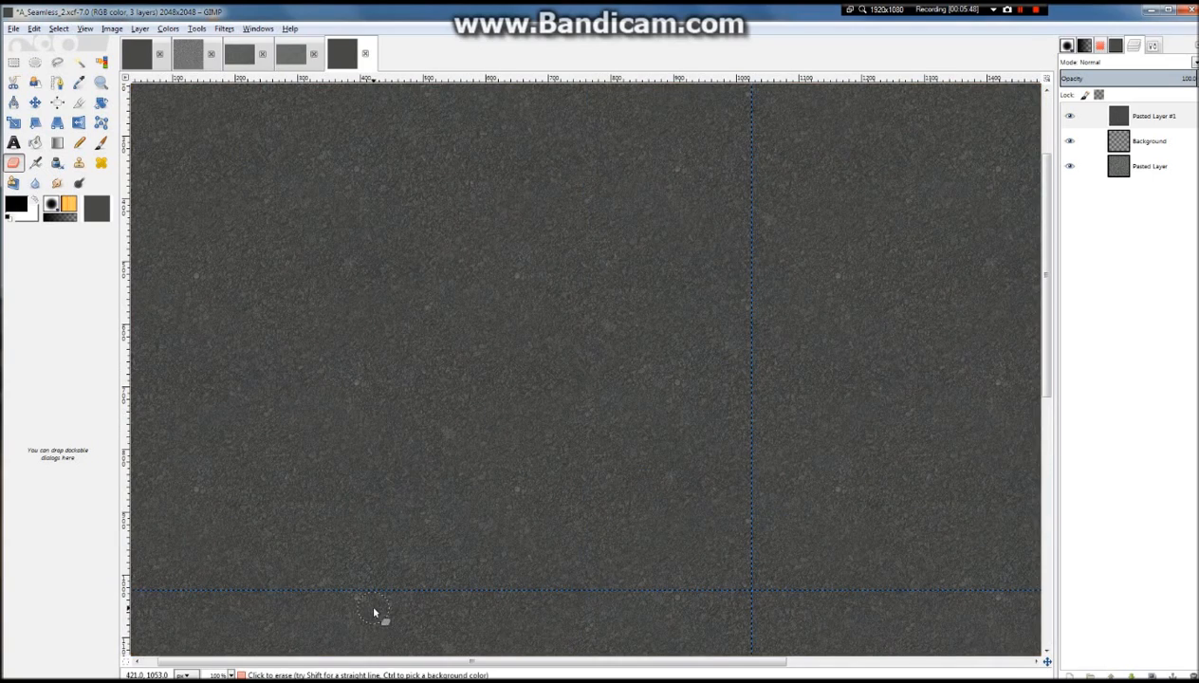
drag(370, 665, 241, 661)
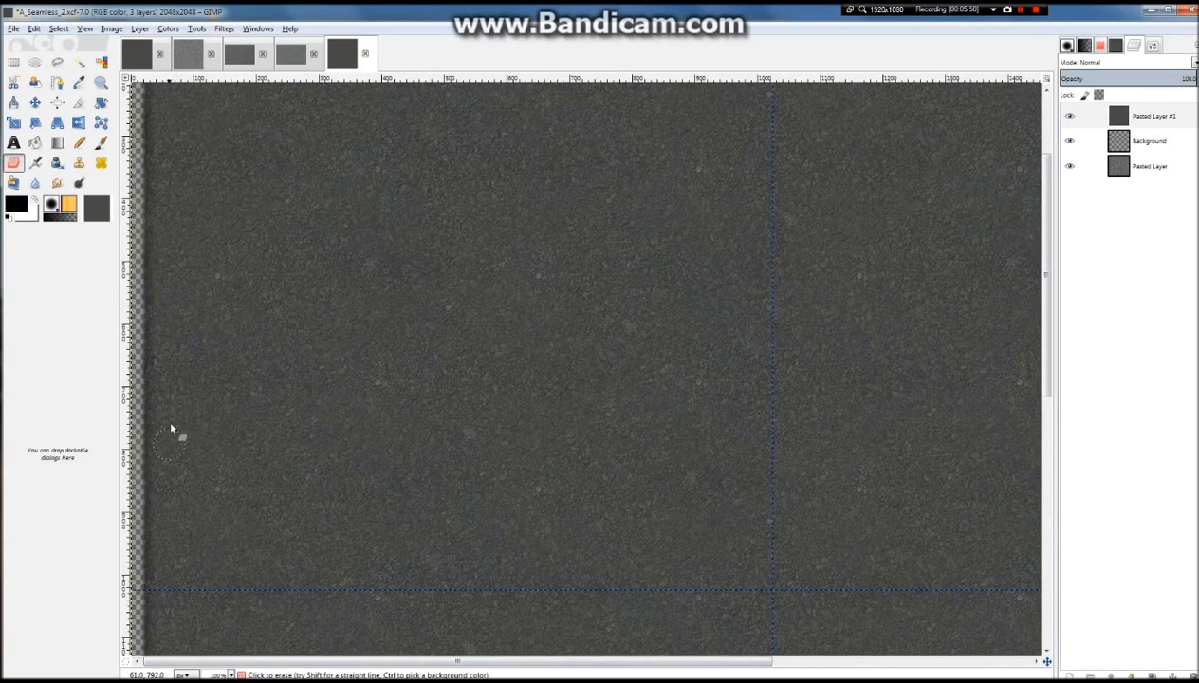
ctrl+scroll(228, 295, down, 1)
ctrl+scroll(237, 280, down, 1)
ctrl+scroll(248, 262, up, 1)
ctrl+scroll(264, 264, down, 1)
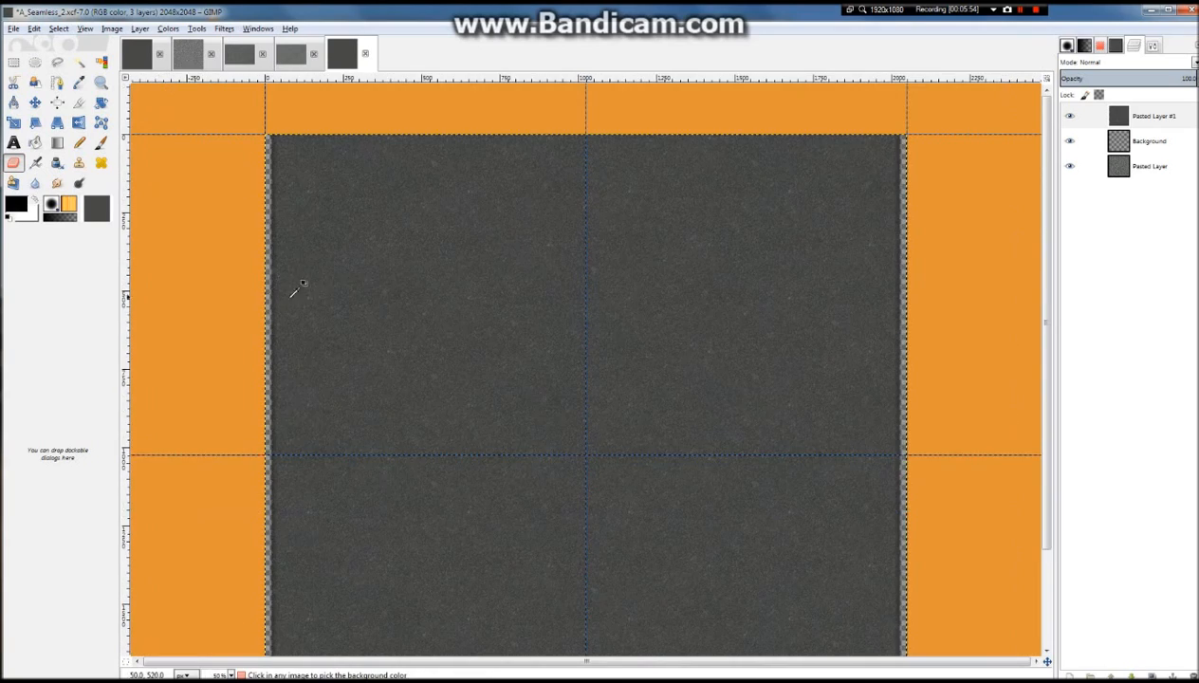
ctrl+scroll(370, 290, down, 1)
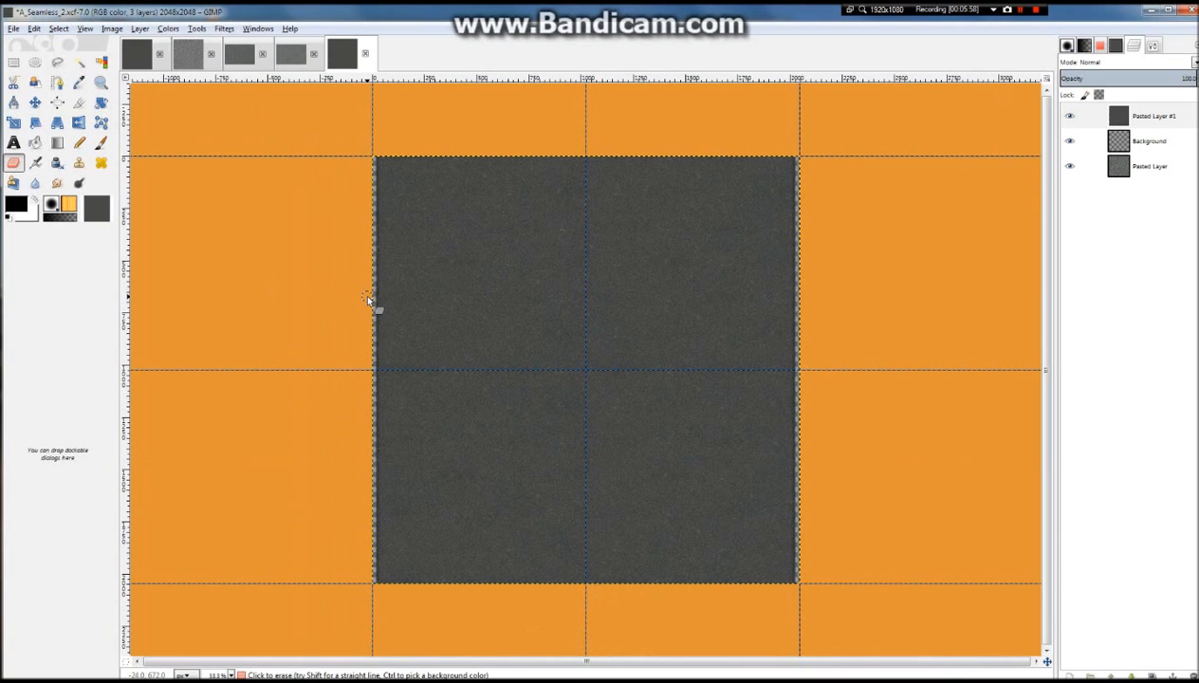
Apply a linear Bump Map to Pasted Layer #1 with X offset -24 and Y offset 464
click(226, 29)
mouse_move(298, 225)
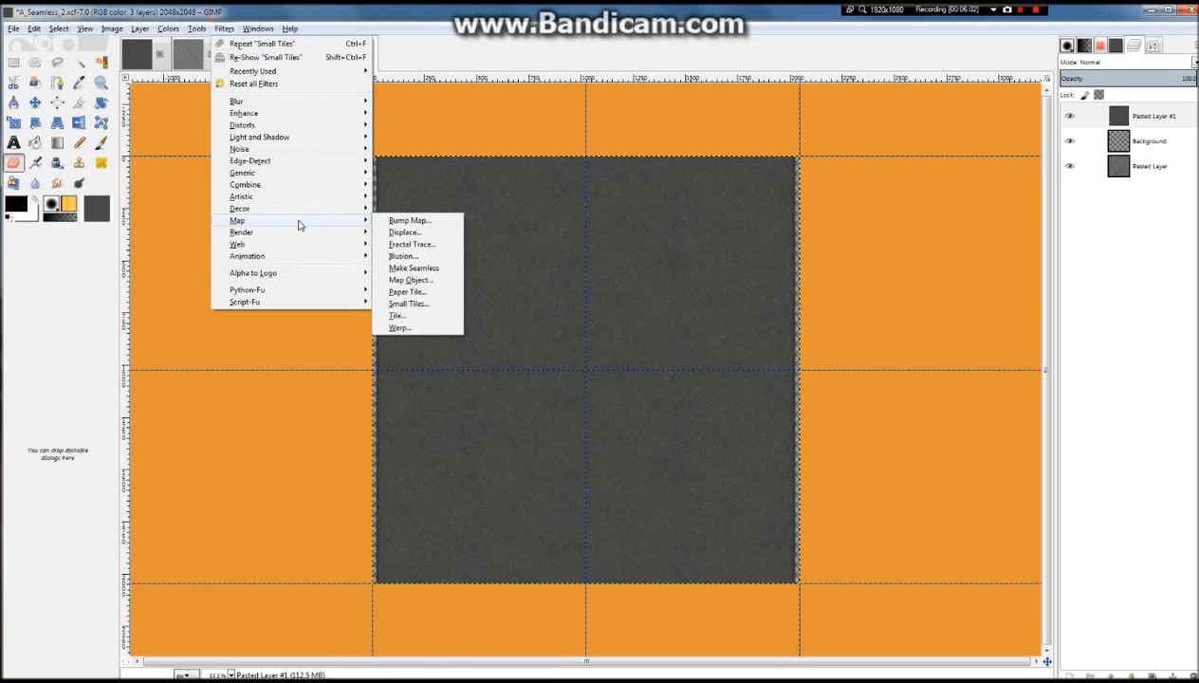
click(406, 221)
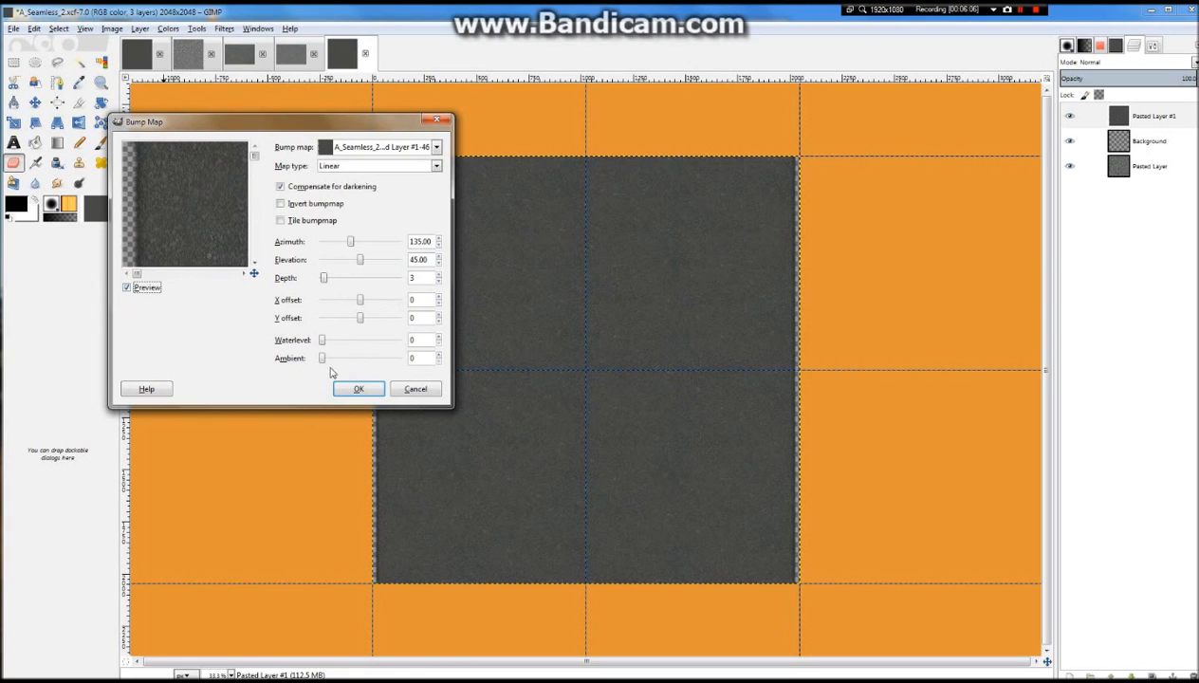
drag(359, 320, 374, 323)
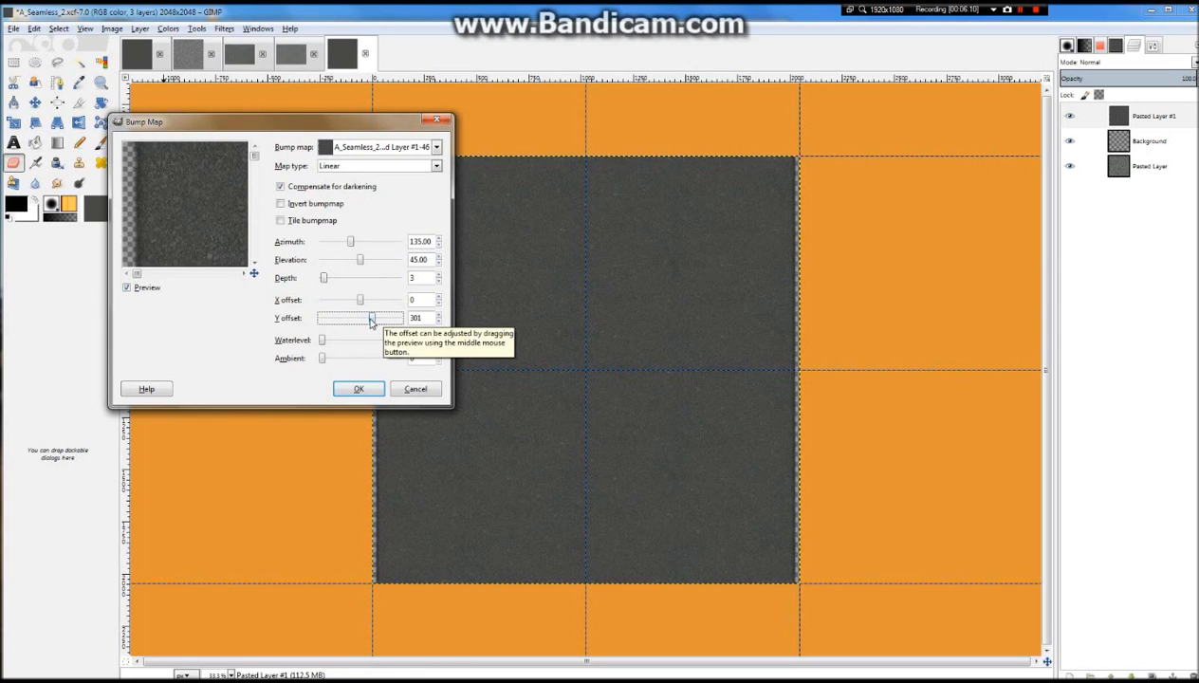
drag(374, 324, 389, 327)
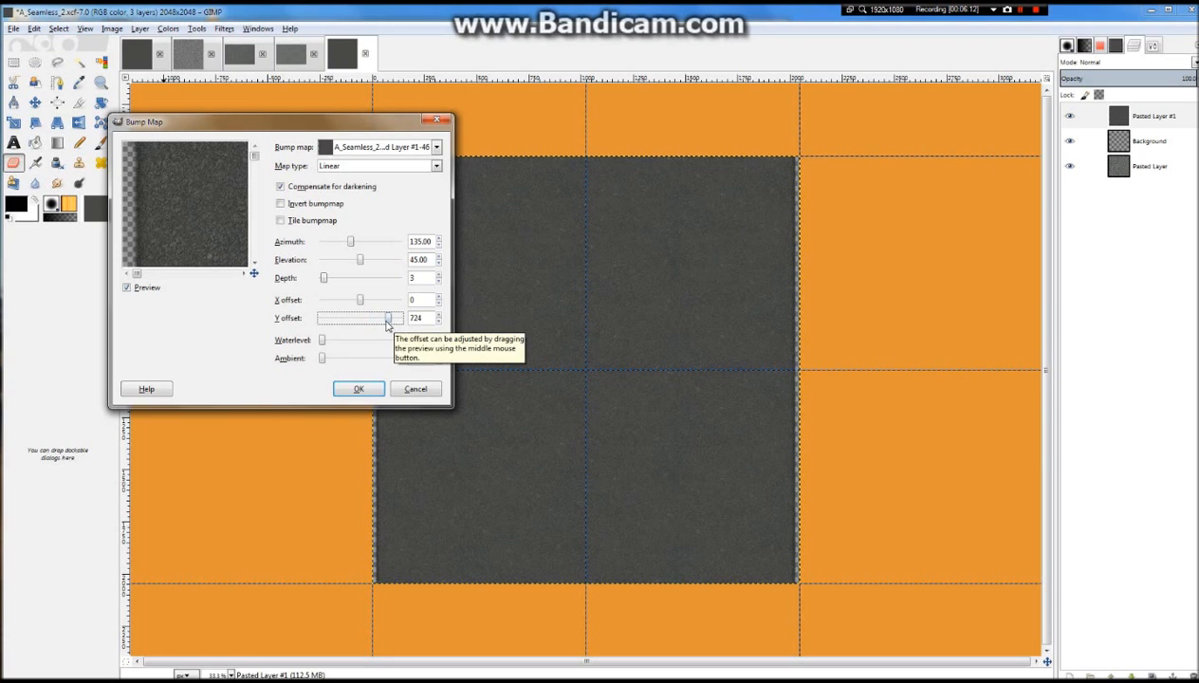
drag(359, 301, 368, 303)
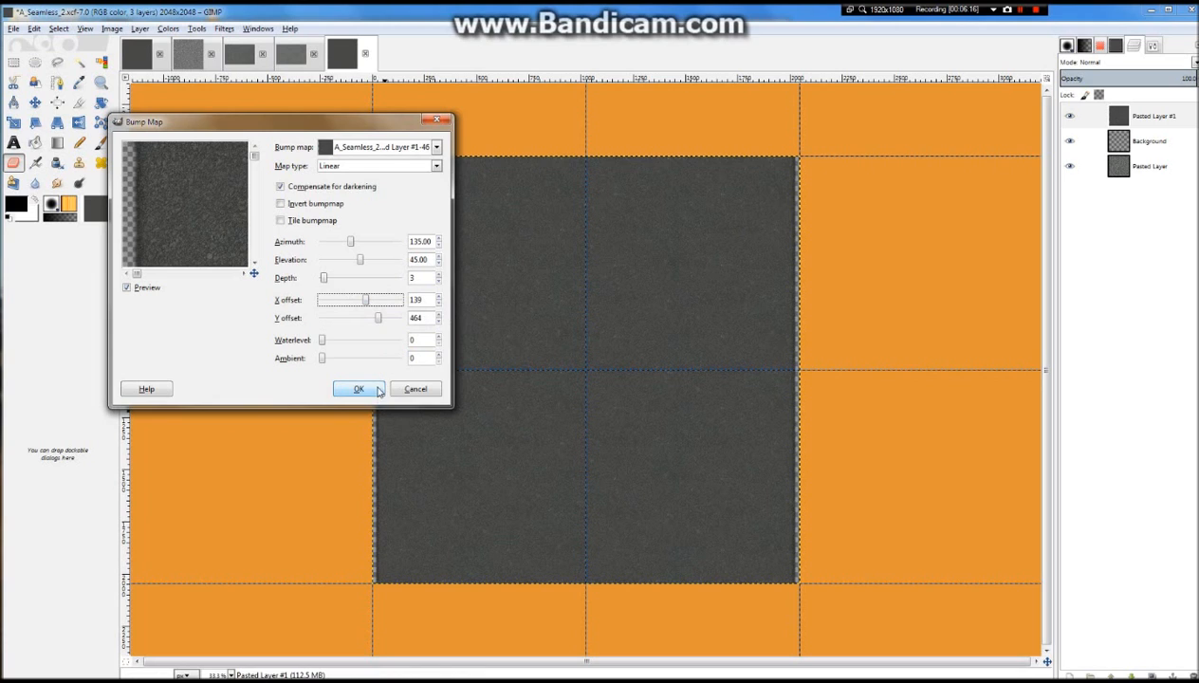
mouse_move(368, 308)
mouse_down()
mouse_move(380, 313)
mouse_move(359, 305)
mouse_up()
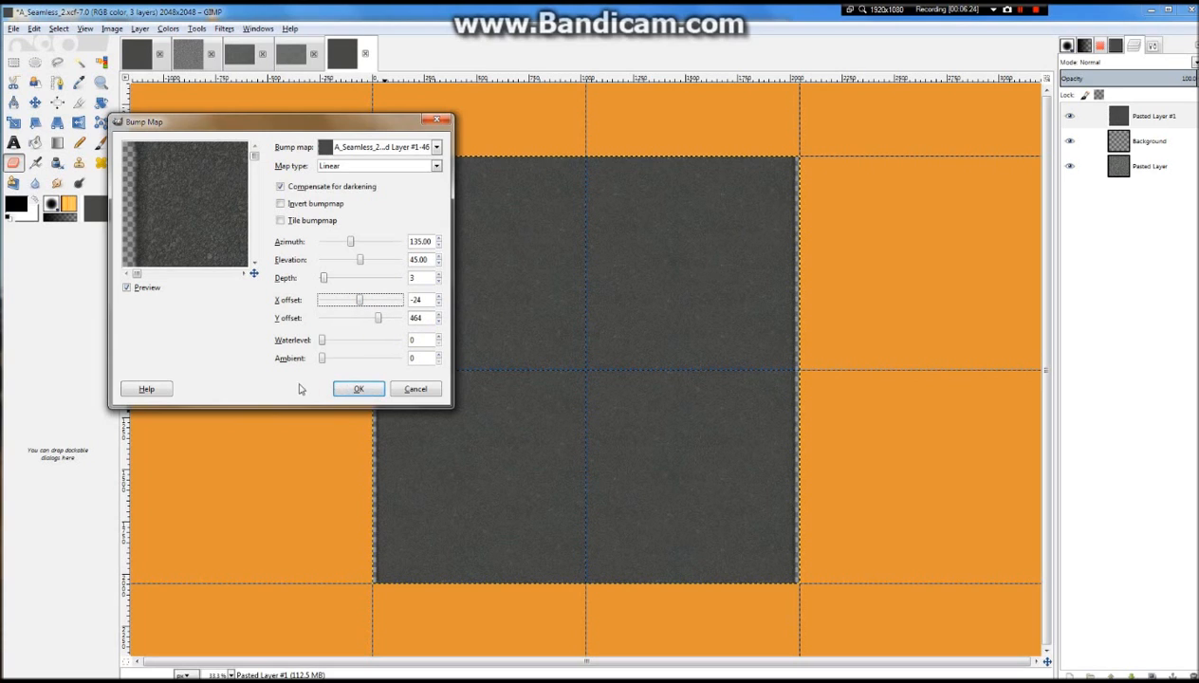
click(356, 390)
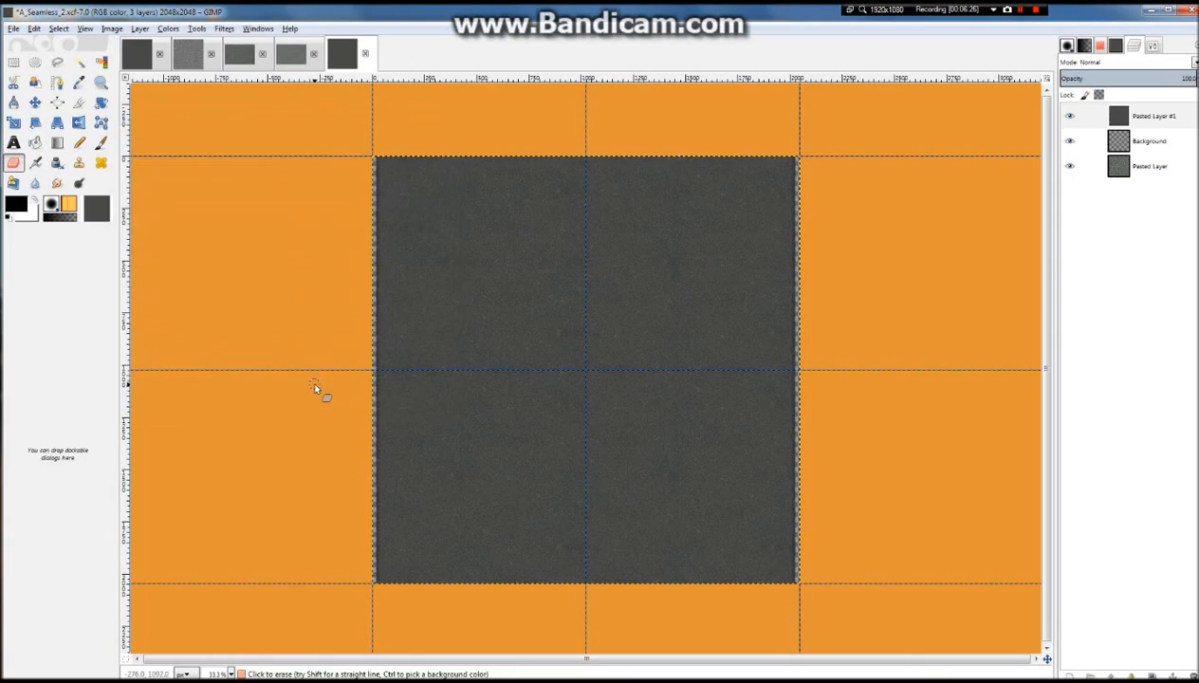
Examine the bump-mapped asphalt surface and its erased edge at different magnifications
scroll(393, 277, up, 5)
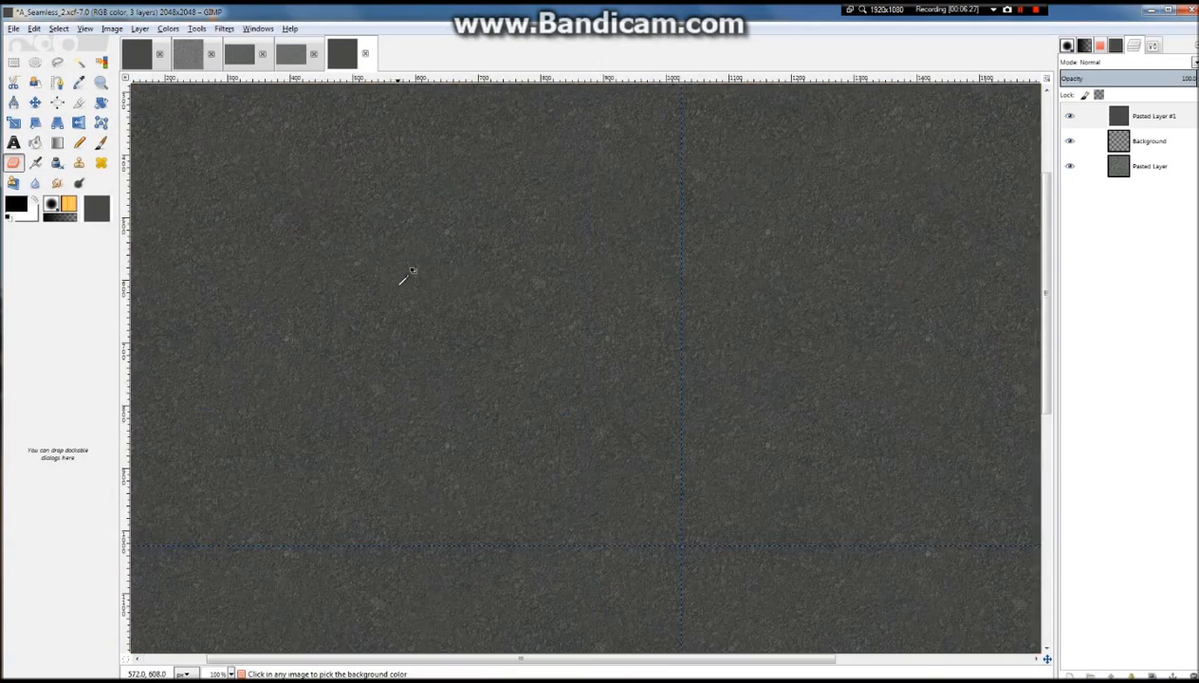
scroll(446, 305, down, 4)
scroll(237, 308, up, 2)
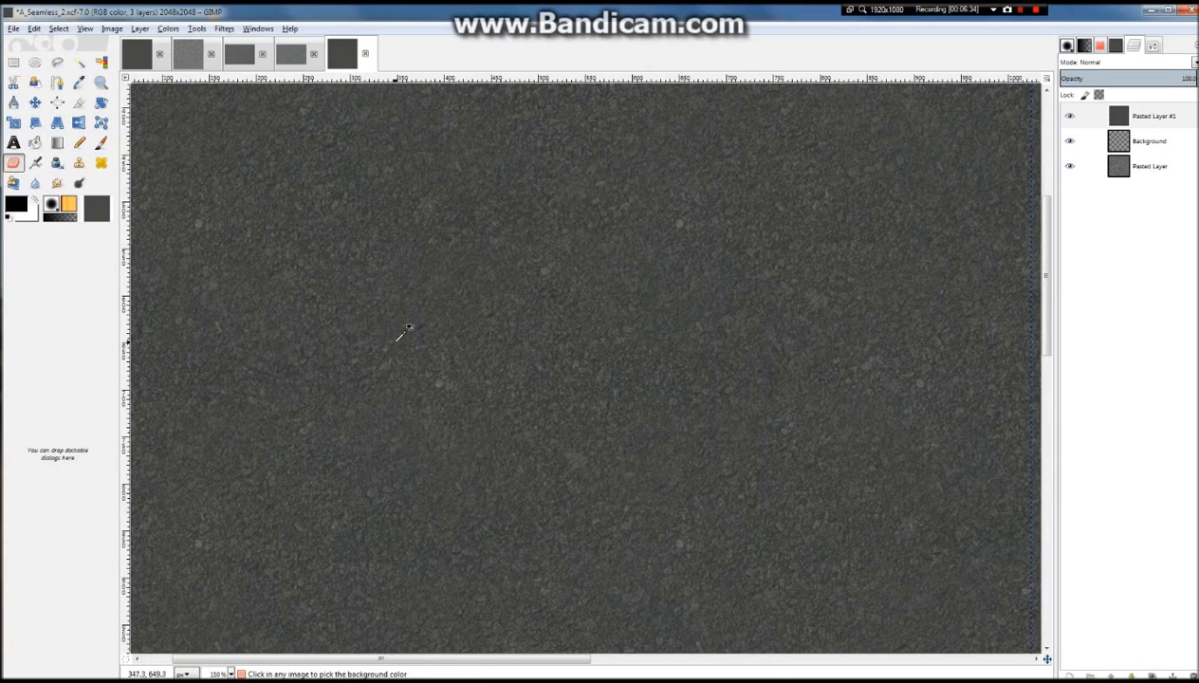
key(minus)
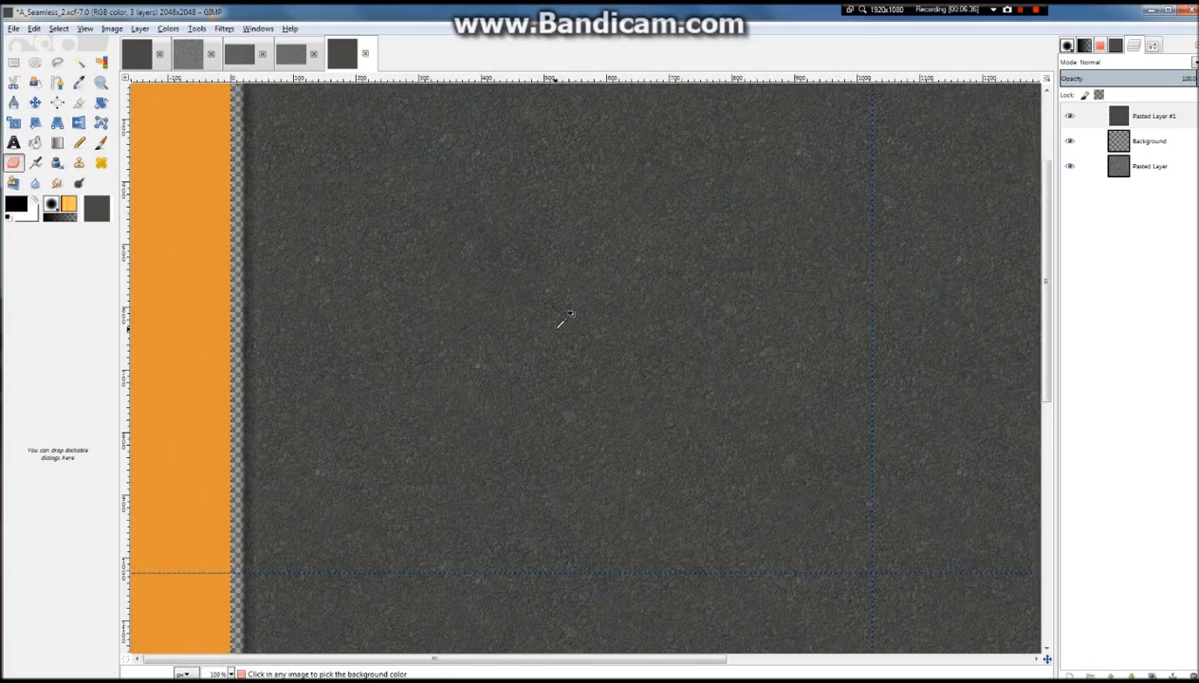
key(minus)
key(minus)
key(minus)
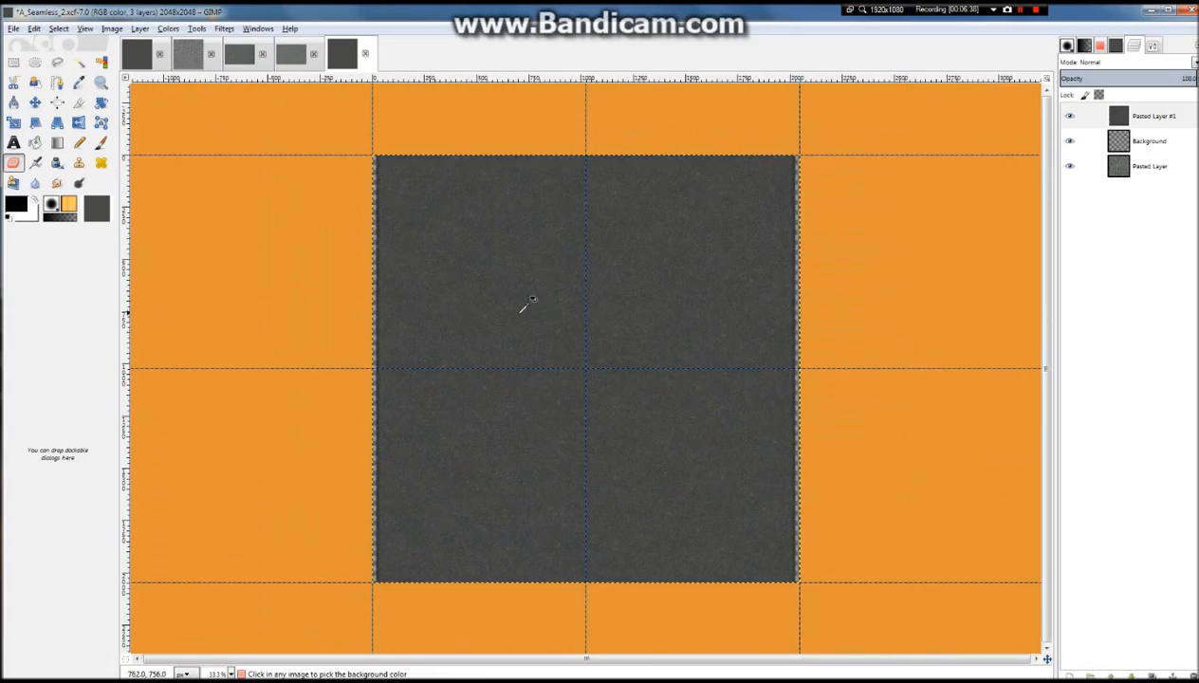
key(2)
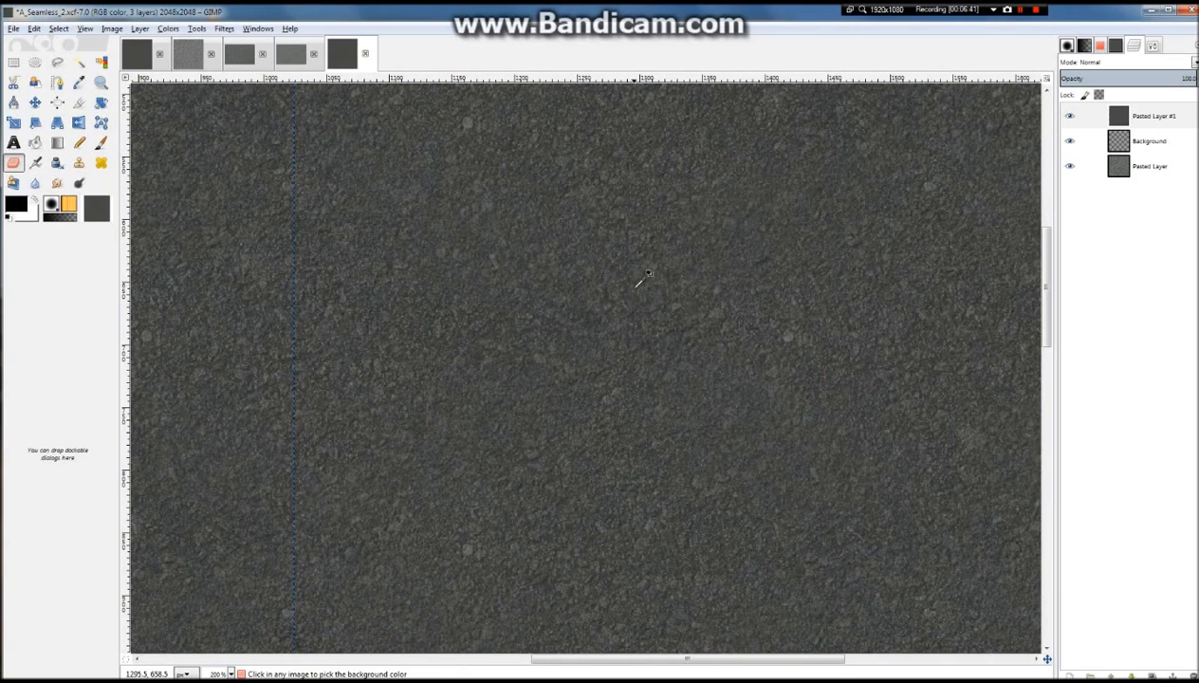
key(1)
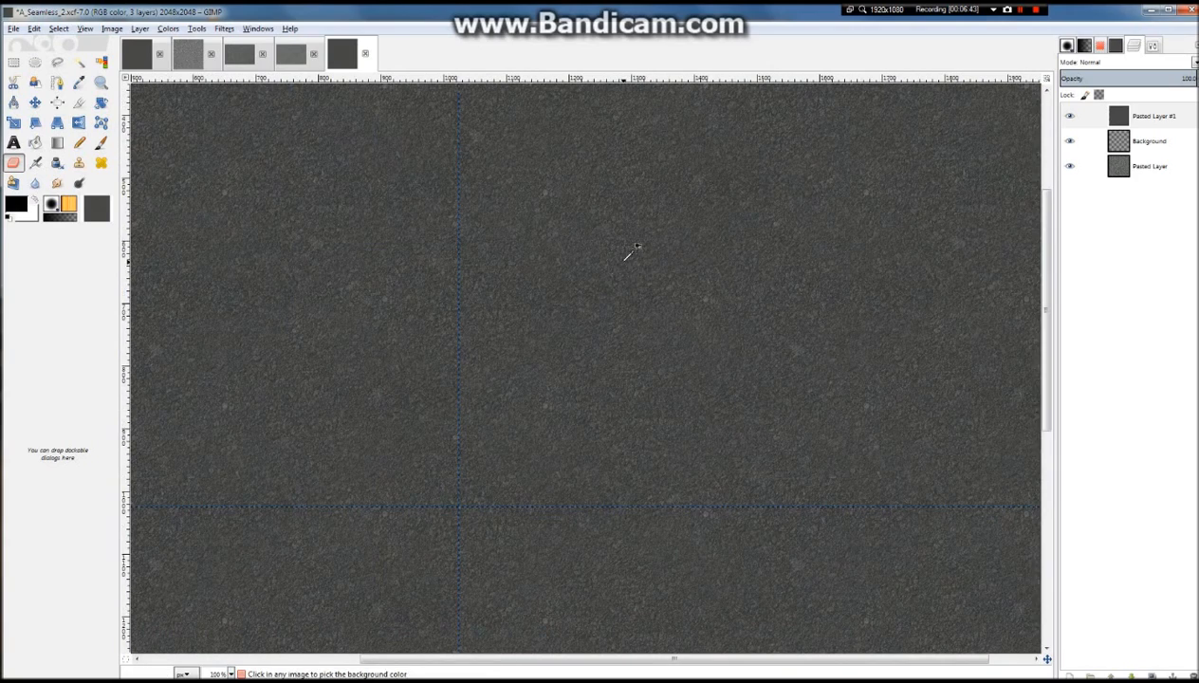
Try a Displace filter on Pasted Layer #1 with X and Y displacement 20, Cartesian mode and Wrap edges
key(ctrl)
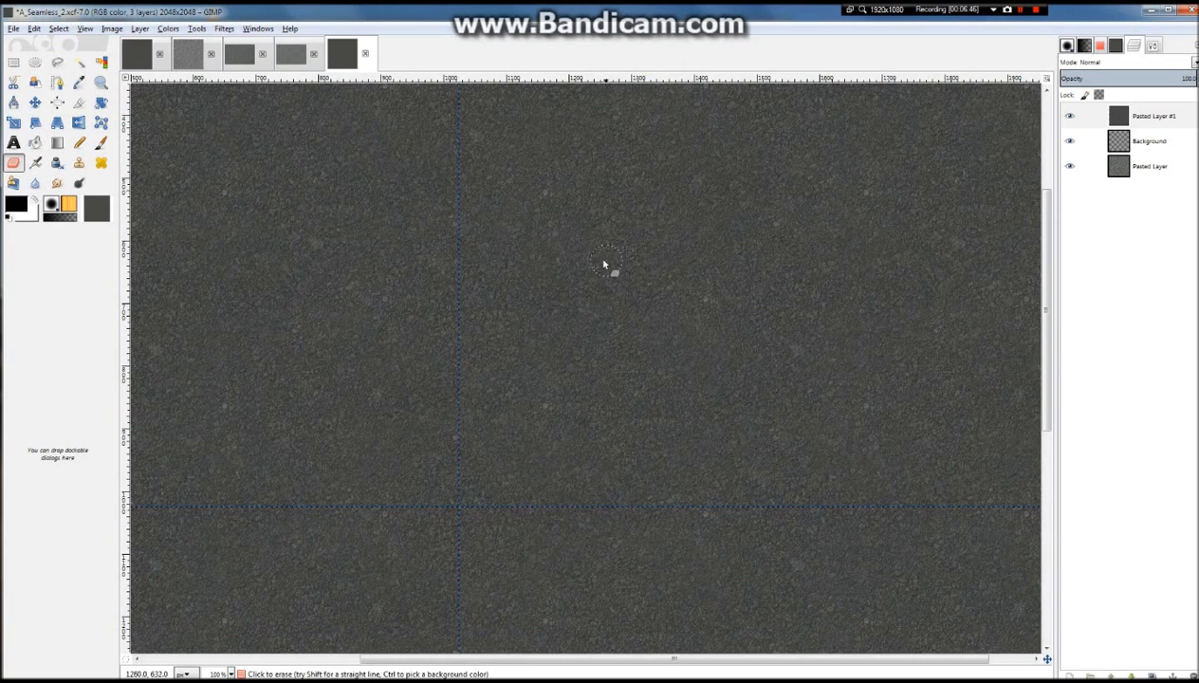
key(minus)
key(minus)
key(minus)
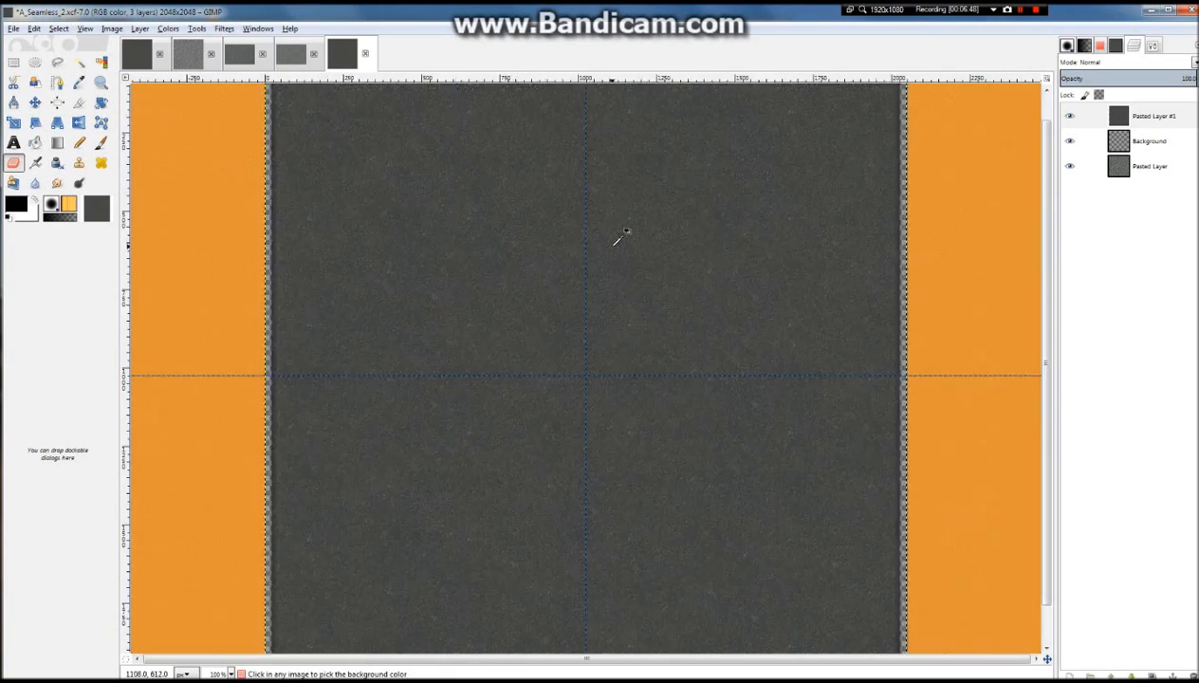
click(224, 29)
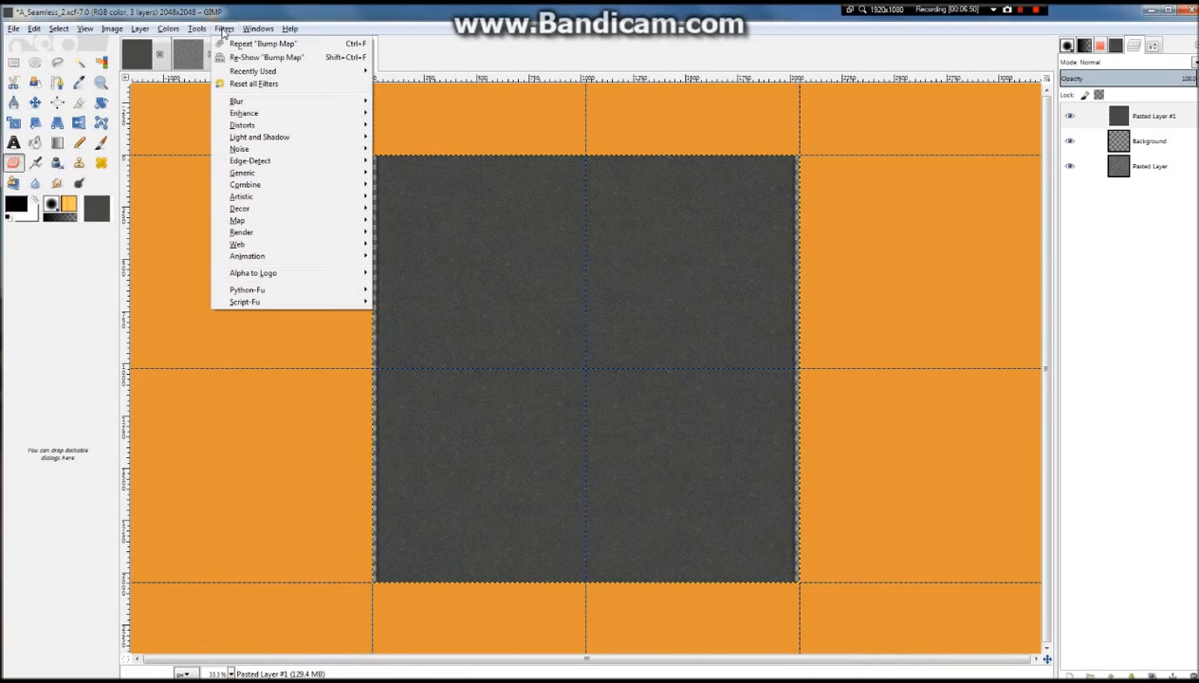
mouse_move(268, 234)
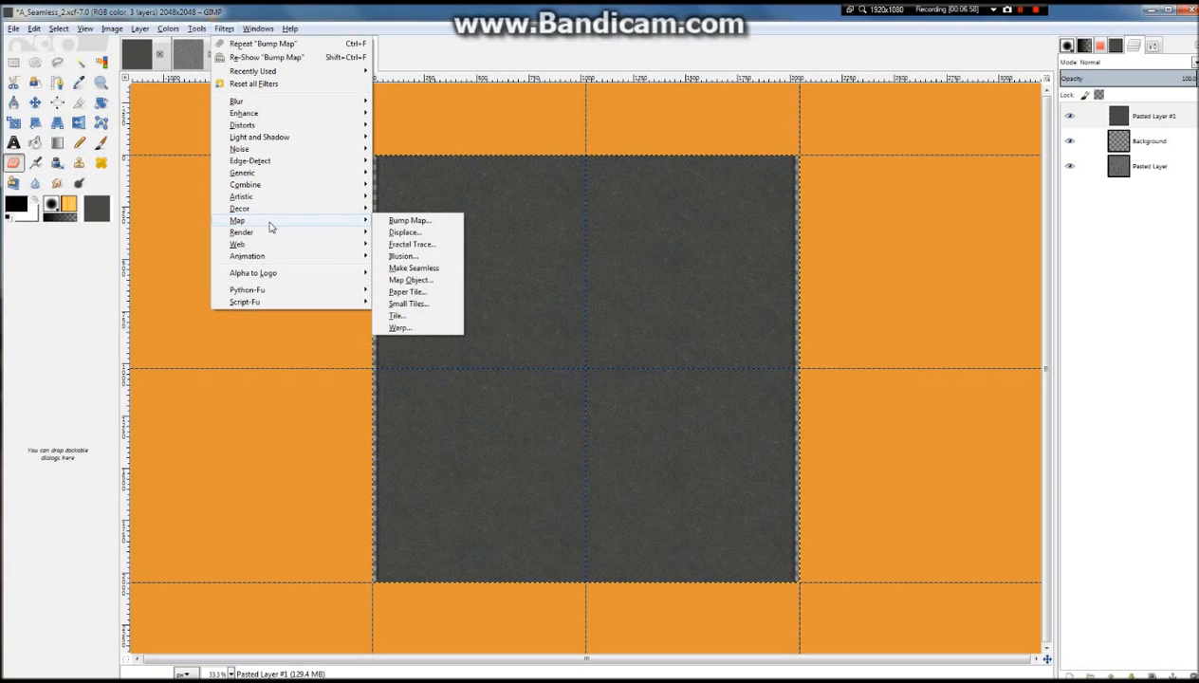
click(400, 233)
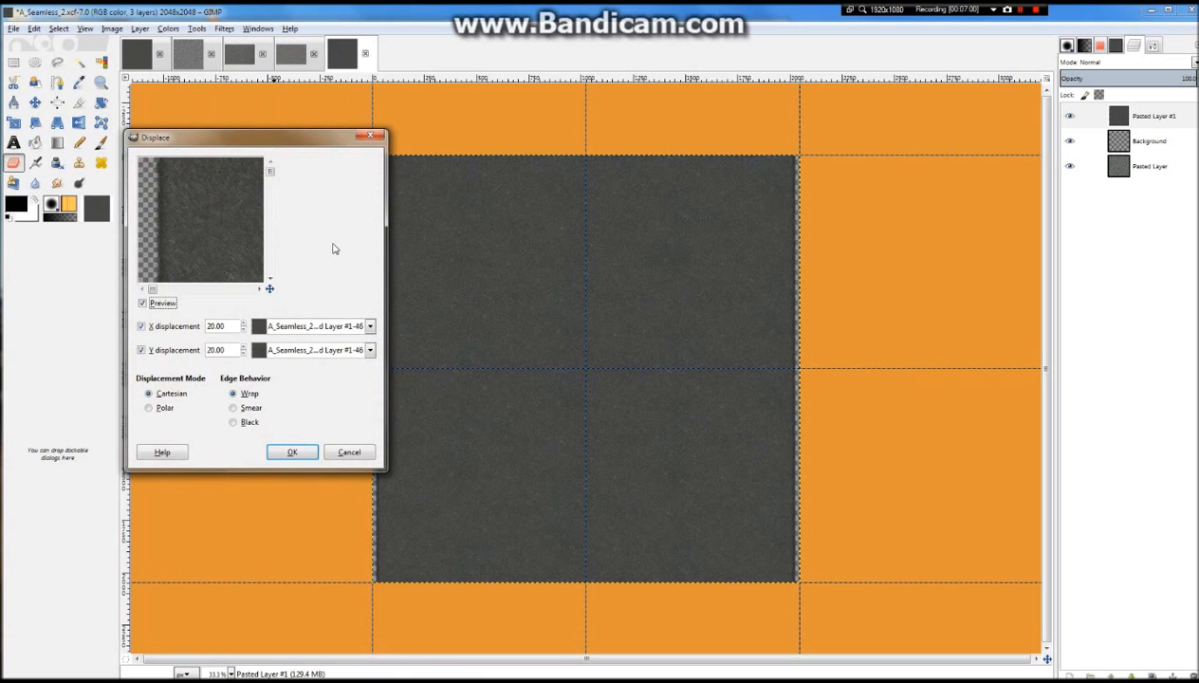
click(294, 452)
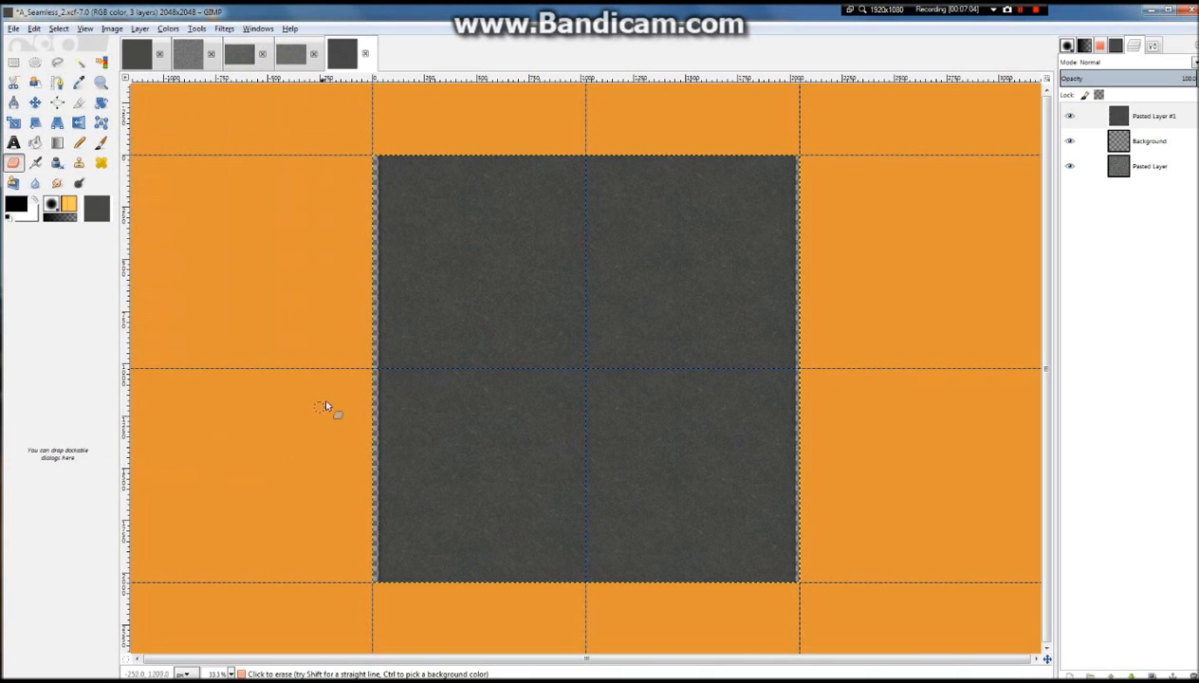
scroll(444, 329, up, 2)
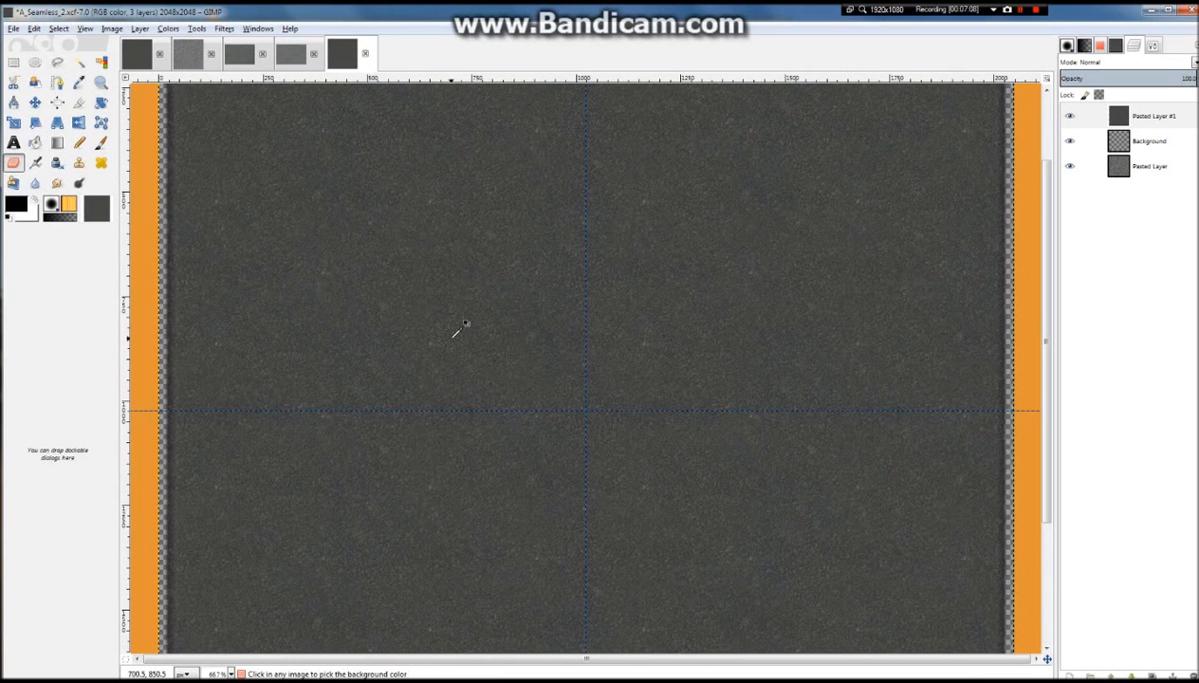
scroll(460, 330, down, 2)
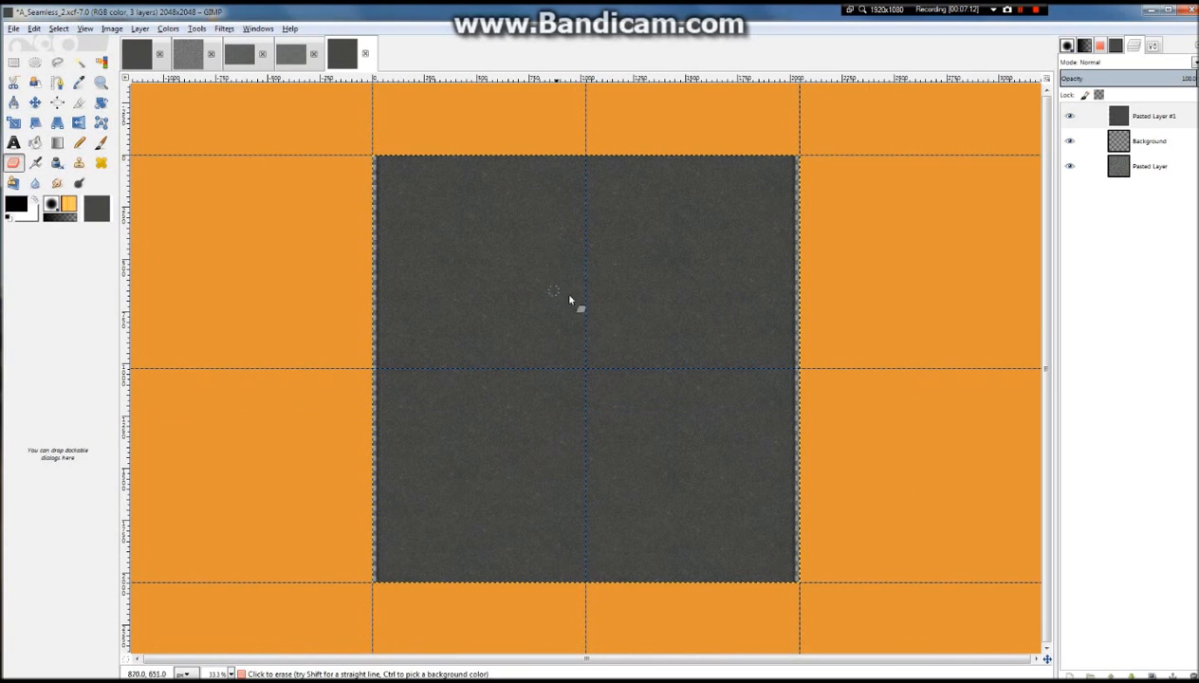
Add a new transparent layer above Pasted Layer #1
right_click(1137, 118)
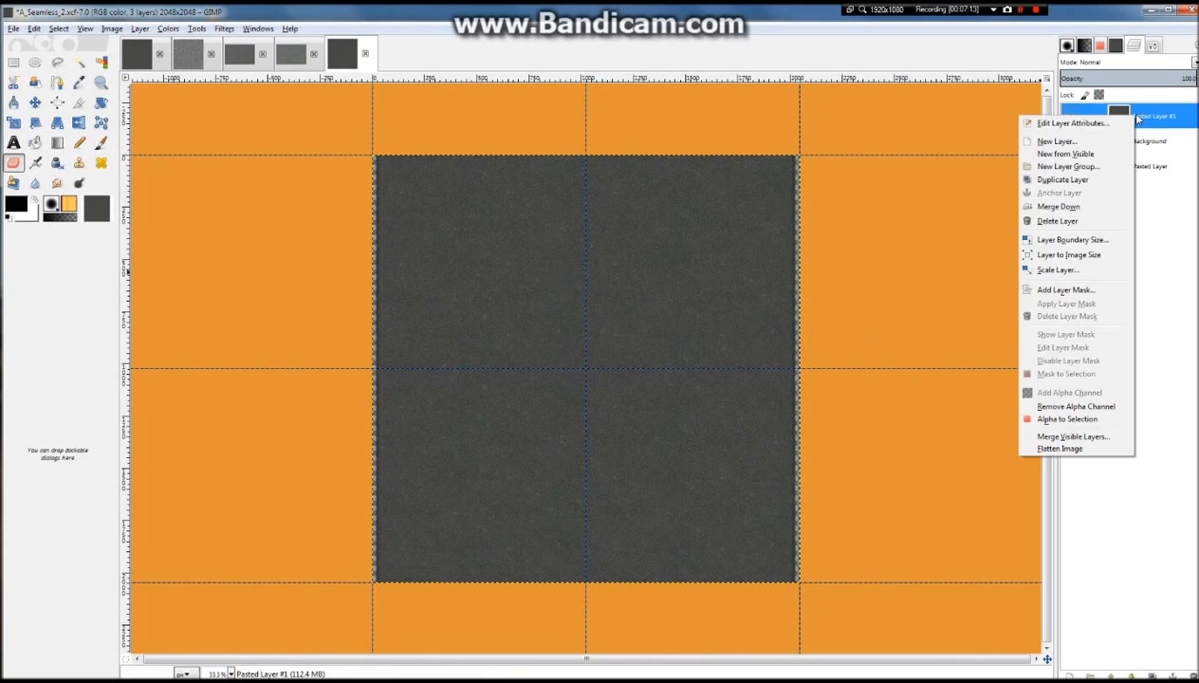
click(1098, 142)
click(235, 342)
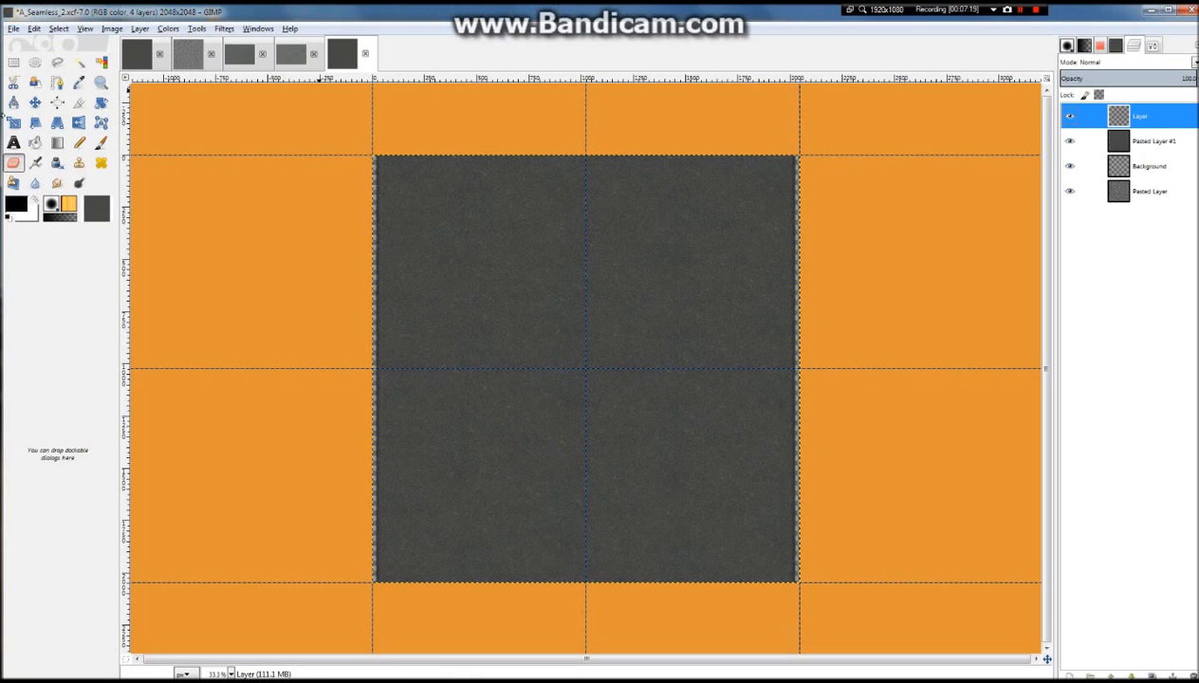
Choose the Paintbrush tool and set the foreground colour to a dark greyish brown
click(100, 142)
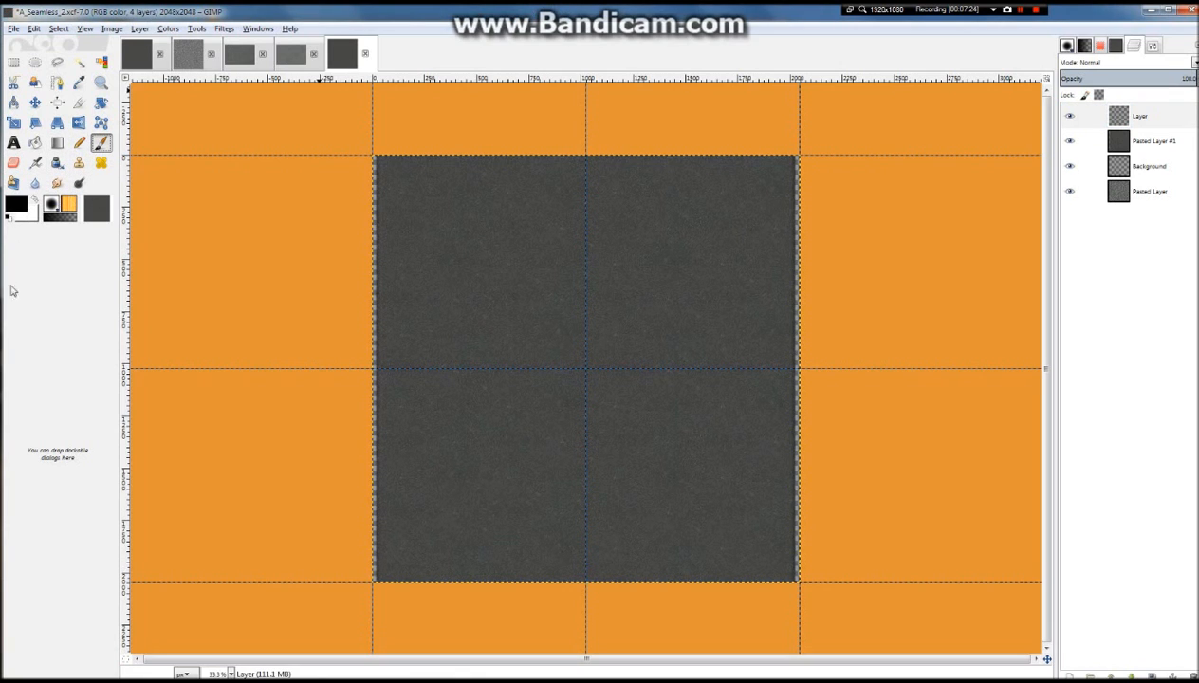
click(16, 206)
drag(487, 388, 444, 382)
click(550, 302)
drag(439, 384, 415, 377)
click(590, 449)
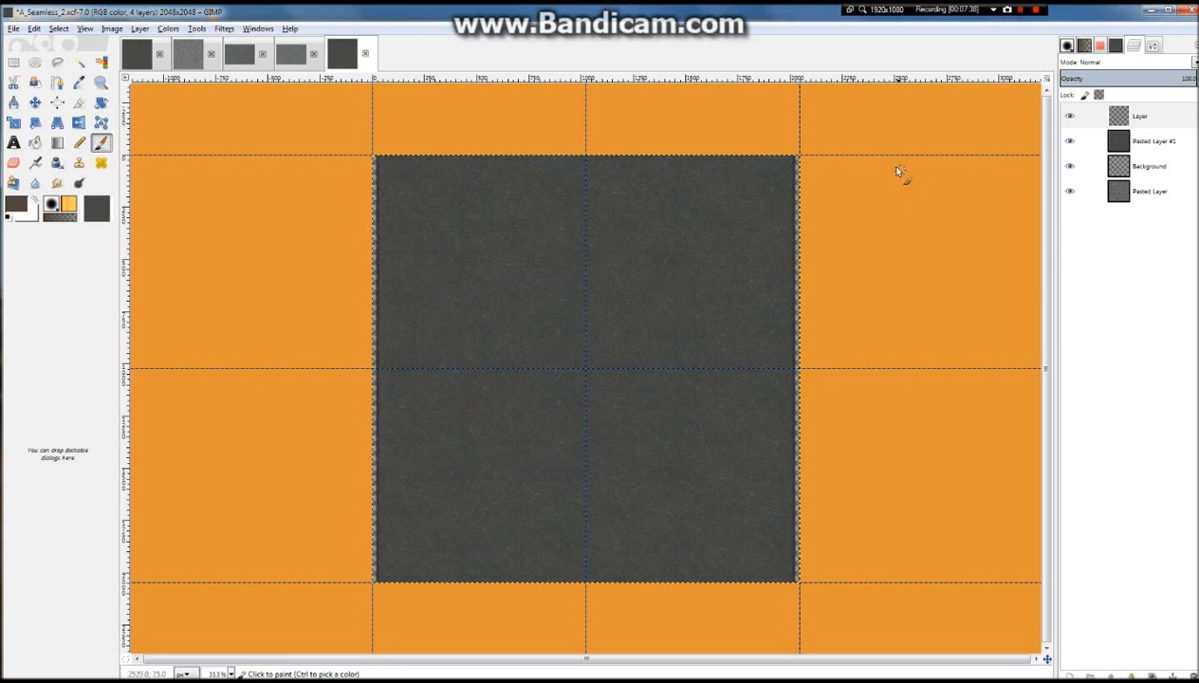
Move Tool Options to the front of its dock and choose the Acrylic 03 brush at size 612.63
click(1156, 47)
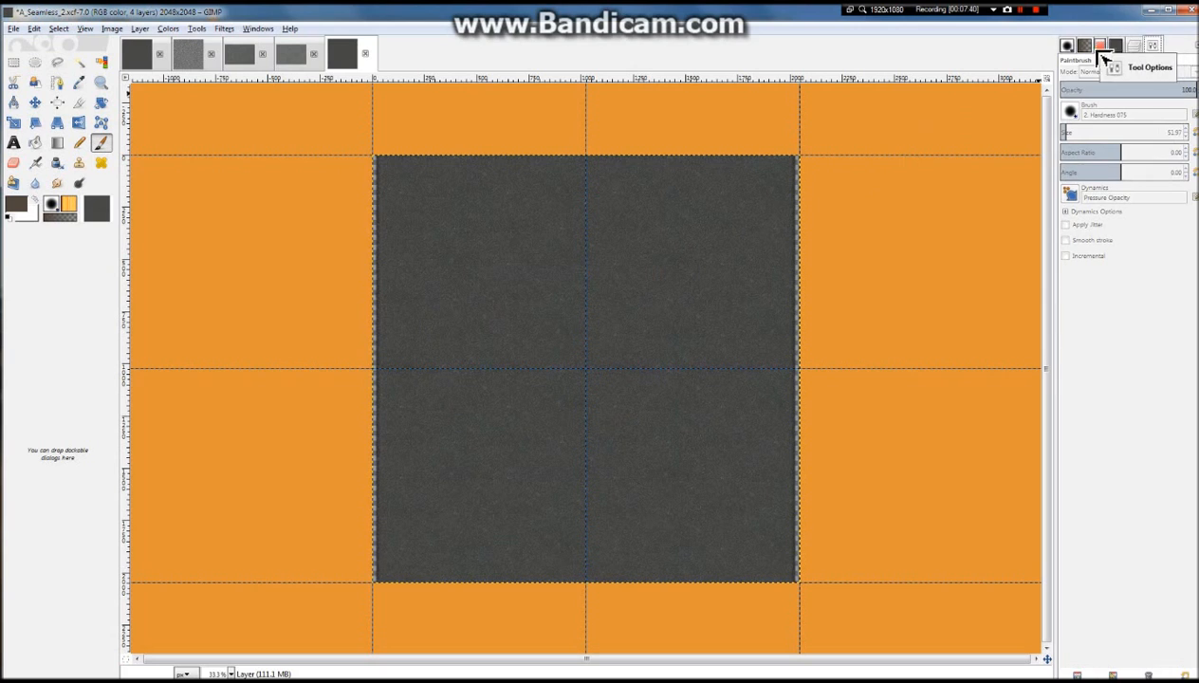
click(1071, 47)
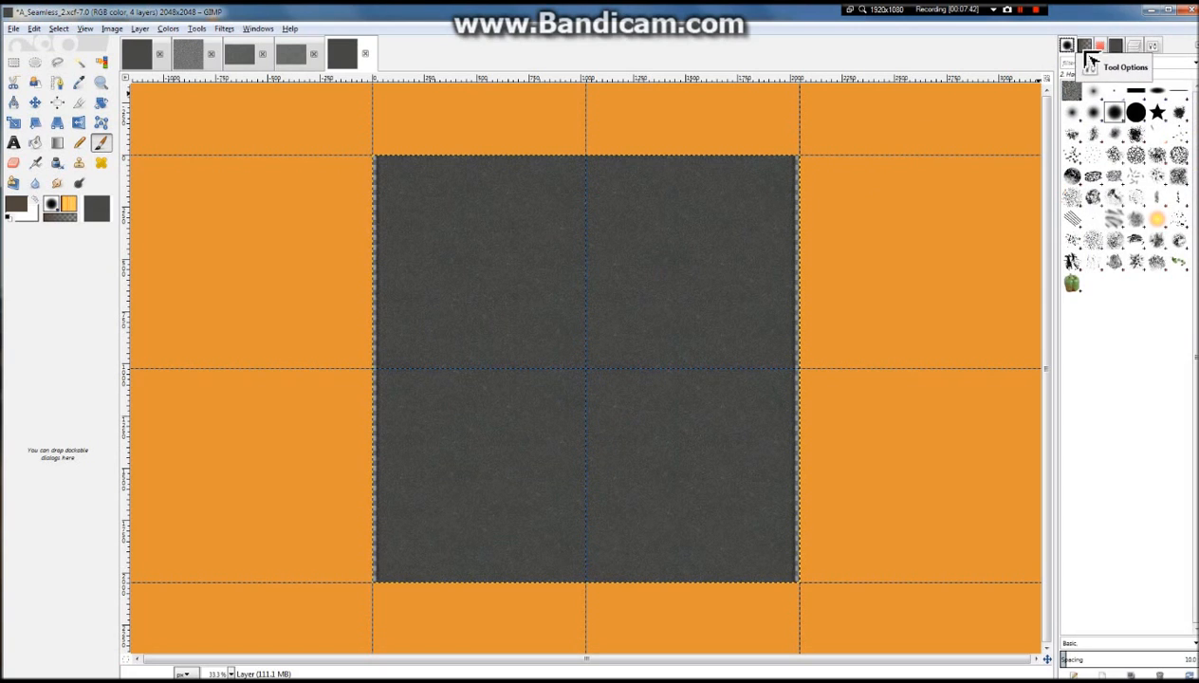
drag(1069, 53, 1066, 48)
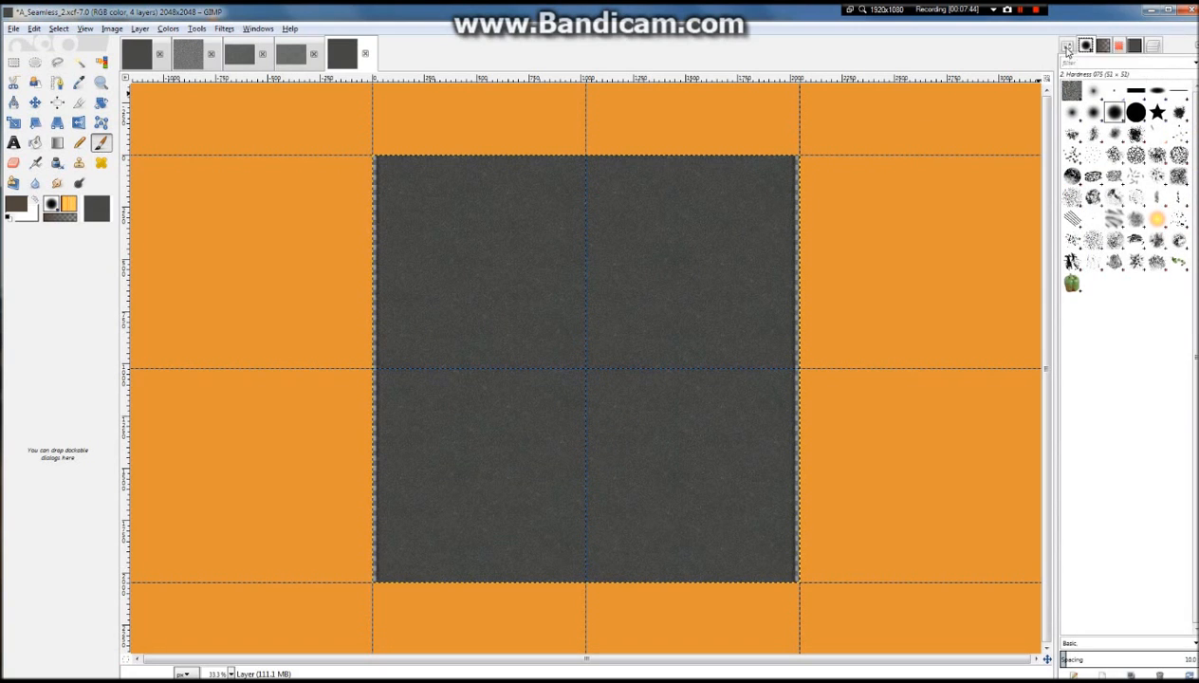
click(1068, 48)
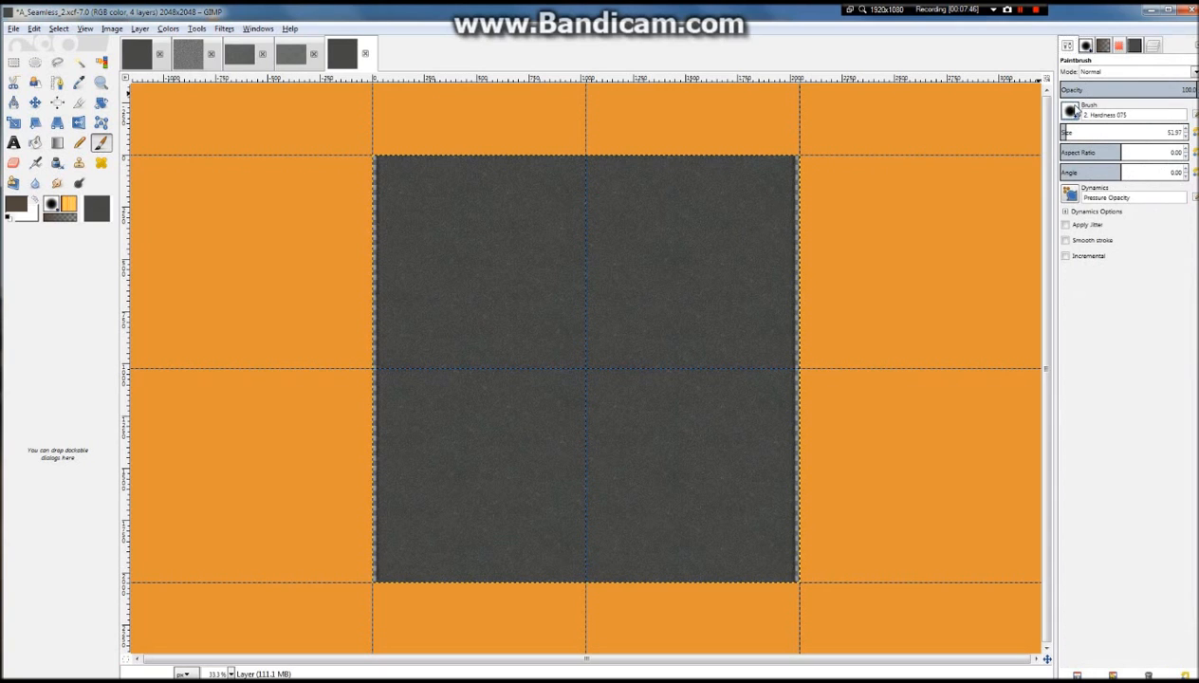
click(1072, 112)
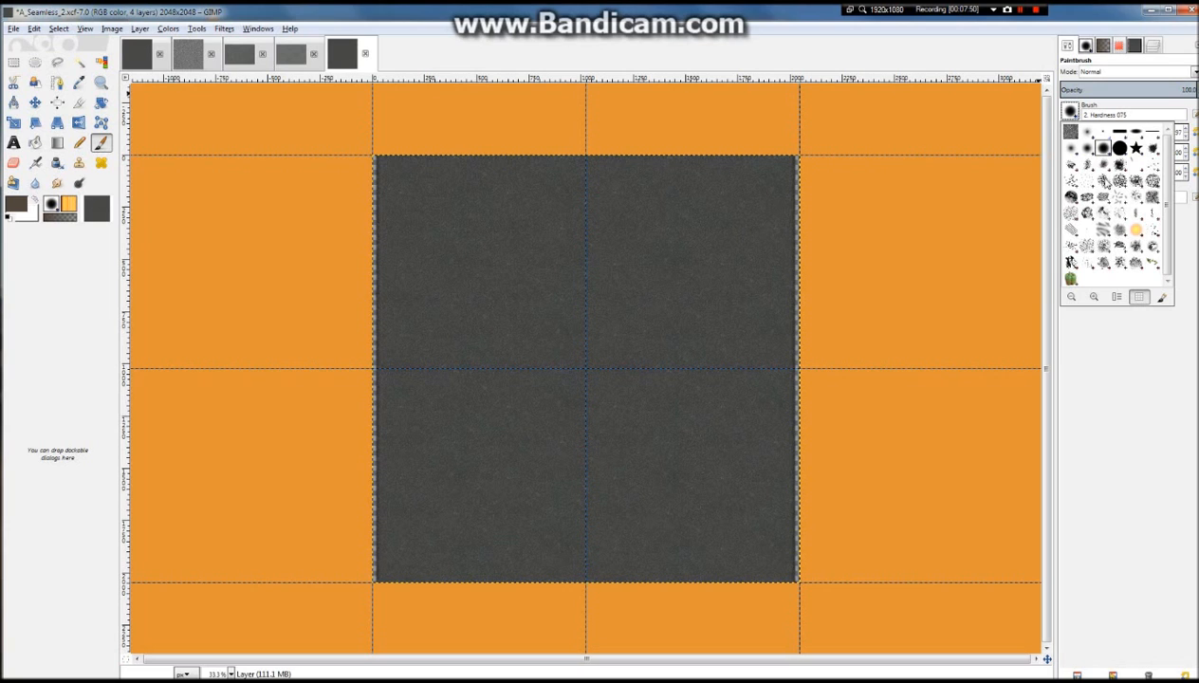
click(1076, 167)
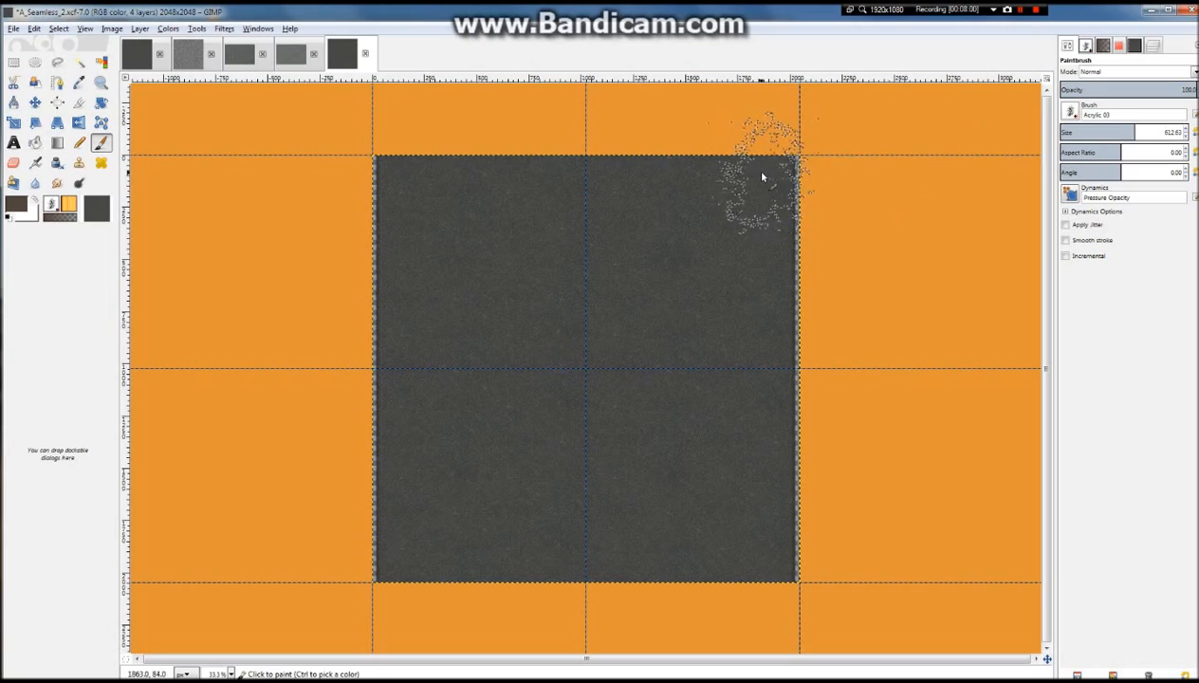
Start a rectangular selection of 70 × 87 px at position 17, 0 in the asphalt's upper-left corner
scroll(323, 140, up, 2)
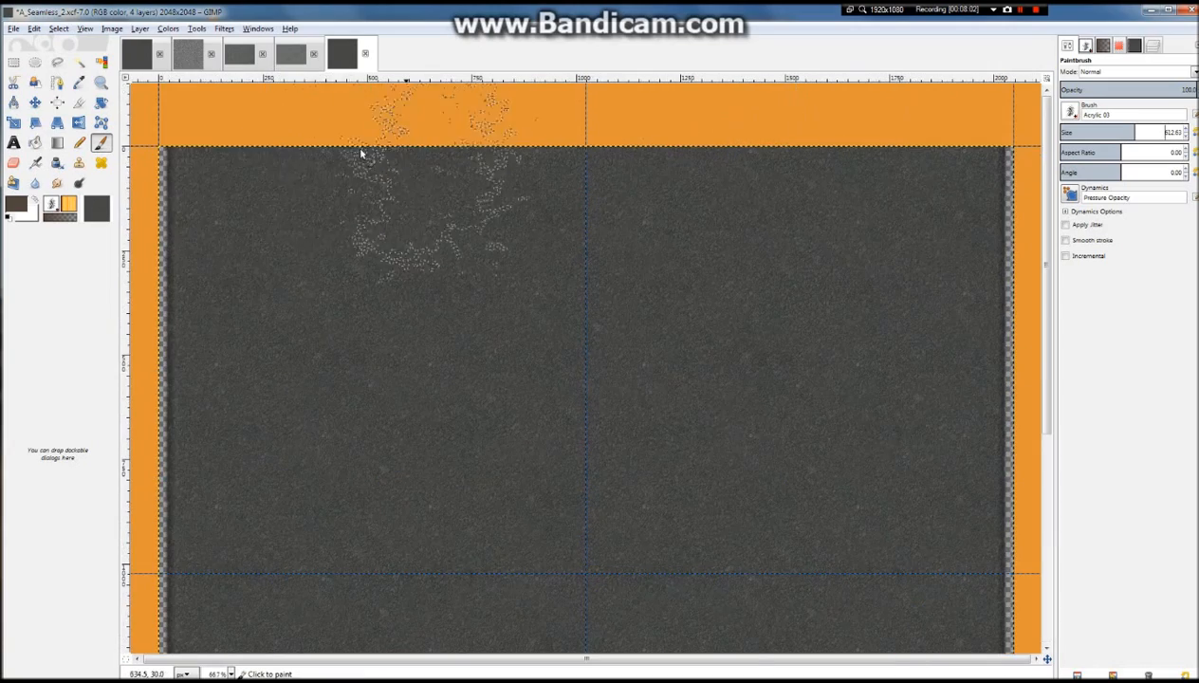
scroll(159, 165, up, 4)
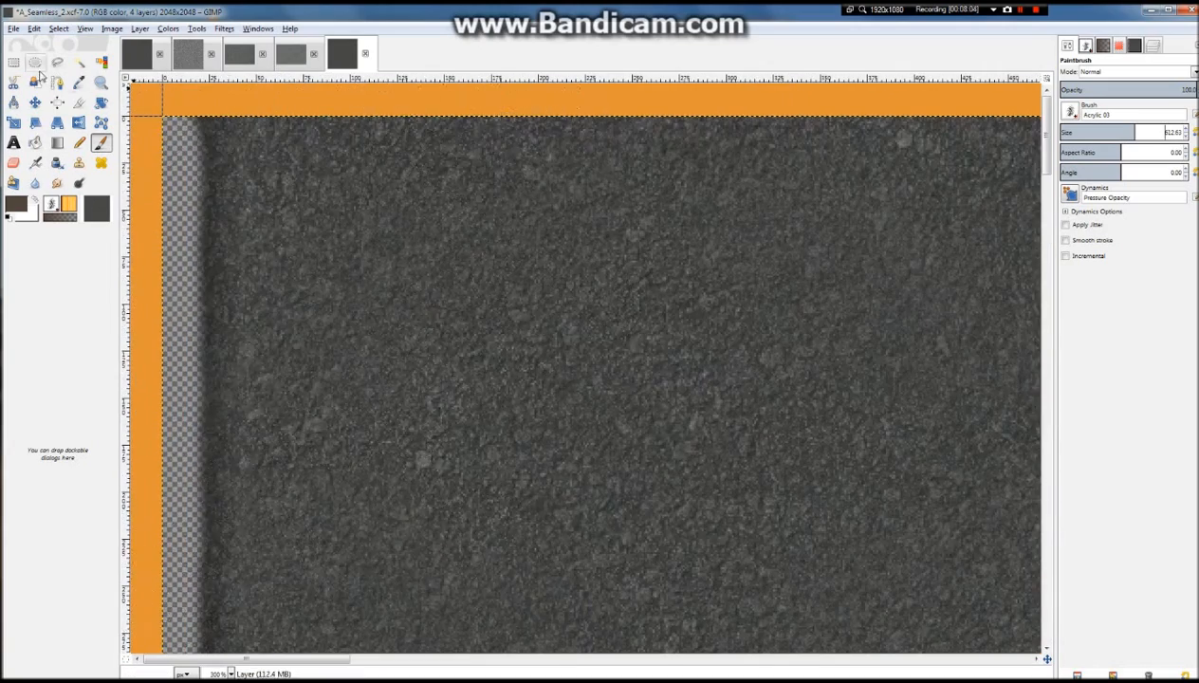
click(12, 63)
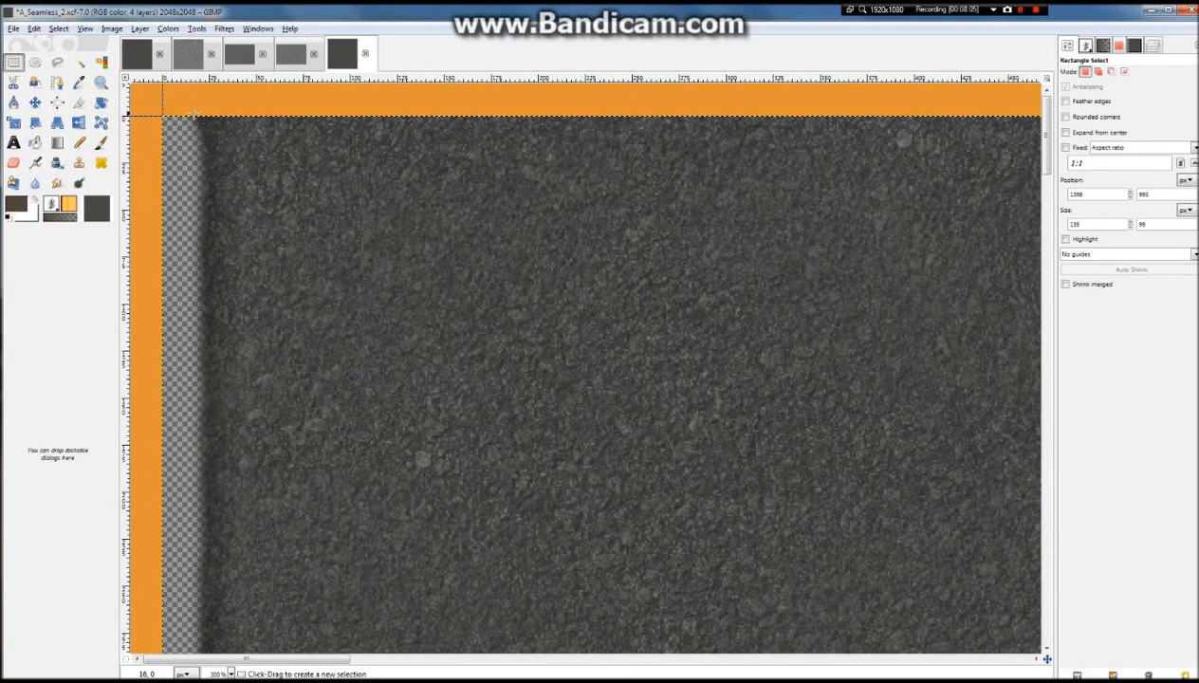
drag(195, 117, 323, 277)
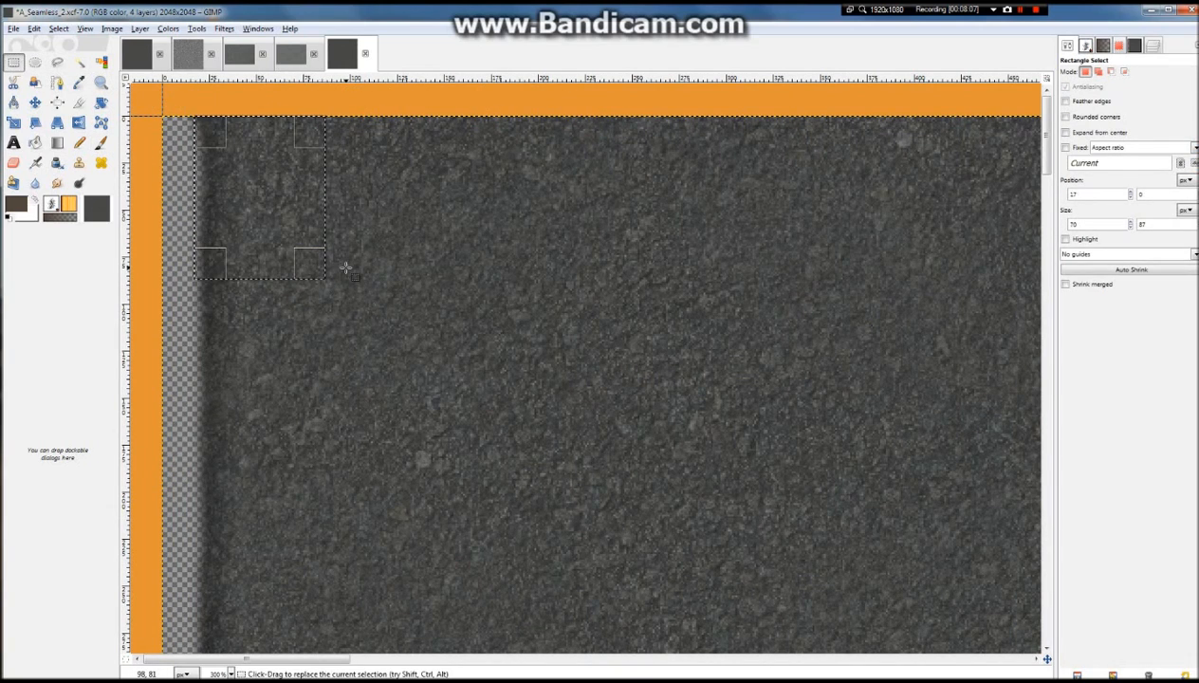
Extend the rectangular selection to 2013 × 2048 px, ending at the erased right strip and the image's lower edge
scroll(285, 242, down, 7)
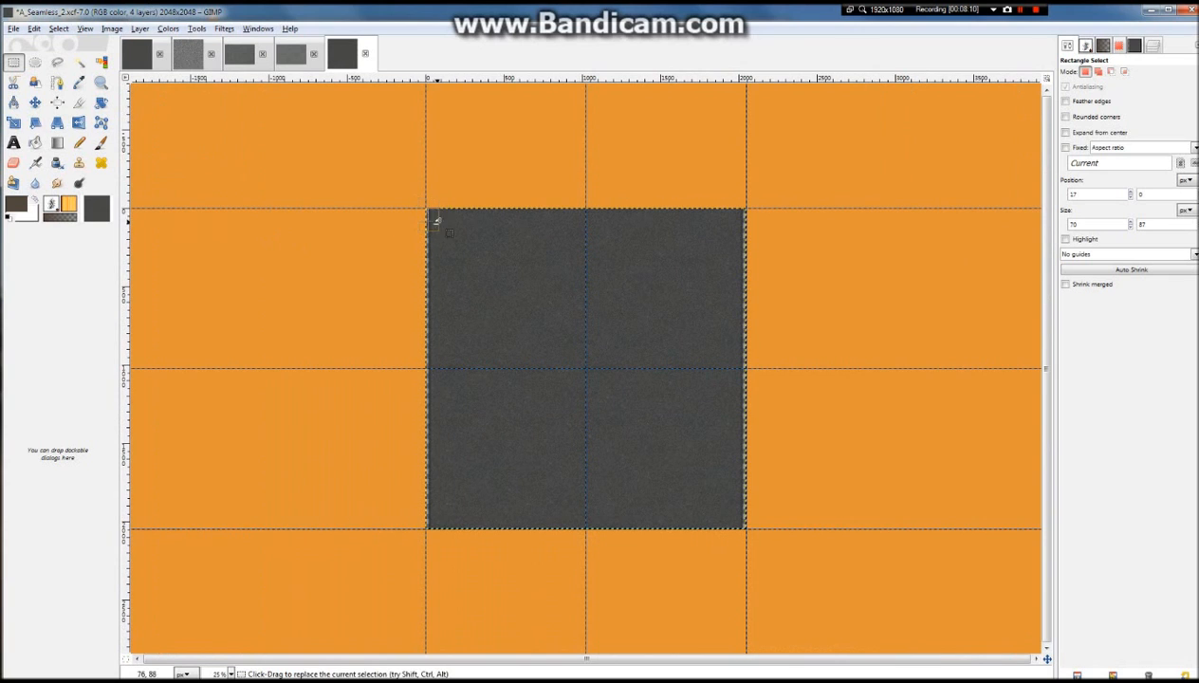
drag(442, 225, 979, 619)
scroll(757, 579, up, 2)
scroll(762, 504, down, 1)
scroll(781, 589, up, 4)
scroll(793, 567, down, 2)
scroll(1031, 547, up, 2)
scroll(1031, 549, up, 3)
scroll(858, 593, up, 1)
drag(1045, 677, 1008, 659)
drag(865, 521, 866, 574)
scroll(866, 569, down, 6)
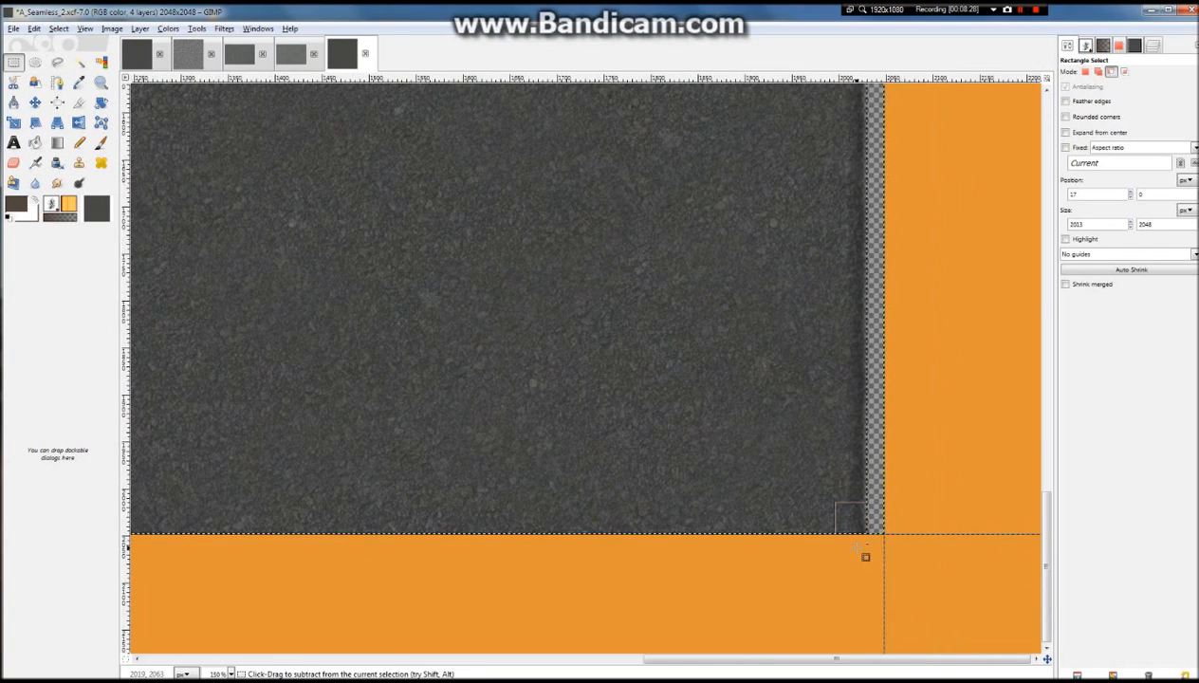
scroll(865, 557, down, 1)
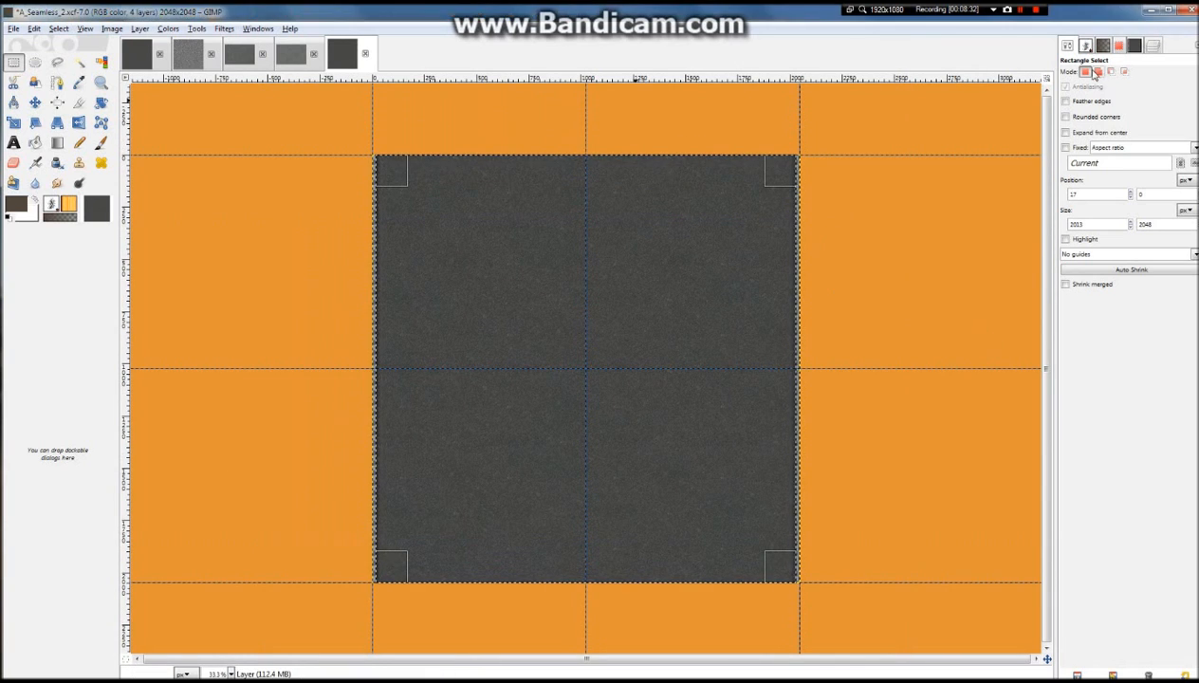
Return to the Paintbrush and set the Acrylic 03 brush size to 862.38
click(1154, 48)
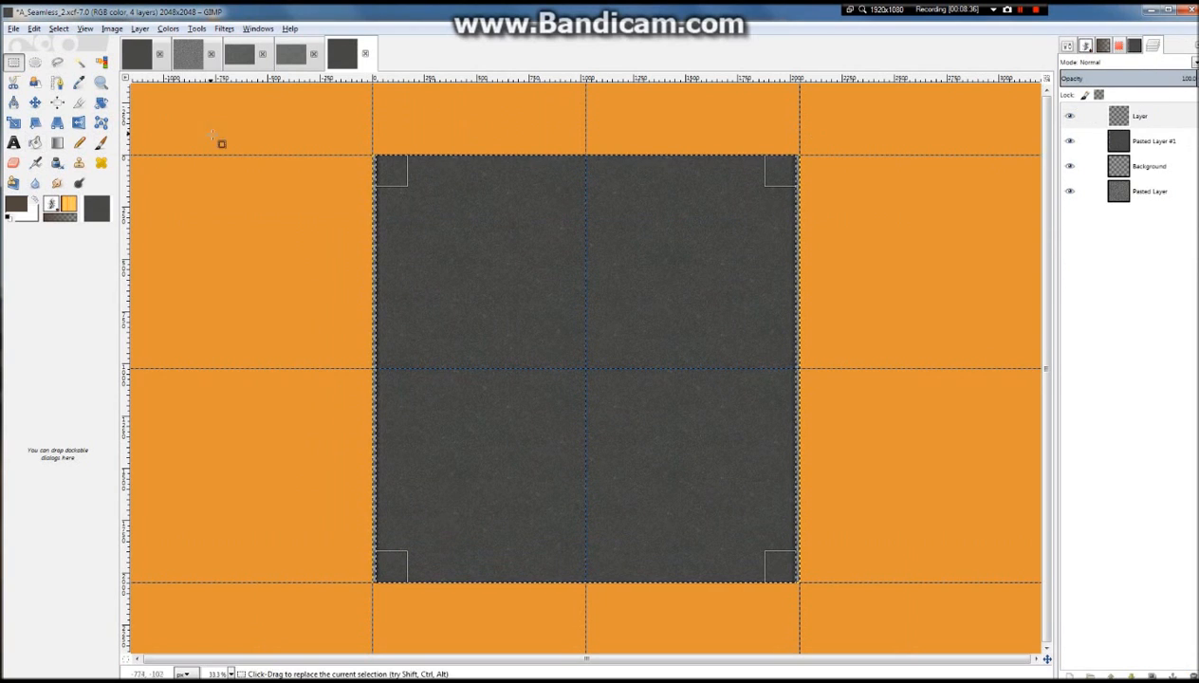
click(101, 142)
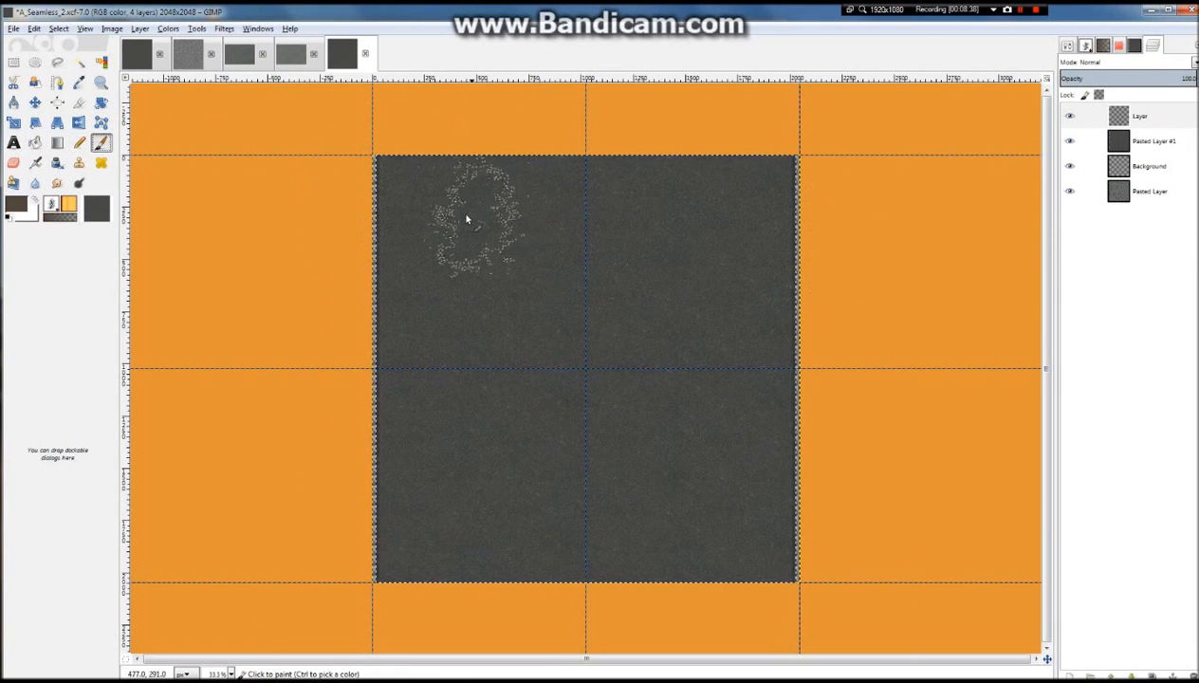
click(1067, 46)
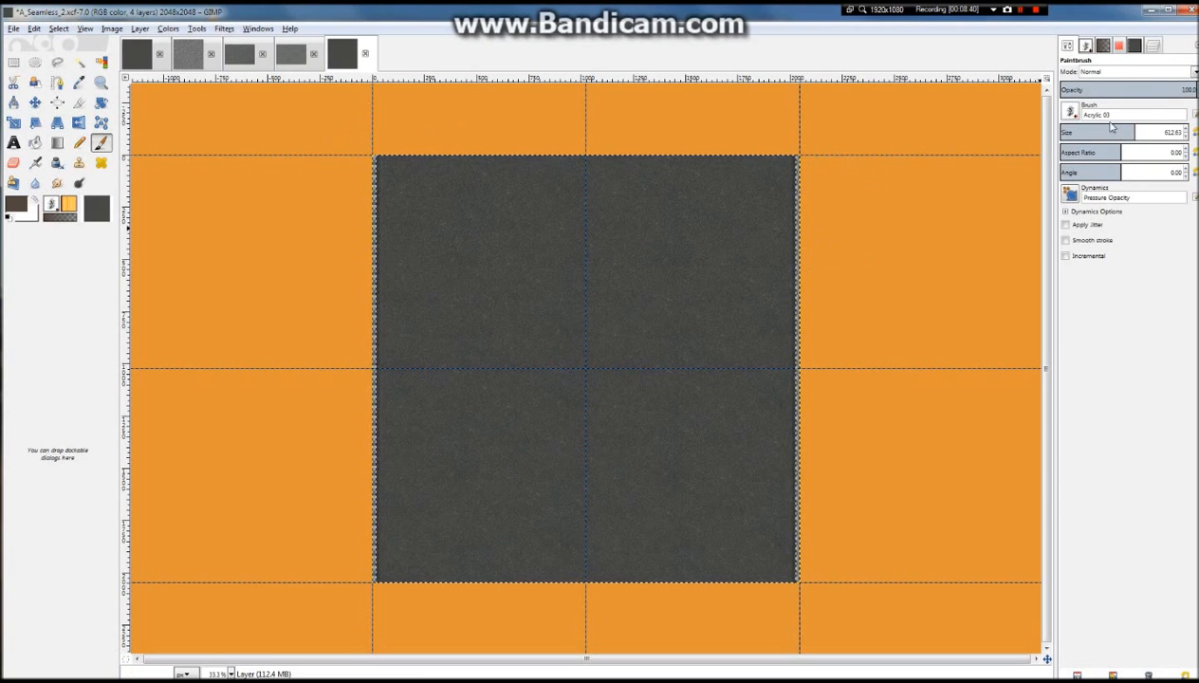
drag(1135, 133, 1165, 133)
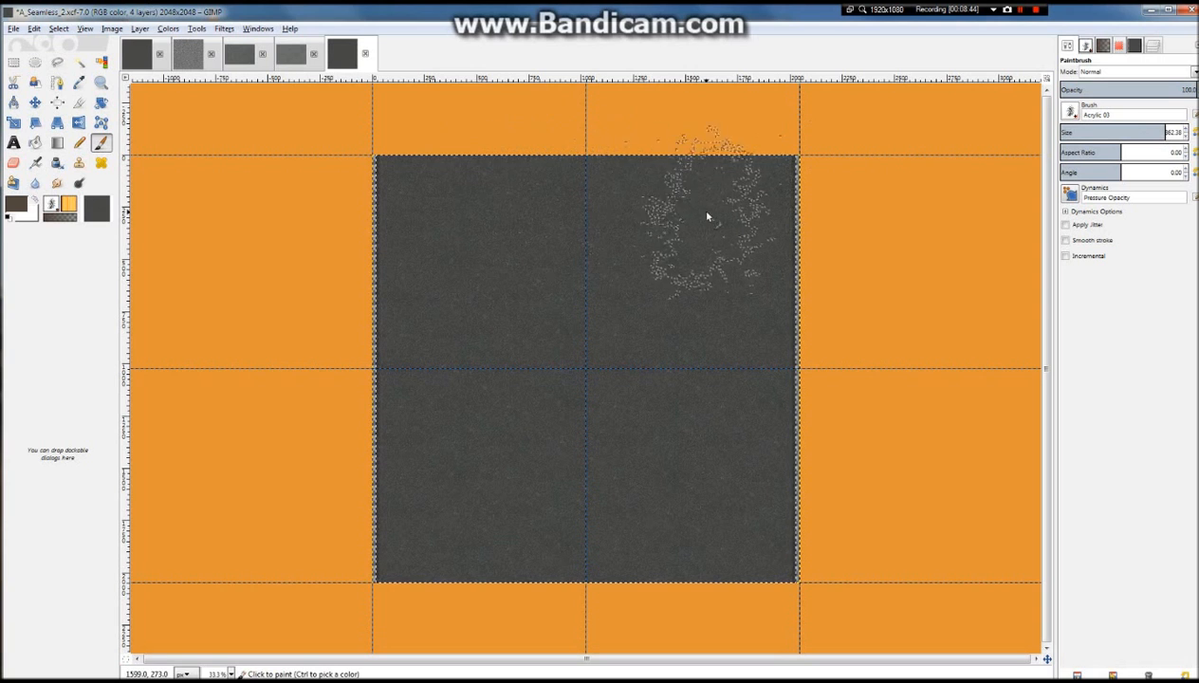
Dab scattered dark brown blotches across the upper half of the asphalt on the new layer
click(756, 190)
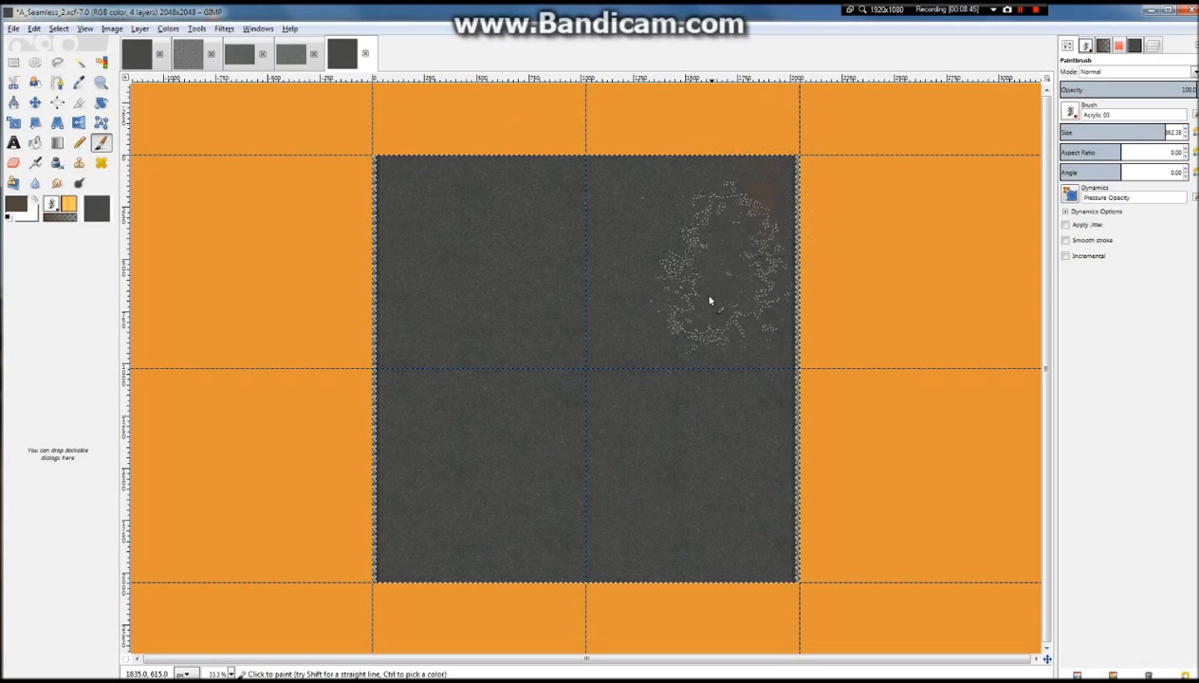
click(643, 171)
click(423, 159)
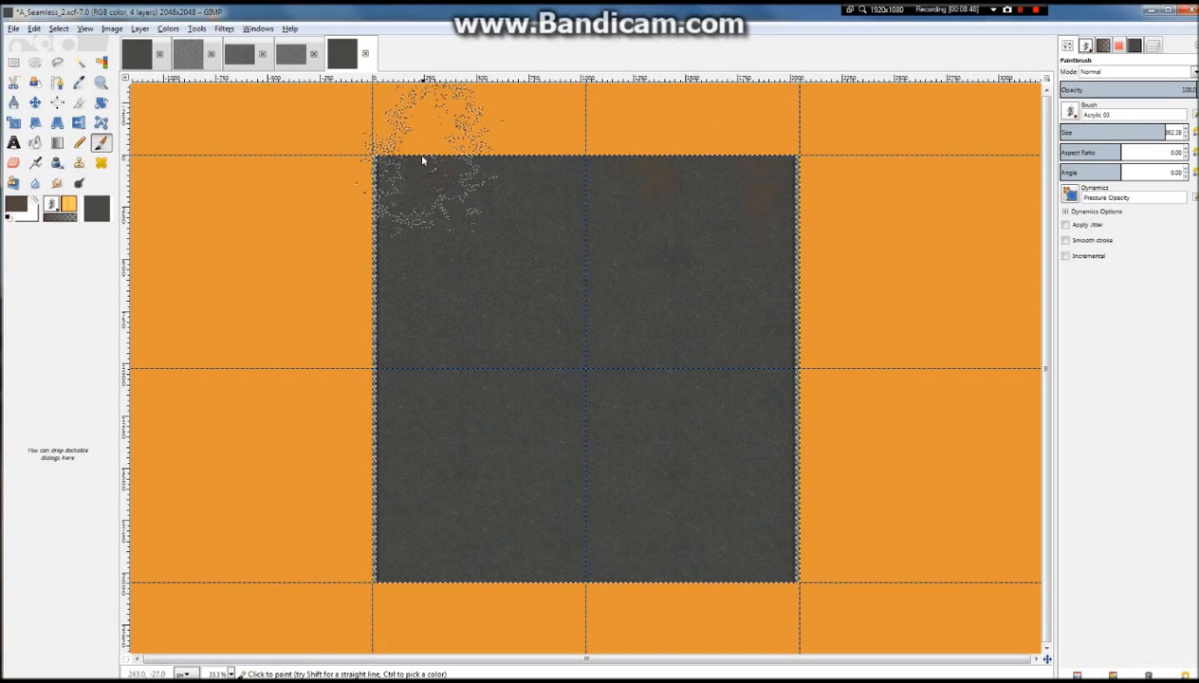
click(434, 265)
click(520, 140)
click(566, 239)
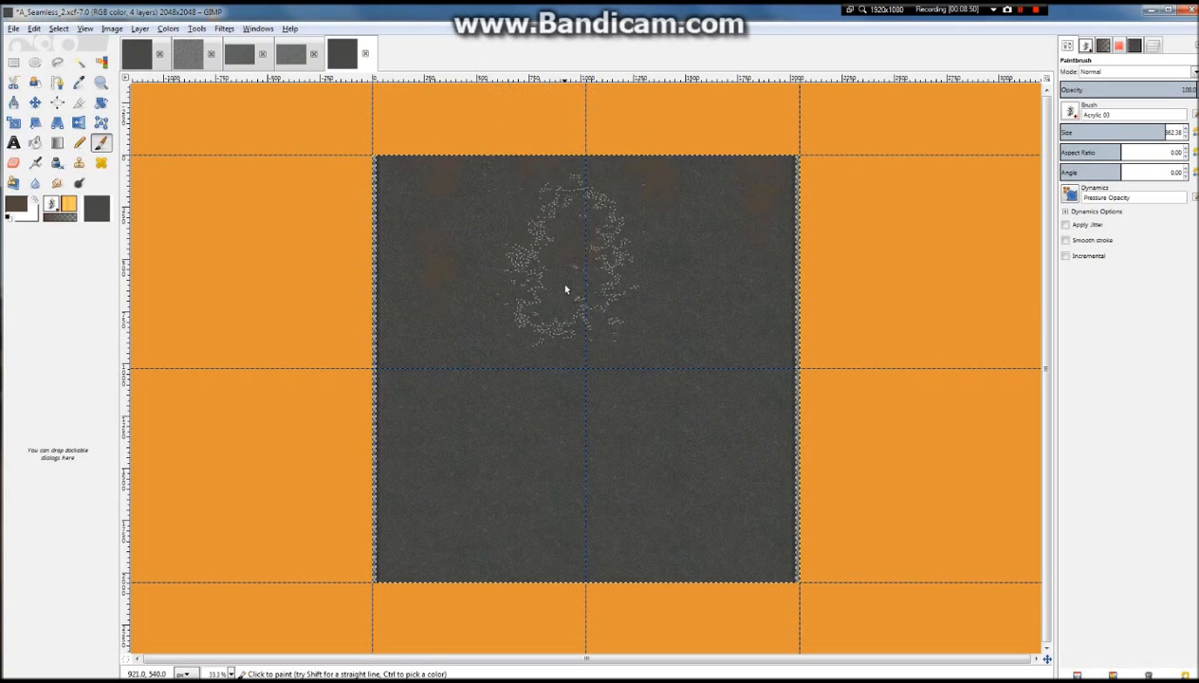
click(501, 230)
click(670, 310)
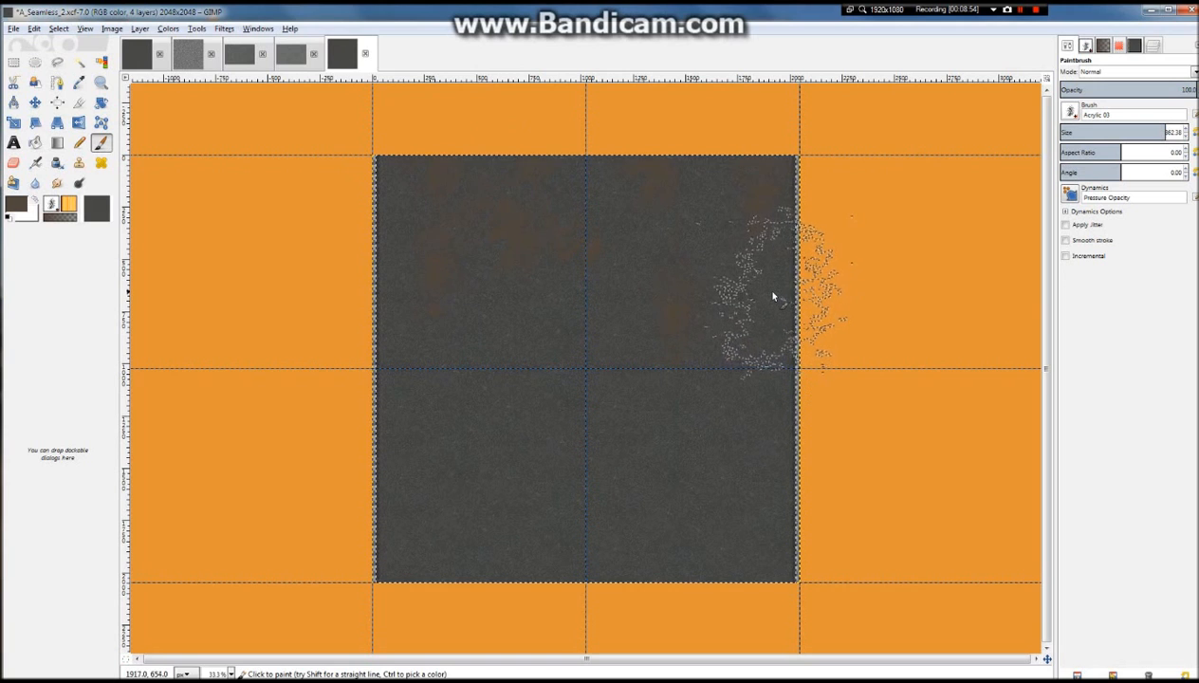
click(534, 310)
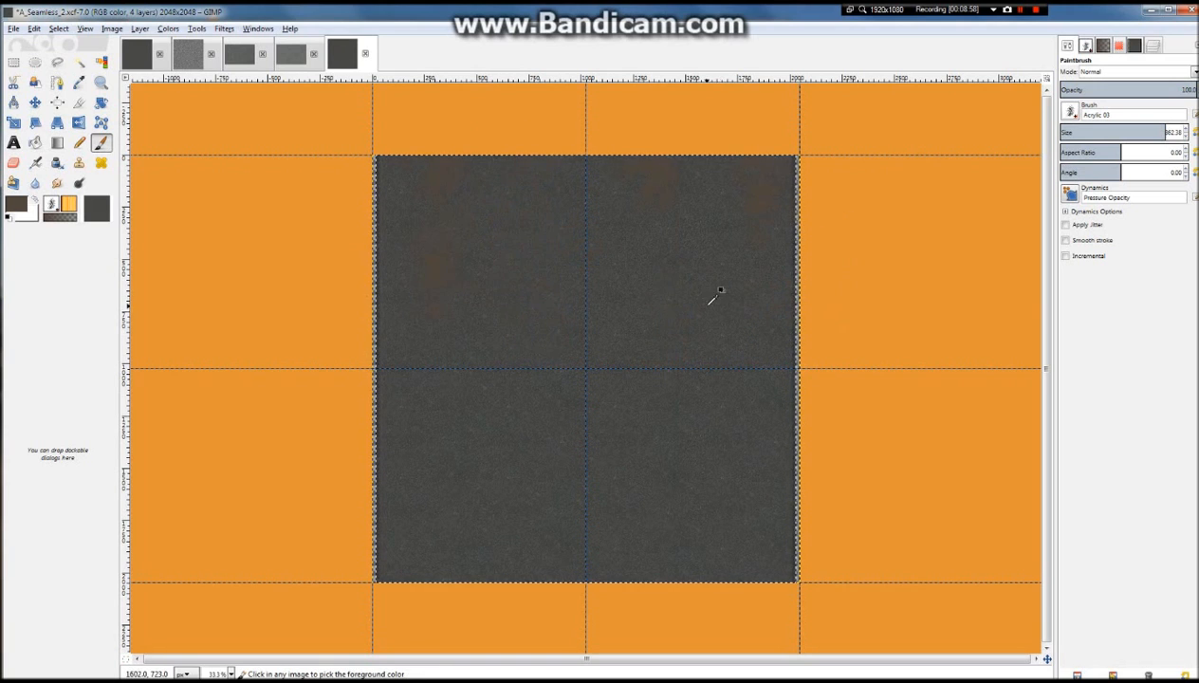
Paint more dark brown Acrylic 03 blotches down both side edges of the asphalt's upper half
drag(746, 163, 755, 311)
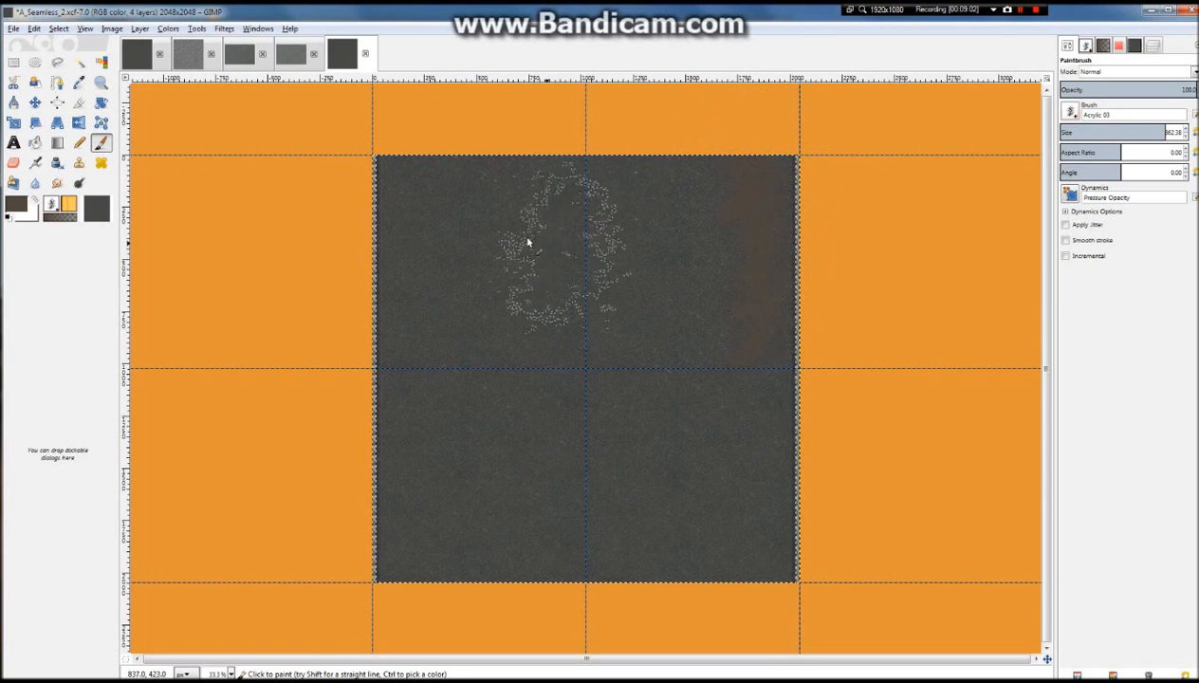
mouse_move(404, 179)
mouse_down()
mouse_move(404, 279)
mouse_move(421, 314)
mouse_move(449, 267)
mouse_move(457, 185)
mouse_up()
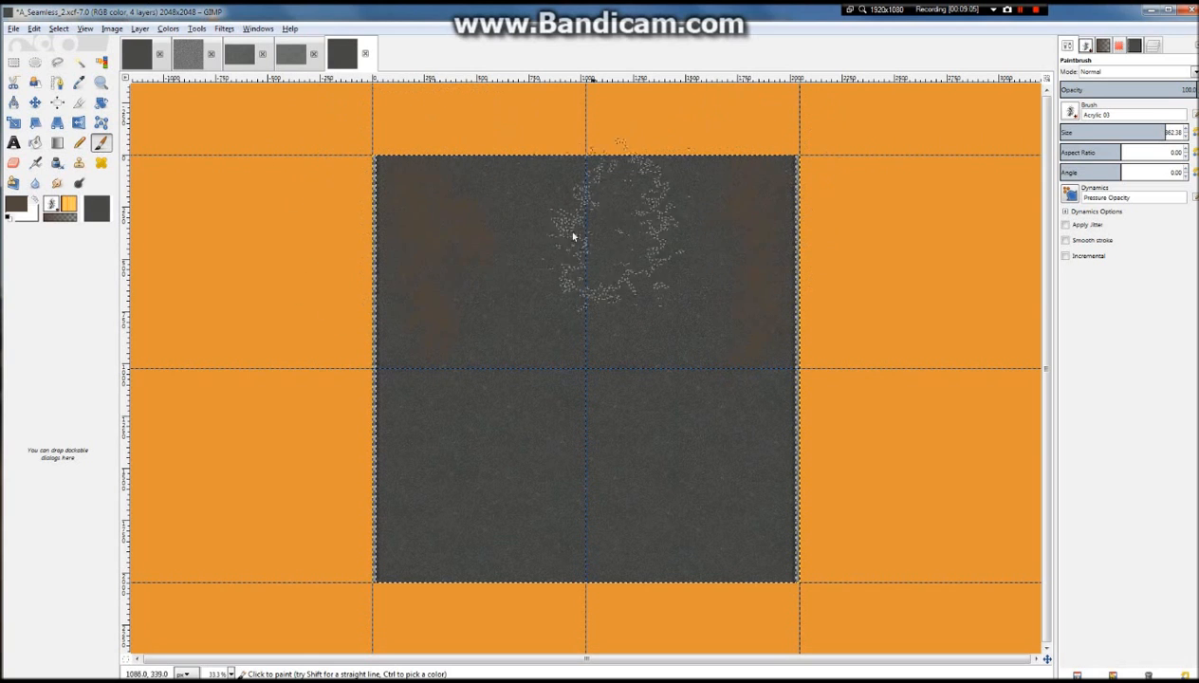
drag(377, 323, 374, 325)
mouse_move(766, 169)
mouse_down()
mouse_move(727, 165)
mouse_move(703, 300)
mouse_move(696, 169)
mouse_up()
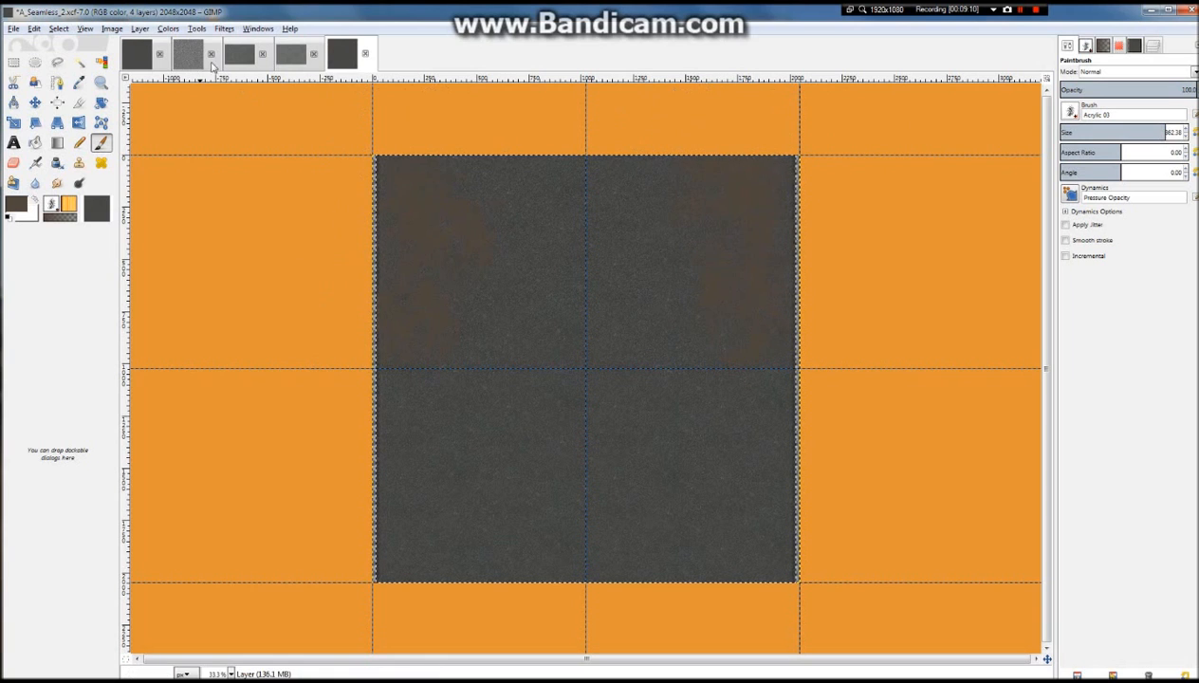
Adjust the brown stain layer's Hue-Saturation to lightness 15 and saturation -37
click(166, 29)
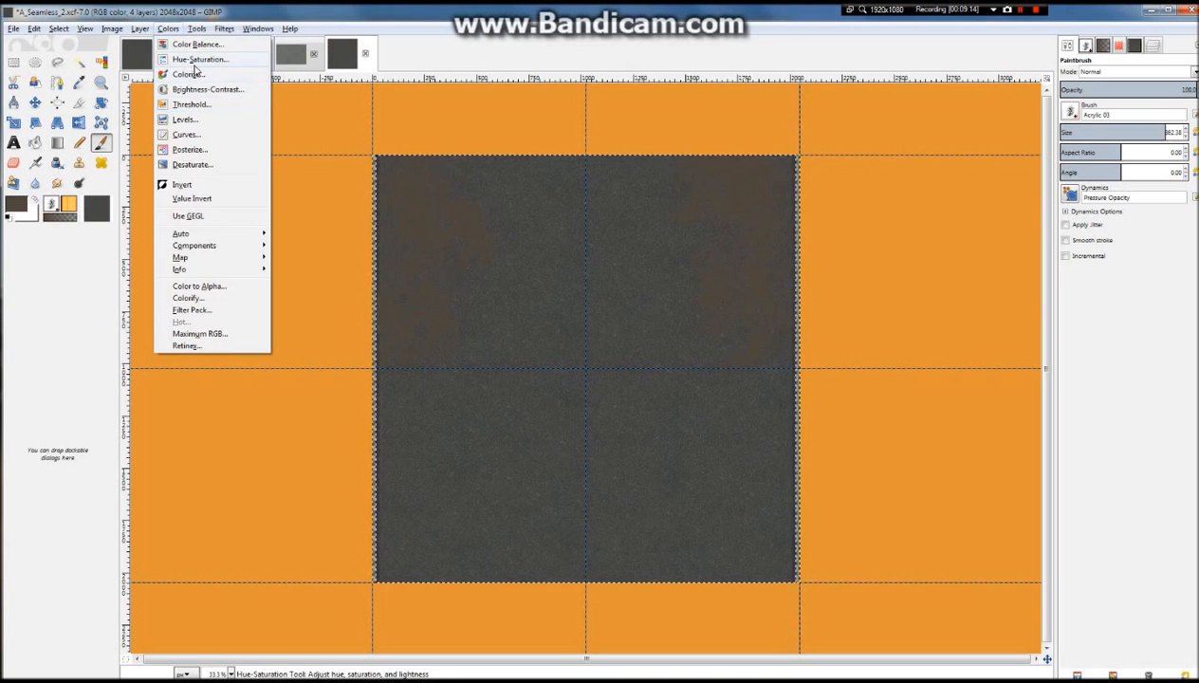
click(197, 59)
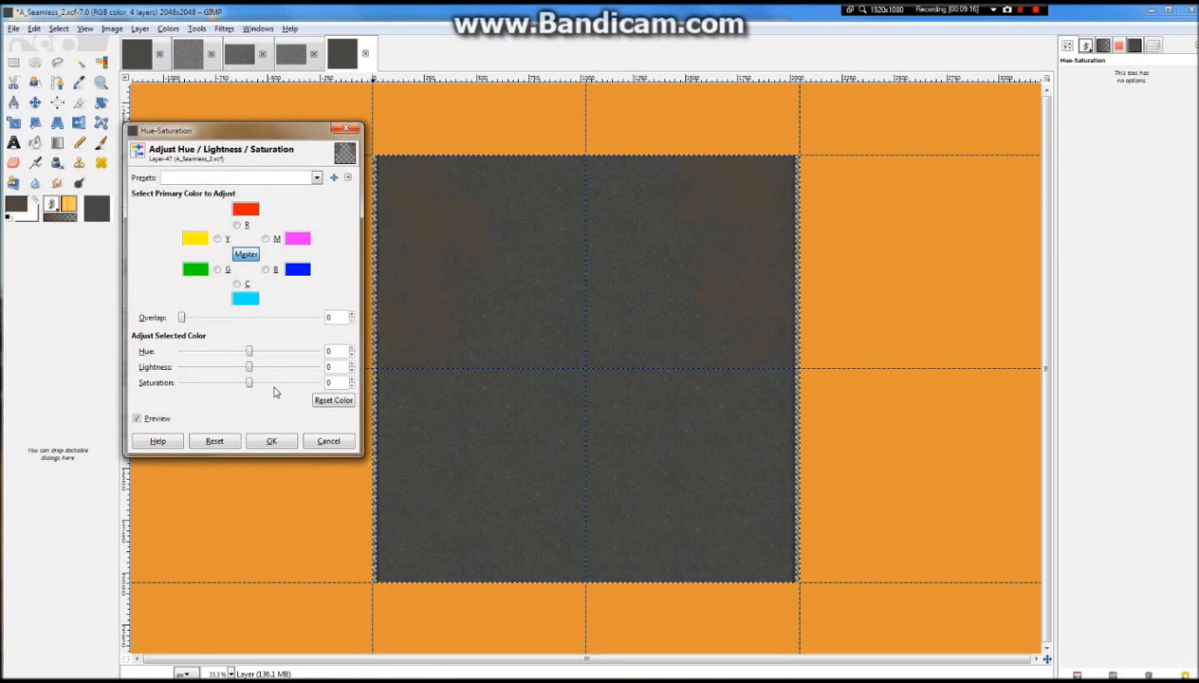
mouse_move(250, 385)
mouse_down()
mouse_move(215, 382)
mouse_move(259, 367)
mouse_up()
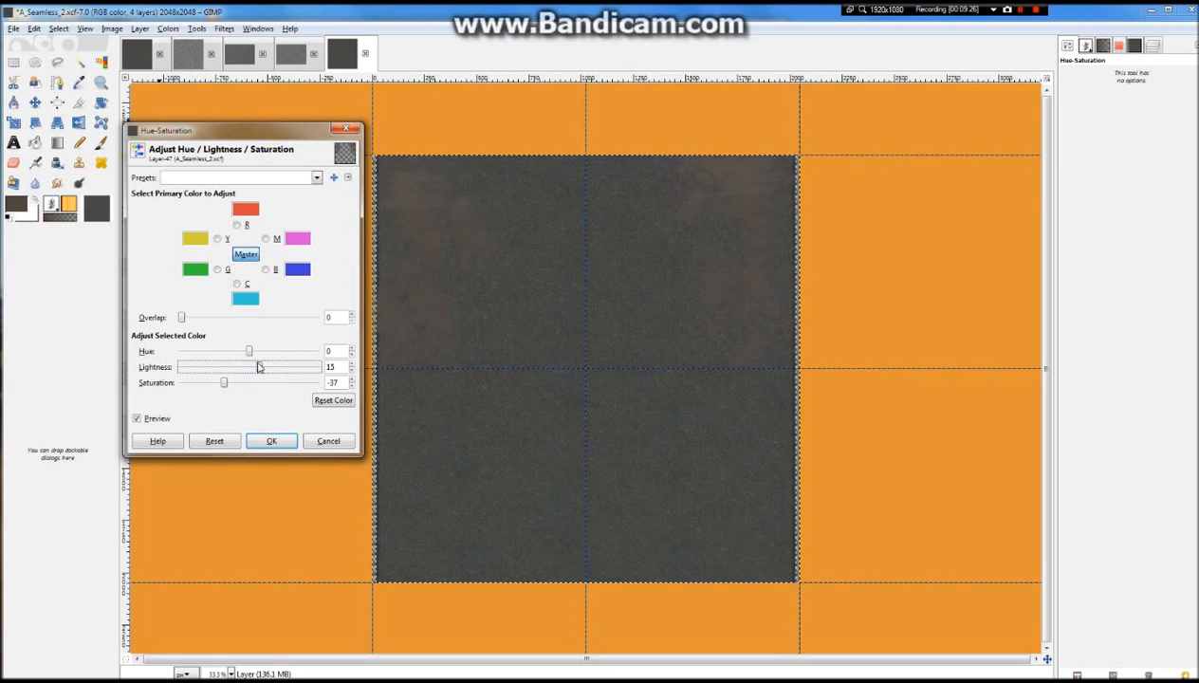
click(271, 441)
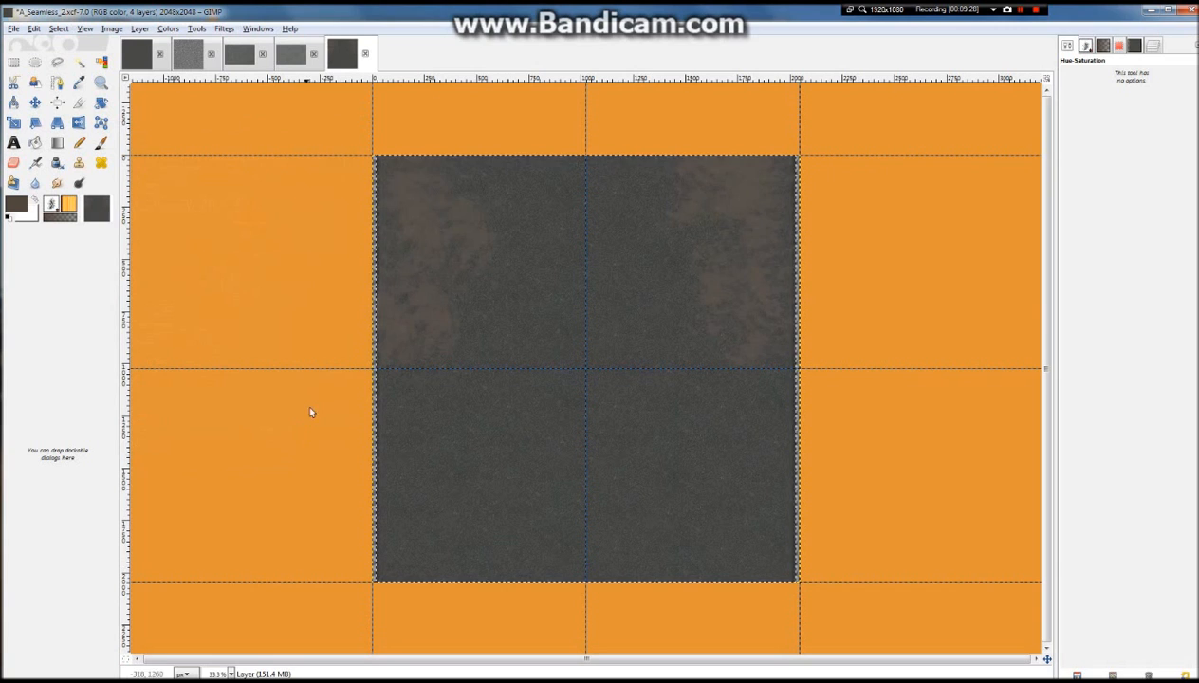
Lower the stain layer's opacity to about 35% and check the faded stains up close
click(1153, 47)
drag(1132, 79, 1108, 79)
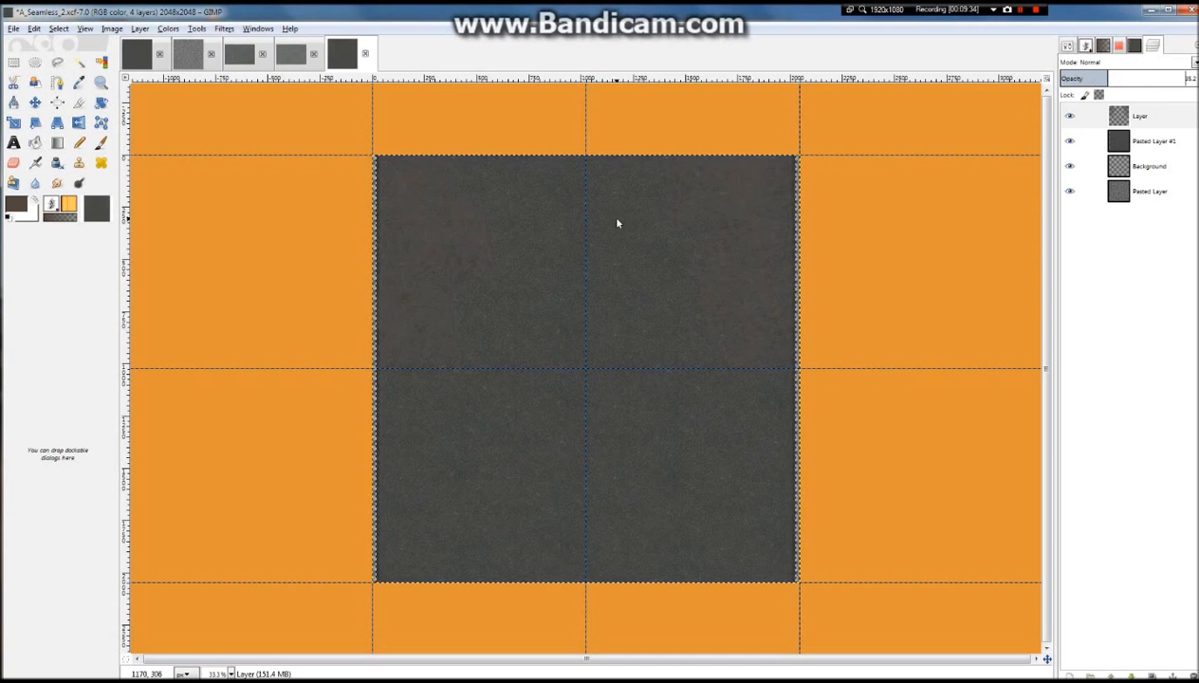
scroll(607, 213, up, 2)
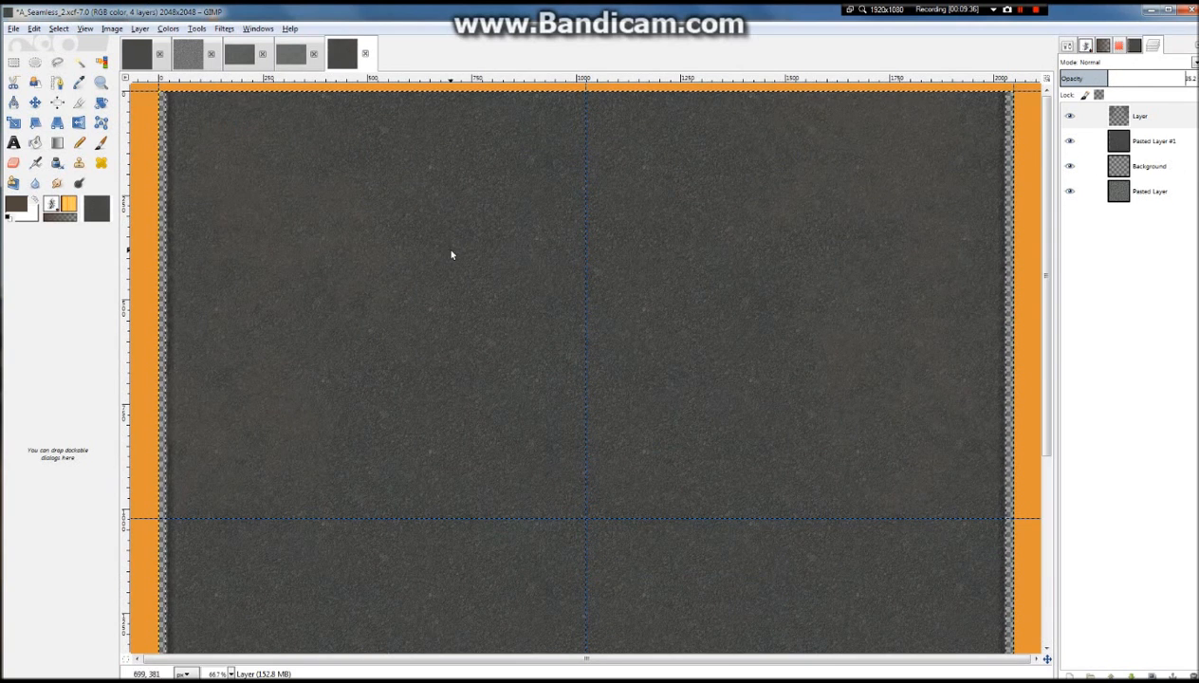
scroll(449, 254, down, 1)
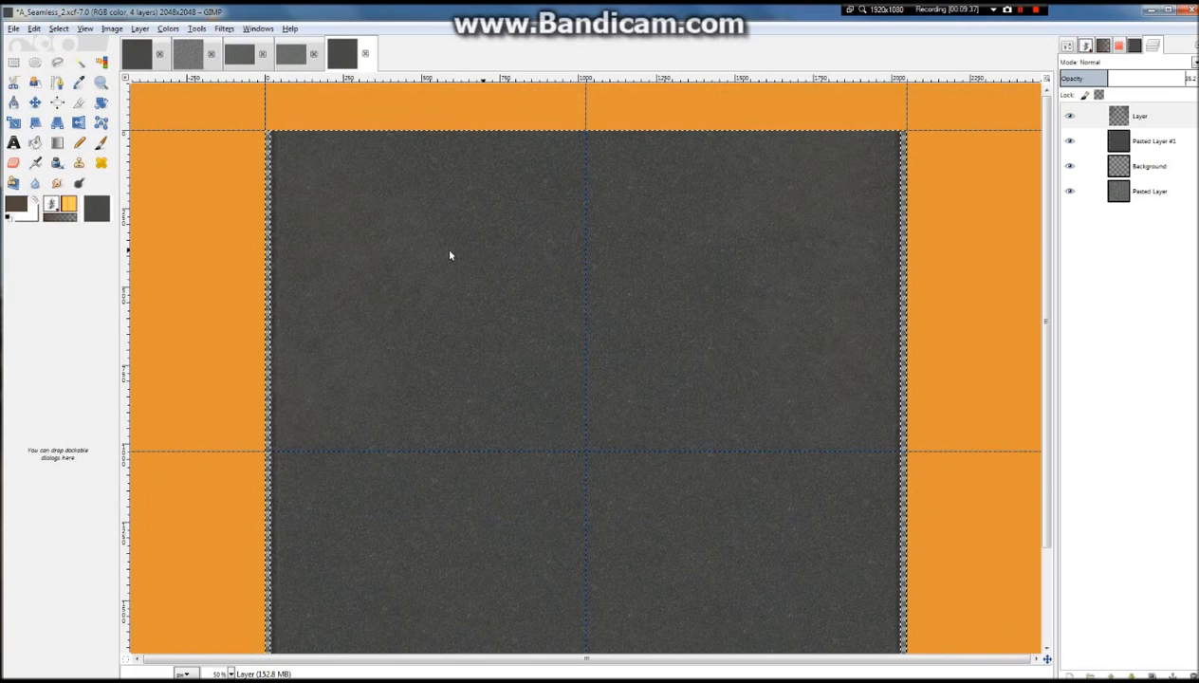
scroll(439, 256, down, 1)
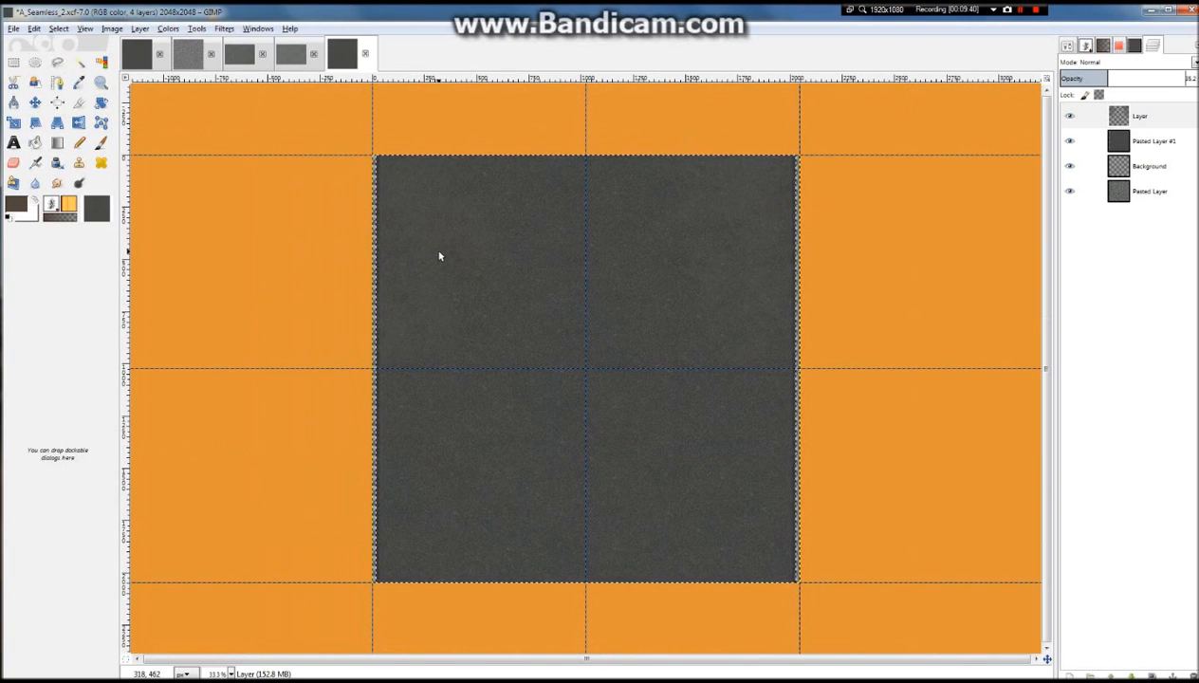
Duplicate the stain layer and flip the copy vertically to cover the lower half of the asphalt
click(1139, 124)
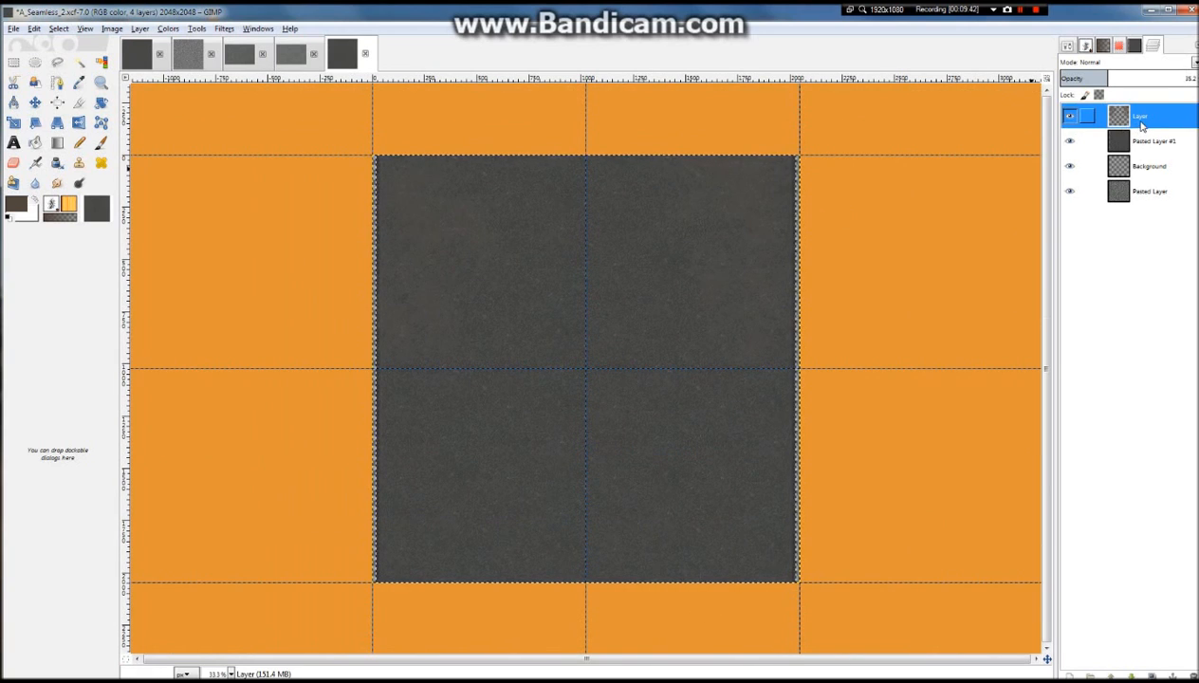
key(shift+ctrl+d)
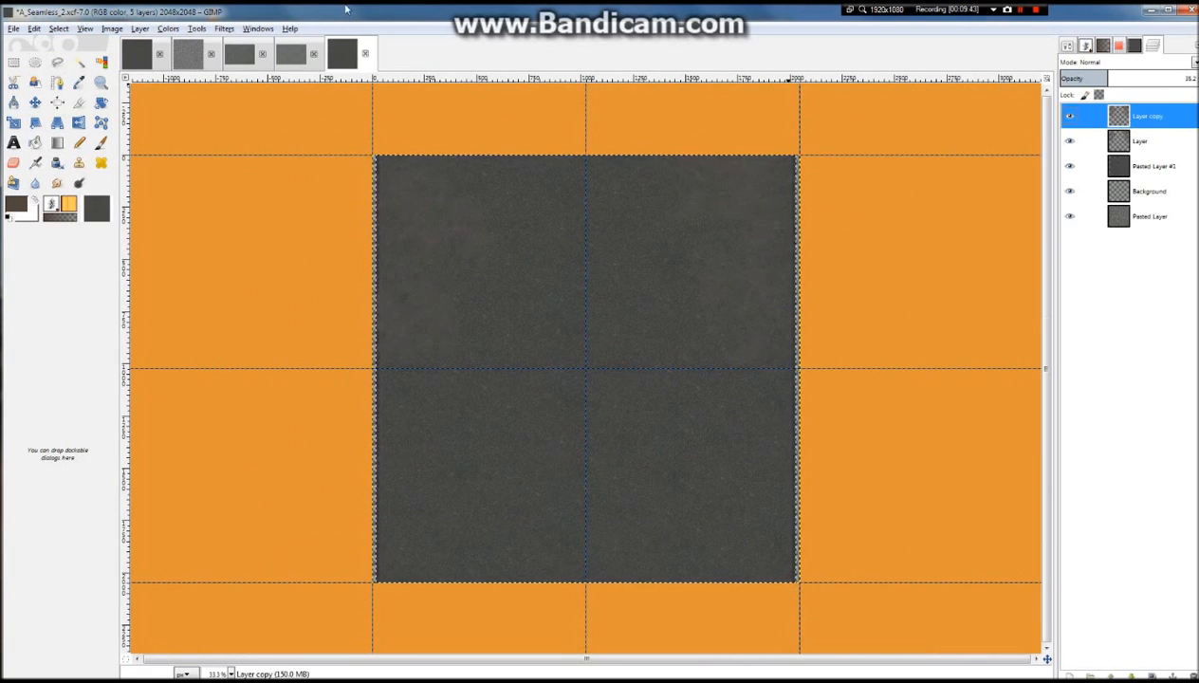
click(144, 29)
mouse_move(189, 176)
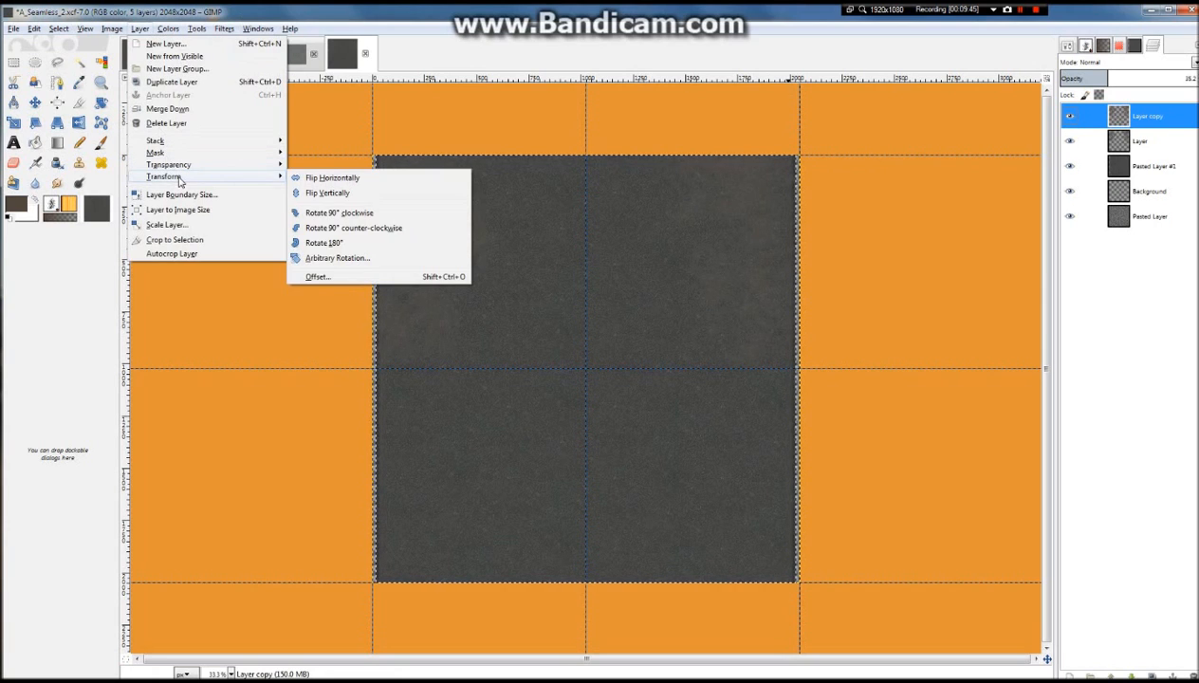
click(366, 194)
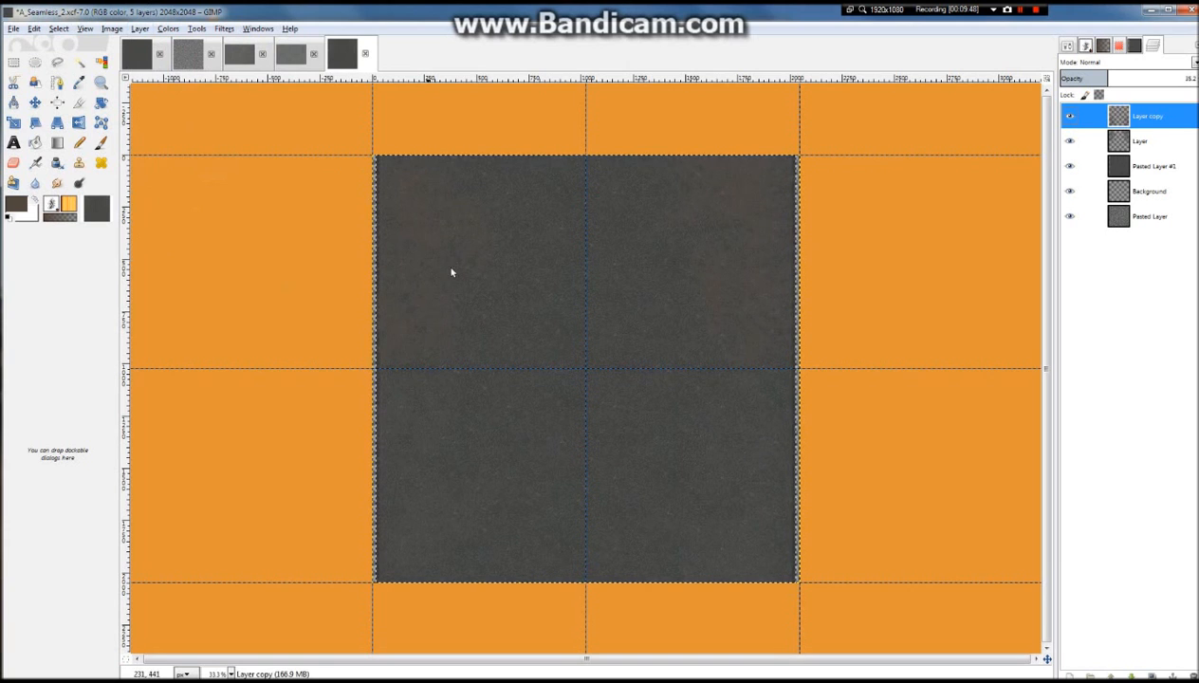
scroll(482, 423, up, 2)
scroll(472, 283, down, 2)
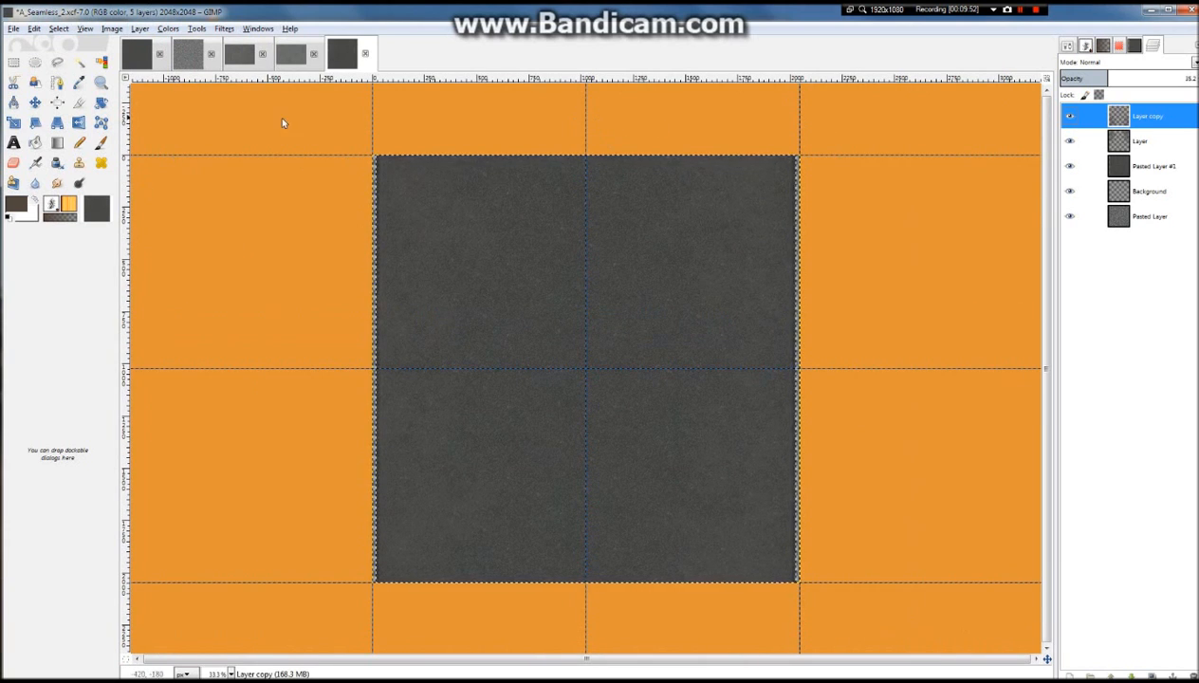
Merge the flipped stain copy down into the original stain layer
scroll(589, 152, up, 1)
scroll(722, 332, down, 3)
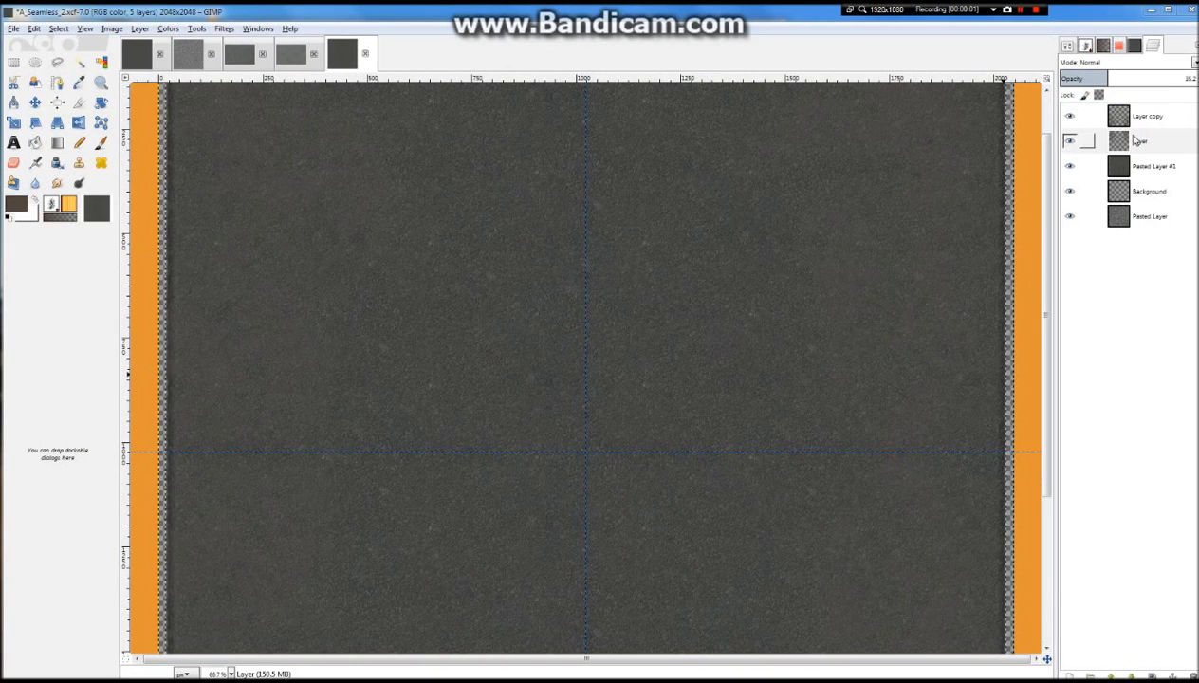
right_click(1129, 114)
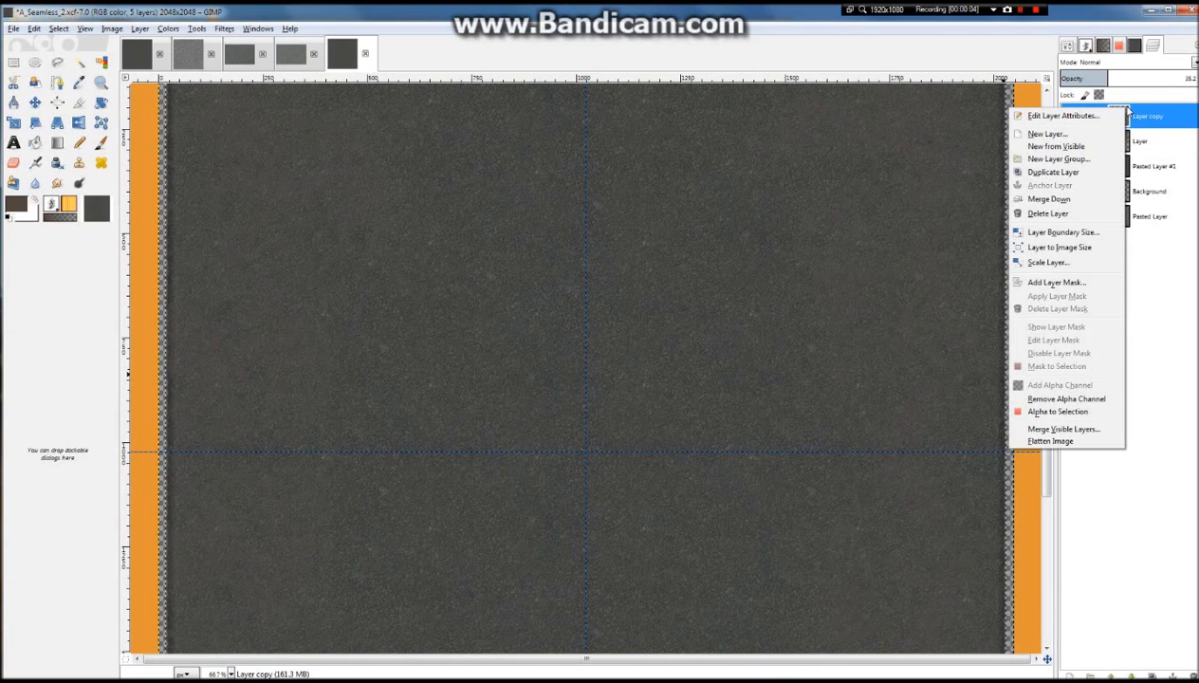
click(1065, 199)
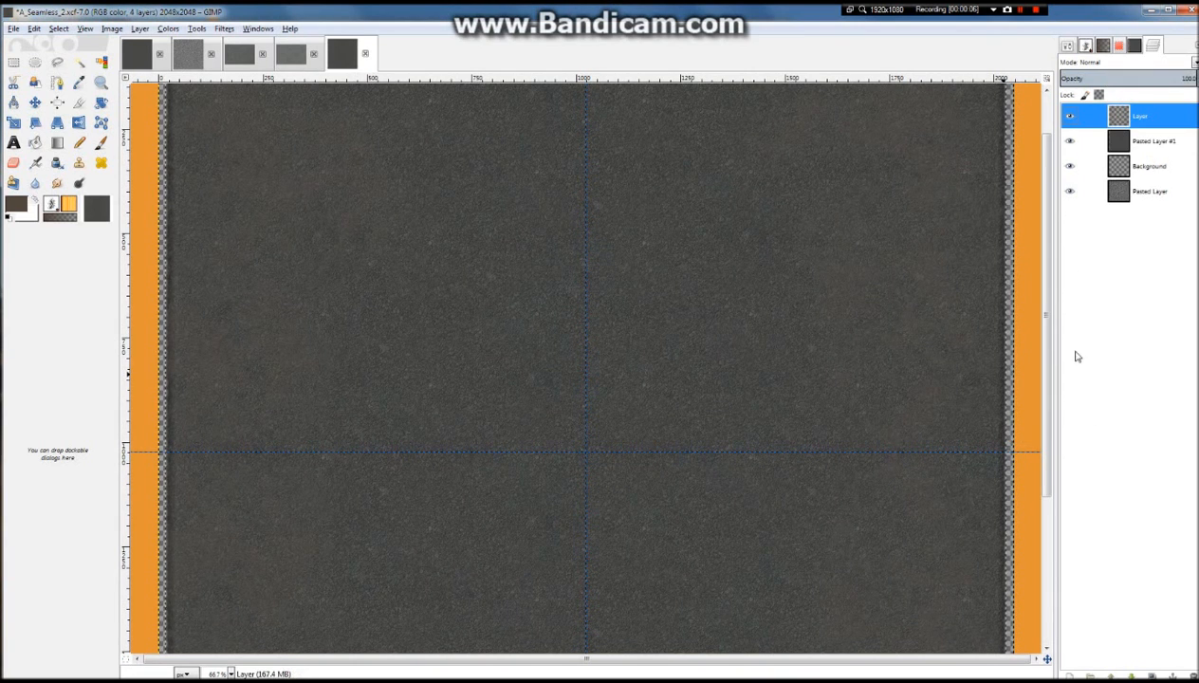
Examine the merged brown staining across the whole asphalt, both close up and from a distance
scroll(628, 324, down, 3)
scroll(562, 316, up, 3)
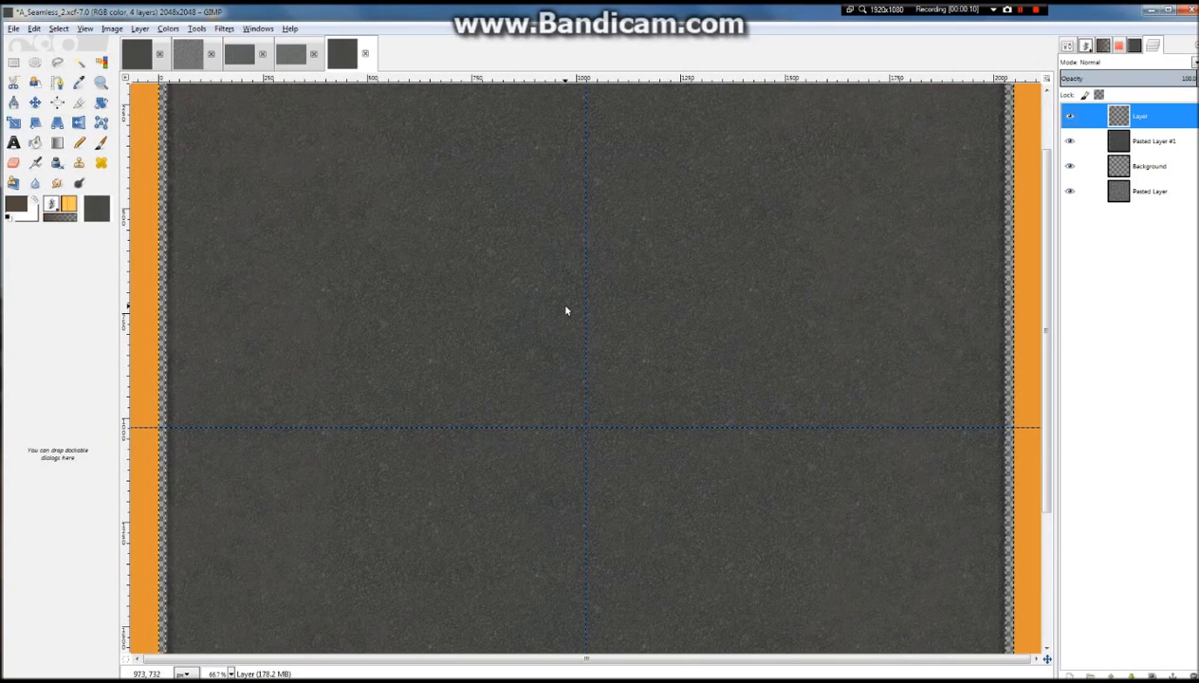
scroll(564, 312, down, 2)
scroll(797, 294, down, 2)
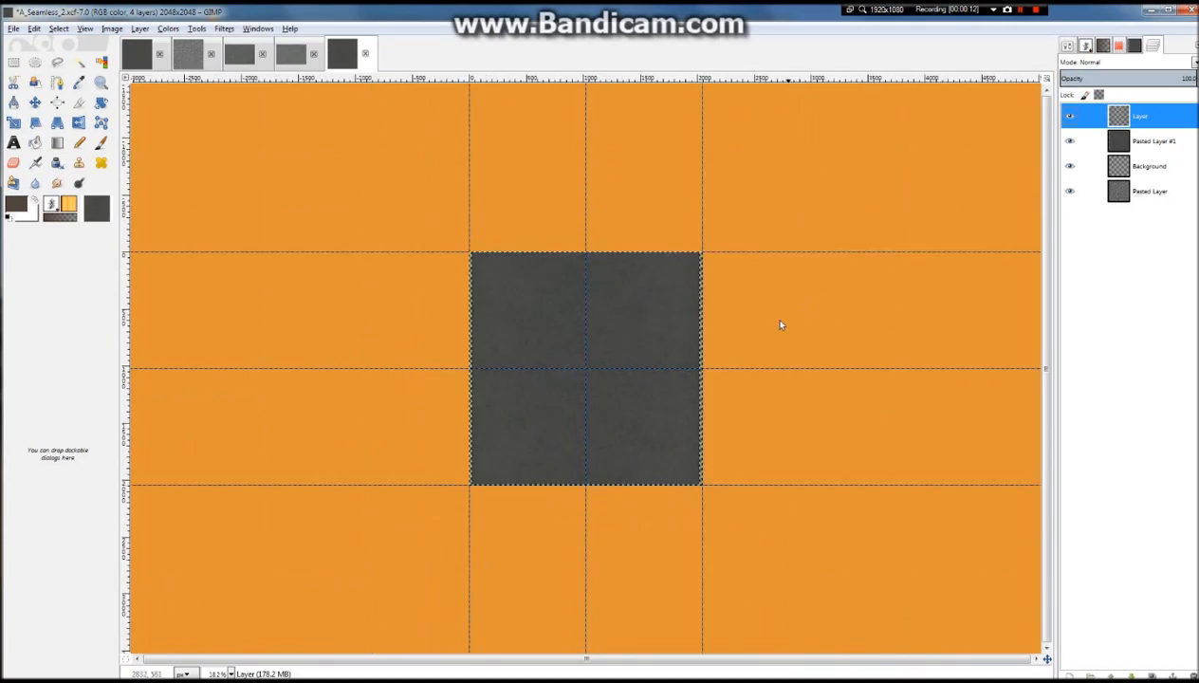
scroll(764, 327, up, 4)
scroll(520, 296, up, 1)
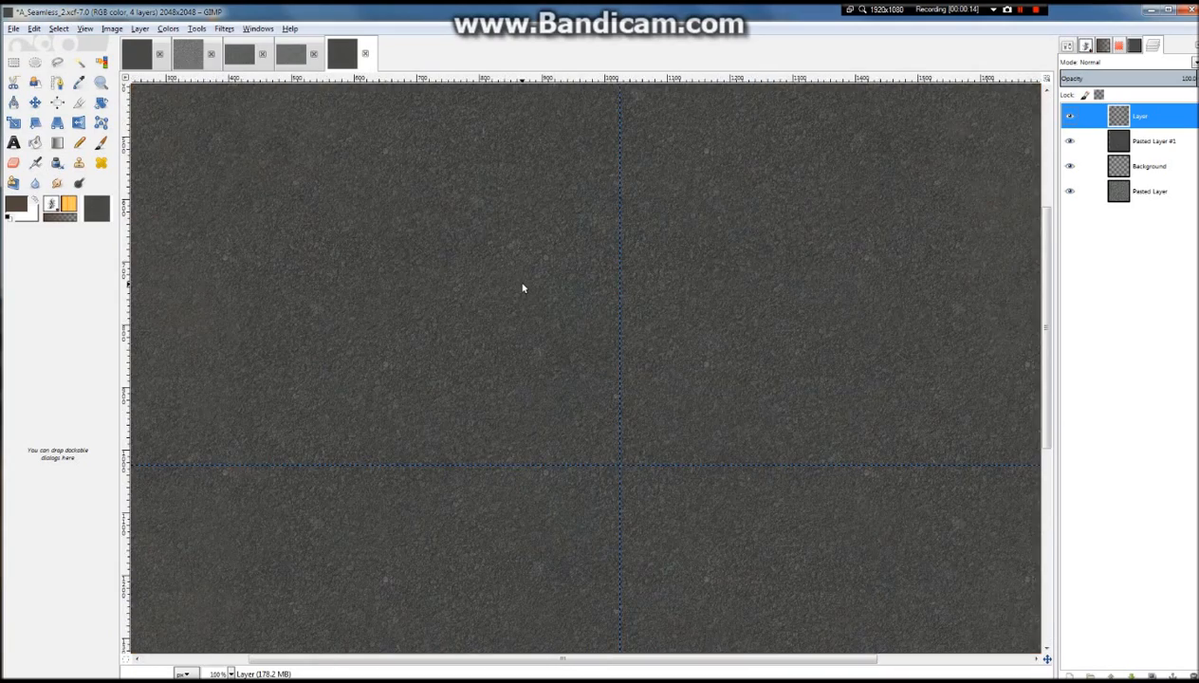
scroll(522, 289, down, 2)
scroll(512, 223, down, 3)
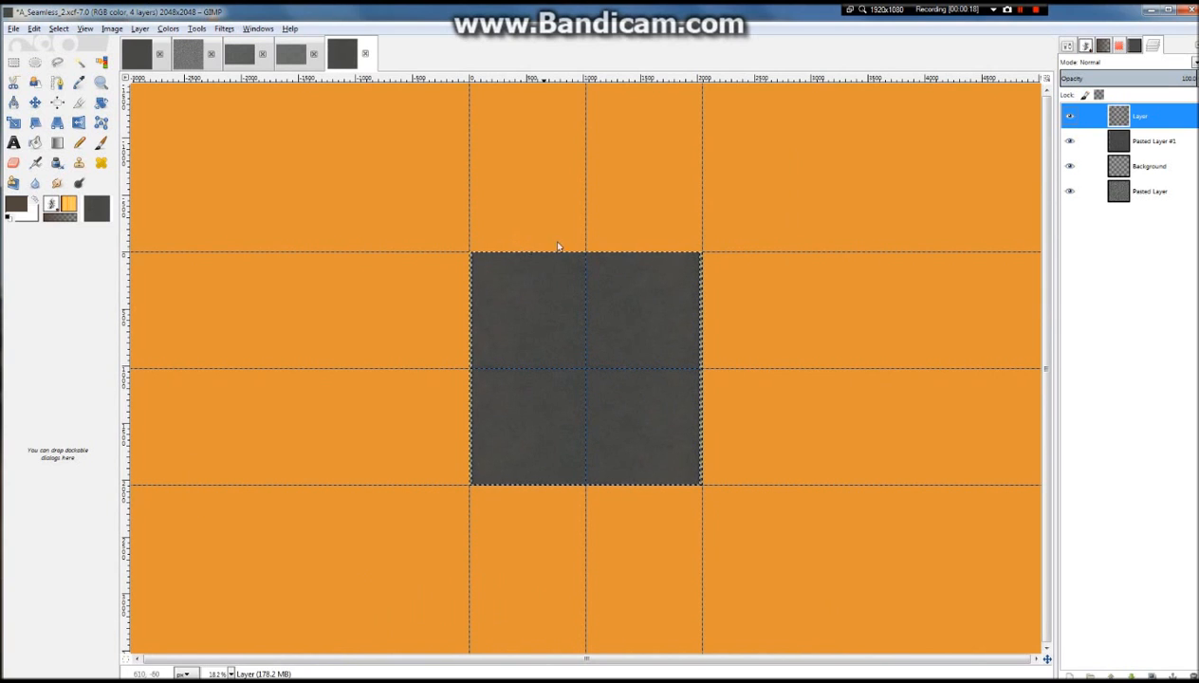
scroll(587, 362, up, 3)
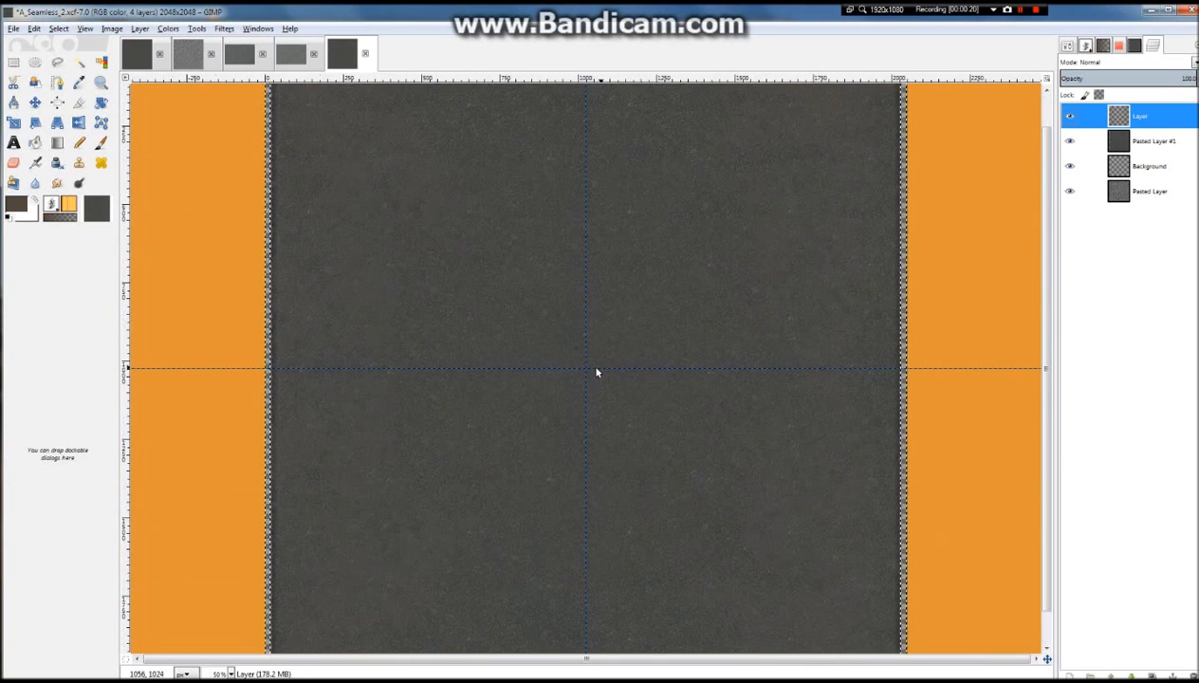
scroll(588, 352, down, 1)
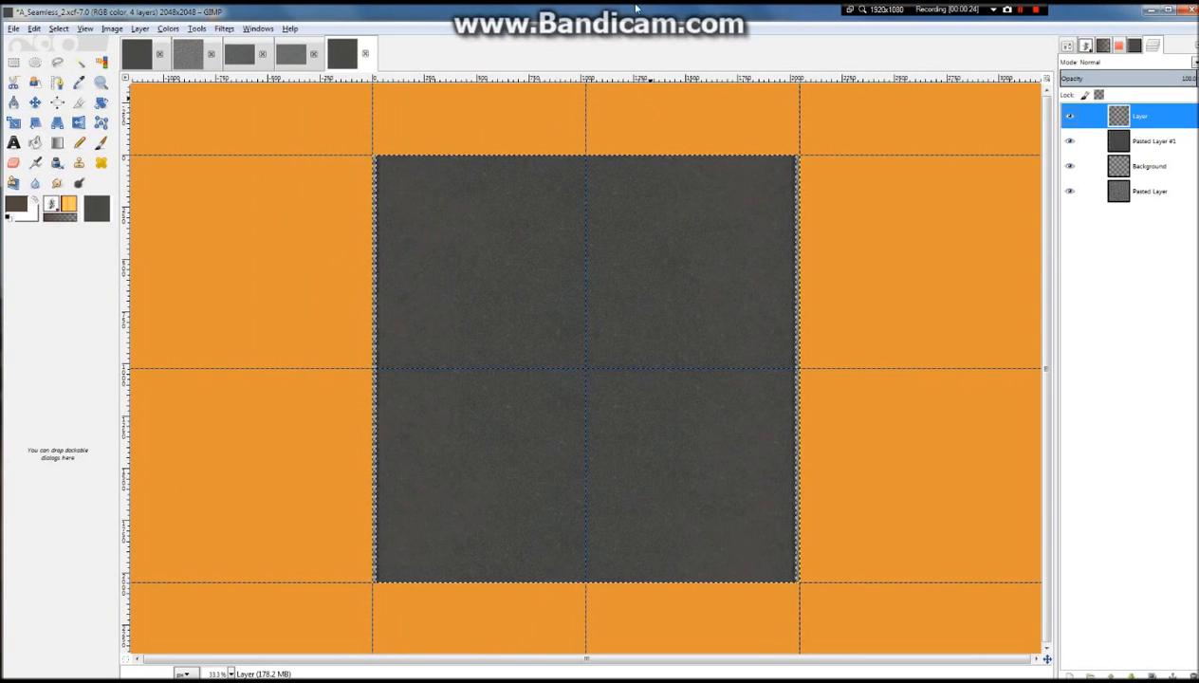
Add a new transparent 2048 × 2048 px layer and place it directly beneath the stain layer
right_click(1127, 129)
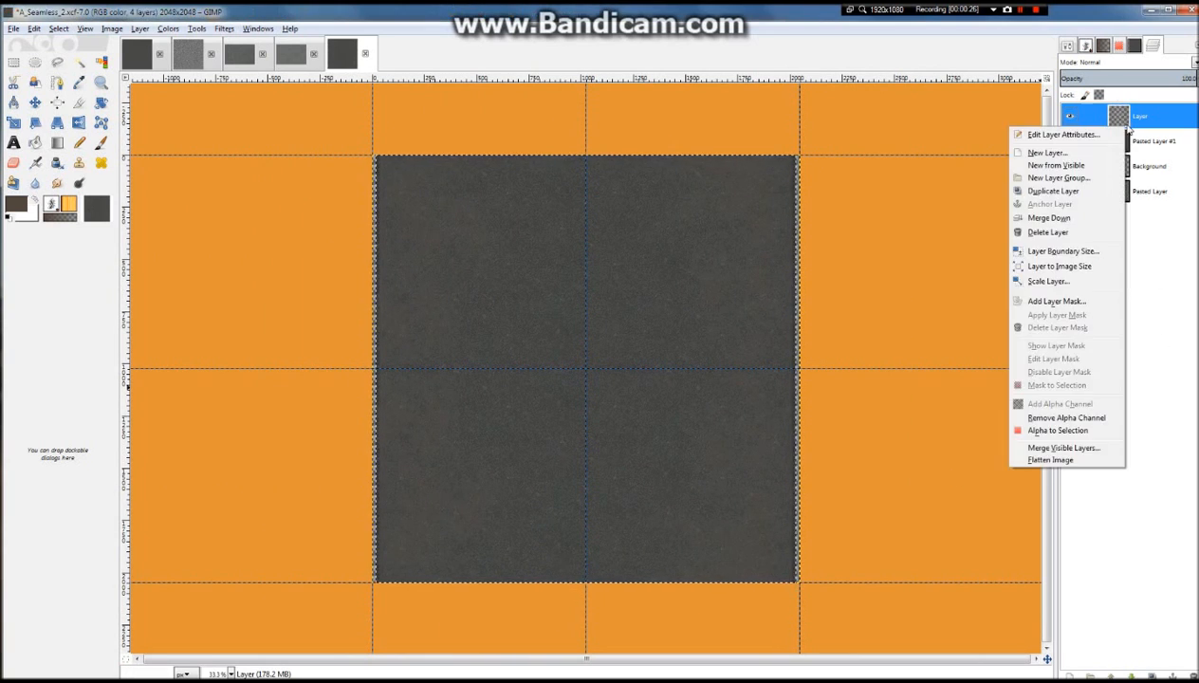
click(1100, 155)
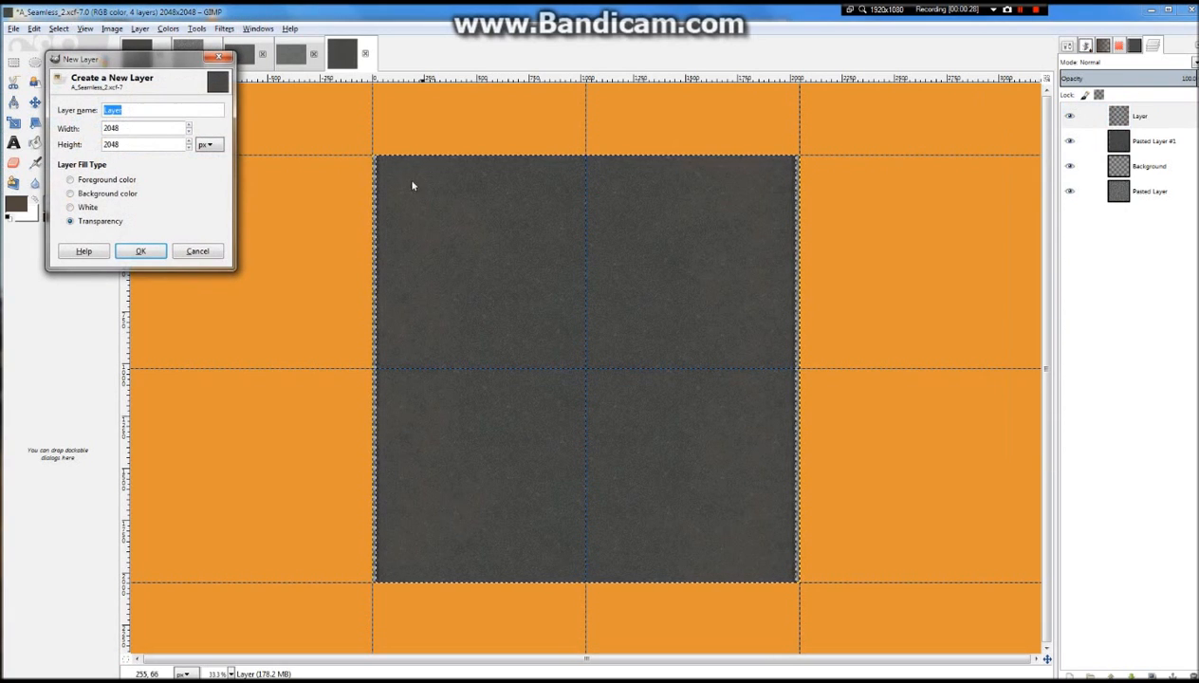
click(129, 253)
drag(1165, 122, 1152, 150)
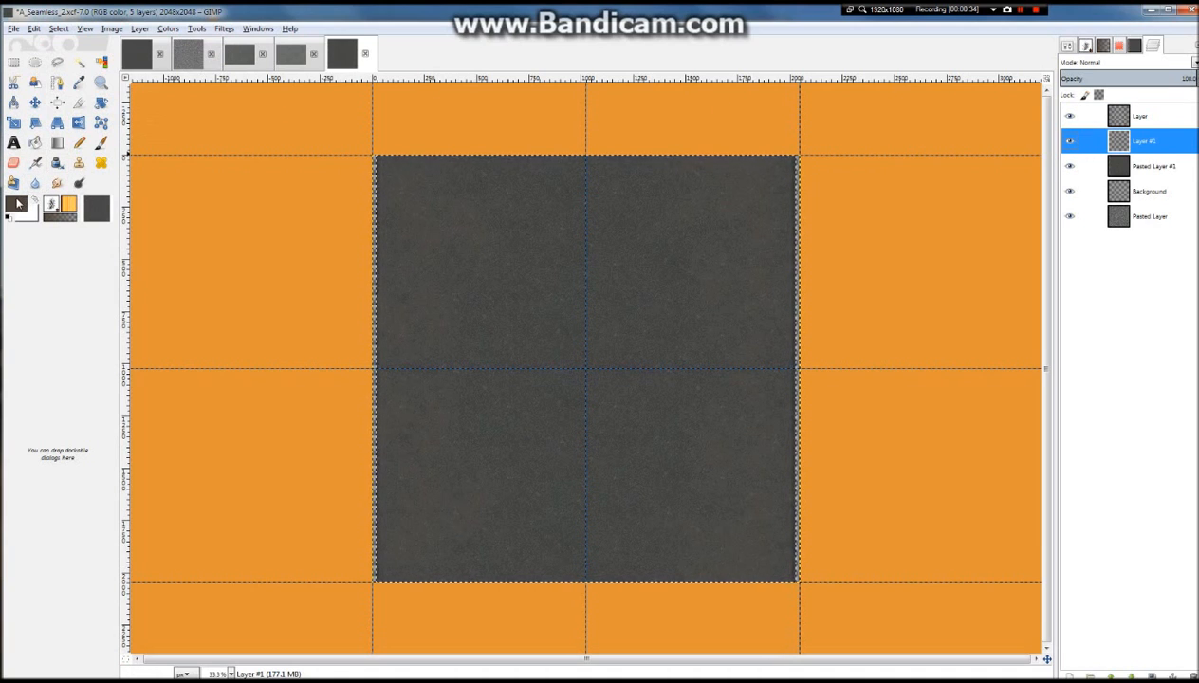
Set the foreground color to black (000000) and return to the Paintbrush
click(17, 203)
drag(416, 369, 409, 475)
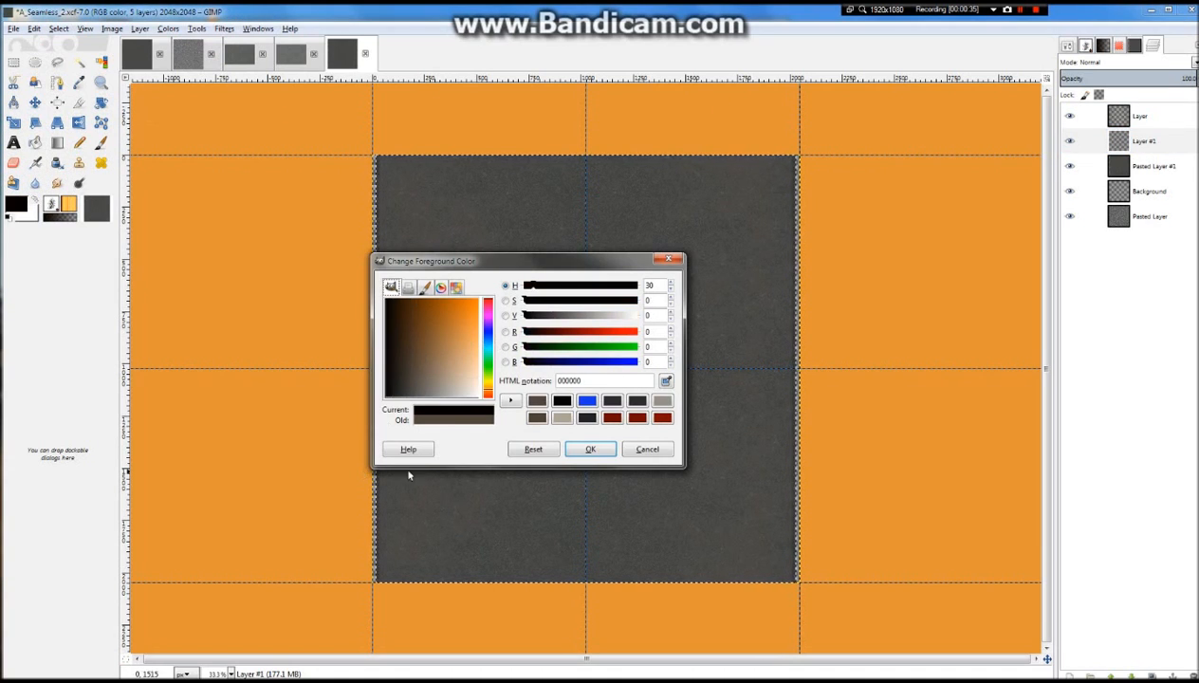
click(590, 450)
click(102, 143)
Try a straight black streak down the vertical center guide and fade its layer to below 20% opacity
click(592, 166)
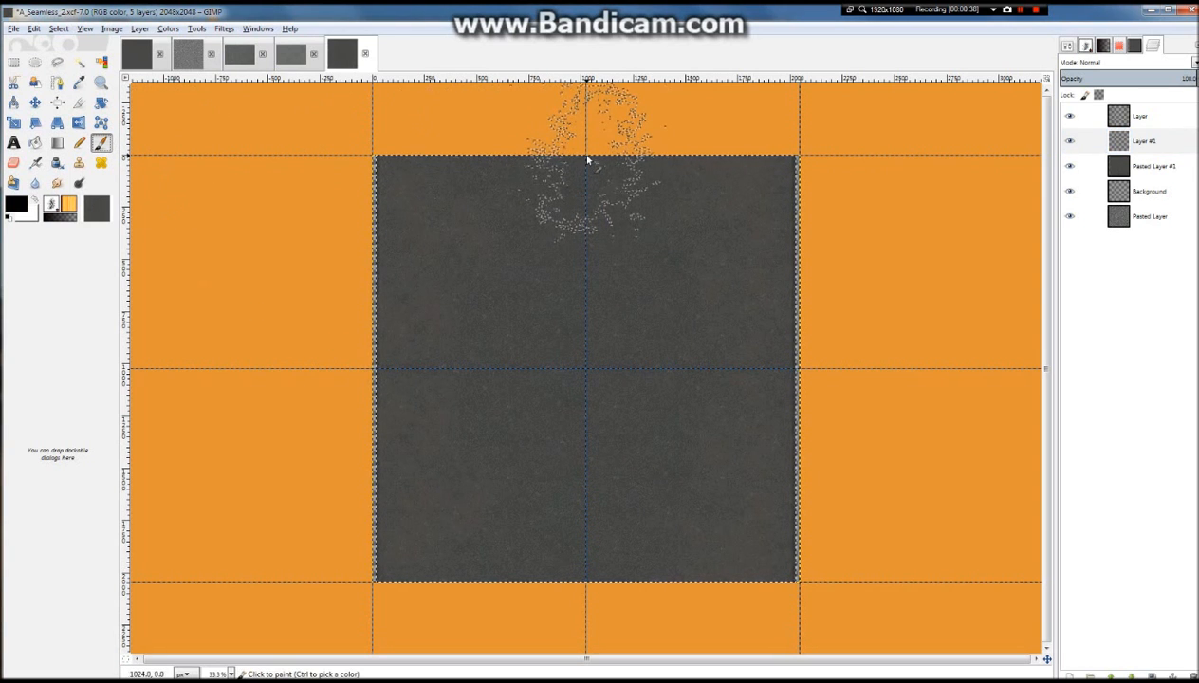
shift+click(588, 582)
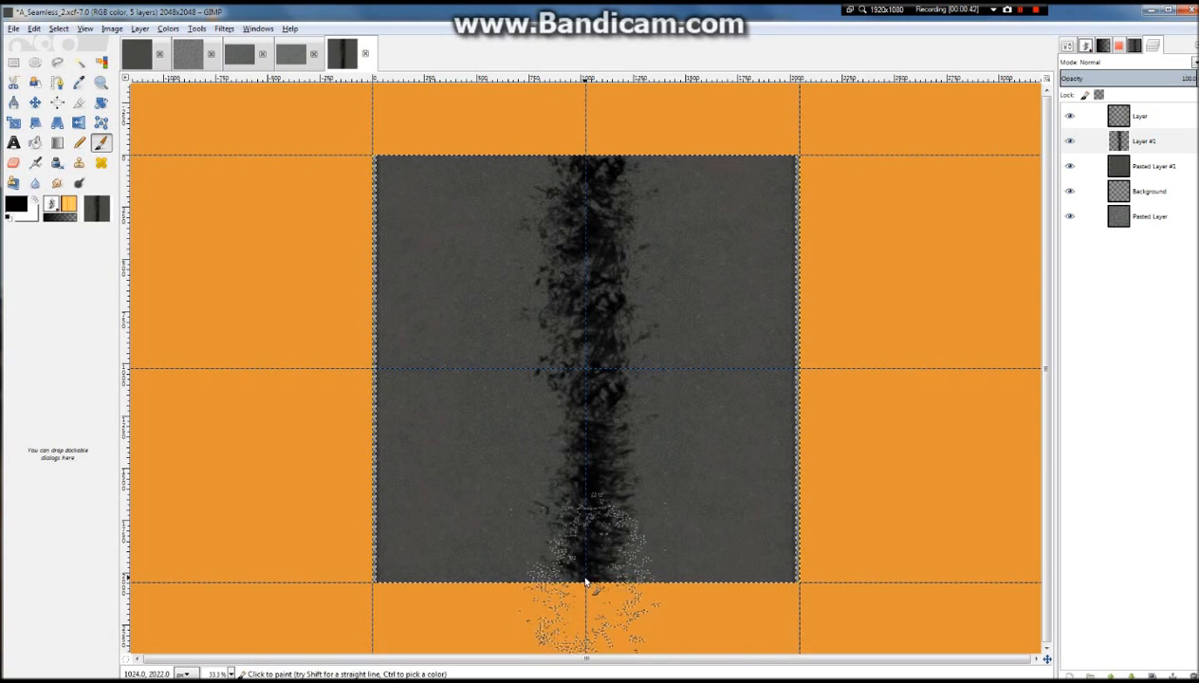
mouse_move(1145, 79)
mouse_down()
mouse_move(1065, 81)
mouse_move(1084, 85)
mouse_up()
scroll(682, 345, up, 2)
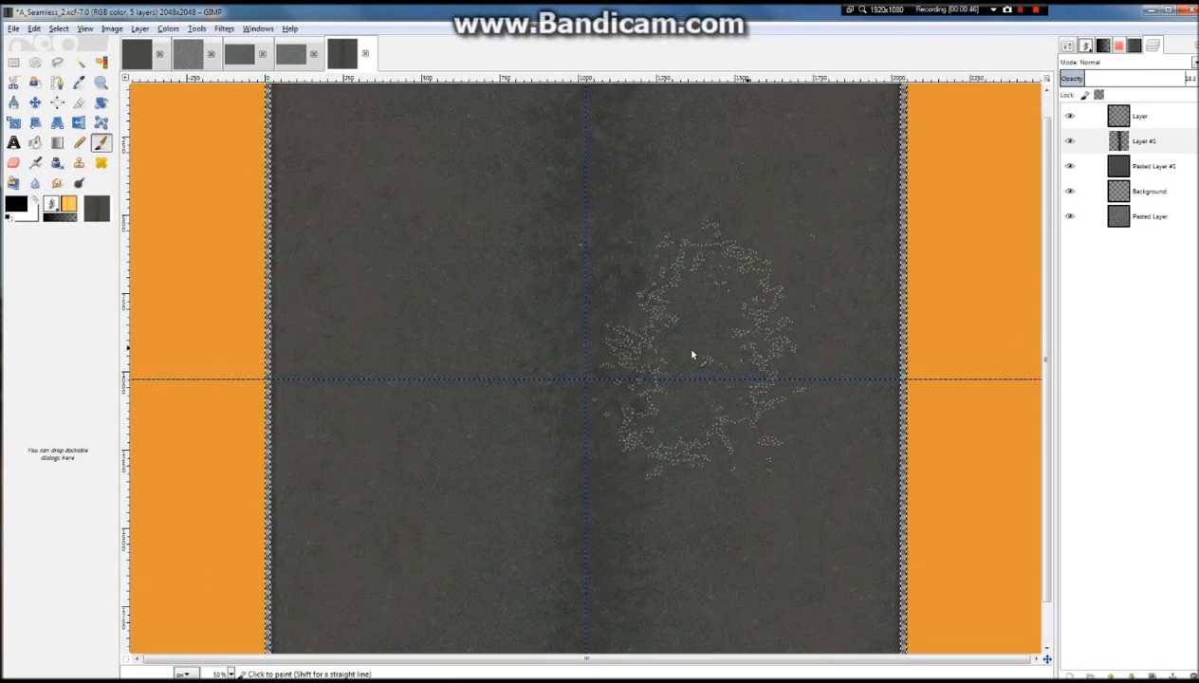
scroll(682, 345, down, 2)
Undo the black streak and its layer fading, and try another vertical stroke along the center guide
key(ctrl+z)
key(ctrl+z)
key(ctrl+z)
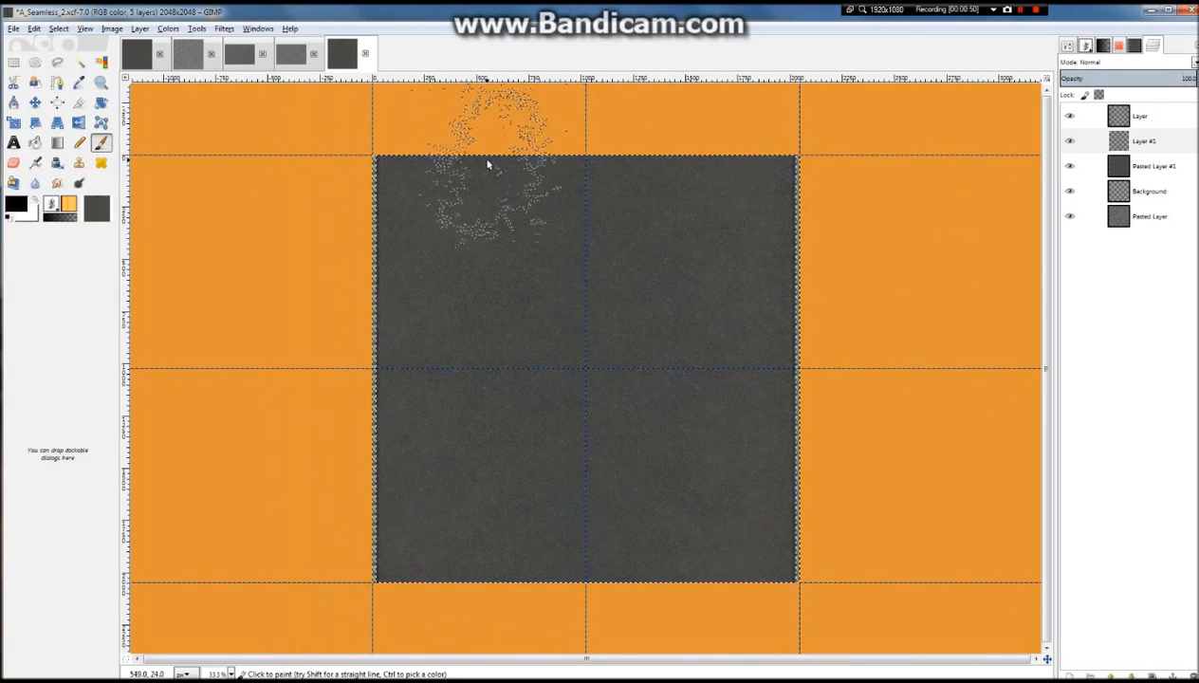
drag(584, 154, 581, 636)
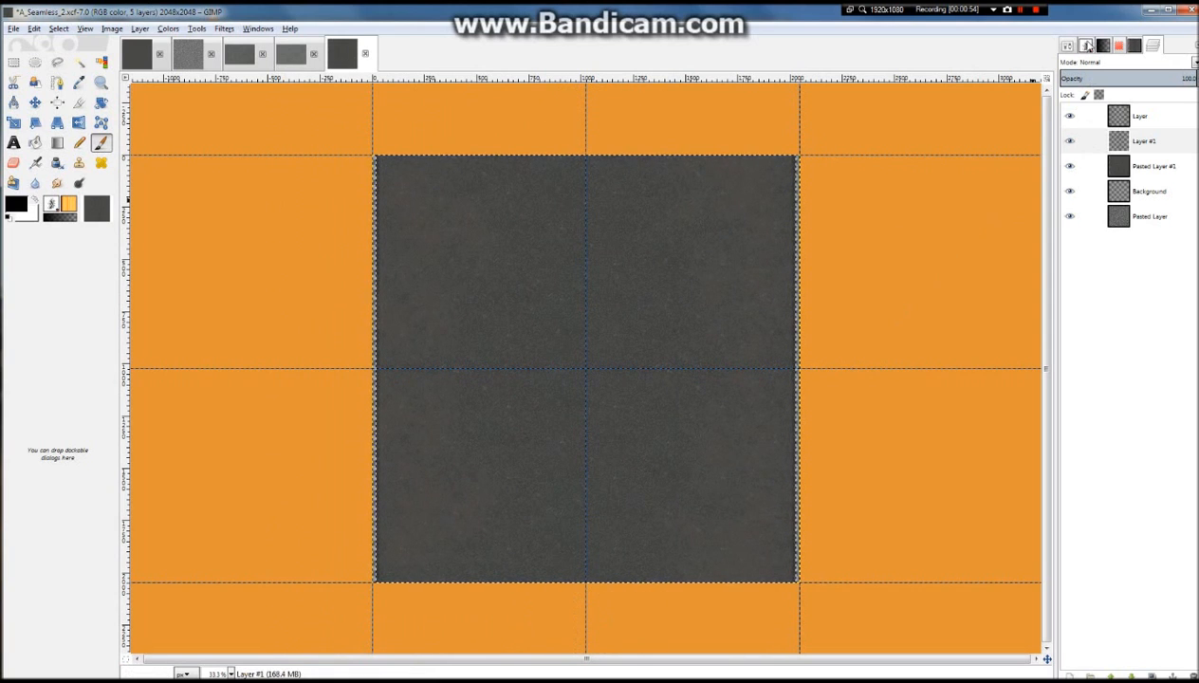
Switch the Paintbrush to the Acrylic 01 brush and paint a straight black streak from the canvas's upper edge down to the center guide
click(1067, 47)
click(1070, 111)
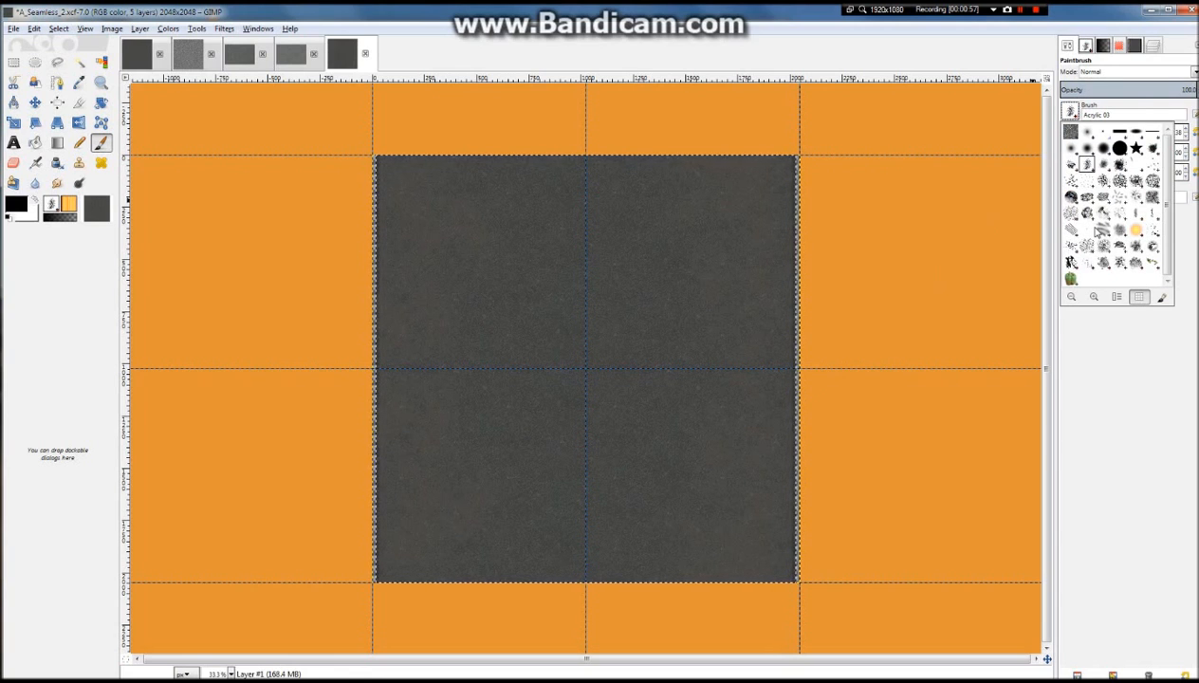
double_click(1128, 162)
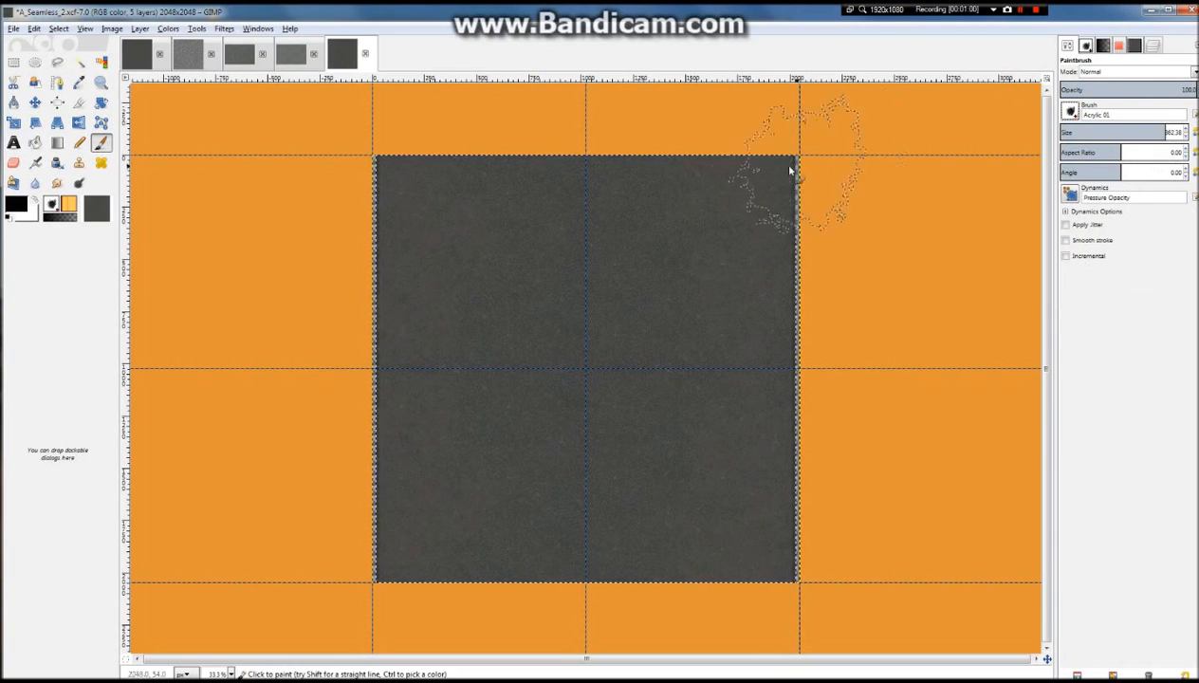
click(592, 164)
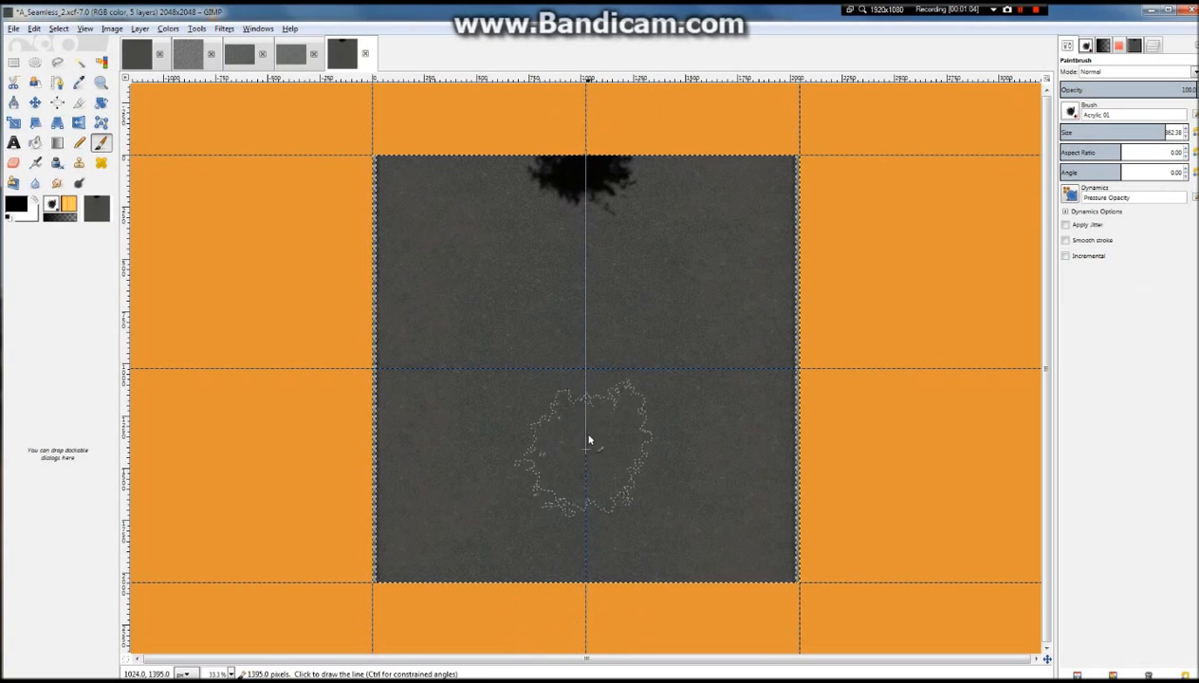
shift+click(588, 362)
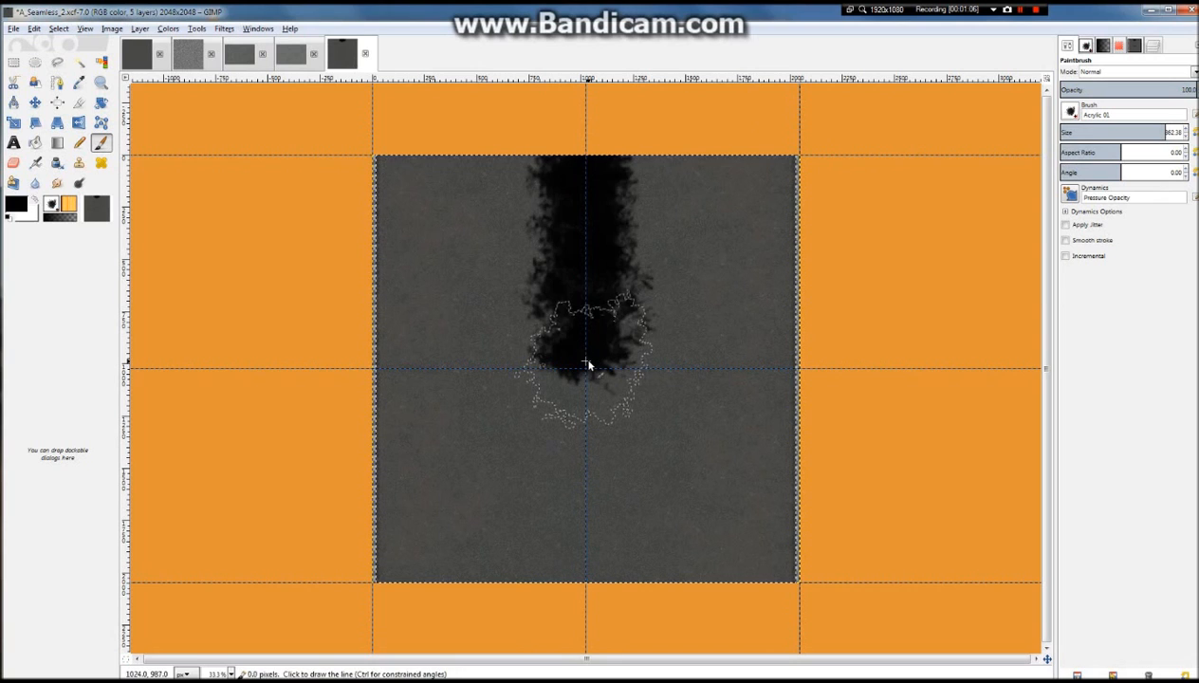
Duplicate the half-length streak layer and flip the copy vertically to extend the streak over the canvas's lower half
click(1137, 47)
right_click(1116, 142)
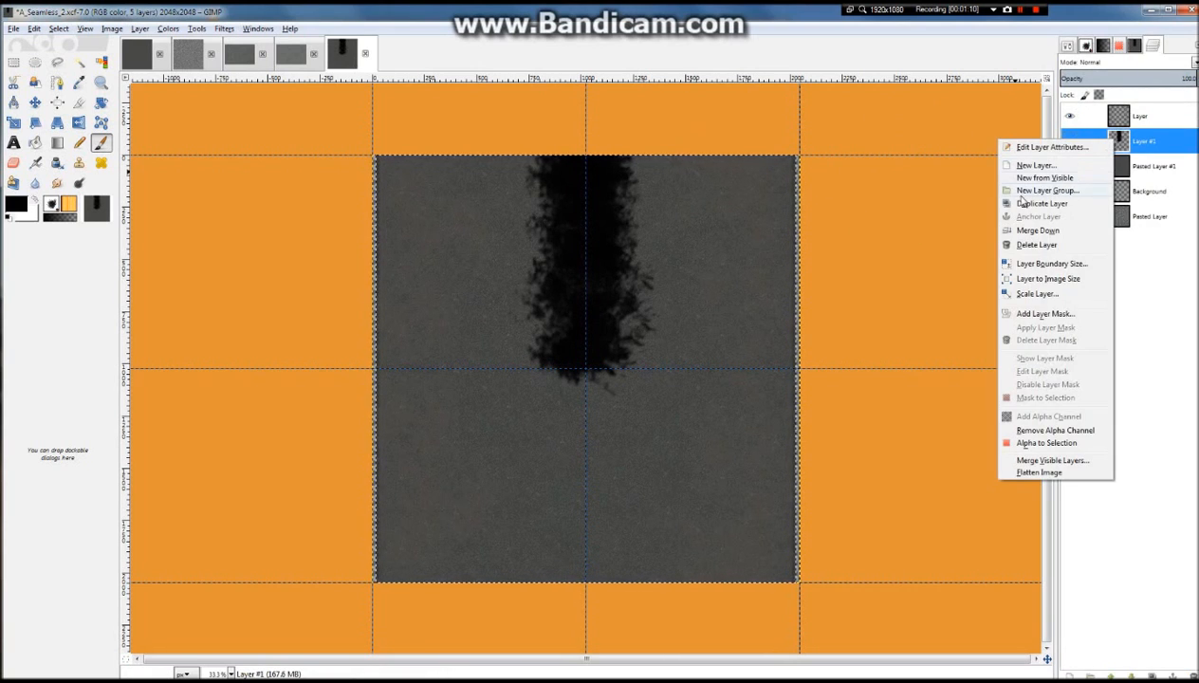
click(1038, 208)
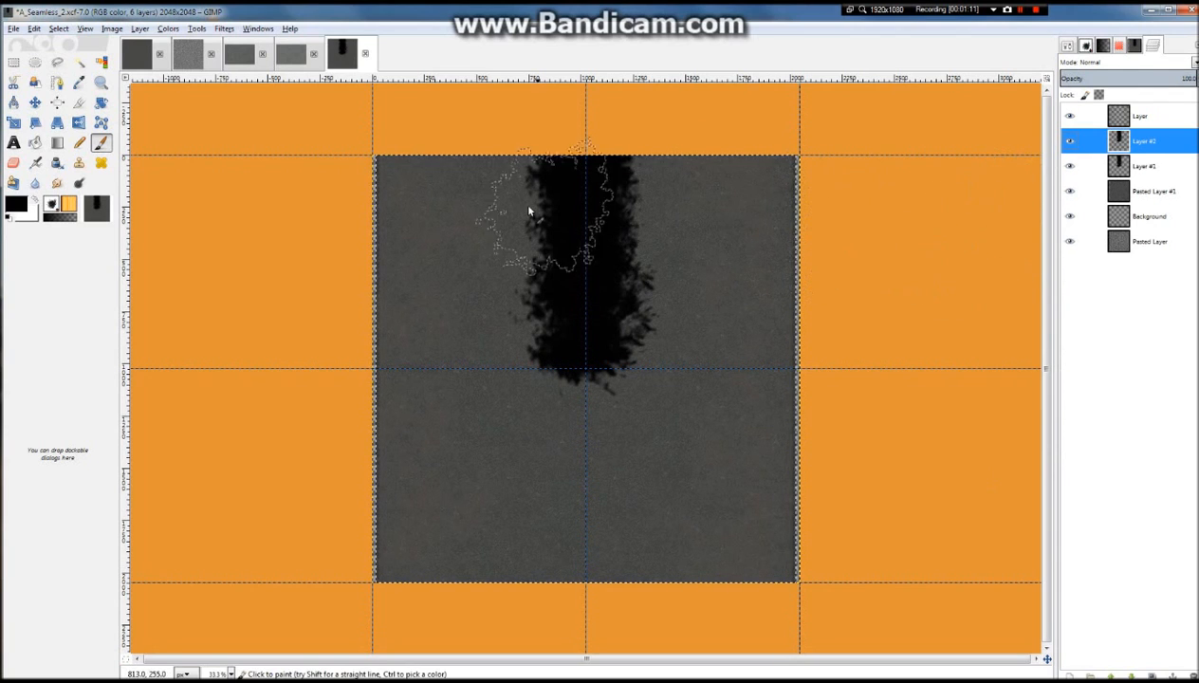
click(140, 29)
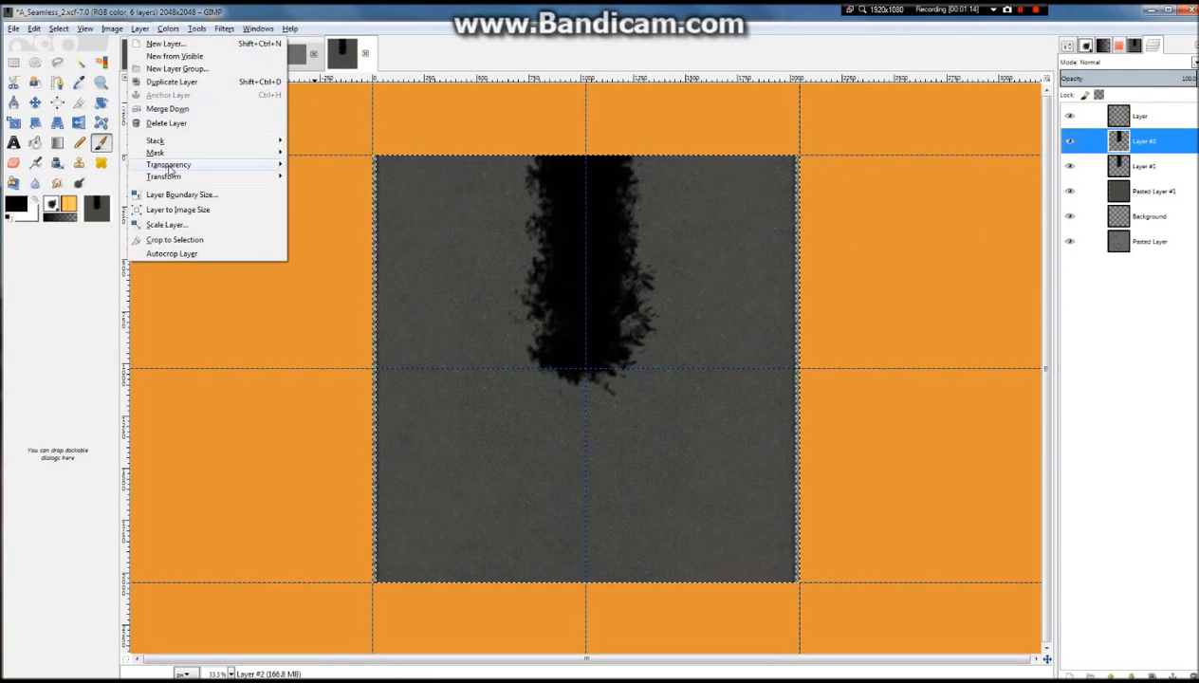
mouse_move(167, 176)
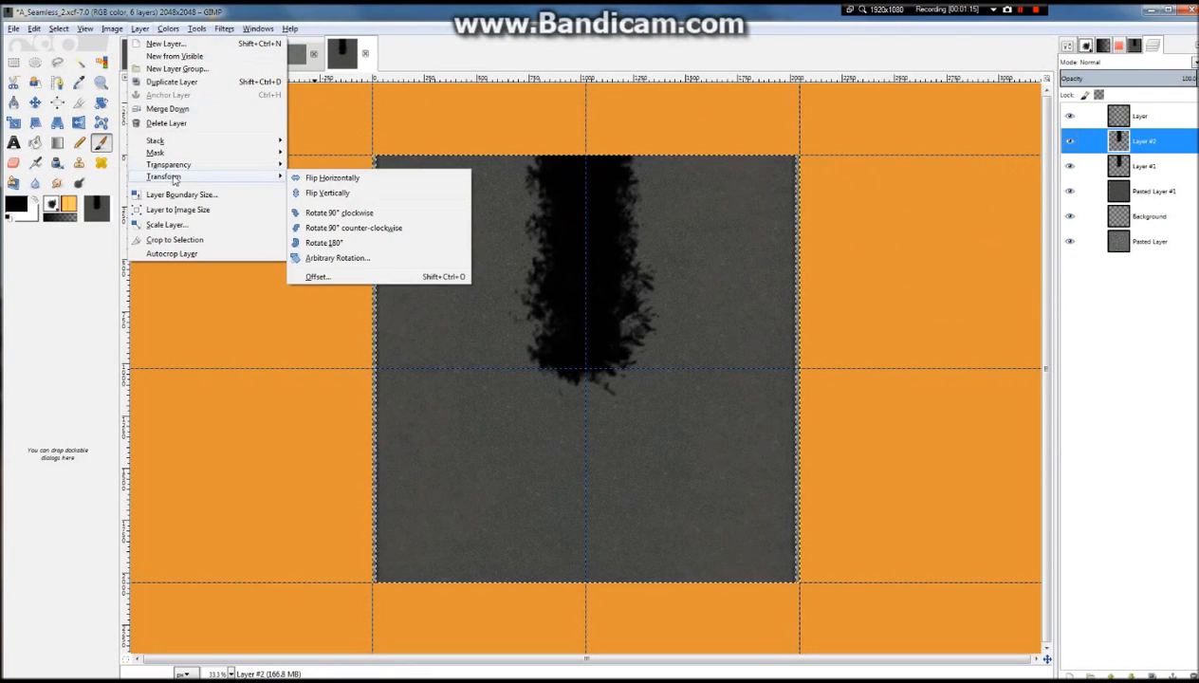
click(384, 197)
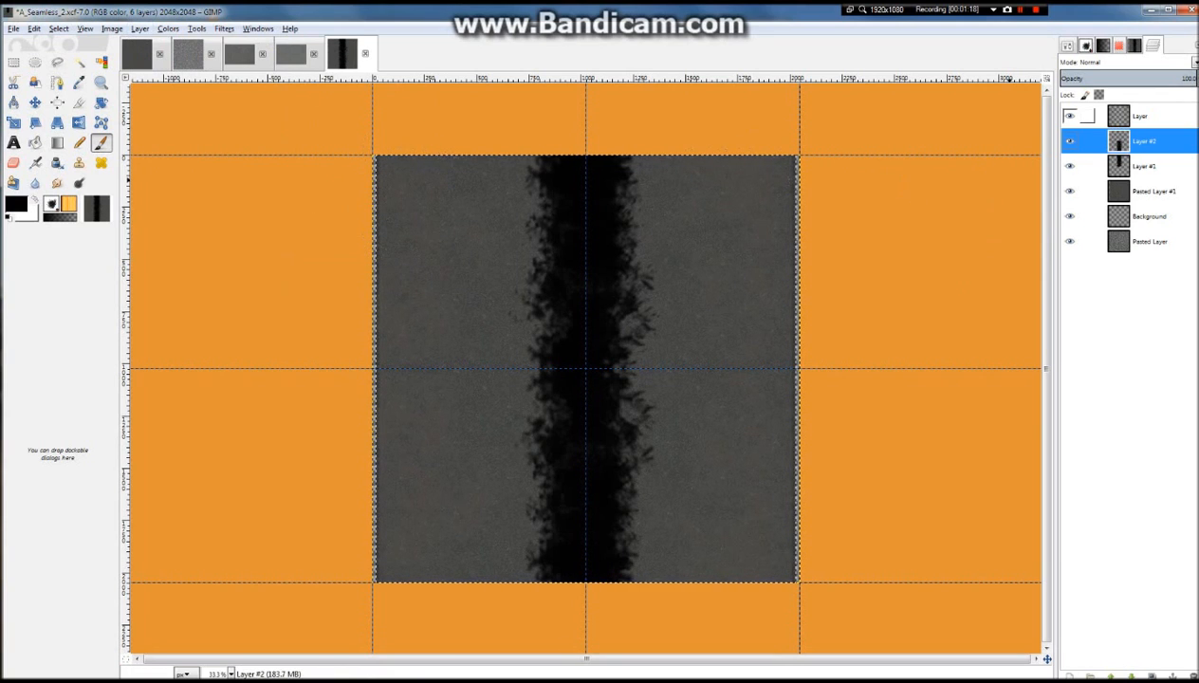
Merge the flipped copy down into the original streak layer and fade the merged layer to below 20% opacity
right_click(1133, 141)
click(1038, 230)
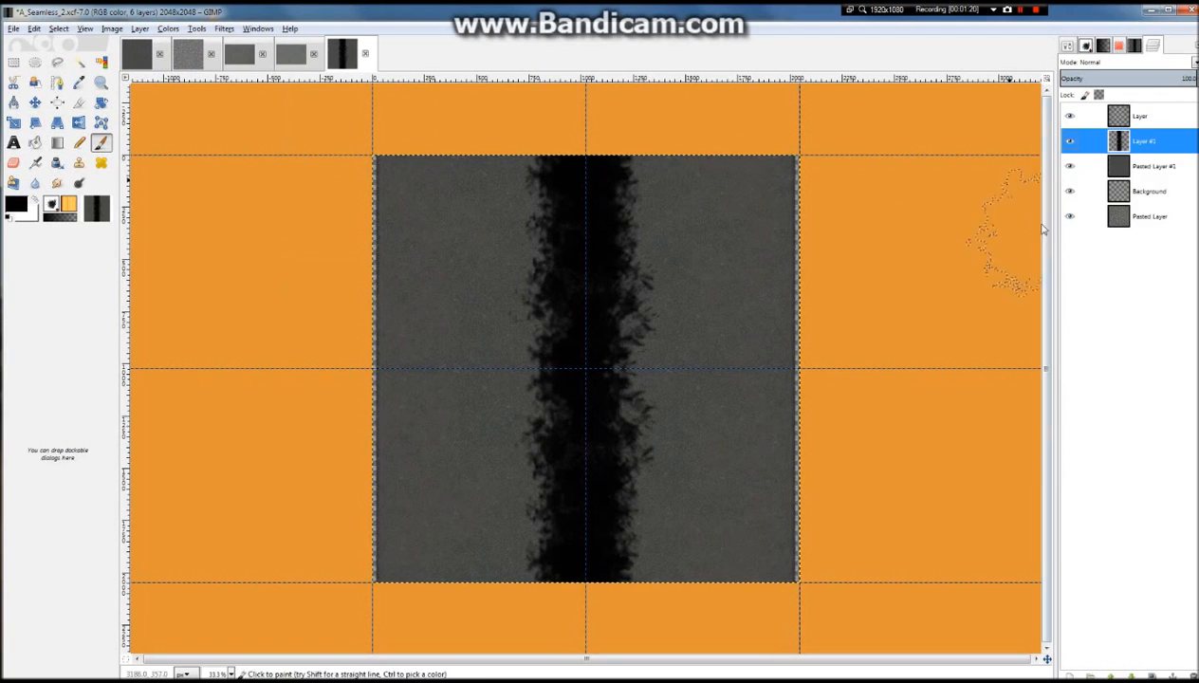
click(1117, 79)
drag(1118, 79, 1078, 78)
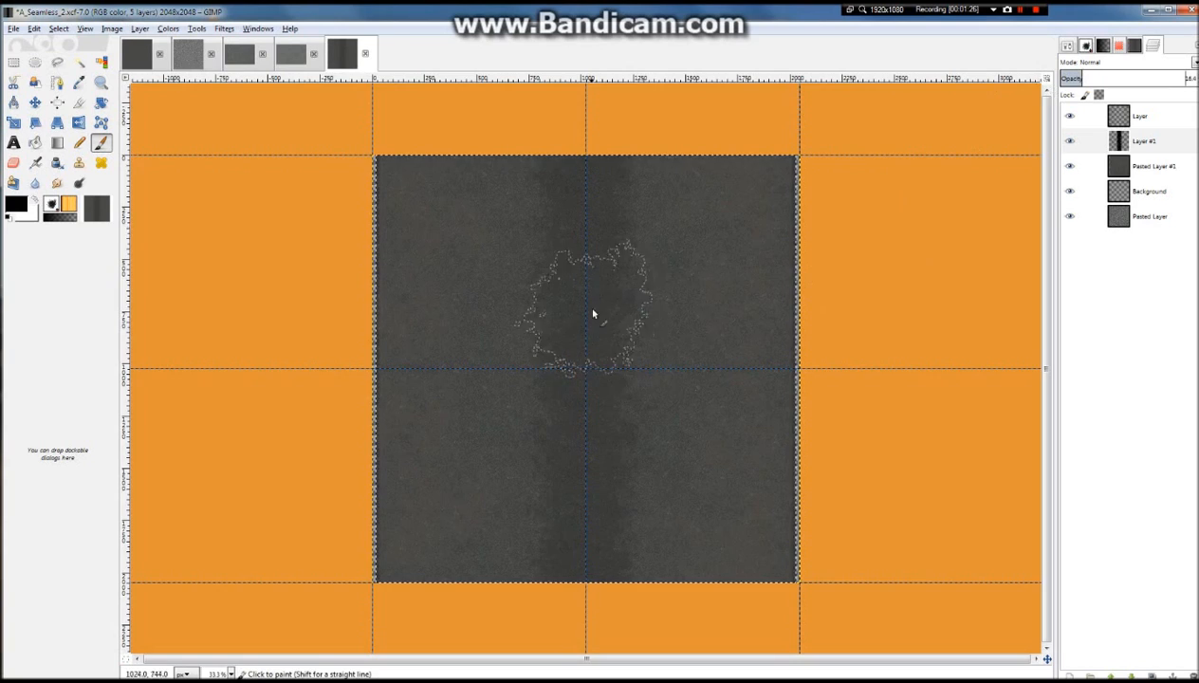
Examine the faded streak along the center guide at several magnifications
scroll(593, 314, up, 3)
scroll(593, 314, down, 5)
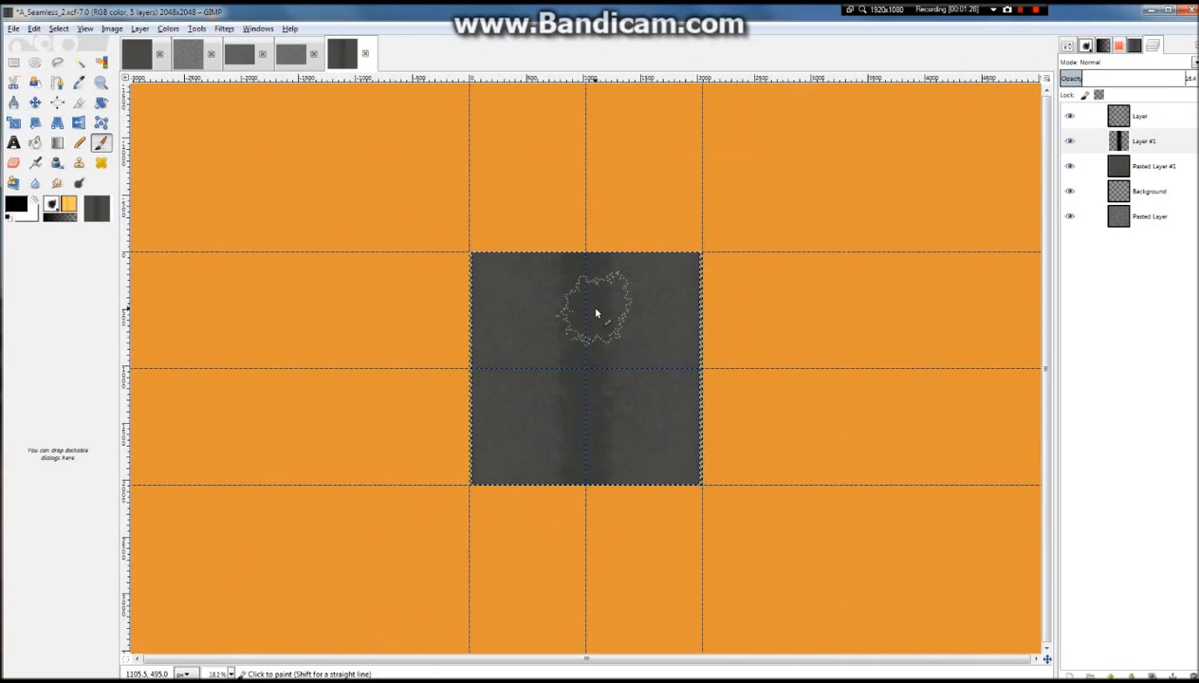
scroll(597, 313, up, 1)
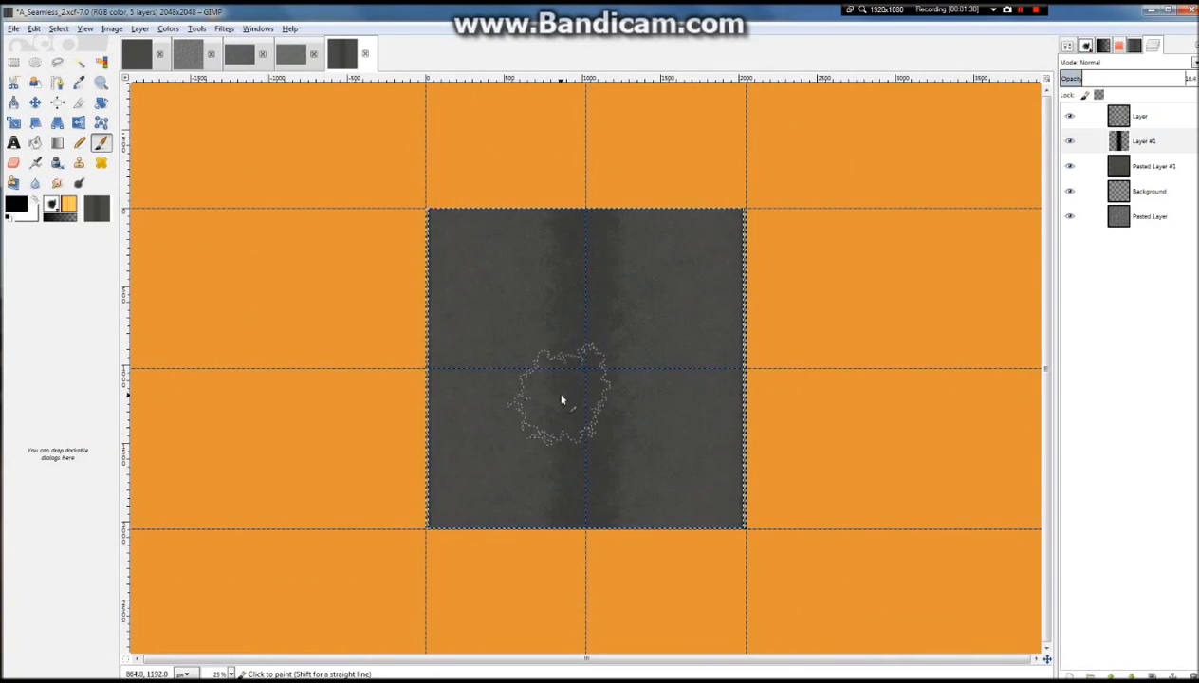
scroll(561, 399, up, 2)
scroll(562, 399, down, 2)
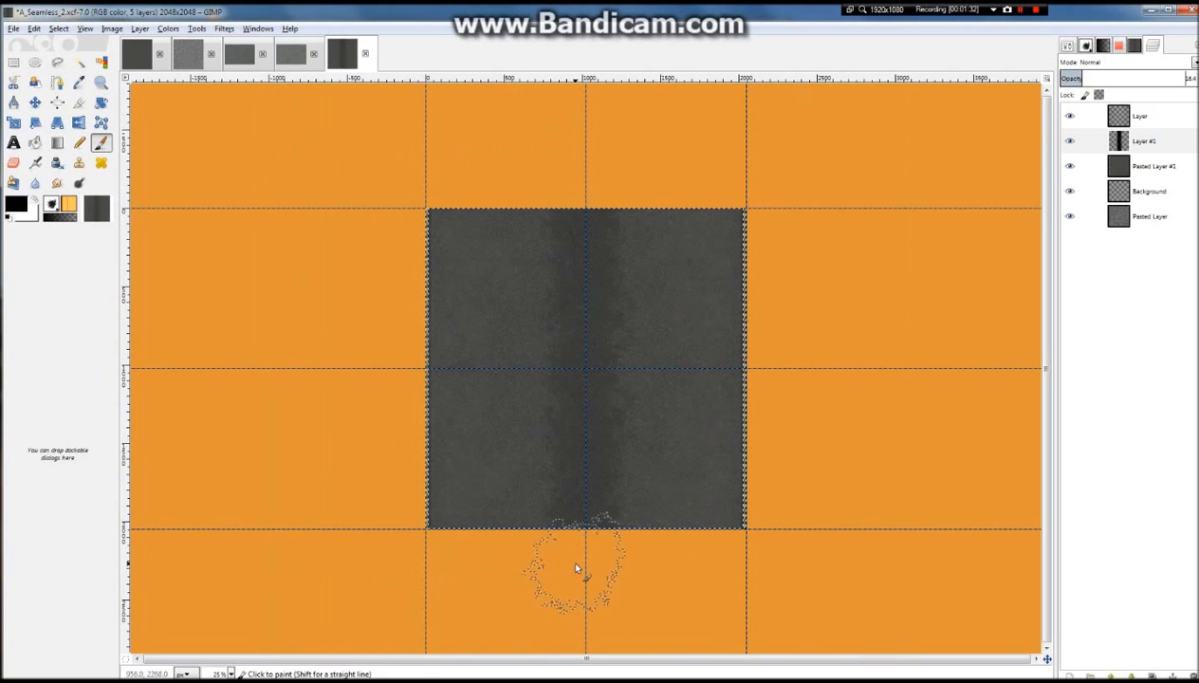
scroll(596, 560, up, 1)
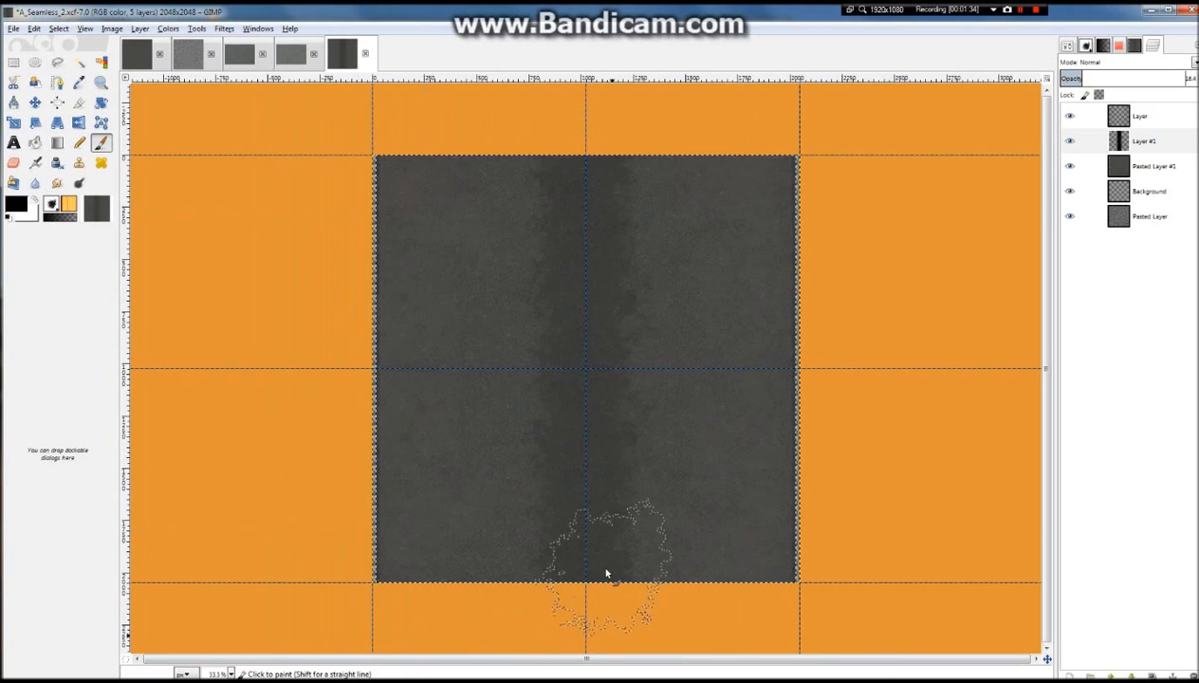
scroll(949, 275, up, 1)
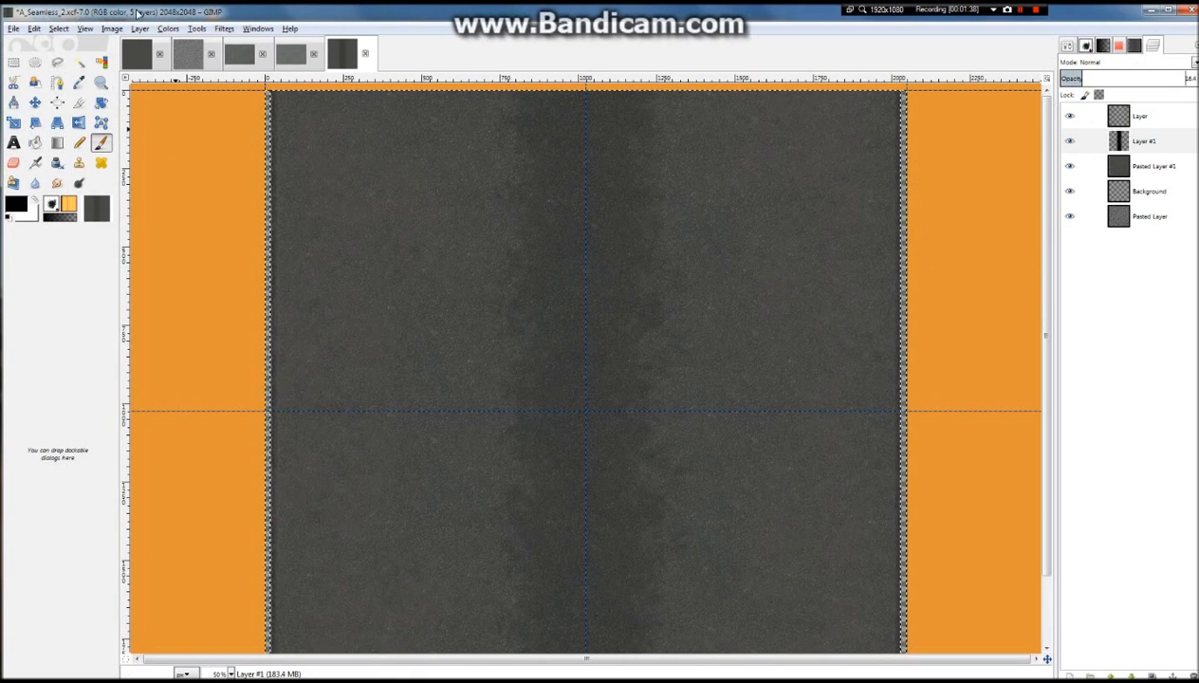
Unlink the streak layer's proportions and scale it to 2718 px wide, keeping the height at 2048 px
click(139, 28)
click(172, 222)
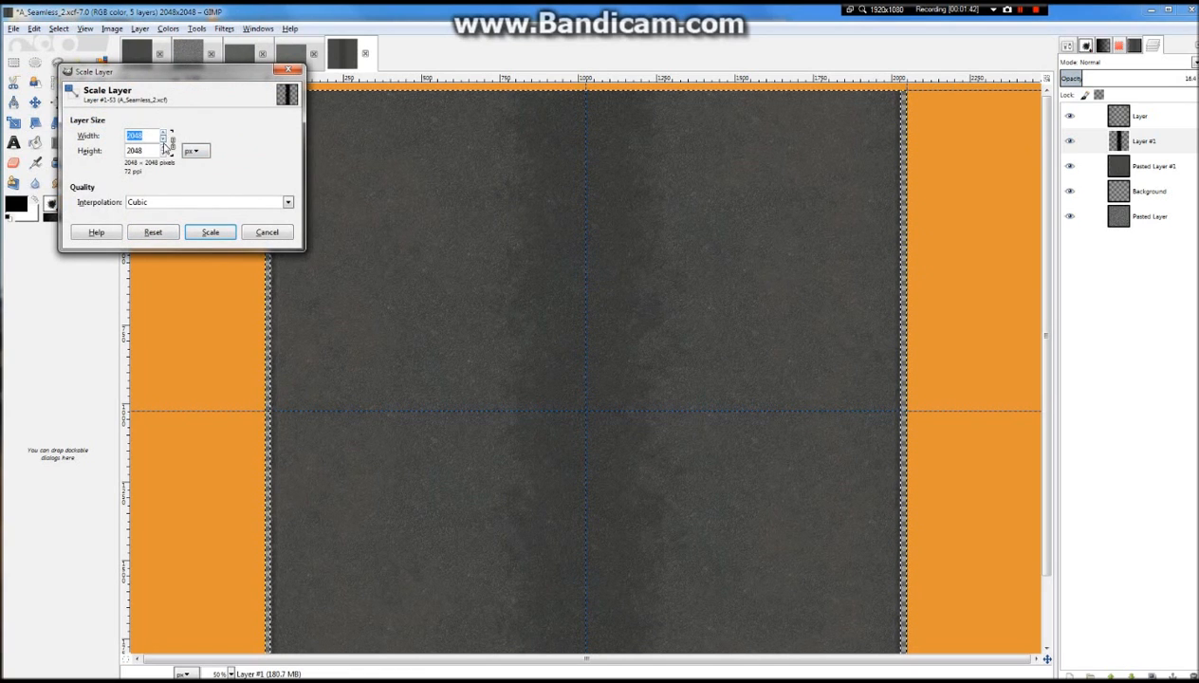
click(173, 143)
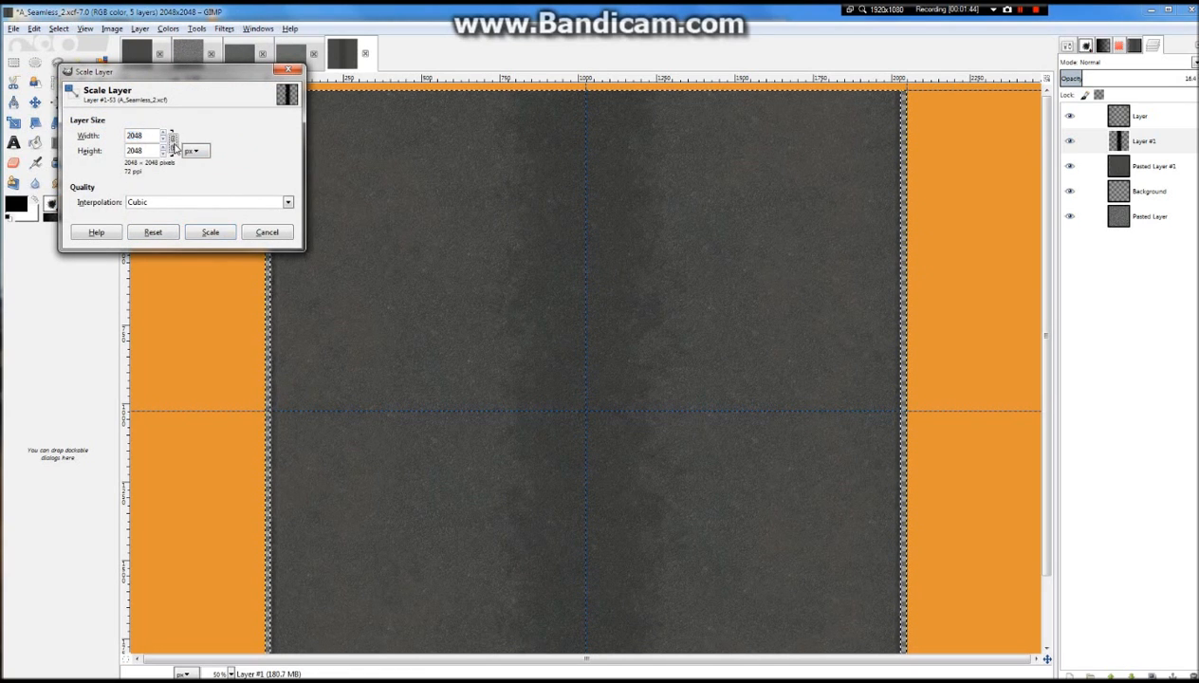
click(163, 133)
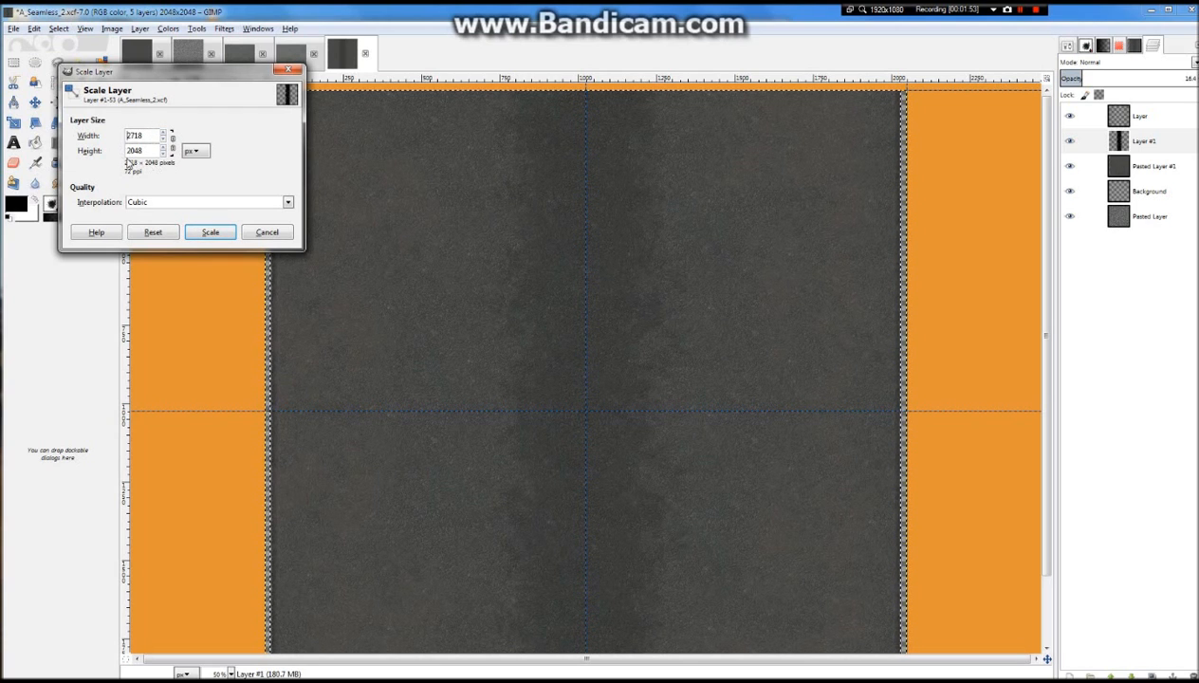
click(208, 232)
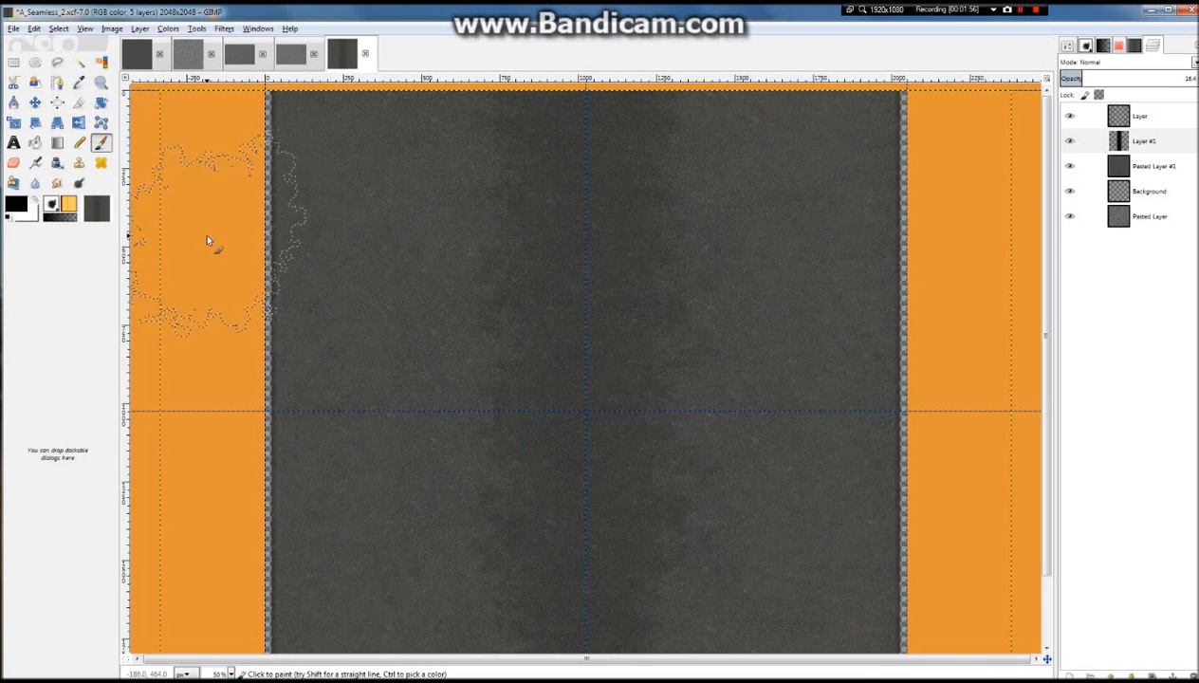
Smooth the streak's ragged sides with the Smudge tool and lower its layer opacity to 11.4%
scroll(437, 204, down, 2)
scroll(442, 218, up, 2)
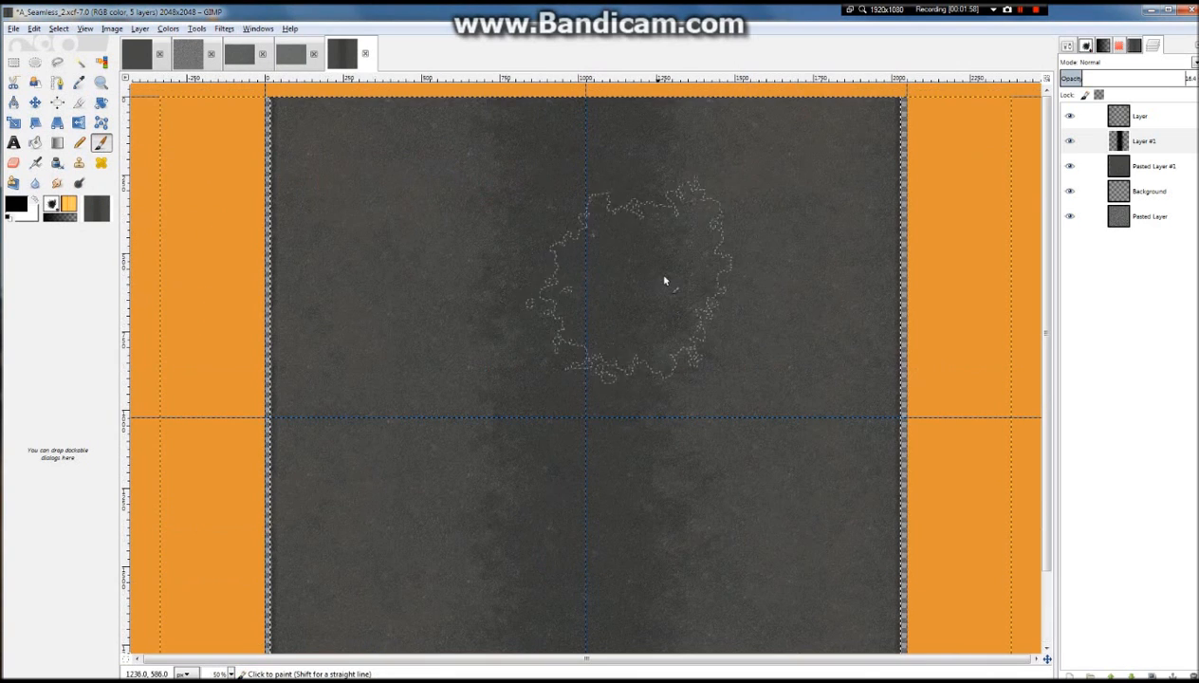
scroll(690, 282, down, 1)
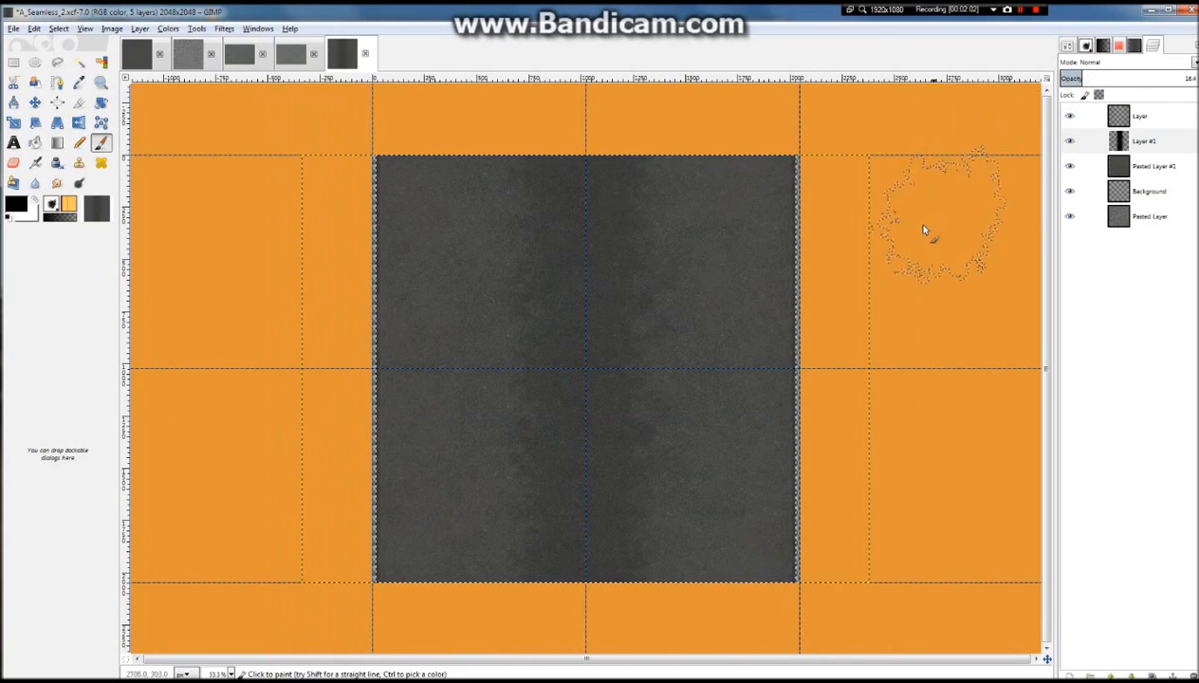
click(57, 183)
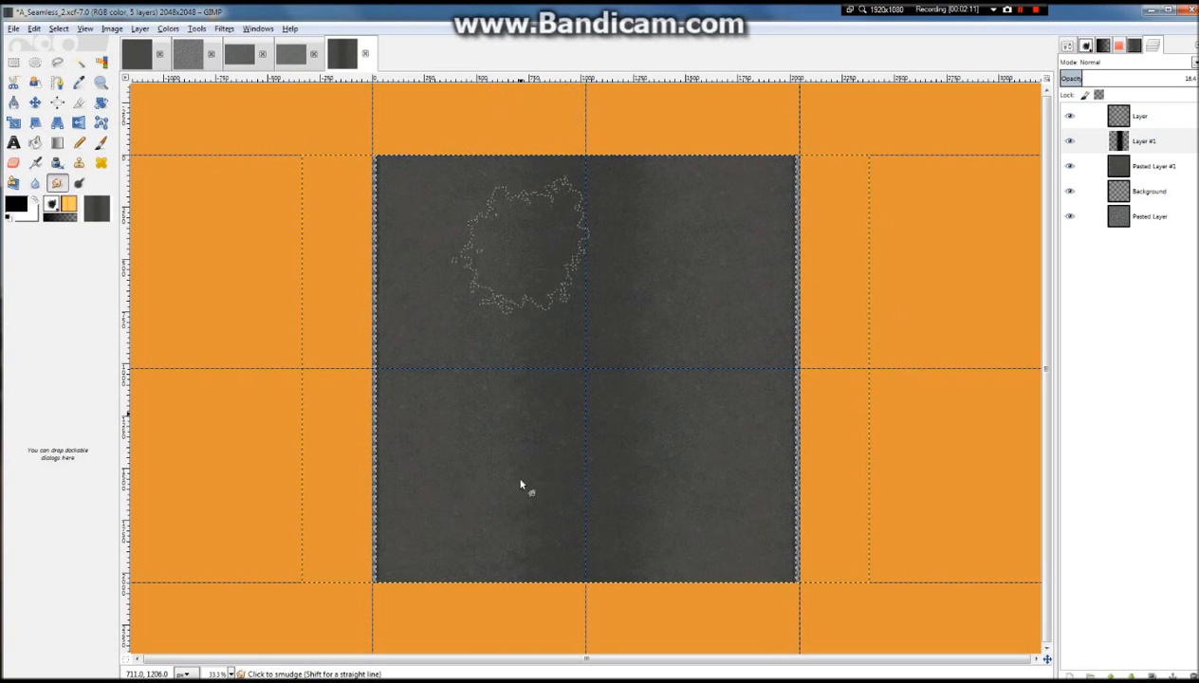
ctrl+scroll(648, 508, up, 1)
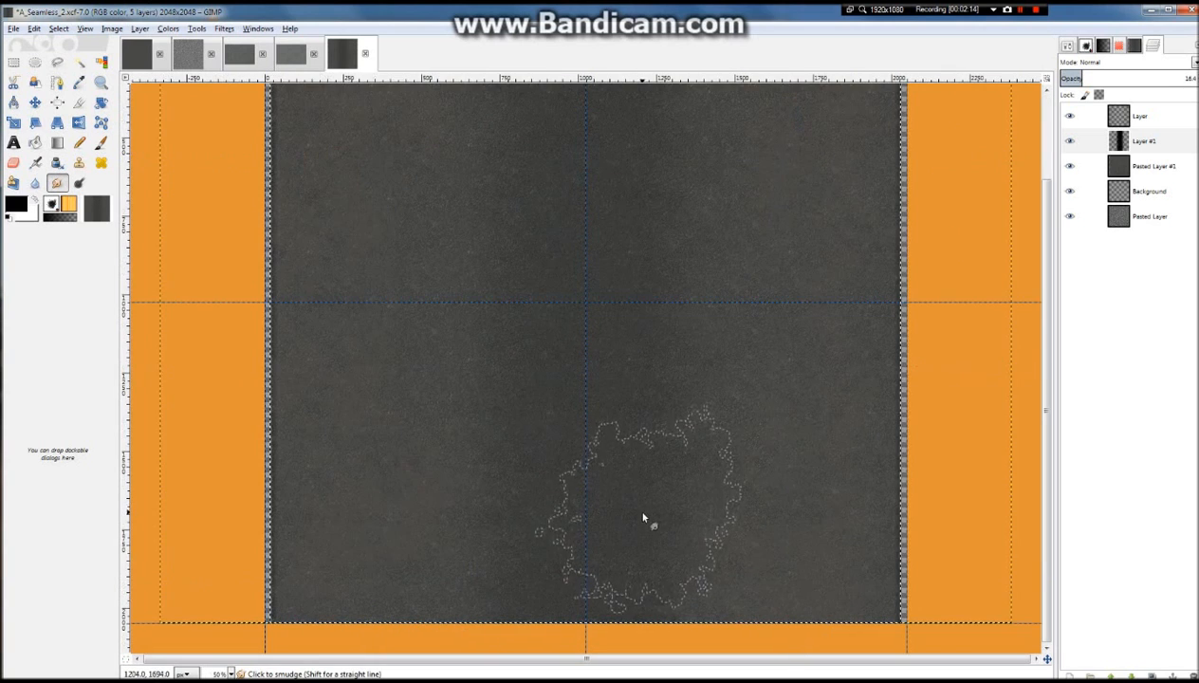
ctrl+scroll(645, 522, down, 1)
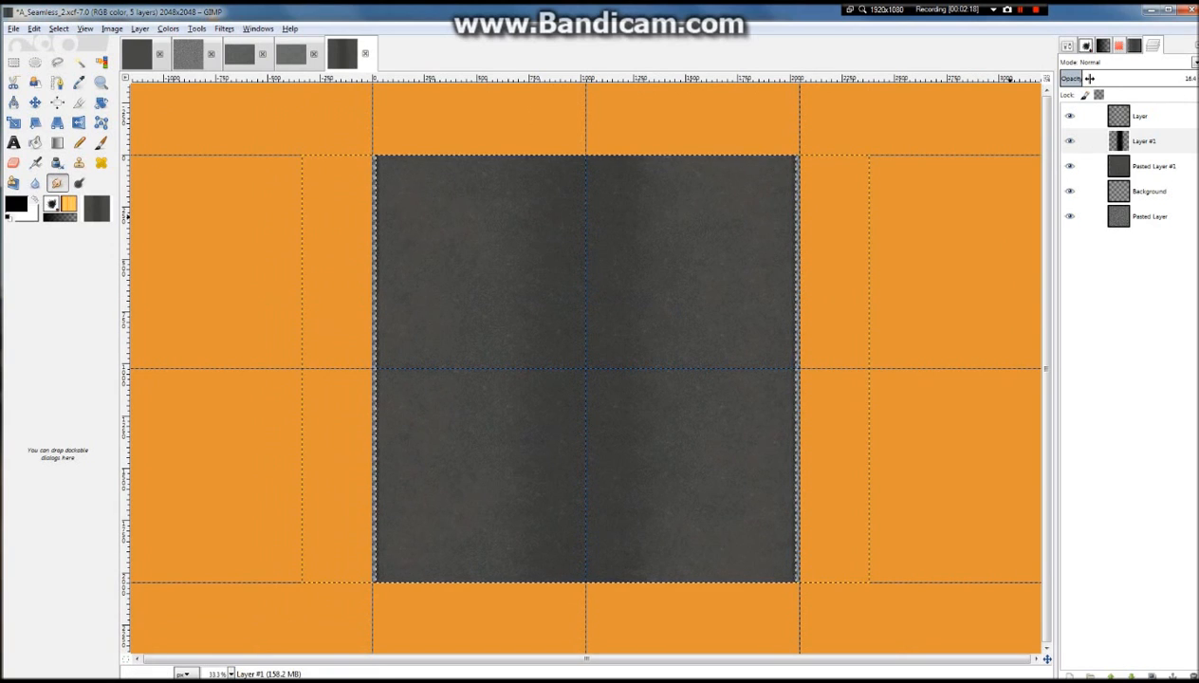
mouse_move(1076, 80)
mouse_down()
mouse_move(1094, 82)
mouse_move(1072, 78)
mouse_move(1083, 79)
mouse_up()
Inspect the smudged streak up close and from afar to judge how it blends into the asphalt
scroll(692, 189, down, 2)
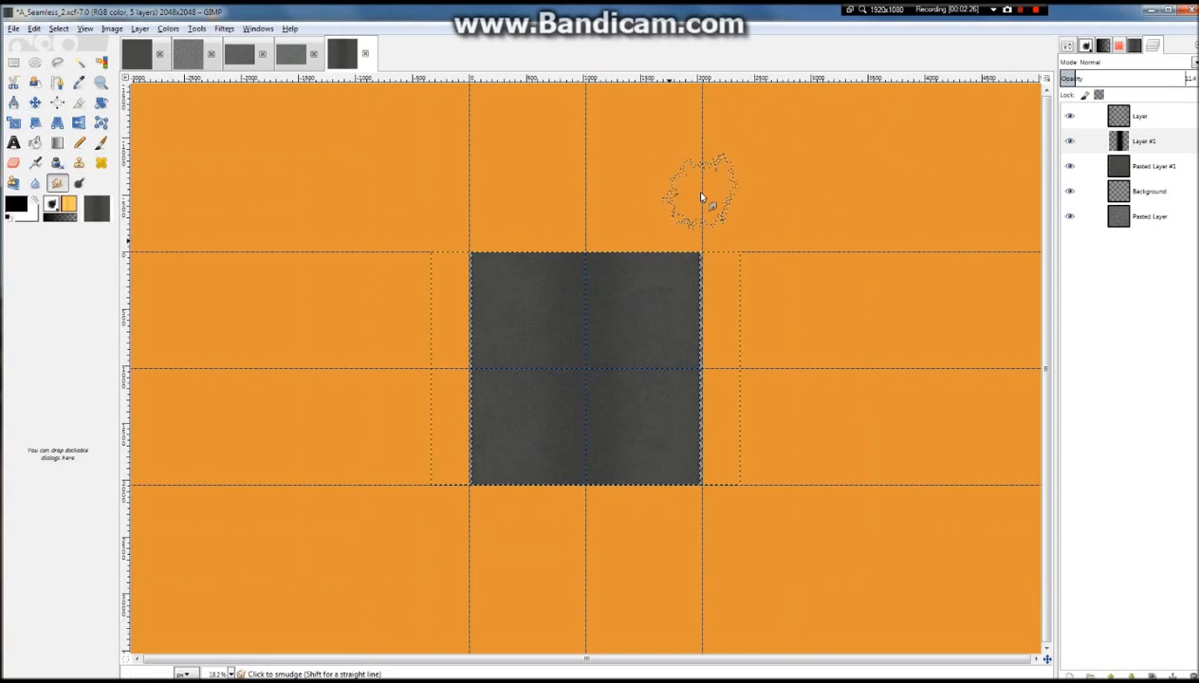
scroll(619, 326, up, 3)
scroll(665, 299, down, 1)
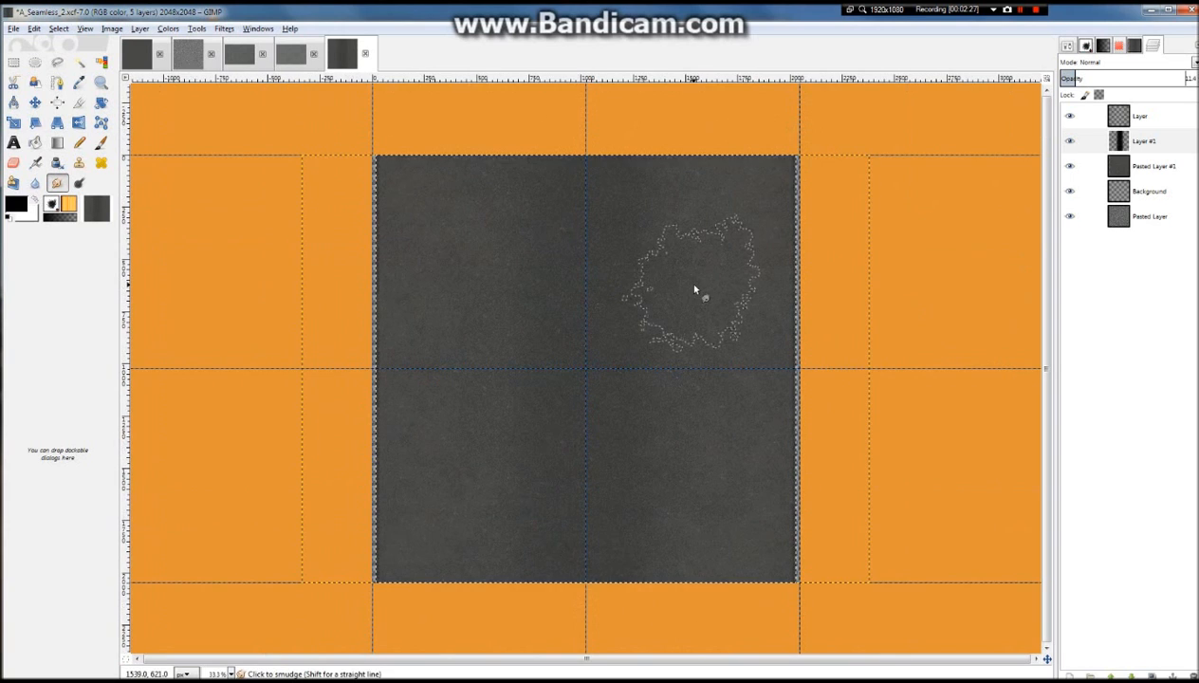
scroll(645, 323, down, 2)
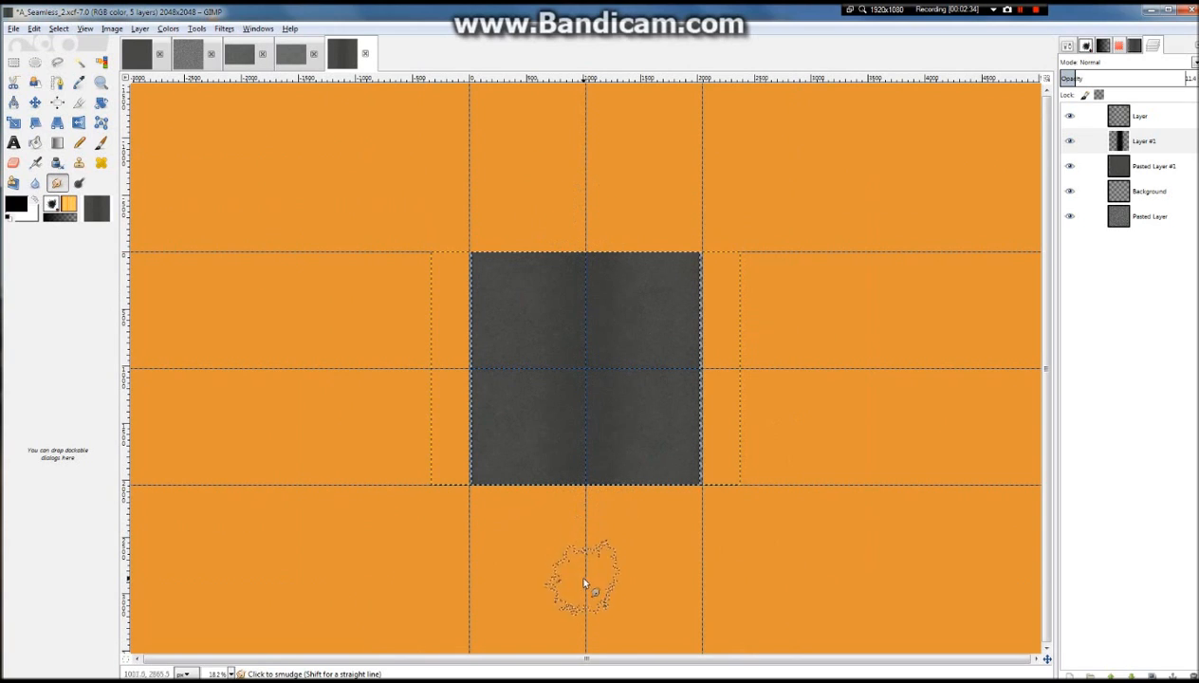
scroll(607, 394, up, 3)
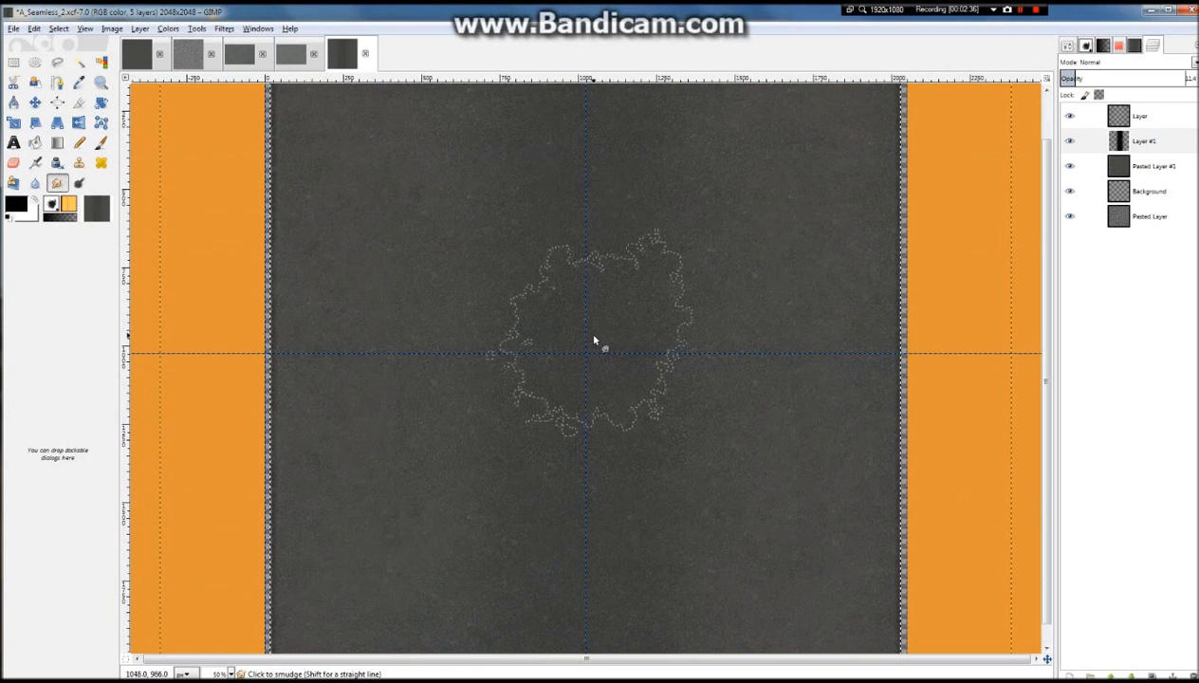
scroll(598, 342, down, 2)
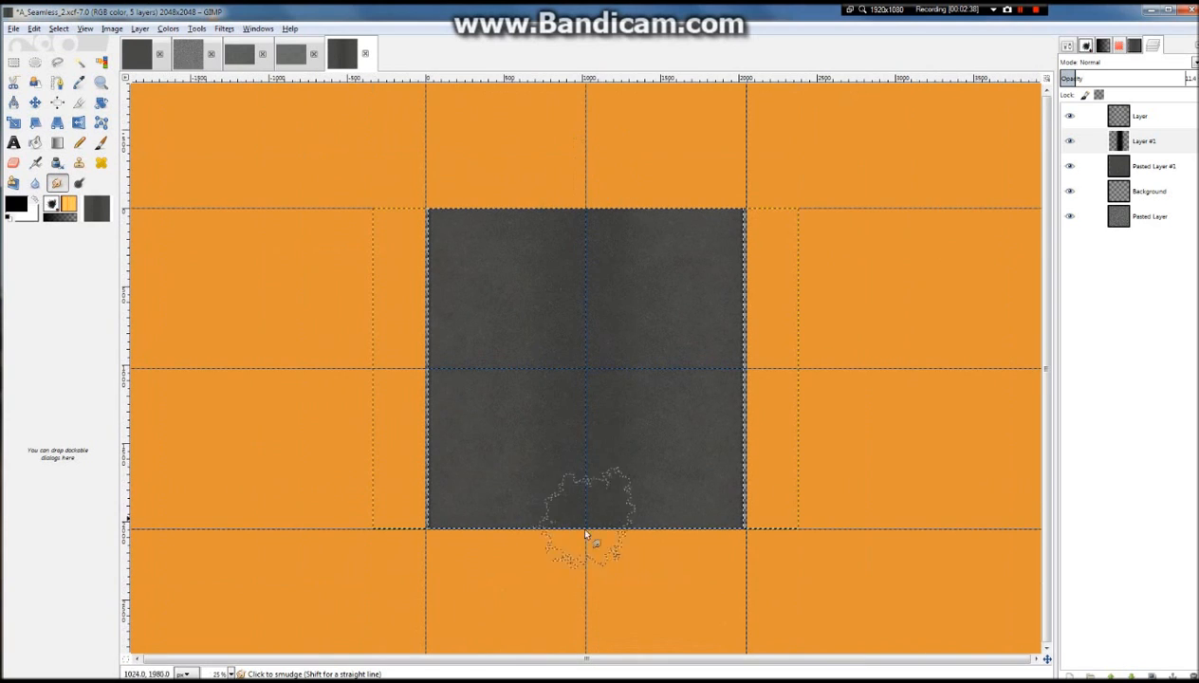
scroll(574, 540, up, 3)
scroll(578, 544, down, 2)
scroll(356, 340, up, 2)
scroll(357, 341, up, 1)
scroll(359, 343, down, 2)
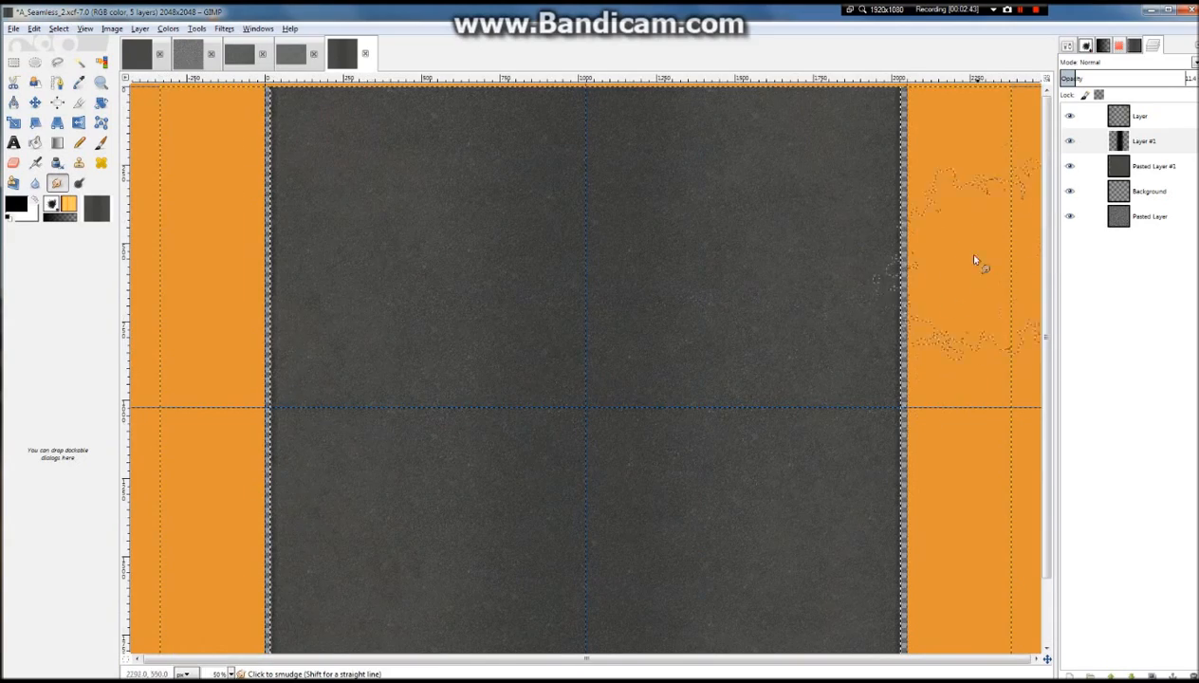
scroll(948, 241, up, 2)
scroll(947, 238, down, 2)
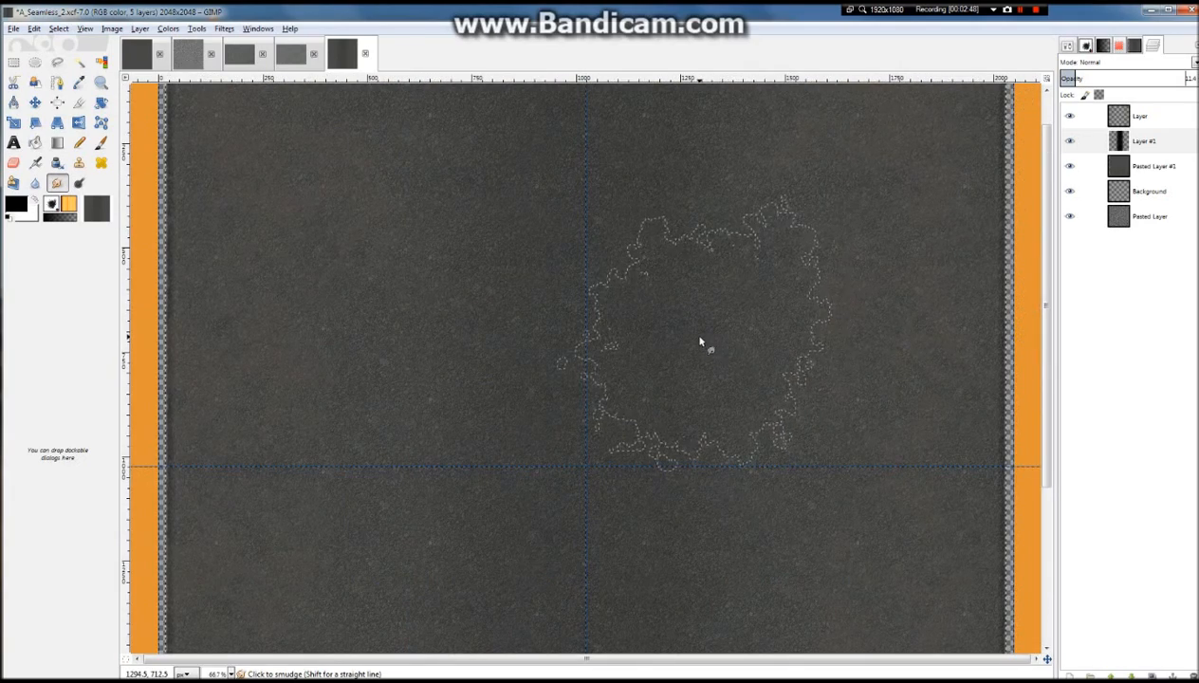
scroll(702, 343, down, 2)
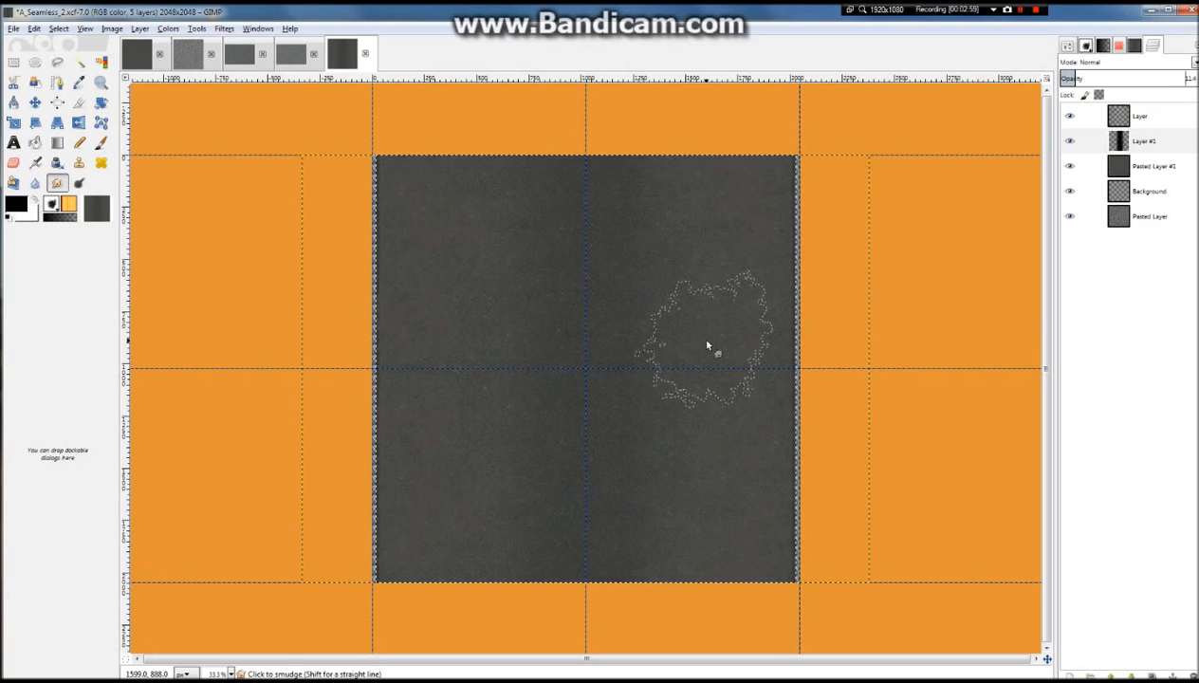
Fit the boundary of the dark streak layer, Layer #1, to the image size
key(ctrl+shift+a)
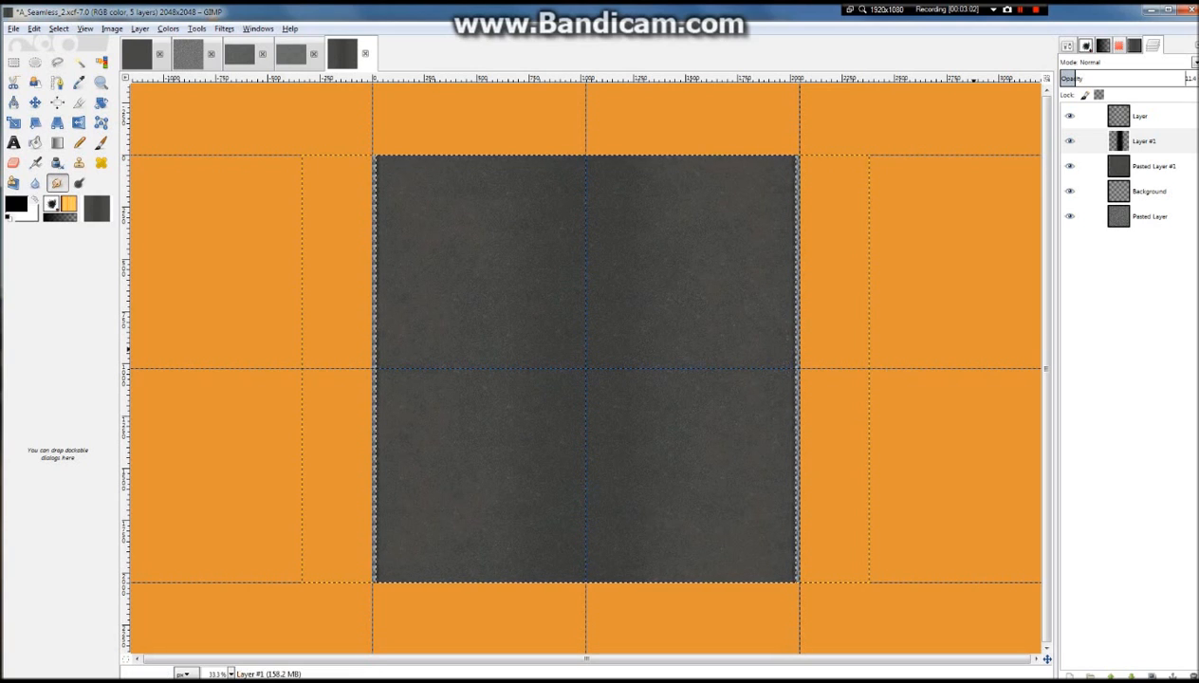
right_click(1135, 142)
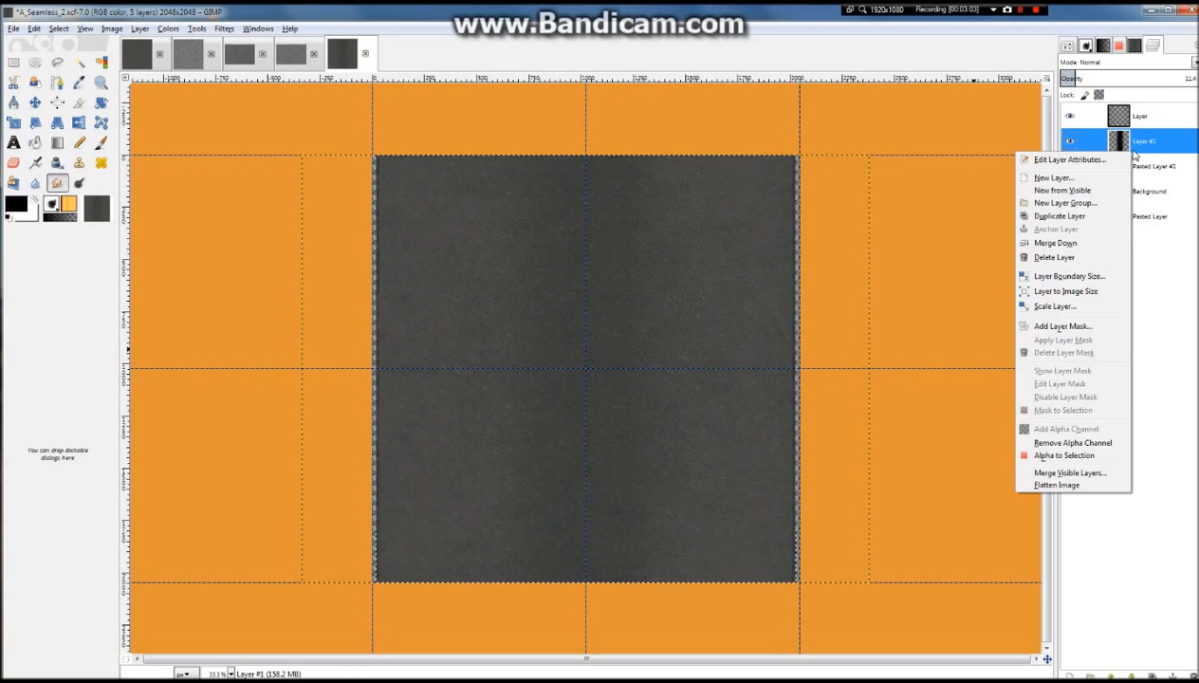
click(1116, 298)
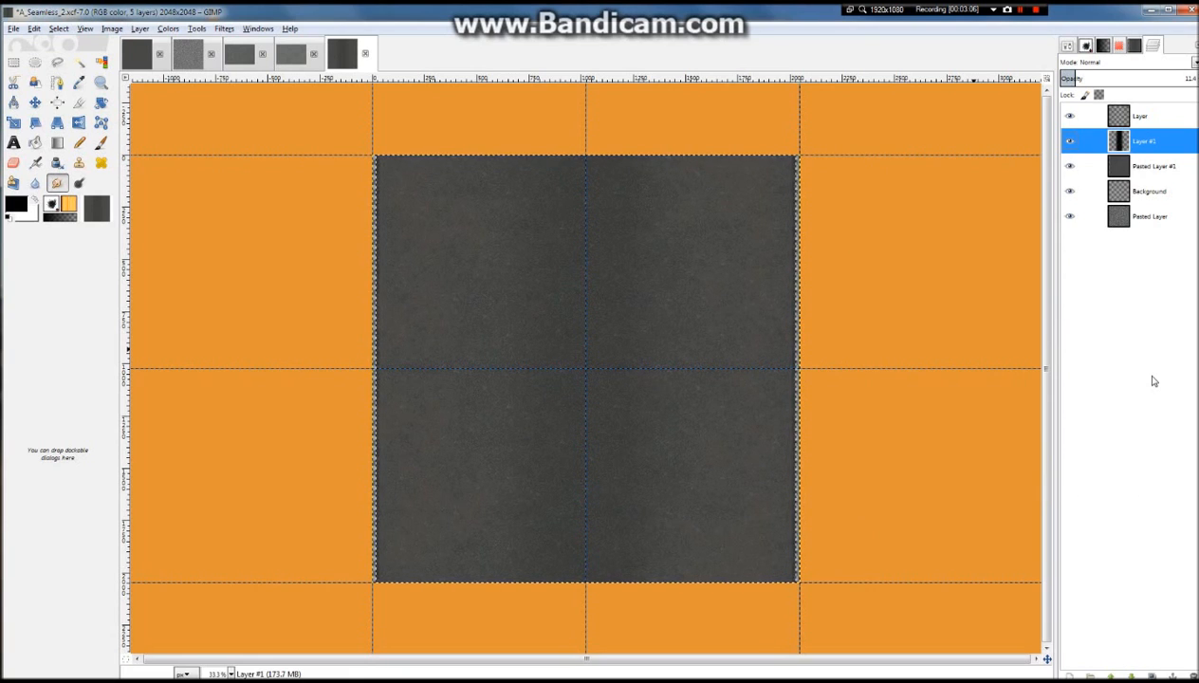
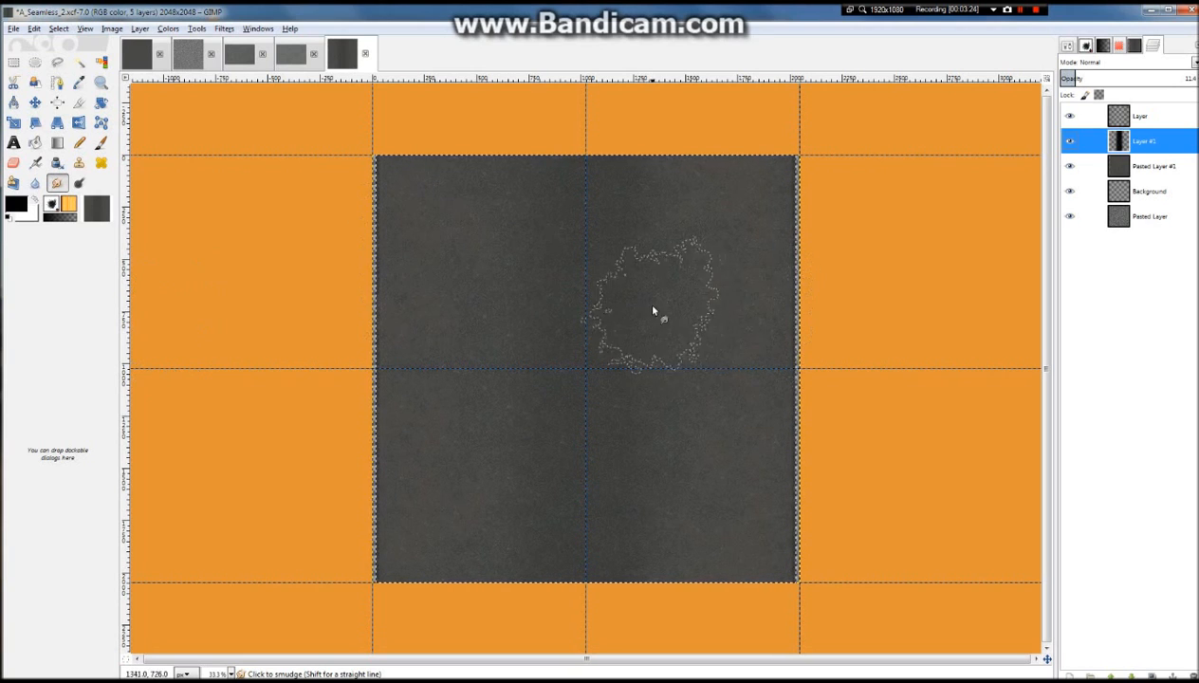
scroll(736, 375, up, 3)
scroll(645, 364, down, 3)
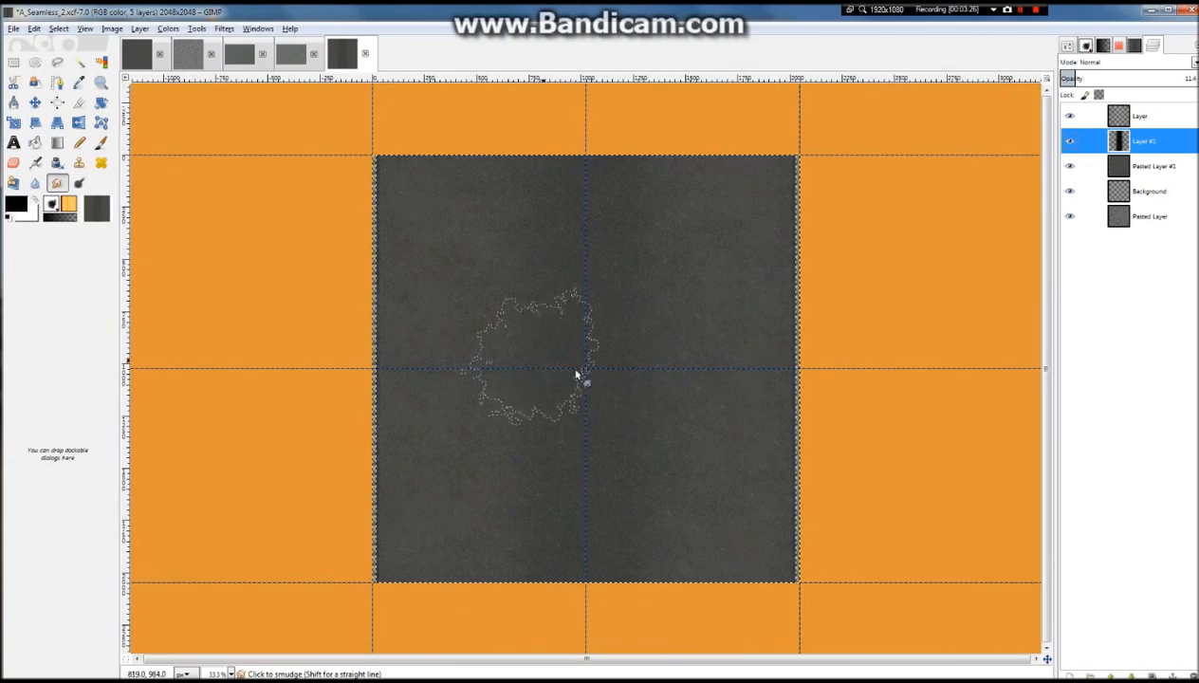
scroll(607, 370, up, 3)
scroll(614, 386, down, 2)
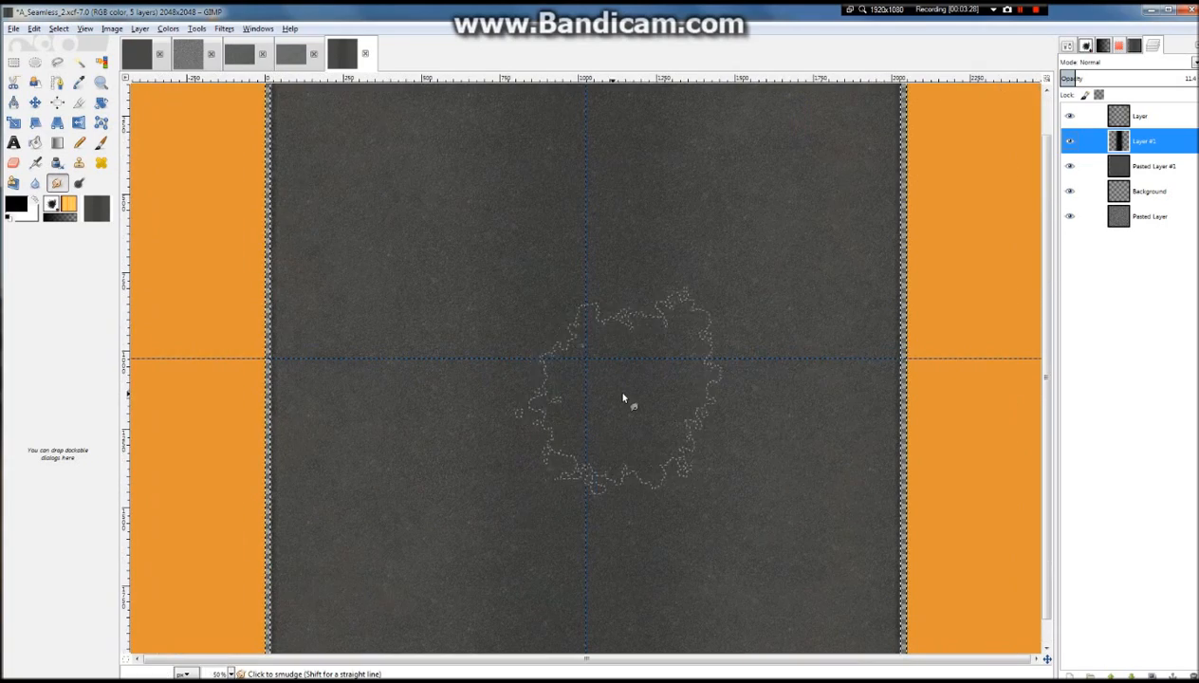
scroll(795, 446, down, 2)
scroll(685, 405, up, 1)
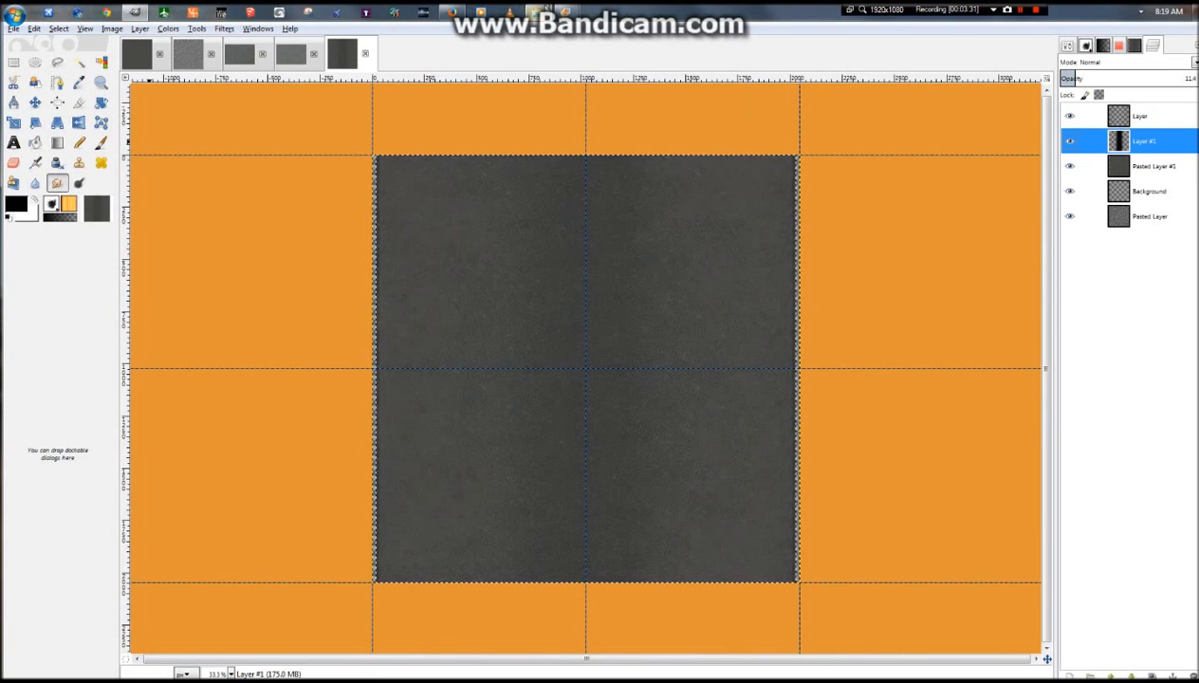
Switch to the cg textures folder in the file explorer and inspect the Roads0021_L photo
click(538, 11)
click(470, 83)
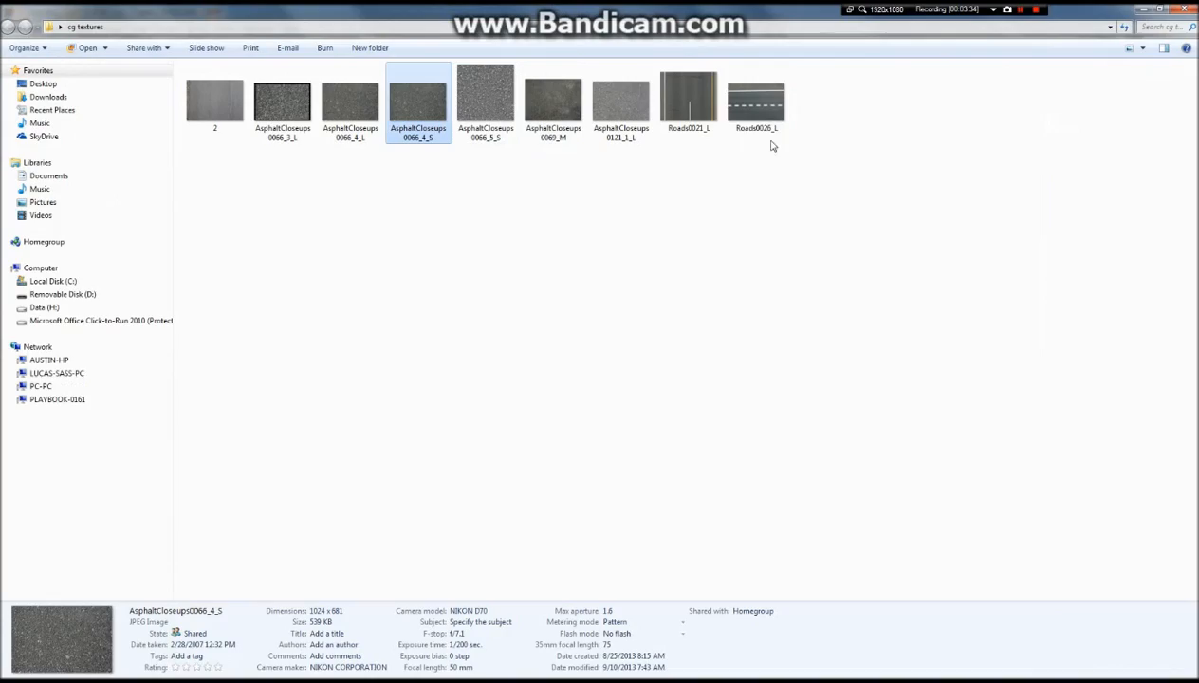
double_click(698, 116)
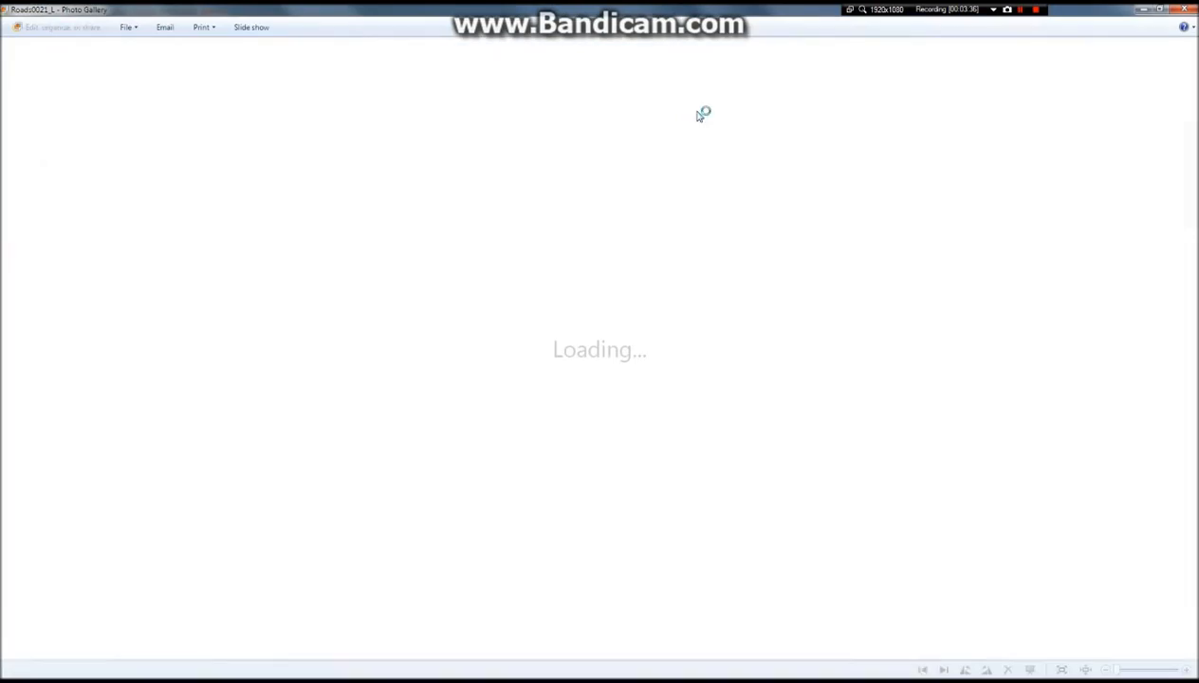
scroll(1011, 378, up, 5)
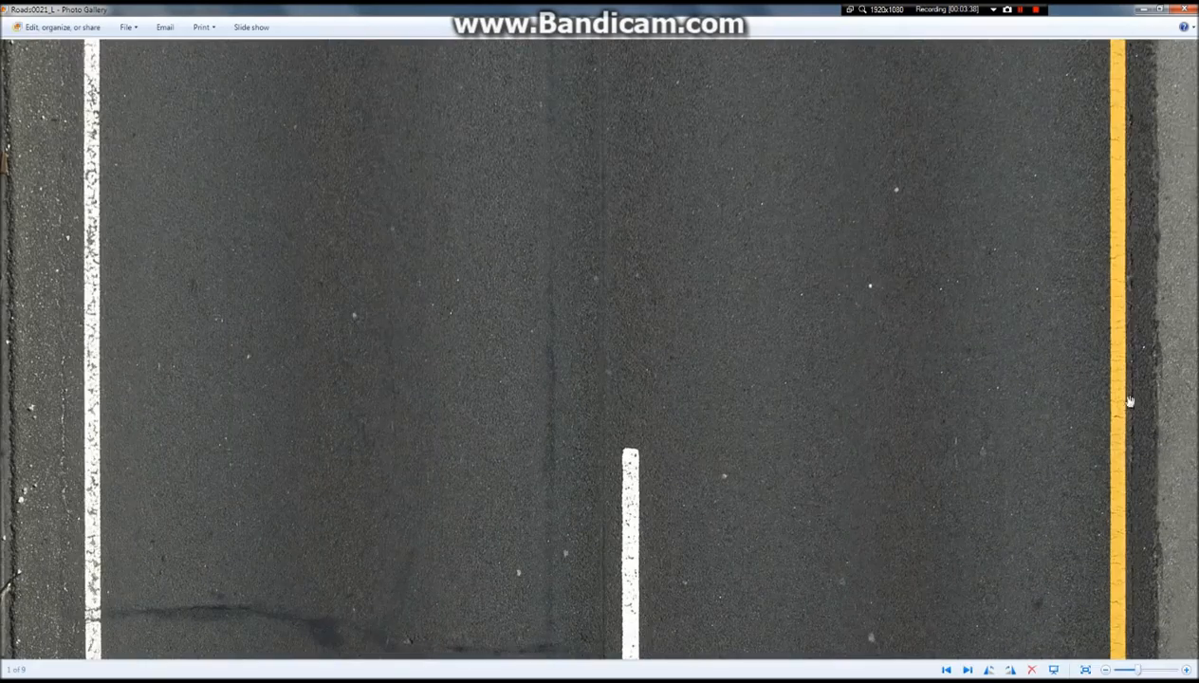
scroll(1037, 265, down, 5)
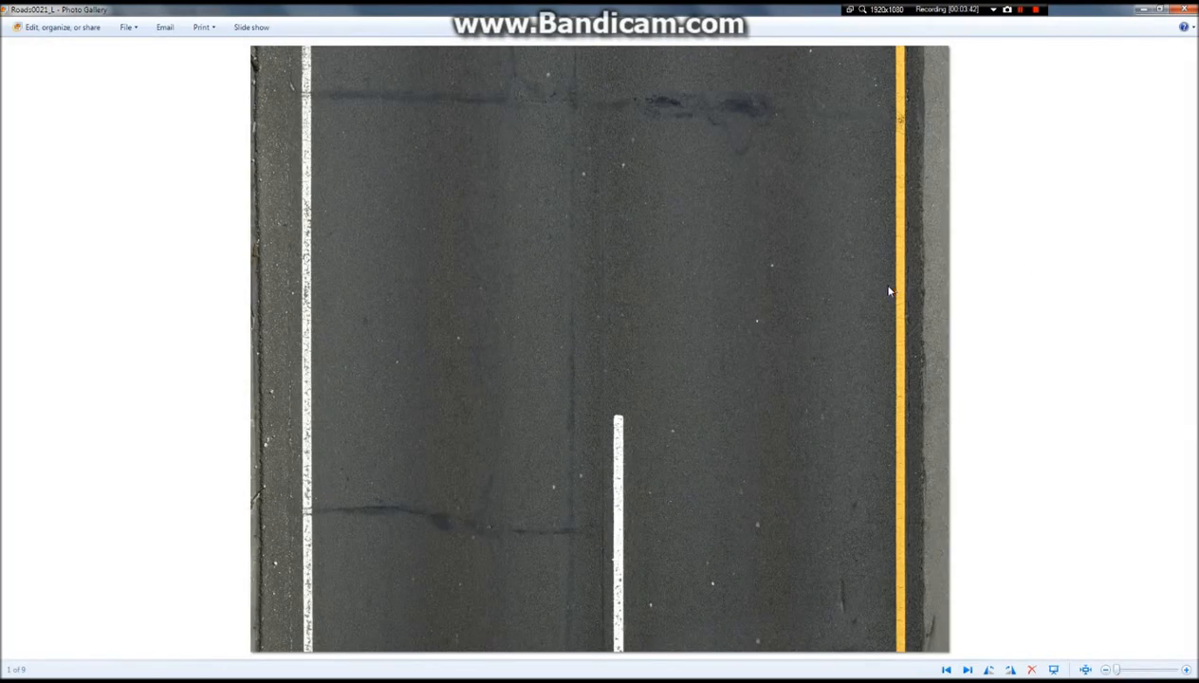
Browse to the cg textures folder in the Pictures library and view the Road_1 photo
mouse_move(565, 11)
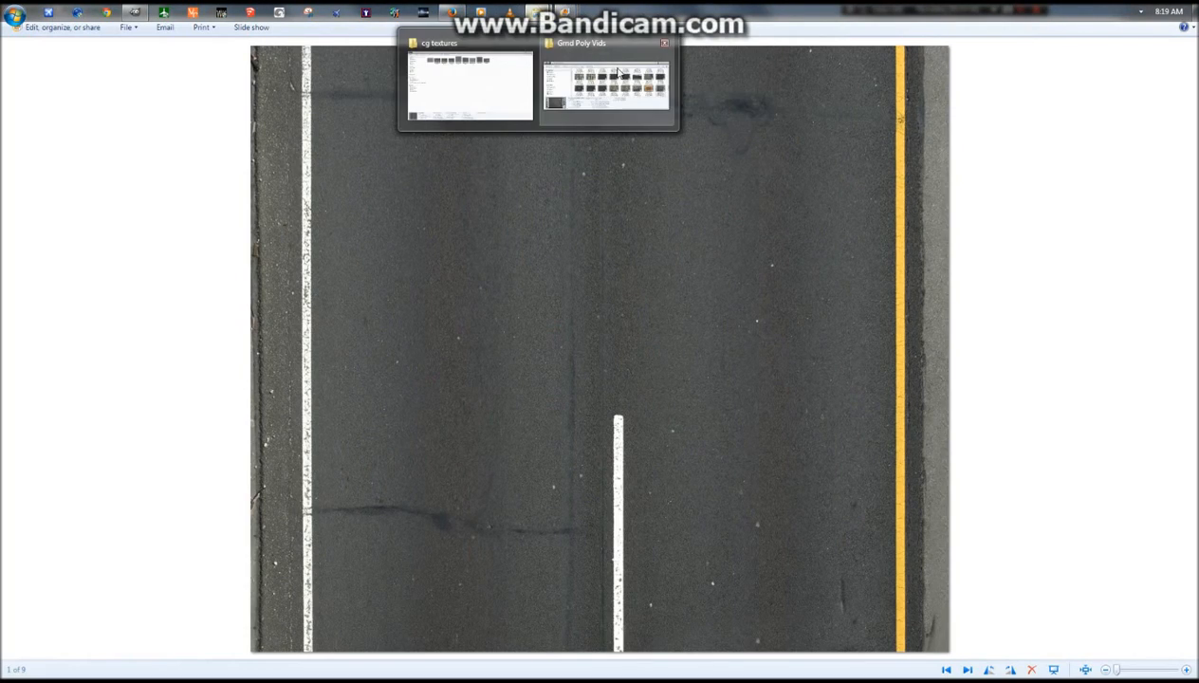
click(616, 76)
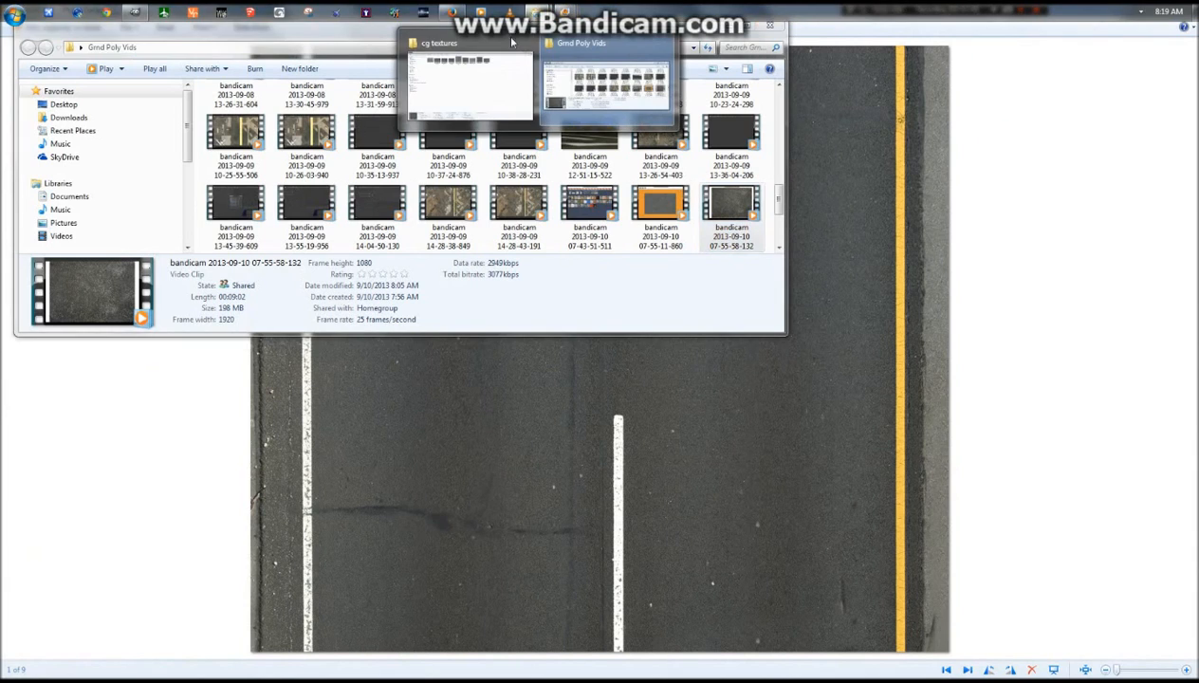
click(504, 38)
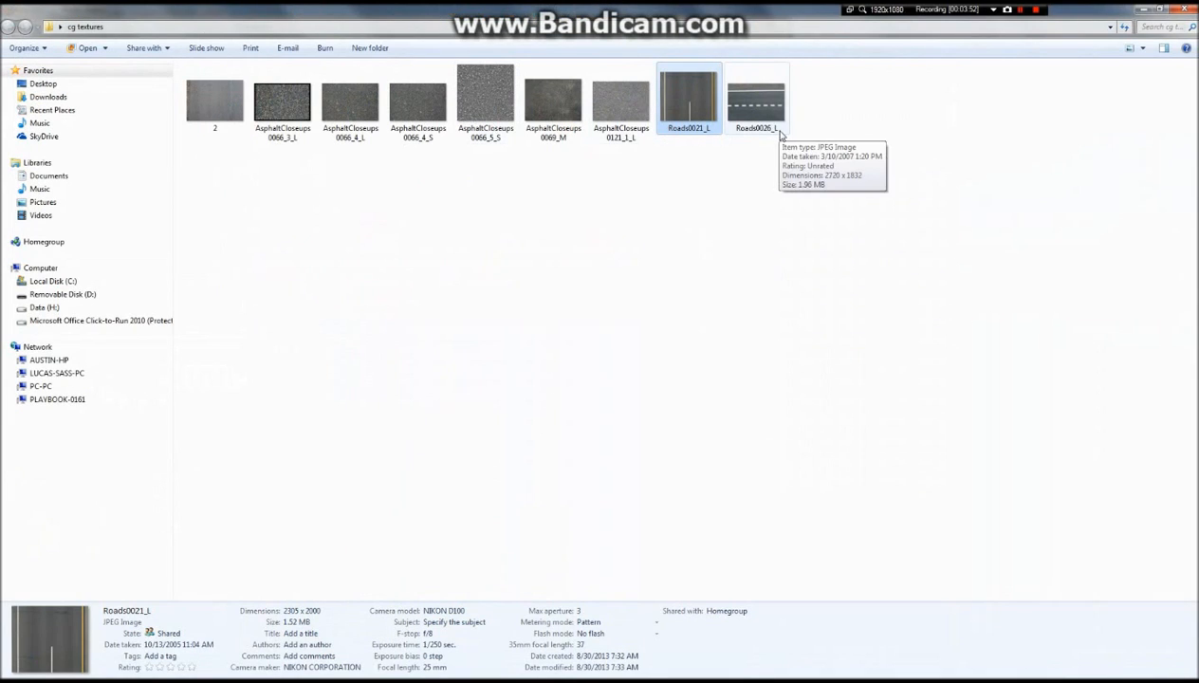
click(42, 201)
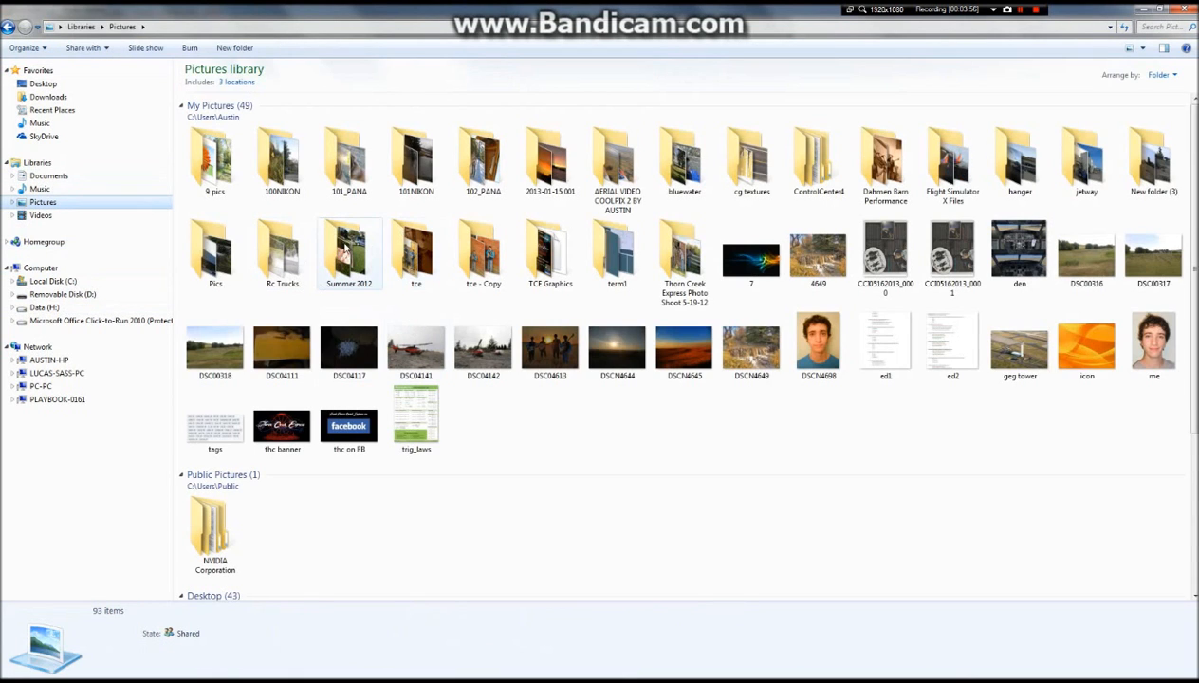
double_click(752, 181)
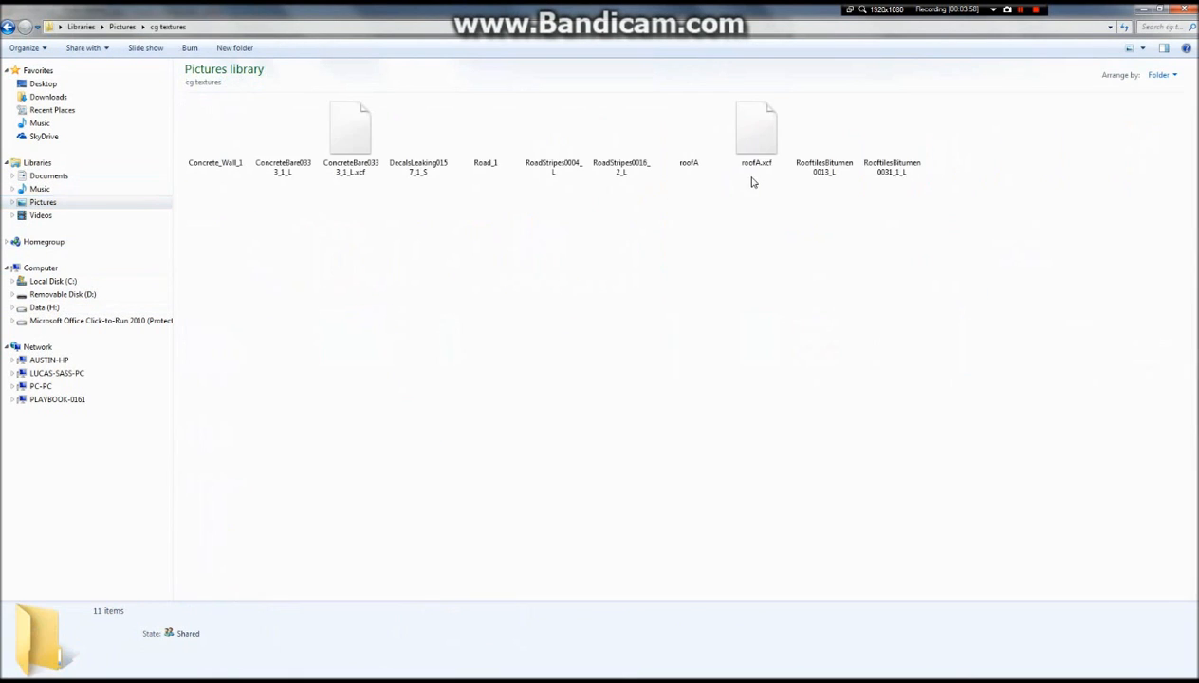
double_click(503, 154)
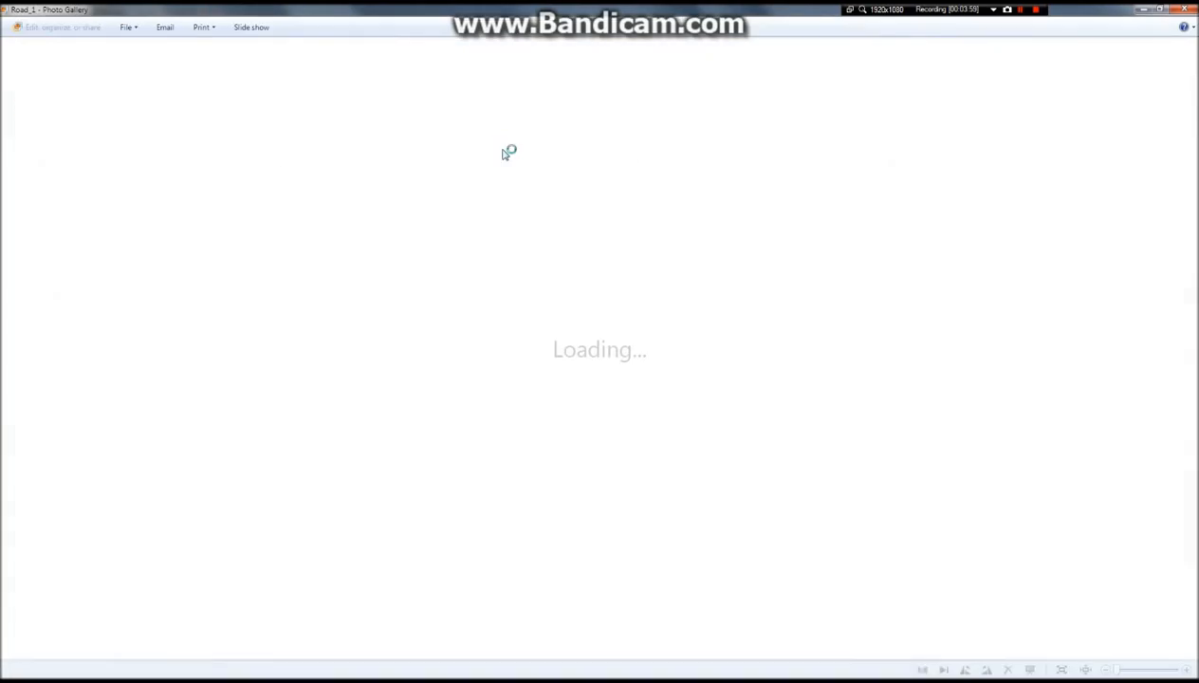
Examine the yellow center line and surrounding asphalt of the Road_1 photo at several magnifications
scroll(621, 324, up, 5)
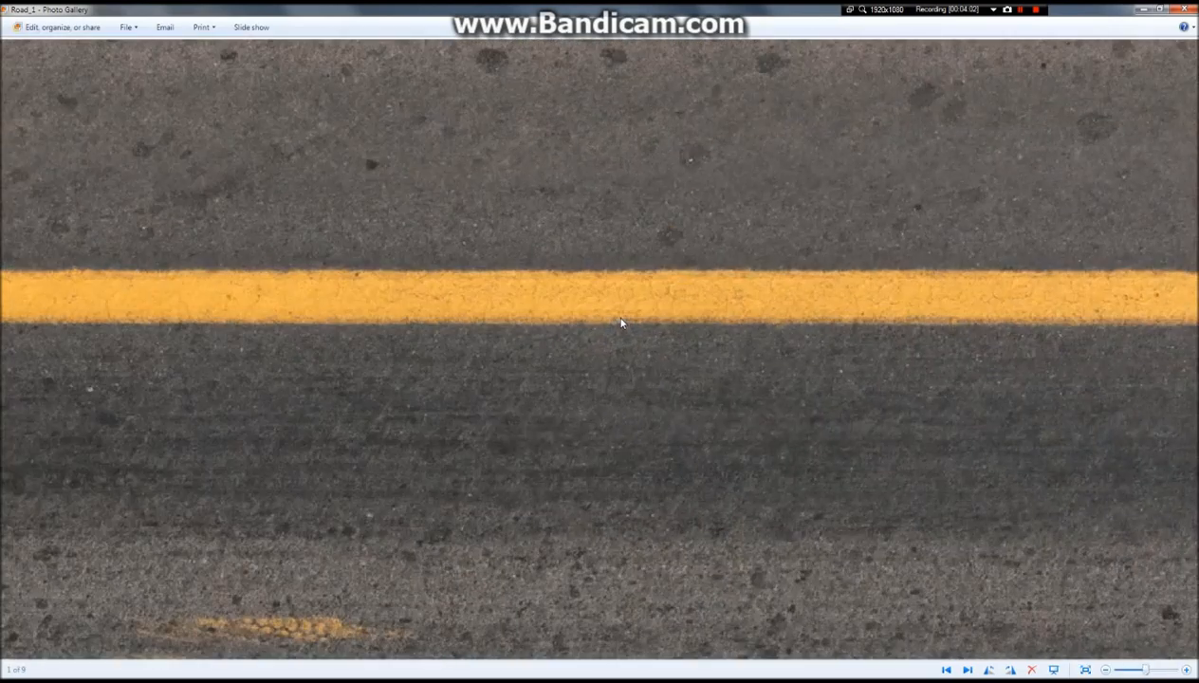
scroll(621, 324, down, 4)
scroll(628, 313, up, 4)
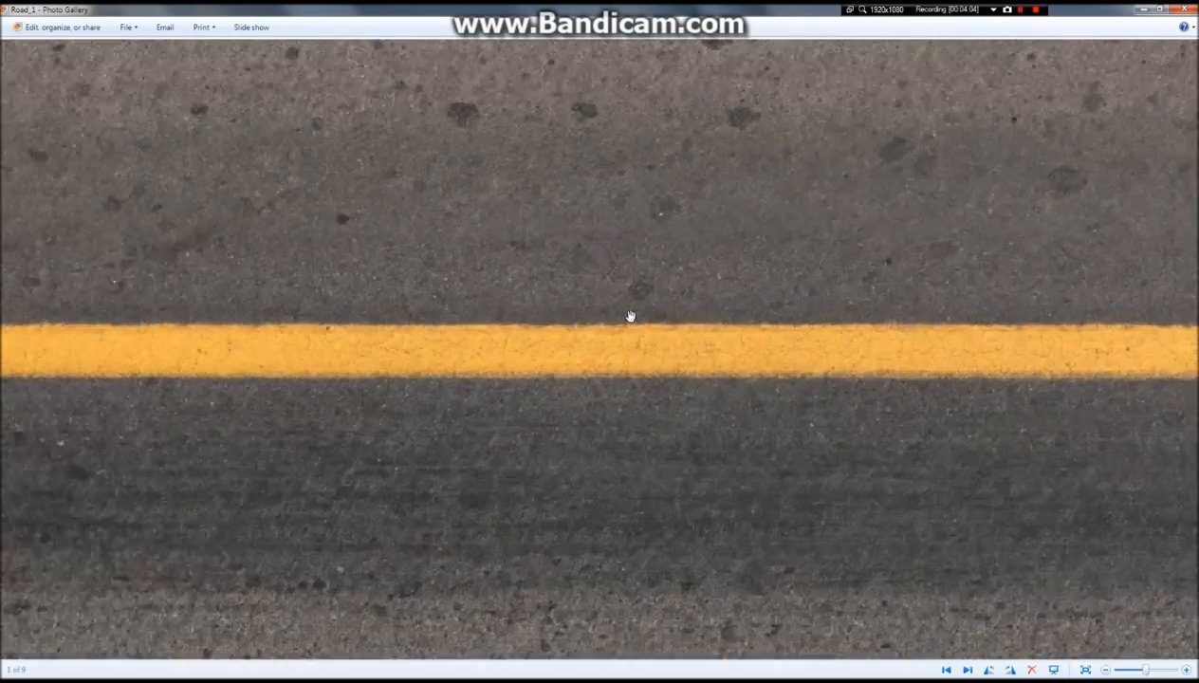
scroll(630, 316, down, 5)
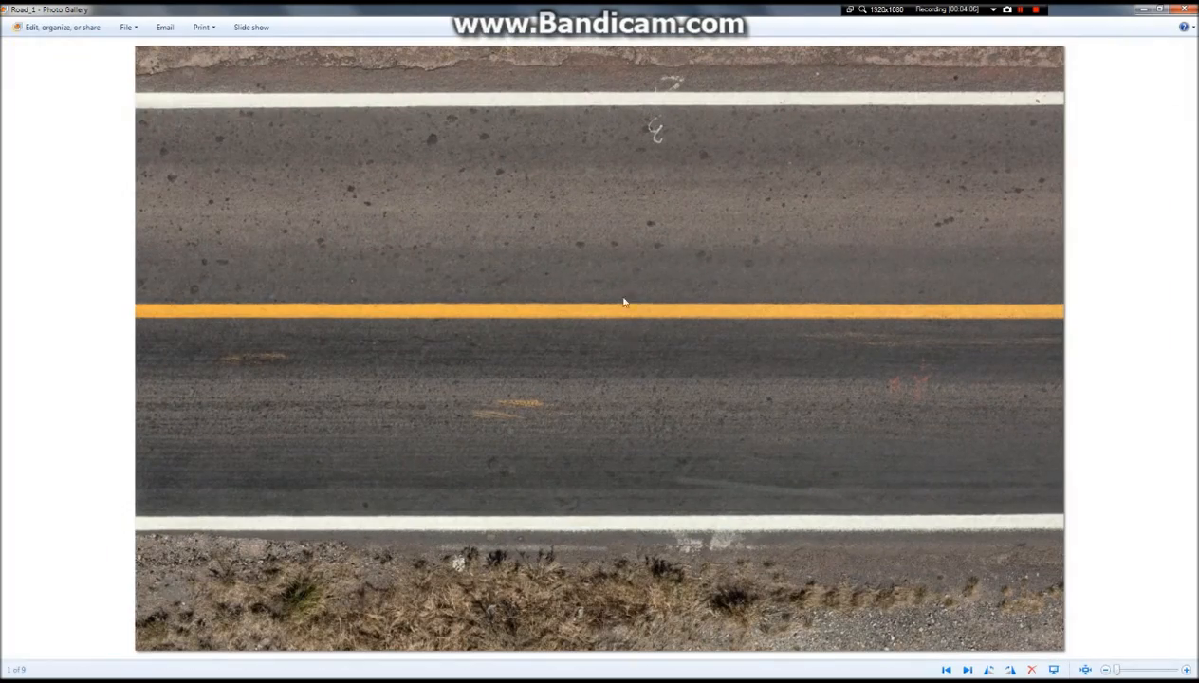
scroll(626, 334, up, 5)
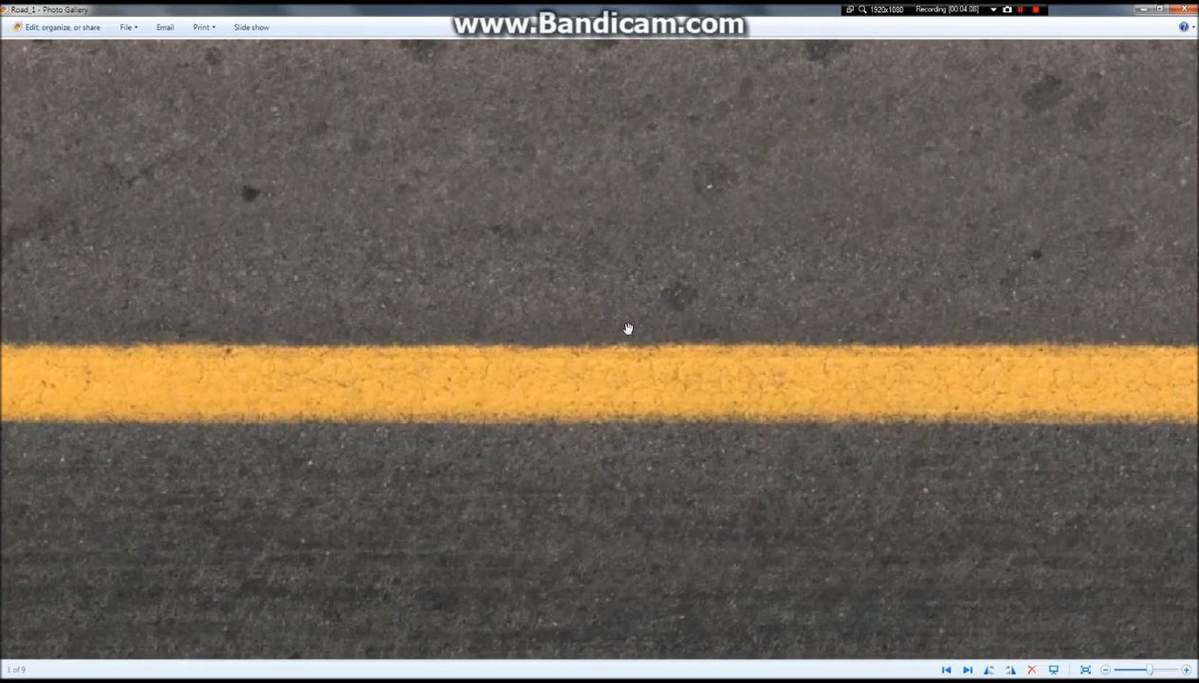
scroll(626, 331, down, 3)
scroll(626, 332, down, 3)
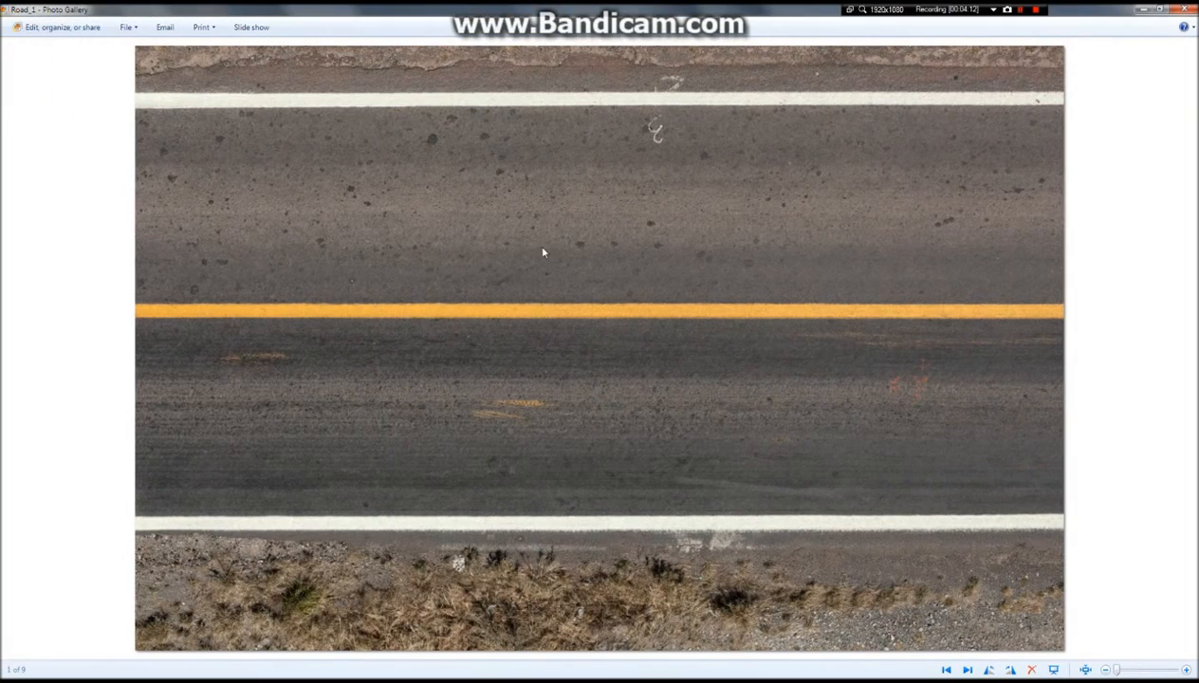
scroll(622, 253, up, 1)
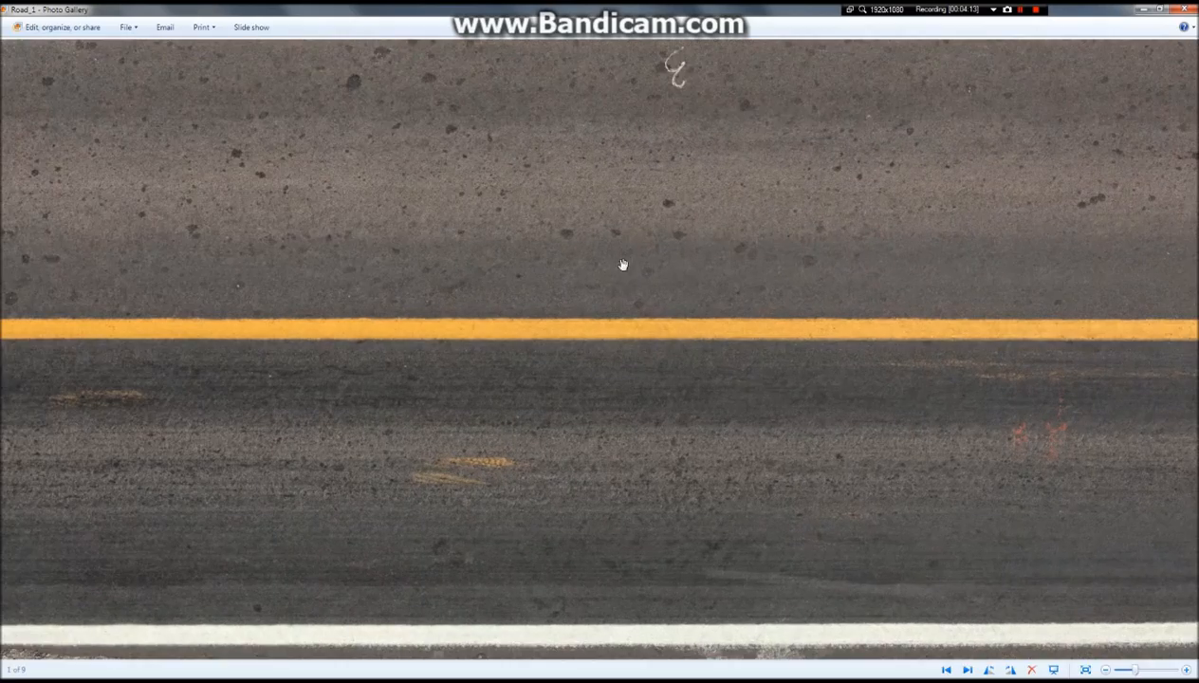
scroll(619, 280, up, 1)
scroll(612, 303, down, 2)
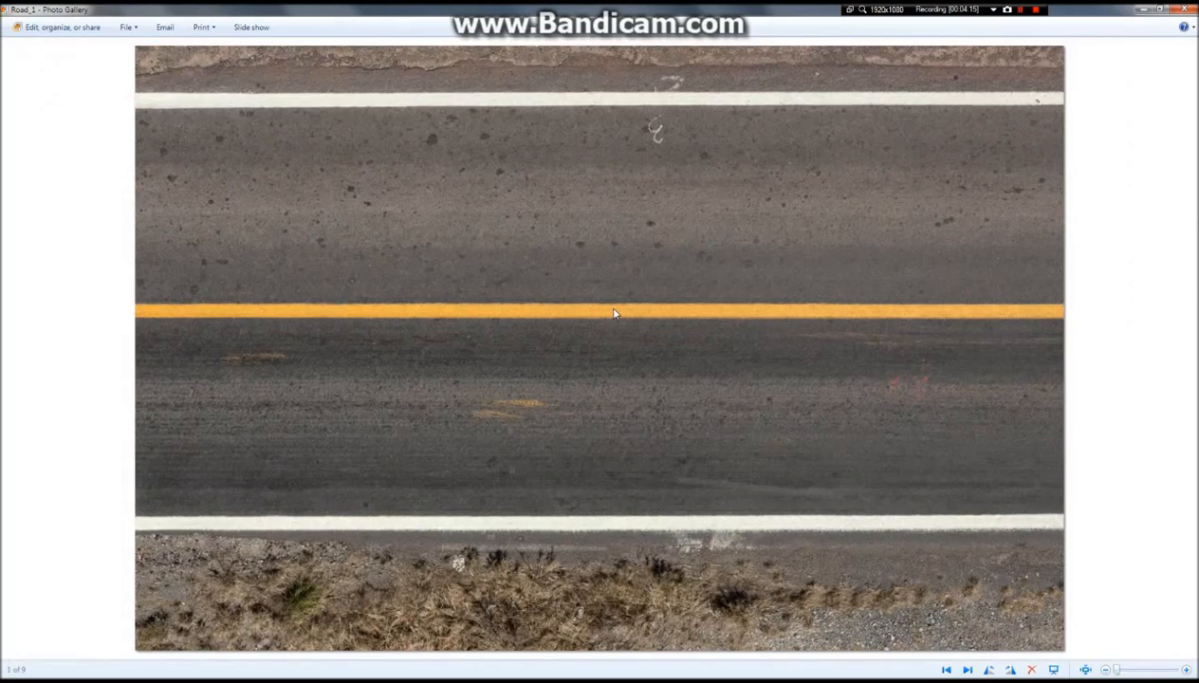
scroll(613, 314, up, 1)
Switch to the browser and glance at the AsphaltCloseups0121 texture page on cgtextures.com
mouse_move(379, 7)
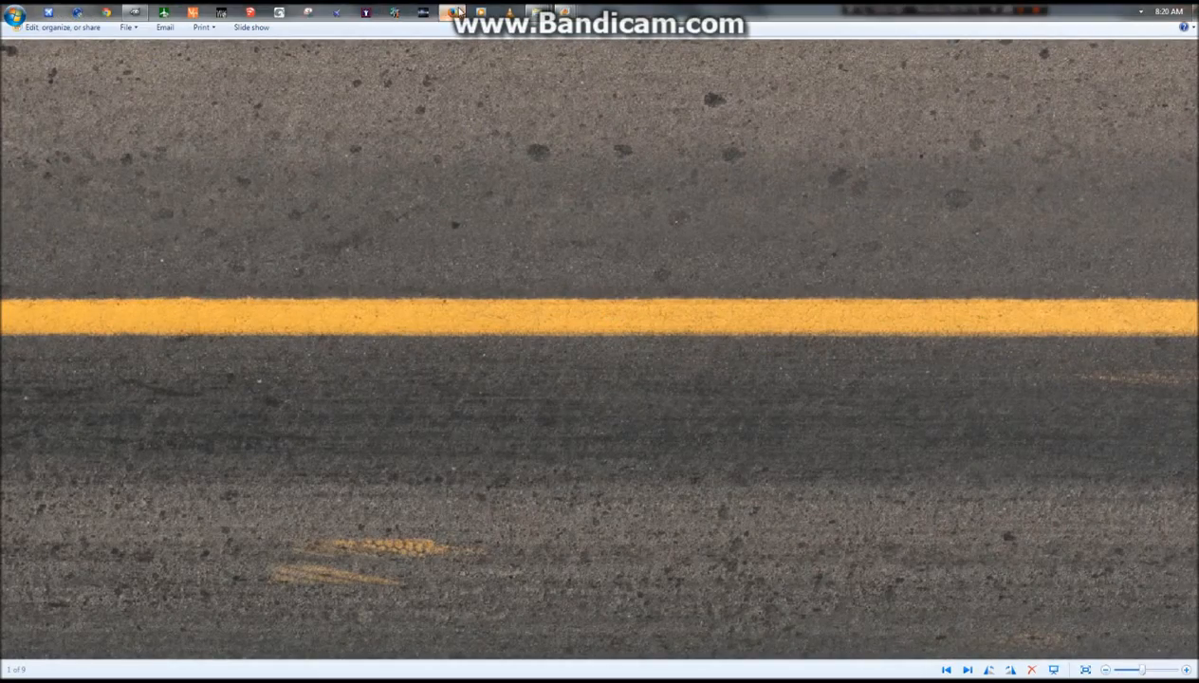
click(266, 112)
mouse_move(562, 7)
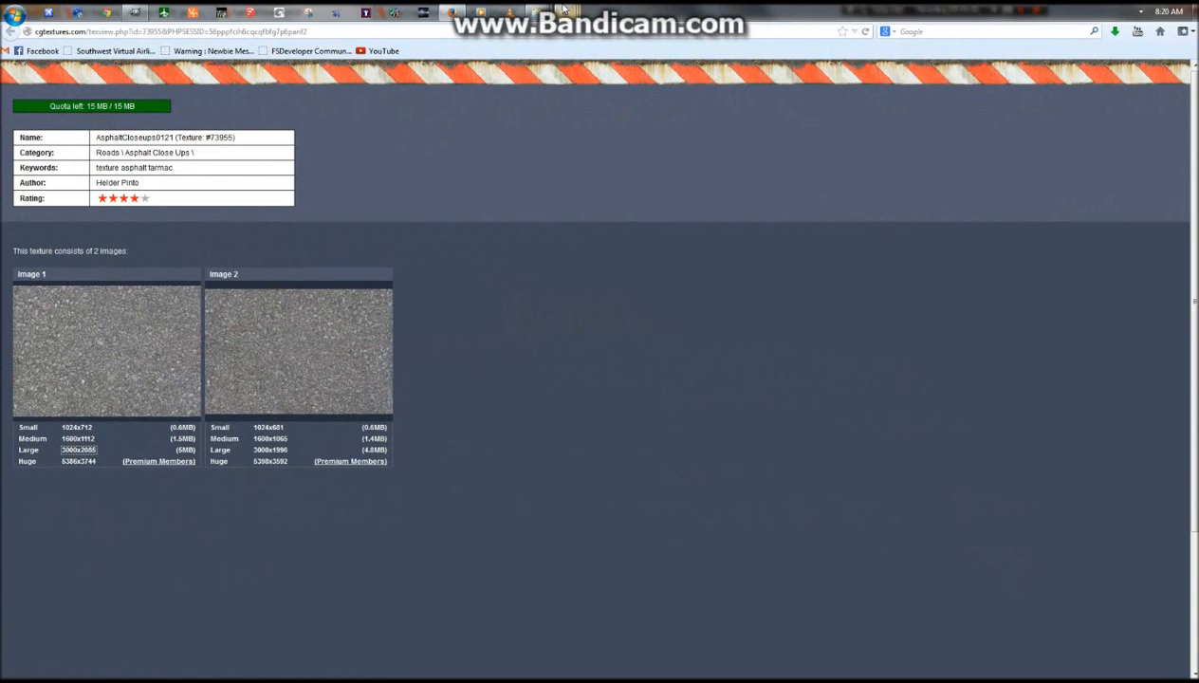
Switch back to GIMP and open Road_1.jpg from the cg textures folder in Pictures
click(144, 8)
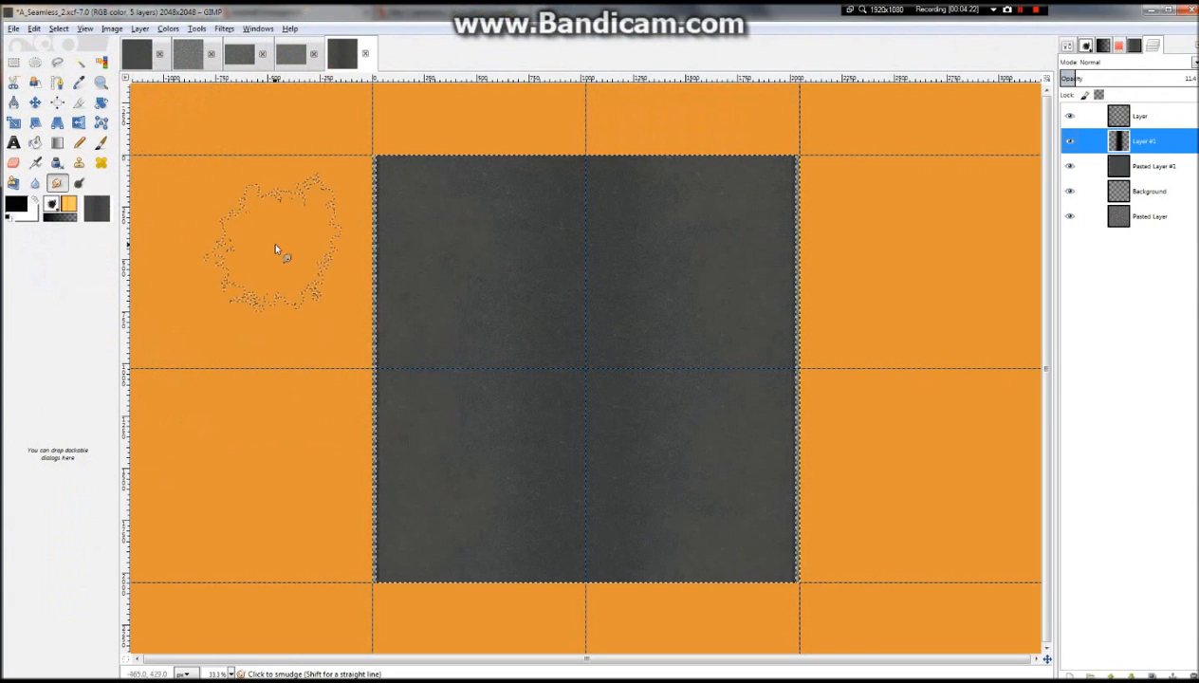
click(10, 28)
click(35, 70)
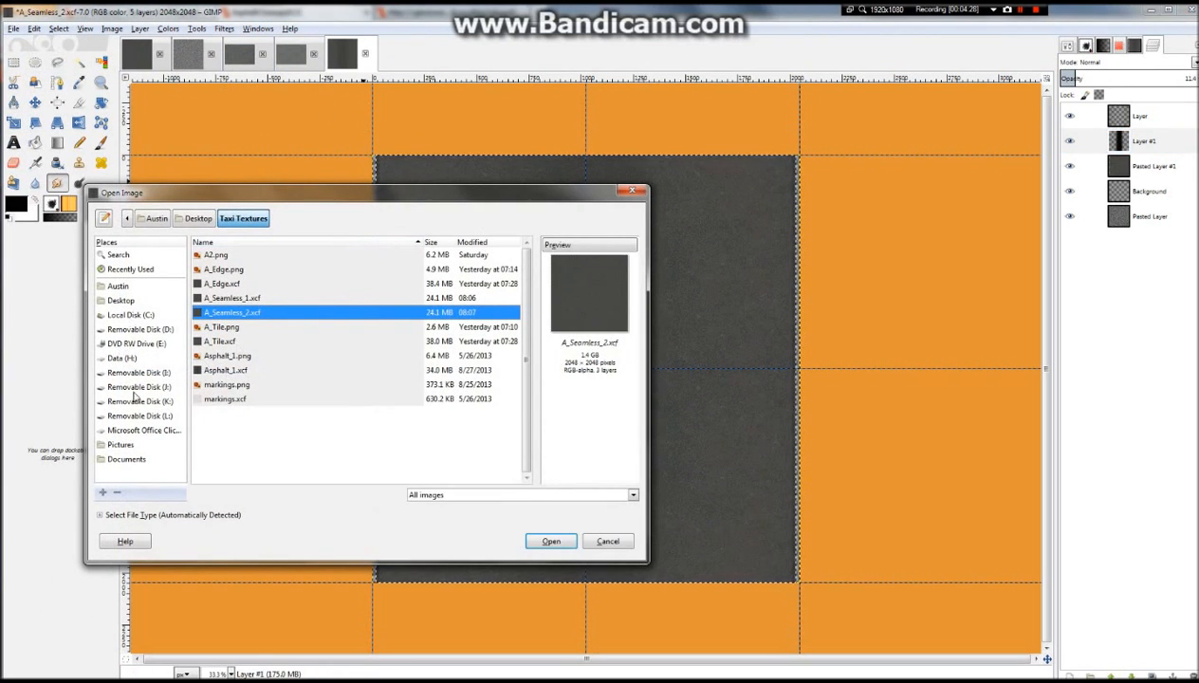
click(133, 445)
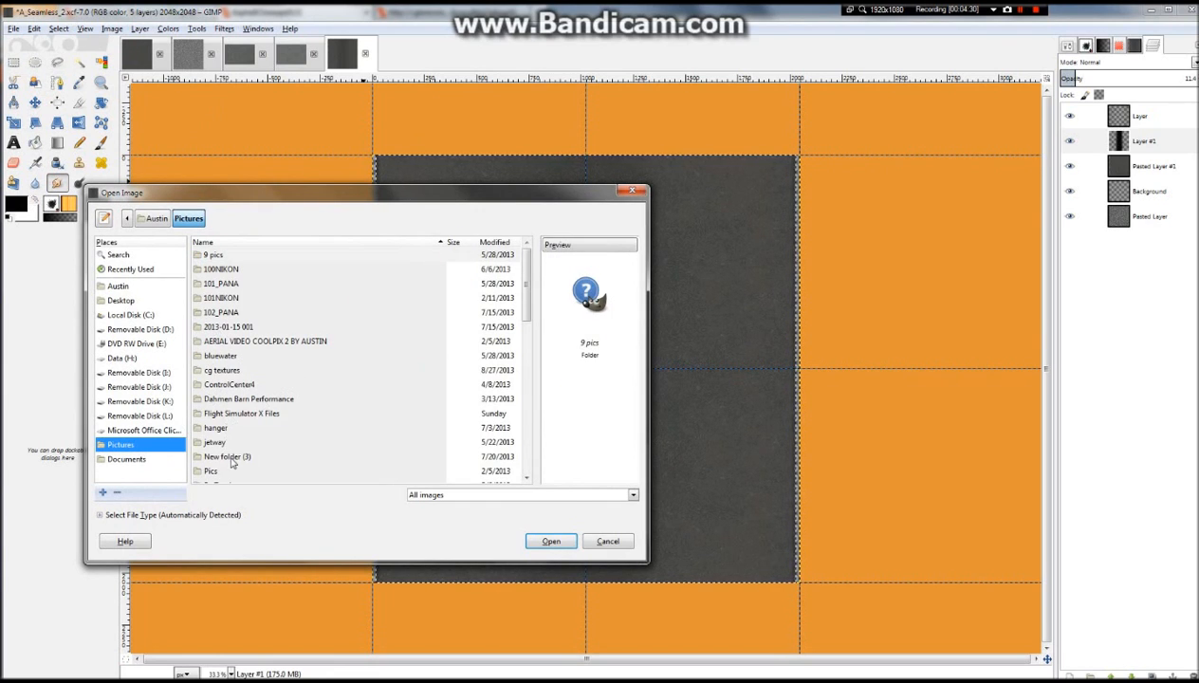
double_click(230, 369)
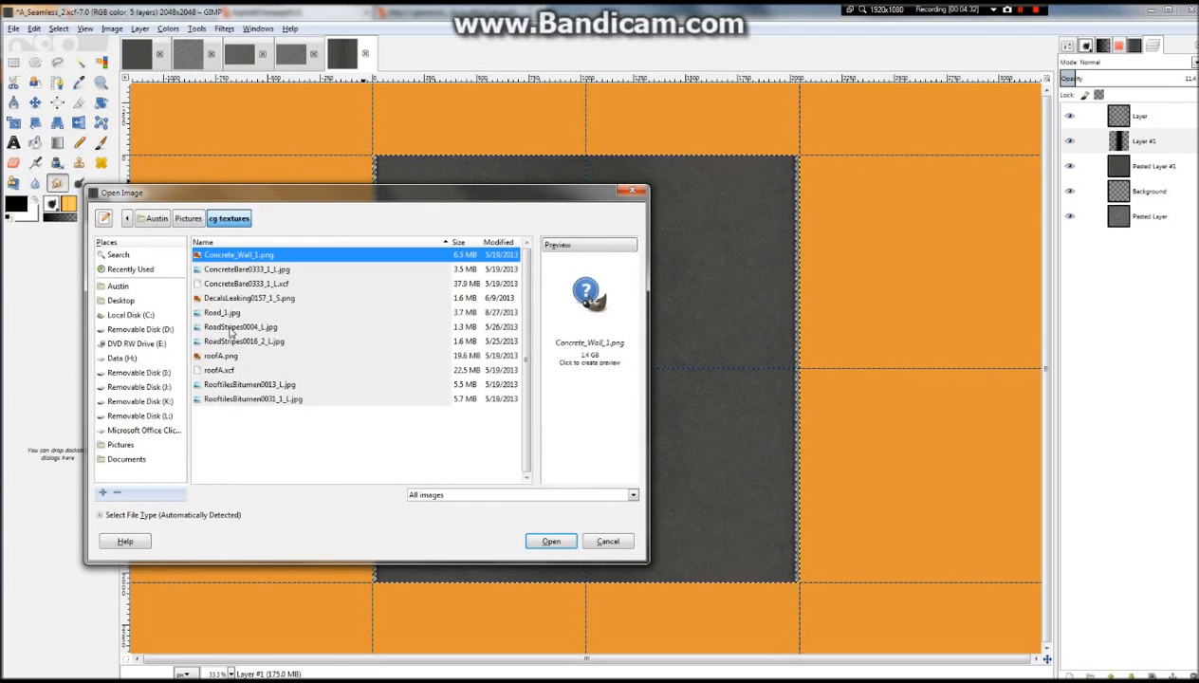
double_click(227, 314)
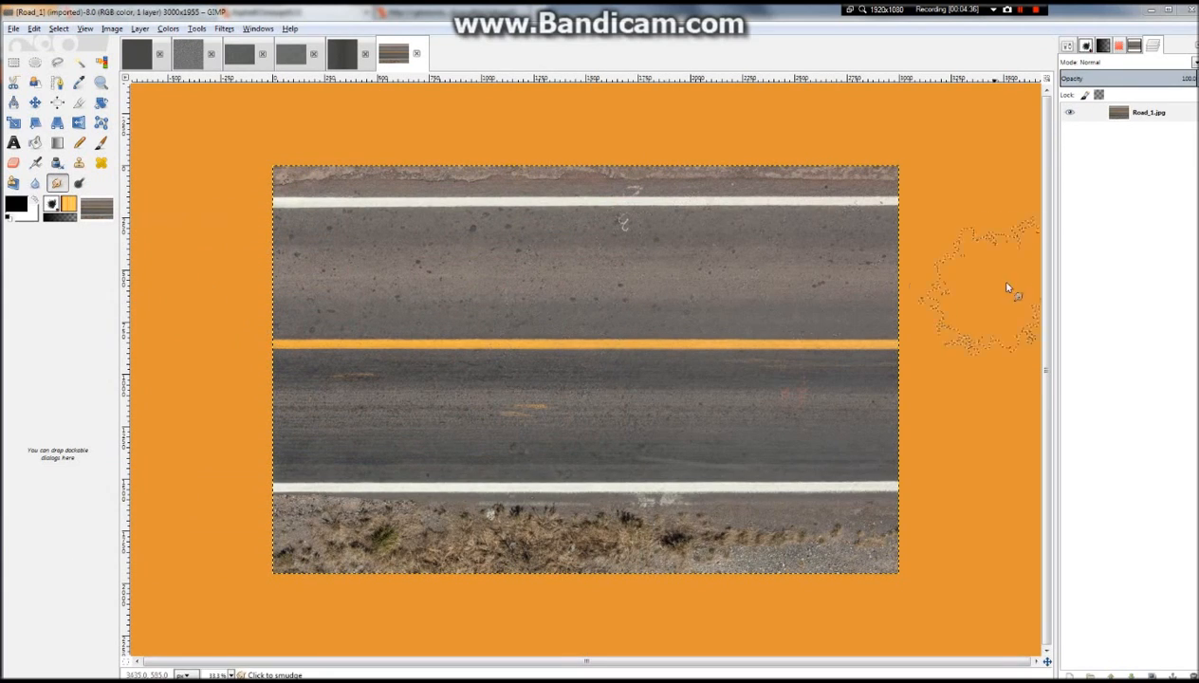
Select the yellow center line in Road_1.jpg with the Fuzzy Select tool, adding the parts missed at first
key(1)
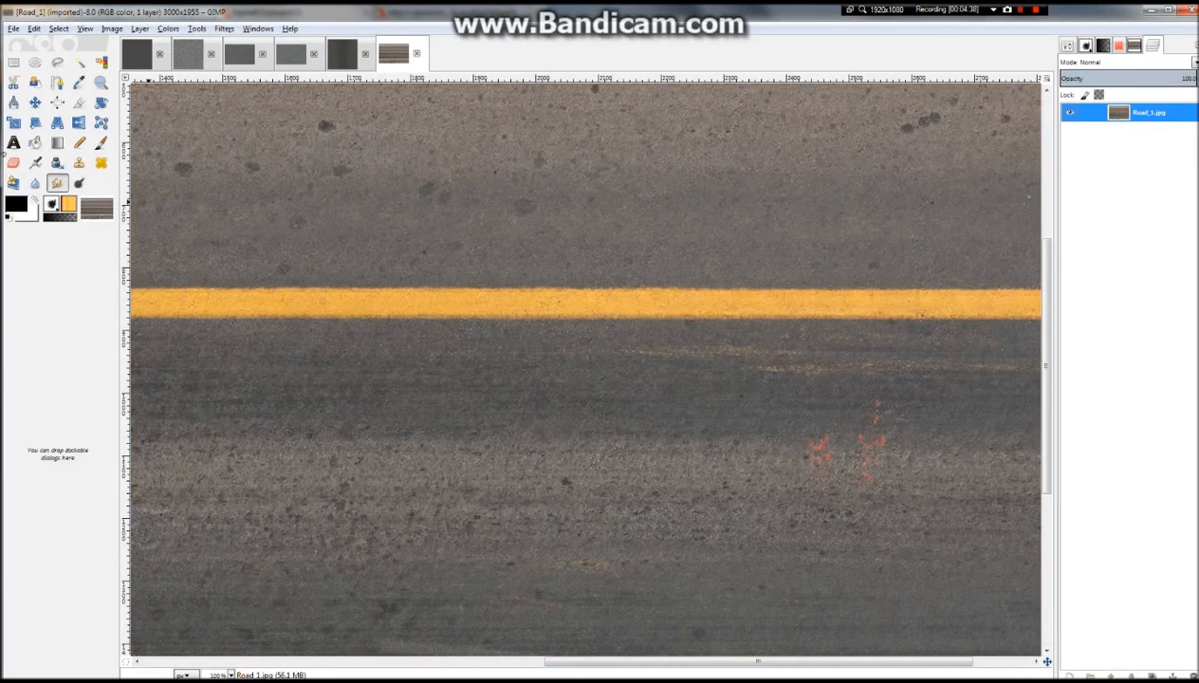
click(80, 63)
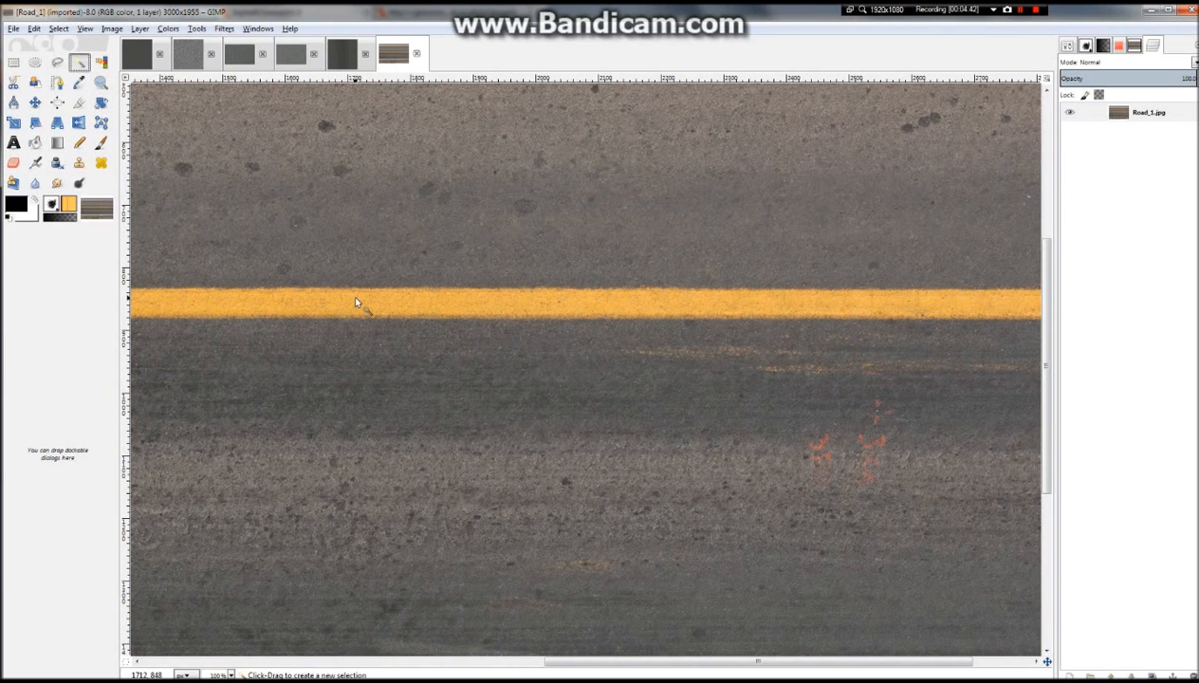
click(356, 302)
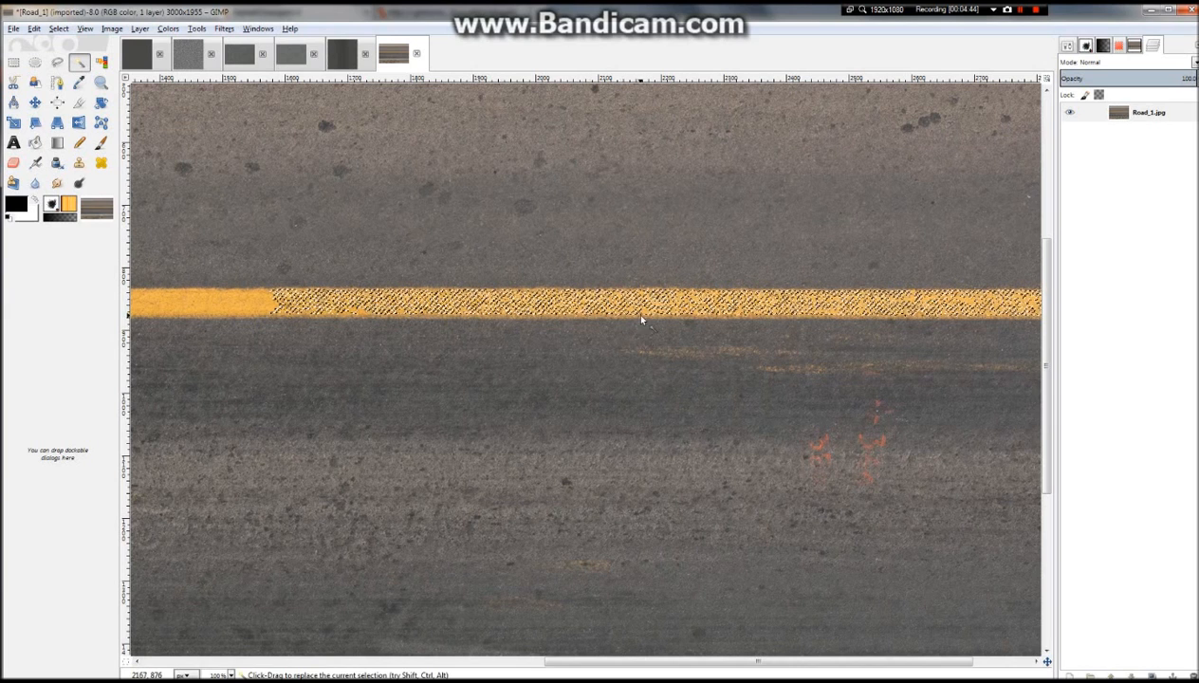
drag(614, 303, 616, 305)
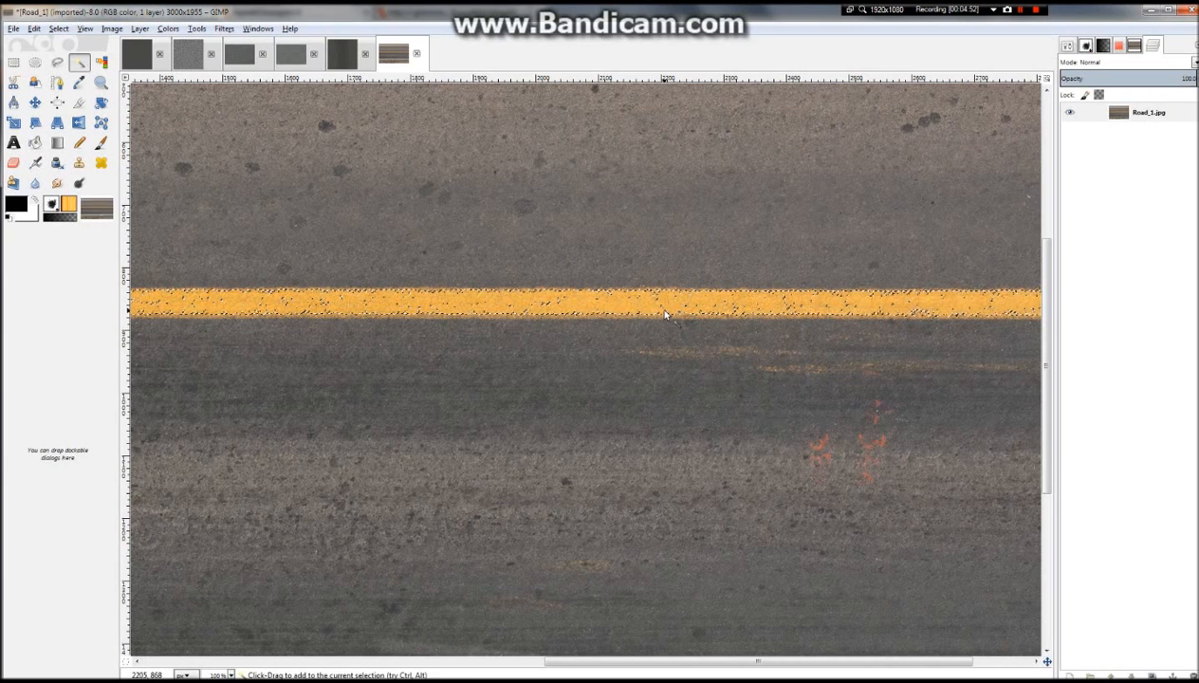
Examine how closely the fuzzy selection follows the yellow line's edges along the road at several magnifications
drag(665, 312, 561, 293)
ctrl+scroll(561, 293, down, 2)
scroll(962, 298, up, 2)
ctrl+scroll(961, 298, up, 1)
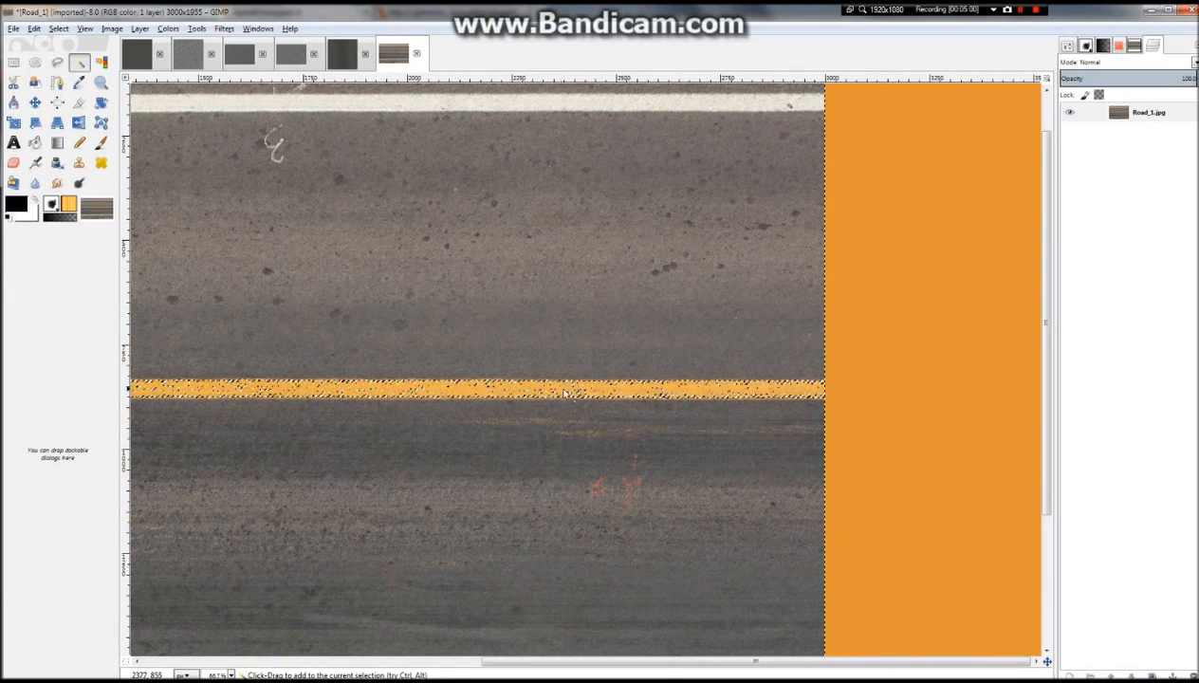
scroll(417, 386, up, 5)
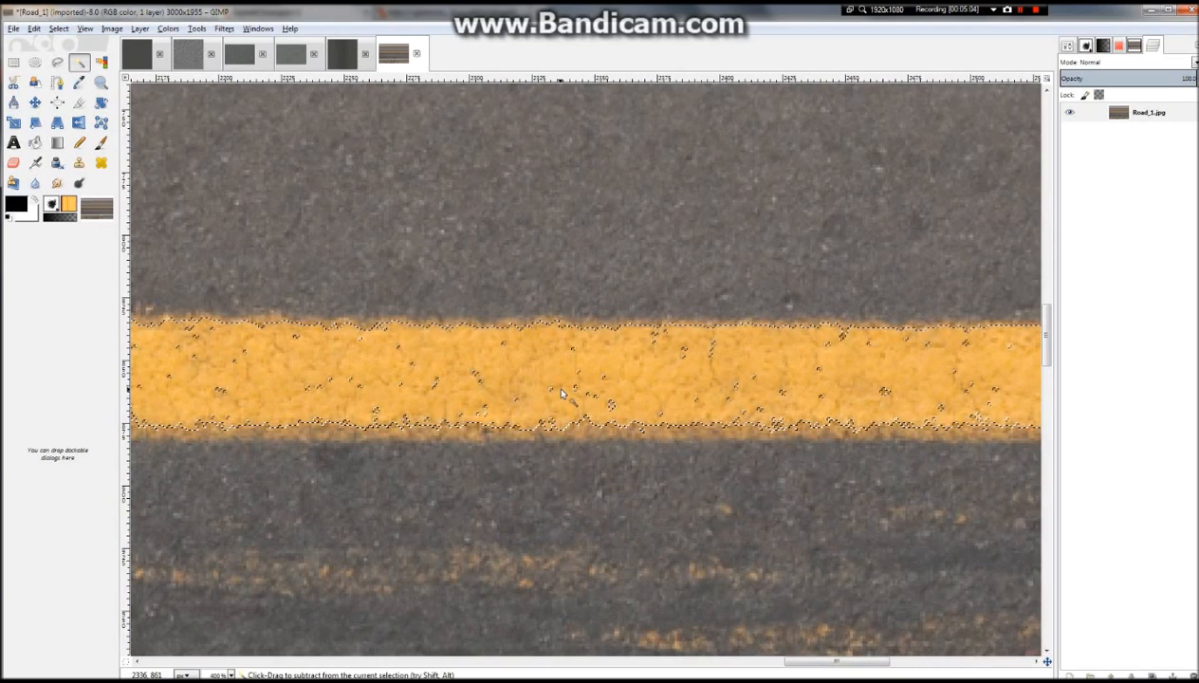
scroll(560, 389, down, 10)
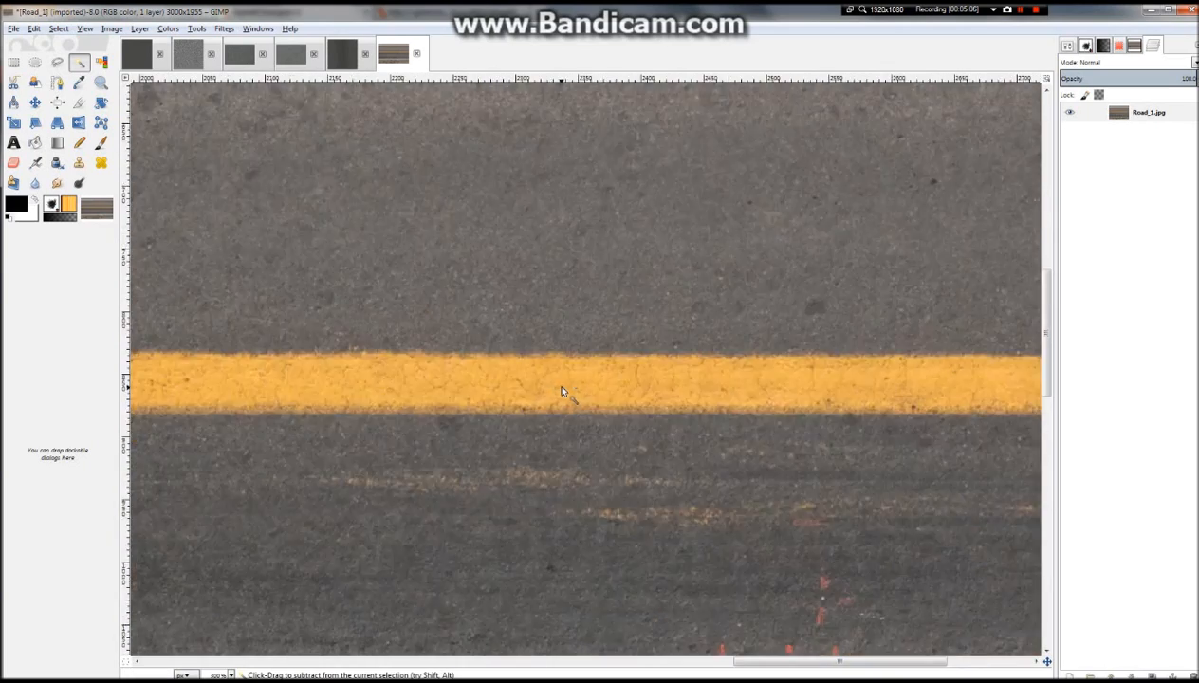
scroll(427, 368, up, 2)
scroll(421, 365, up, 12)
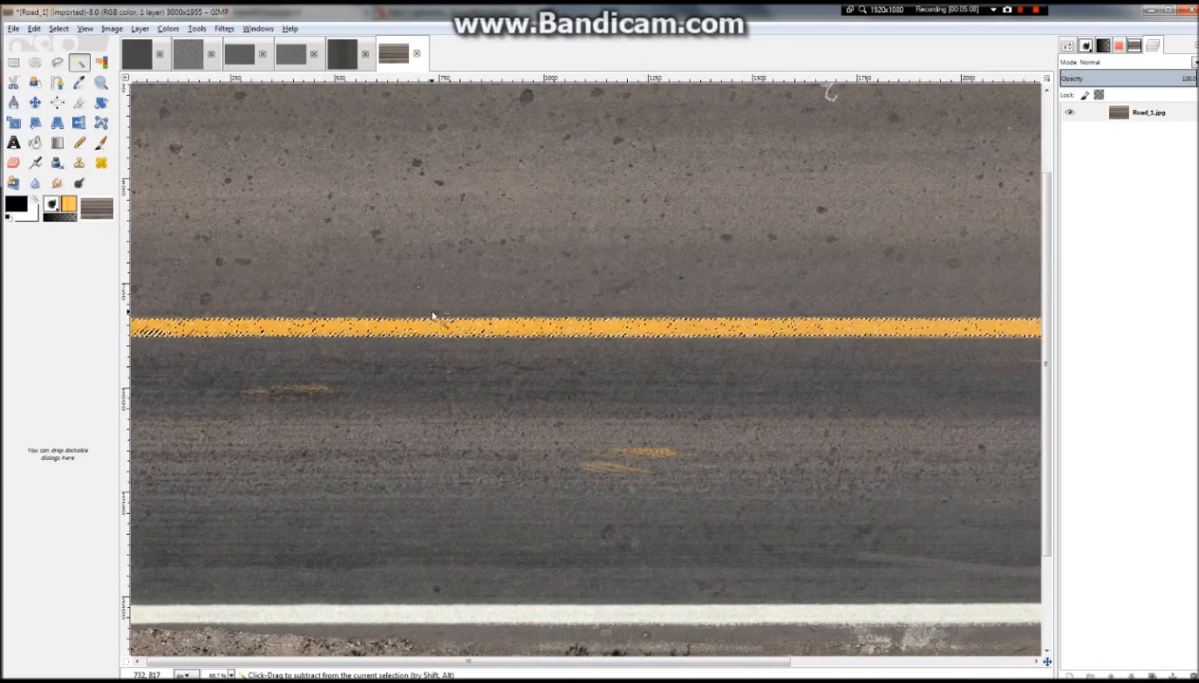
scroll(500, 358, down, 10)
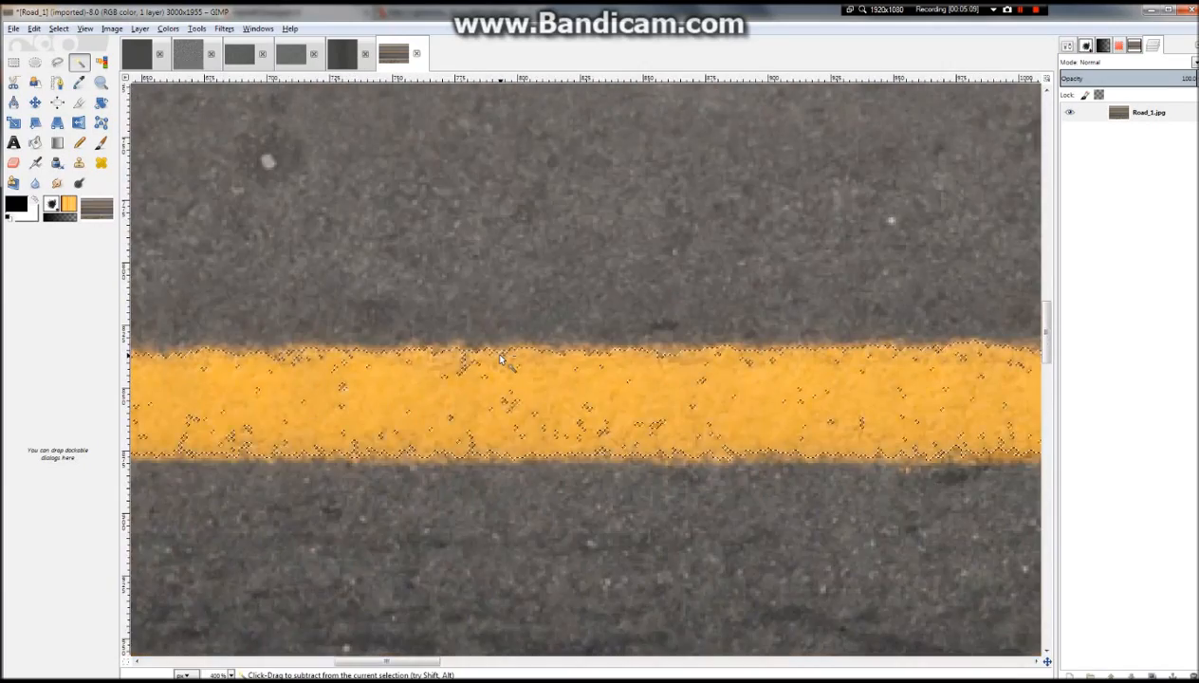
scroll(472, 351, up, 5)
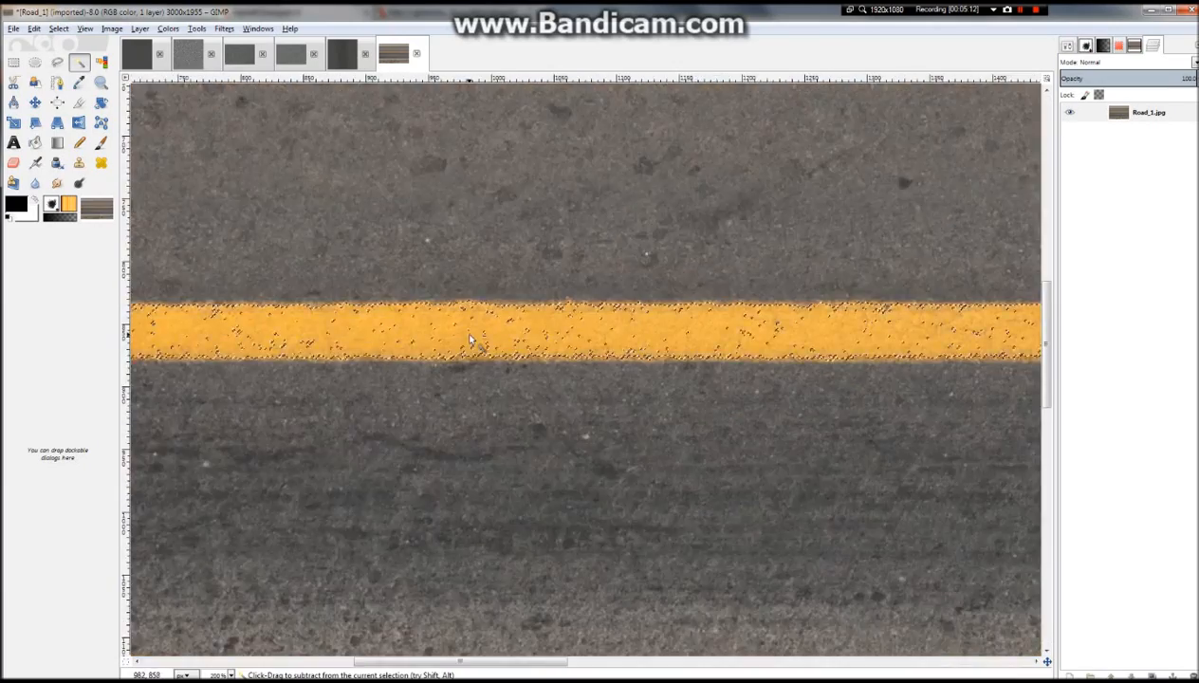
Try selecting the yellow line with the Select by Color tool, adding further paint shades to the selection
click(101, 63)
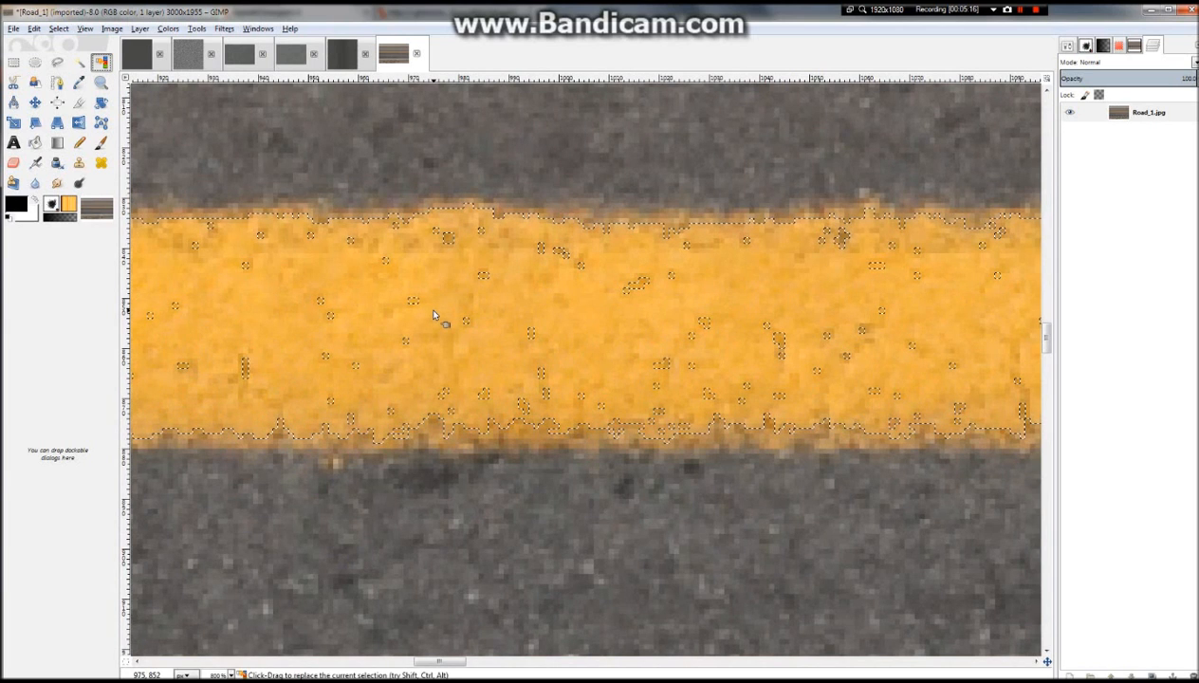
scroll(434, 317, down, 1)
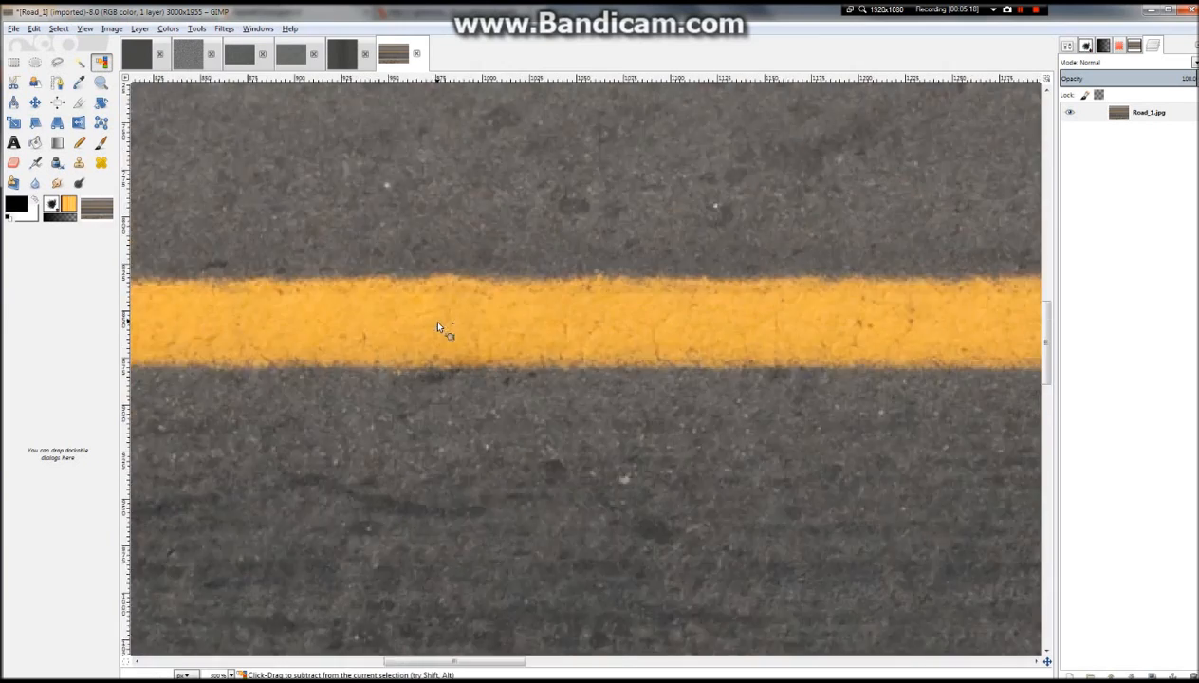
shift+click(435, 318)
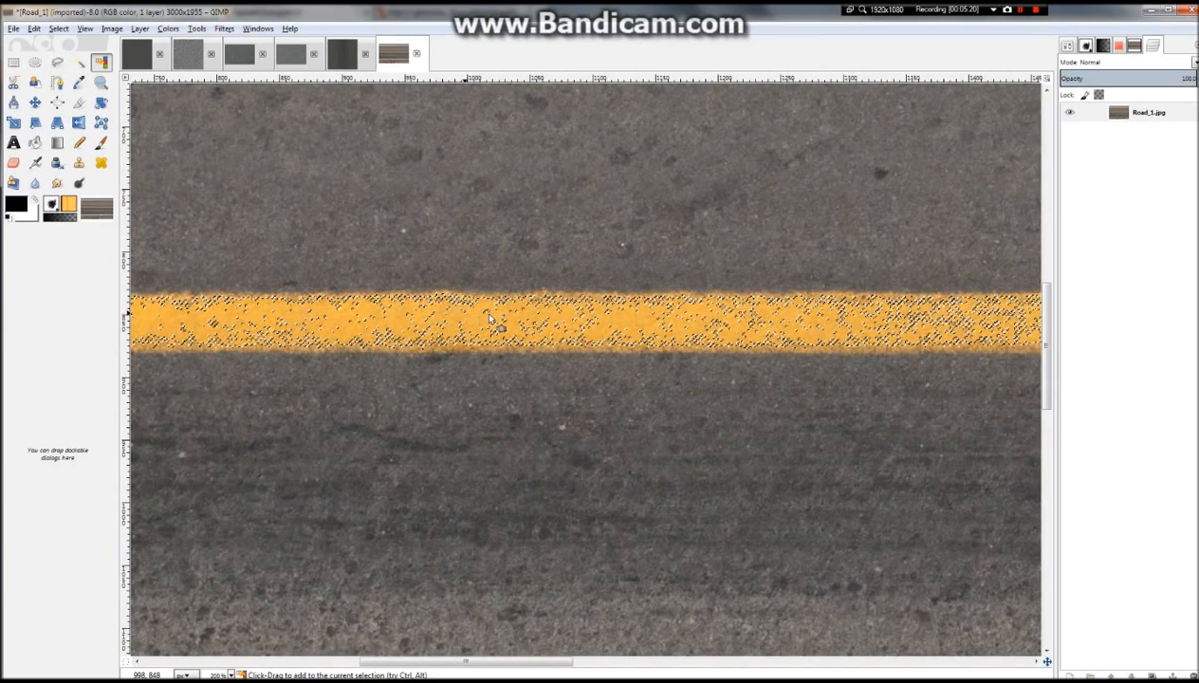
shift+click(539, 291)
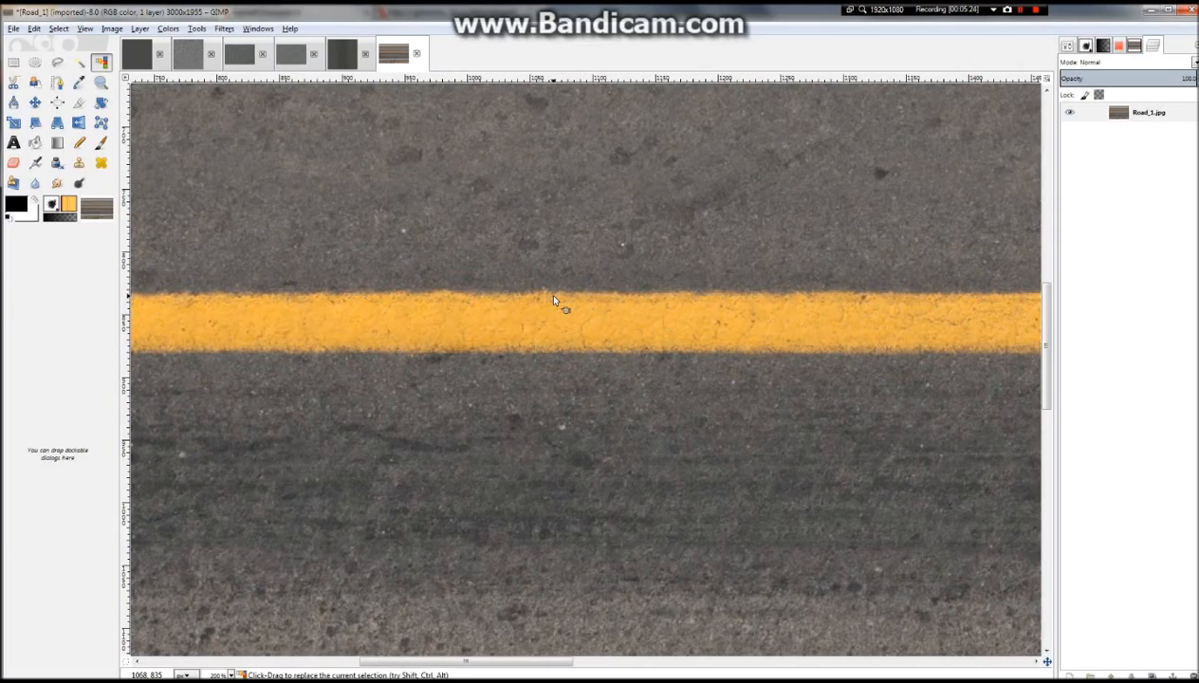
scroll(556, 322, down, 4)
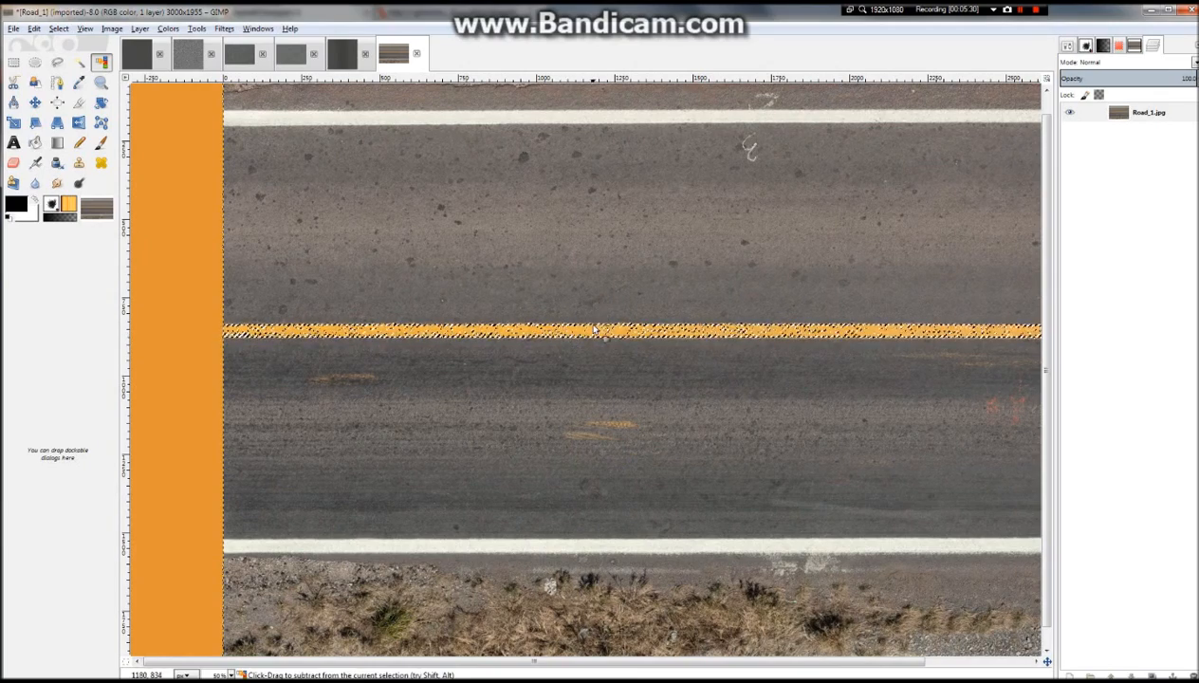
scroll(588, 334, up, 2)
scroll(588, 328, up, 3)
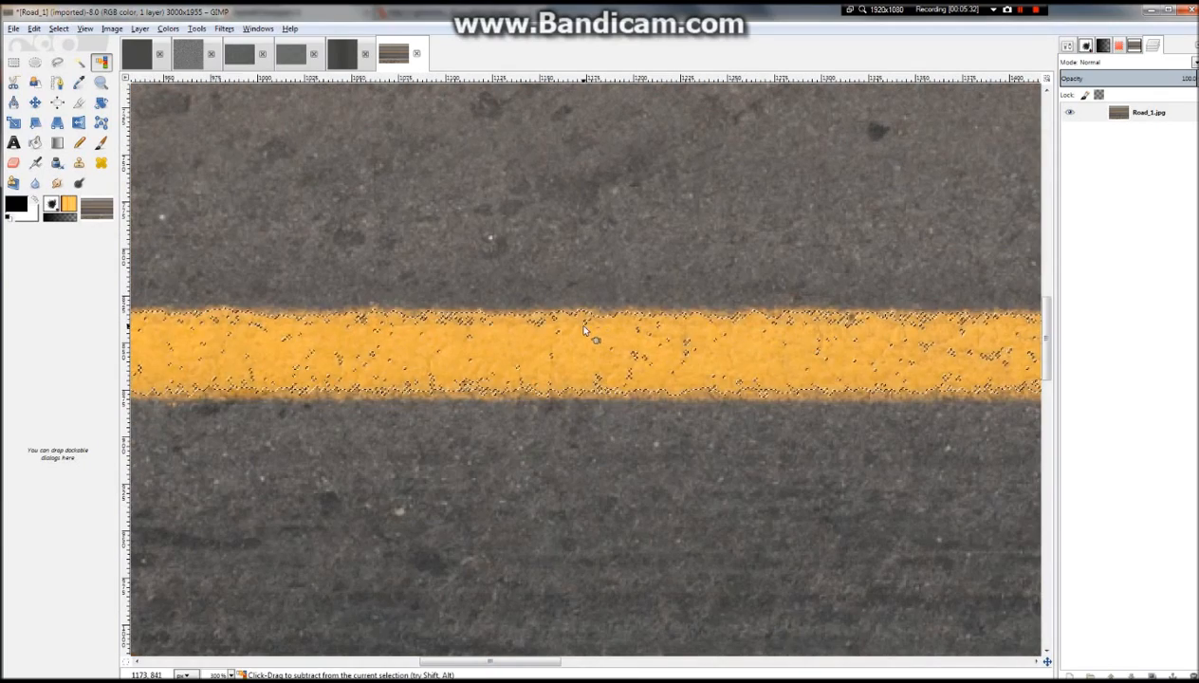
scroll(584, 332, up, 3)
scroll(584, 331, down, 1)
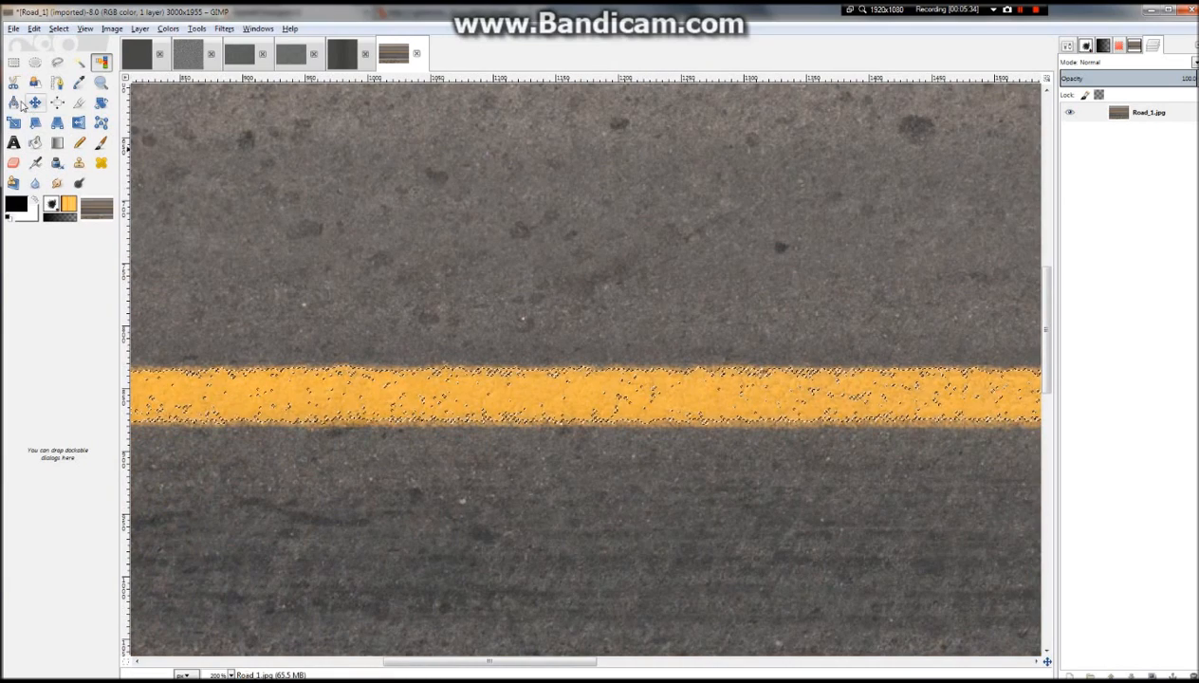
Select a straight stretch of the yellow line about 830 px long with the Rectangle Select tool and copy it
click(14, 61)
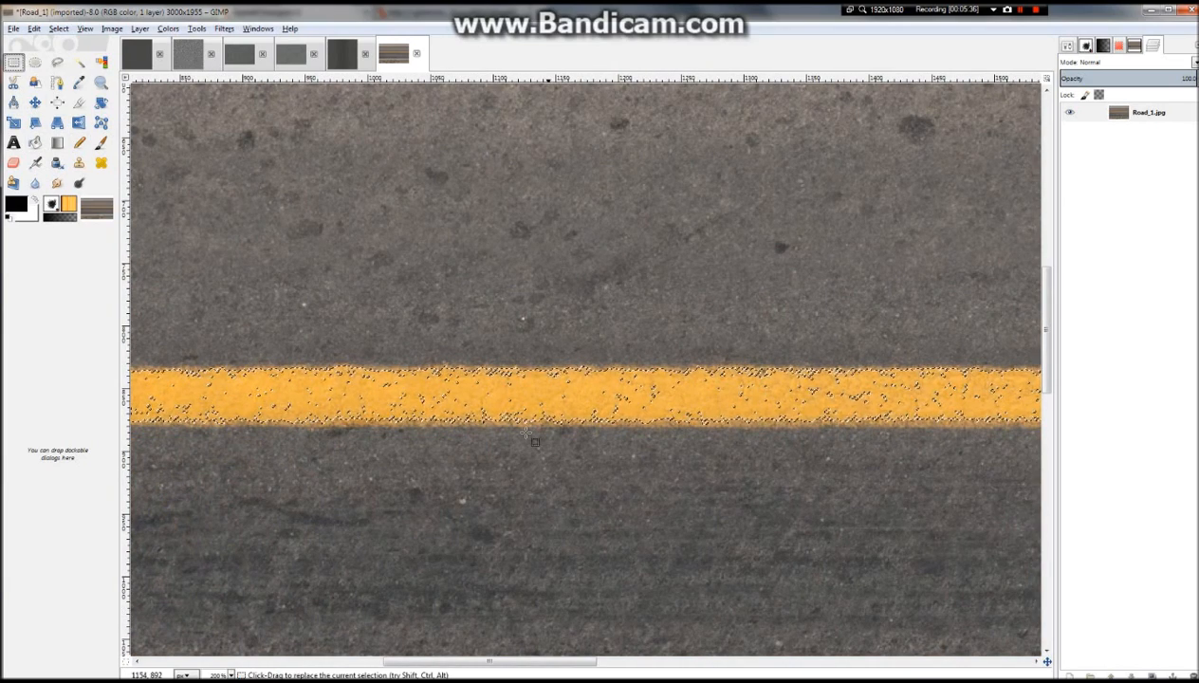
drag(131, 368, 1001, 427)
ctrl+scroll(635, 397, up, 2)
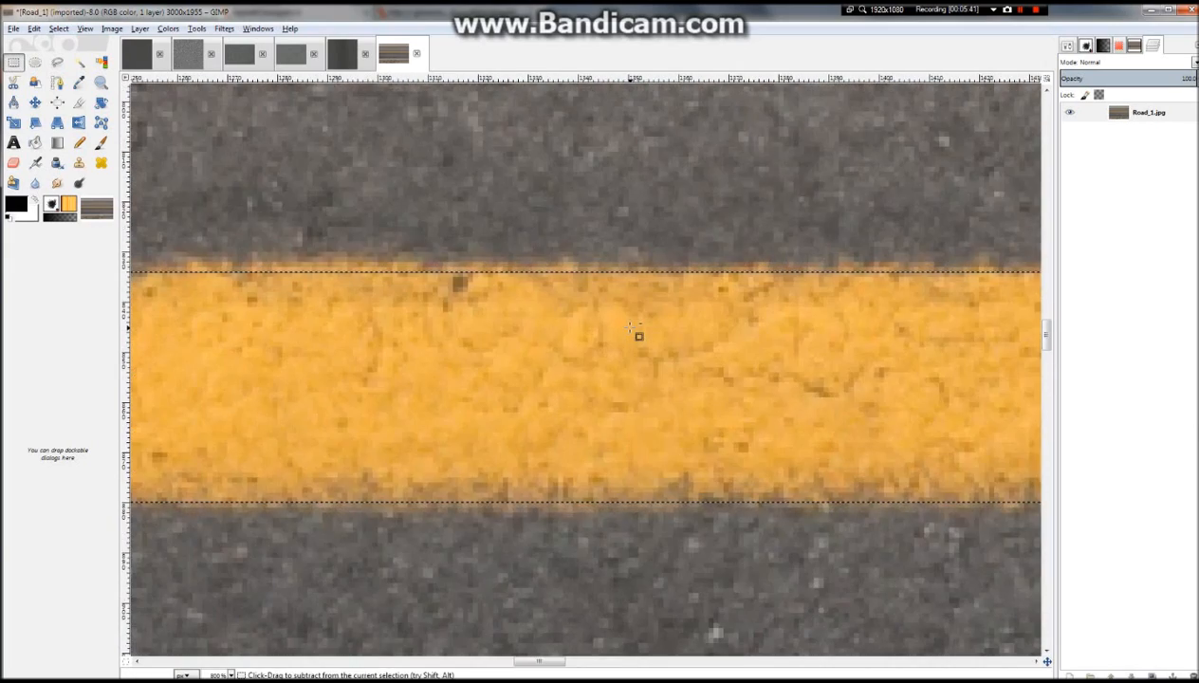
ctrl+scroll(640, 336, down, 4)
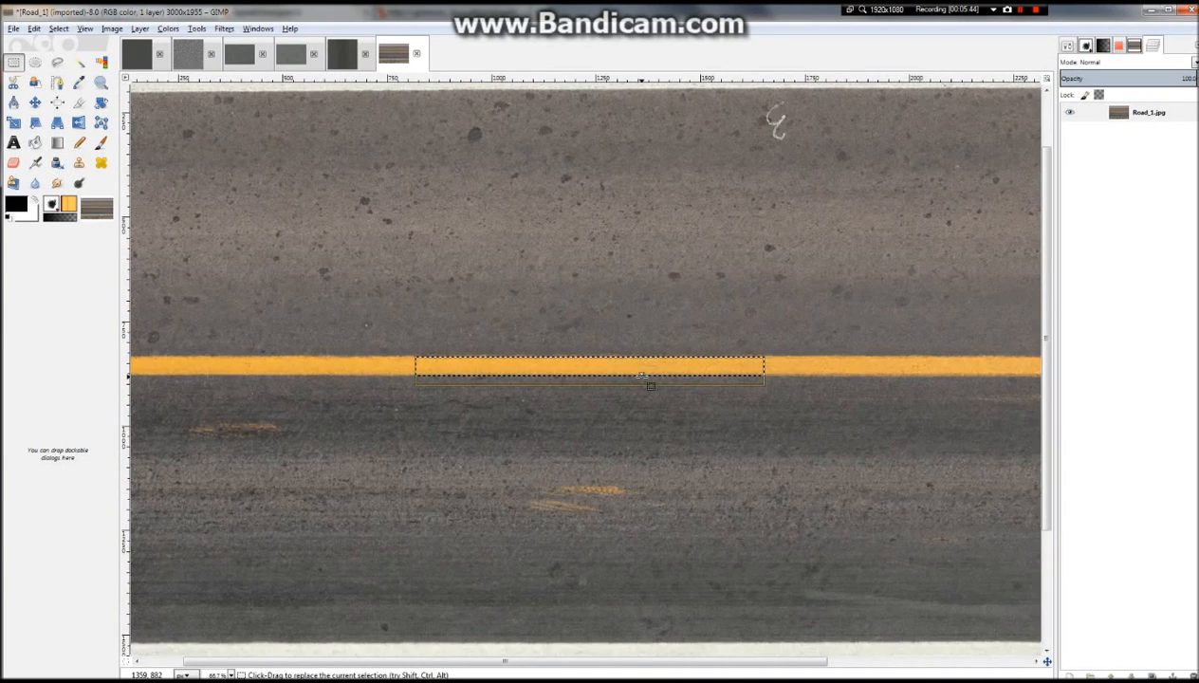
key(ctrl+c)
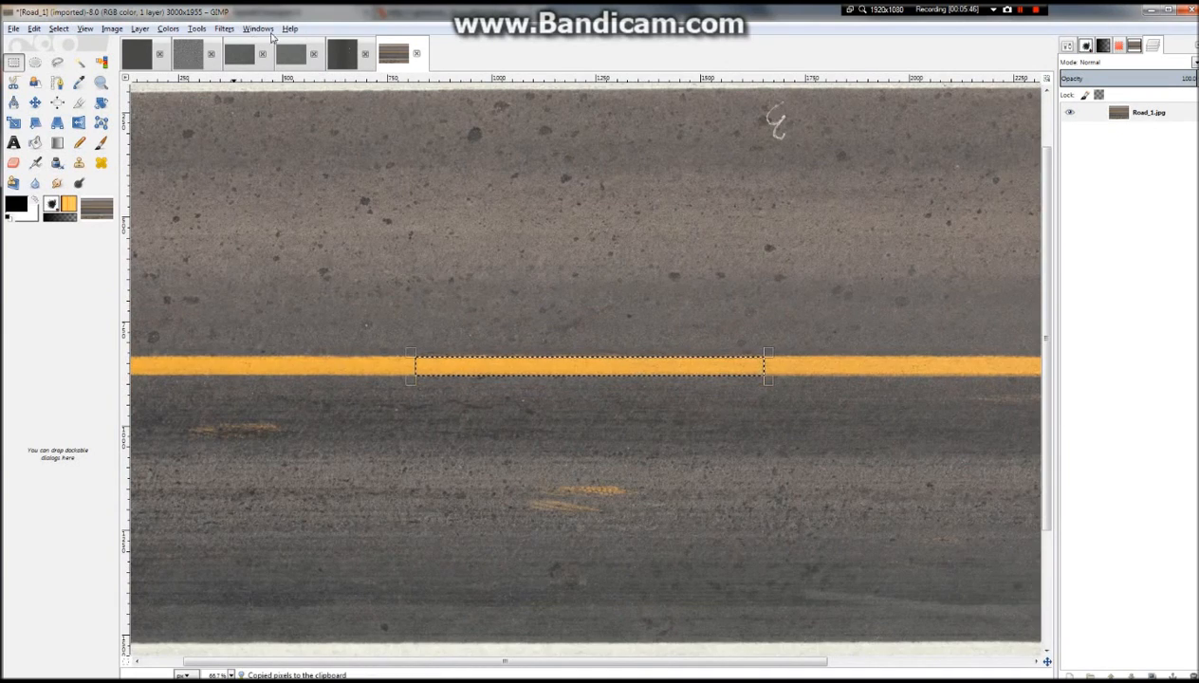
In A_Seamless_2.xcf, add a transparent 2048 x 2048 px layer above the top layer and paste the copied yellow line
click(342, 54)
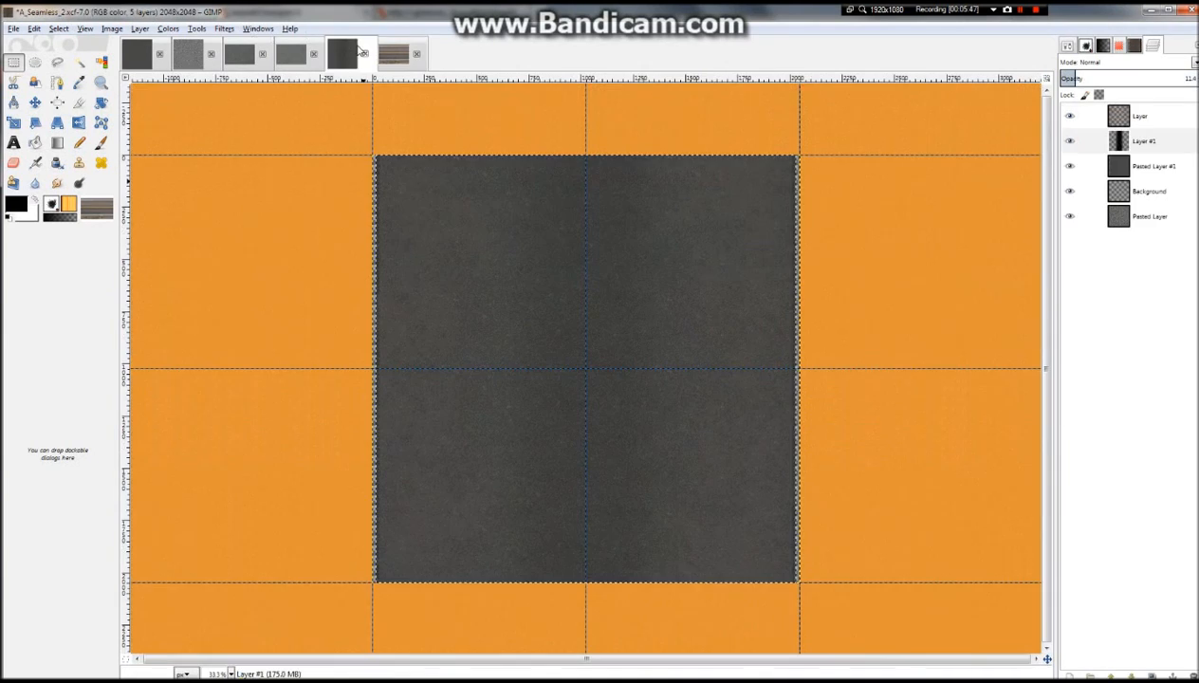
right_click(1162, 125)
click(1081, 151)
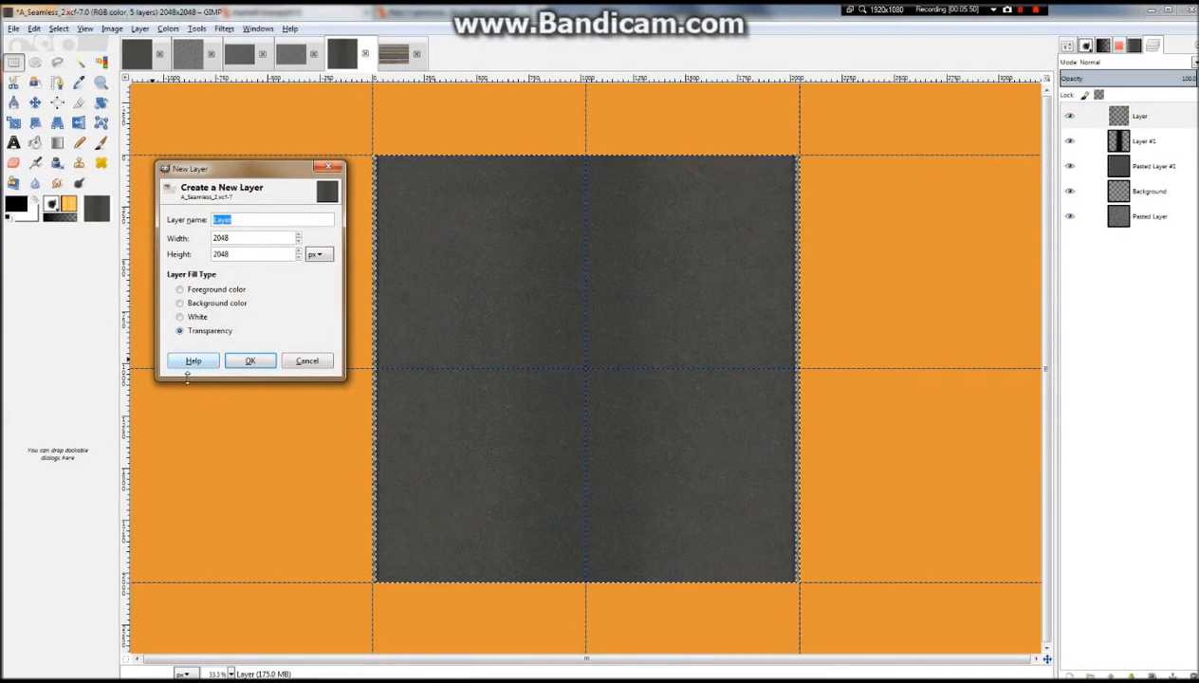
click(247, 359)
key(ctrl+v)
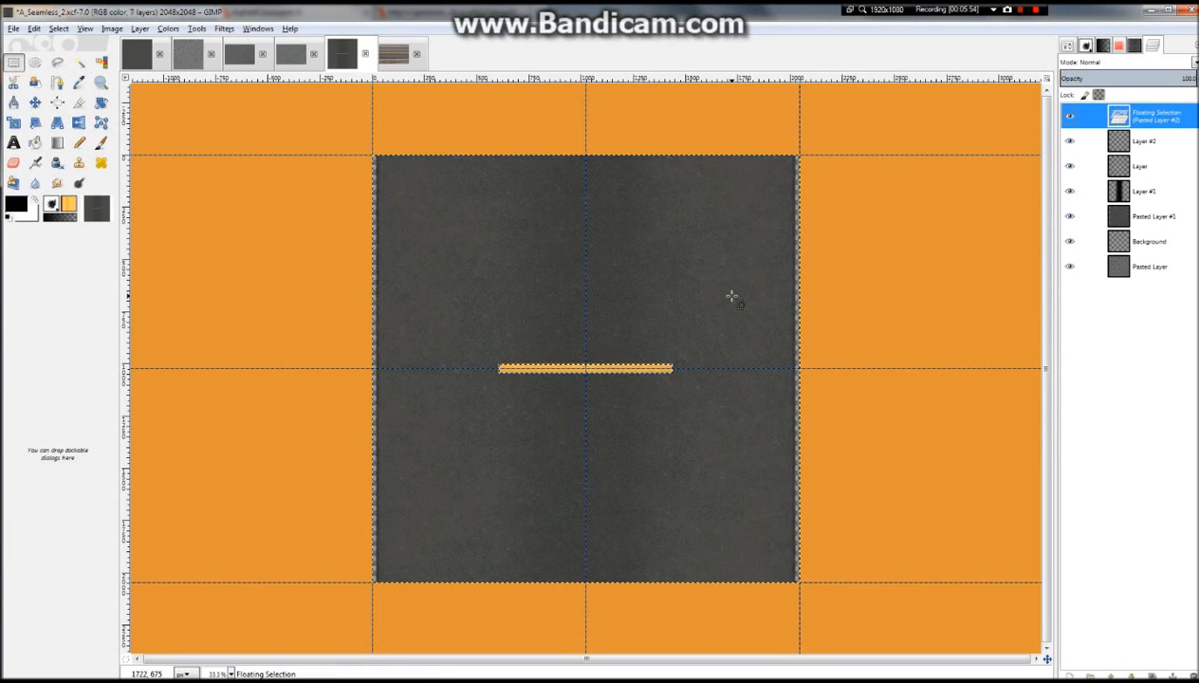
key(1)
scroll(595, 382, down, 3)
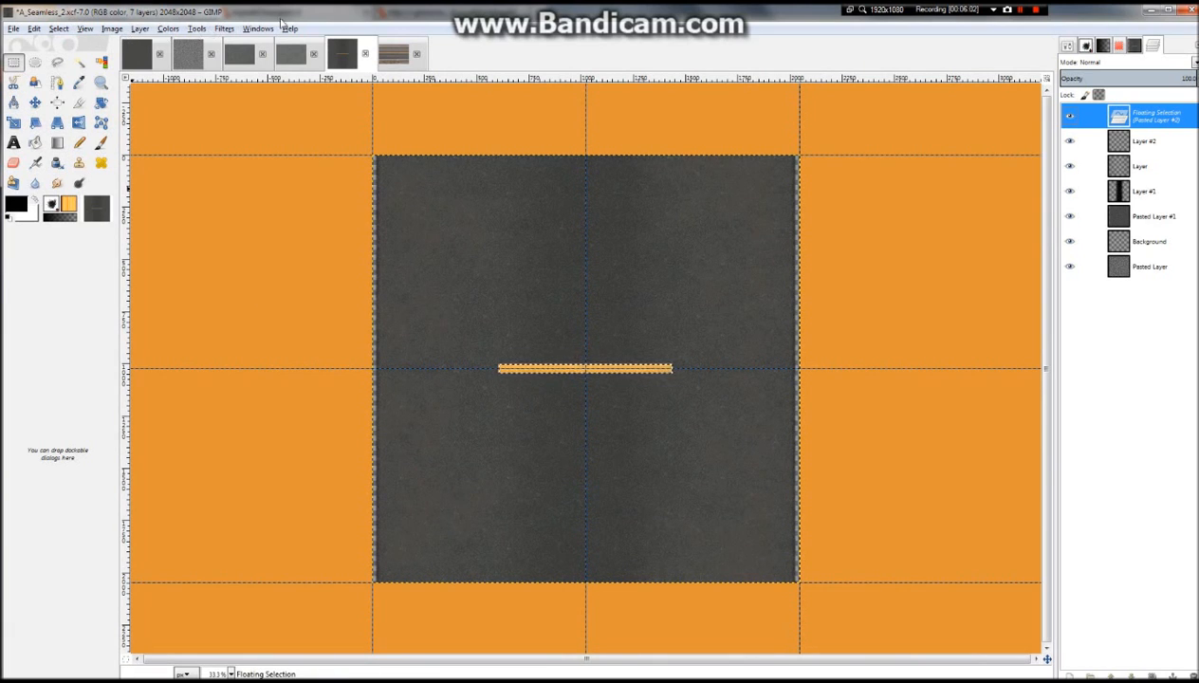
Rotate the pasted yellow line 90° clockwise and turn the floating selection into its own layer
click(140, 29)
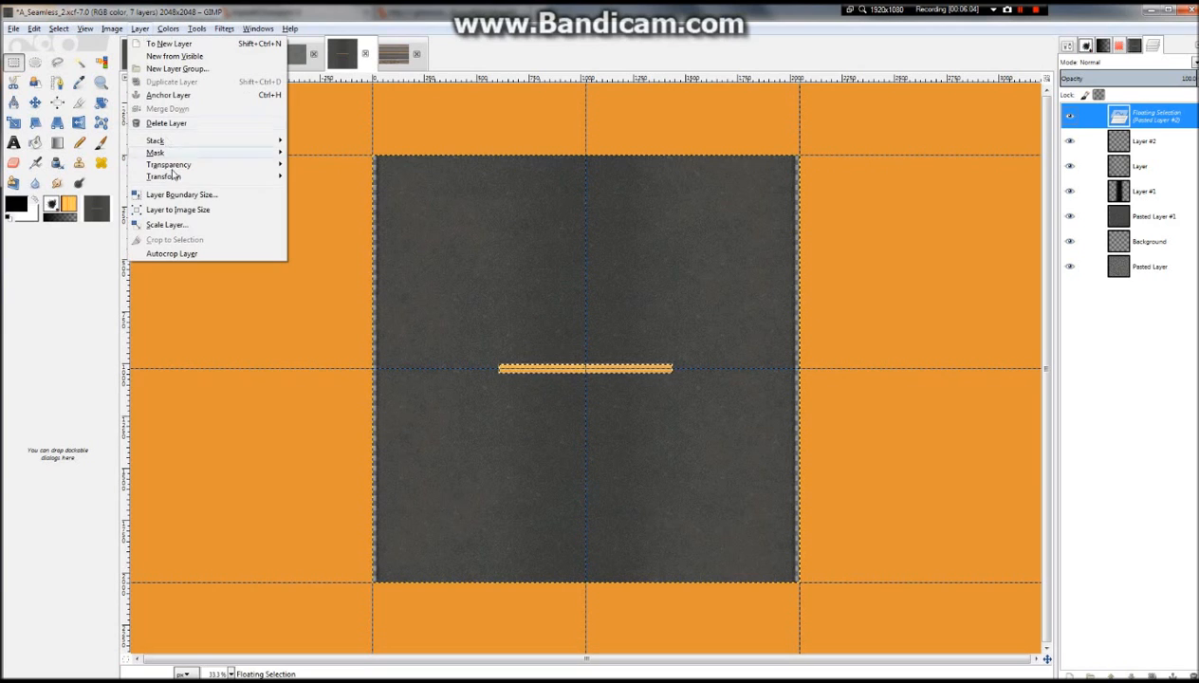
mouse_move(194, 177)
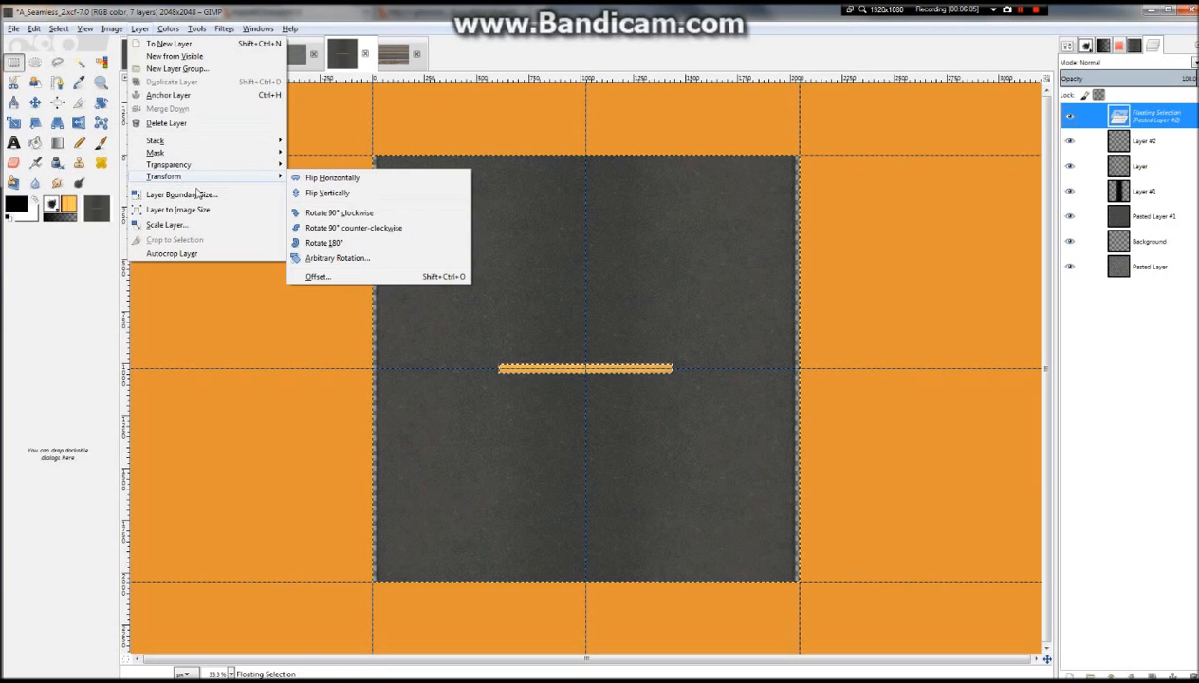
click(393, 212)
key(2)
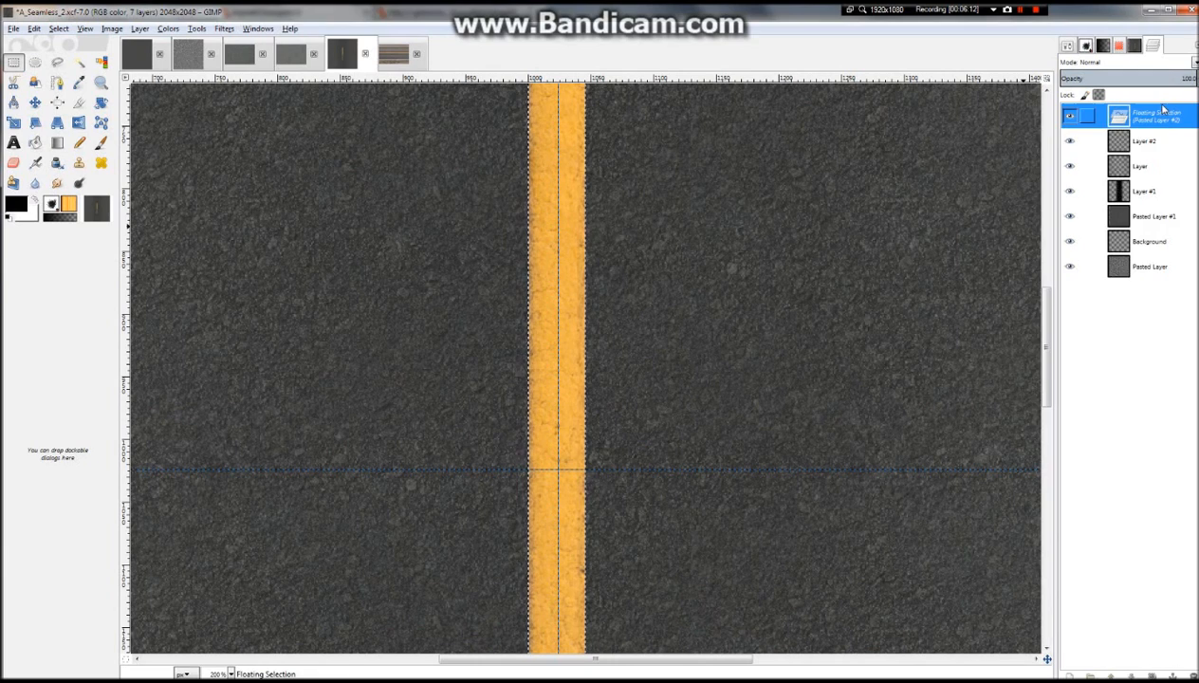
right_click(1150, 112)
click(1106, 133)
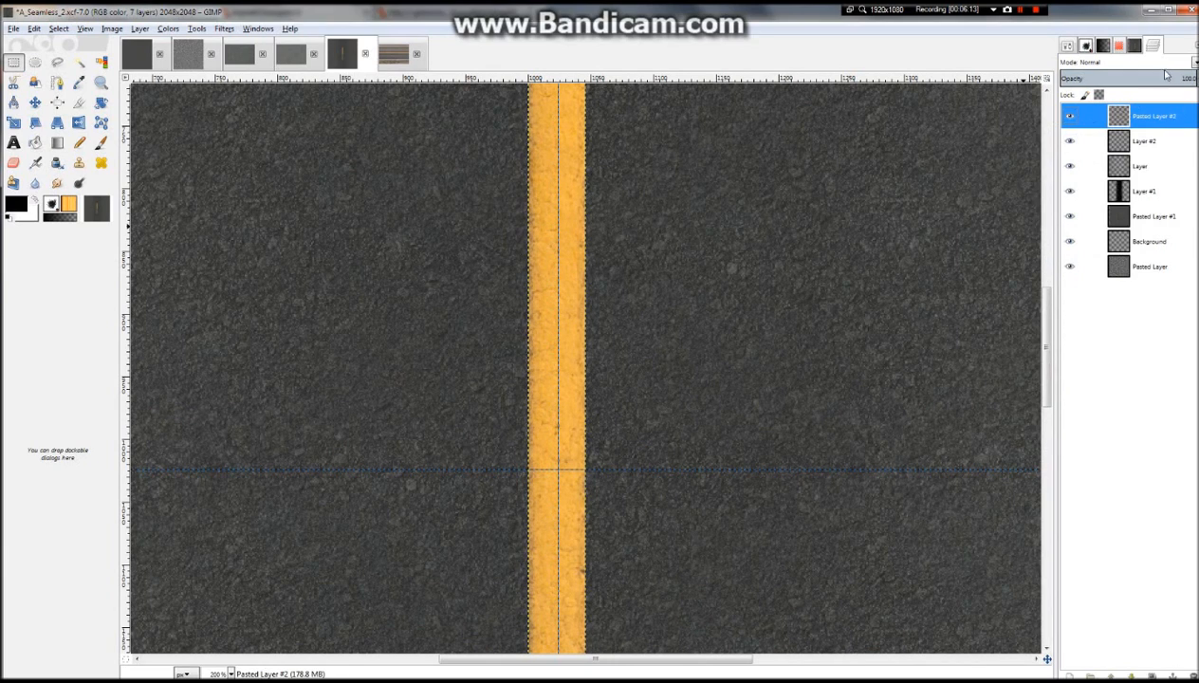
Reduce the yellow line layer's saturation to about -15 with Hue-Saturation
scroll(939, 210, down, 3)
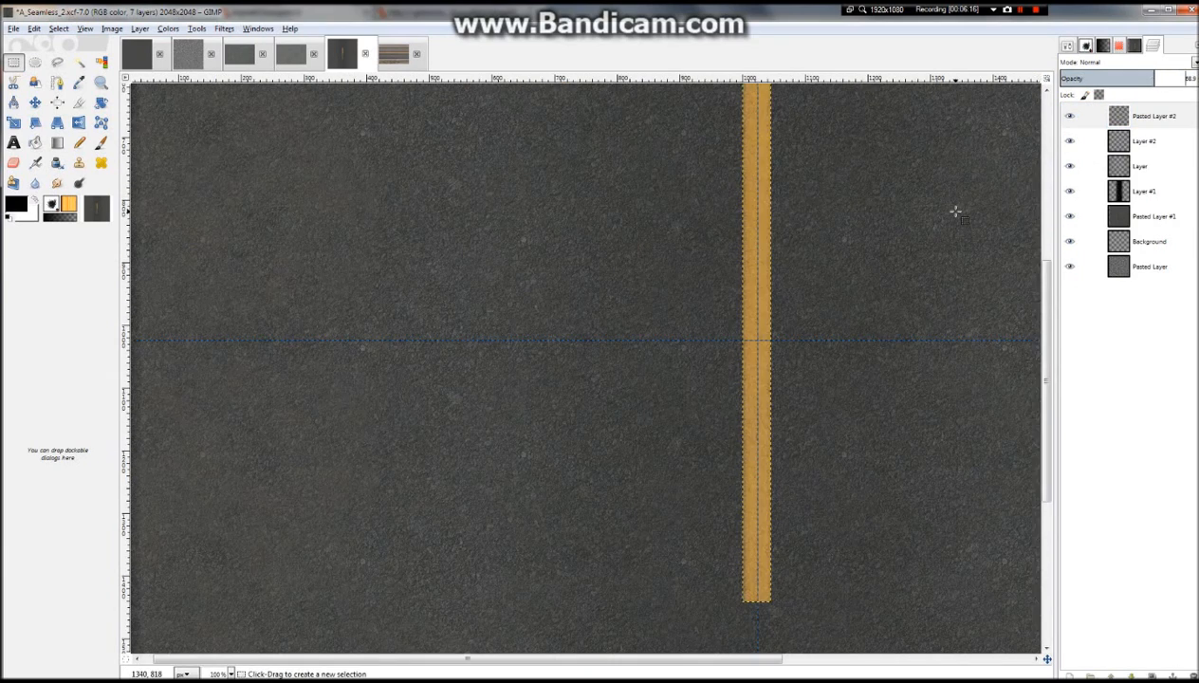
scroll(579, 251, down, 1)
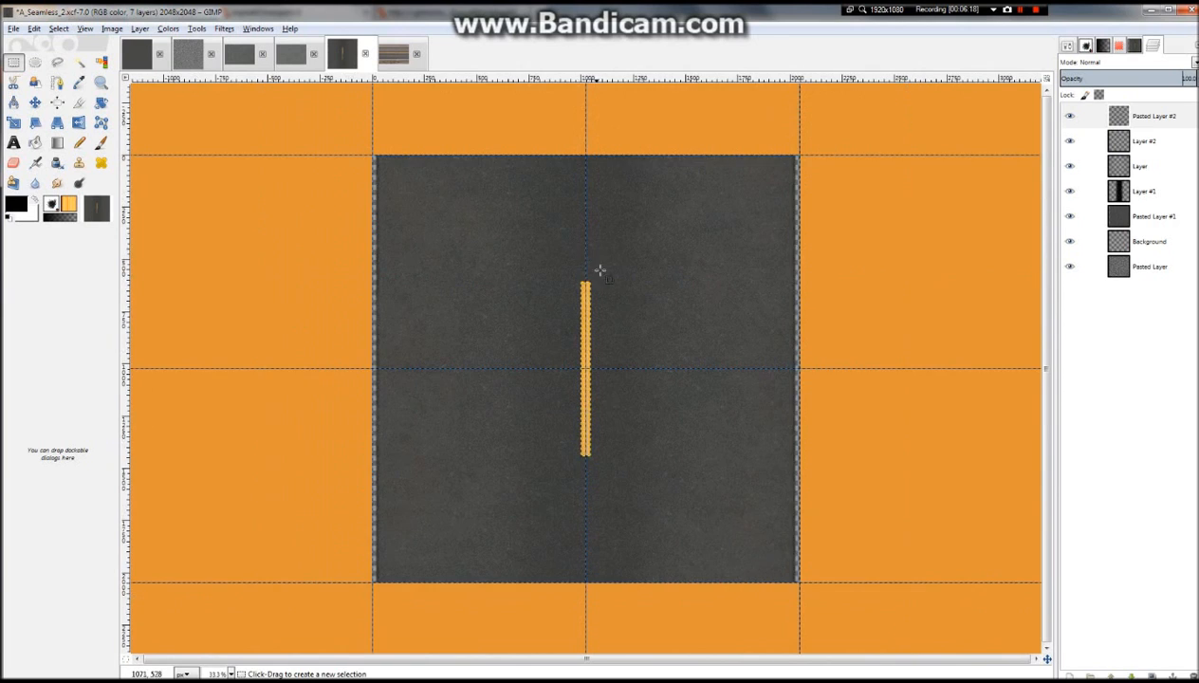
scroll(599, 271, up, 4)
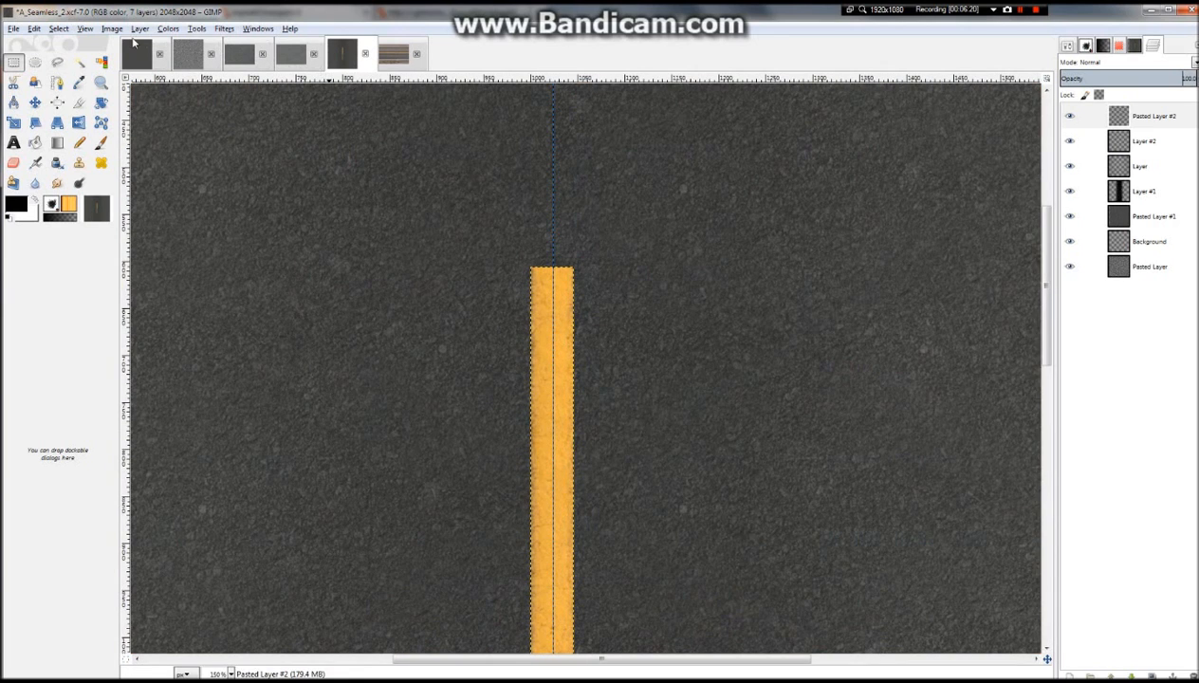
click(168, 28)
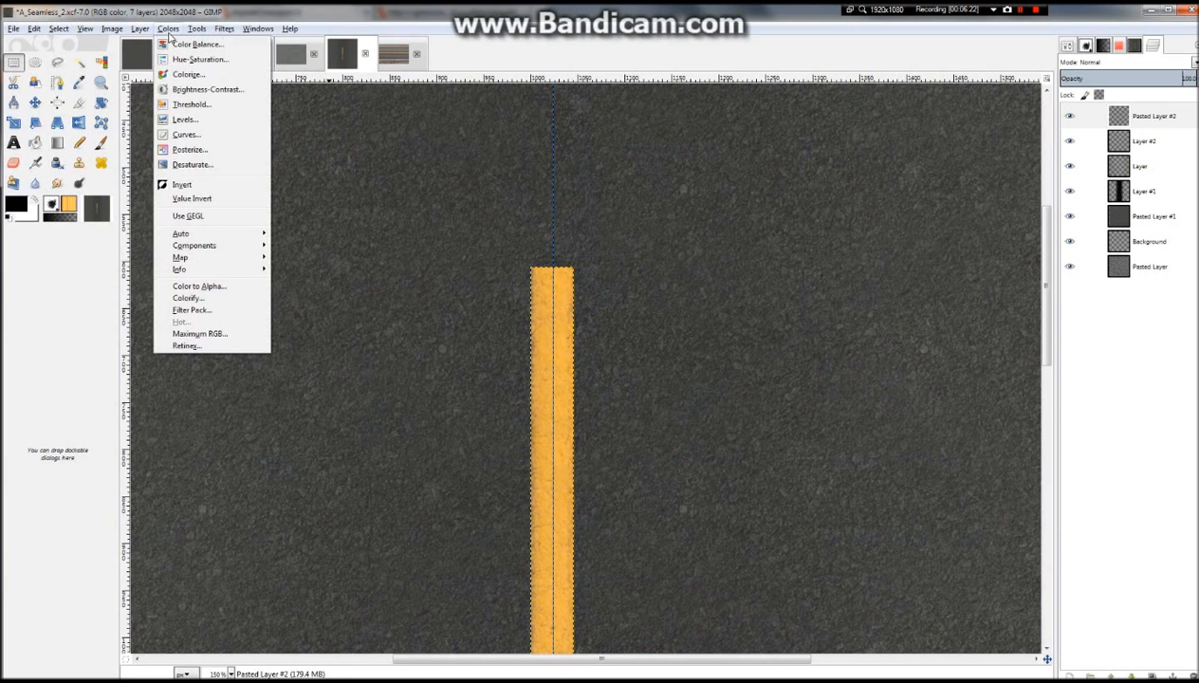
click(199, 59)
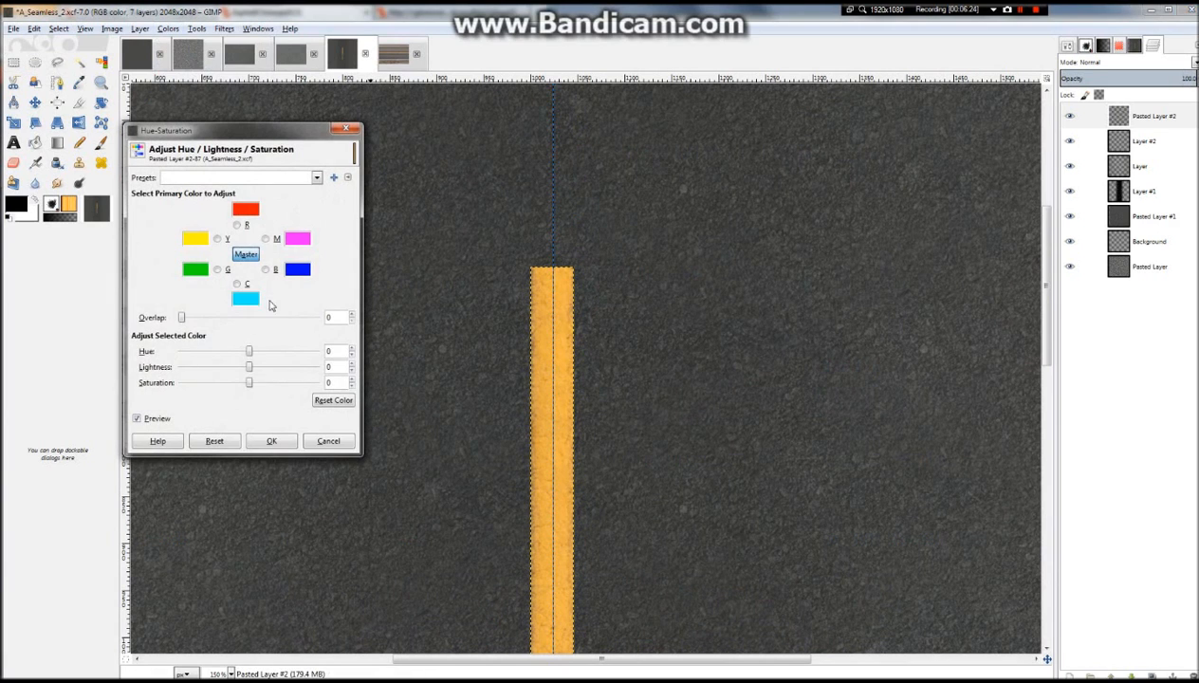
drag(249, 384, 235, 389)
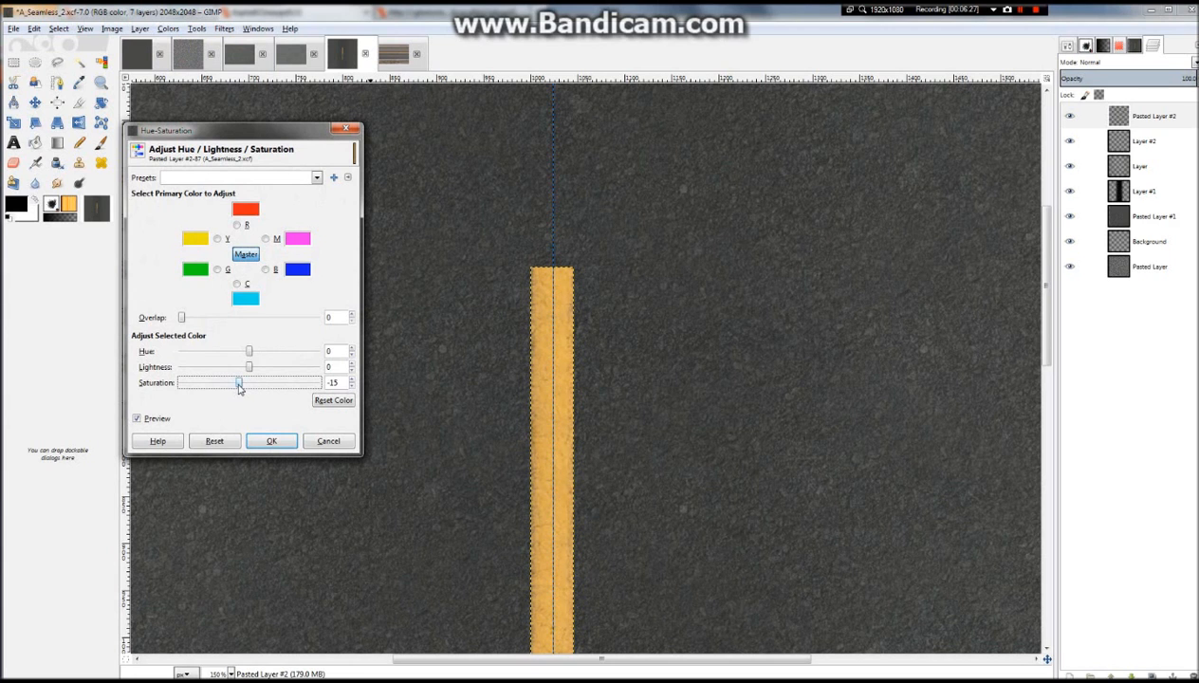
click(272, 441)
Make the empty layer directly below the yellow line layer (Layer #2) the active layer
scroll(597, 428, down, 3)
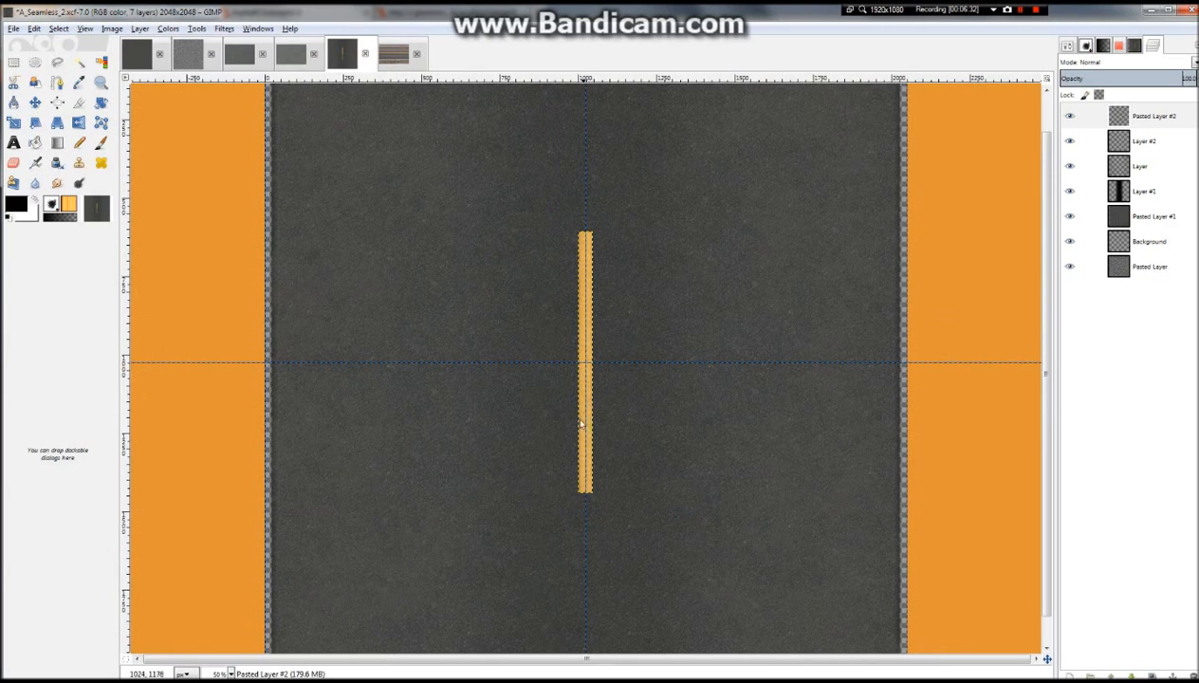
scroll(608, 495, up, 5)
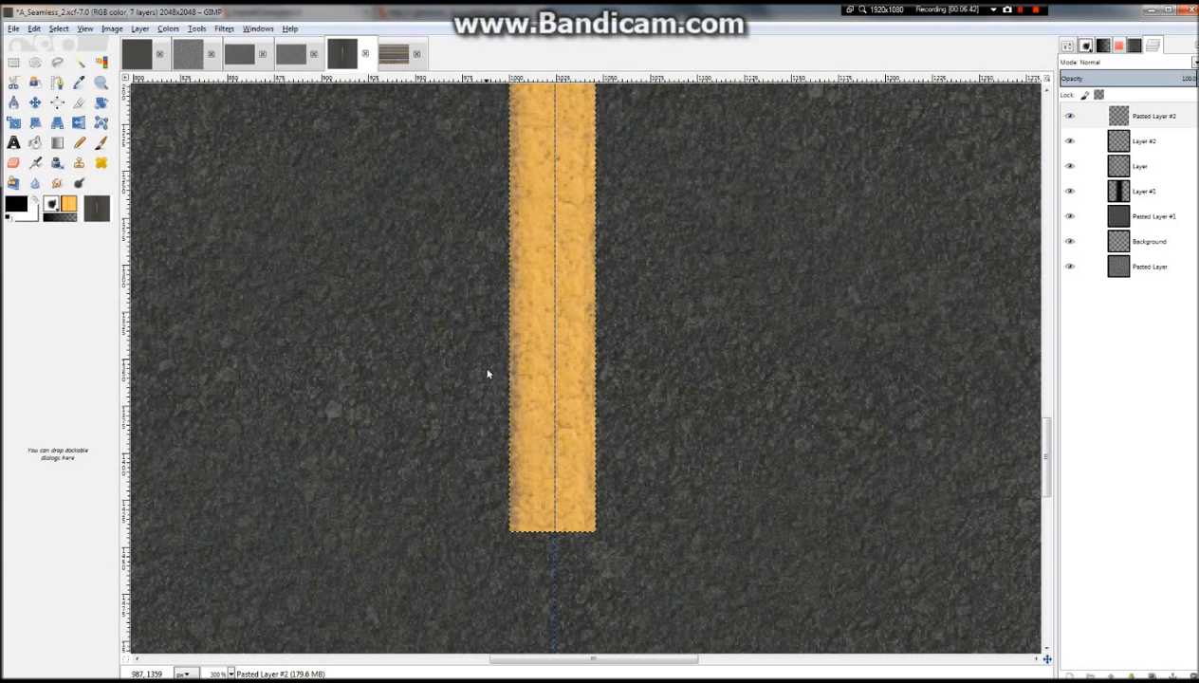
right_click(1159, 118)
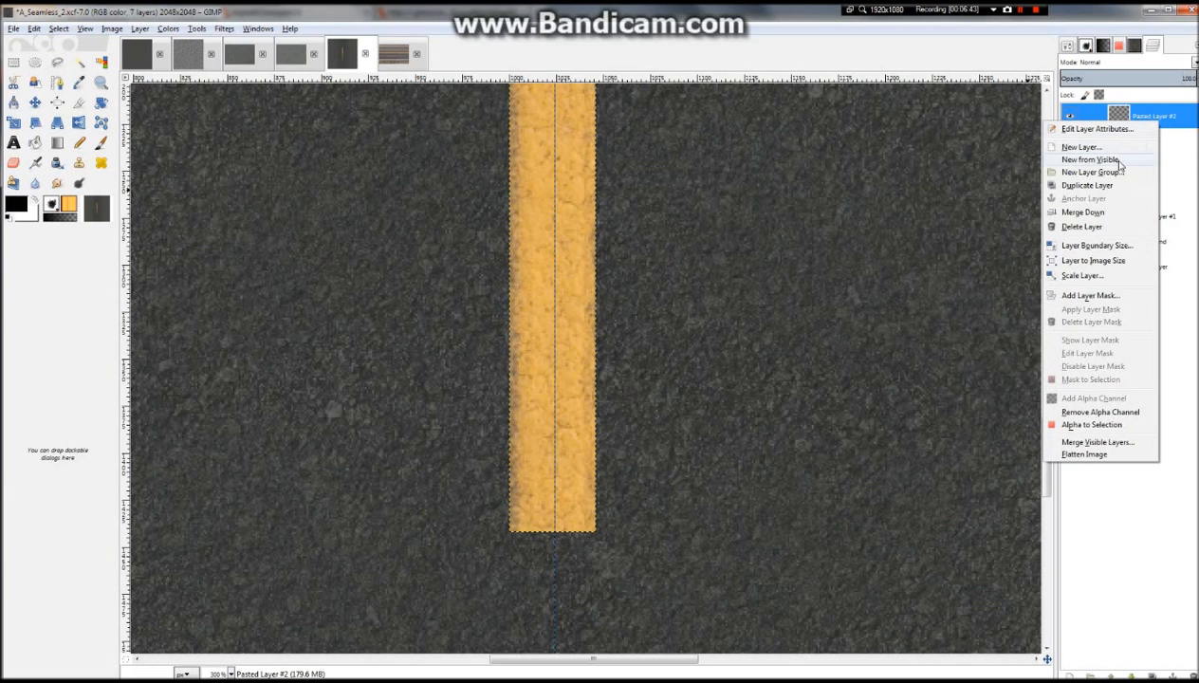
click(1170, 143)
click(1170, 144)
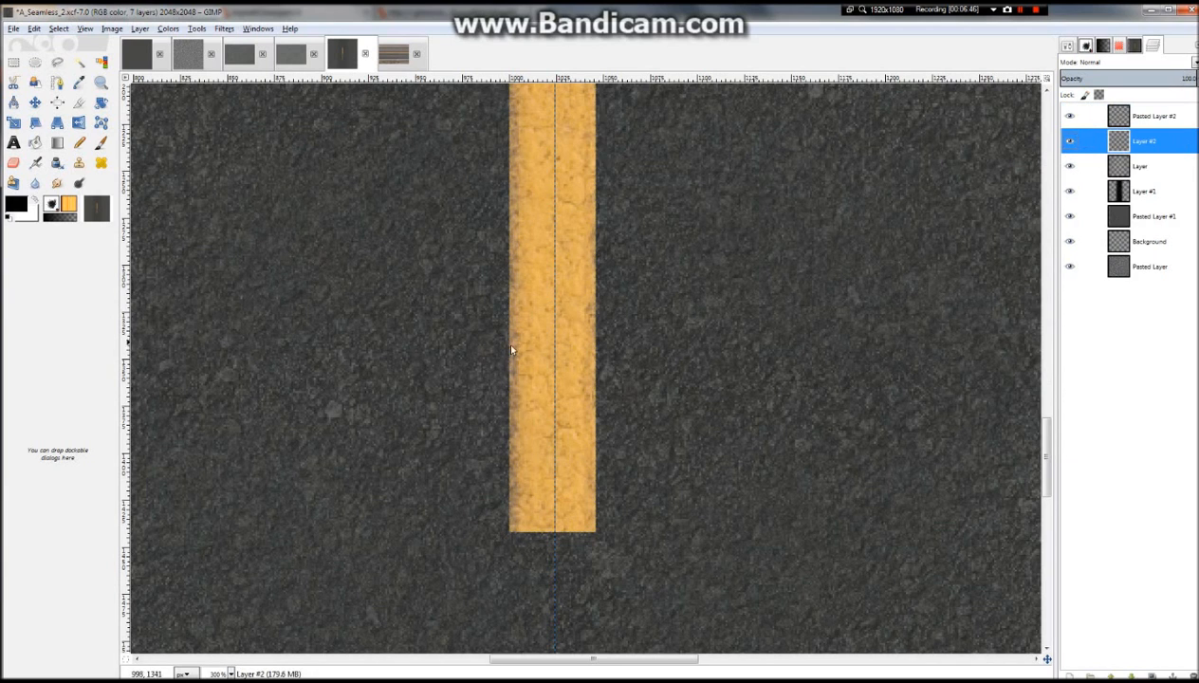
Draw a rectangular selection around the whole yellow line, slightly wider than the line on both sides
scroll(511, 351, down, 4)
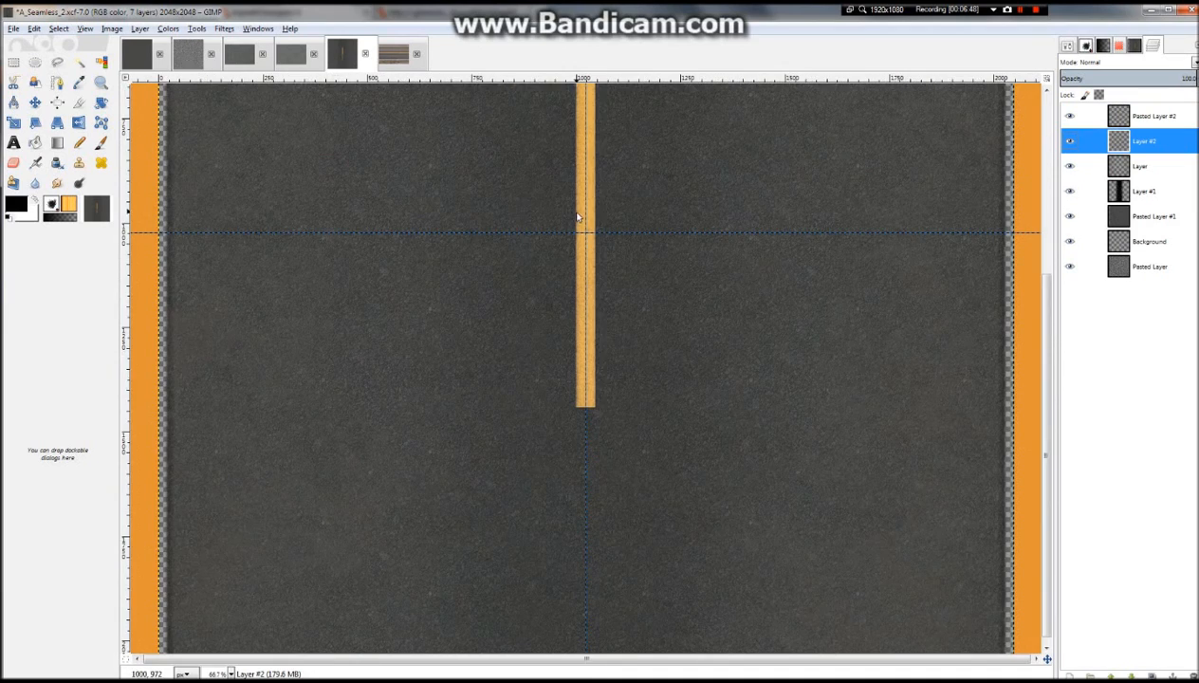
scroll(577, 217, down, 3)
scroll(580, 195, up, 2)
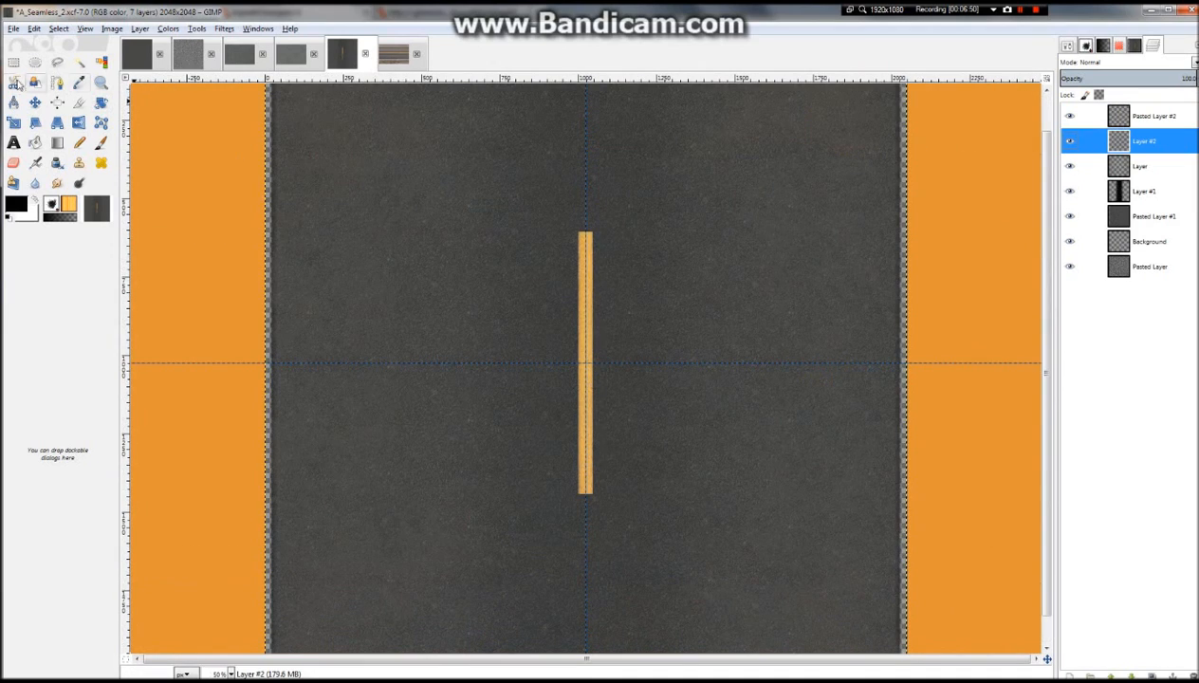
click(13, 63)
scroll(601, 228, up, 2)
scroll(606, 158, down, 2)
scroll(565, 142, up, 2)
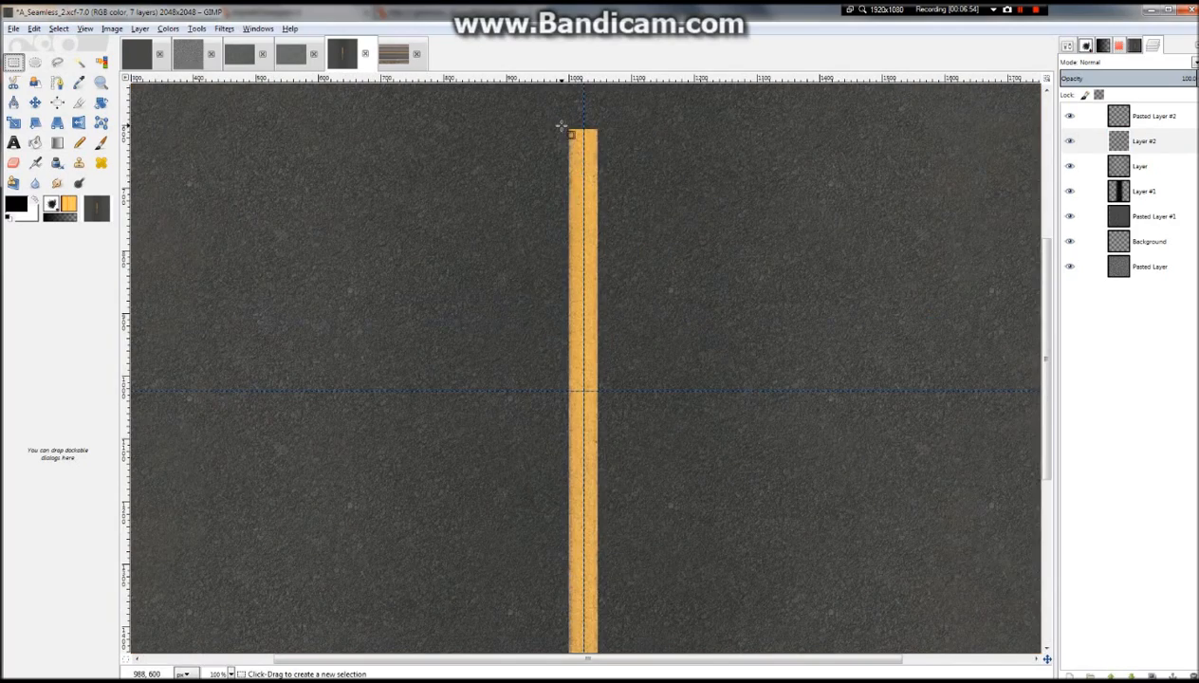
drag(564, 126, 605, 545)
scroll(589, 341, down, 1)
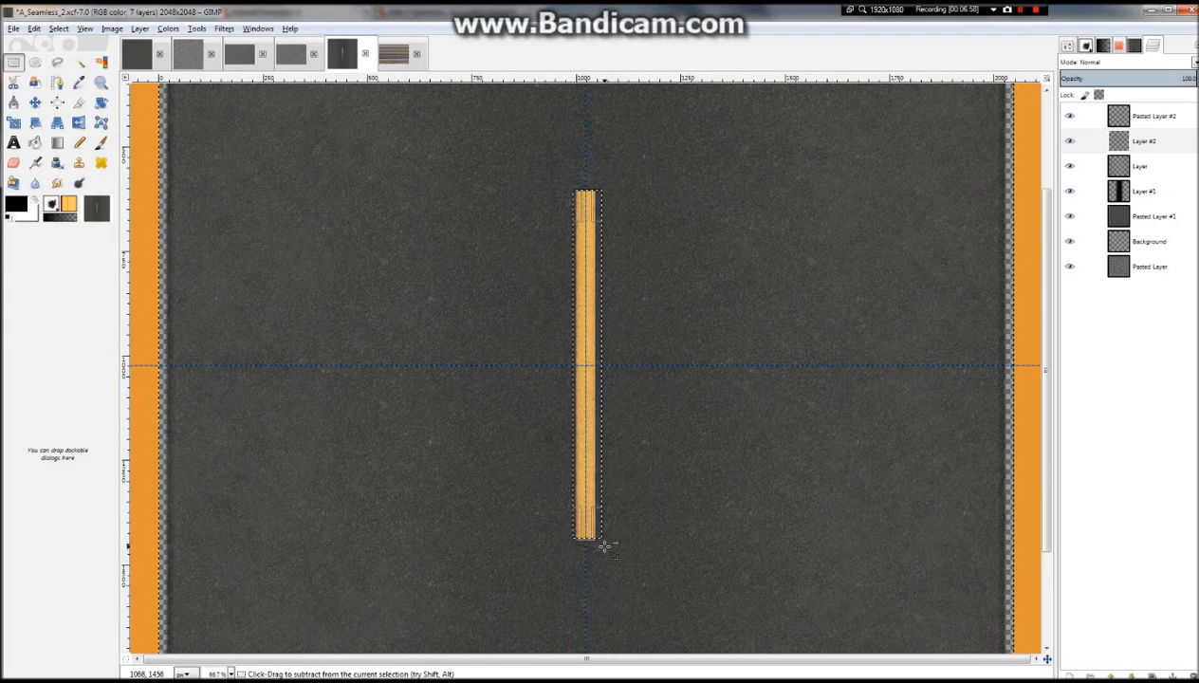
Adjust the rectangular selection's lower and upper edges to line up with the ends of the yellow line
scroll(605, 546, up, 3)
scroll(569, 549, up, 3)
drag(536, 385, 538, 400)
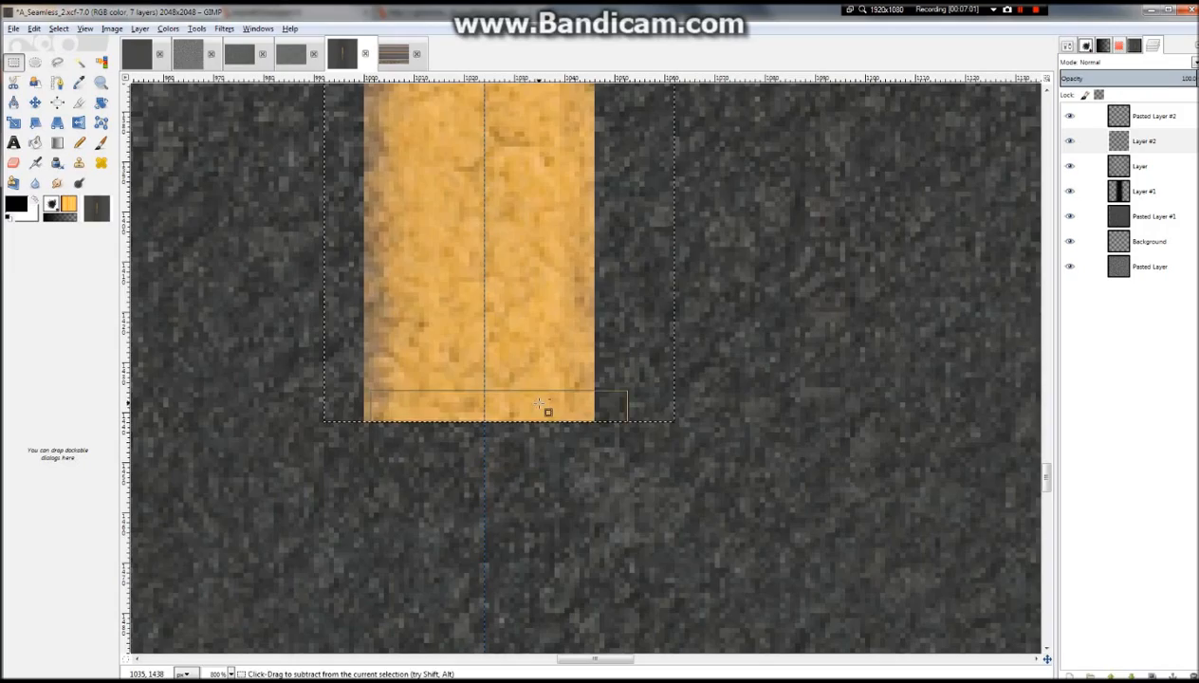
scroll(553, 341, down, 9)
scroll(578, 285, up, 9)
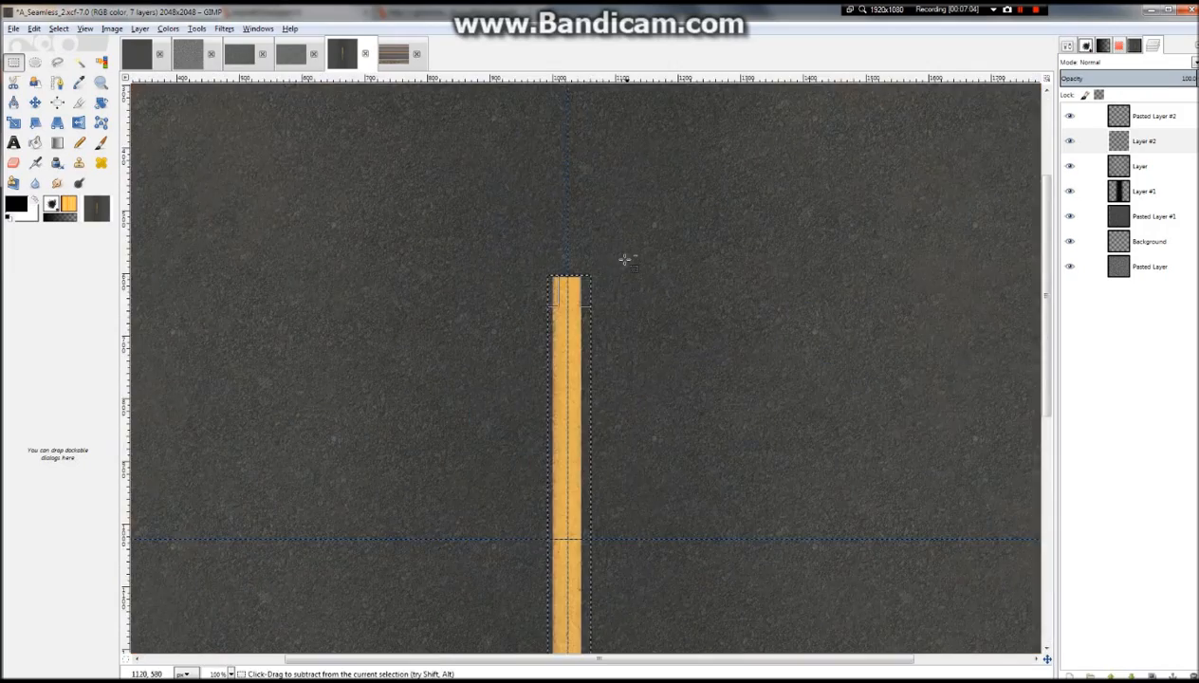
scroll(556, 248, down, 5)
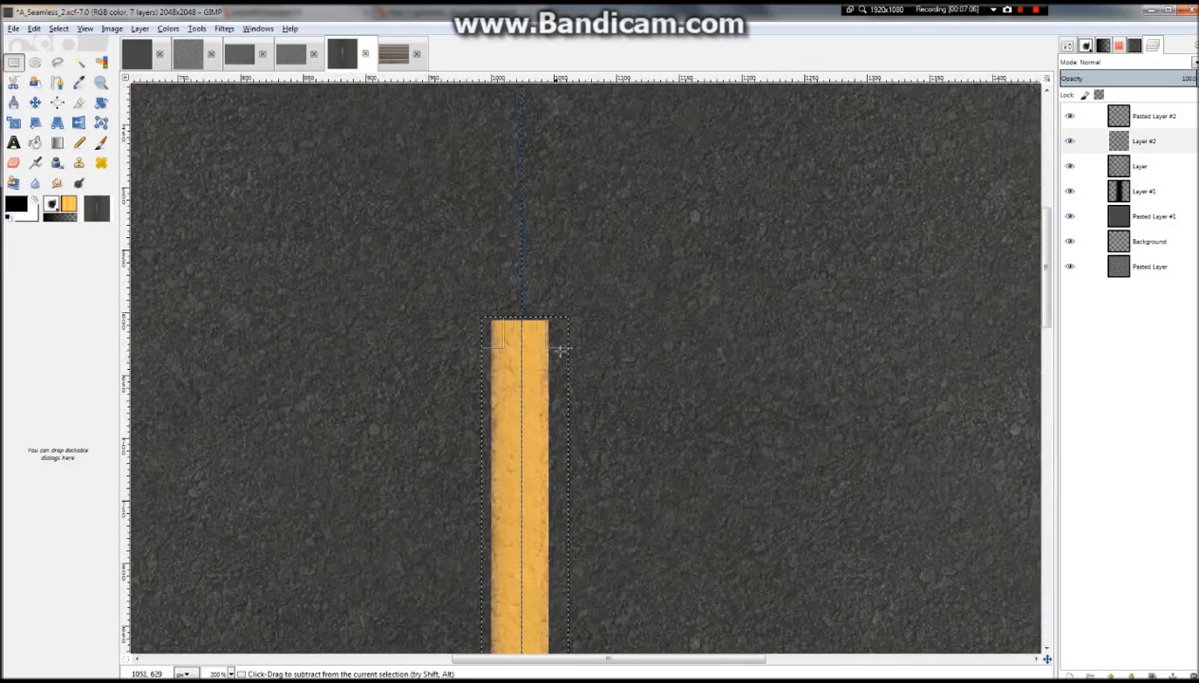
scroll(589, 441, down, 2)
scroll(602, 495, up, 8)
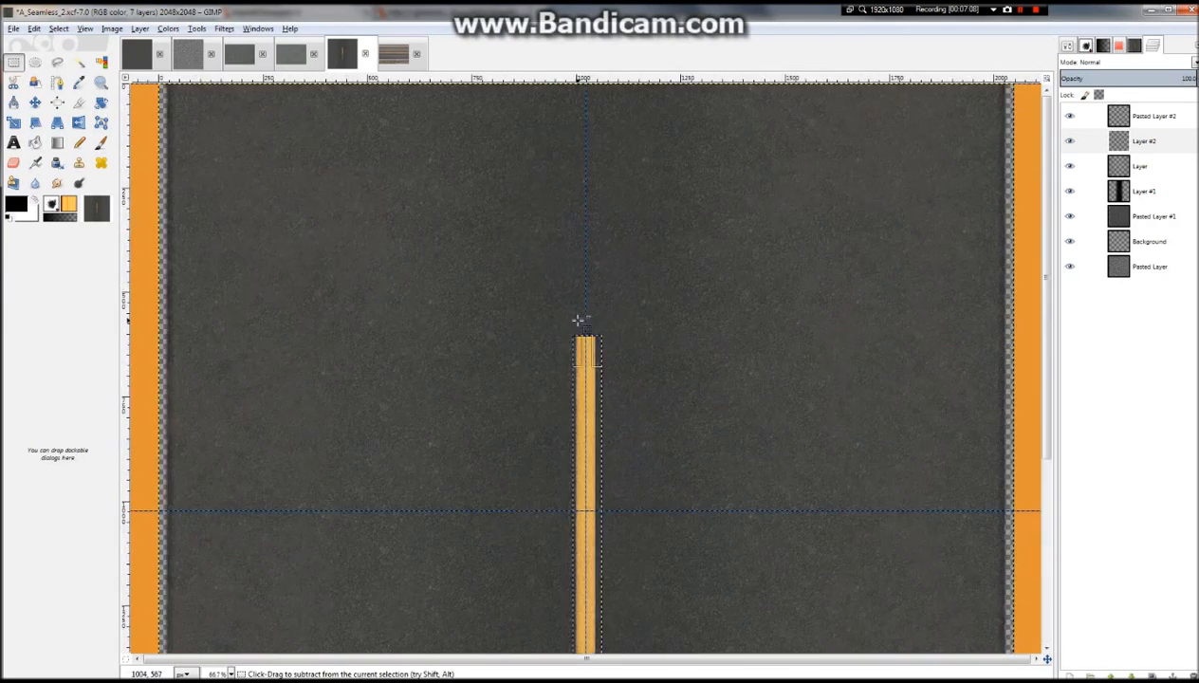
scroll(587, 417, up, 3)
drag(647, 426, 648, 448)
key(Return)
Narrow the selection to about 62 x 836 px so similar margins remain on both sides of the yellow line
scroll(645, 475, down, 5)
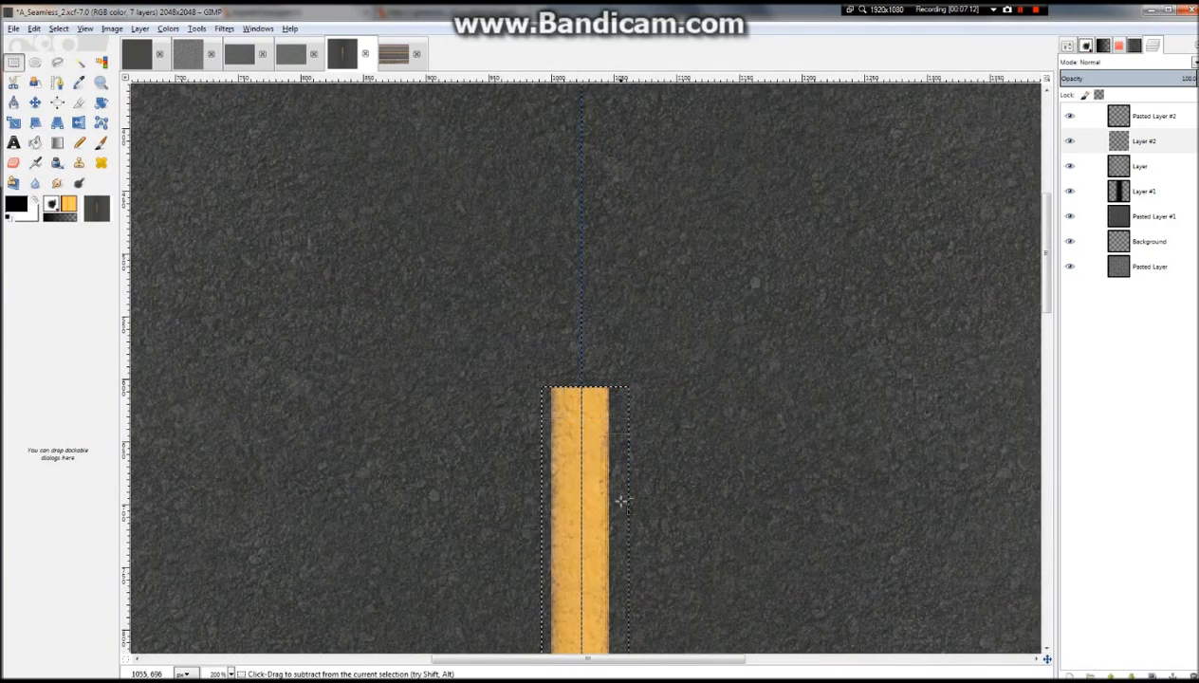
scroll(638, 496, up, 3)
click(626, 357)
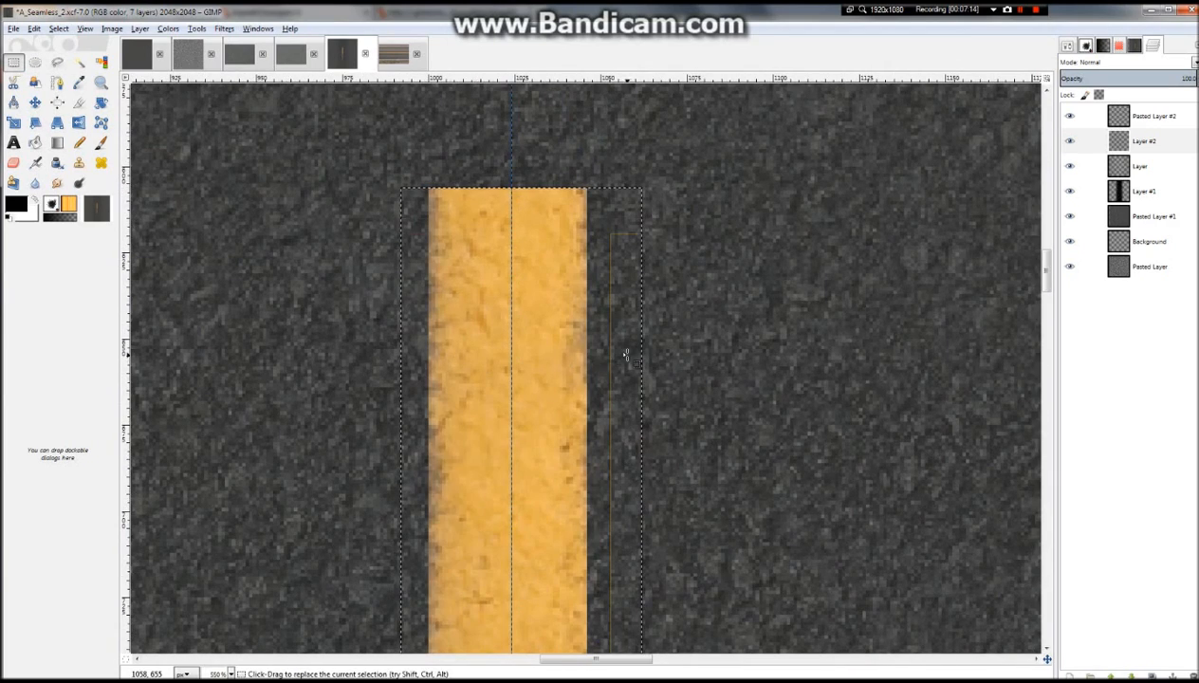
drag(631, 355, 601, 358)
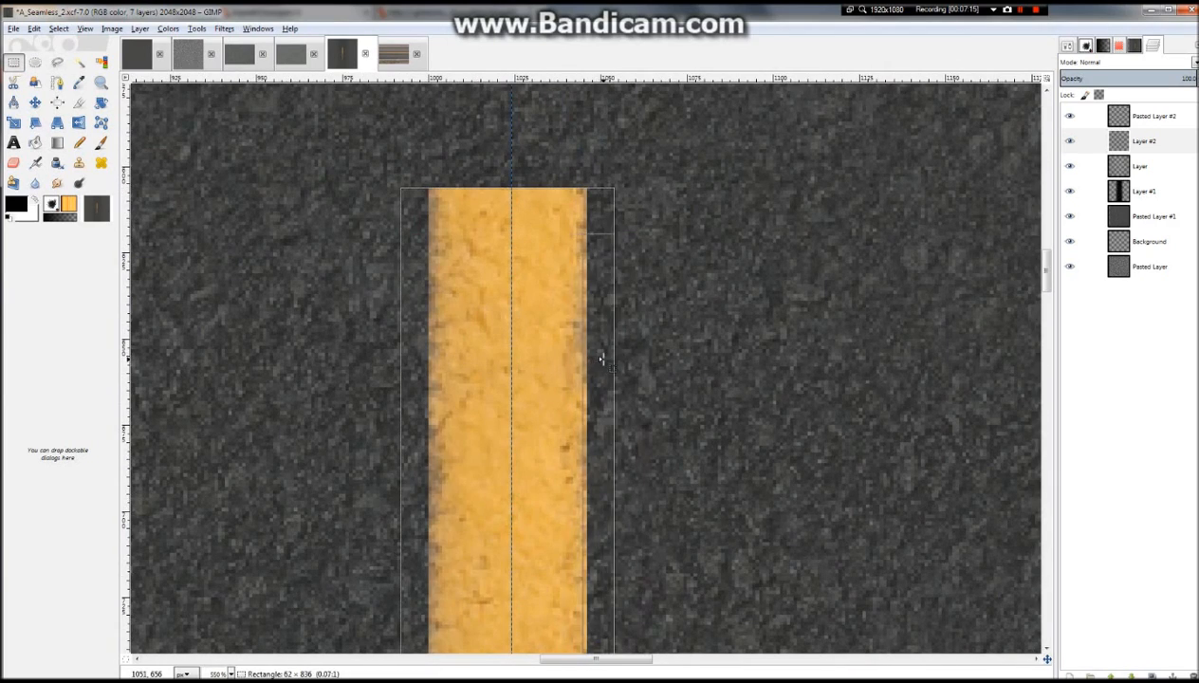
scroll(602, 359, down, 8)
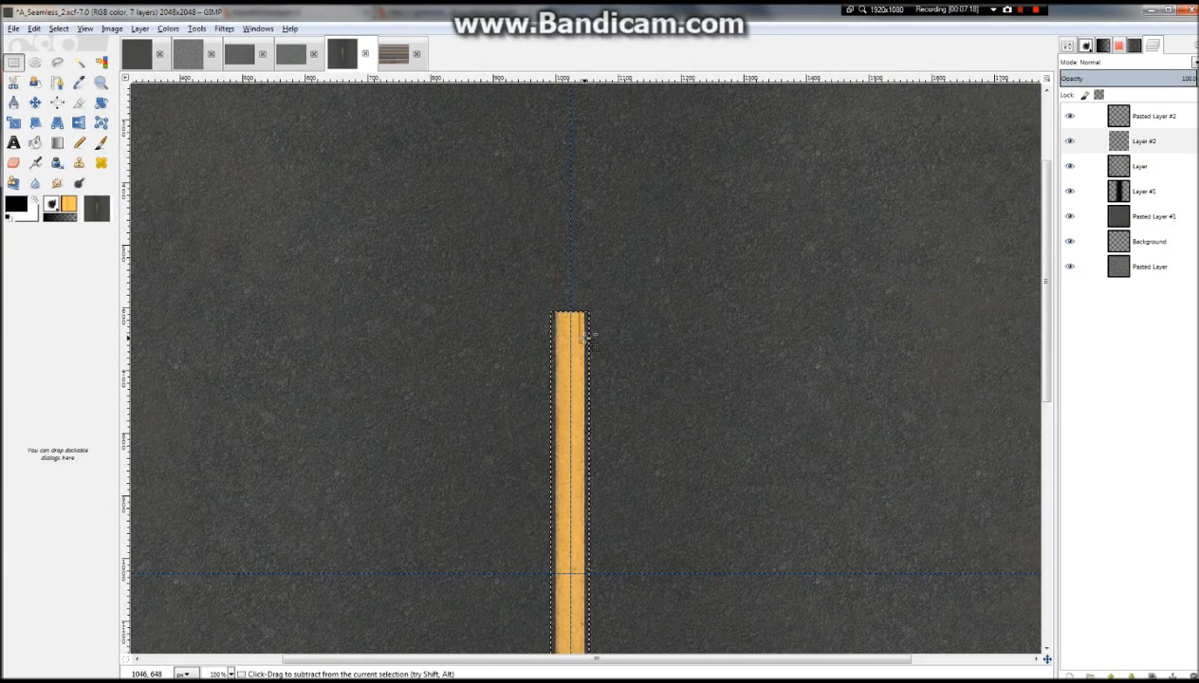
Paint the selected strip black with the Paintbrush on Layer #2, forming a black border along both sides of the yellow line
key(p)
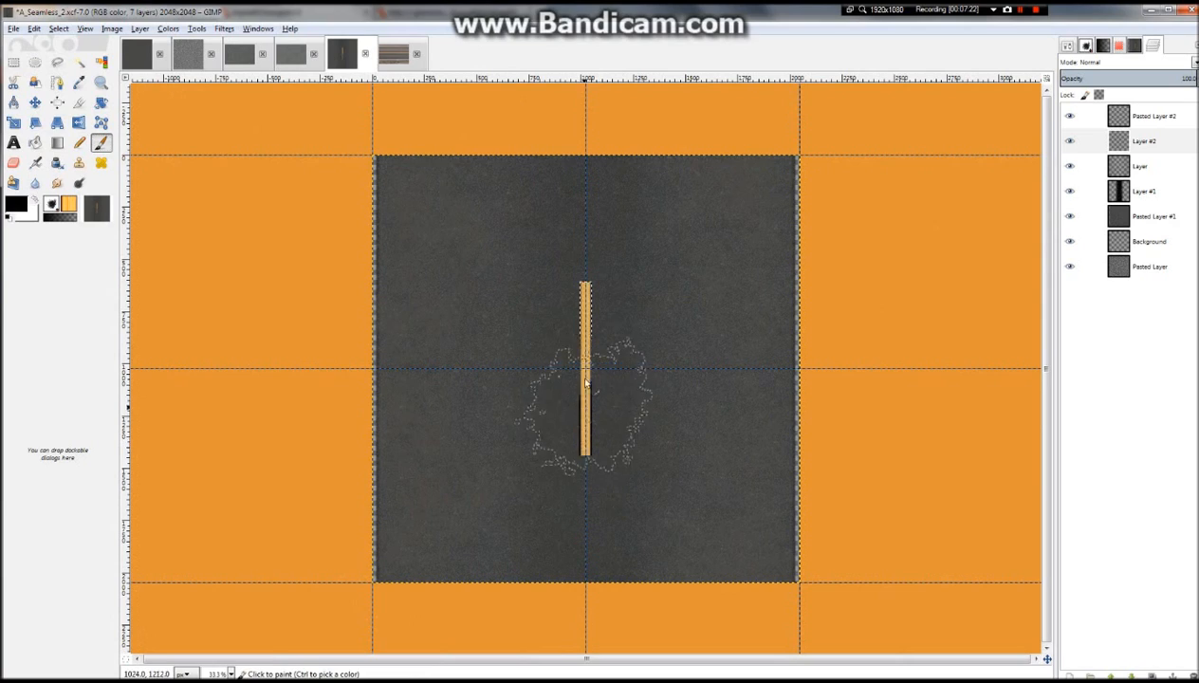
scroll(594, 512, up, 8)
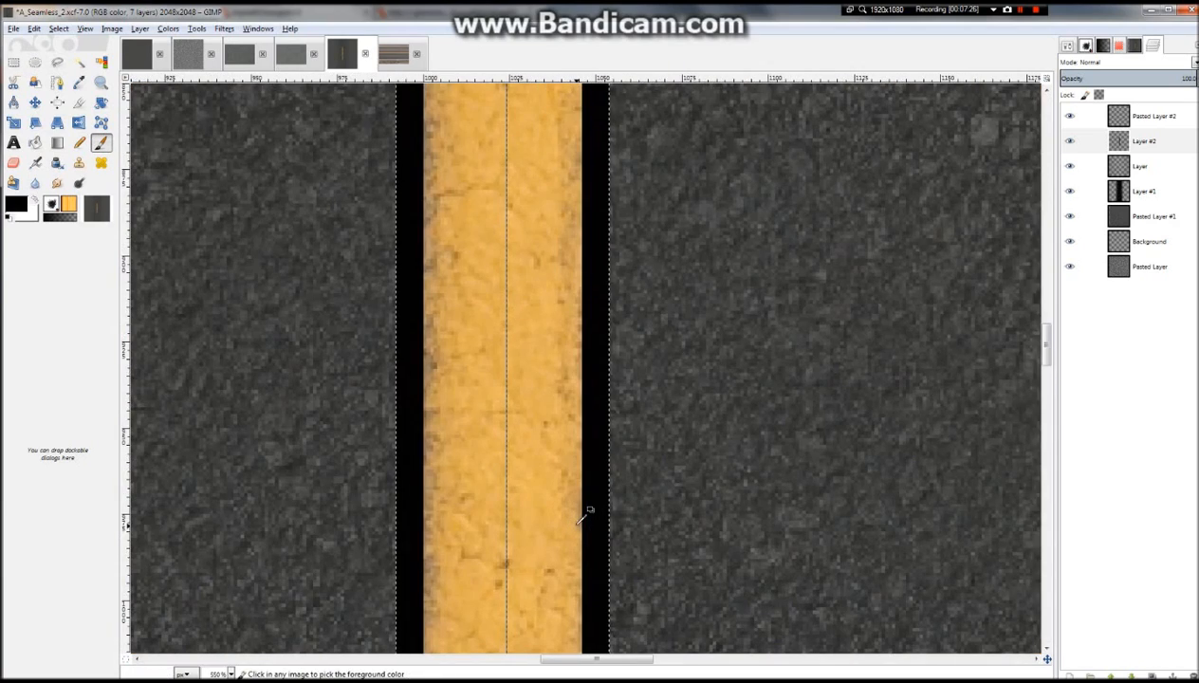
scroll(585, 515, down, 2)
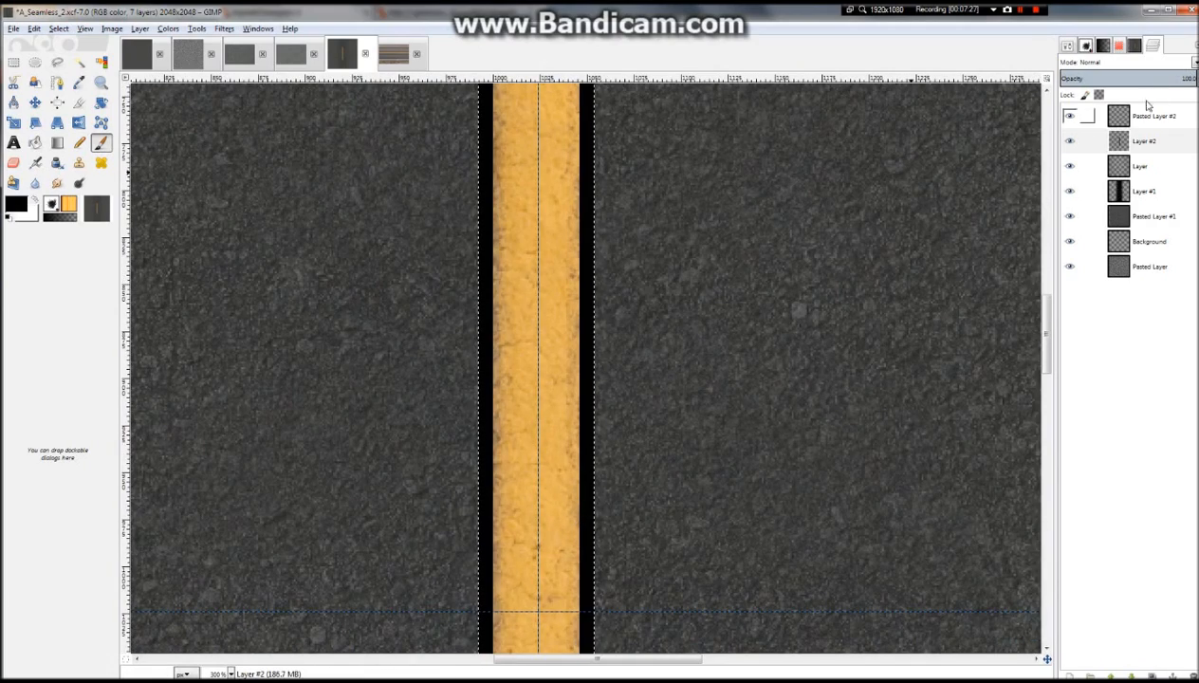
scroll(576, 275, down, 1)
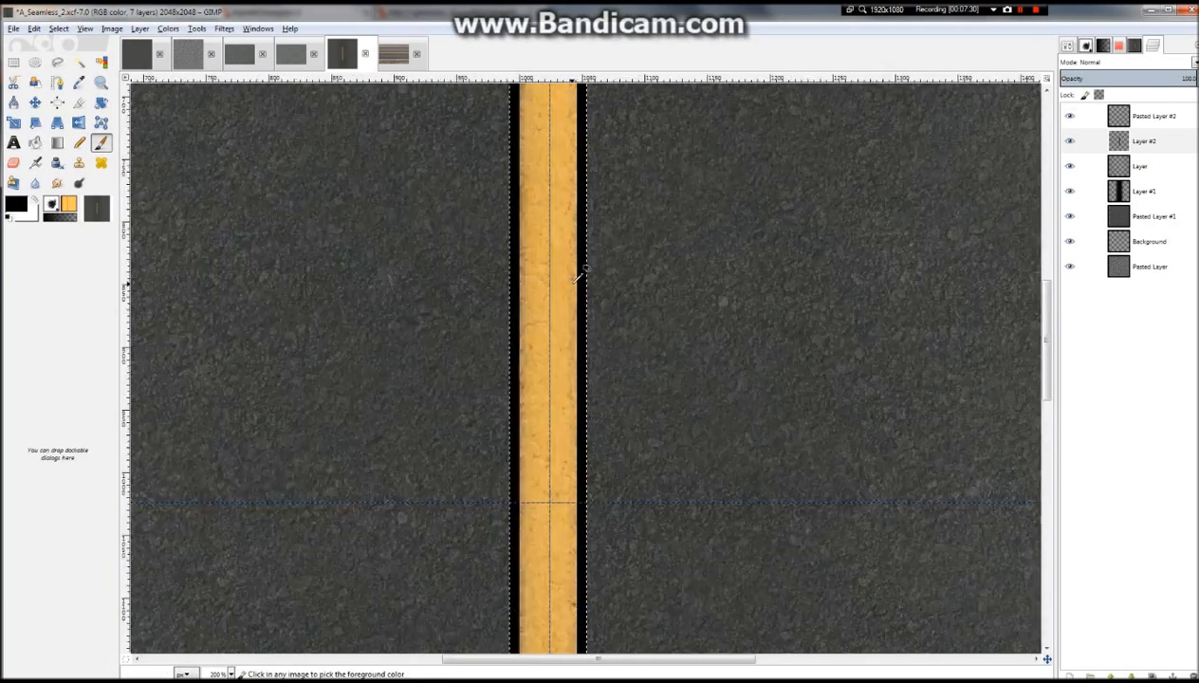
Apply HSV Noise to the black strip on Layer #2 with Value set to 157
scroll(575, 275, down, 1)
scroll(581, 270, down, 1)
scroll(567, 305, up, 8)
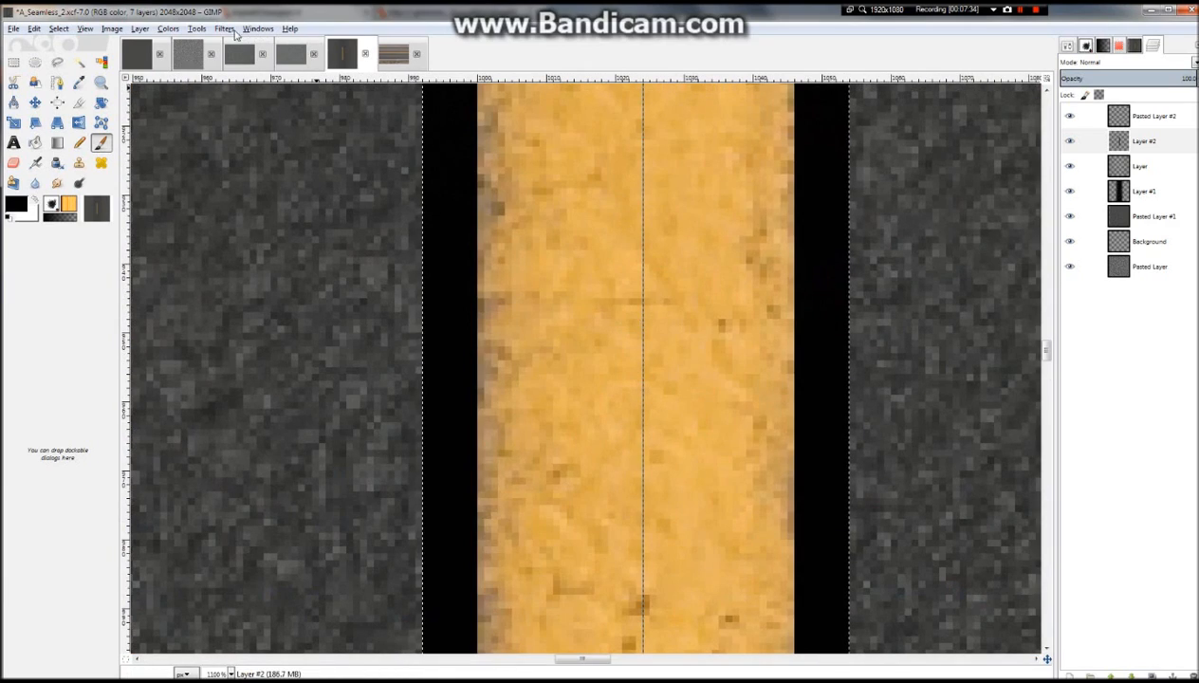
click(229, 31)
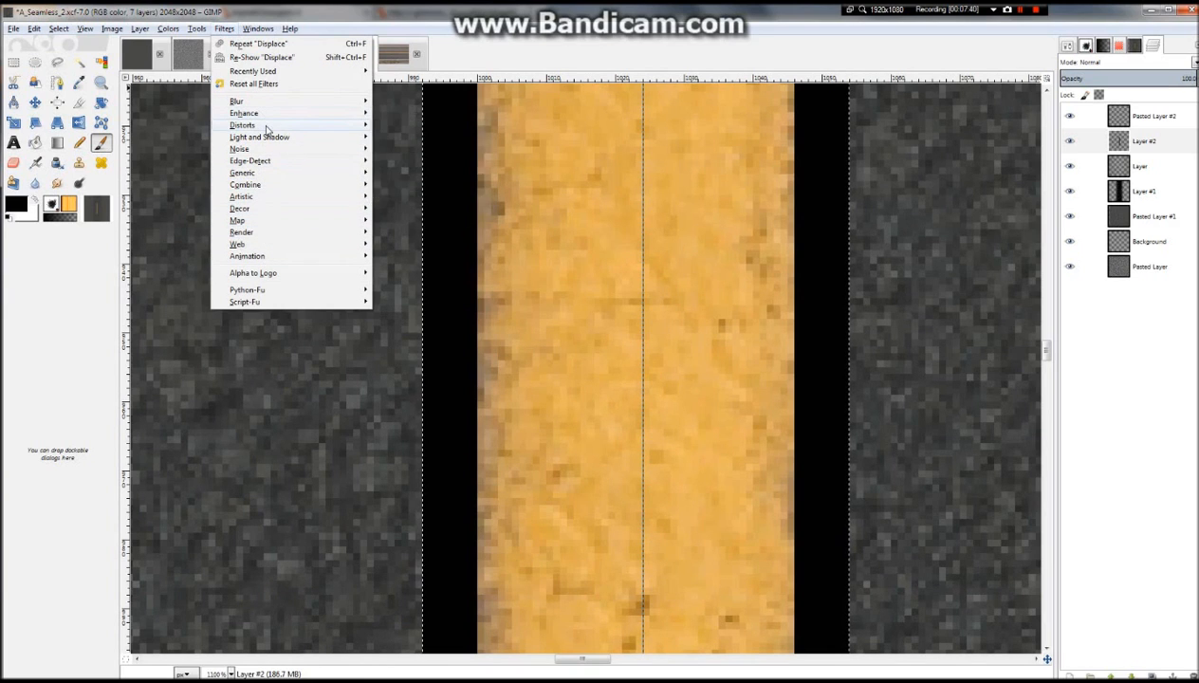
mouse_move(267, 129)
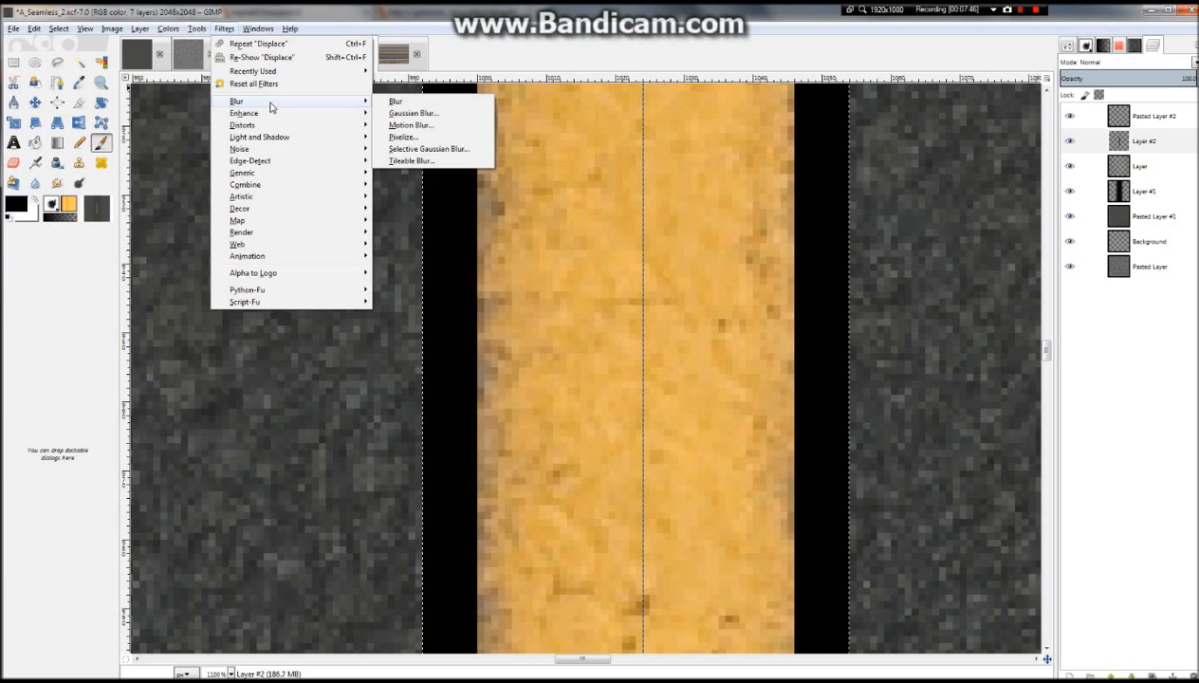
mouse_move(269, 151)
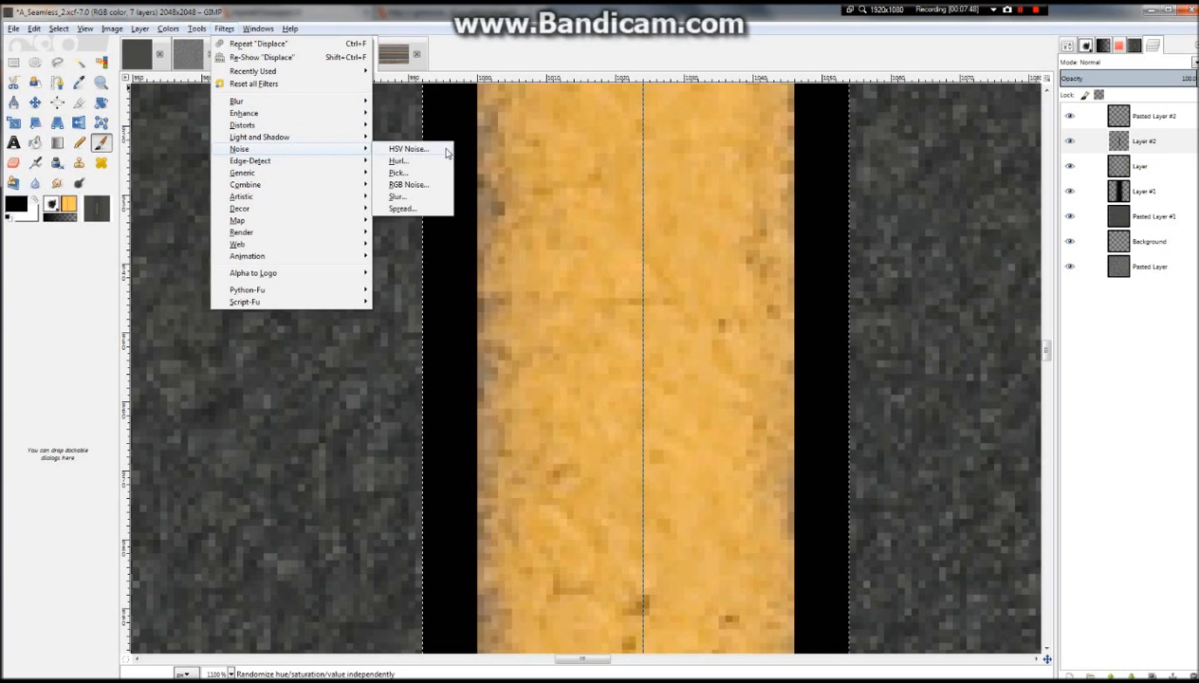
click(438, 153)
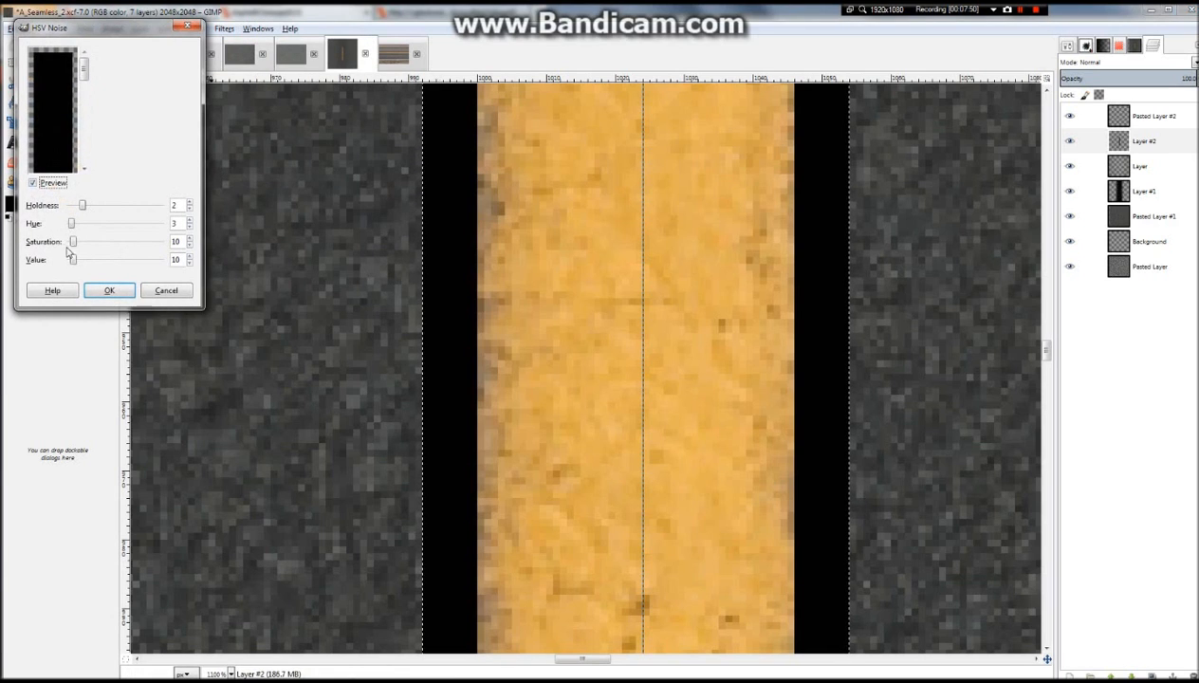
drag(73, 260, 128, 260)
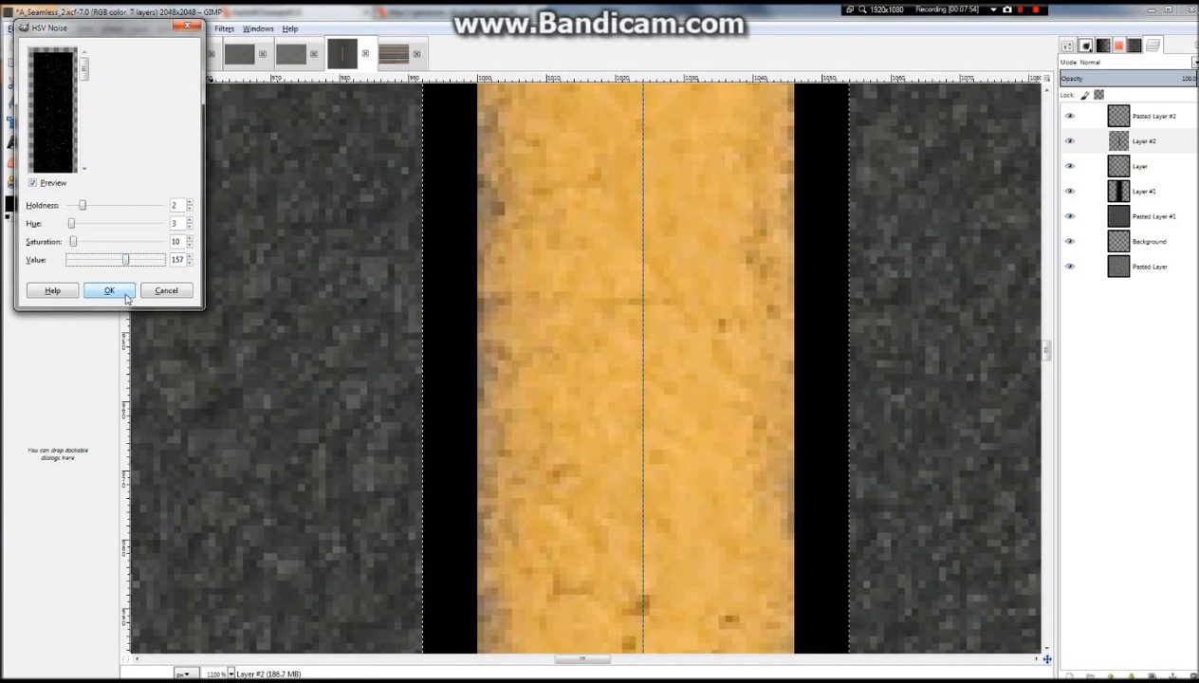
click(107, 291)
Lower the opacity of Layer #2, which holds the black strip behind the yellow line, to about 65%
scroll(616, 256, down, 4)
scroll(616, 256, down, 3)
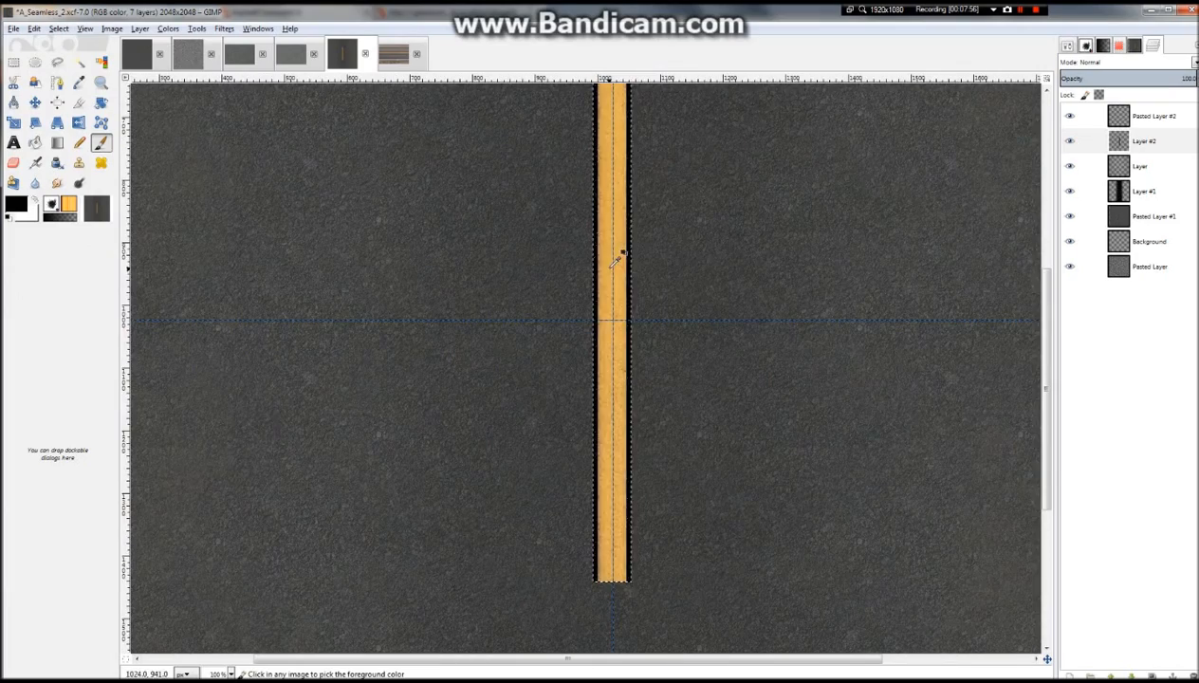
scroll(626, 302, up, 5)
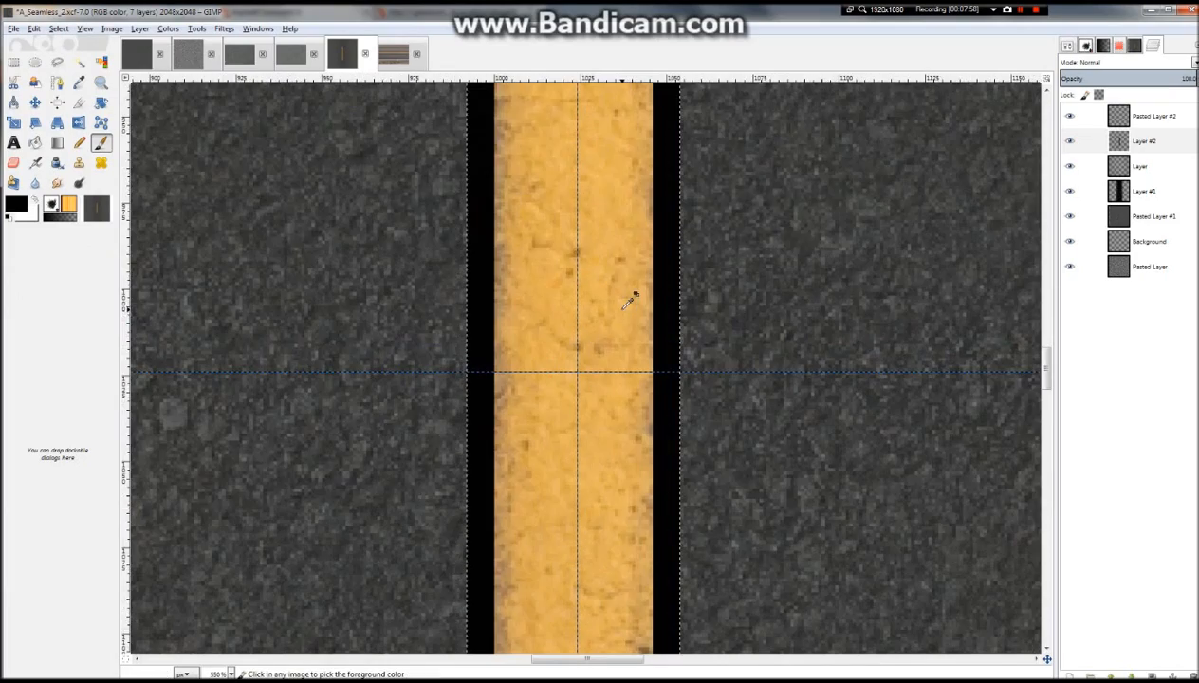
drag(1172, 79, 1149, 79)
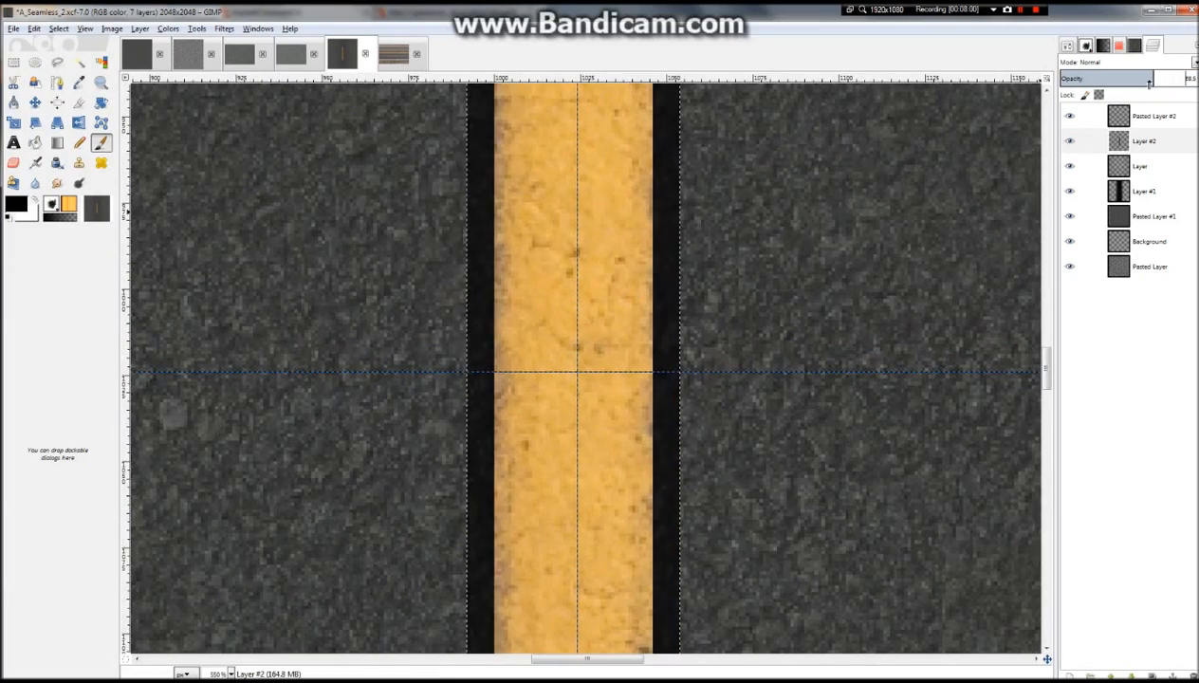
scroll(597, 243, down, 6)
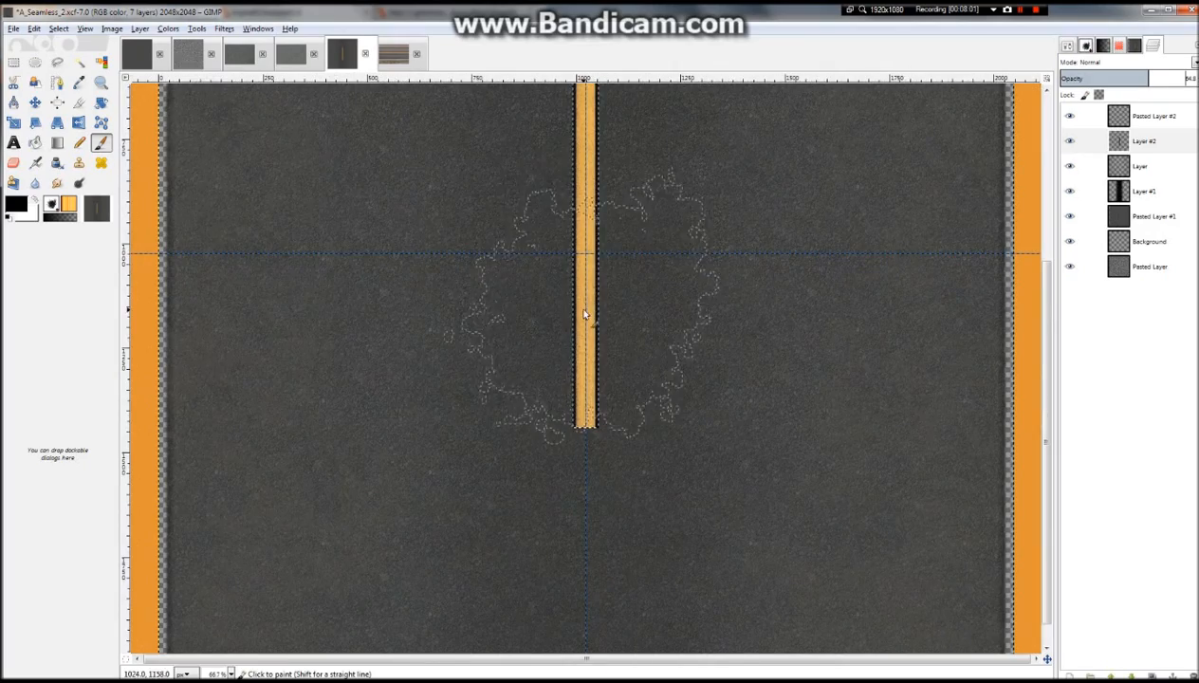
scroll(702, 180, up, 3)
scroll(305, 287, up, 3)
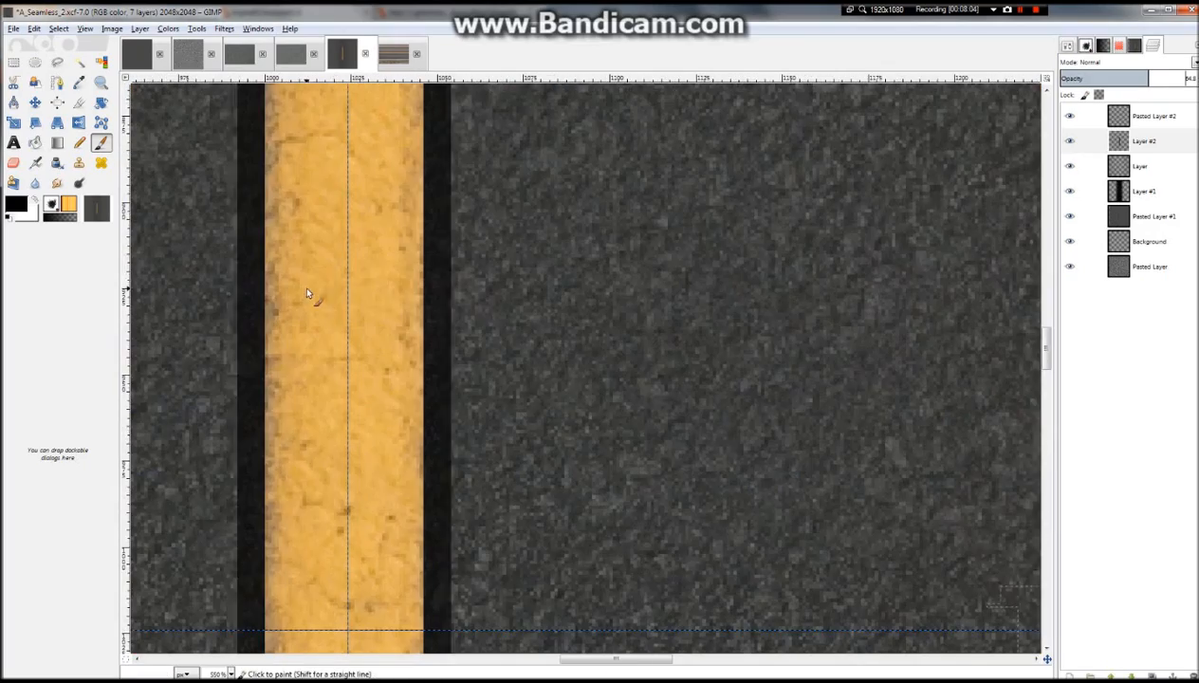
scroll(387, 287, down, 3)
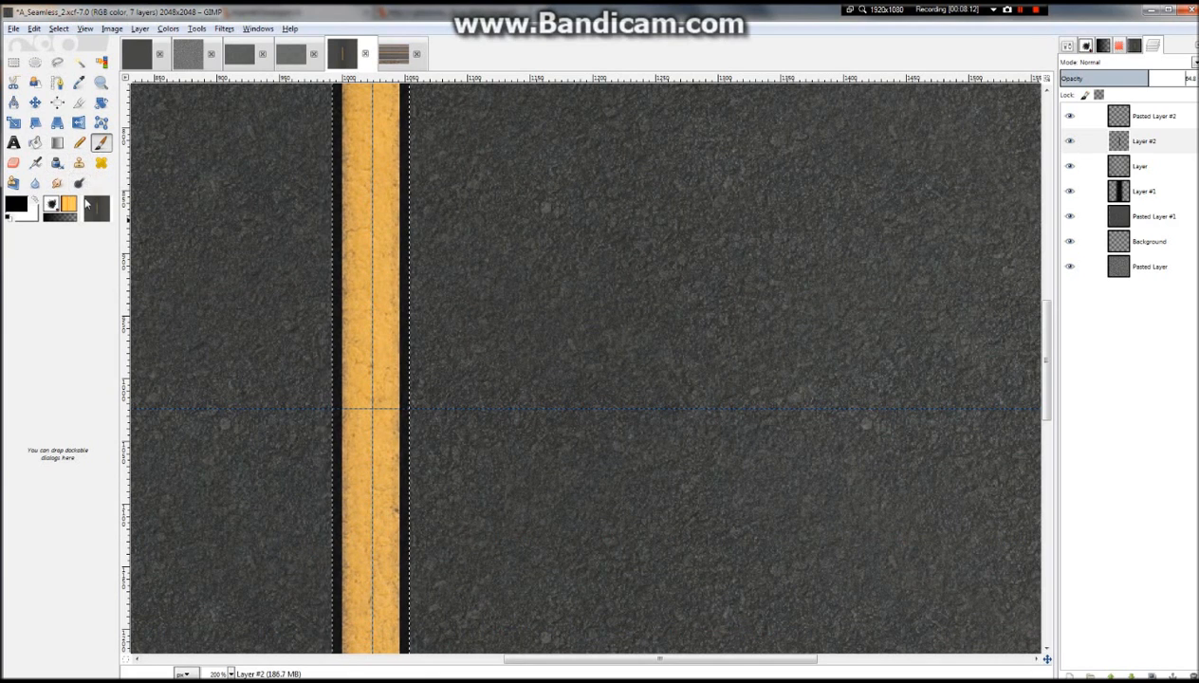
Set up the Eraser with the 2. Hardness 075 brush at size 8.65
click(14, 162)
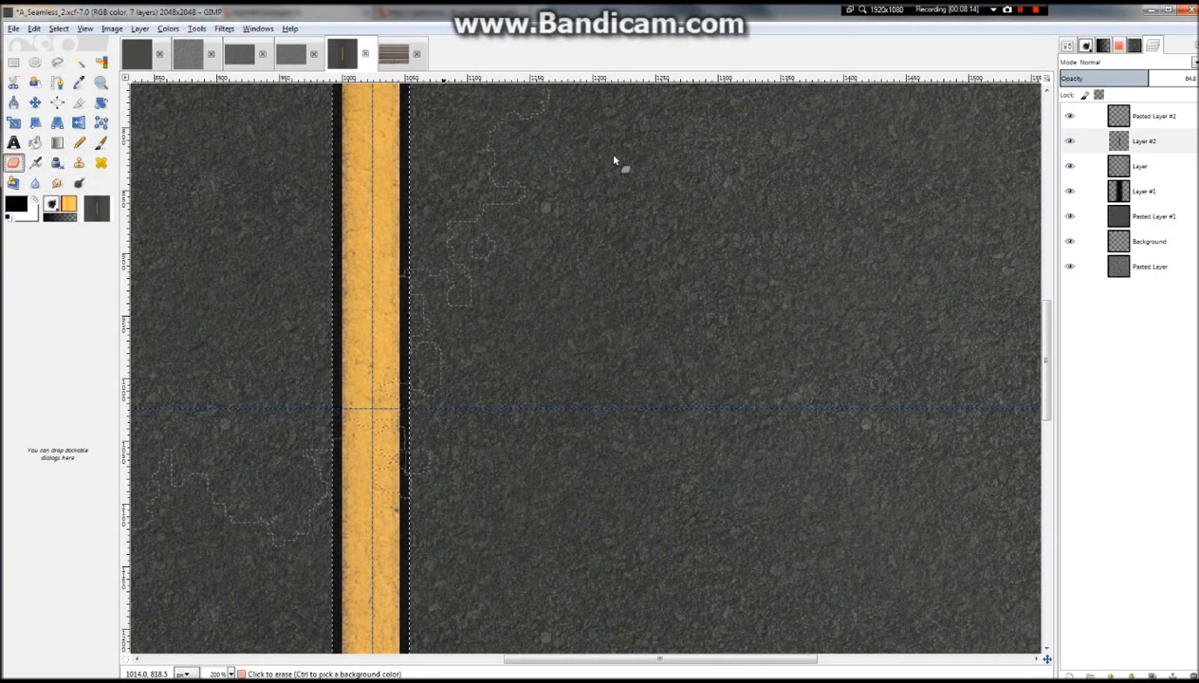
click(1068, 45)
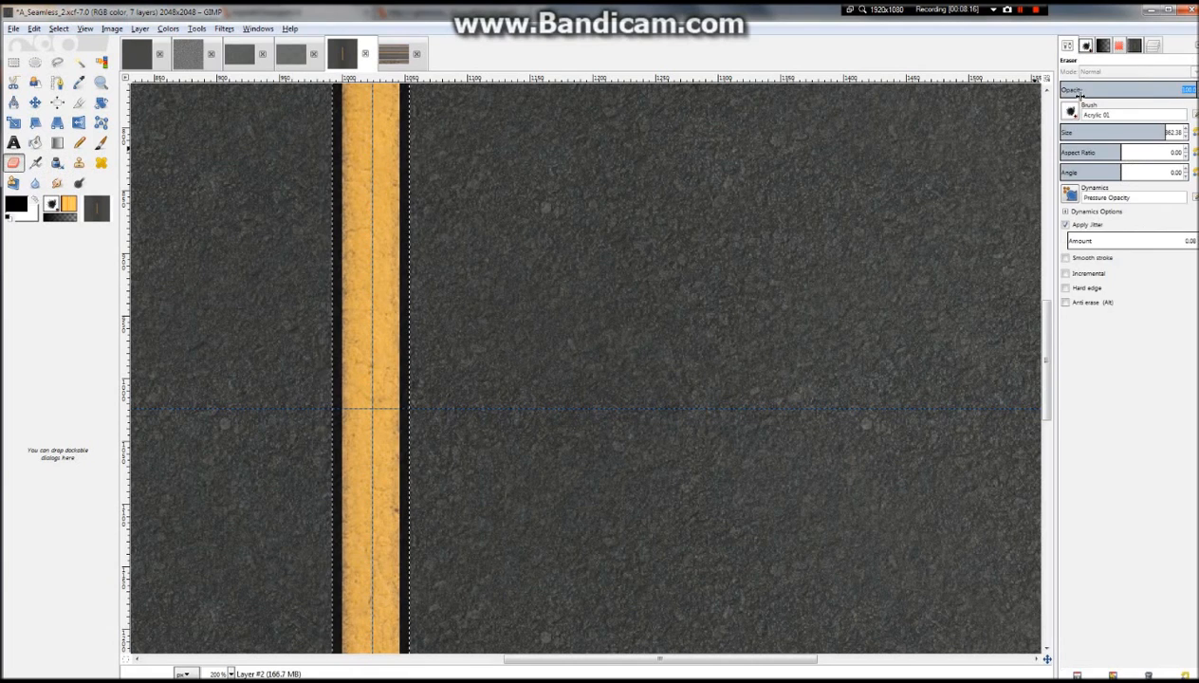
click(1070, 111)
click(1104, 148)
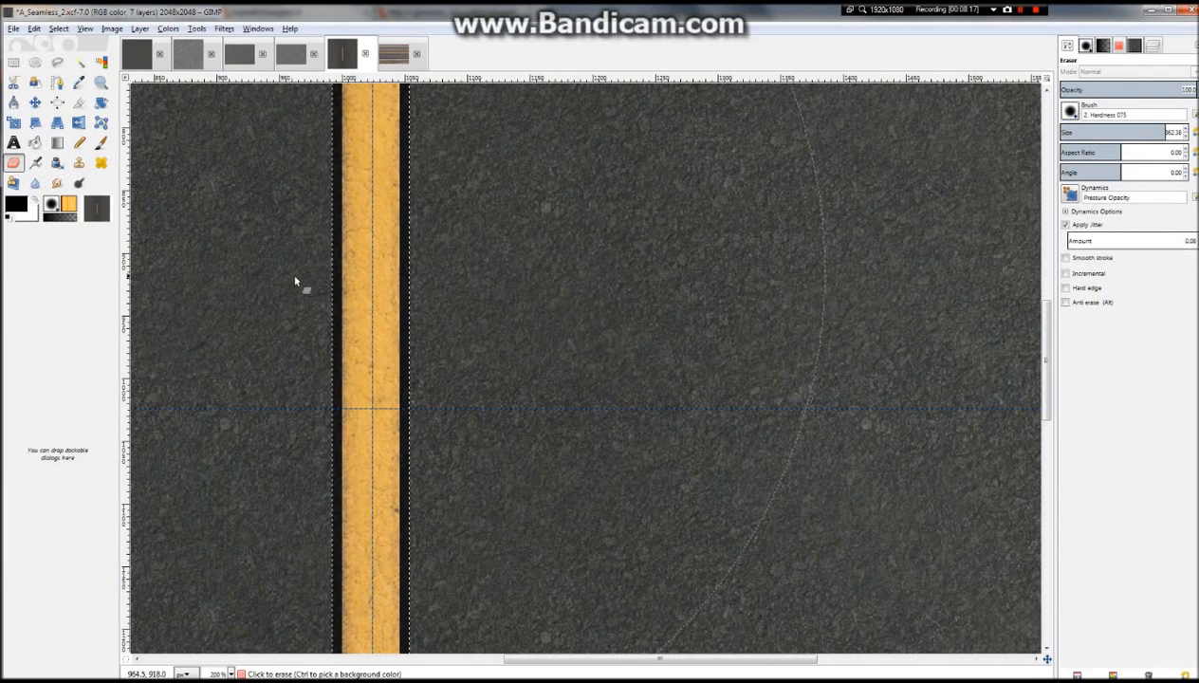
drag(1085, 132, 1051, 133)
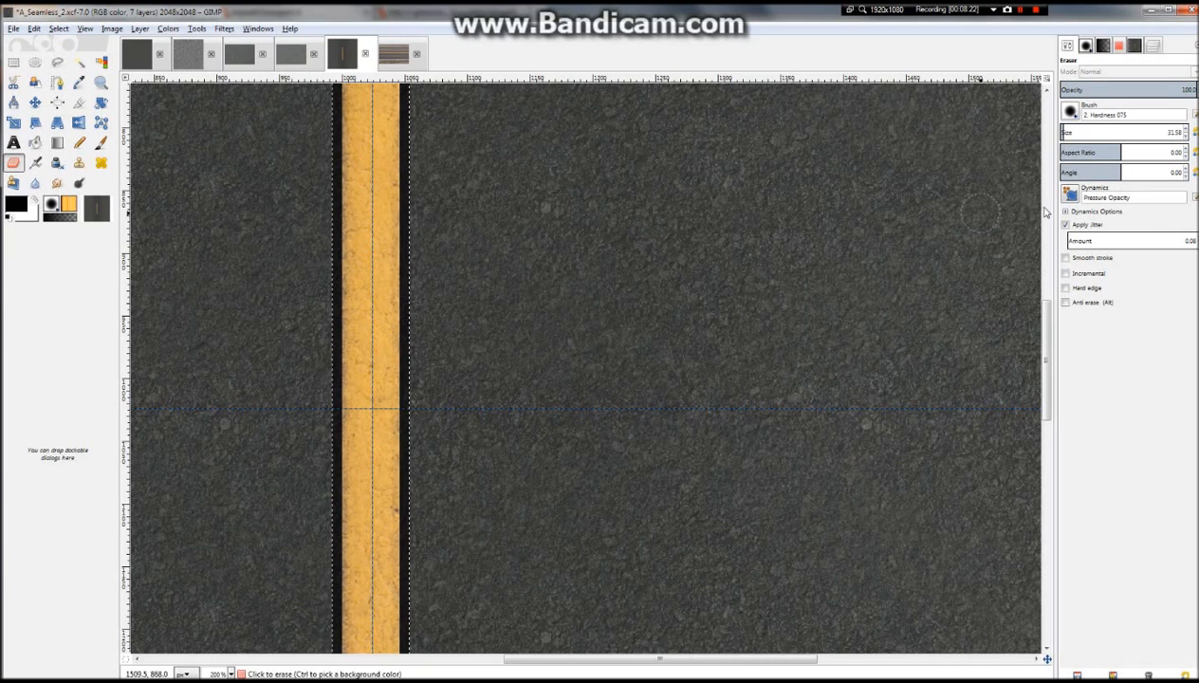
drag(1115, 133, 1093, 134)
drag(1105, 134, 1103, 133)
scroll(408, 189, down, 3)
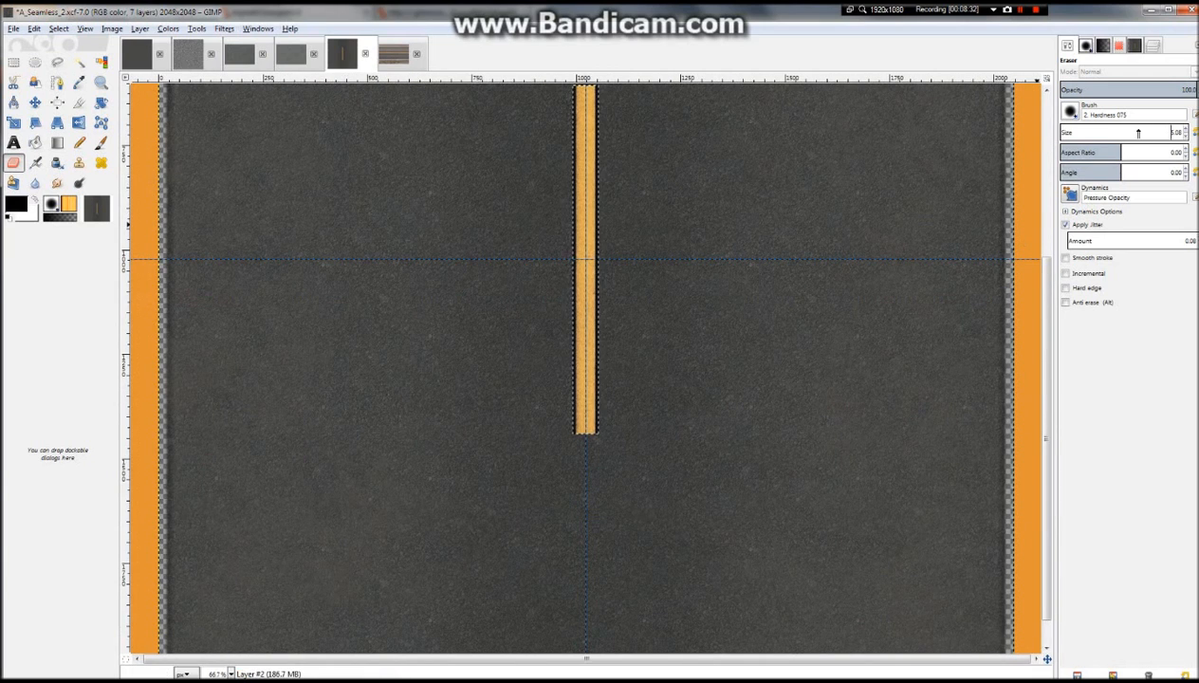
drag(1148, 134, 1146, 134)
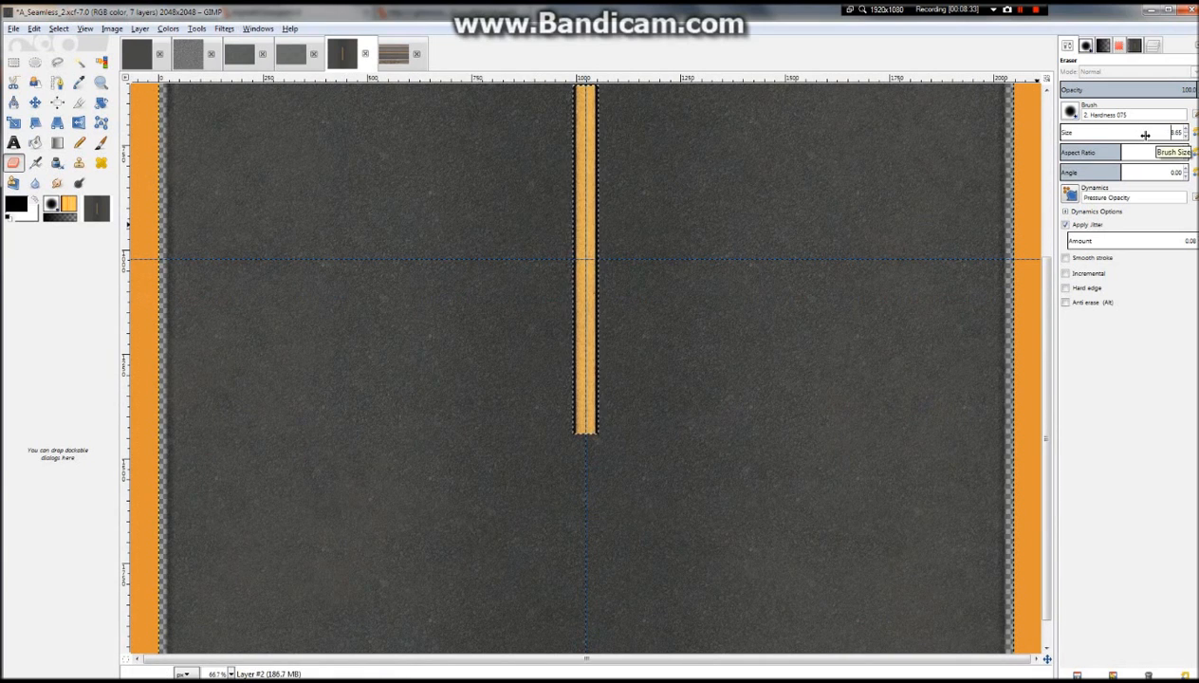
Erase a straight line along the right outer edge of the black strip, from its bottom corner to its top corner
scroll(604, 432, up, 8)
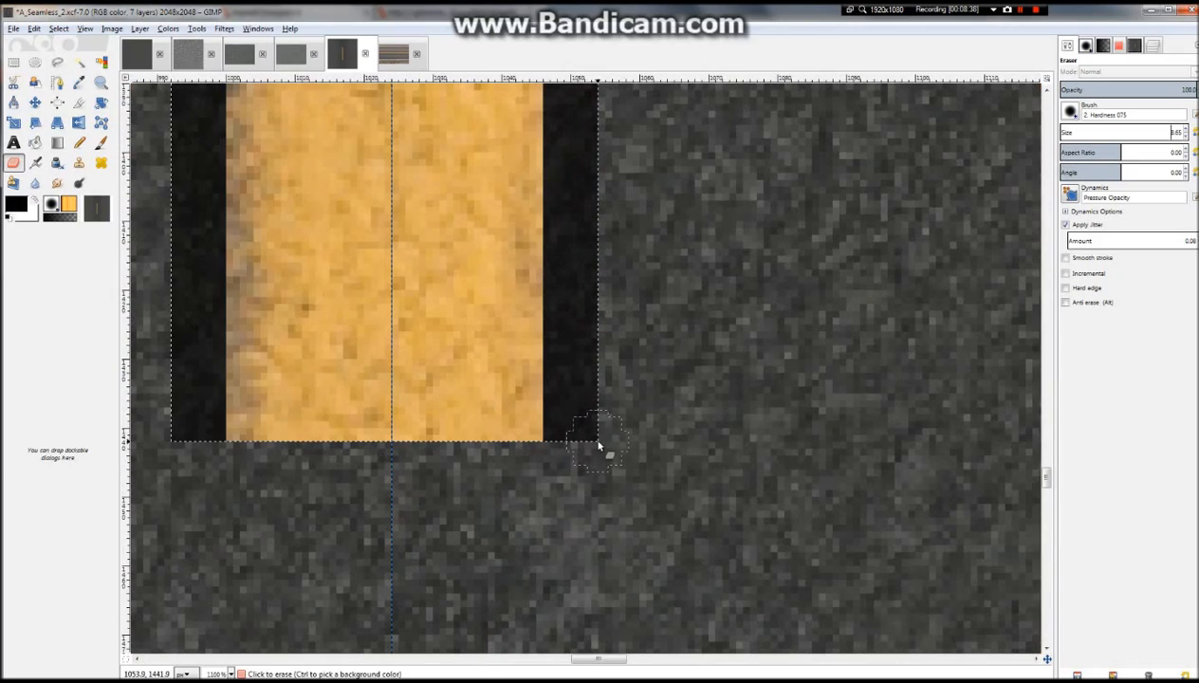
scroll(653, 433, down, 10)
scroll(675, 427, up, 10)
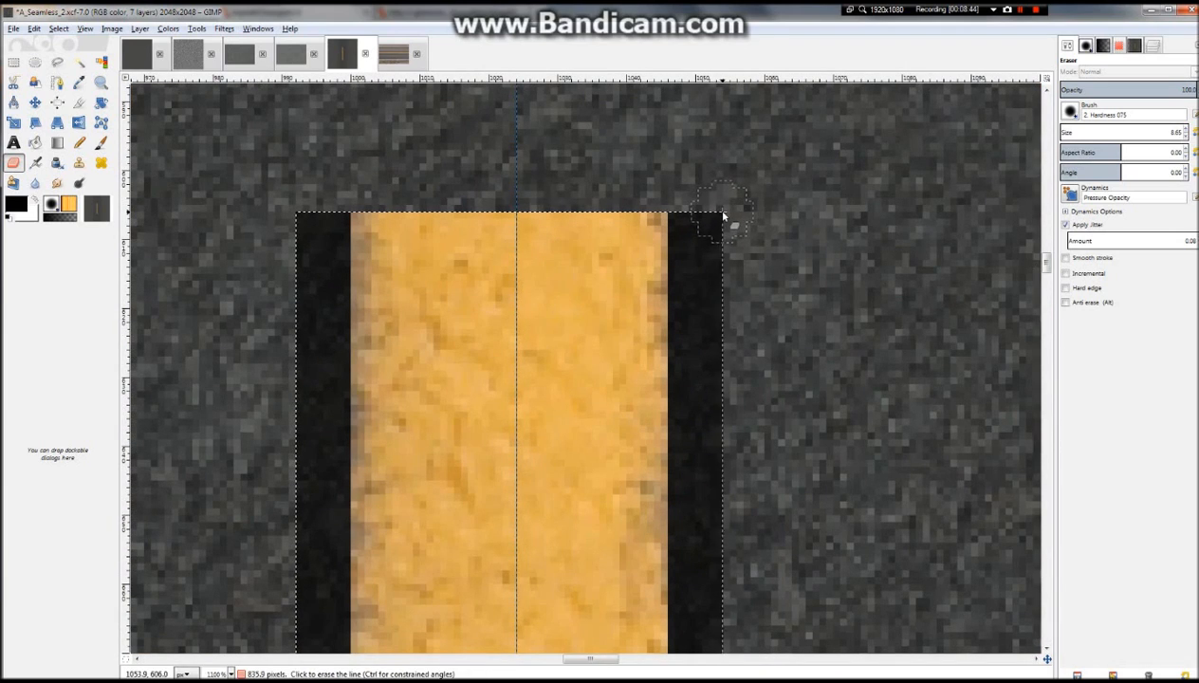
scroll(723, 214, down, 5)
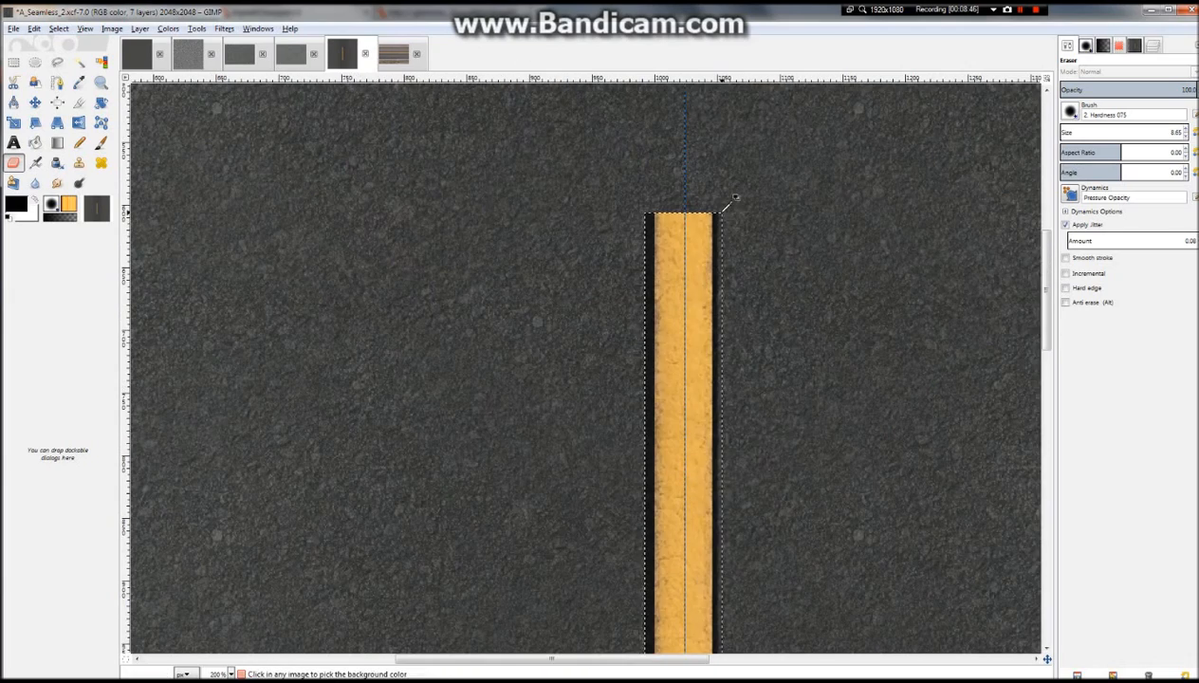
Erase a straight line along the left outer edge of the black strip, from its top corner to its bottom corner
scroll(669, 211, up, 2)
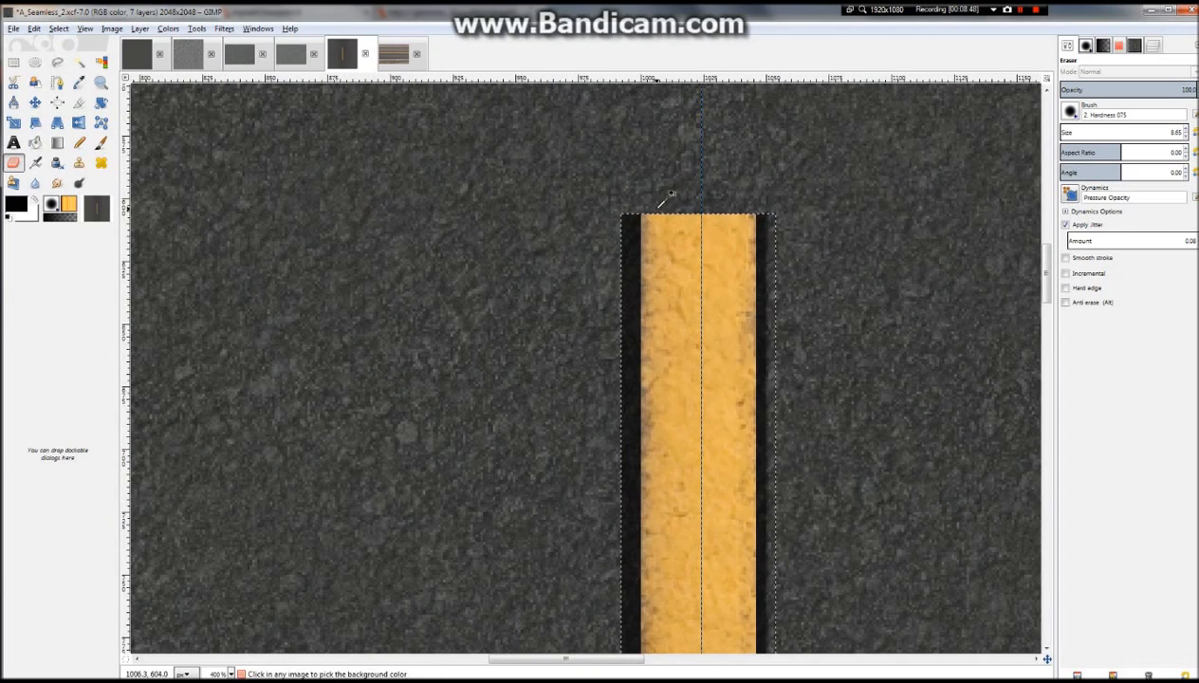
scroll(618, 224, up, 2)
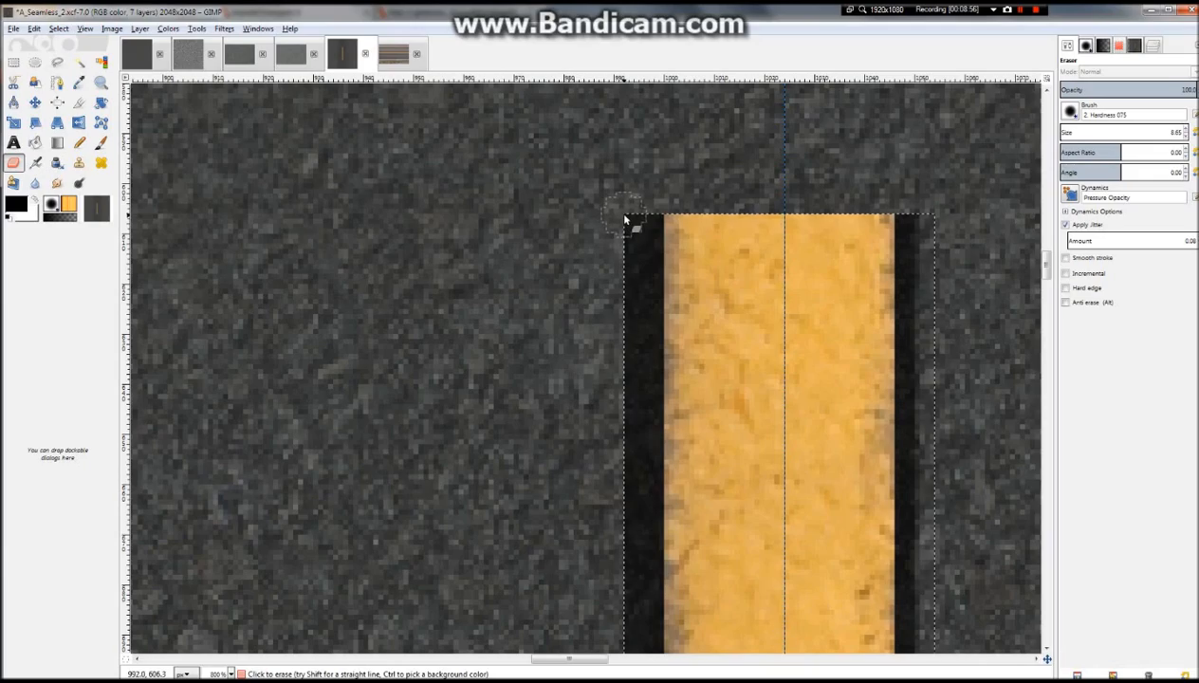
scroll(623, 219, down, 8)
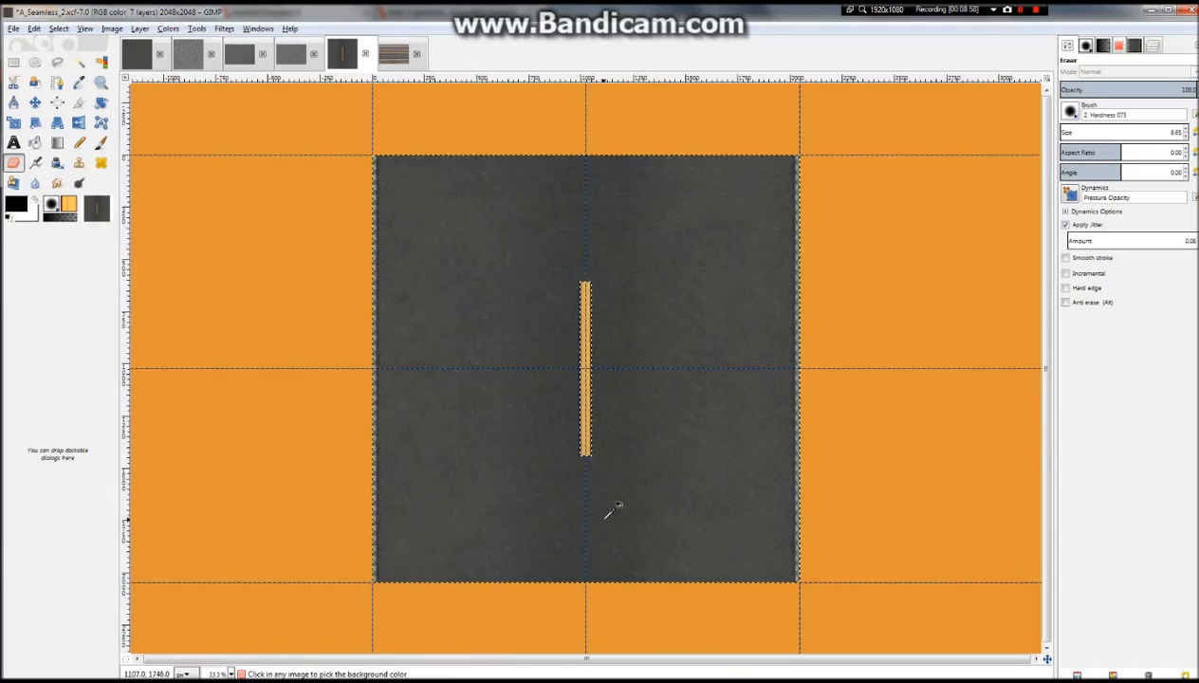
scroll(613, 509, up, 5)
scroll(596, 470, up, 2)
scroll(562, 147, down, 2)
scroll(594, 112, up, 9)
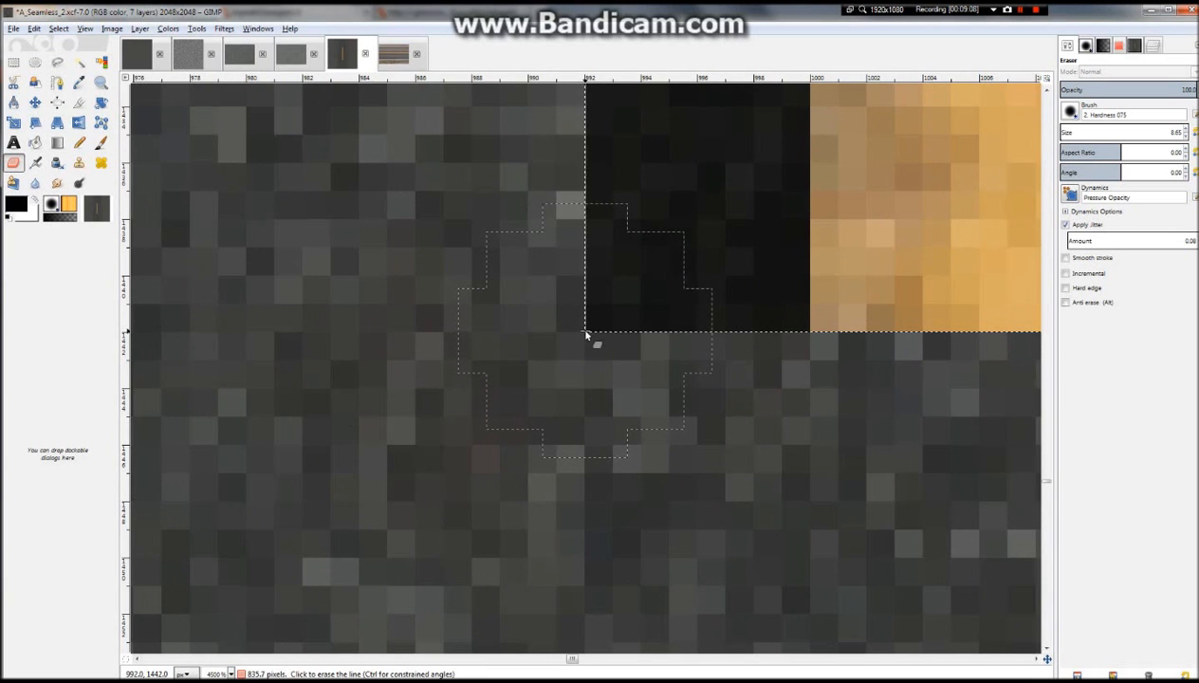
shift+click(584, 337)
ctrl+scroll(588, 313, down, 12)
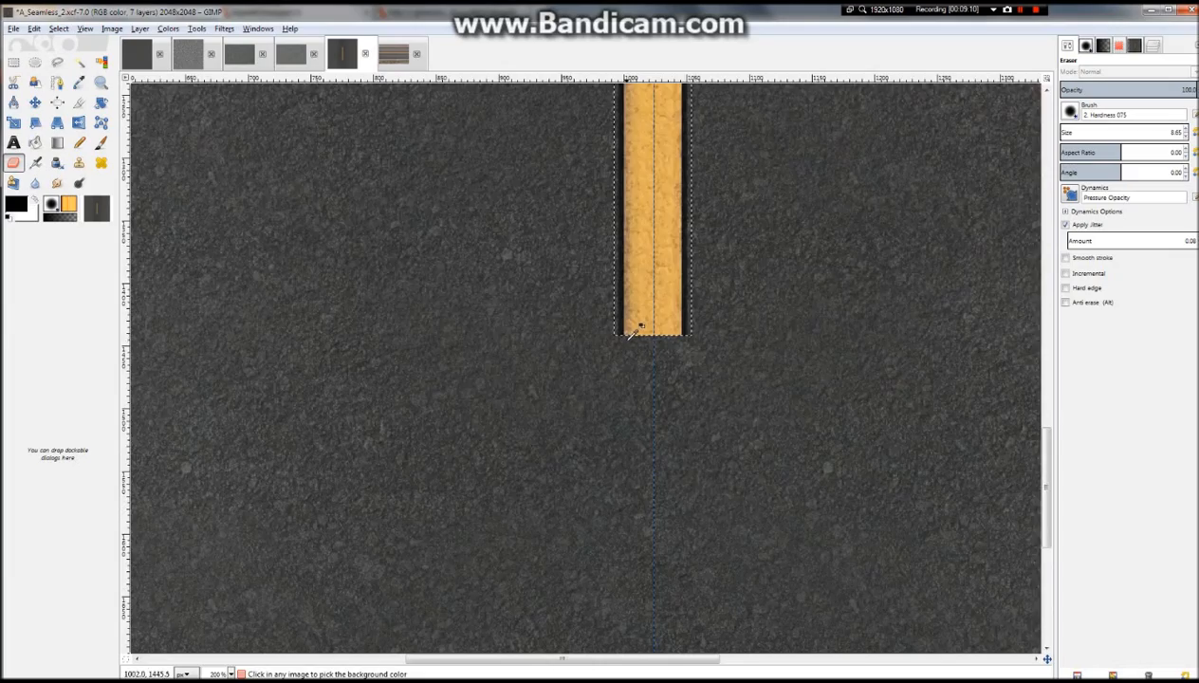
Scale Pasted Layer #2, the yellow line, to a width of 38 px without altering its height
ctrl+scroll(589, 199, up, 3)
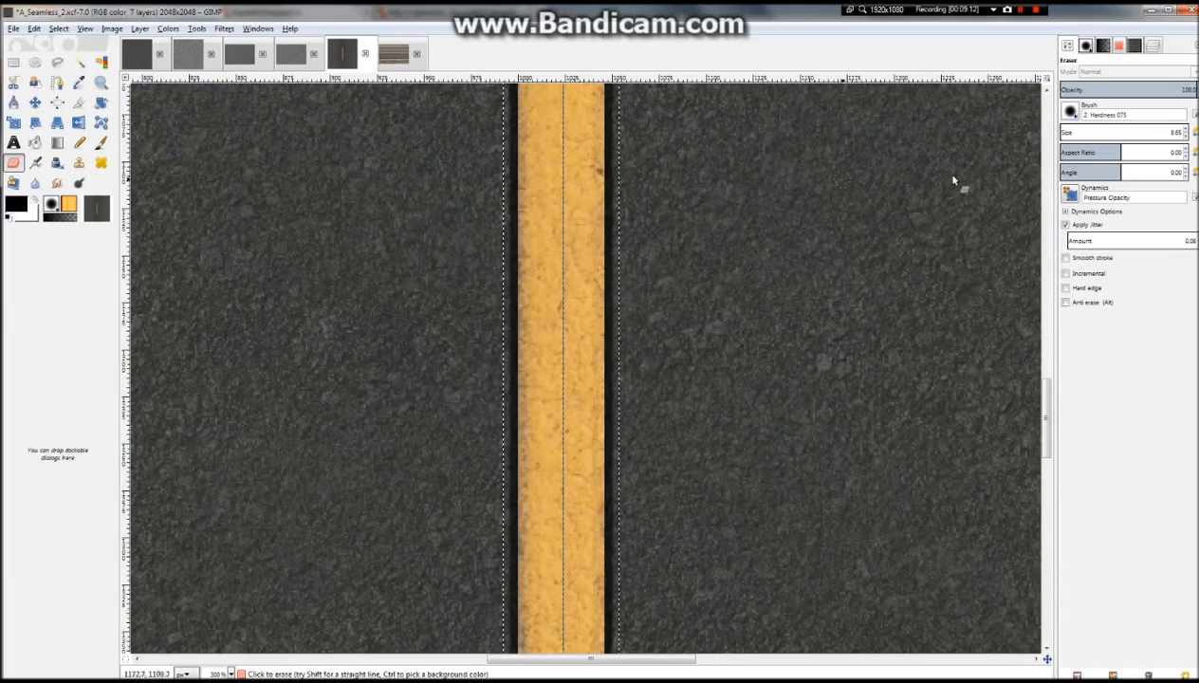
ctrl+scroll(560, 359, down, 5)
ctrl+scroll(567, 322, up, 6)
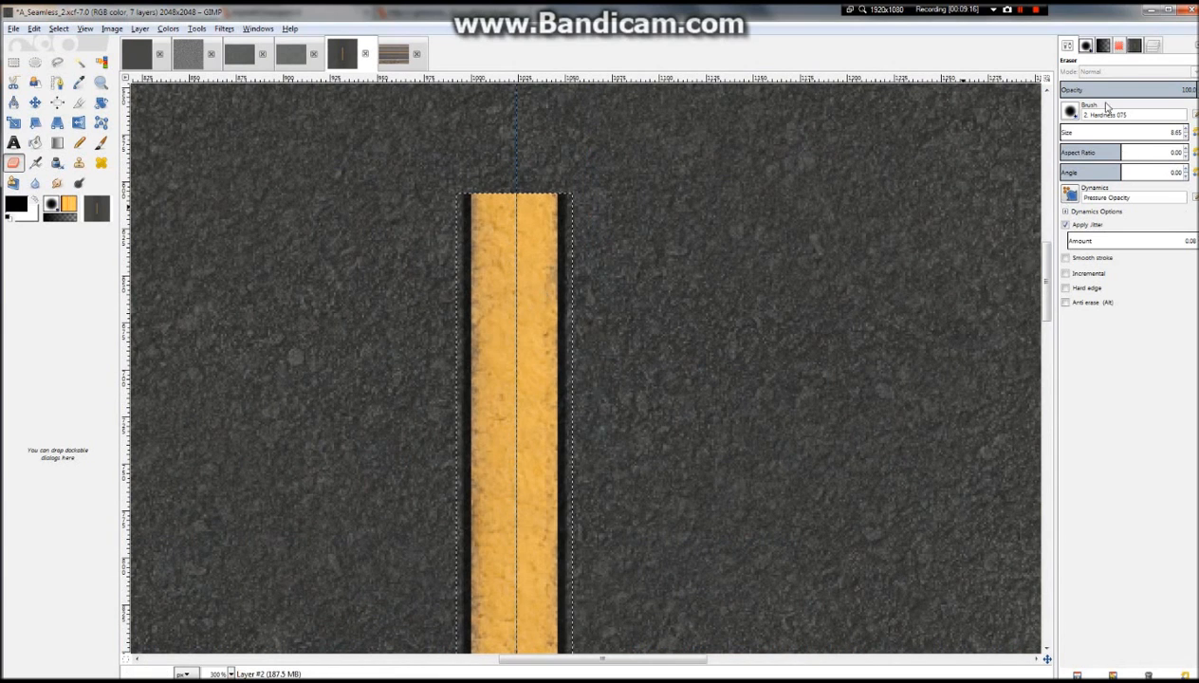
click(1146, 46)
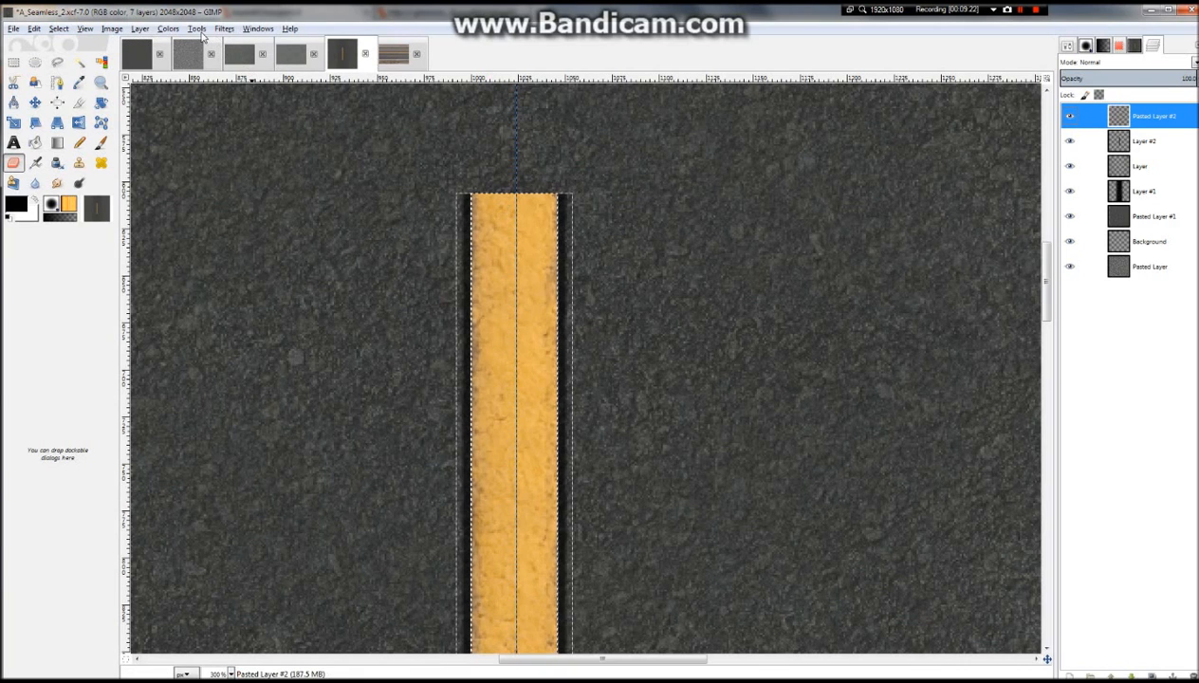
click(142, 28)
click(162, 221)
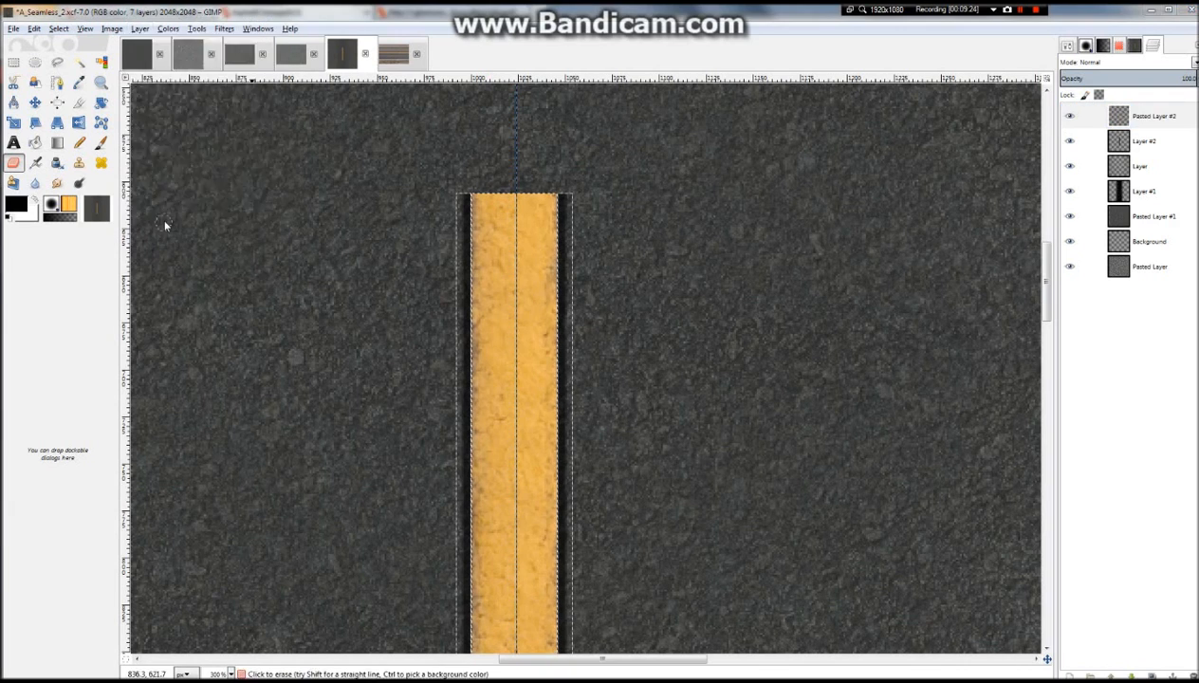
click(133, 107)
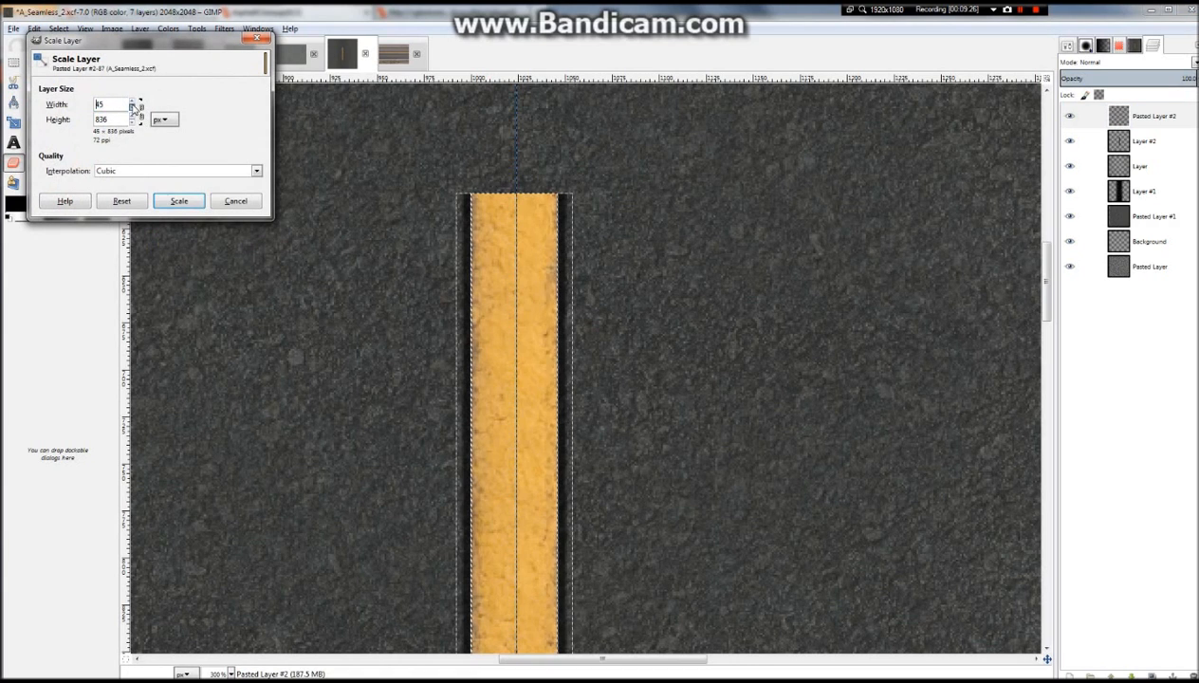
click(133, 110)
click(133, 110)
click(133, 111)
click(133, 110)
click(179, 201)
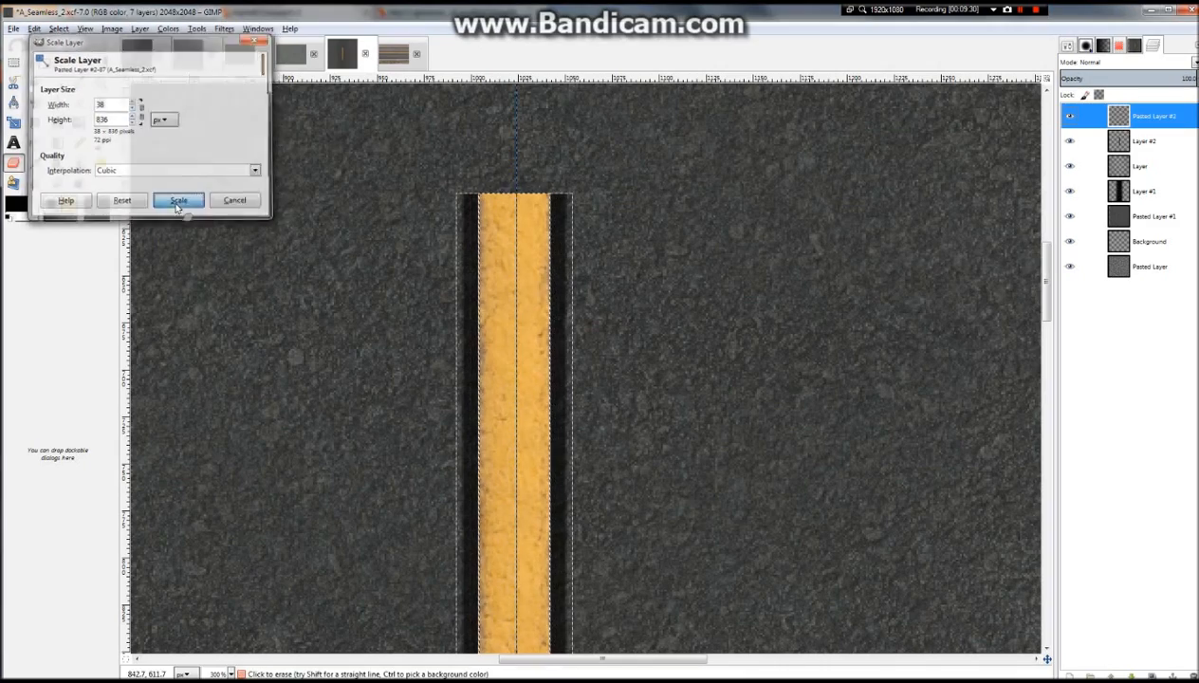
Expand the boundary of Pasted Layer #2 to the full image size
key(1)
scroll(326, 215, down, 2)
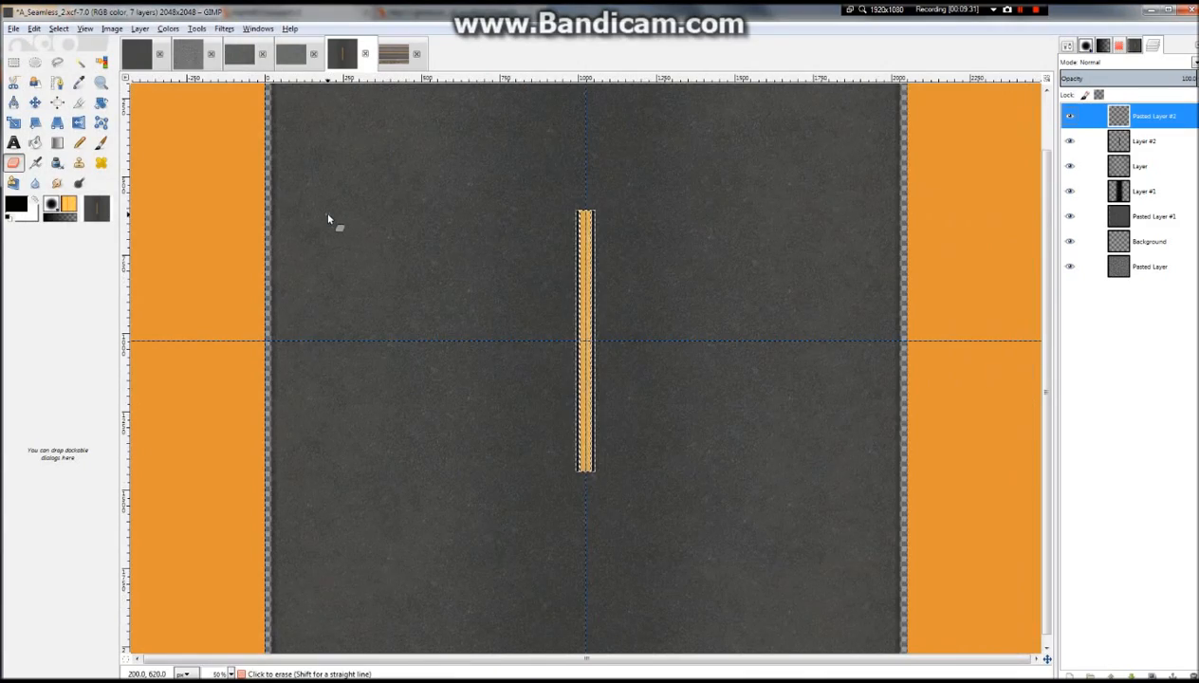
scroll(457, 244, up, 2)
right_click(1167, 118)
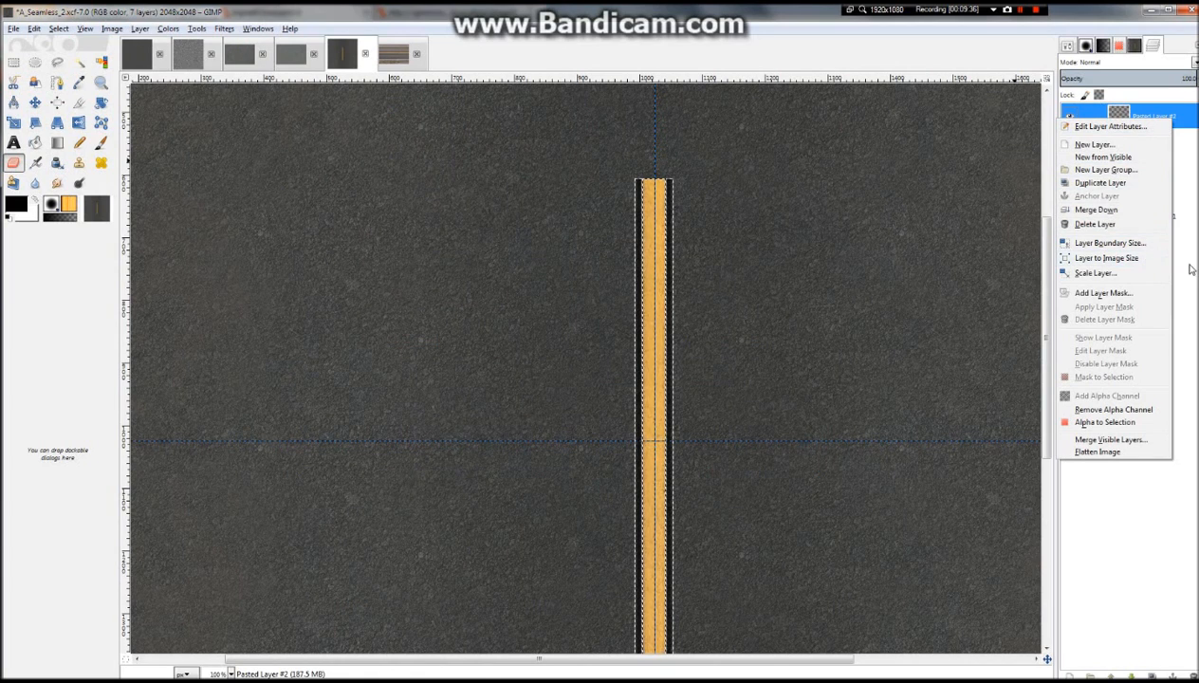
click(1146, 260)
scroll(599, 252, down, 2)
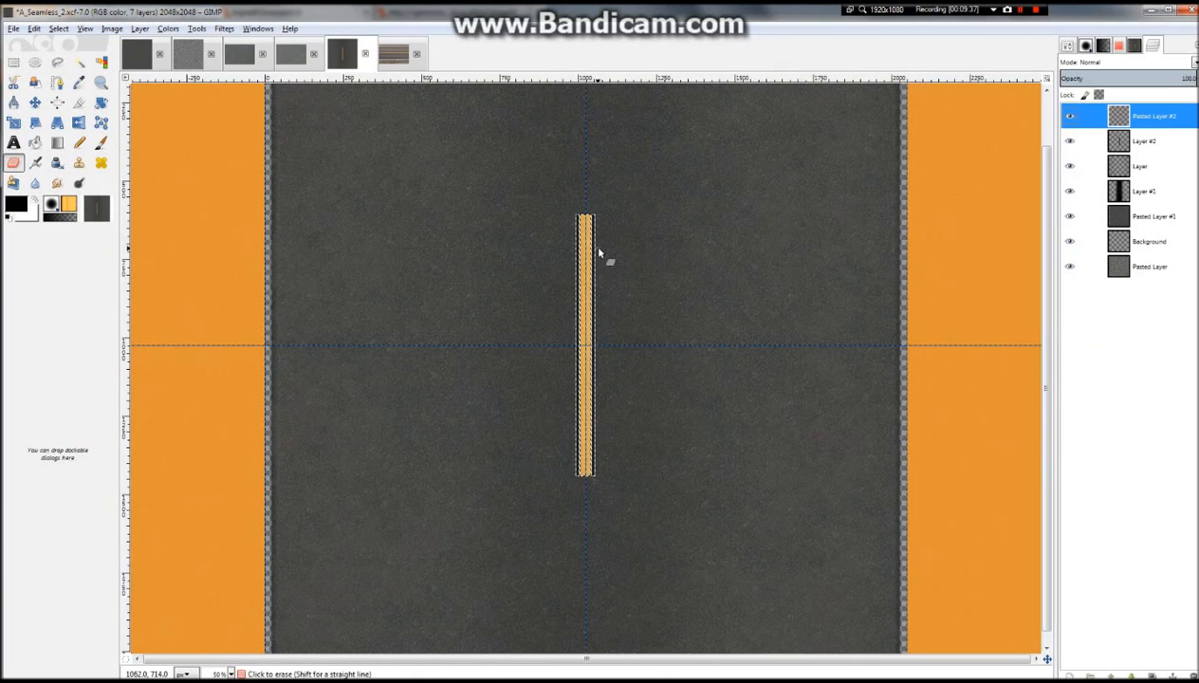
Fit Pasted Layer #2 to the image size and merge it down into Layer #2
right_click(1160, 115)
click(1105, 259)
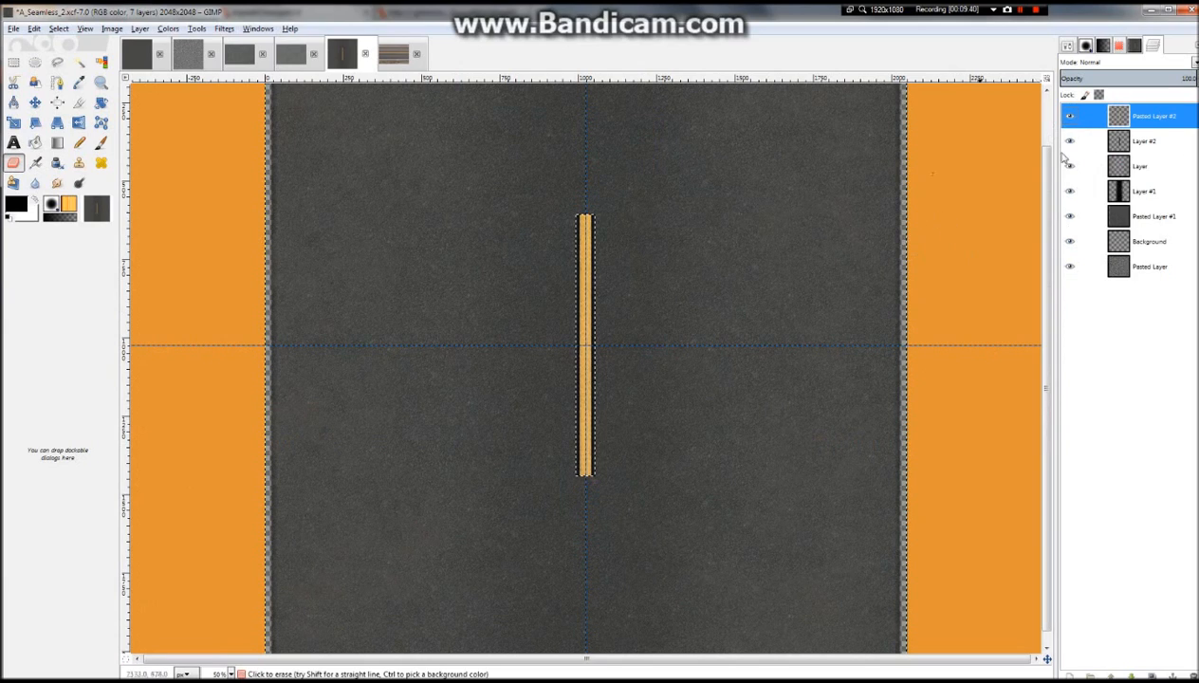
right_click(1145, 115)
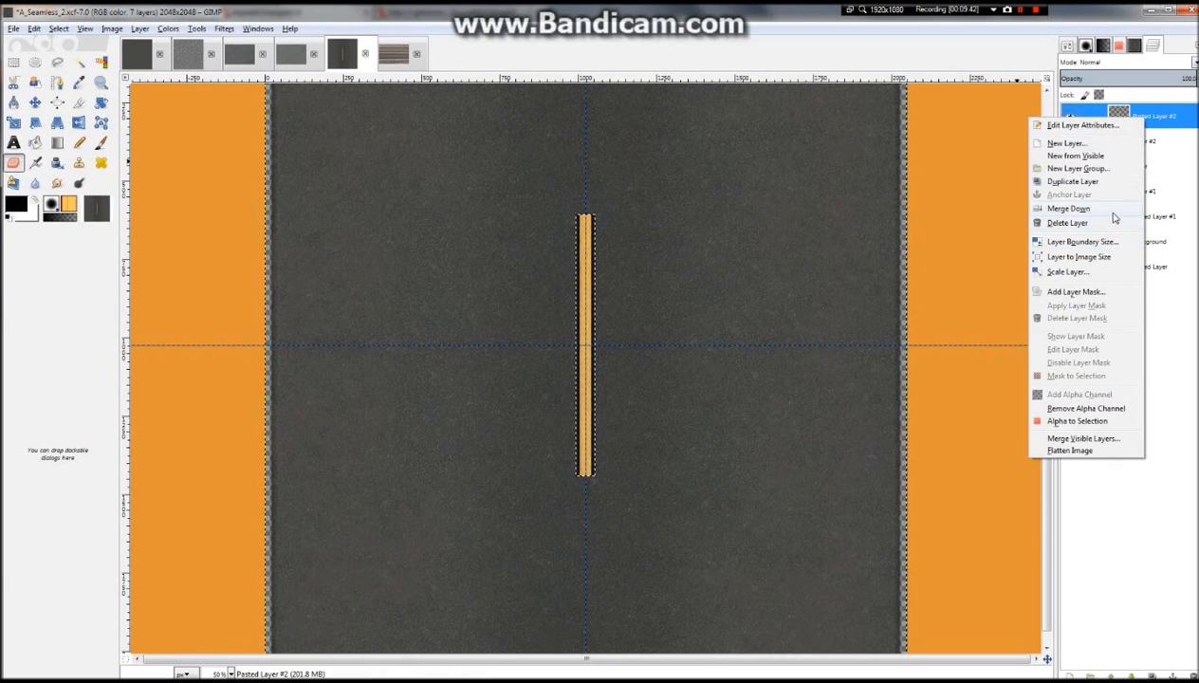
click(1115, 217)
key(2)
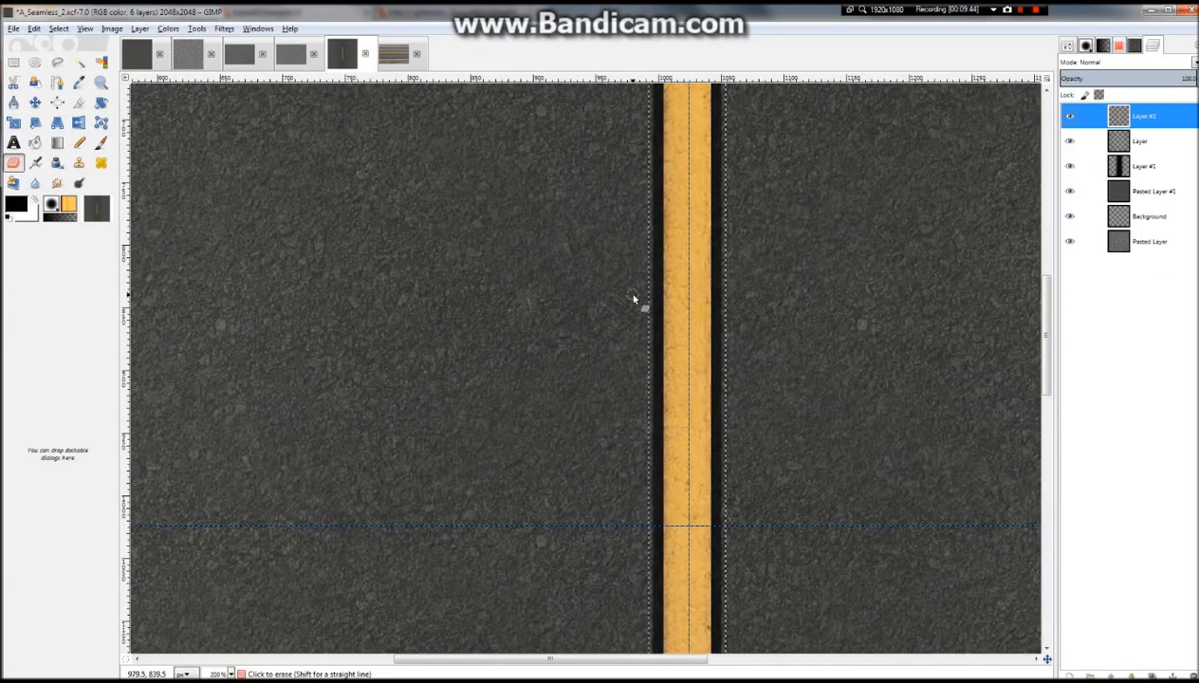
scroll(634, 299, down, 4)
scroll(634, 299, down, 1)
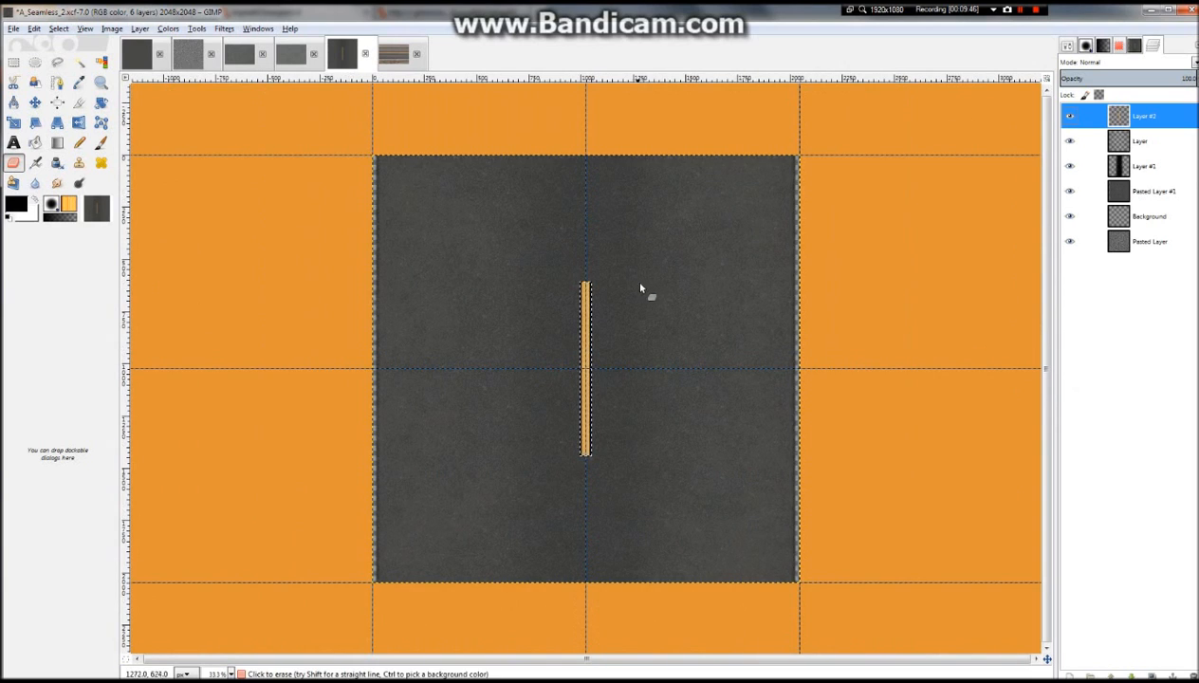
Move the line segment on Layer #2 straight up until it starts at the top edge of the image
click(36, 102)
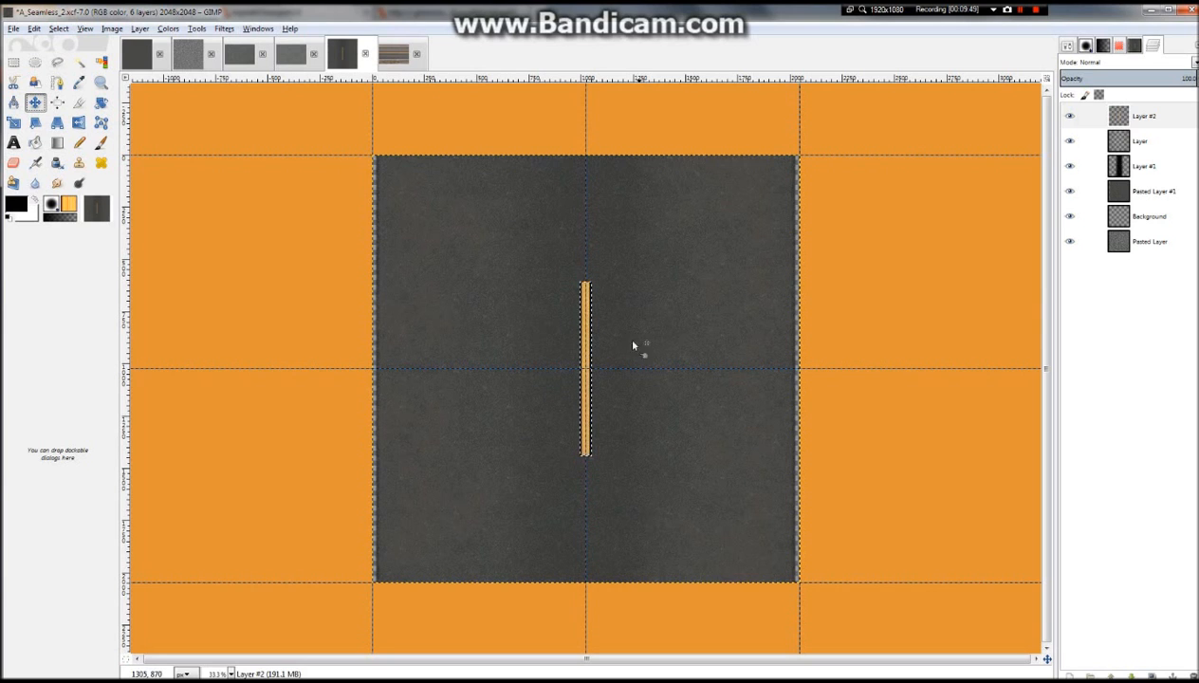
drag(604, 345, 610, 235)
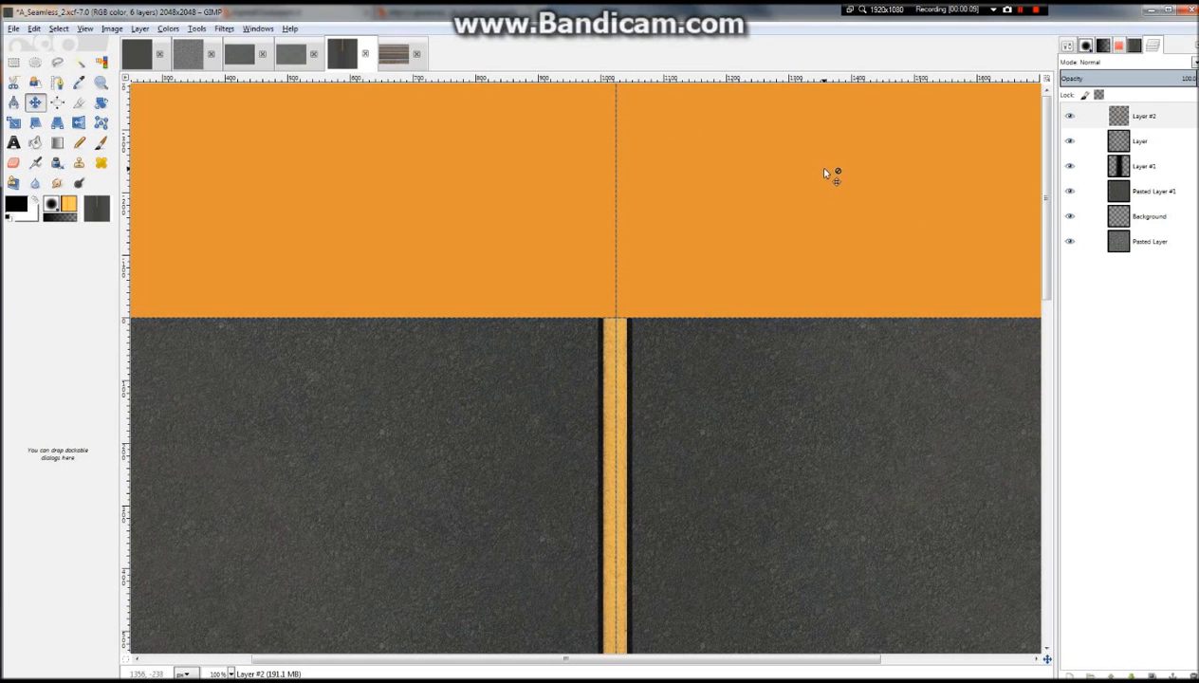
scroll(733, 210, down, 5)
scroll(642, 335, down, 3)
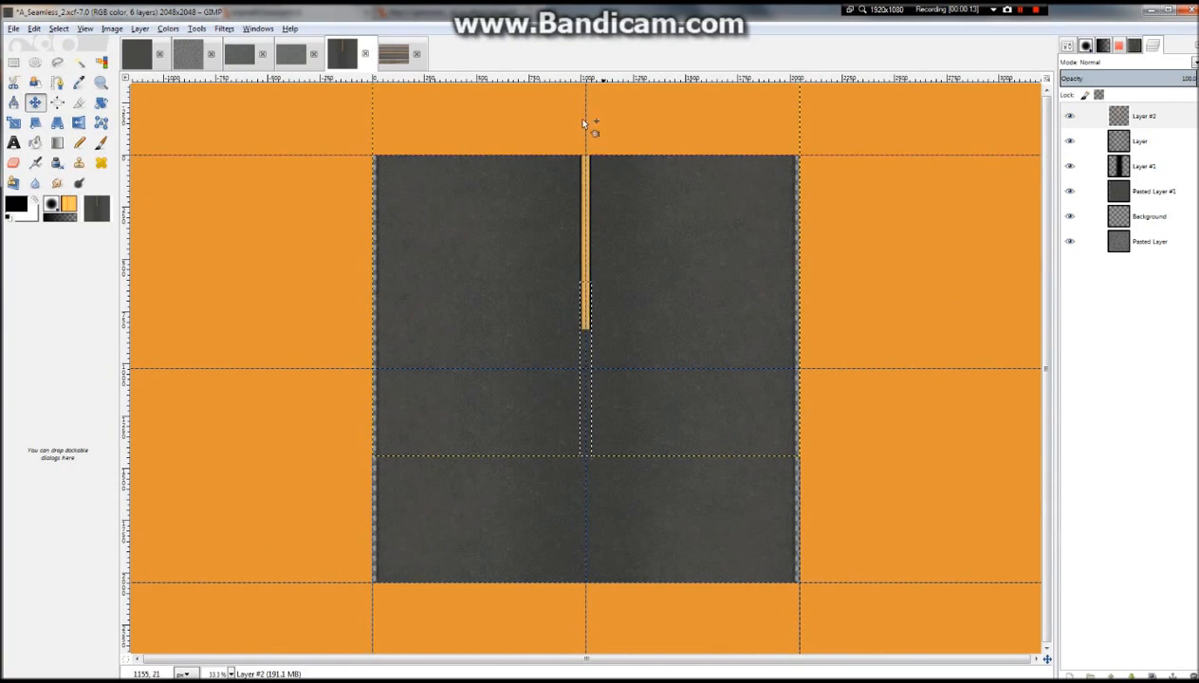
scroll(651, 209, up, 4)
scroll(669, 215, down, 5)
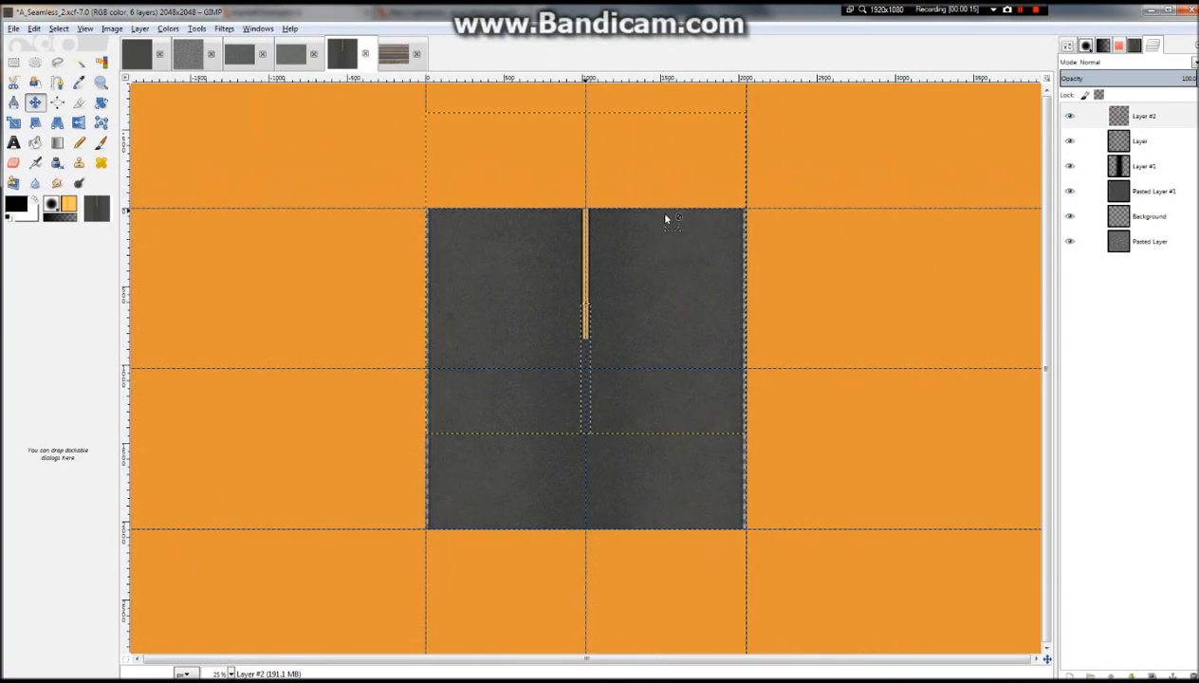
scroll(602, 318, up, 4)
scroll(588, 306, up, 4)
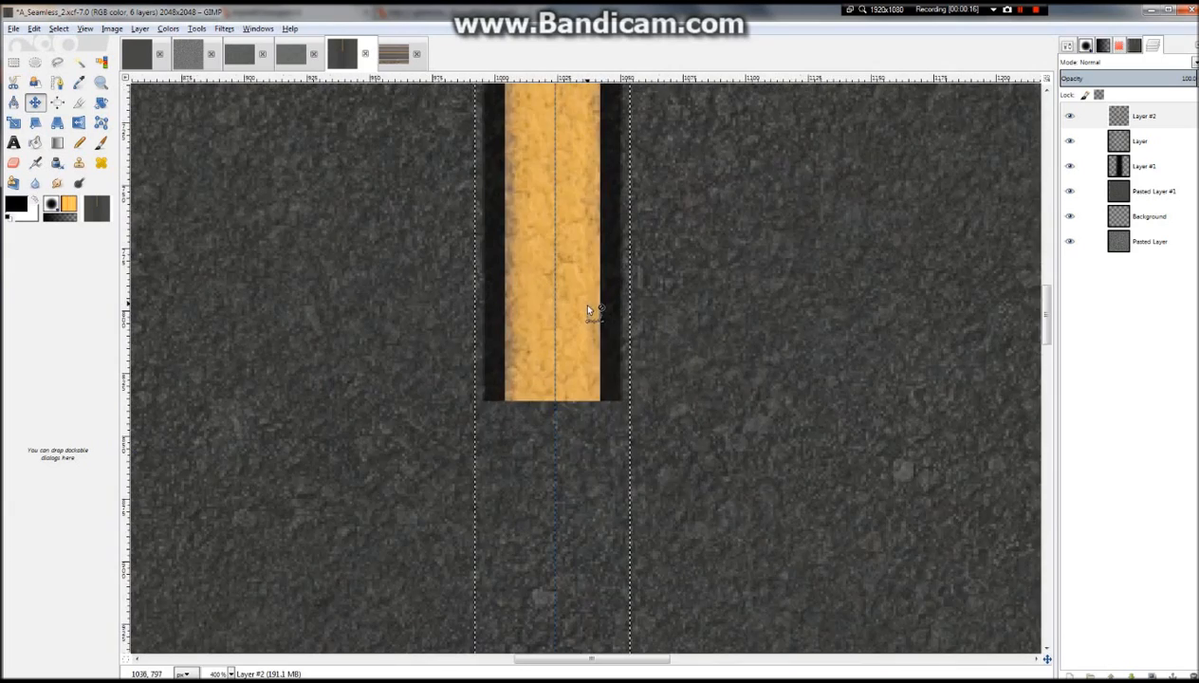
scroll(588, 305, down, 8)
scroll(588, 313, up, 2)
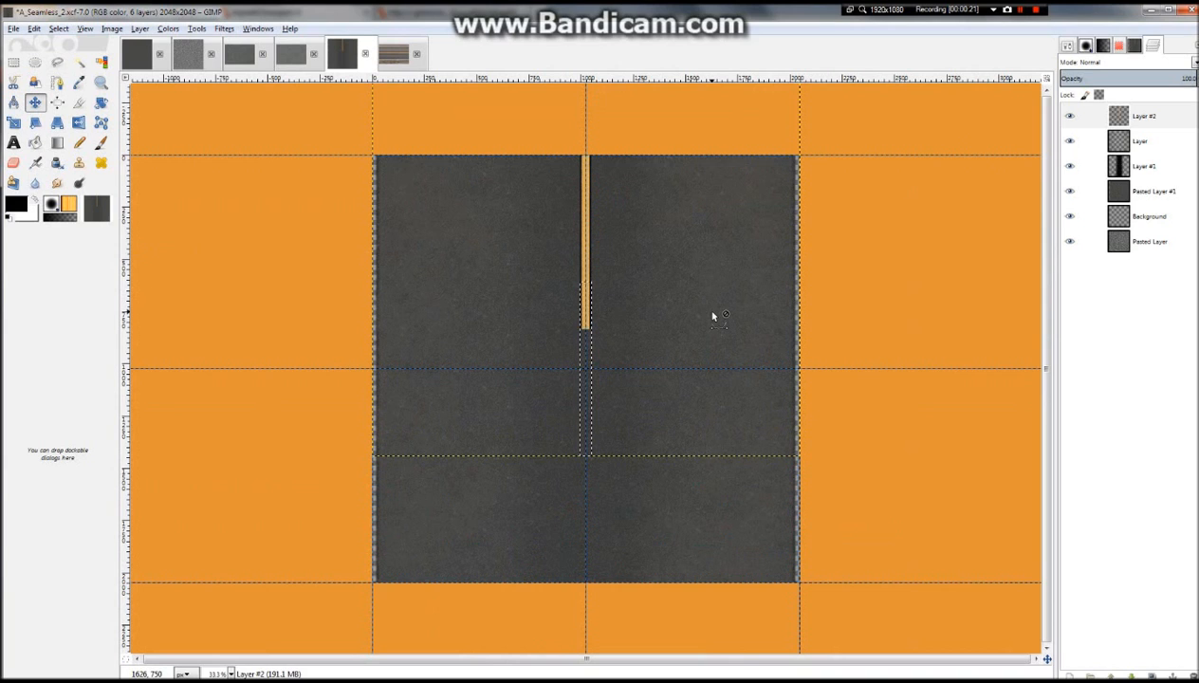
Duplicate Layer #2 and move the copy straight down so it continues the first line segment without overlapping edges
key(ctrl+shift+n)
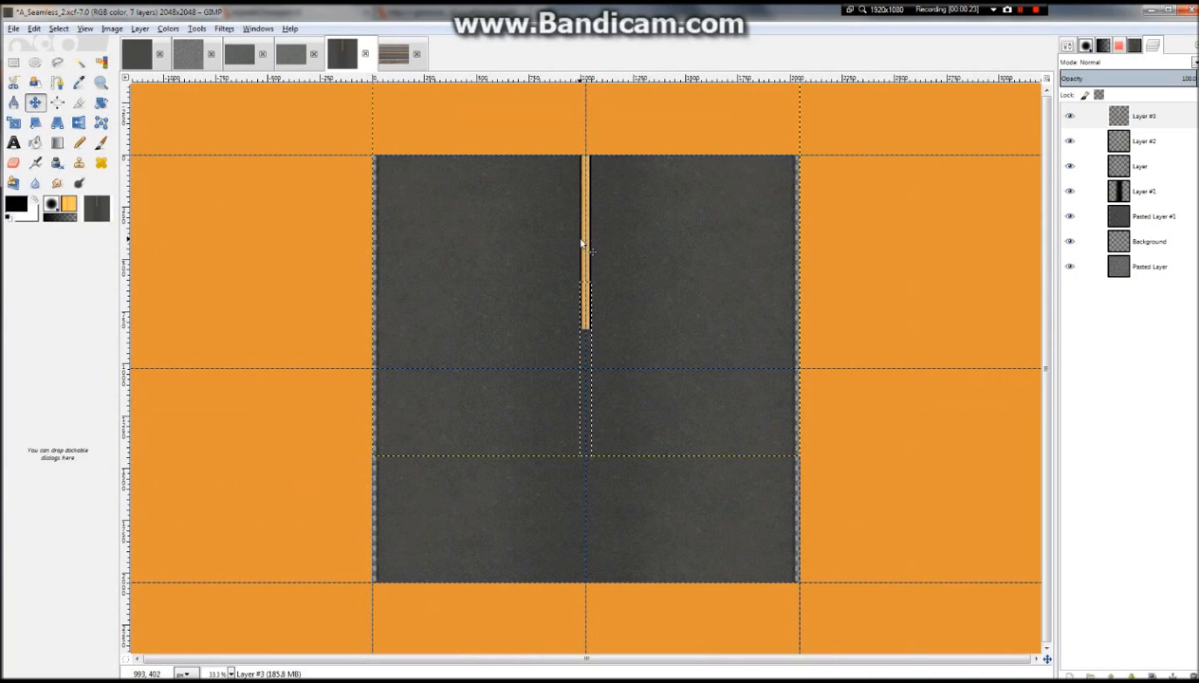
drag(589, 248, 591, 410)
scroll(589, 306, up, 7)
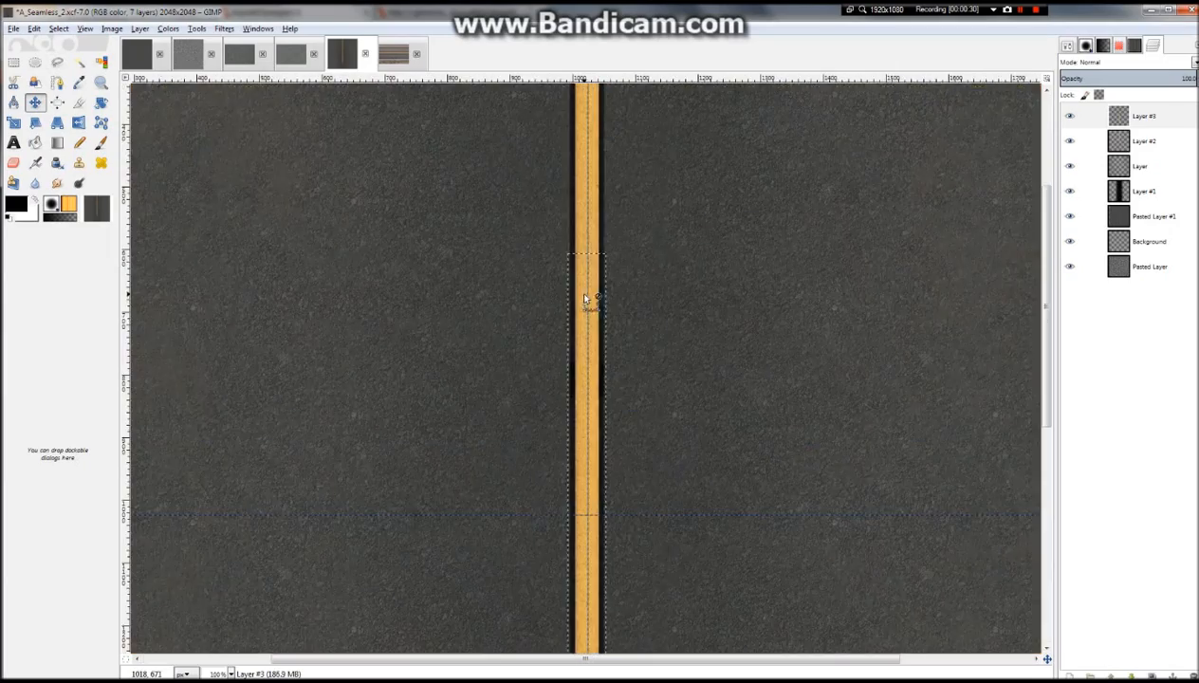
scroll(589, 313, down, 5)
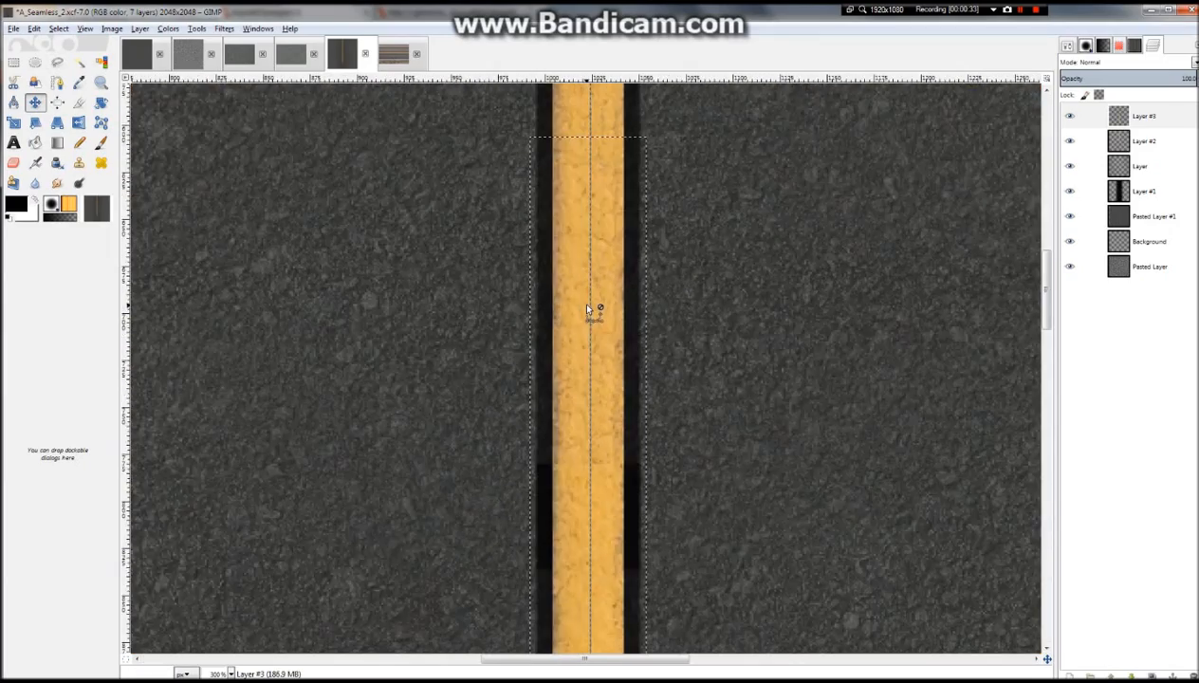
scroll(580, 378, up, 3)
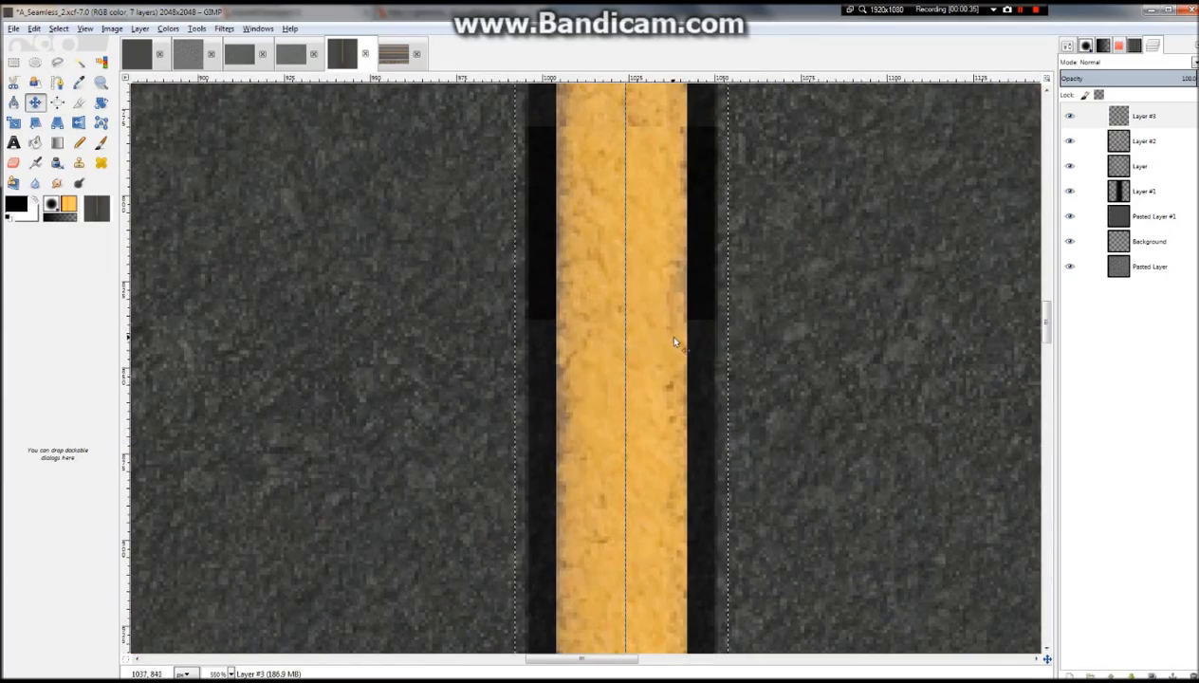
drag(695, 340, 692, 539)
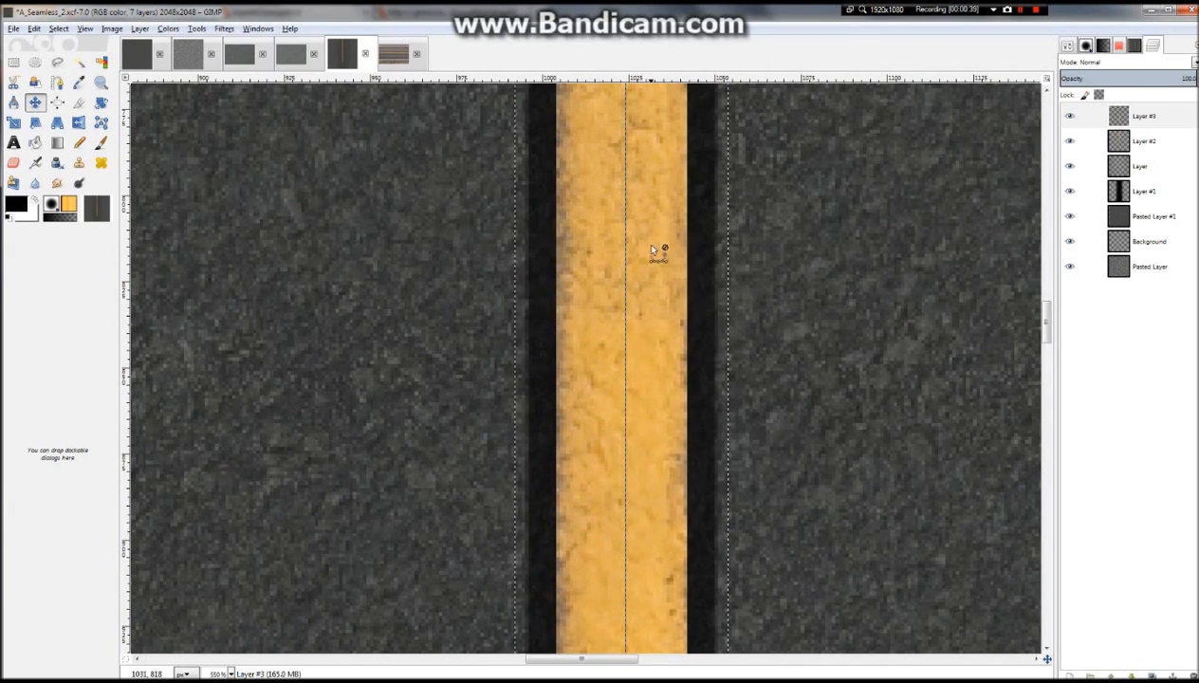
Duplicate Layer #3 and move the copied line segment straight down past the image's bottom edge, below the second segment
scroll(656, 287, down, 10)
scroll(656, 321, up, 3)
scroll(605, 435, down, 2)
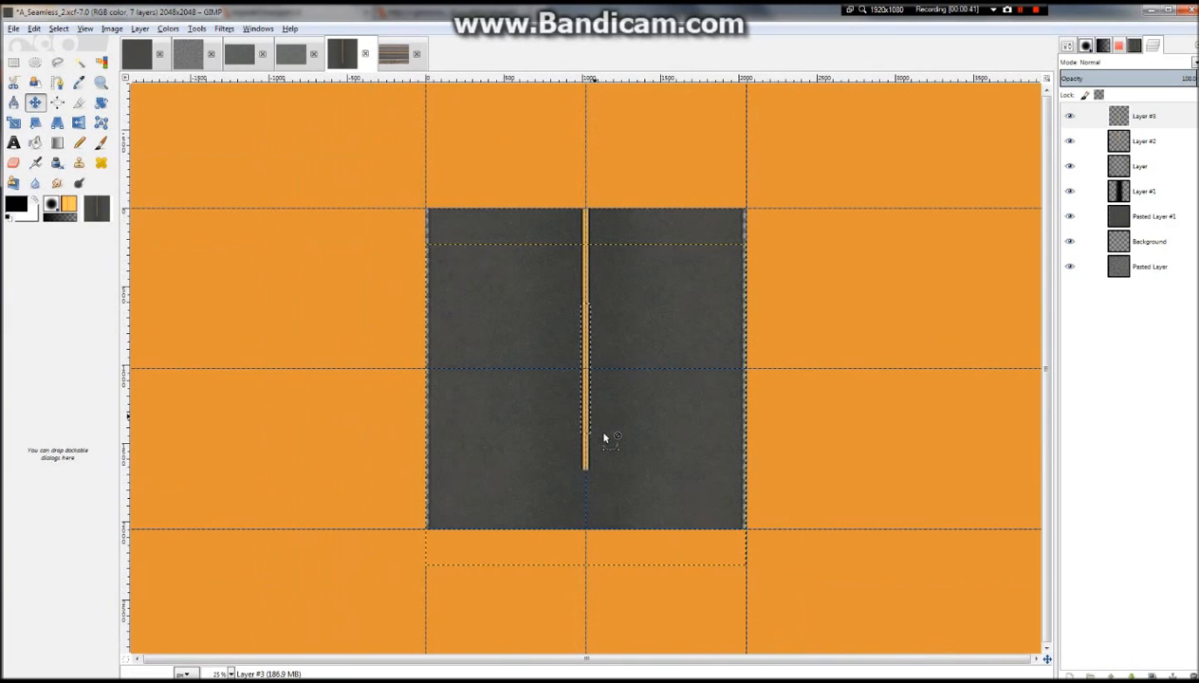
key(ctrl+shift+d)
drag(584, 467, 585, 621)
scroll(583, 387, up, 5)
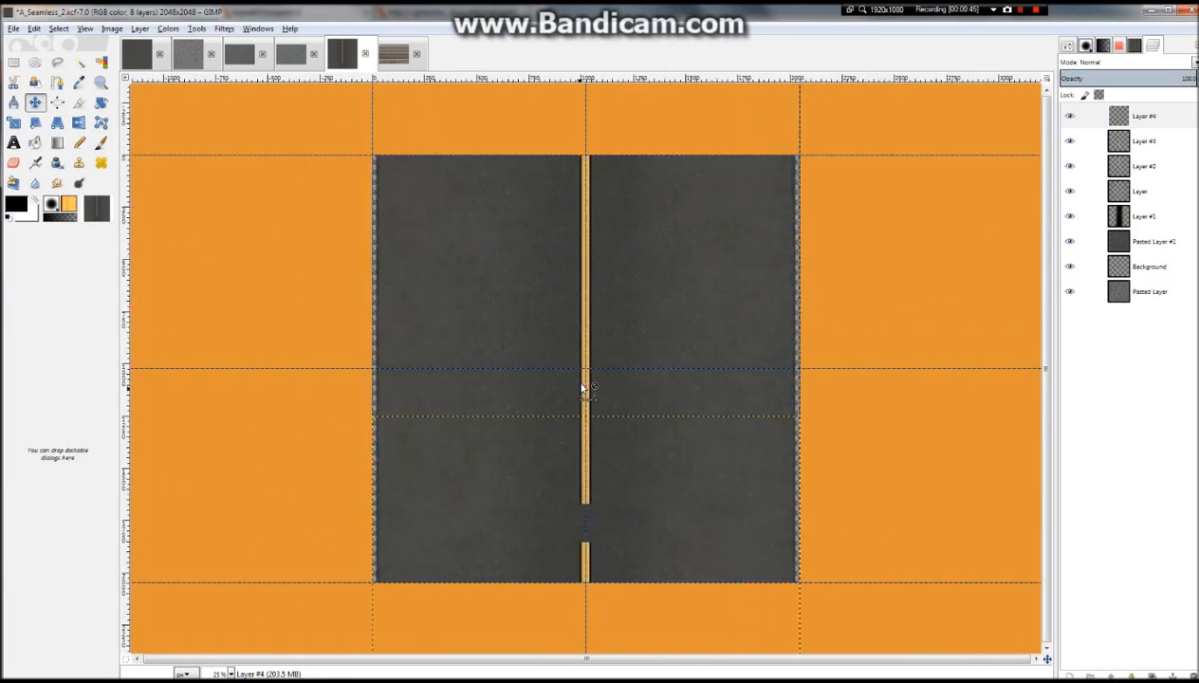
Move the Layer #4 line segment up about 186 px to close the gap, then fine-tune its join with the segment above
scroll(570, 475, down, 4)
scroll(559, 558, up, 6)
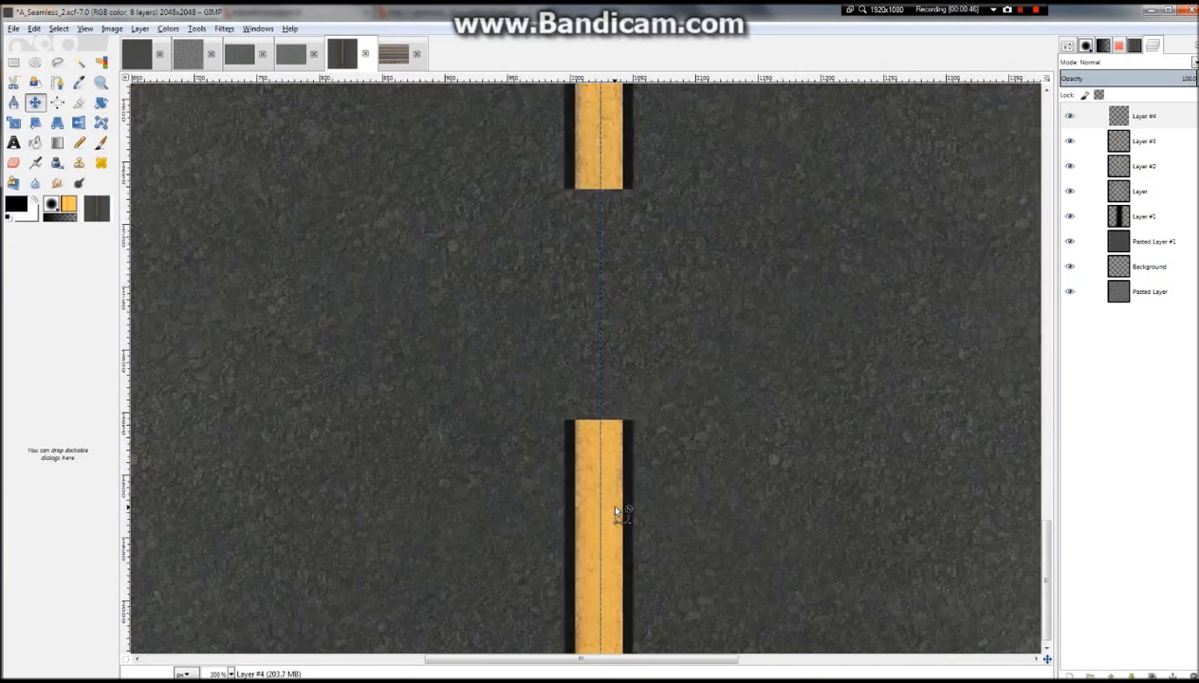
scroll(615, 513, down, 1)
drag(616, 493, 618, 329)
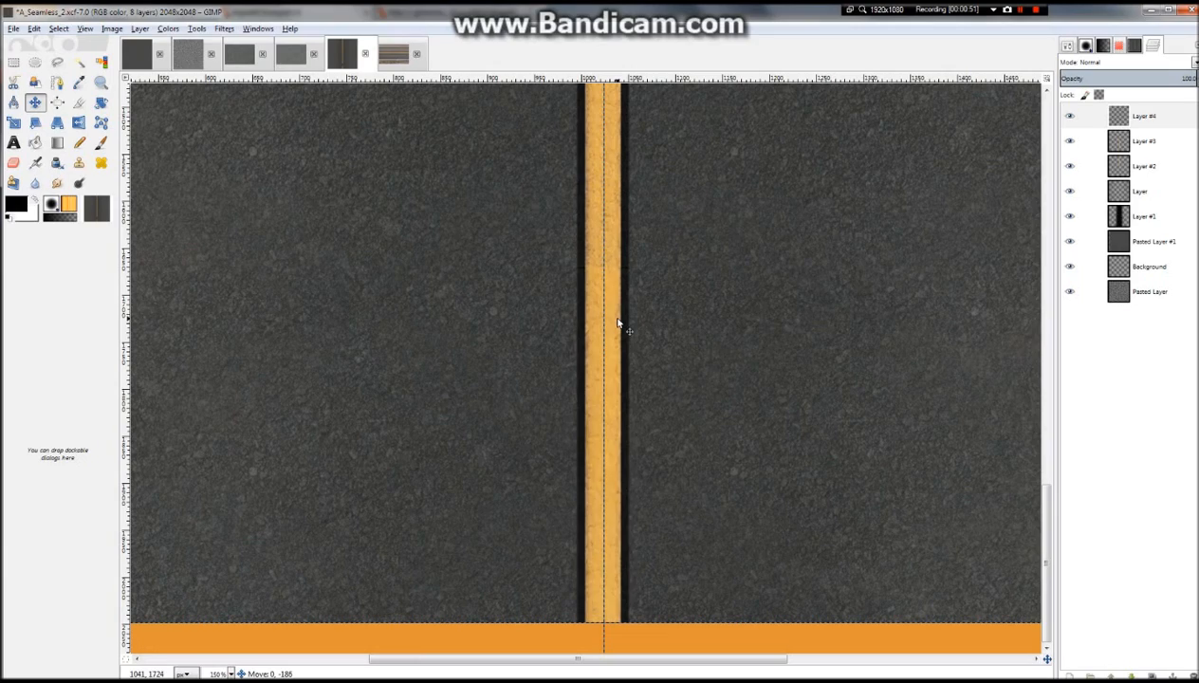
scroll(604, 237, up, 5)
drag(647, 460, 650, 457)
scroll(645, 446, down, 9)
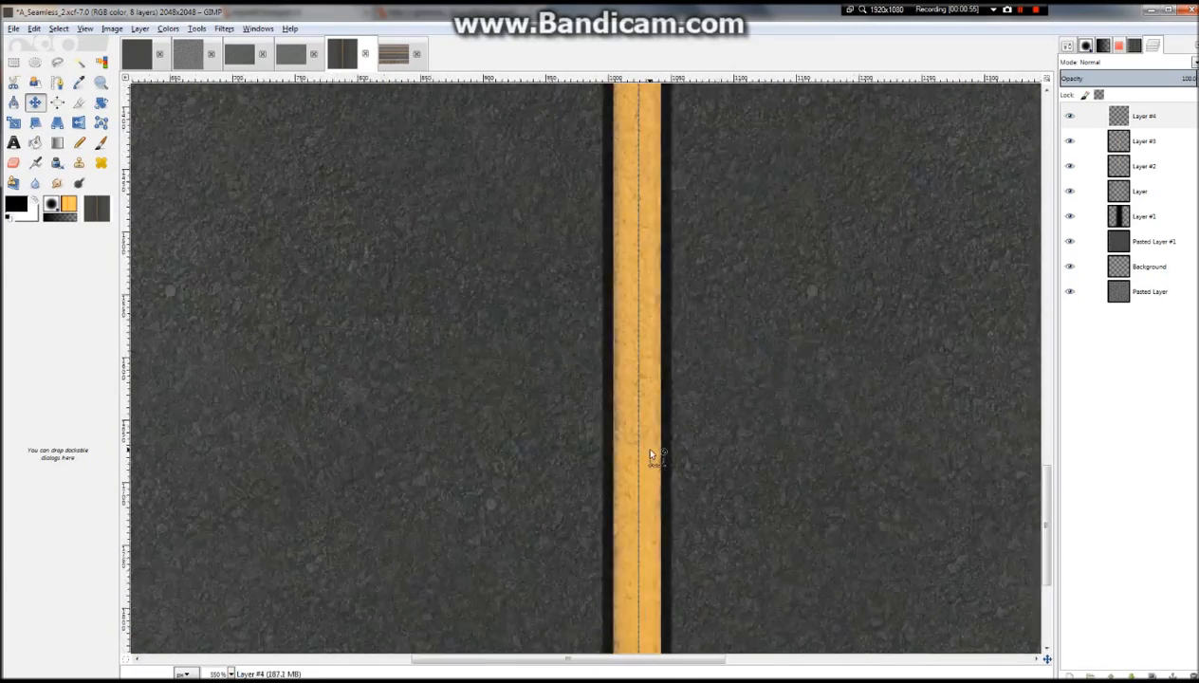
Merge Layer #4 and Layer #3 down into Layer #2 so the whole centre line is on one layer
right_click(1124, 121)
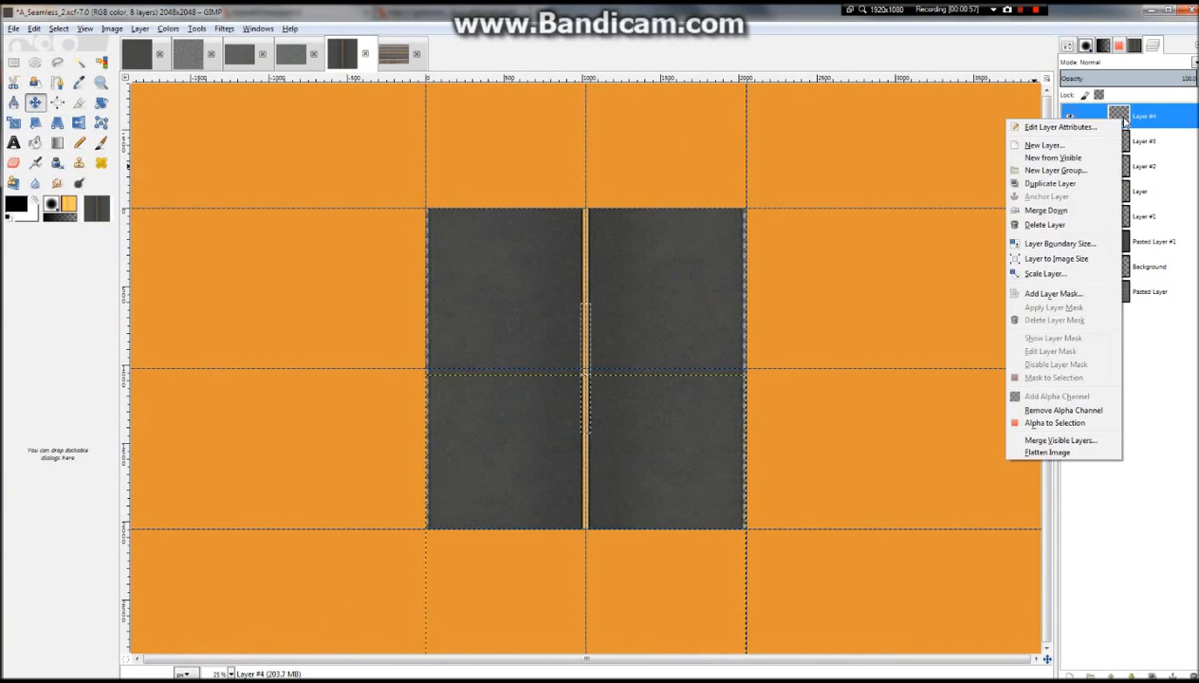
click(1045, 210)
right_click(1147, 123)
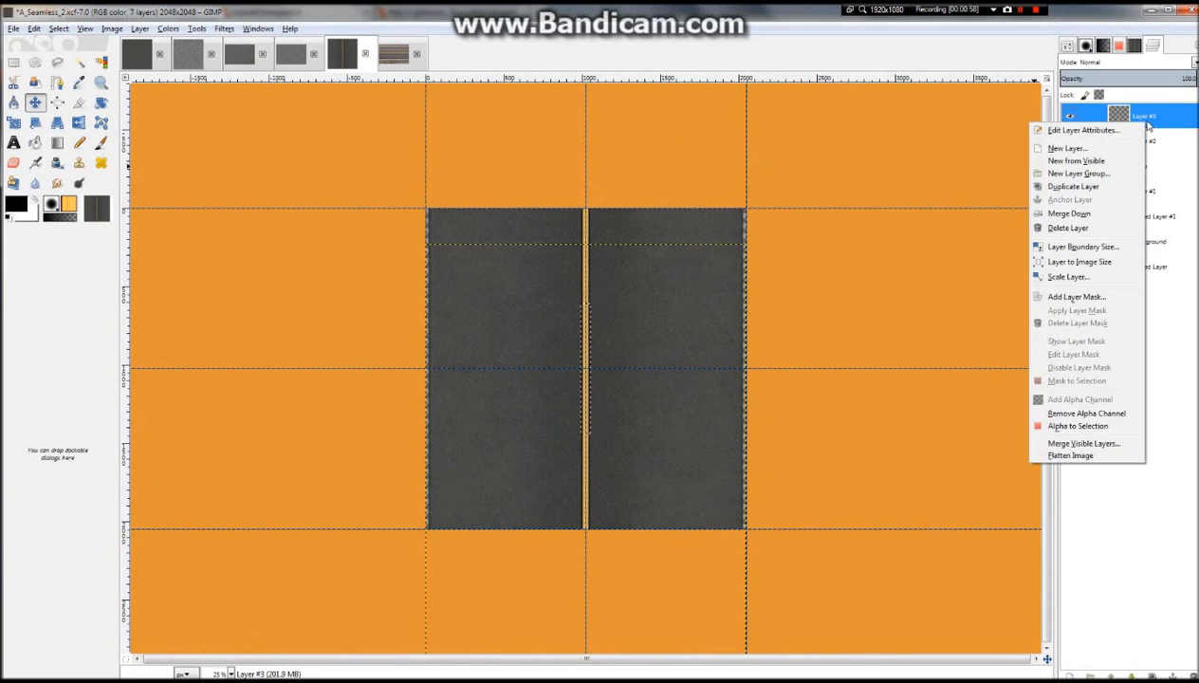
click(1084, 215)
Examine the merged centre line along its length and where it meets the image's top and bottom edges
scroll(628, 511, down, 2)
scroll(610, 600, up, 5)
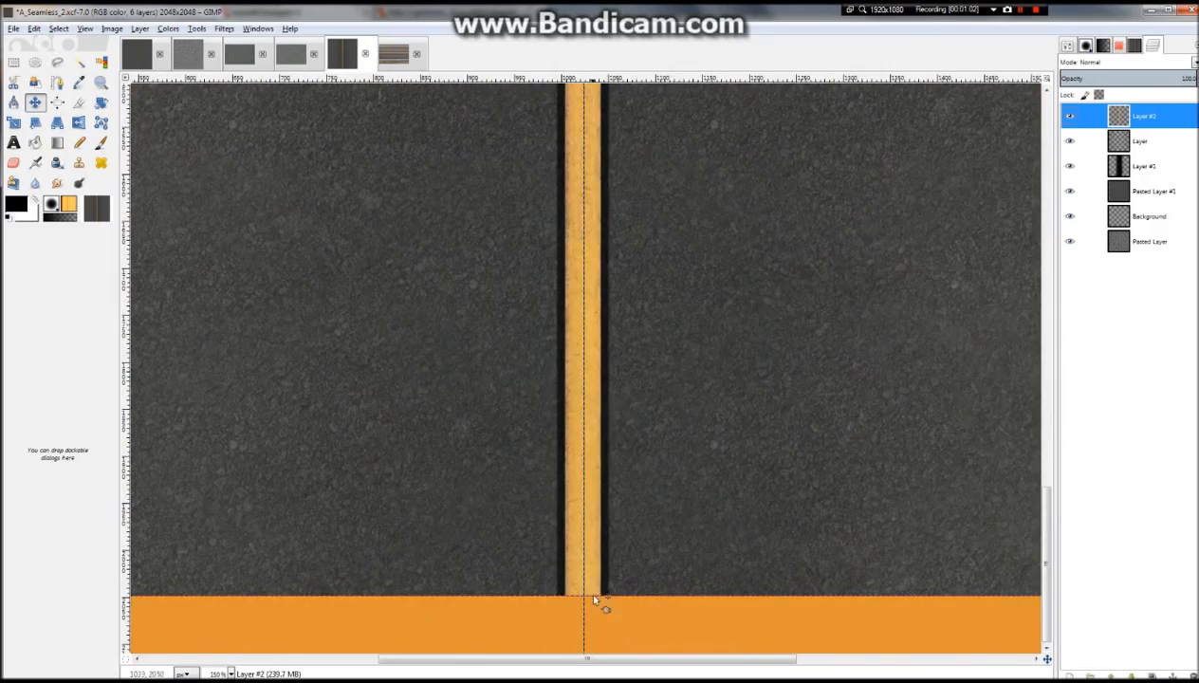
scroll(594, 600, down, 4)
scroll(594, 287, up, 4)
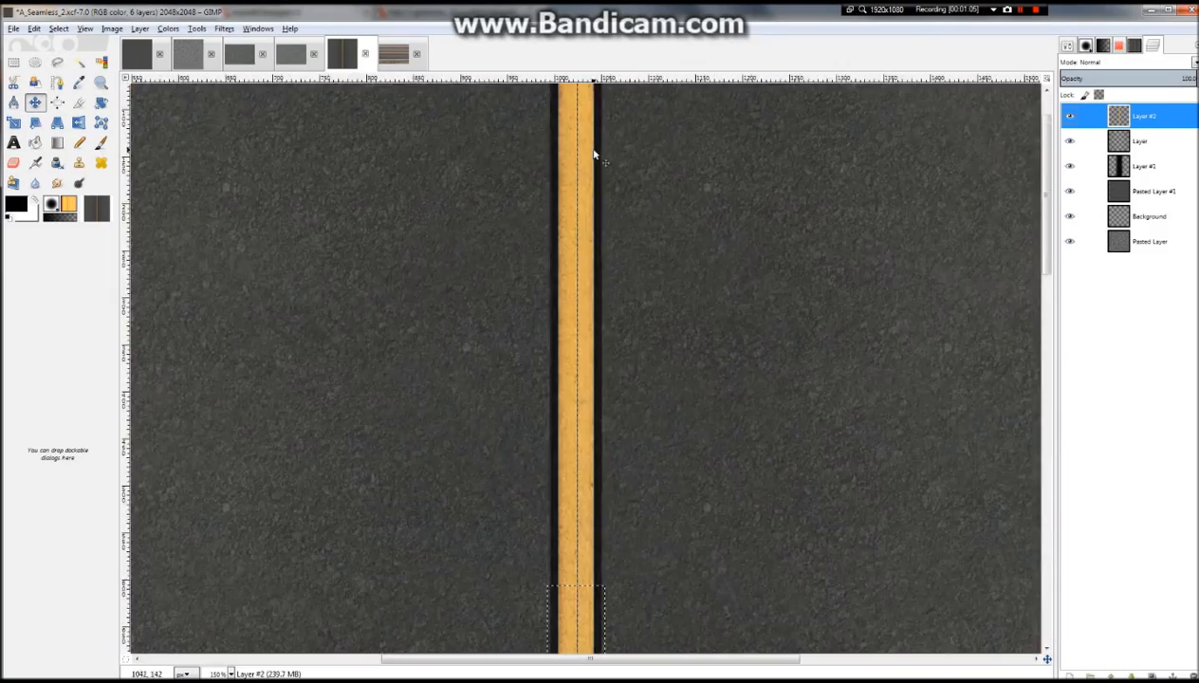
scroll(550, 304, up, 3)
scroll(561, 398, down, 6)
scroll(569, 293, up, 5)
scroll(650, 367, down, 9)
scroll(599, 380, up, 3)
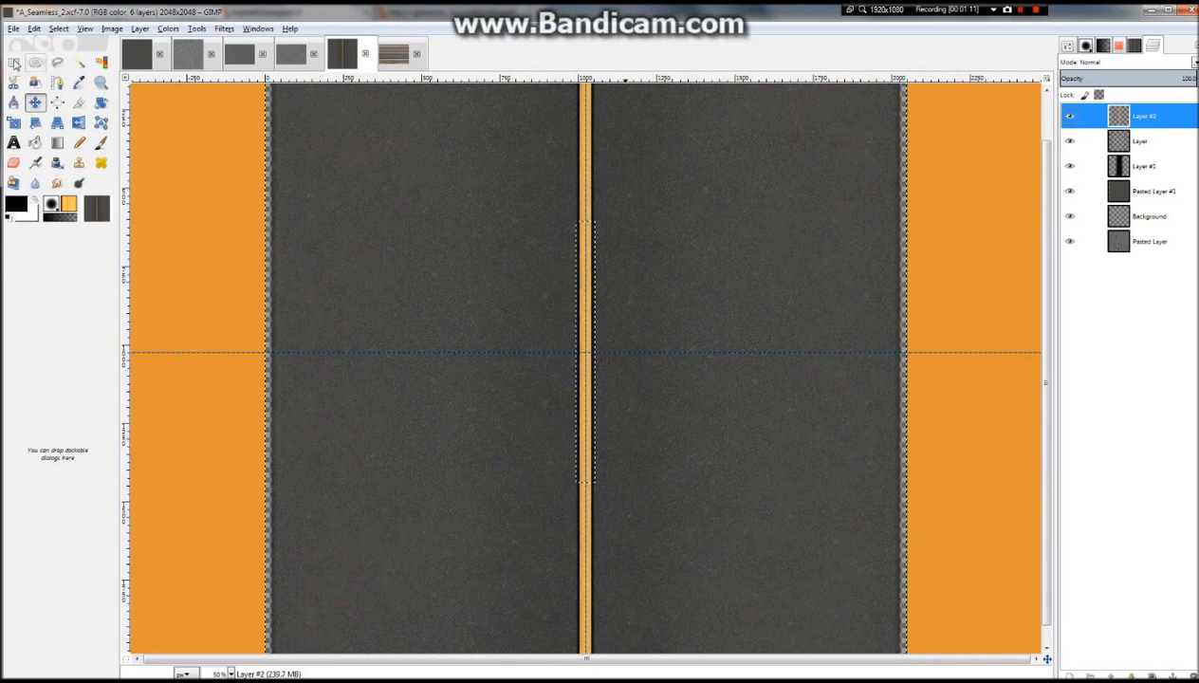
Clear the rectangular selection around the middle of the centre line
click(59, 29)
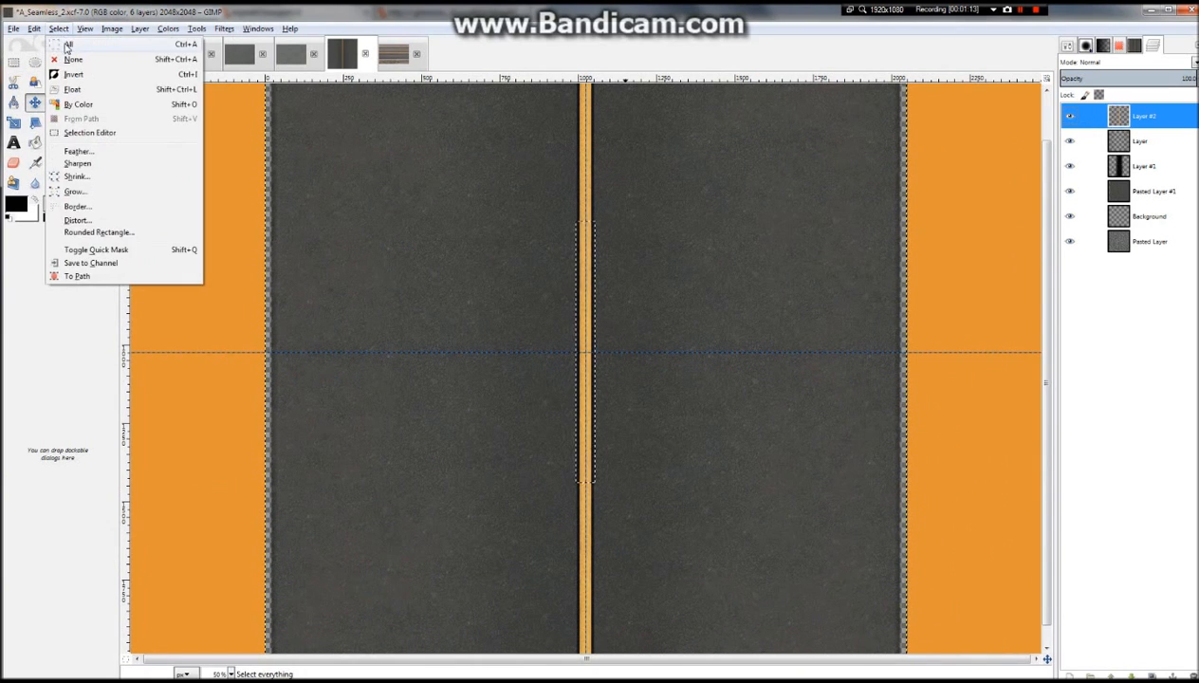
click(74, 58)
scroll(503, 237, down, 2)
scroll(567, 256, up, 5)
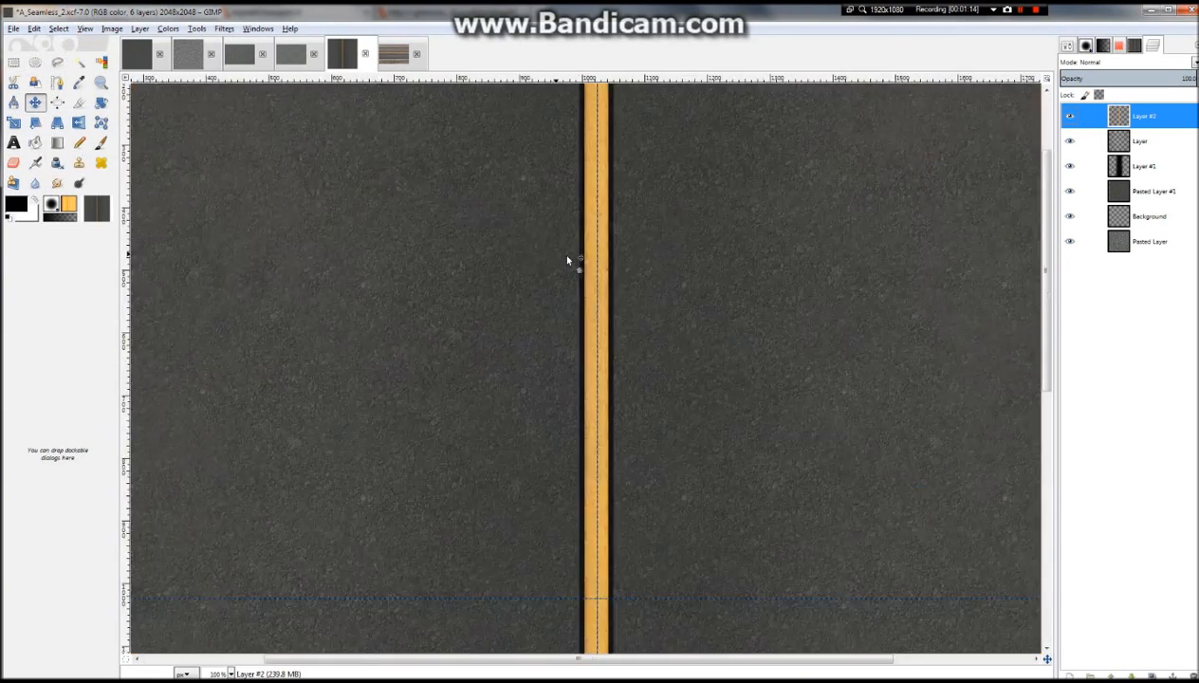
scroll(571, 228, down, 6)
key(plus)
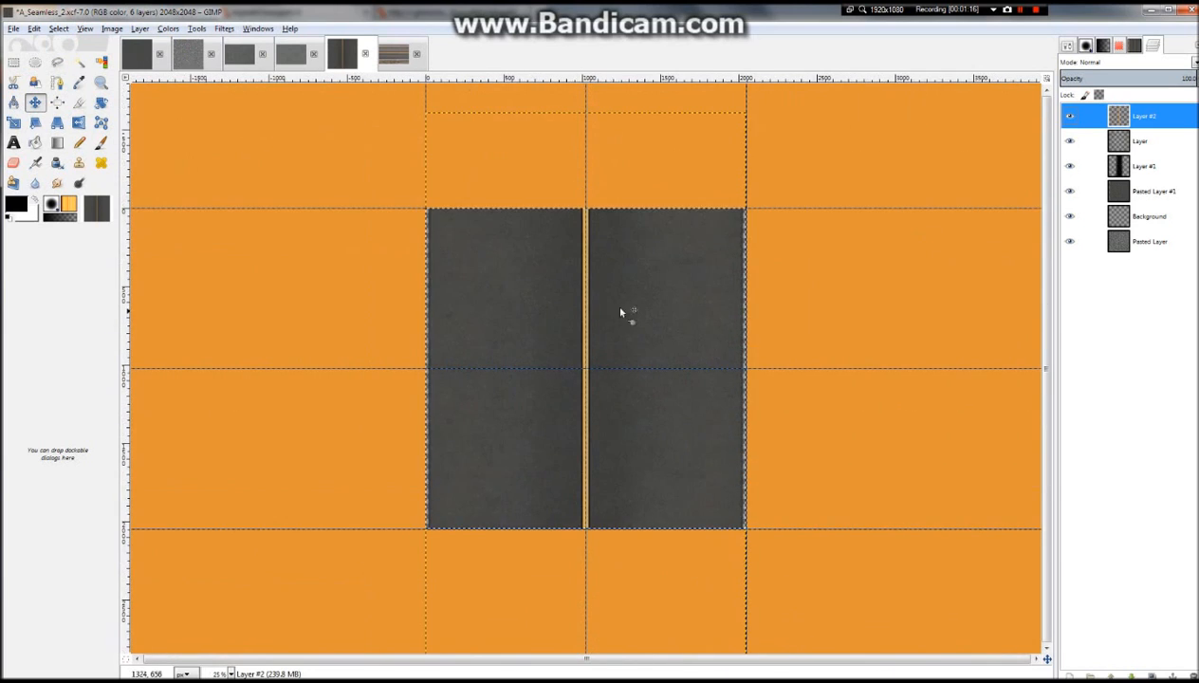
Move Layer #1, the dark centre shading, to the top of the layer stack above Layer #2
drag(1117, 166, 1139, 119)
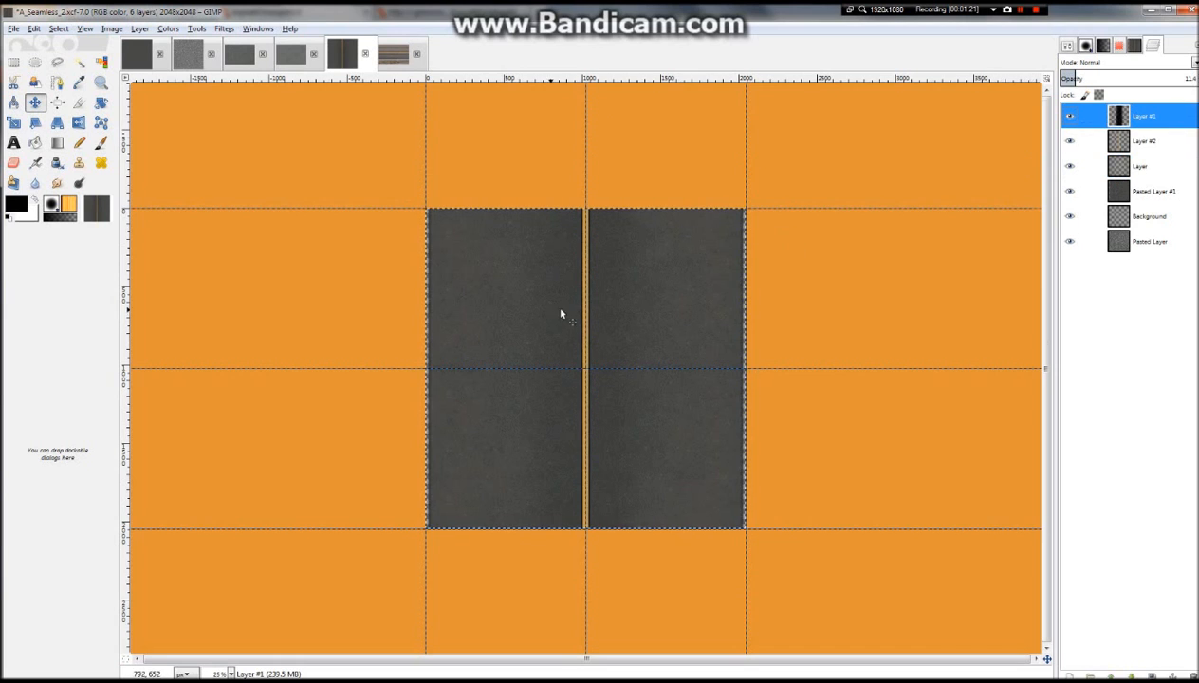
key(plus)
key(plus)
Adjust the opacity of Layer #1, the dark centre shading, to about 17.4
click(1078, 79)
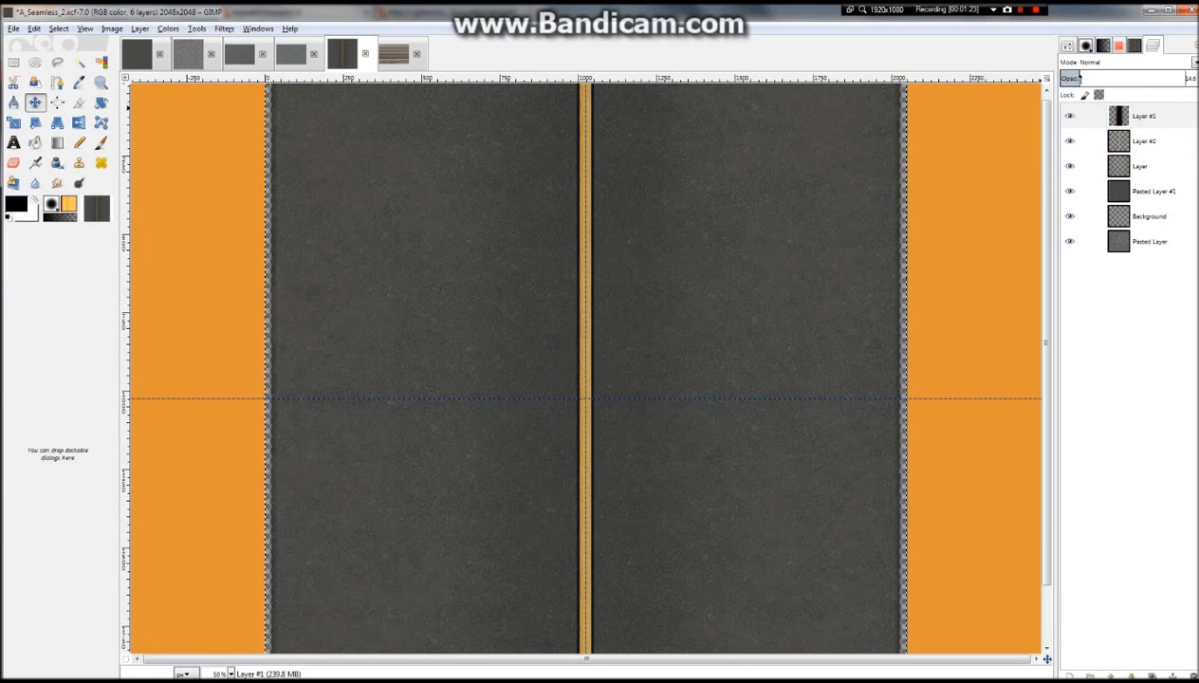
click(1082, 80)
drag(1082, 80, 1092, 79)
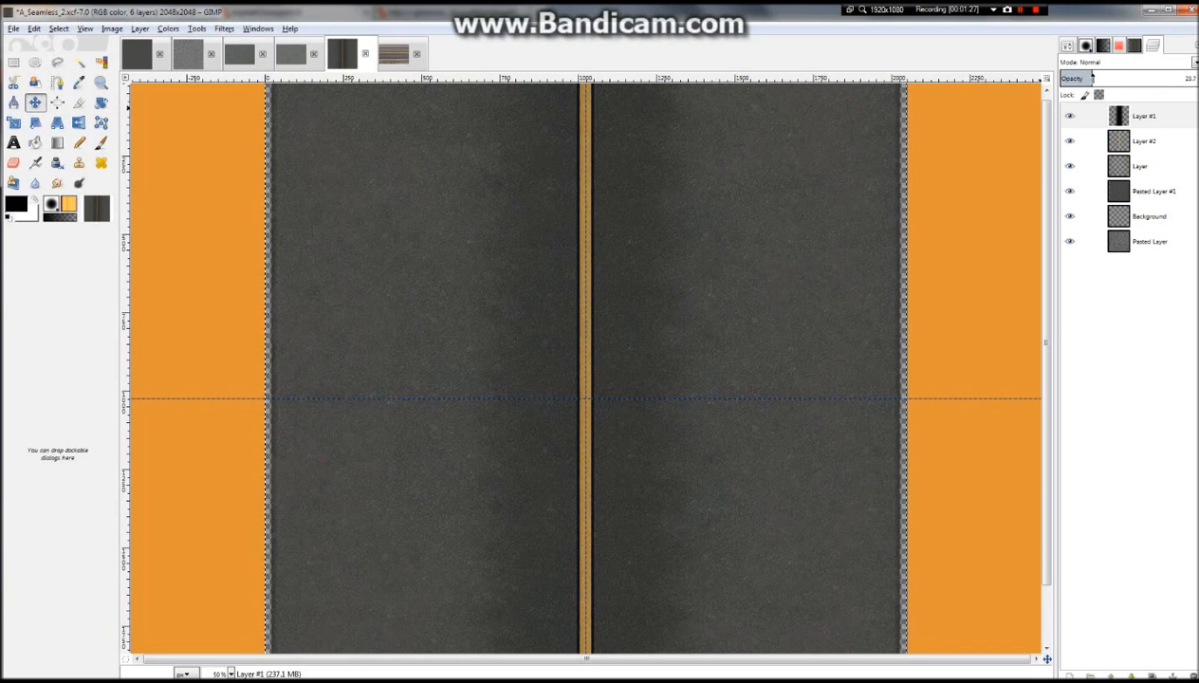
key(minus)
key(minus)
key(minus)
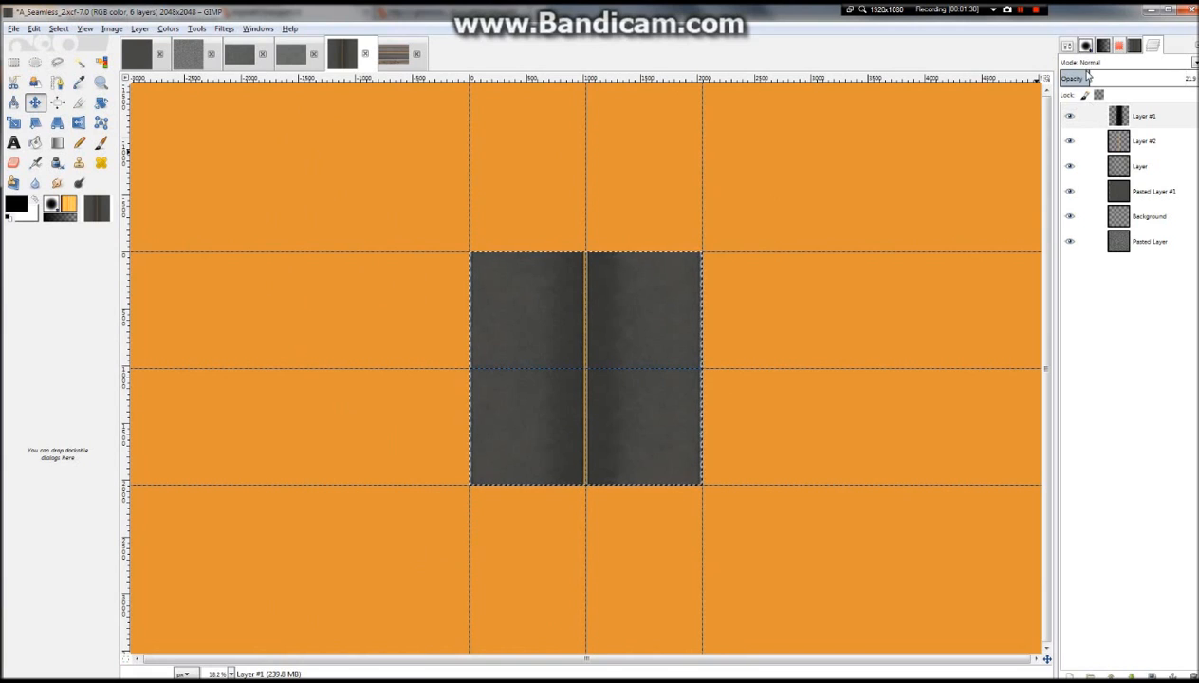
drag(1086, 80, 1077, 79)
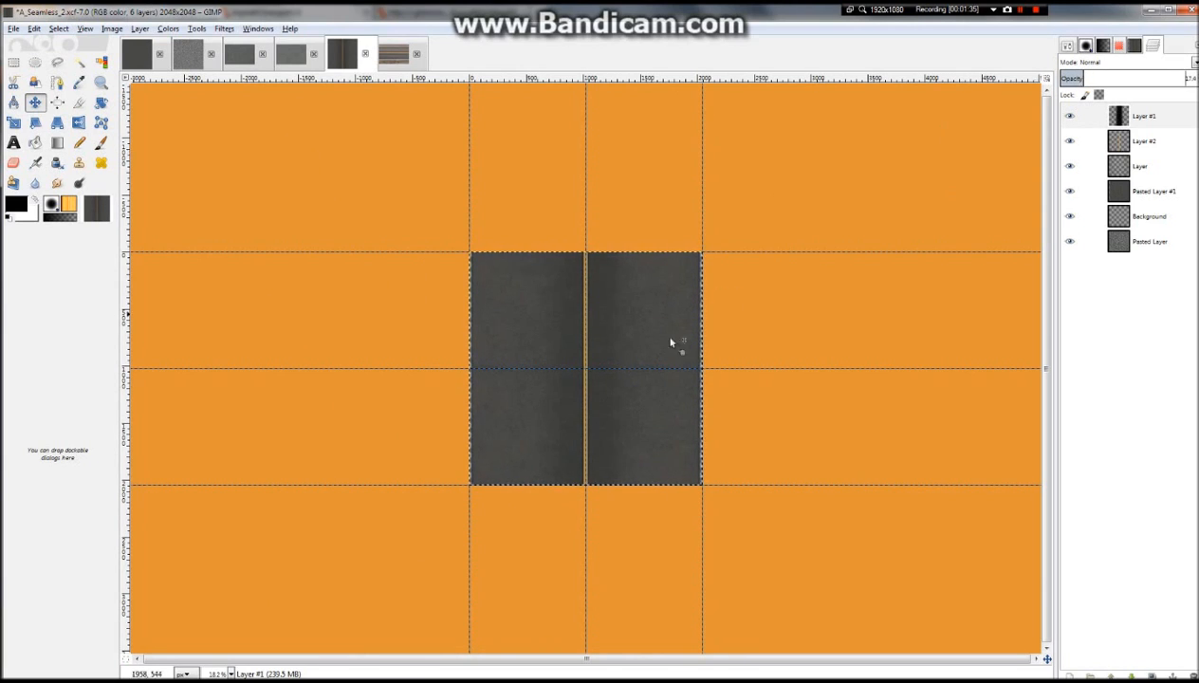
scroll(579, 389, up, 4)
scroll(598, 389, down, 3)
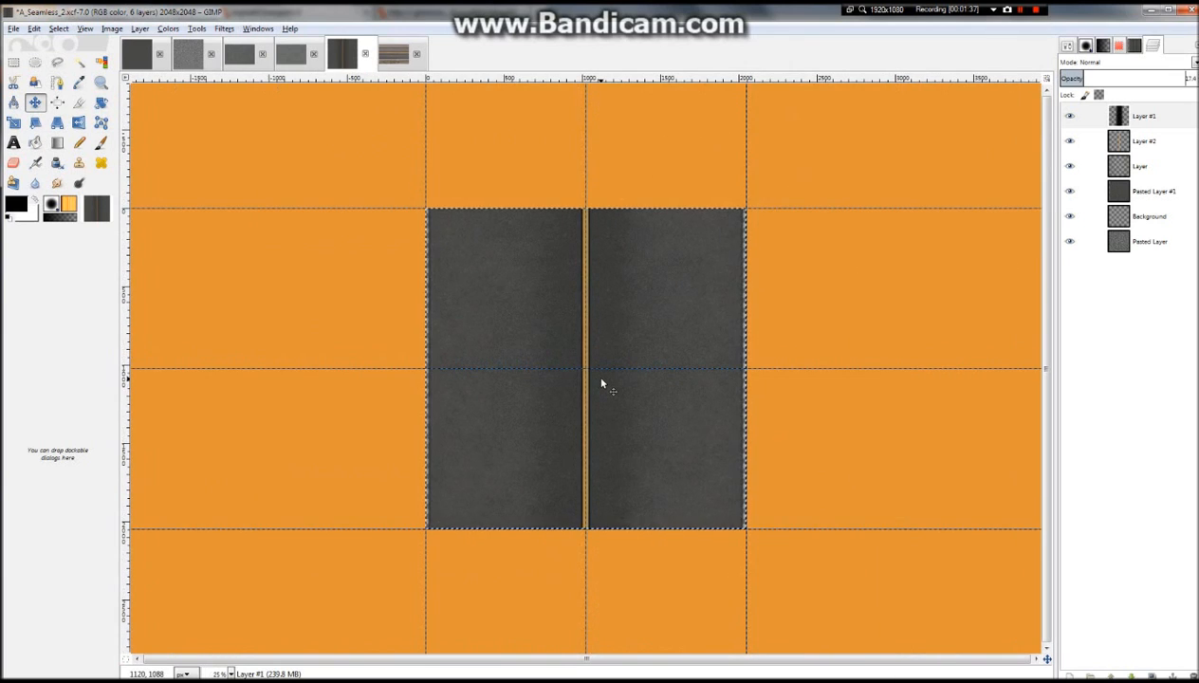
scroll(569, 351, up, 4)
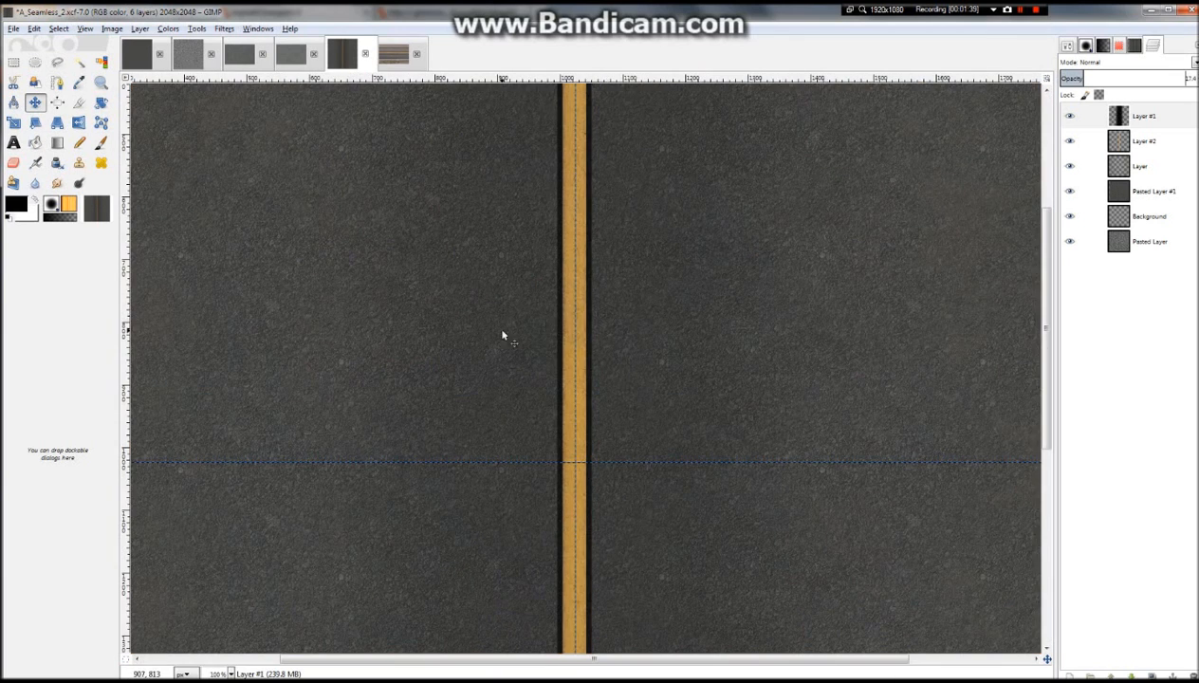
scroll(582, 337, down, 4)
scroll(584, 339, up, 5)
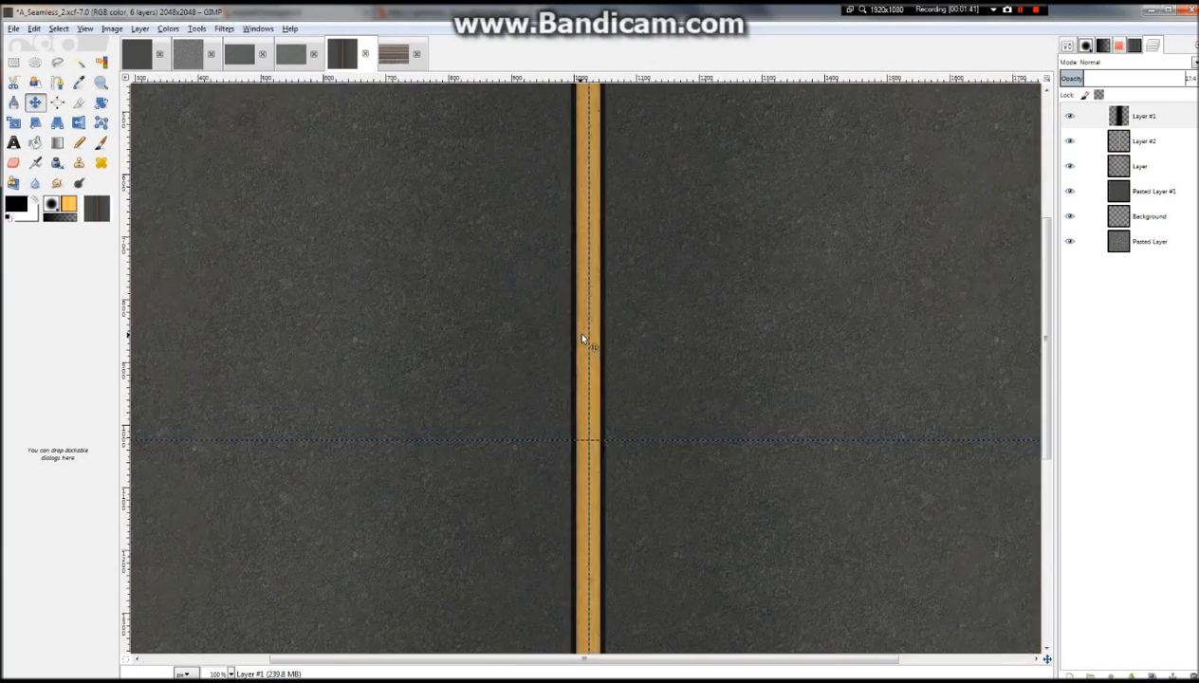
scroll(590, 351, down, 2)
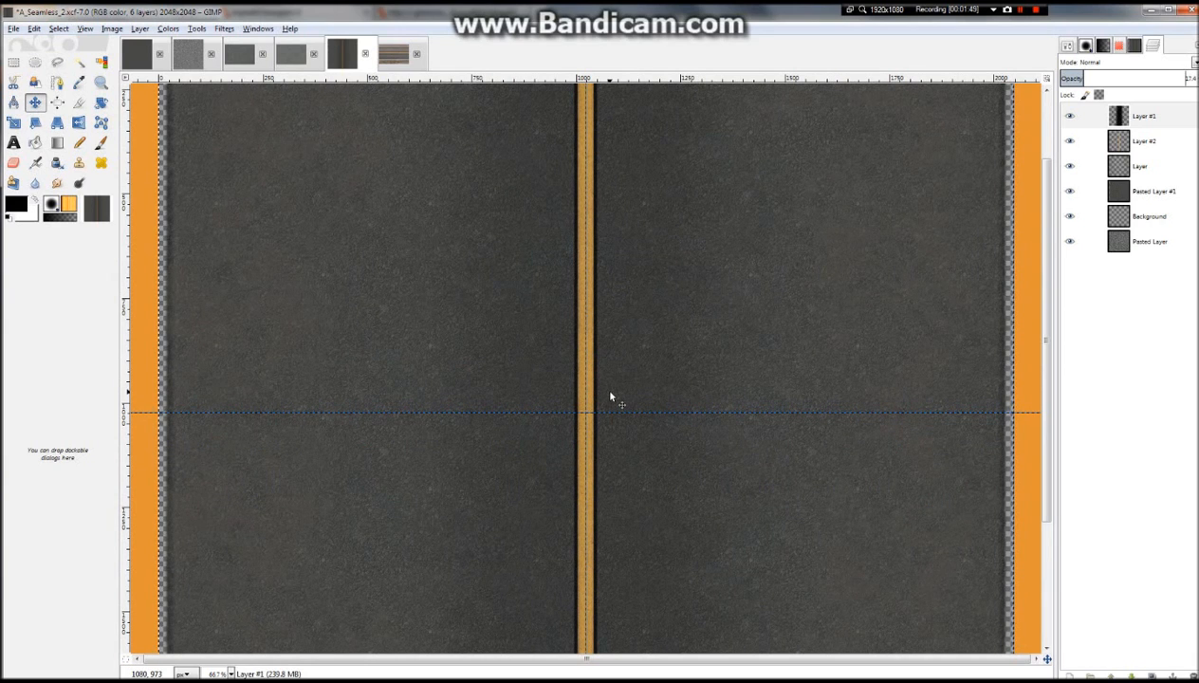
Try to place a duplicate of Layer #2, the yellow centre line, along the road's left edge, and undo the attempt
click(839, 177)
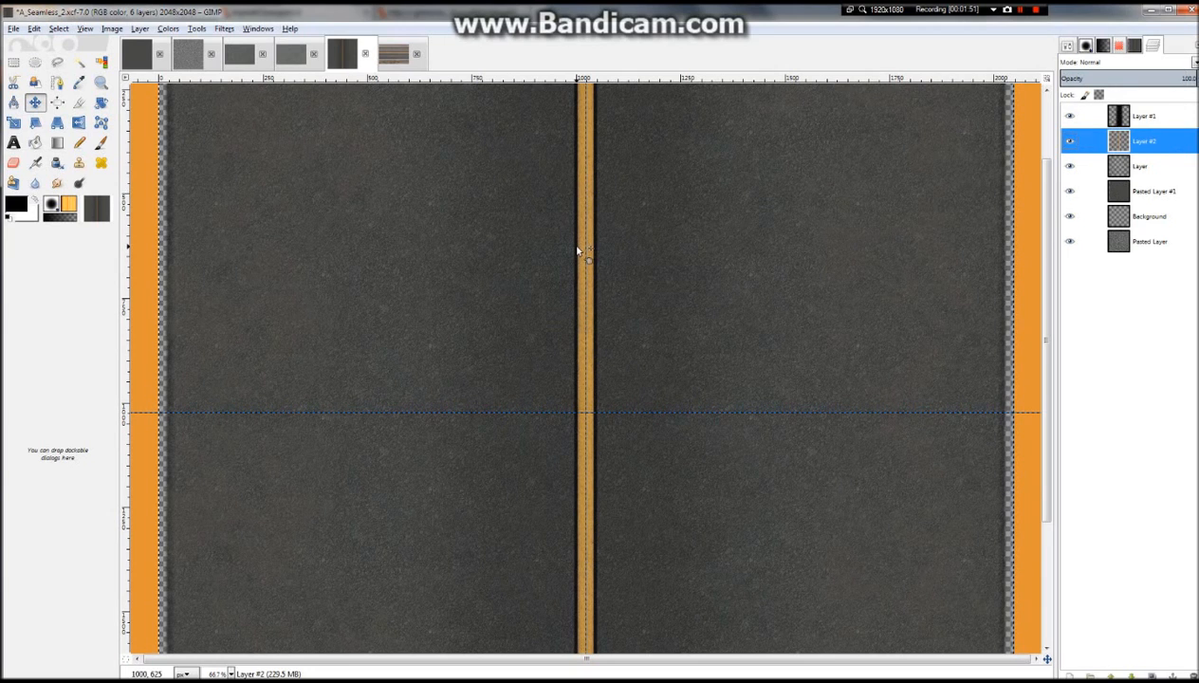
key(ctrl+shift+d)
drag(600, 264, 343, 284)
drag(214, 306, 203, 304)
scroll(205, 305, down, 3)
scroll(436, 313, up, 3)
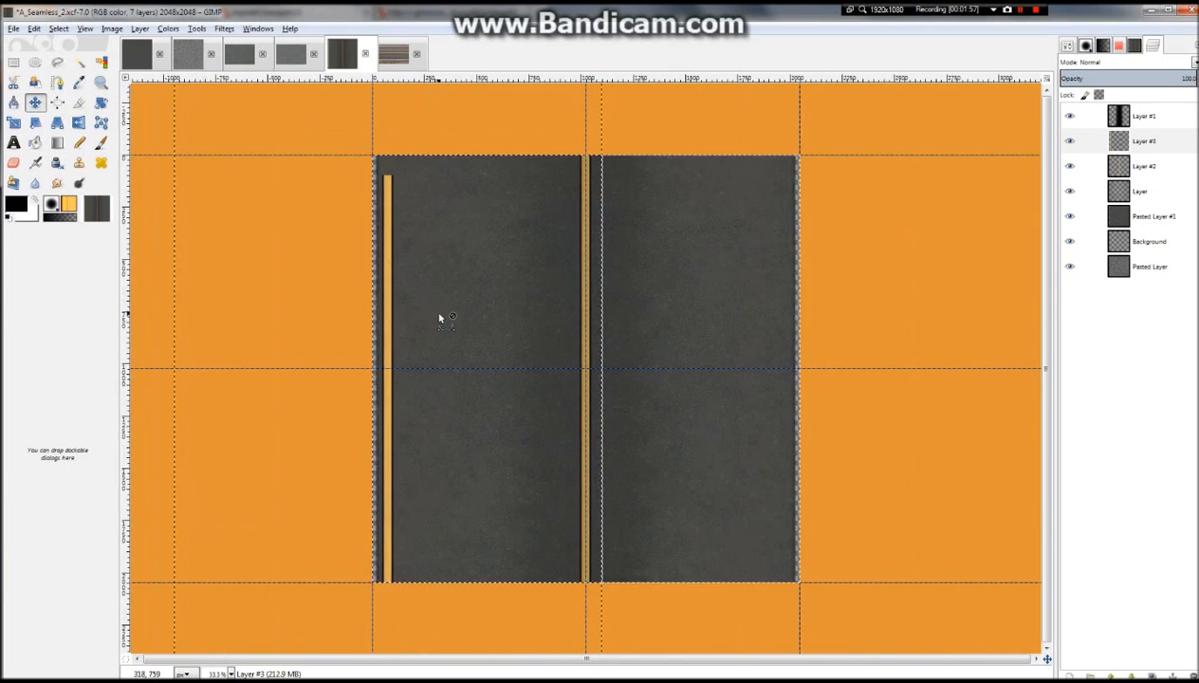
scroll(410, 301, down, 1)
drag(408, 306, 406, 275)
scroll(406, 275, down, 3)
scroll(376, 544, up, 3)
scroll(372, 547, down, 3)
key(ctrl+z)
key(ctrl+z)
key(ctrl+z)
Fit Layer #2 to the image size and place a duplicate of its yellow line about 160 px from the image's left edge
right_click(1132, 148)
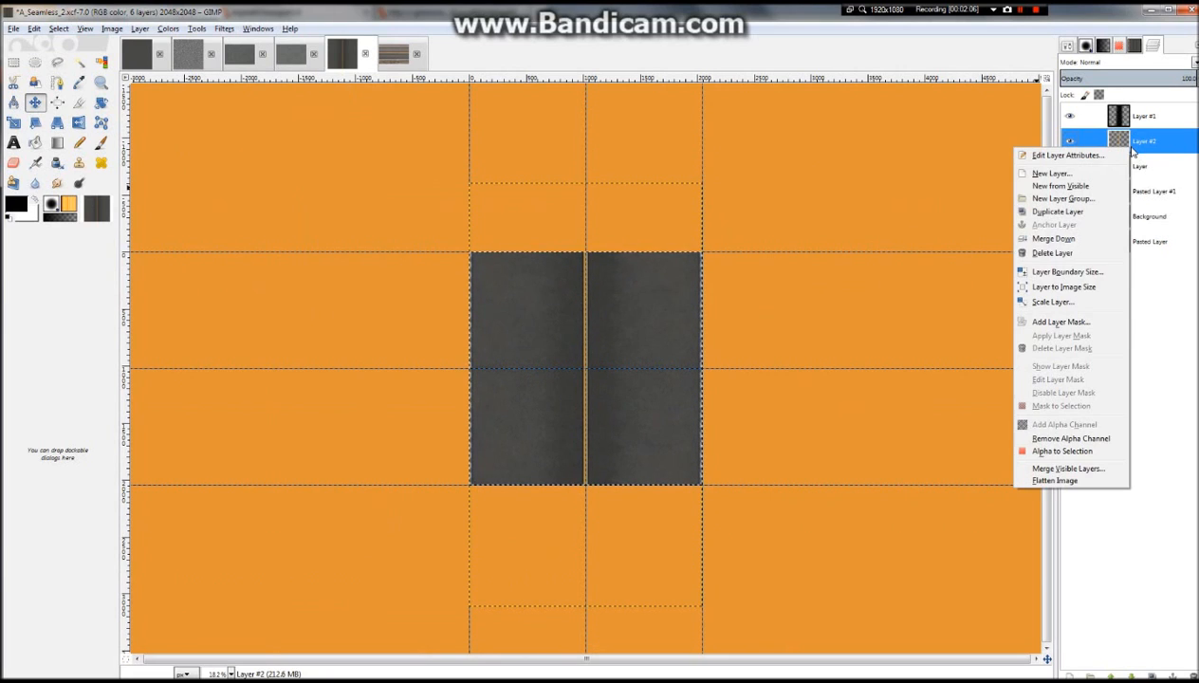
click(1058, 287)
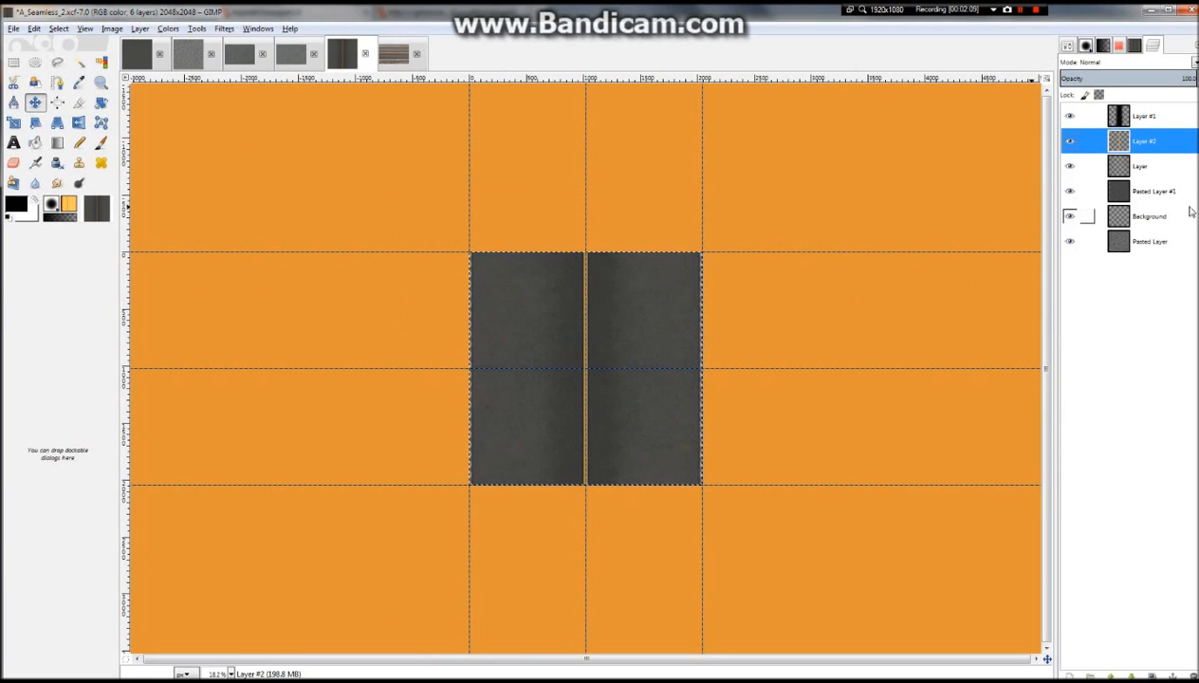
key(ctrl+shift+n)
drag(510, 333, 414, 337)
scroll(484, 314, up, 2)
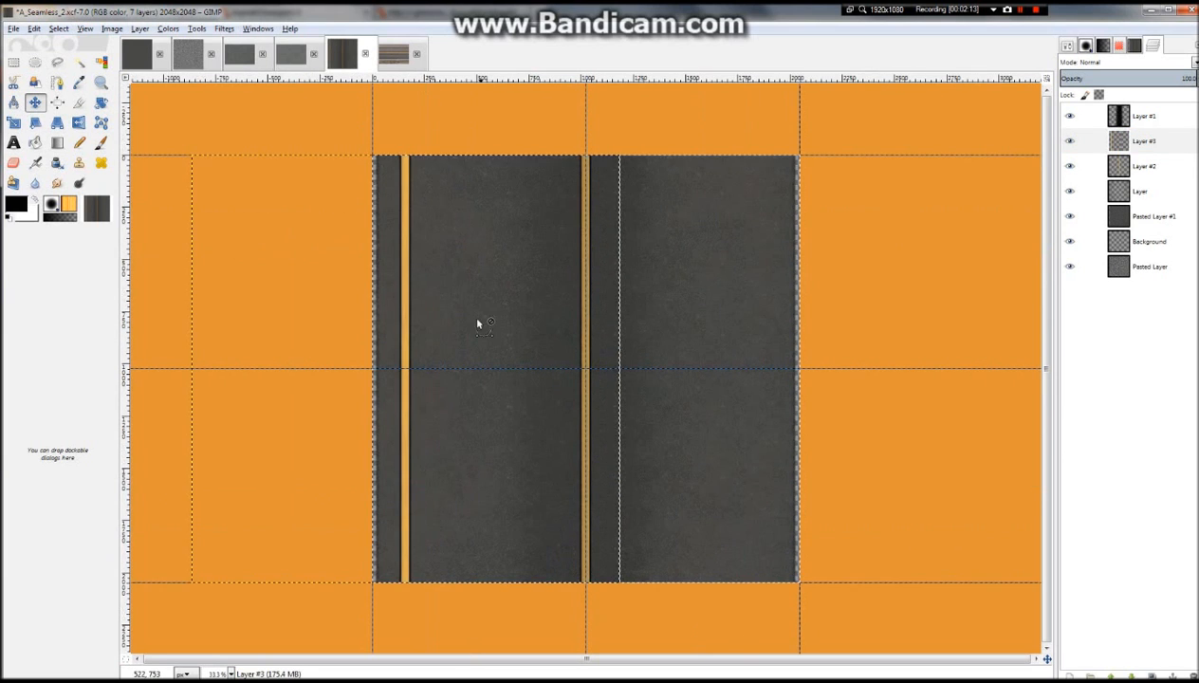
scroll(402, 629, up, 3)
scroll(364, 471, down, 2)
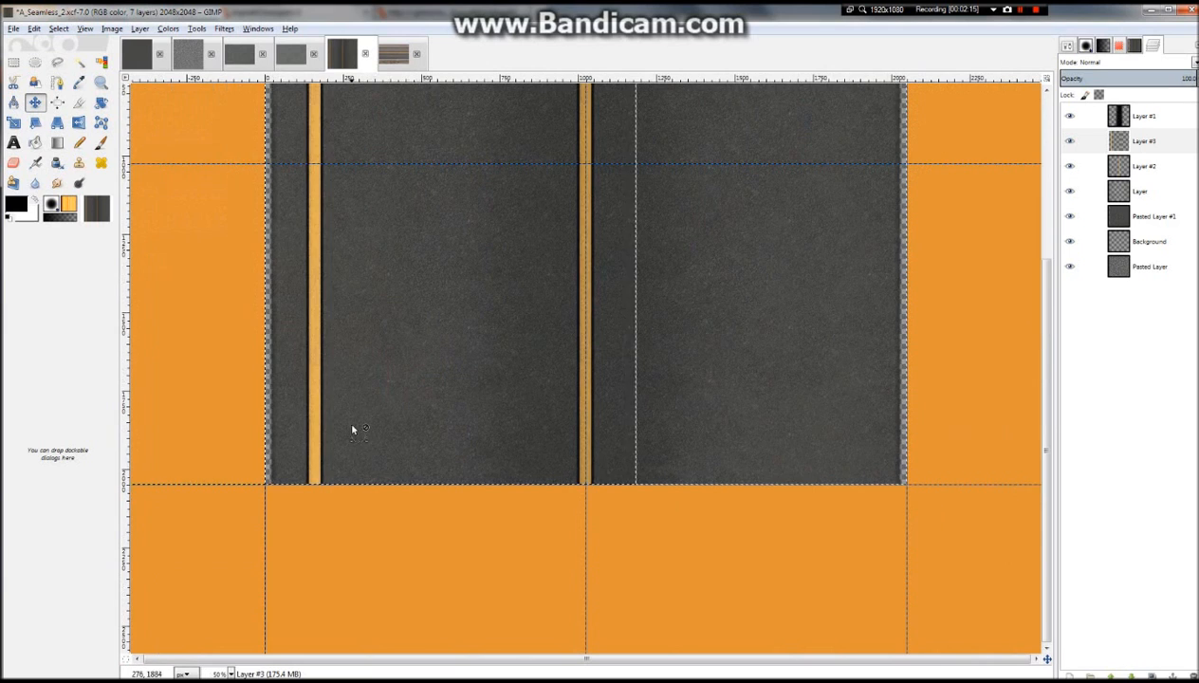
scroll(349, 401, down, 2)
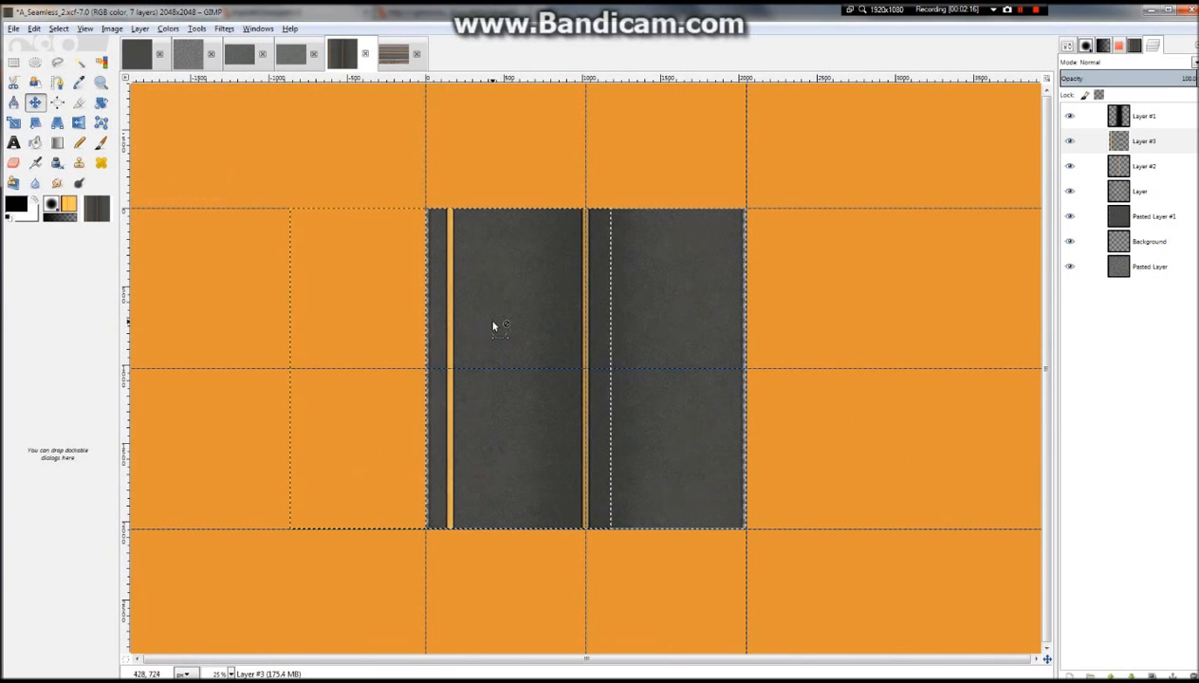
scroll(493, 327, up, 2)
scroll(639, 337, down, 1)
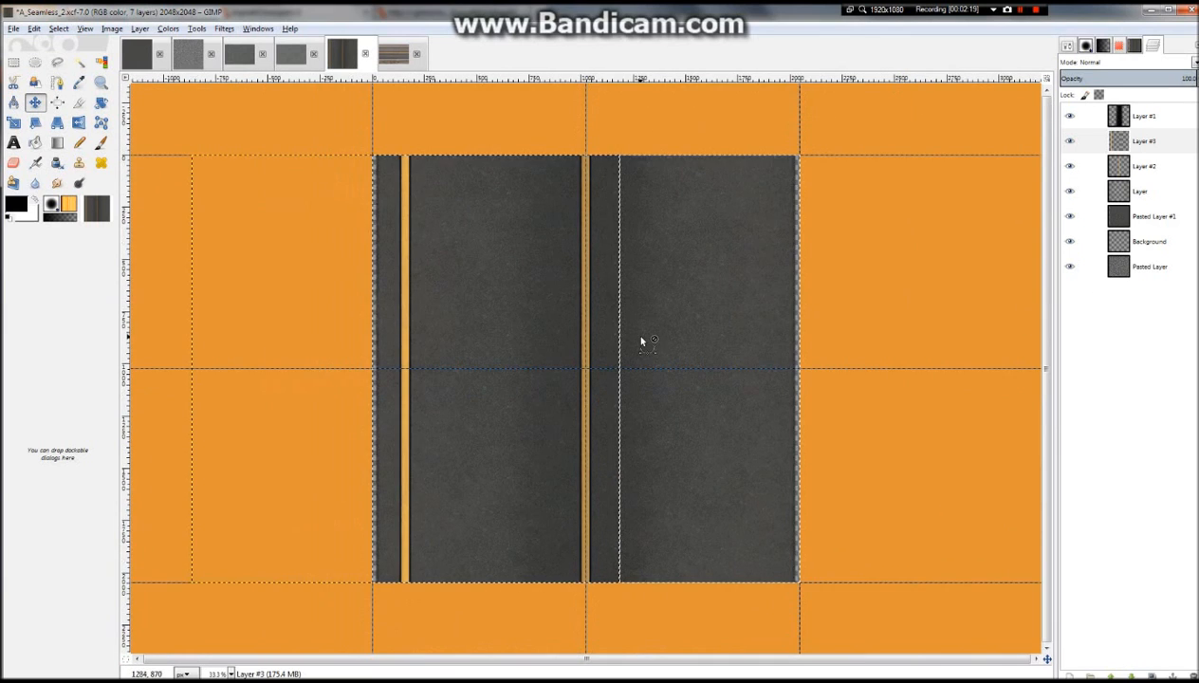
Duplicate Layer #2 again and place the copied yellow line about 160 px from the image's right edge
click(1070, 190)
click(1143, 166)
click(1070, 191)
click(1070, 241)
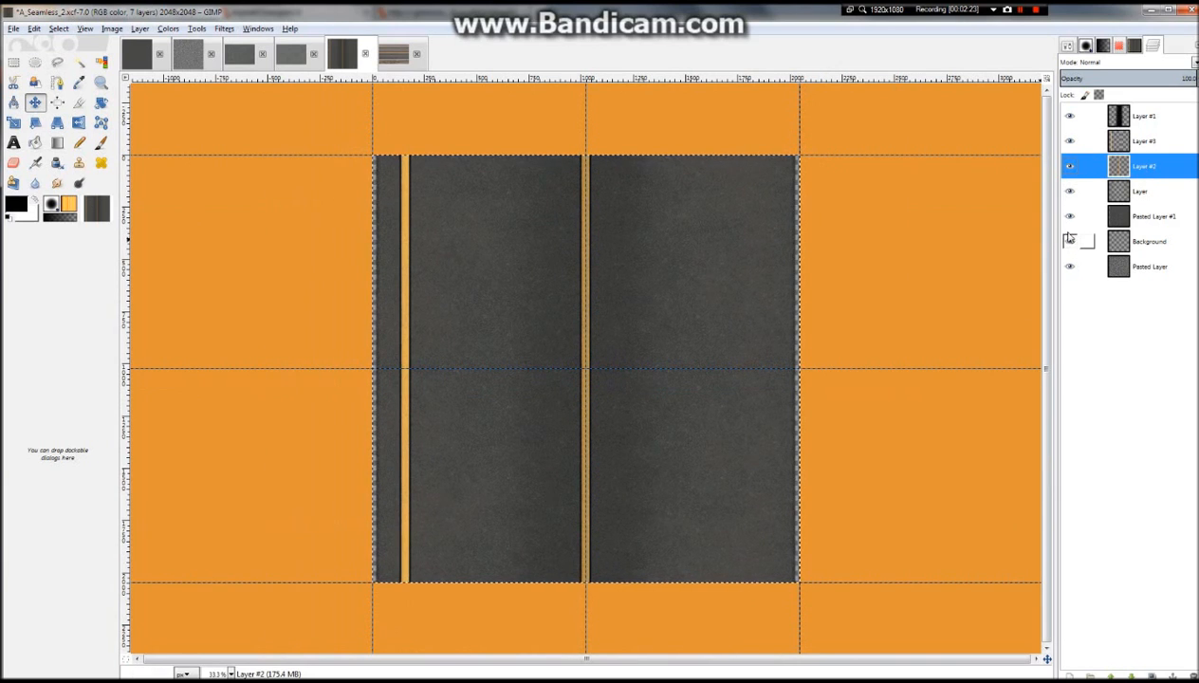
click(1158, 144)
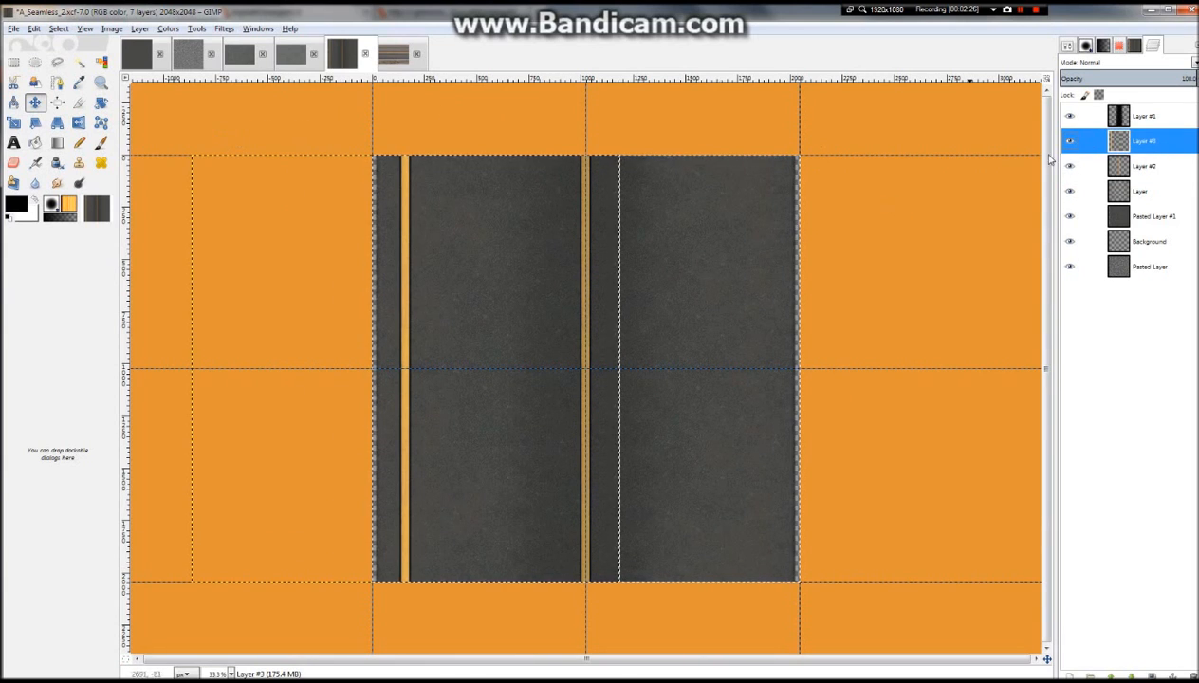
click(1159, 165)
key(ctrl+shift+d)
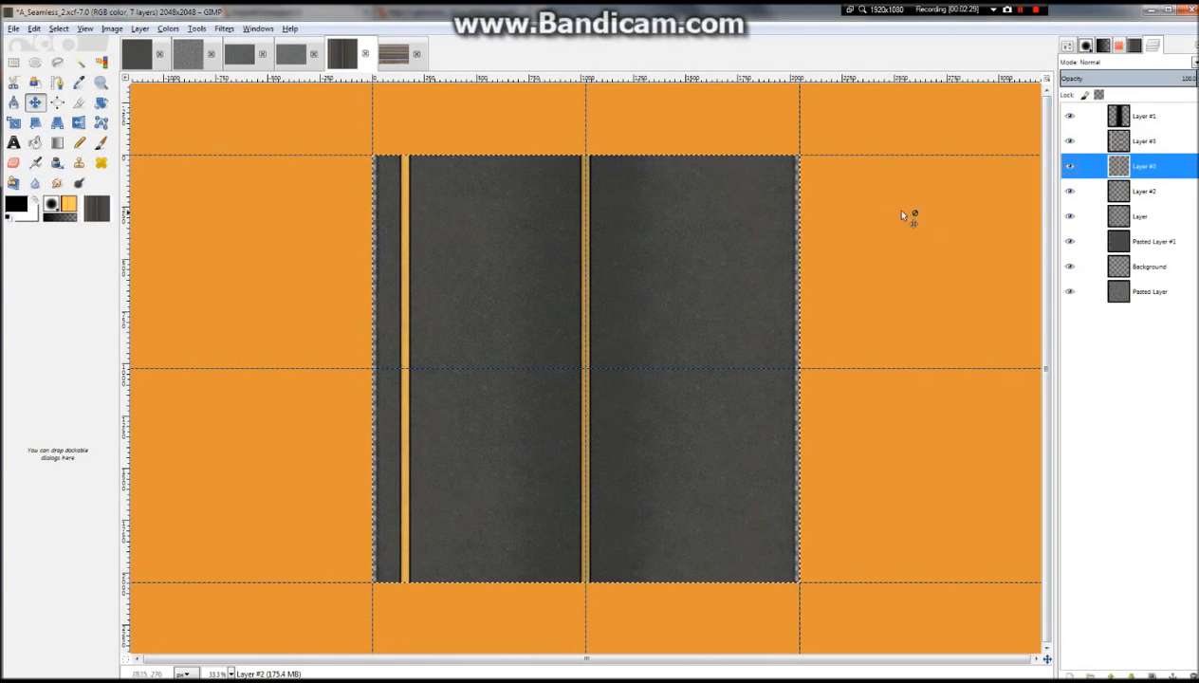
drag(682, 277, 861, 278)
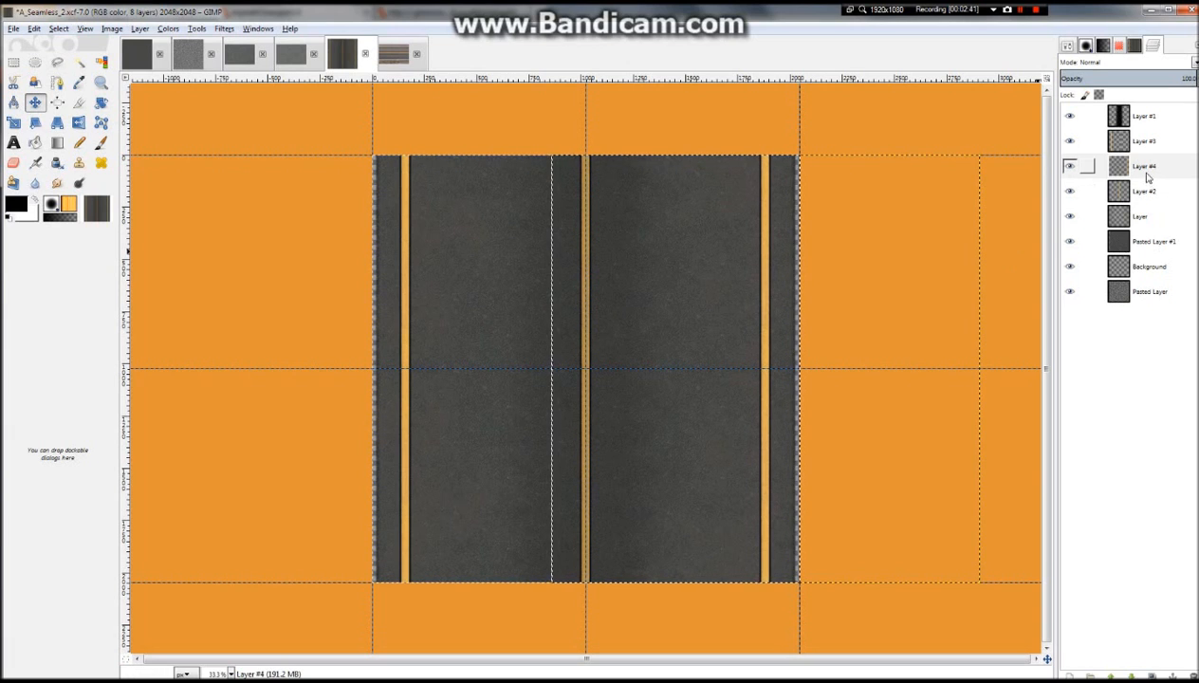
Merge Layer #3 down into Layer #4, combining both side lines, and fit the merged layer to the image size
right_click(1140, 143)
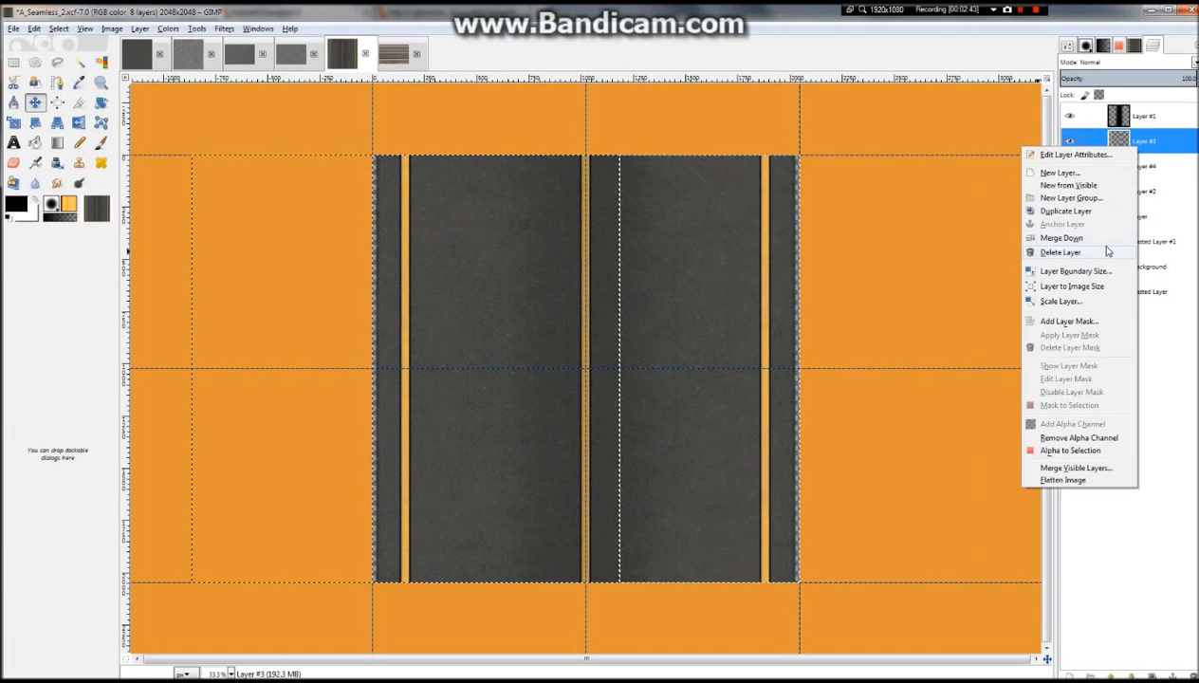
click(1101, 239)
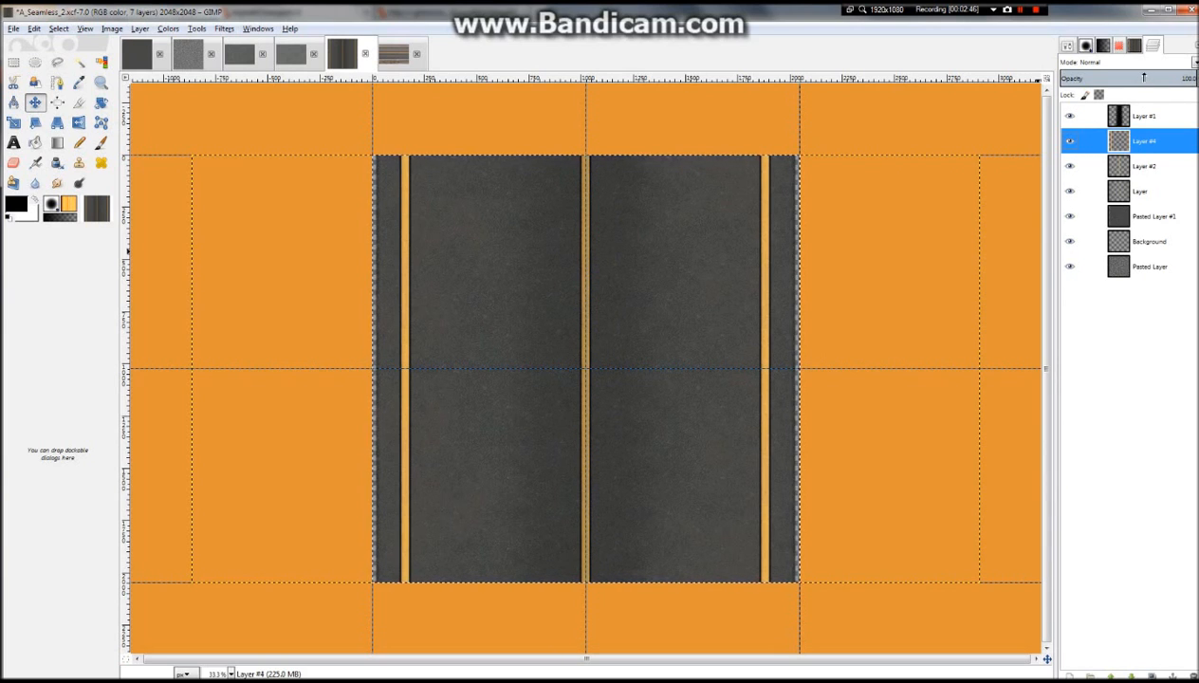
right_click(1127, 142)
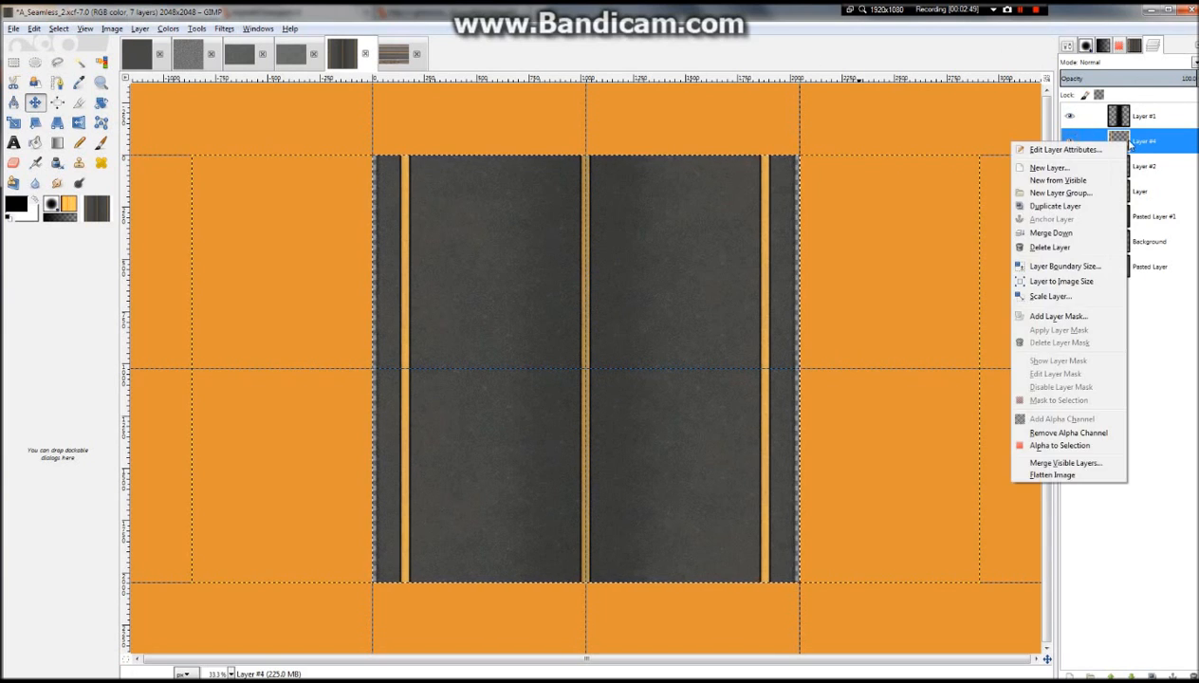
click(1100, 282)
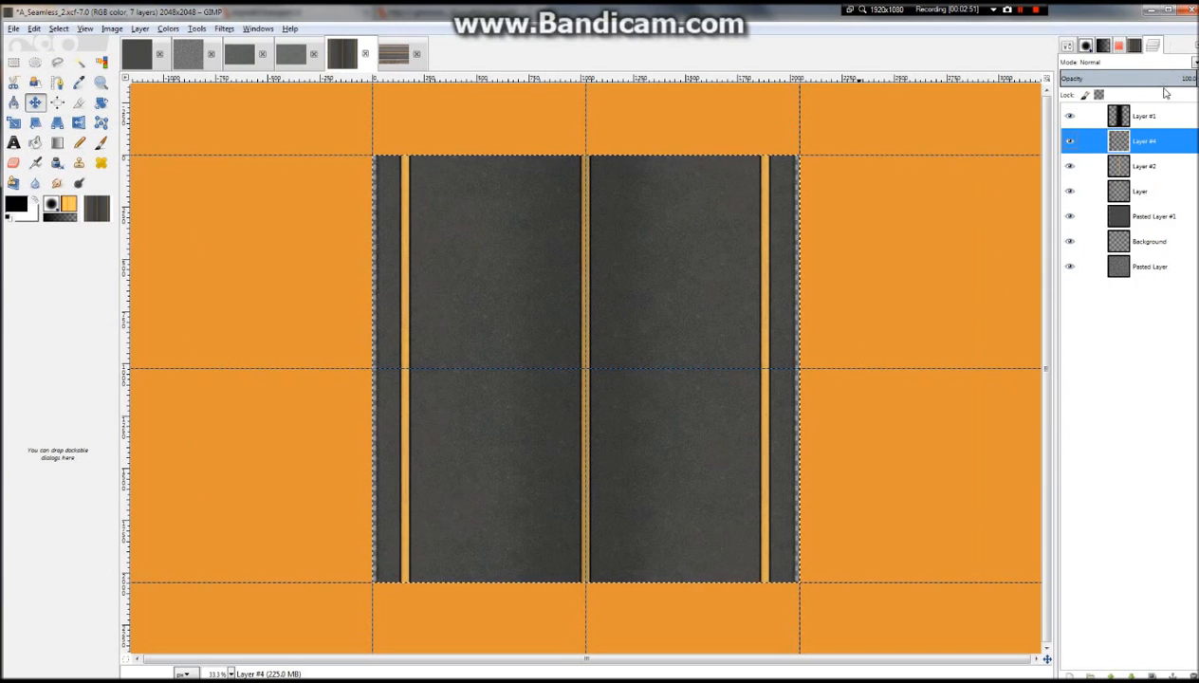
Reduce the opacity of Layer #4, the two yellow side lines, to about 68 and compare them with the centre line
click(1151, 78)
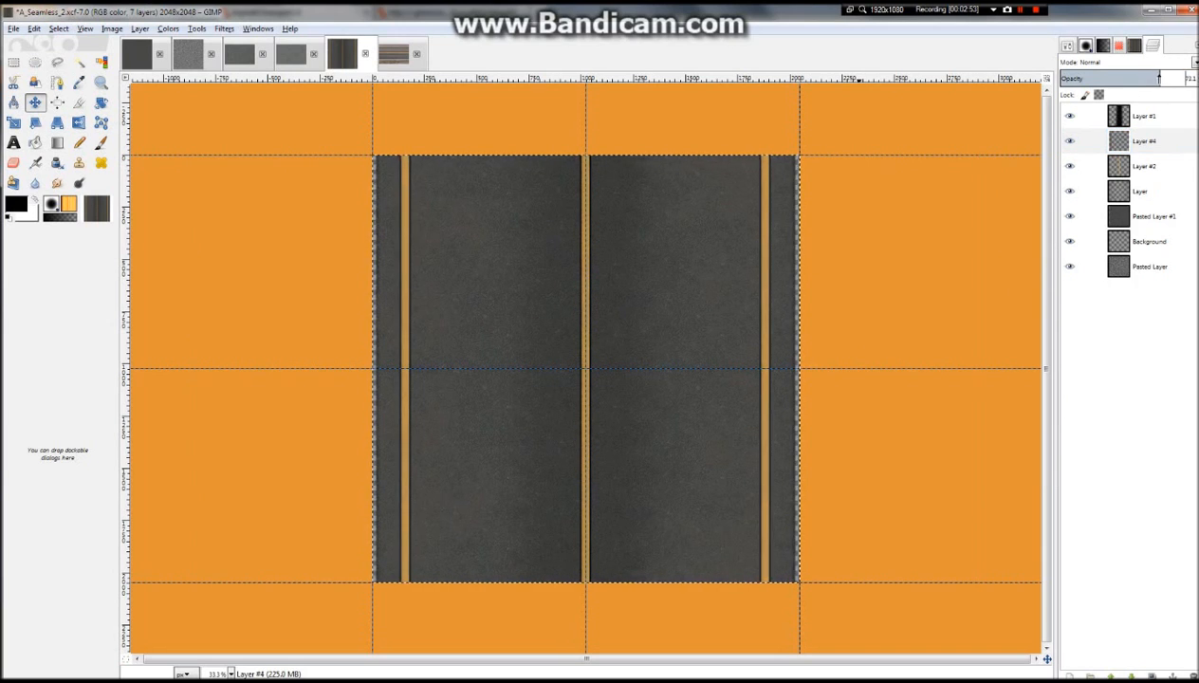
drag(1152, 78, 1162, 88)
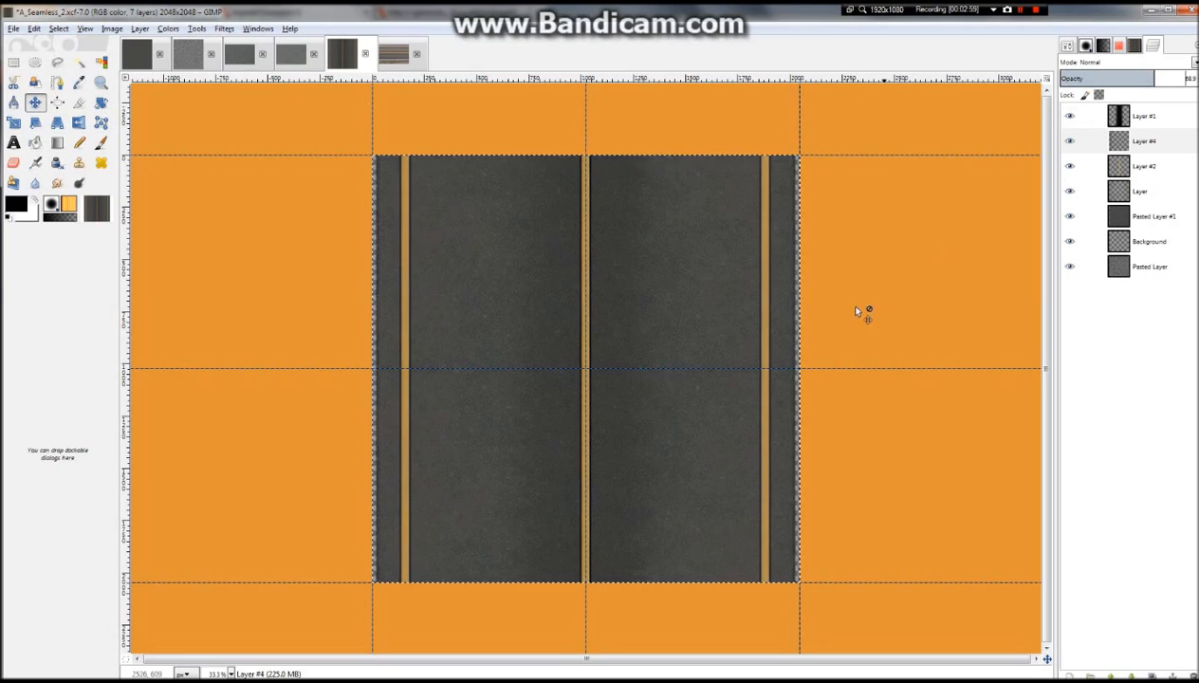
scroll(787, 368, up, 4)
scroll(794, 368, down, 1)
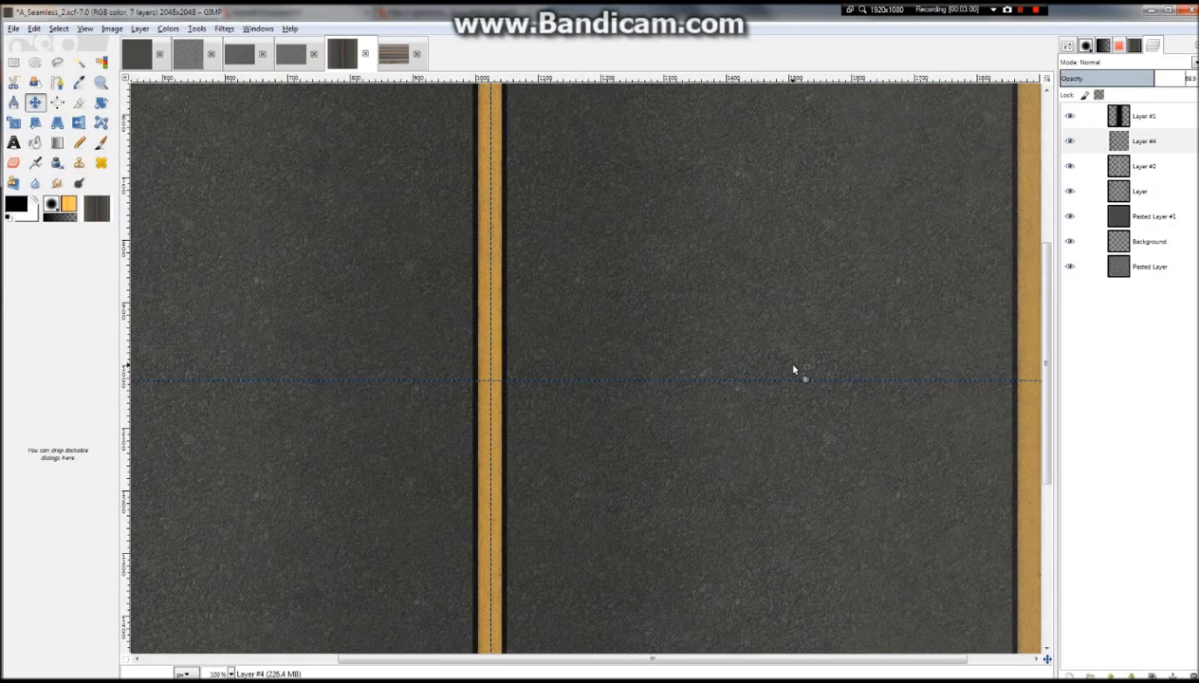
scroll(794, 368, down, 3)
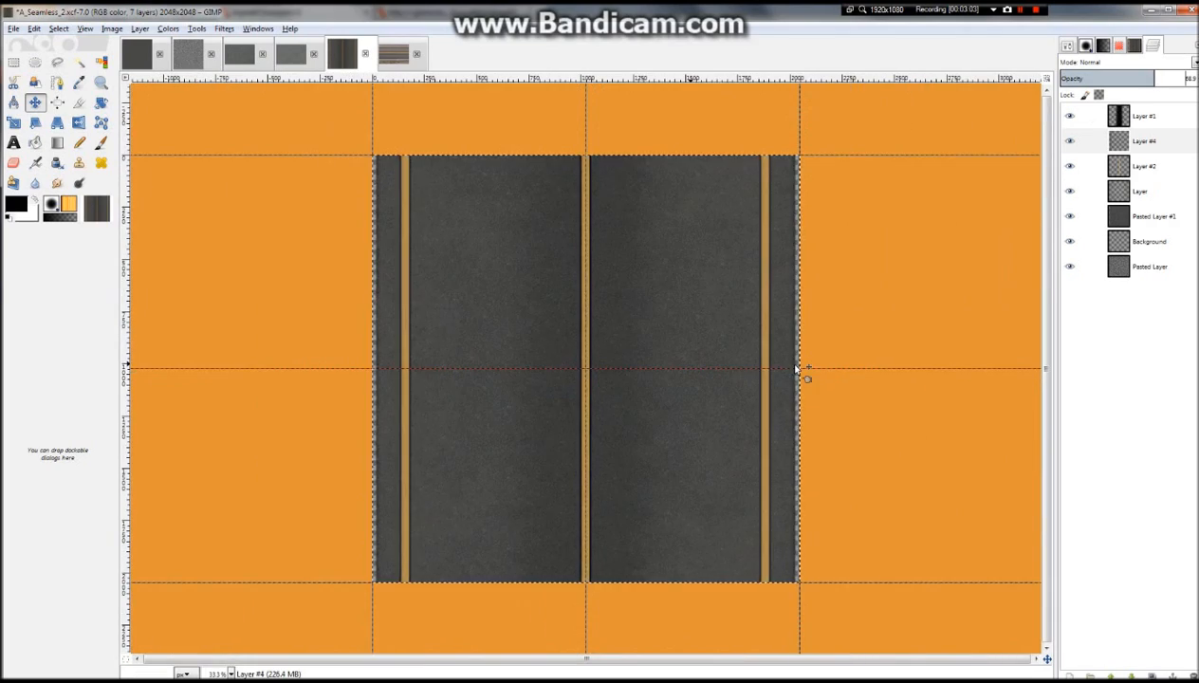
scroll(795, 369, down, 1)
scroll(600, 344, up, 3)
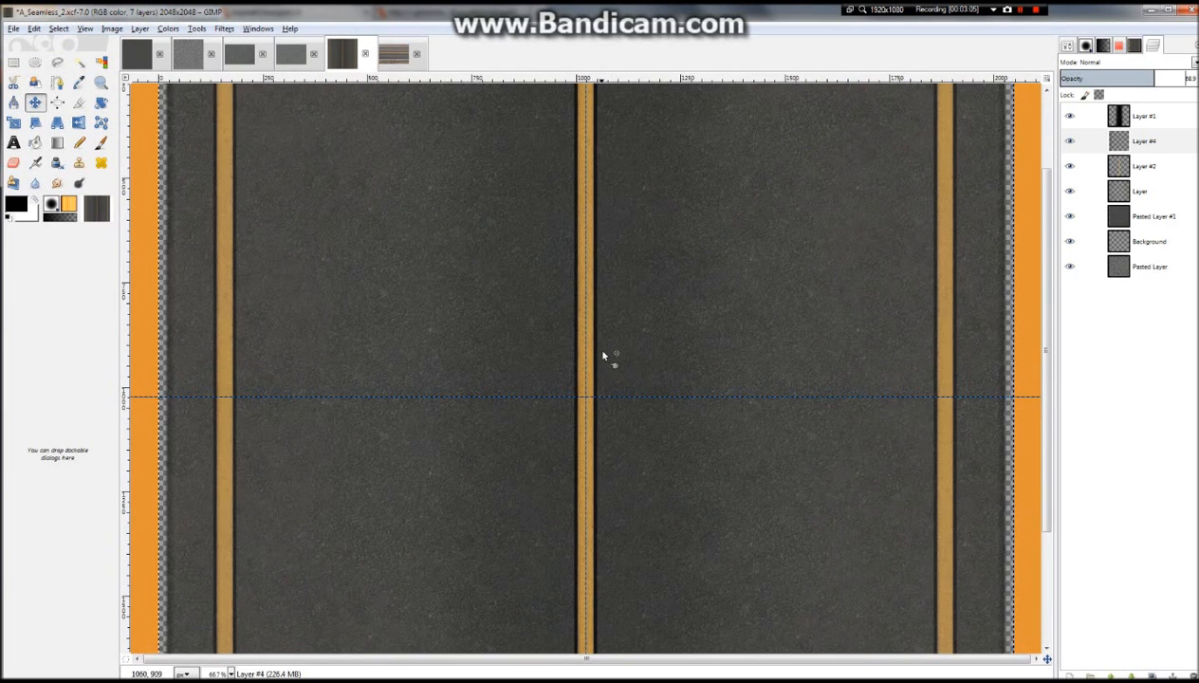
scroll(503, 290, down, 1)
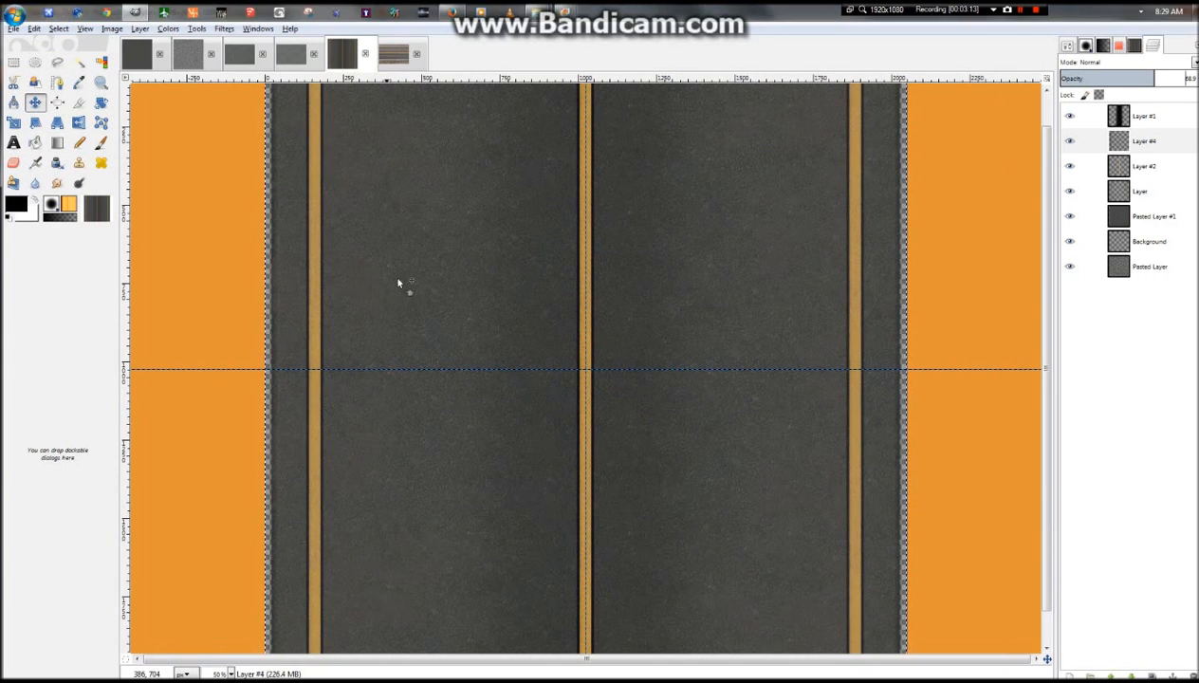
Look through the road reference photos, including RoadStripes0016_2_L in the cg textures folder, and return to the road texture in GIMP
mouse_move(546, 7)
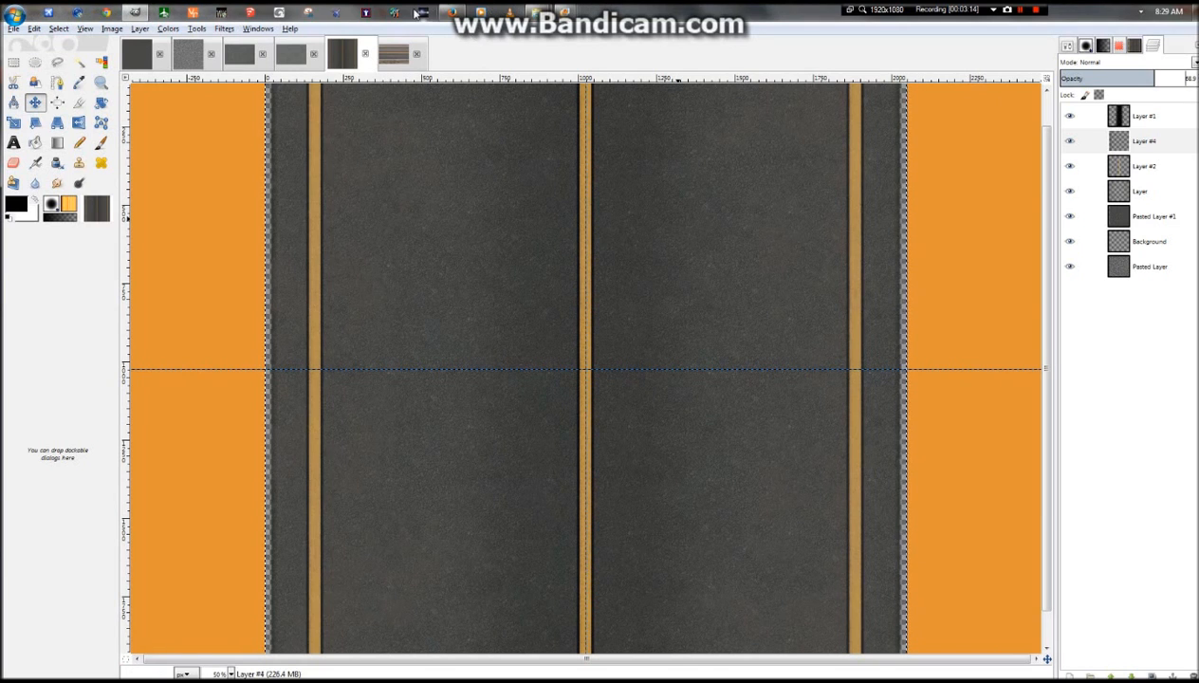
mouse_move(463, 10)
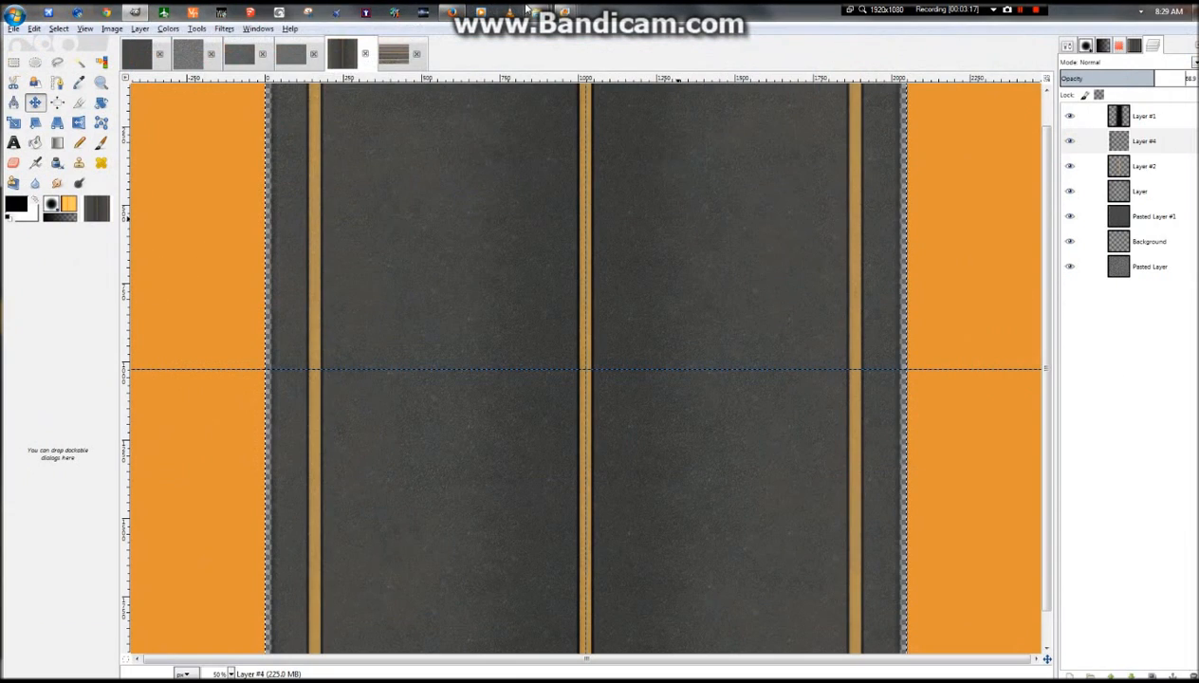
click(623, 66)
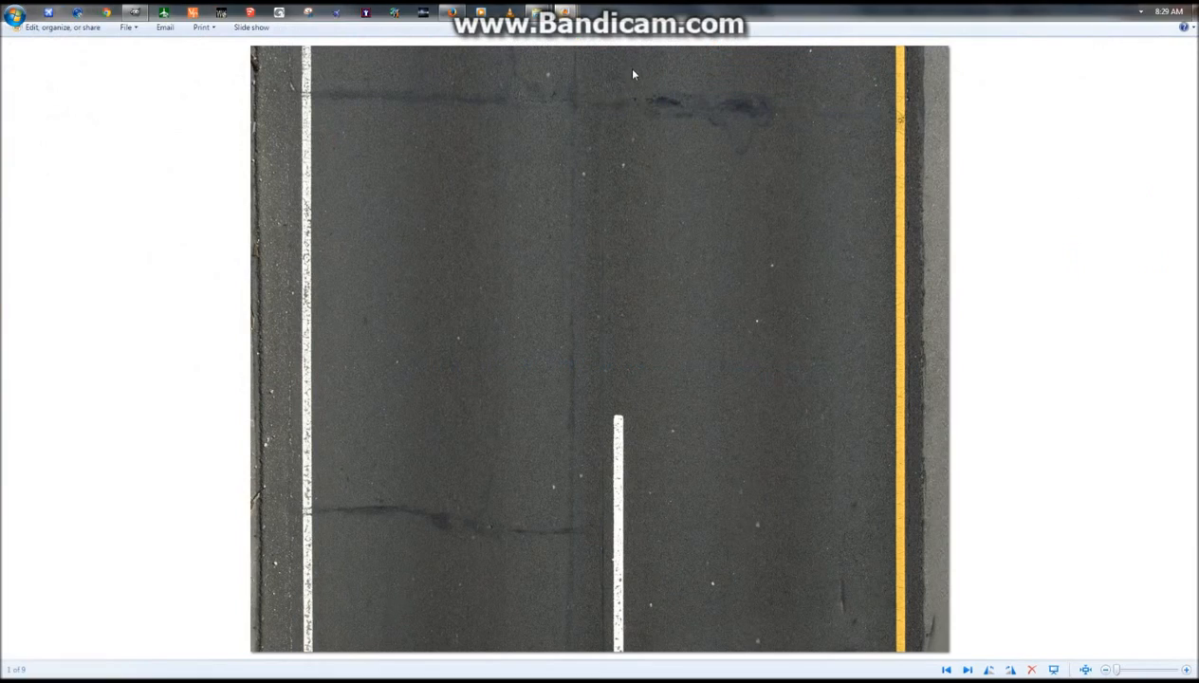
mouse_move(526, 14)
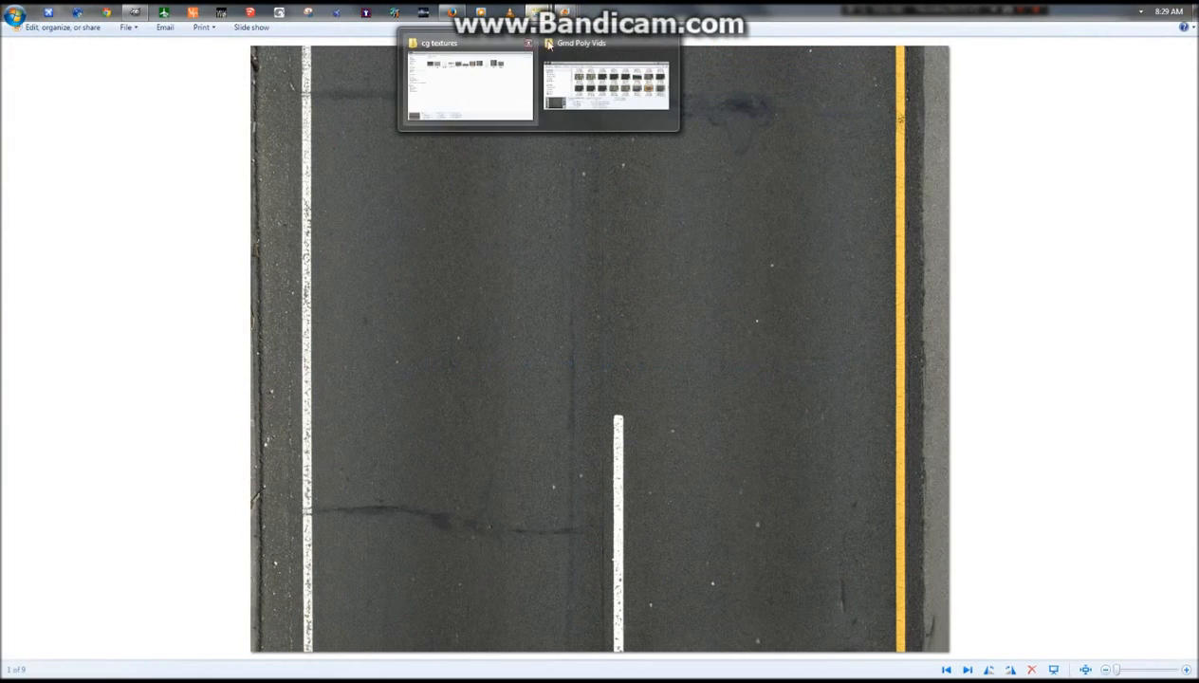
click(480, 74)
double_click(603, 156)
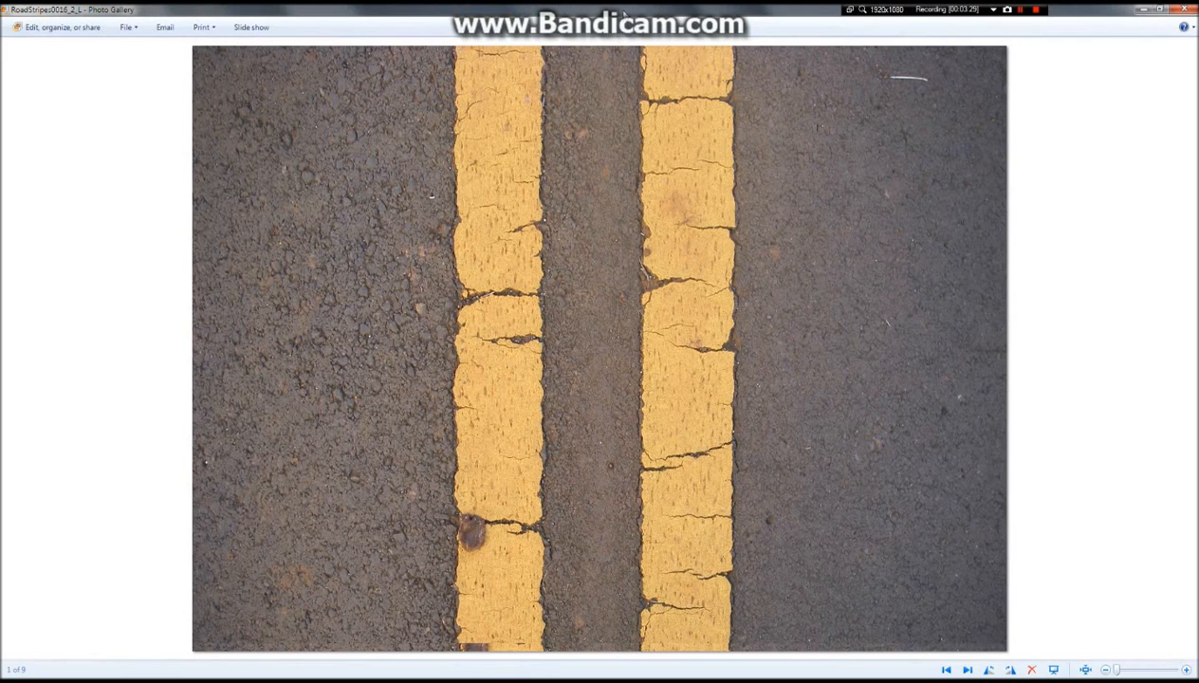
click(1144, 10)
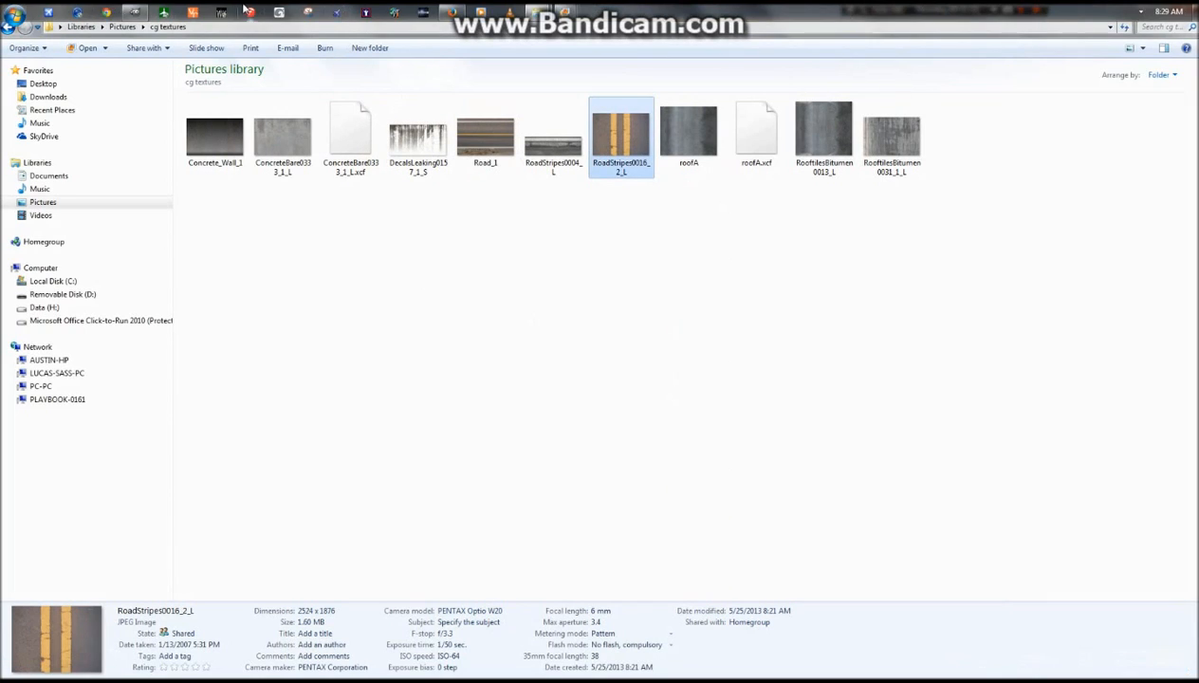
click(450, 10)
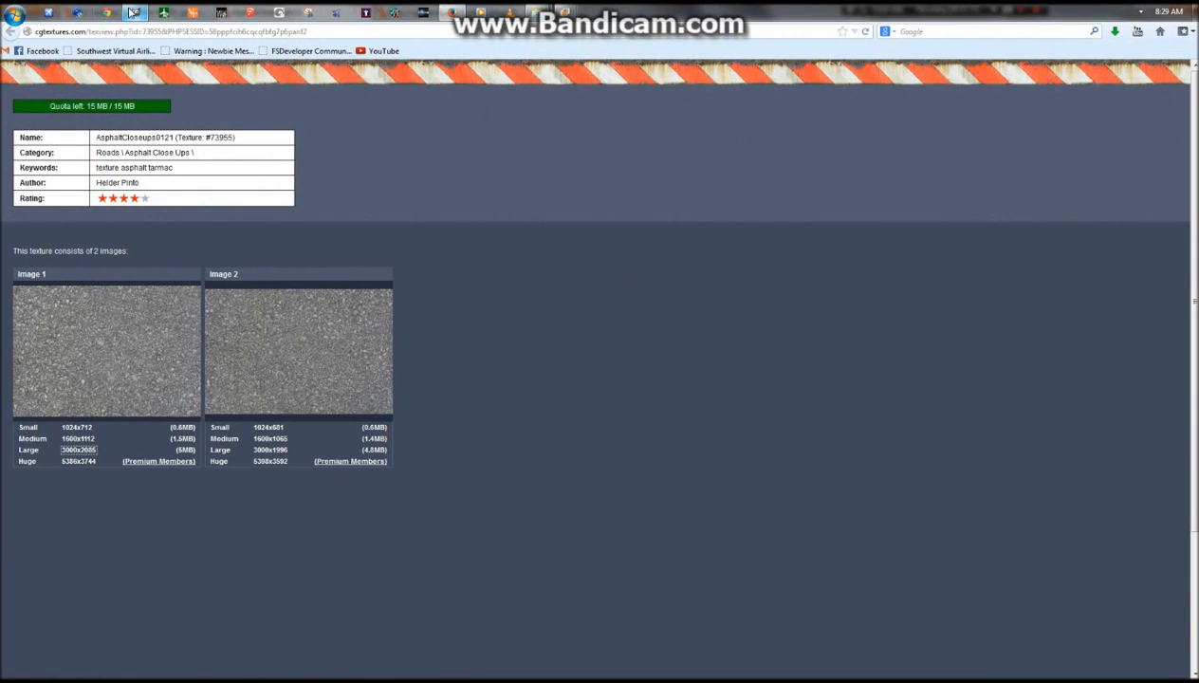
click(133, 12)
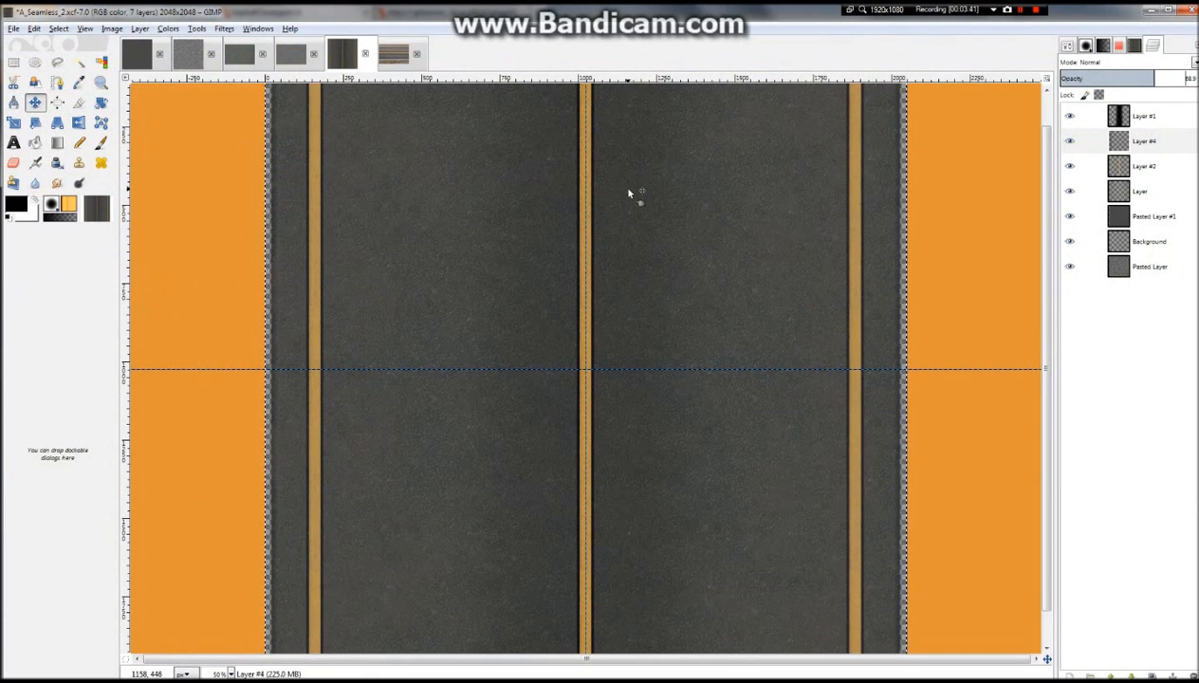
scroll(628, 190, down, 3)
scroll(648, 236, up, 2)
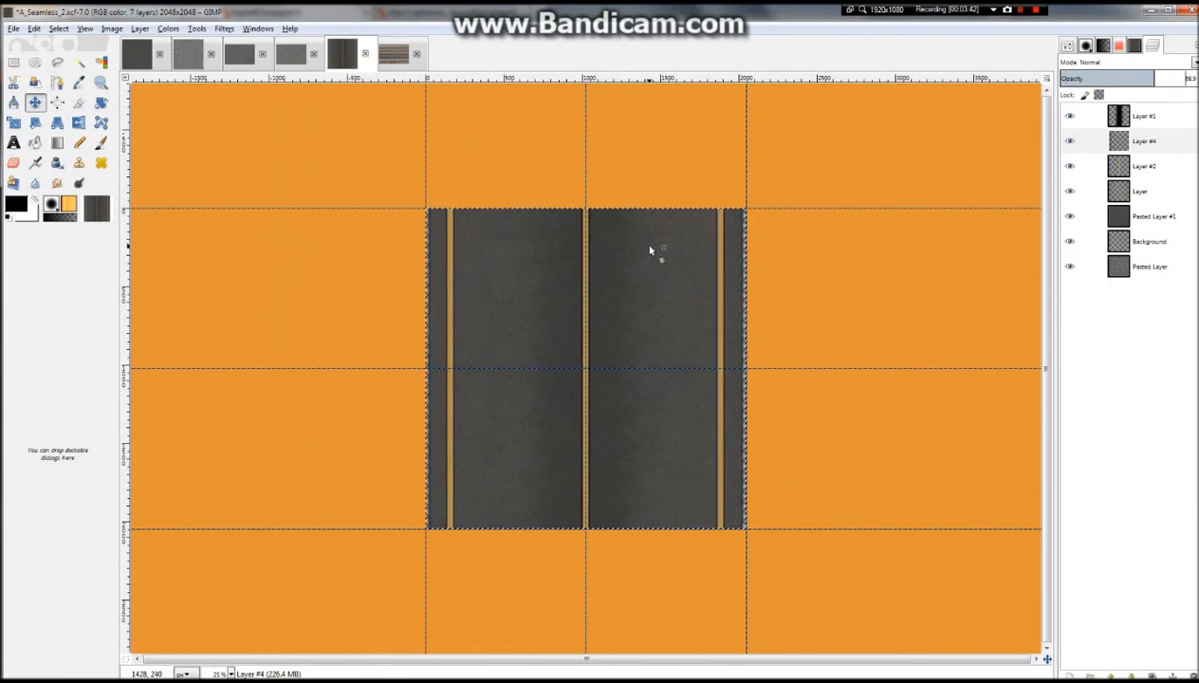
scroll(573, 193, up, 1)
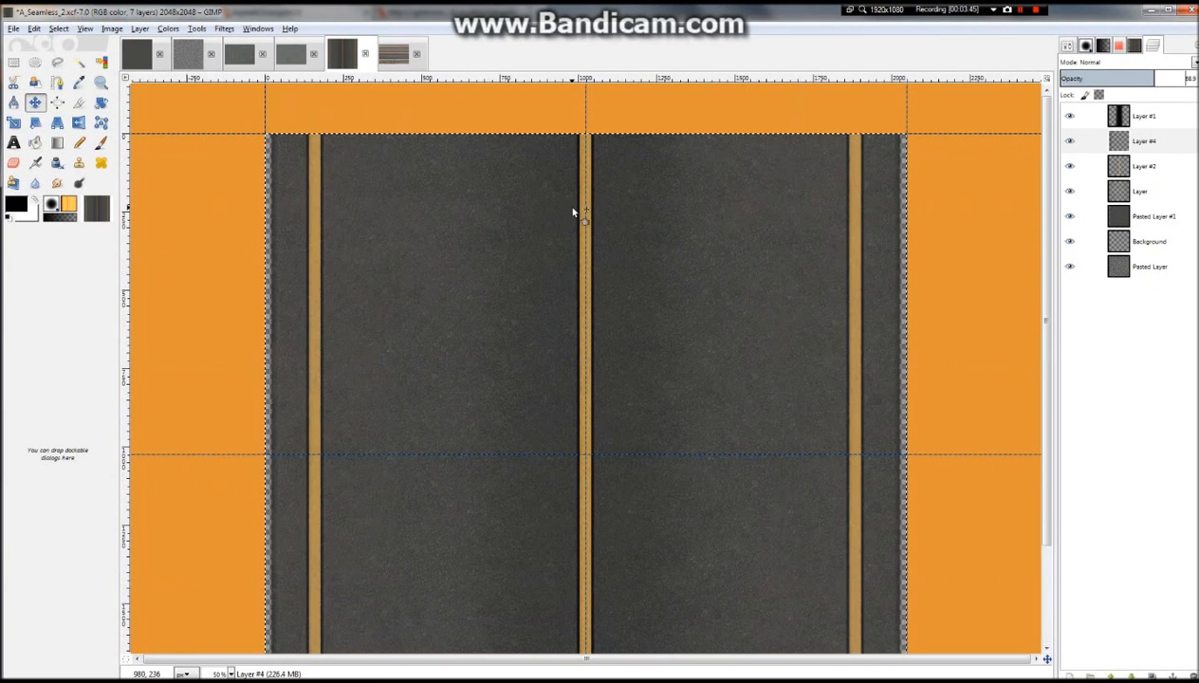
scroll(744, 171, up, 2)
scroll(739, 185, down, 4)
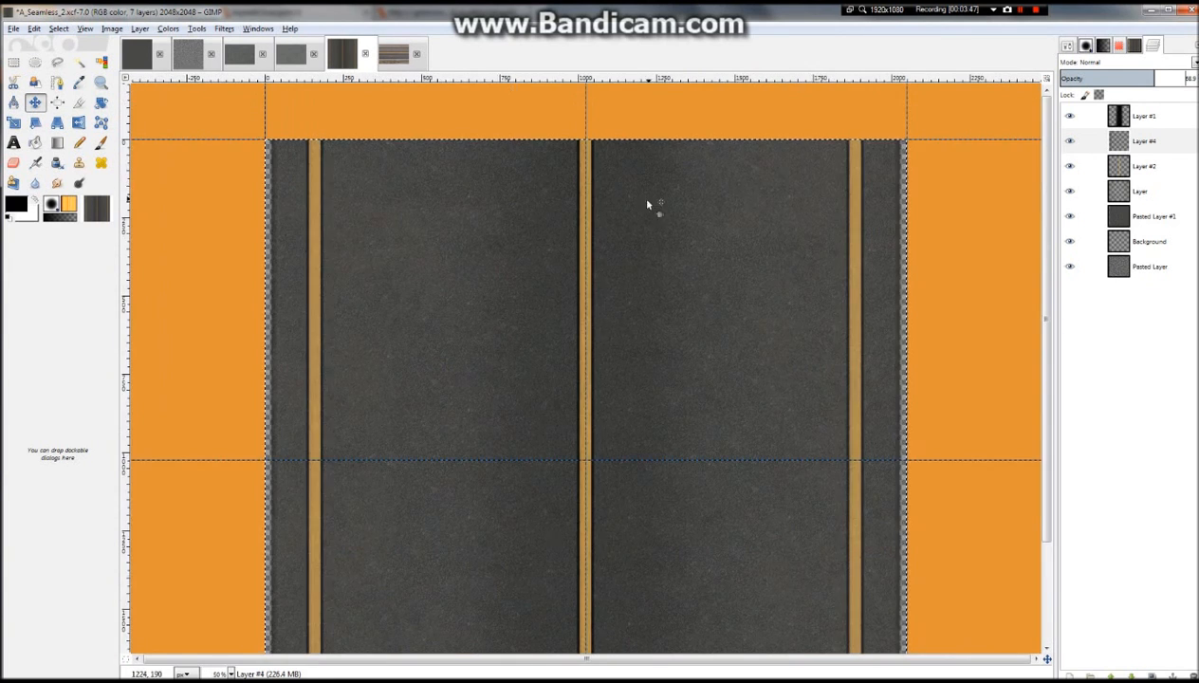
Add a new layer directly above the layer named Layer, beneath Layer #2
scroll(644, 350, up, 1)
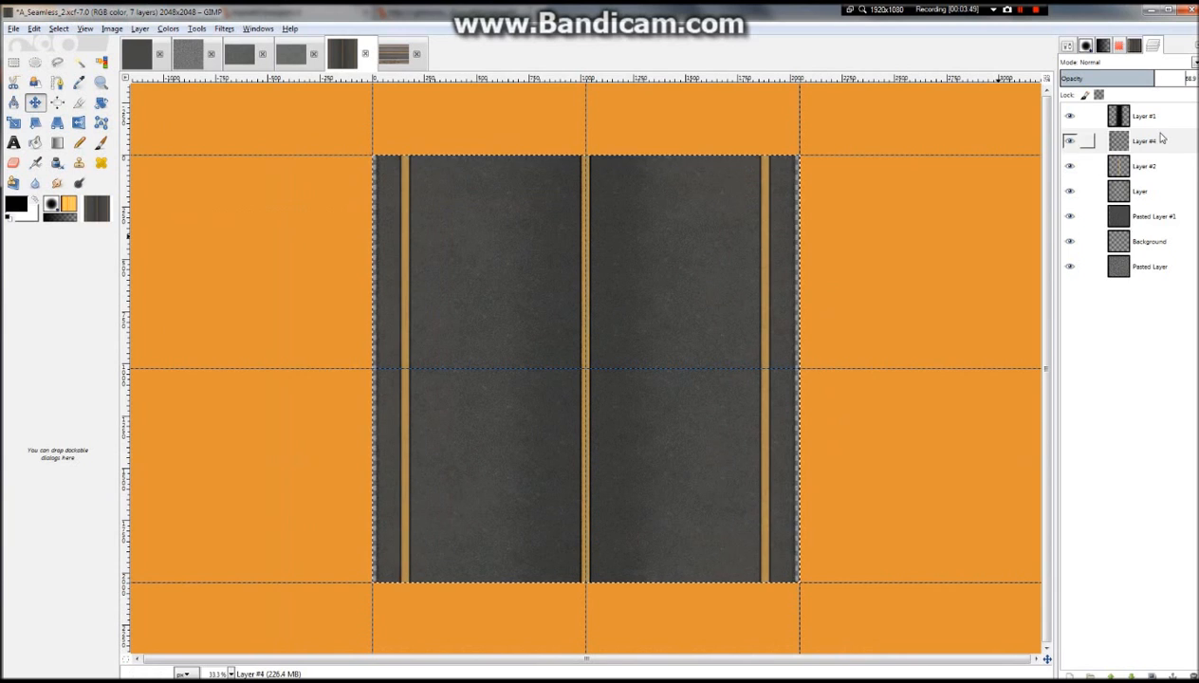
click(1140, 191)
right_click(1140, 191)
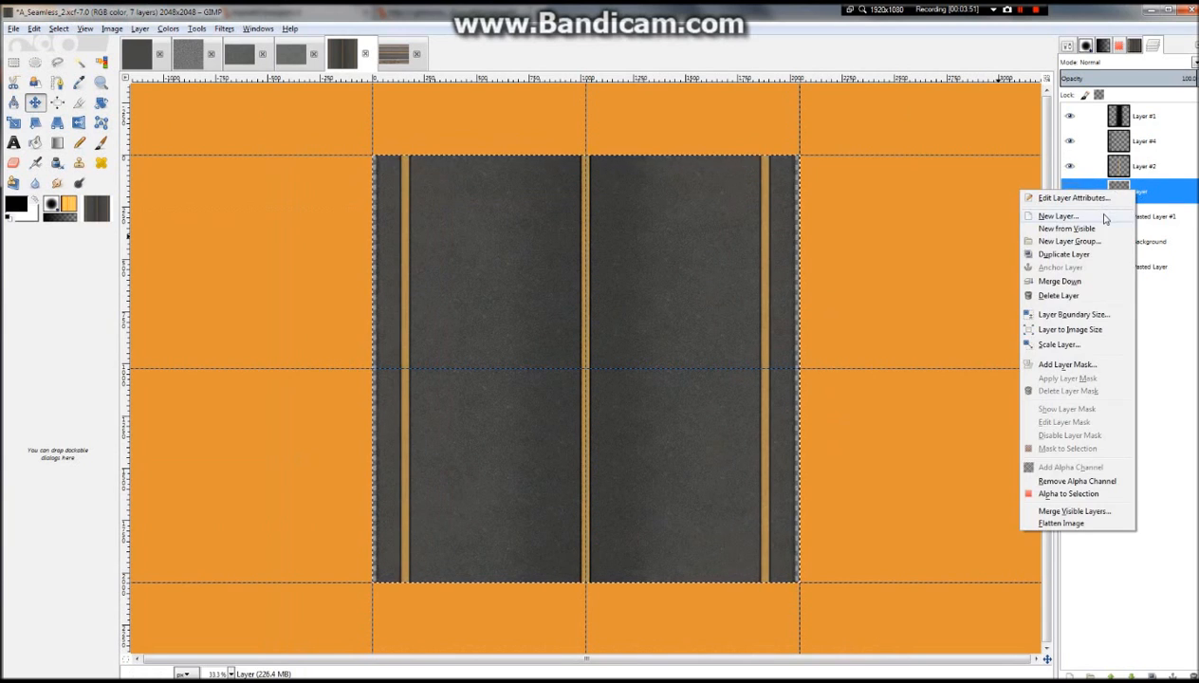
click(1074, 214)
click(207, 312)
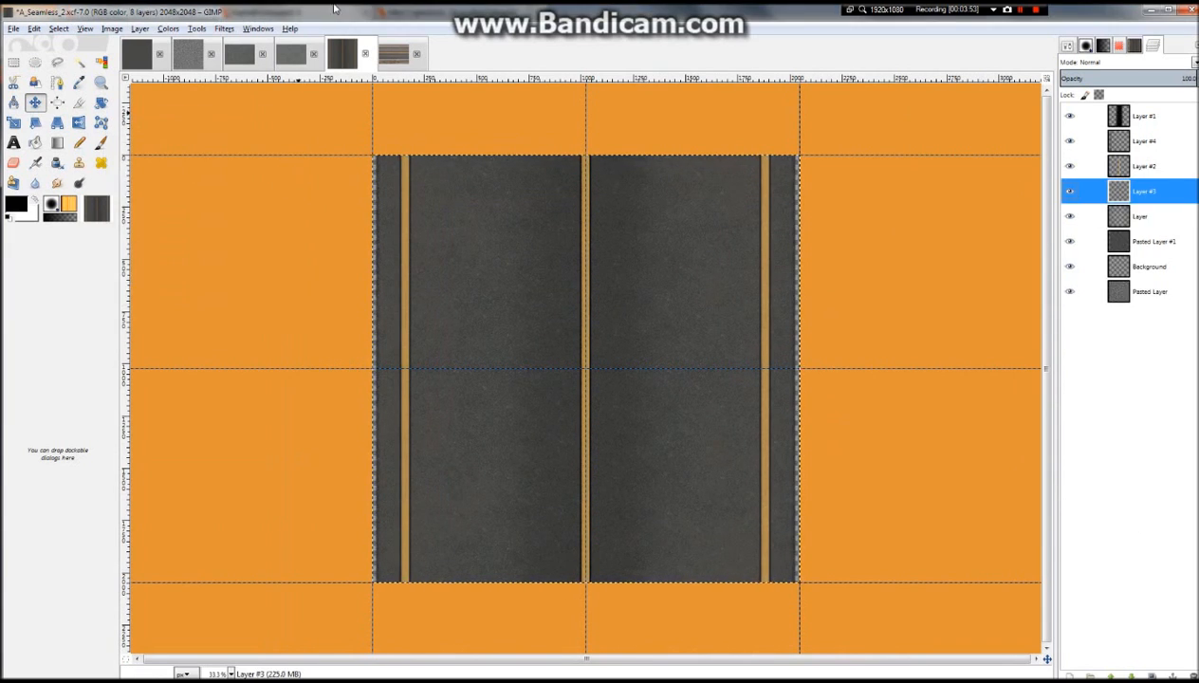
Switch to the CG Textures site in Firefox and look through the first page of the Roads > Damaged textures
click(455, 11)
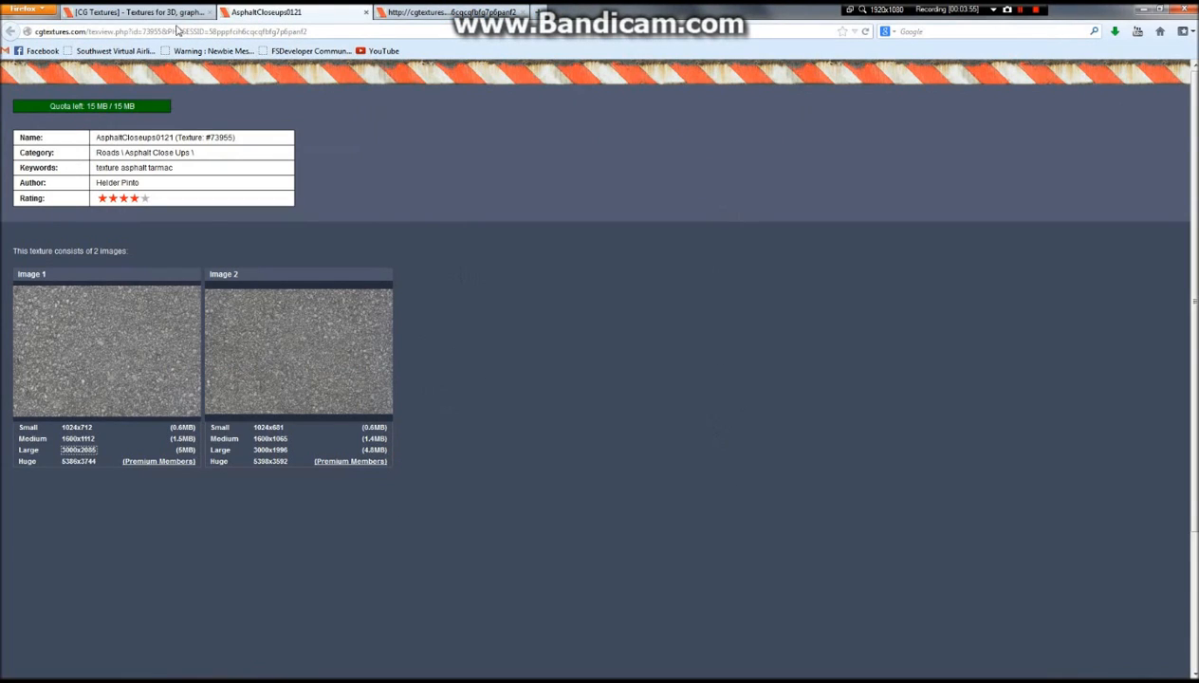
click(144, 13)
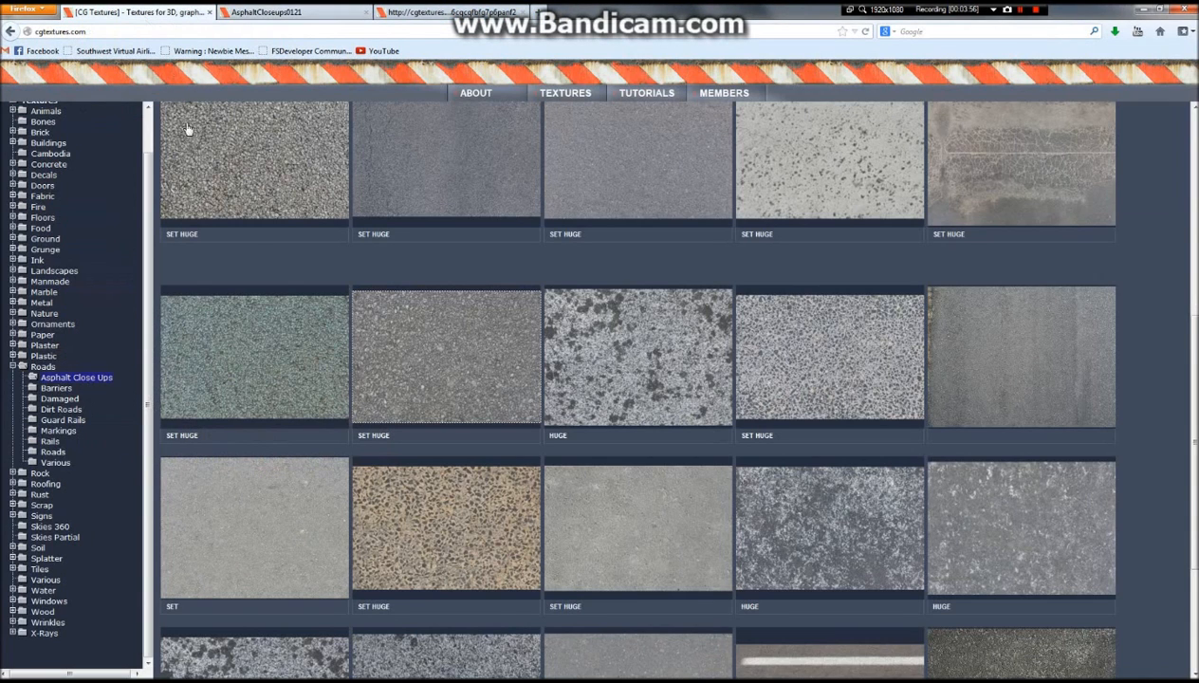
click(60, 399)
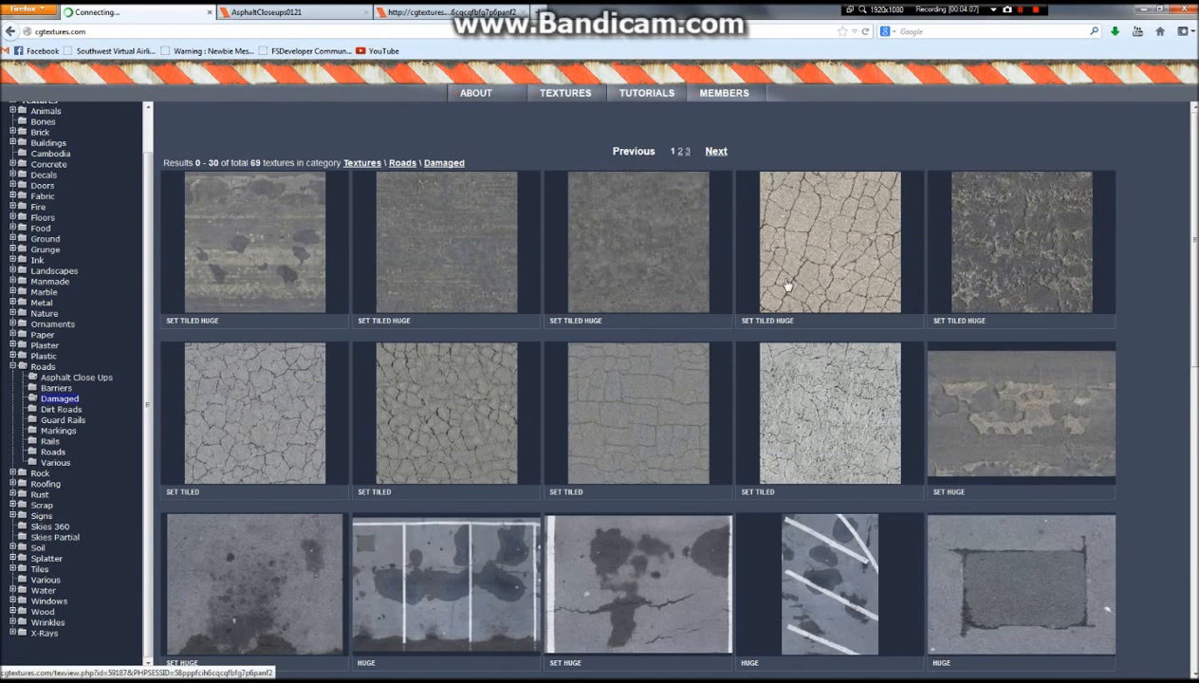
scroll(702, 290, down, 3)
scroll(694, 294, down, 5)
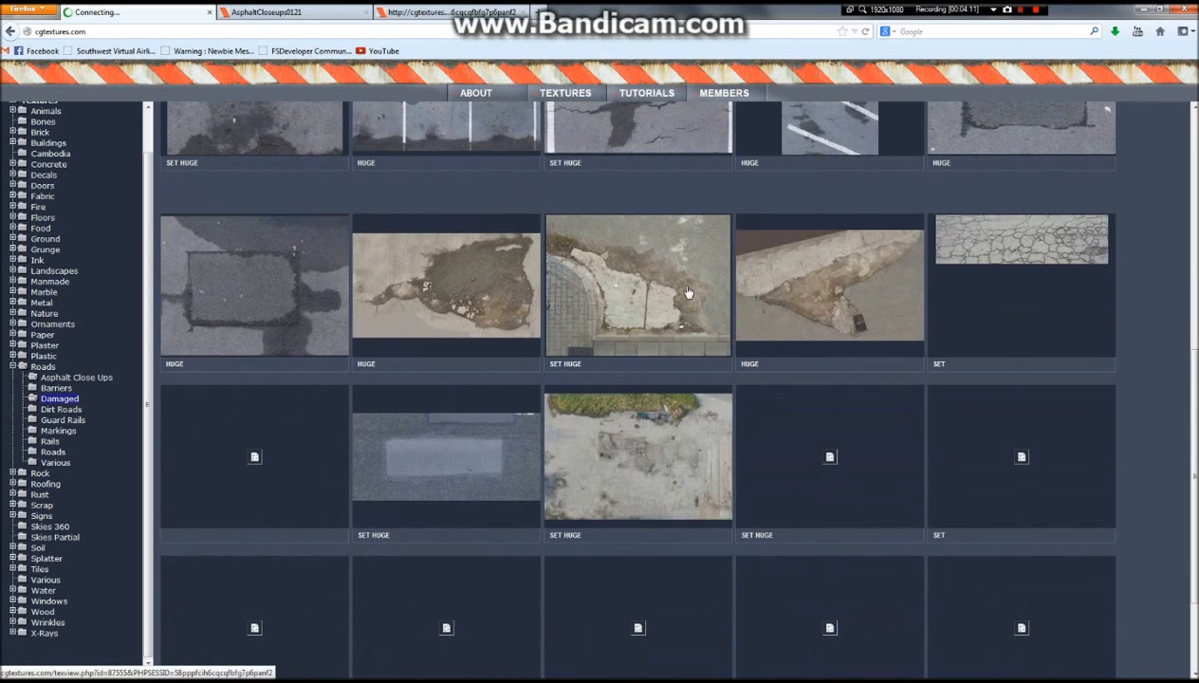
scroll(688, 292, down, 3)
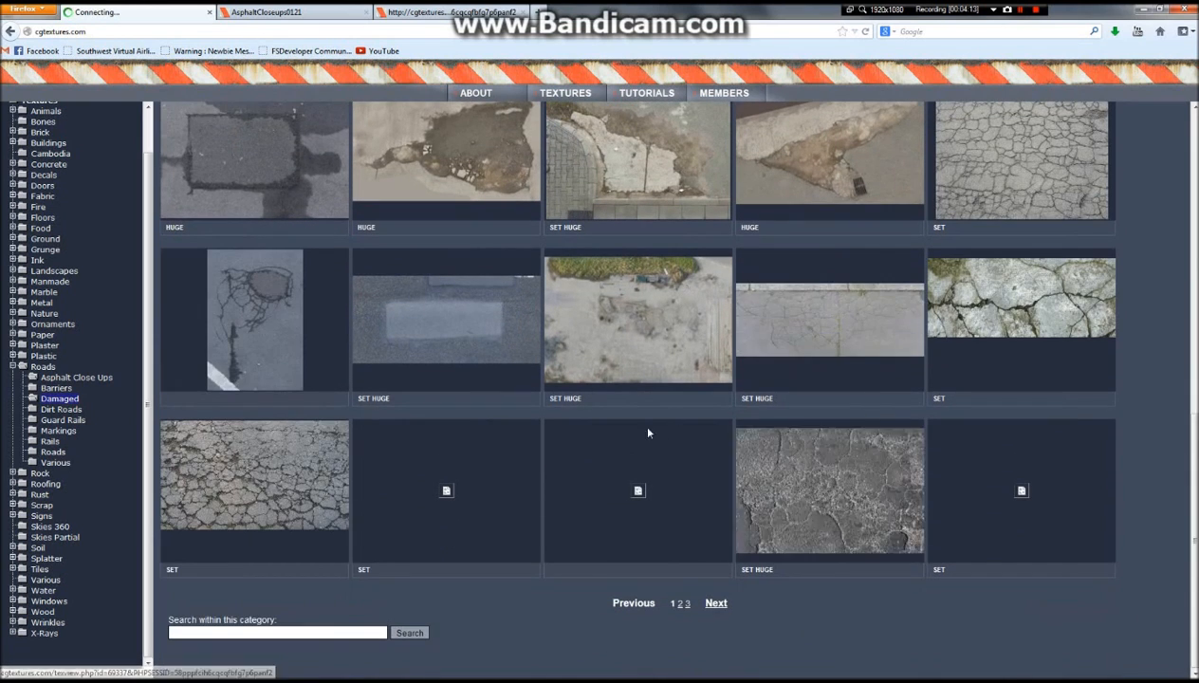
scroll(648, 433, up, 9)
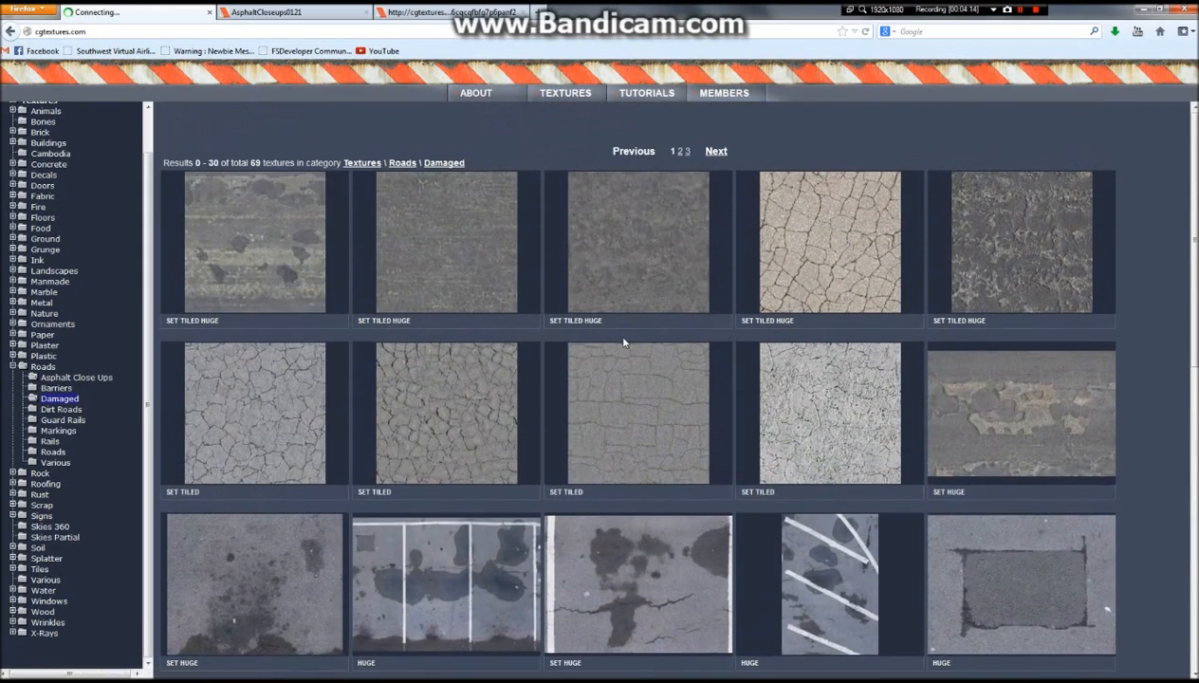
scroll(631, 335, down, 9)
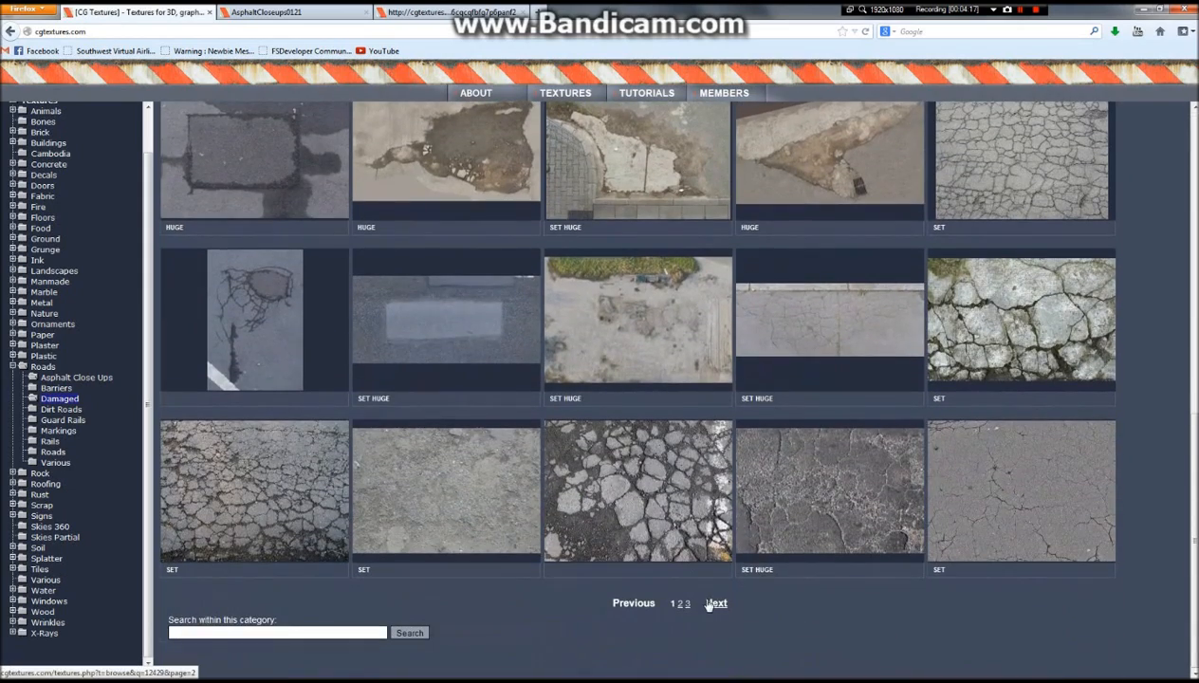
Look through the second page of the Damaged road textures and open the third page
click(715, 603)
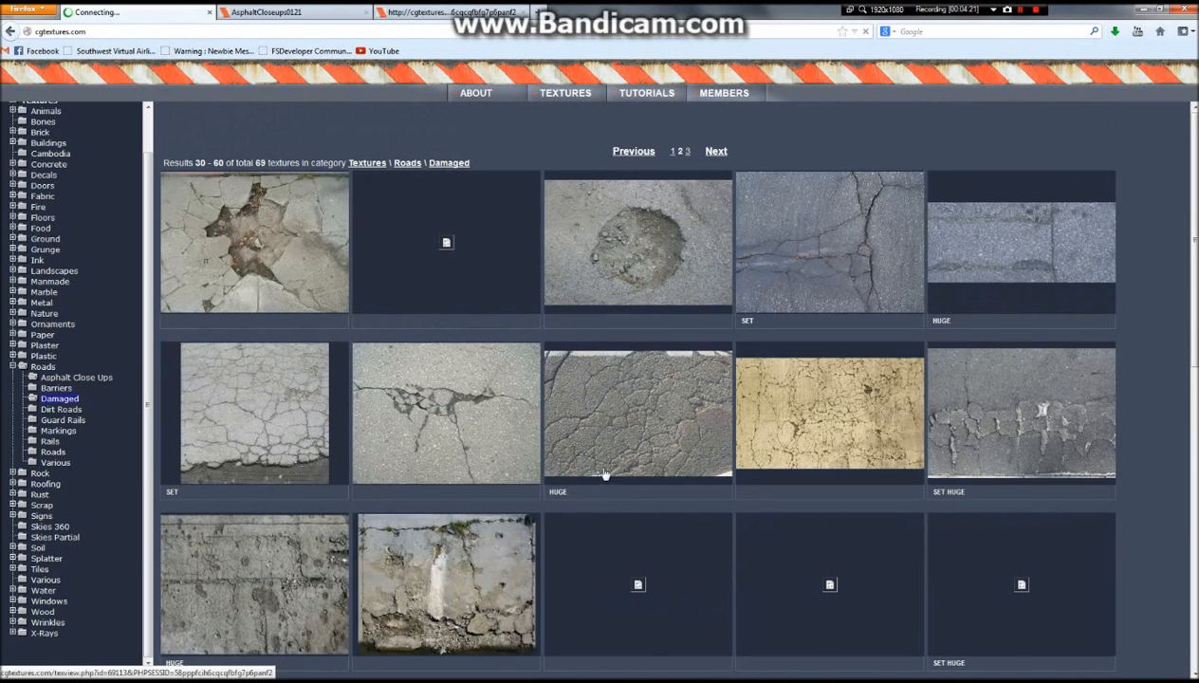
scroll(613, 466, down, 6)
scroll(613, 467, down, 1)
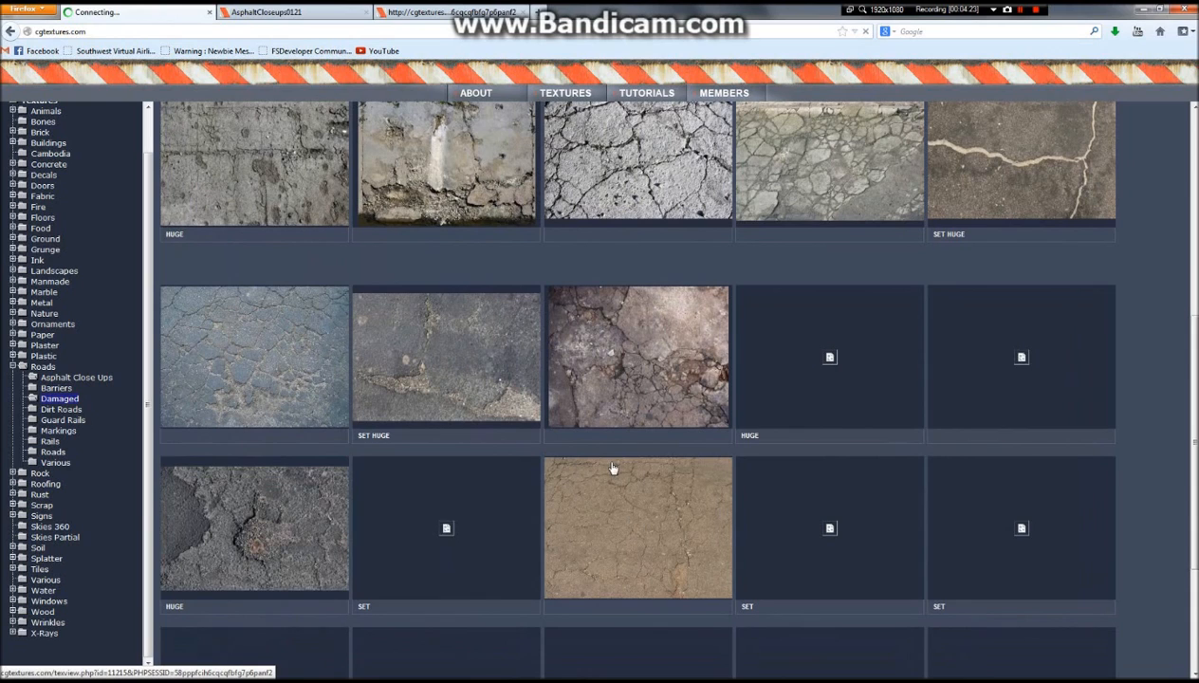
scroll(607, 465, down, 4)
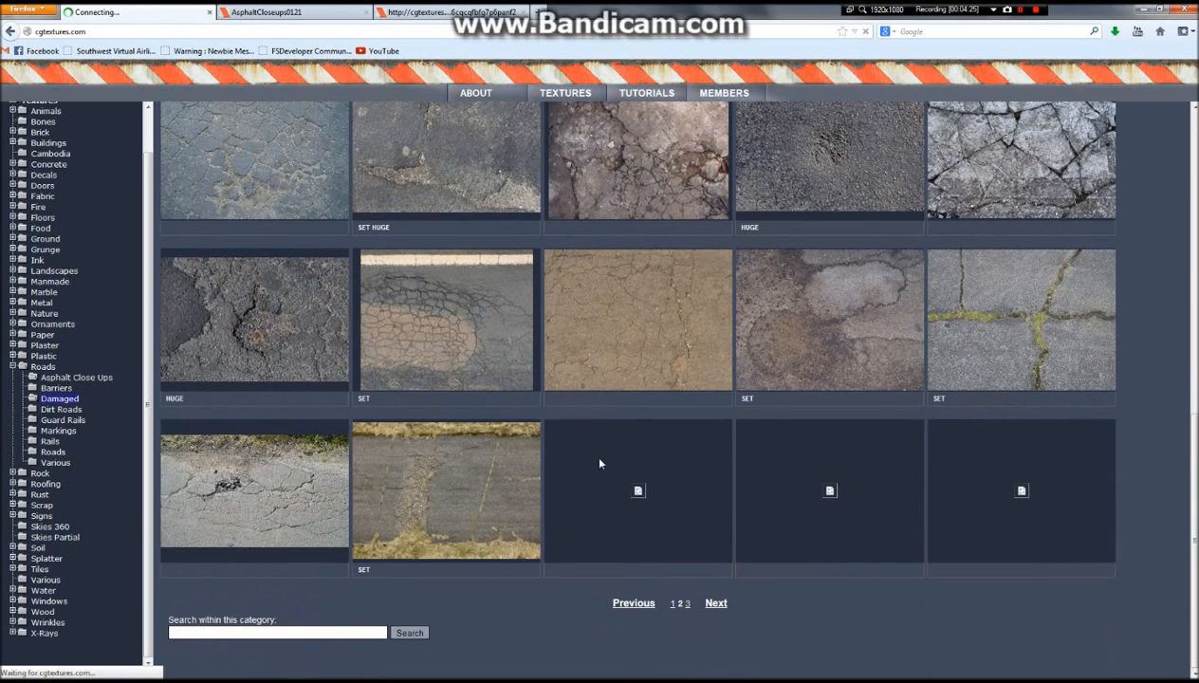
click(717, 609)
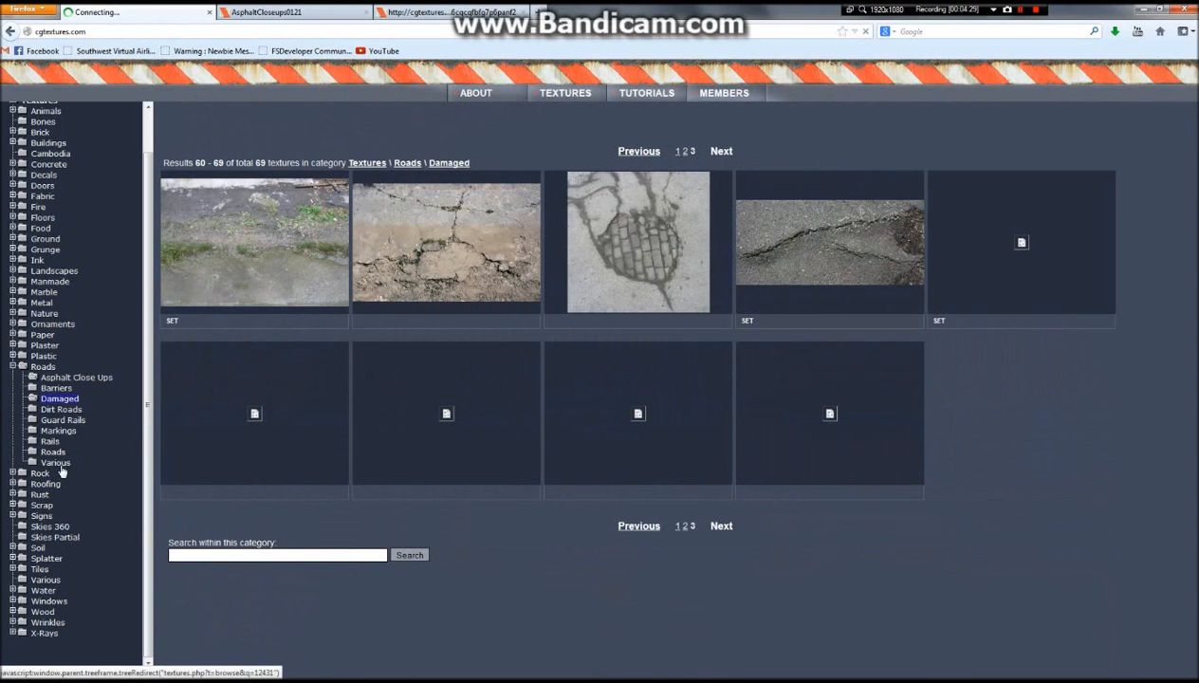
Look through the textures in the Various category under Roads
click(55, 463)
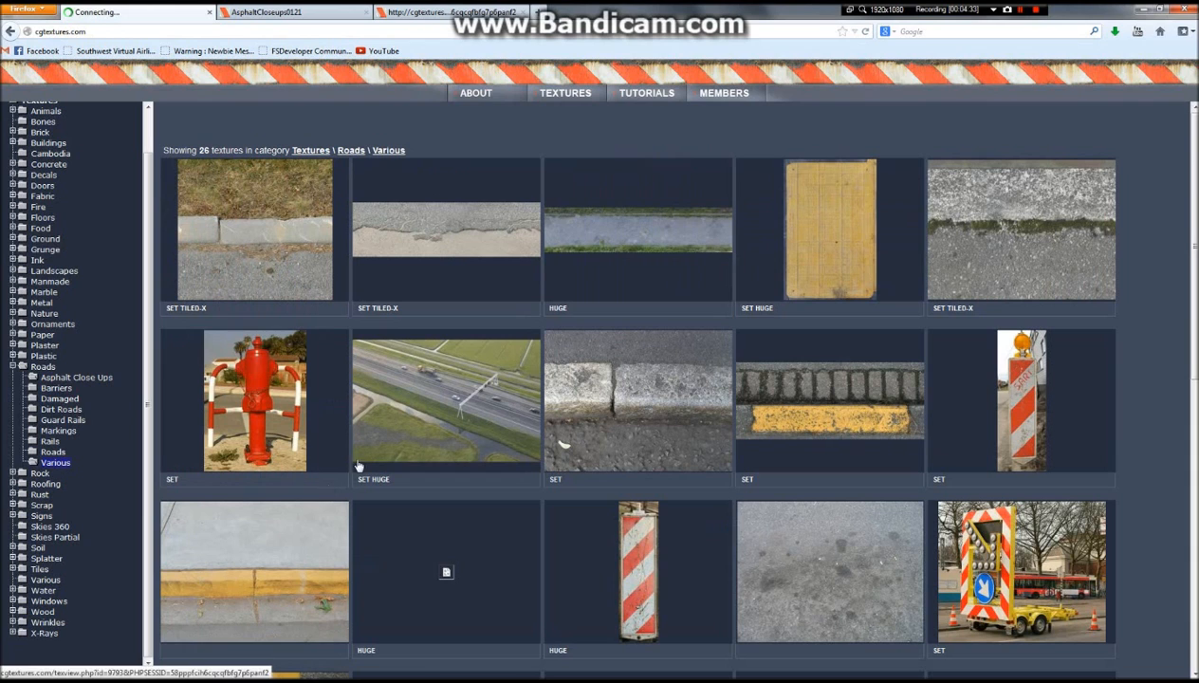
scroll(730, 380, down, 5)
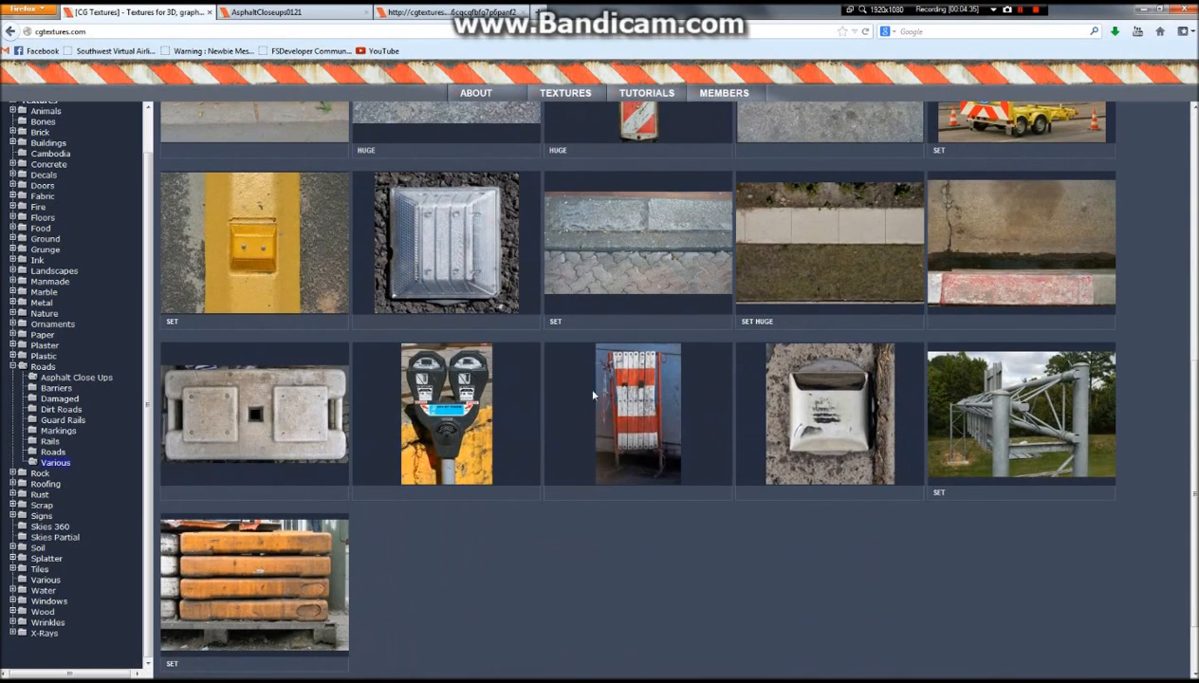
scroll(704, 385, up, 3)
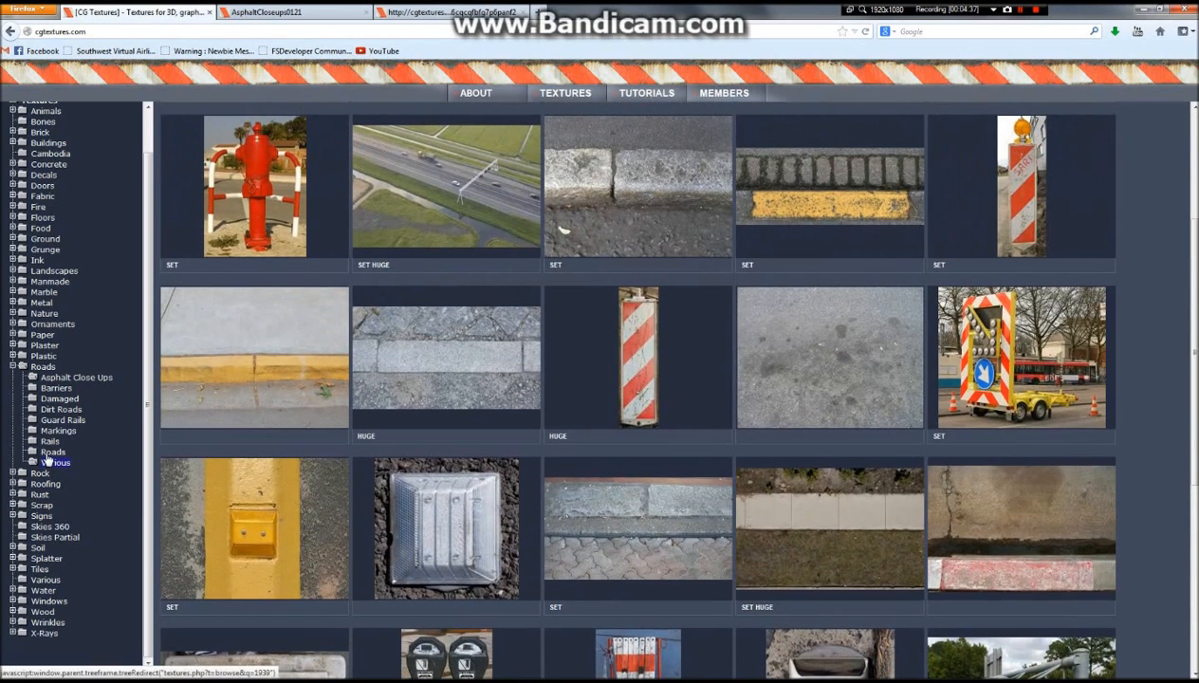
Open the Roads subcategory and look through its first two pages of road textures
click(47, 453)
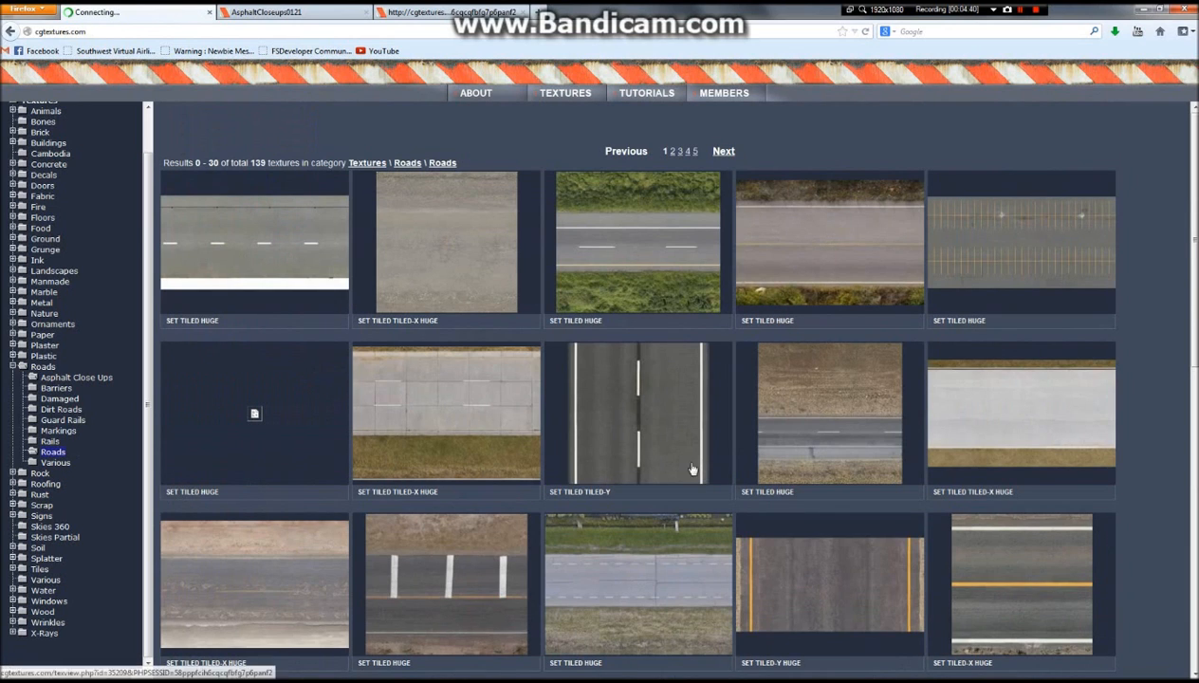
scroll(721, 455, down, 5)
scroll(748, 454, down, 3)
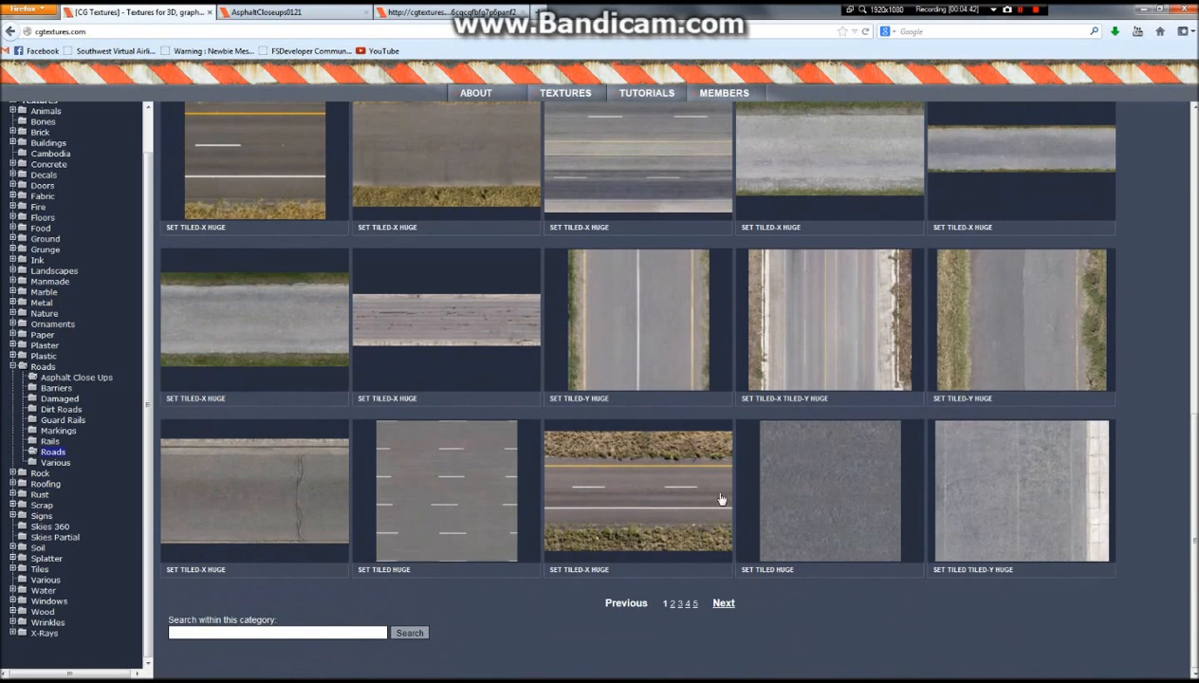
click(726, 604)
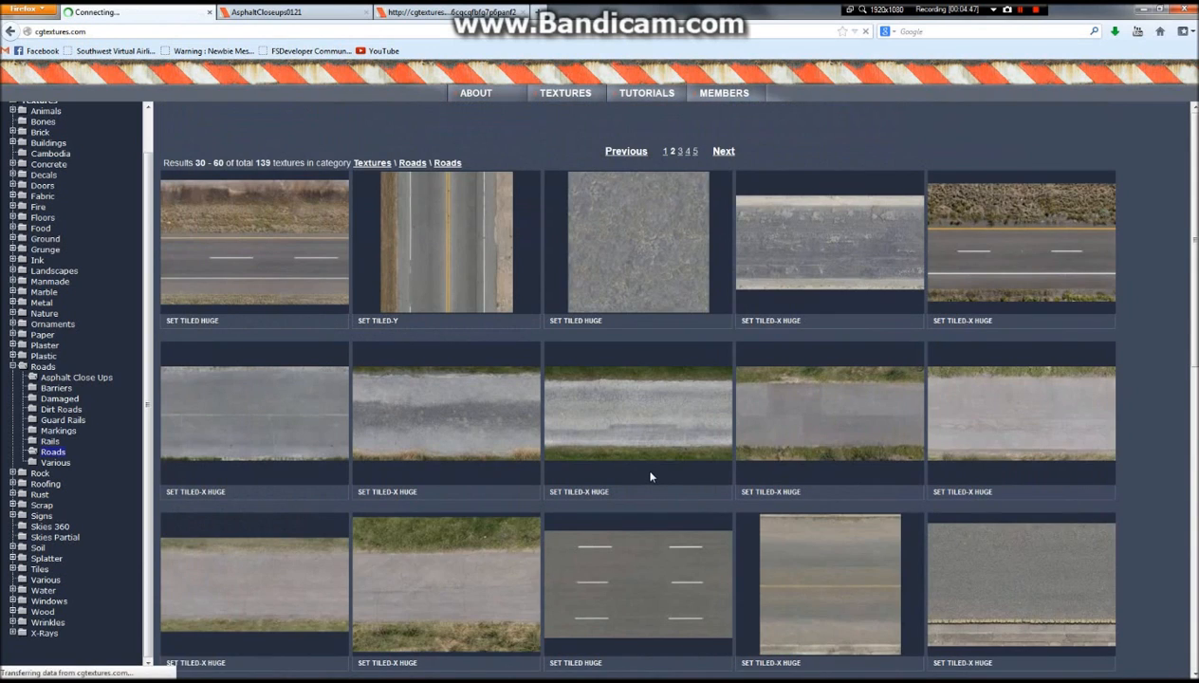
scroll(651, 476, down, 6)
scroll(652, 478, down, 1)
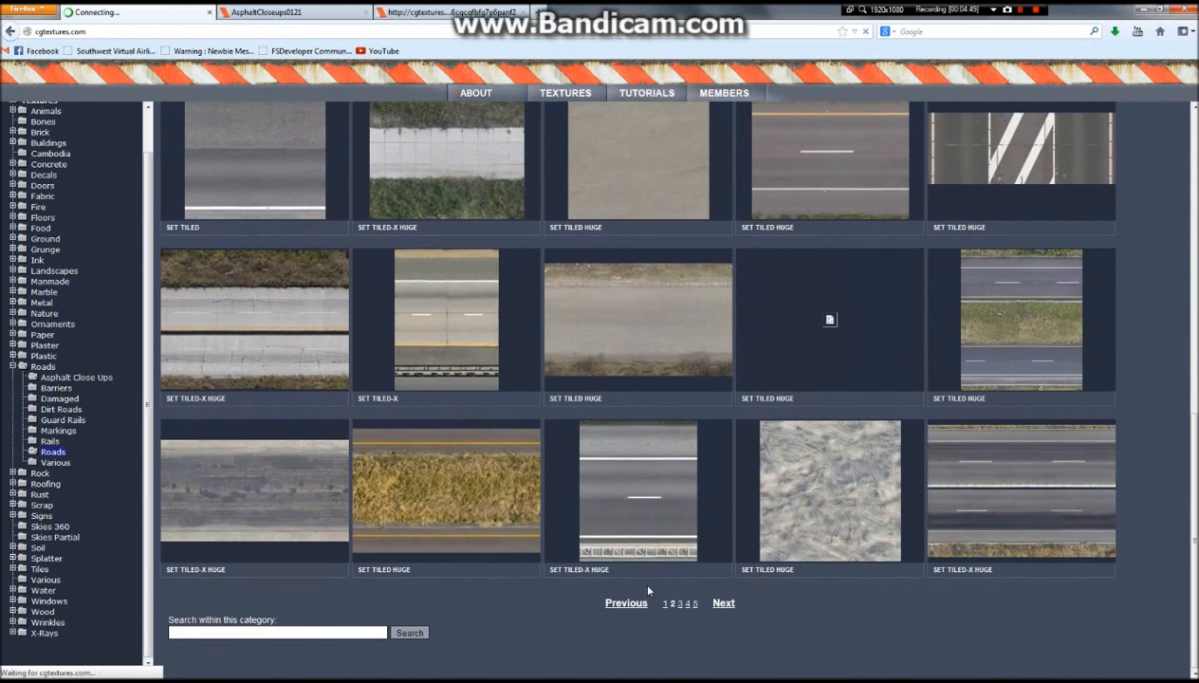
Look through pages three to five of the Roads subcategory
click(725, 603)
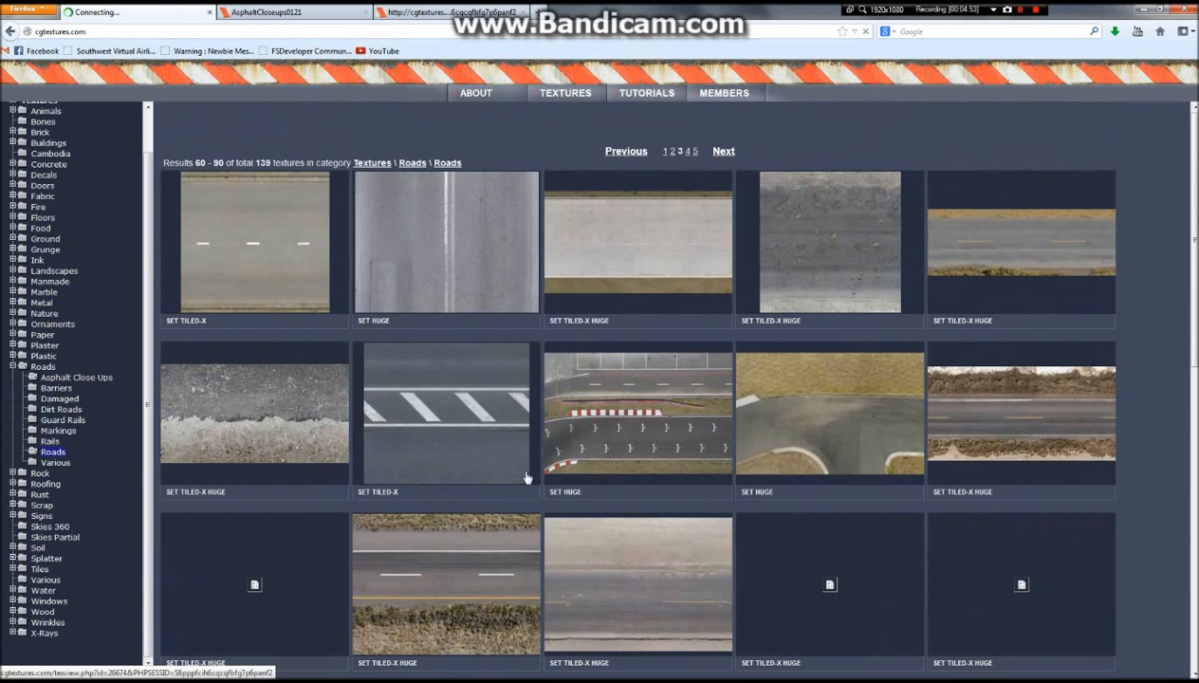
scroll(526, 477, down, 6)
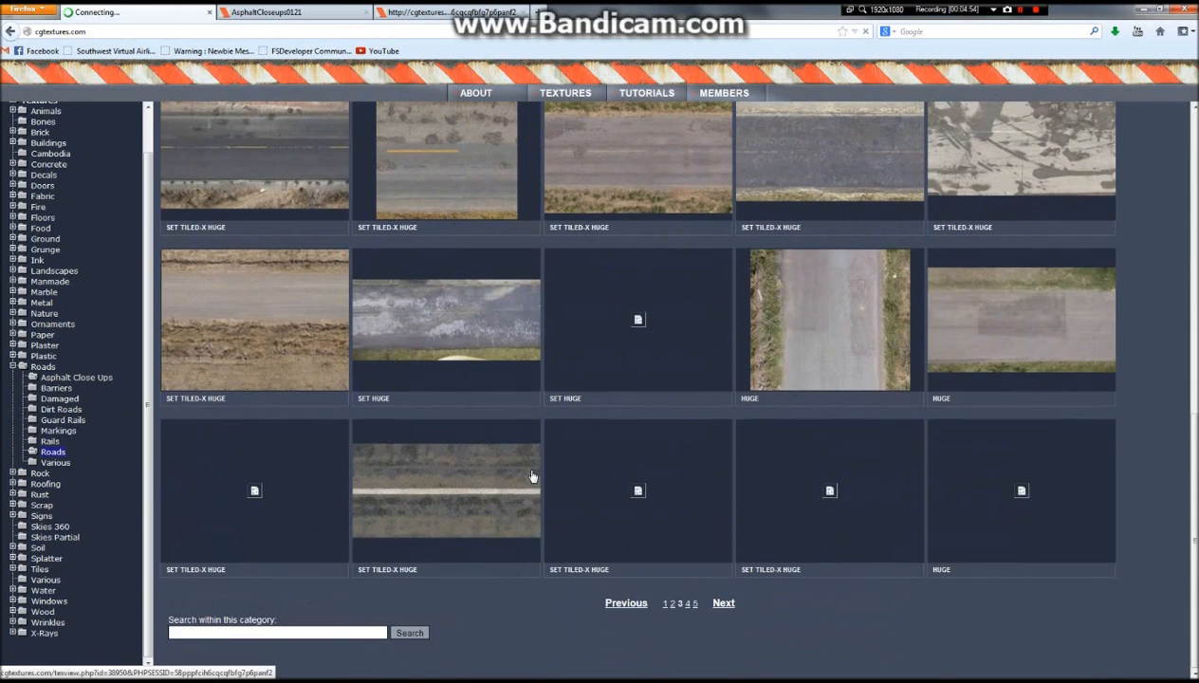
click(719, 604)
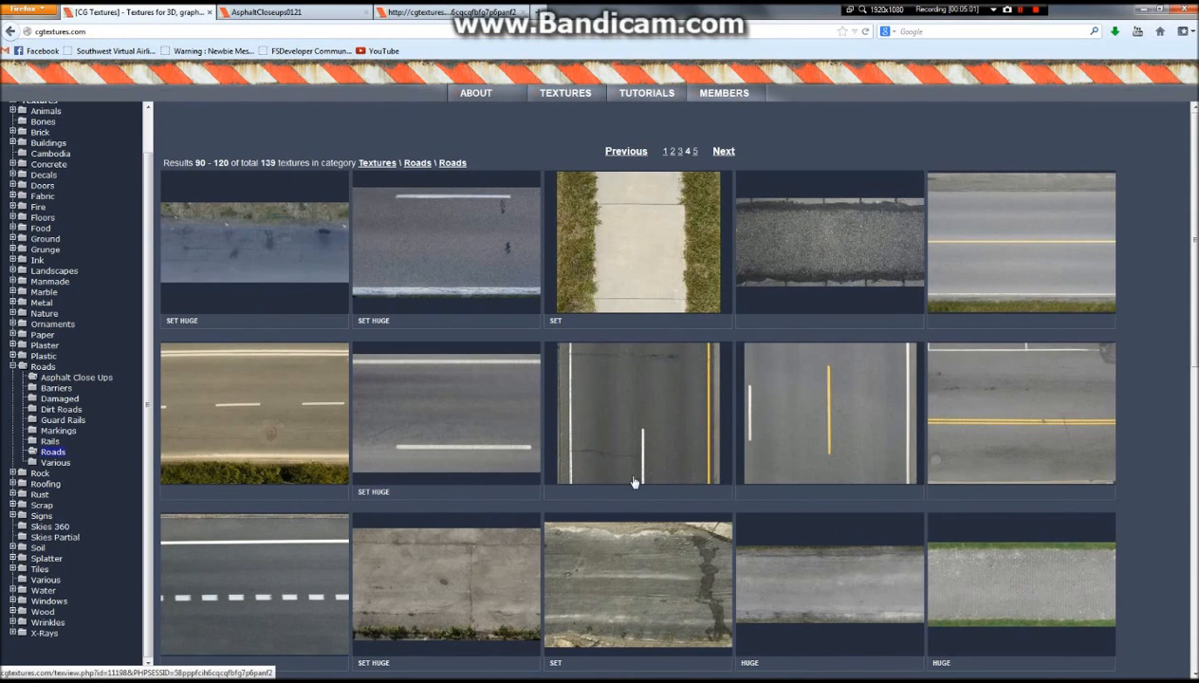
scroll(598, 450, down, 10)
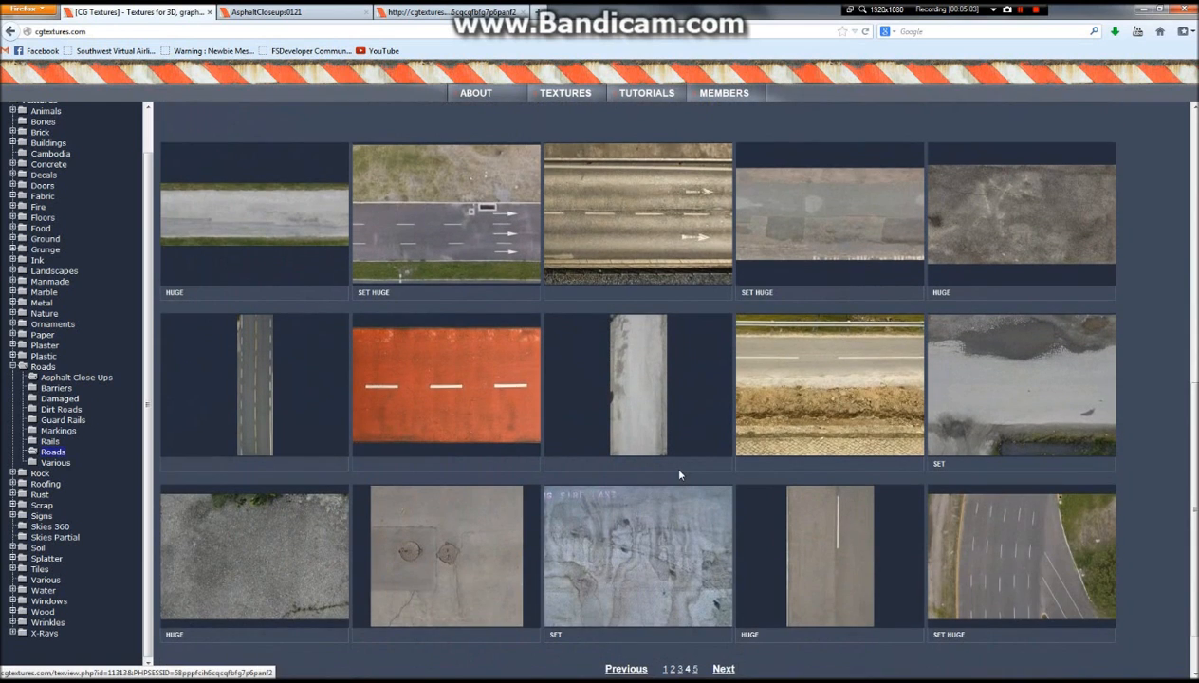
scroll(680, 474, down, 1)
click(726, 606)
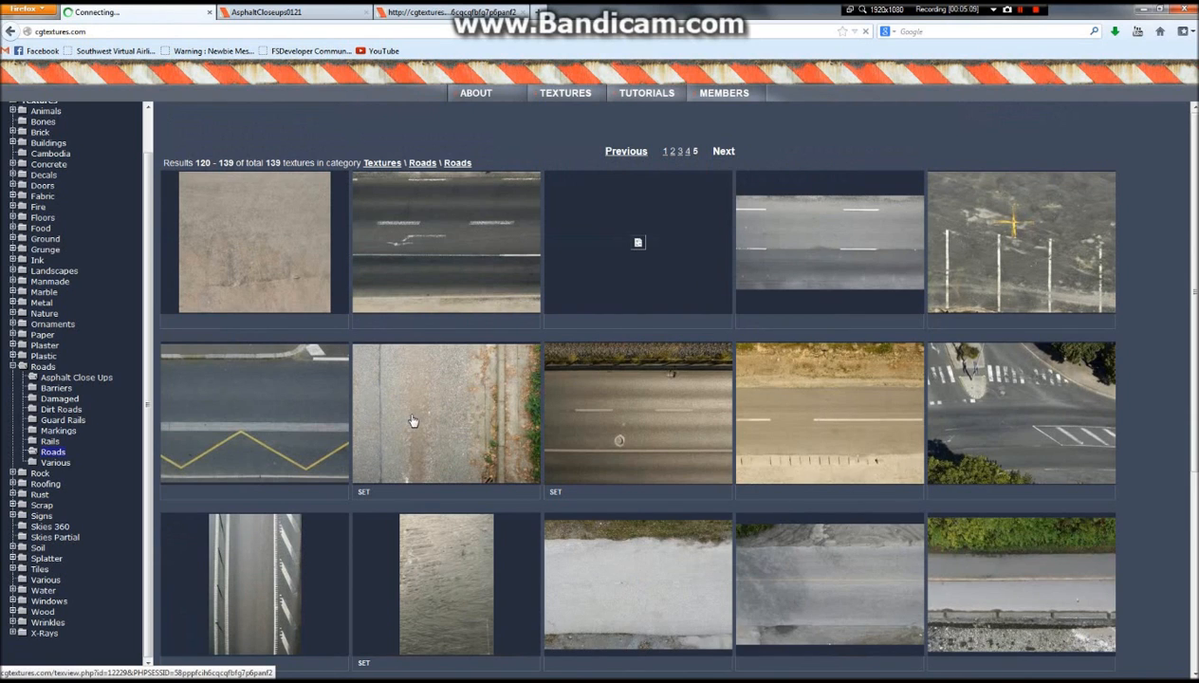
scroll(415, 421, down, 5)
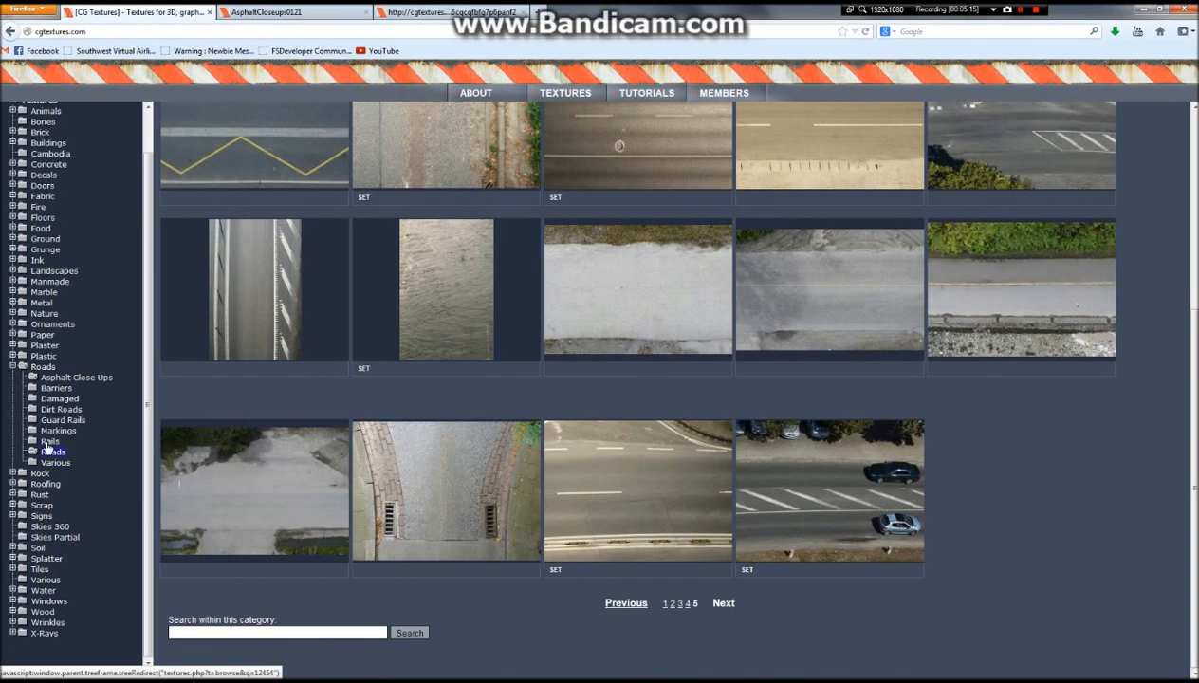
Look through both pages of road line textures in the Markings category
click(50, 431)
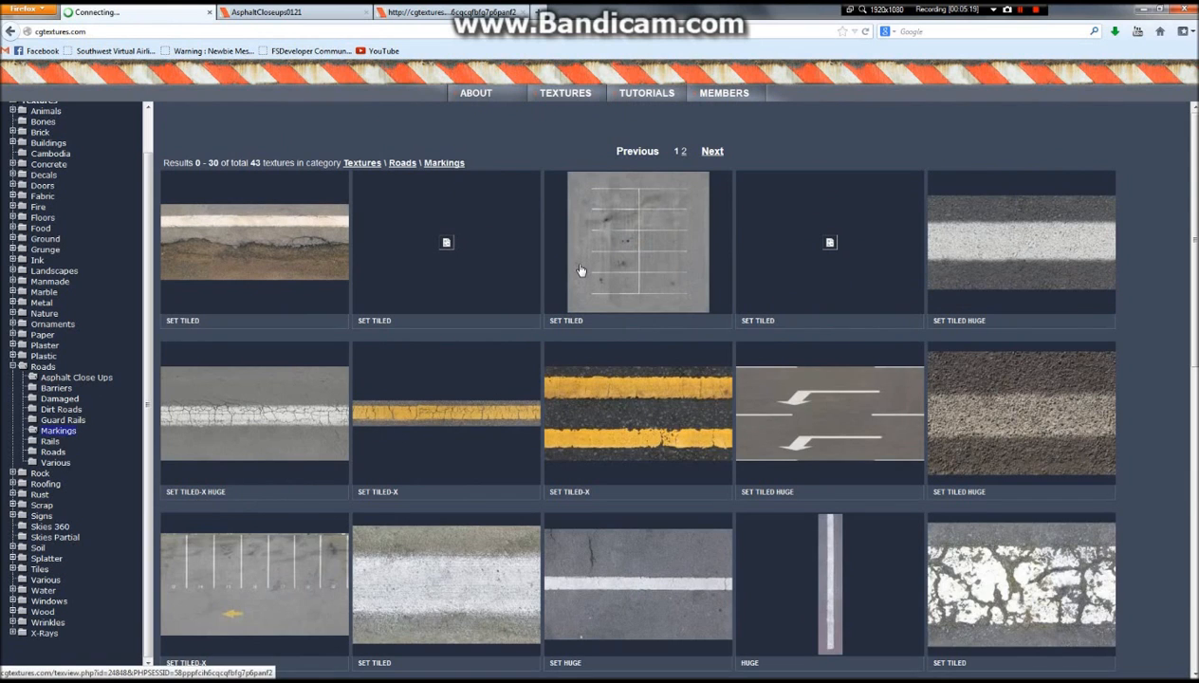
scroll(580, 270, down, 10)
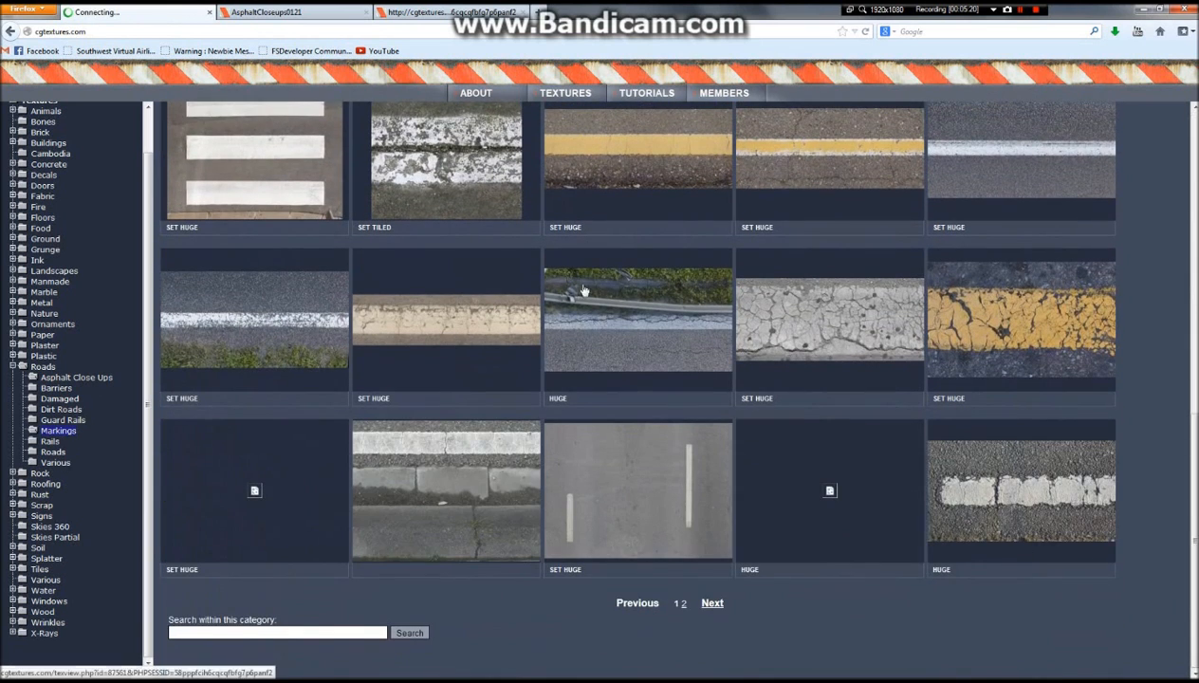
click(712, 604)
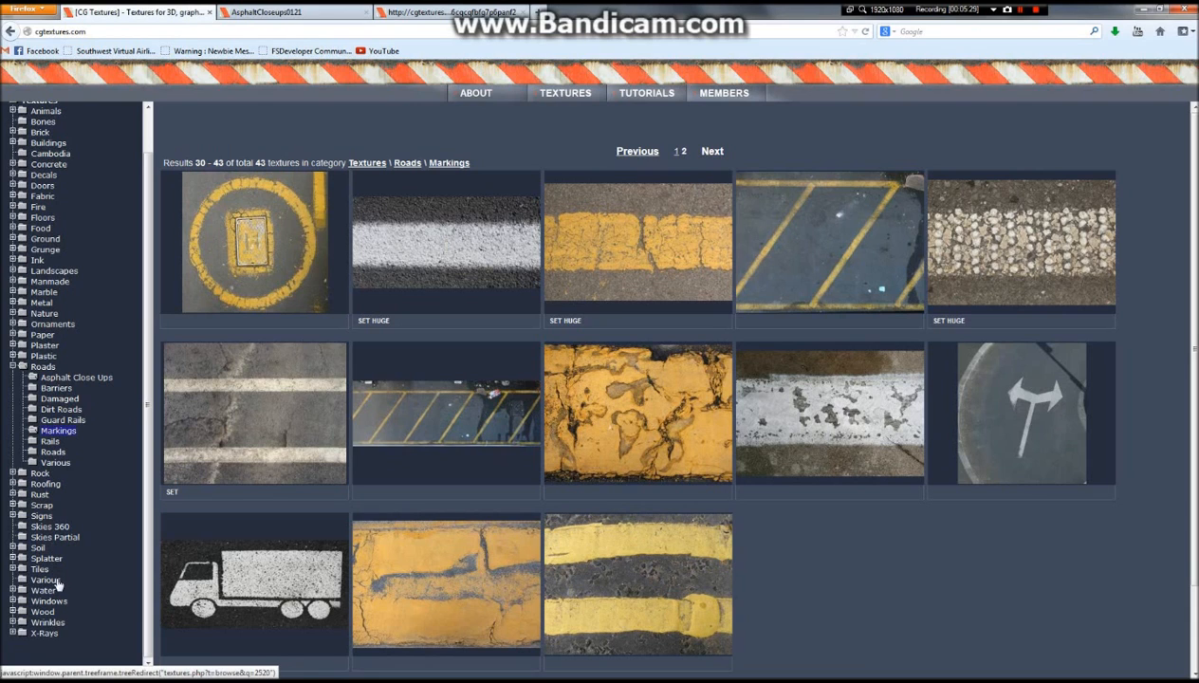
Check the Dirt Roads and Barriers categories and return to Asphalt Close Ups
click(63, 411)
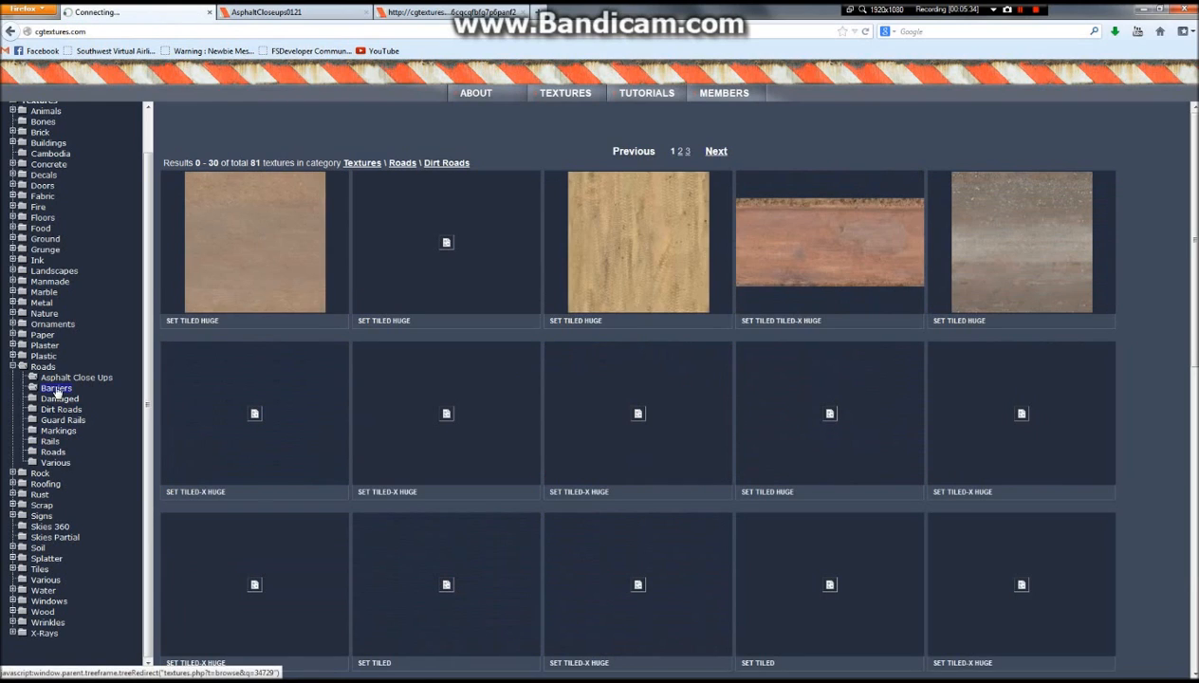
click(56, 389)
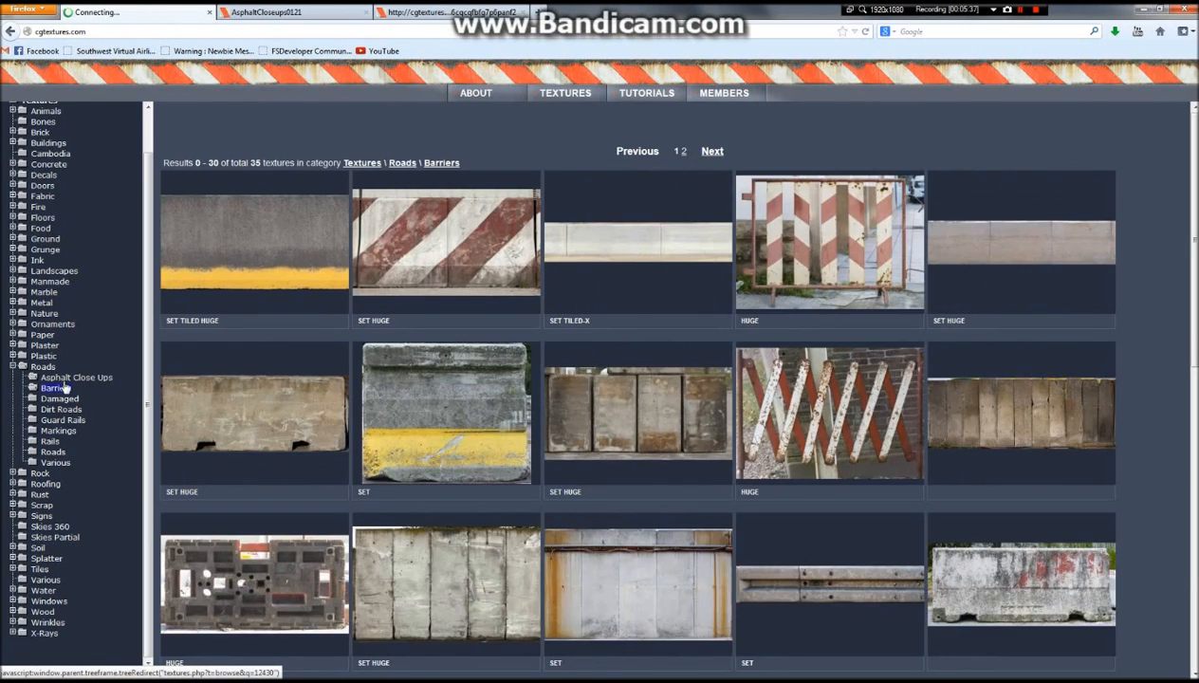
scroll(569, 361, down, 5)
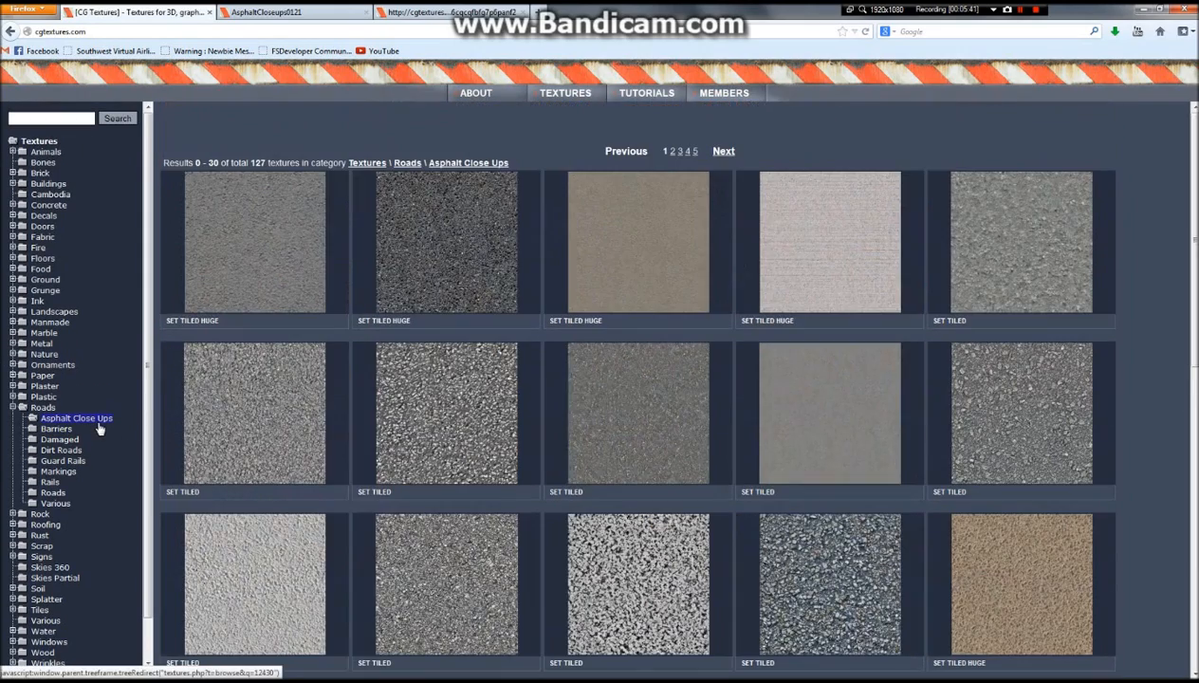
Look through the first two pages of the Asphalt Close Ups textures and open the third page
scroll(701, 364, down, 5)
click(722, 603)
scroll(673, 392, down, 2)
scroll(673, 392, down, 5)
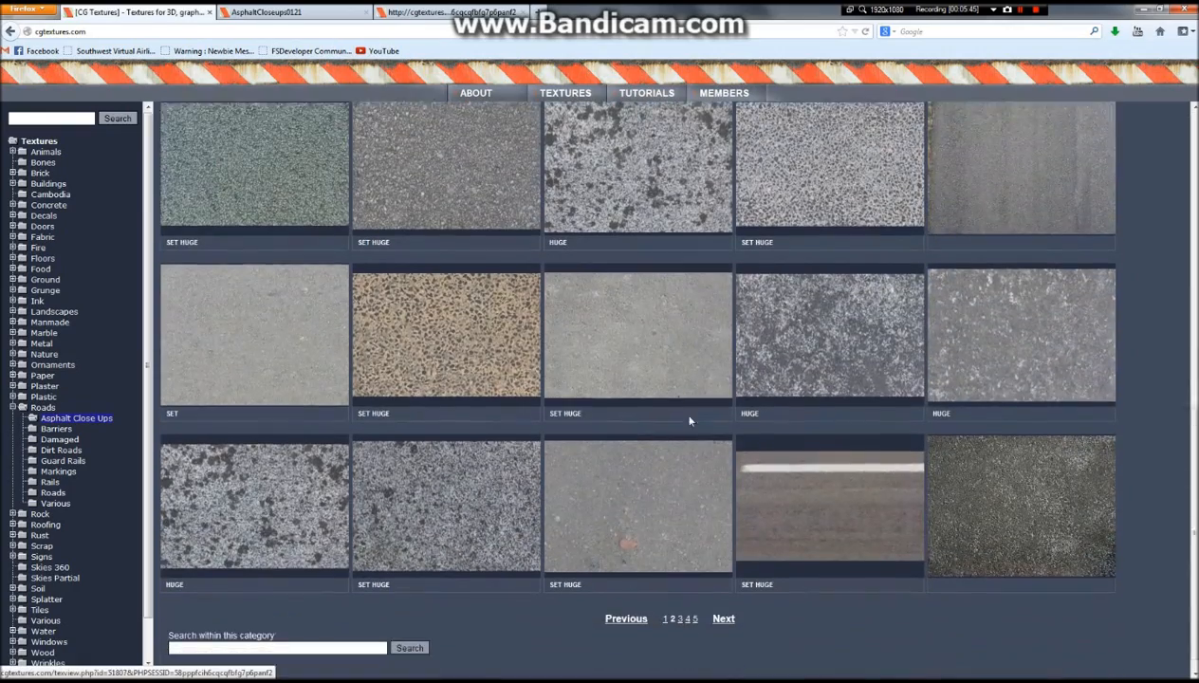
click(725, 604)
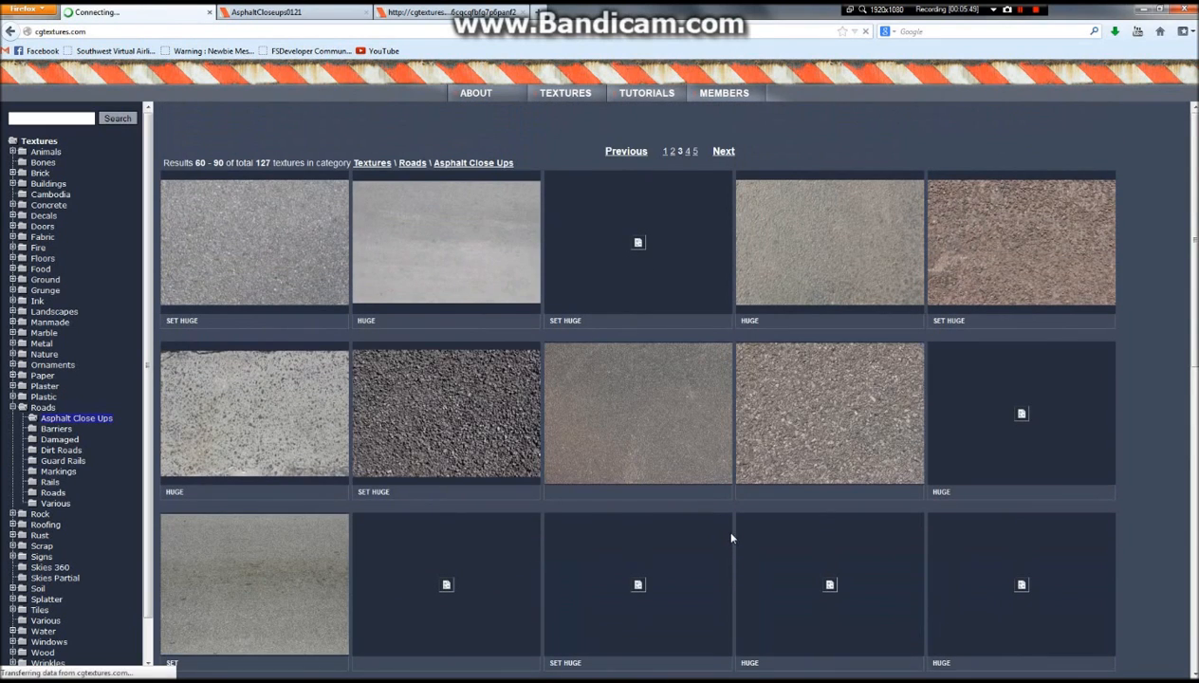
Look through the third and fourth pages of the Asphalt Close Ups textures
scroll(721, 526, down, 5)
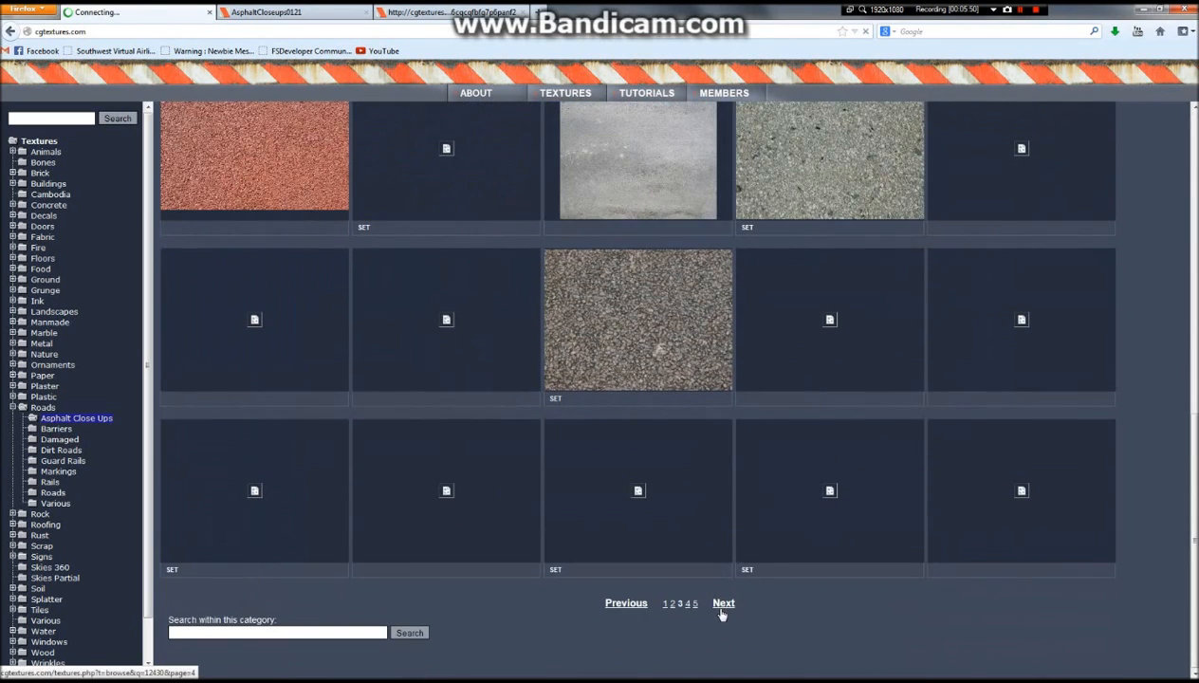
click(722, 604)
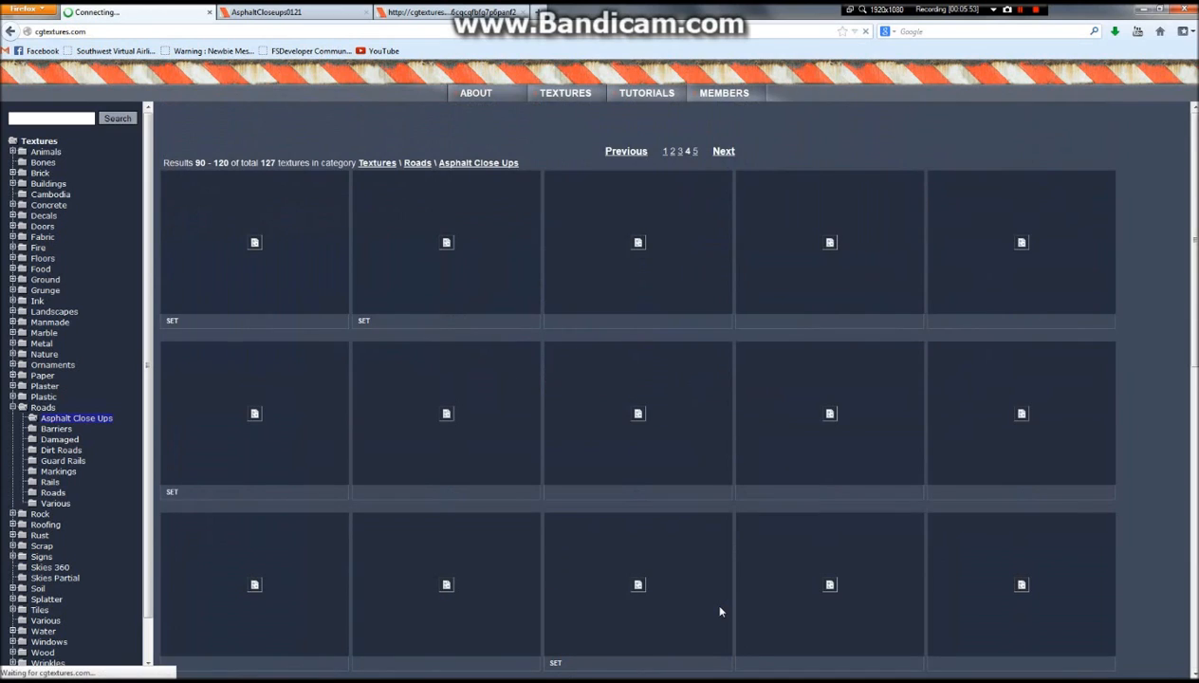
scroll(717, 607, down, 5)
scroll(726, 545, down, 2)
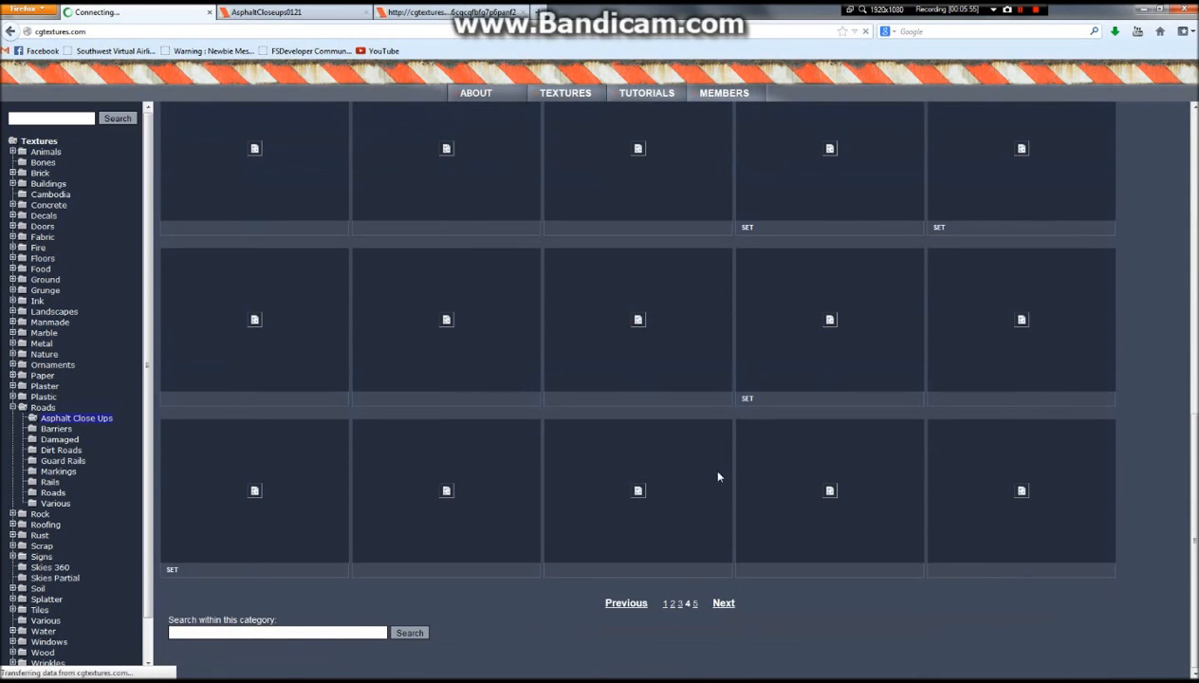
Browse the Decals category and view its Damage sub-categories
click(13, 217)
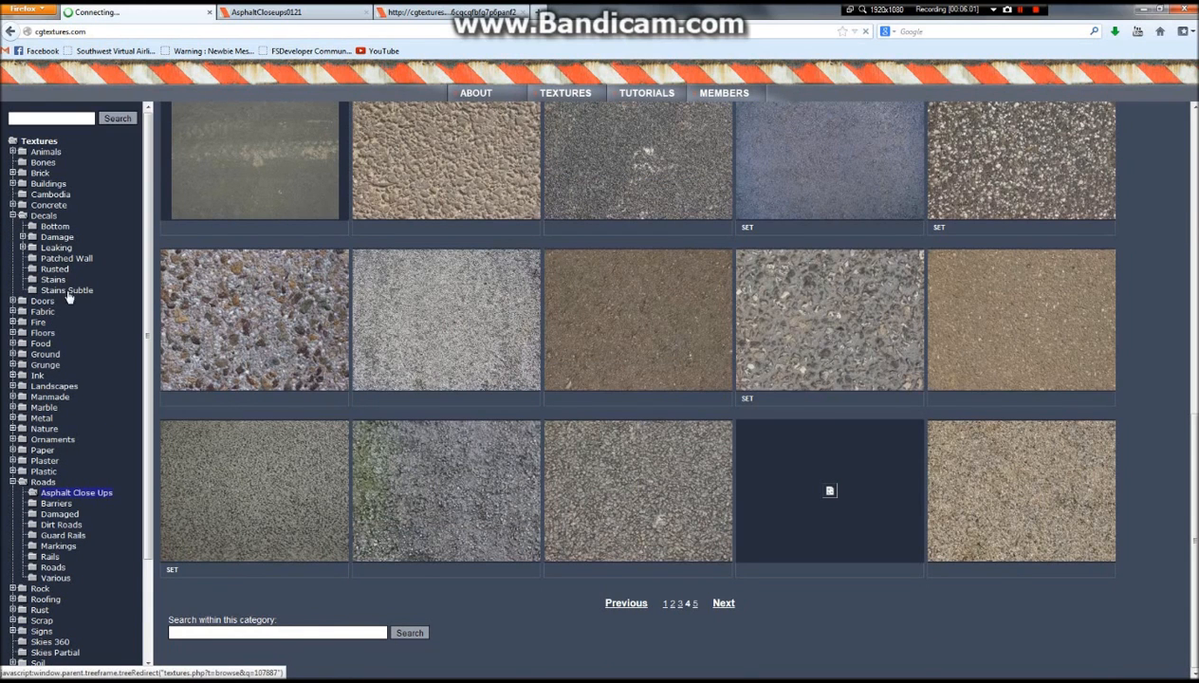
click(45, 218)
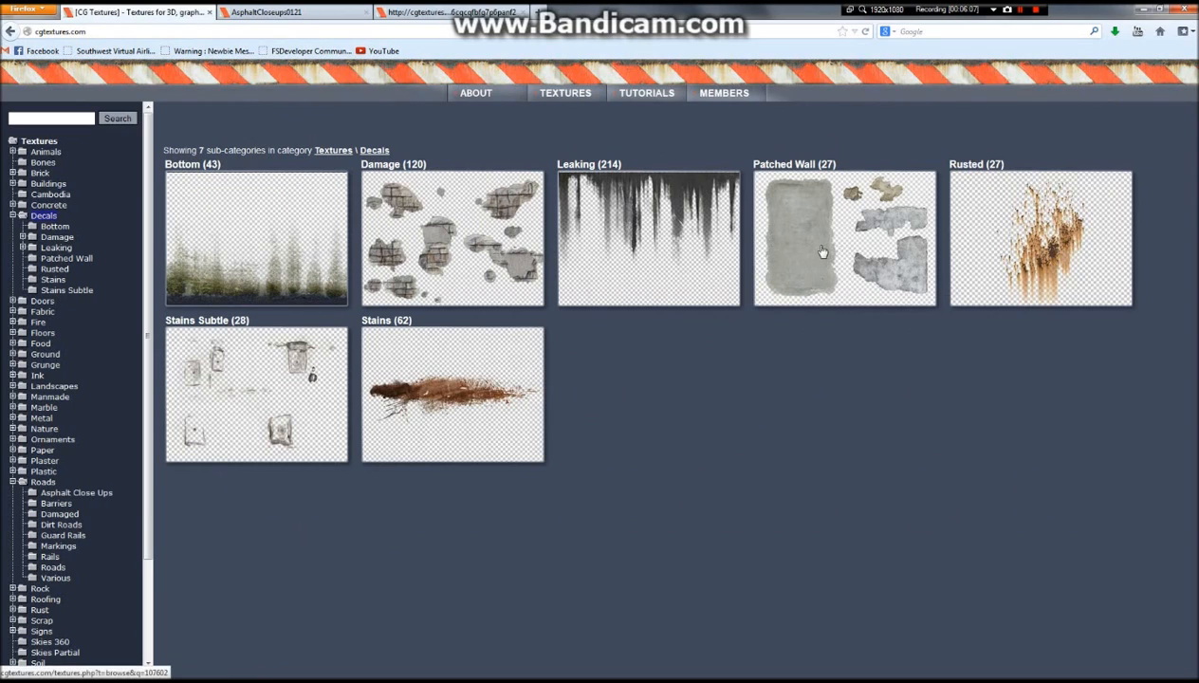
click(452, 260)
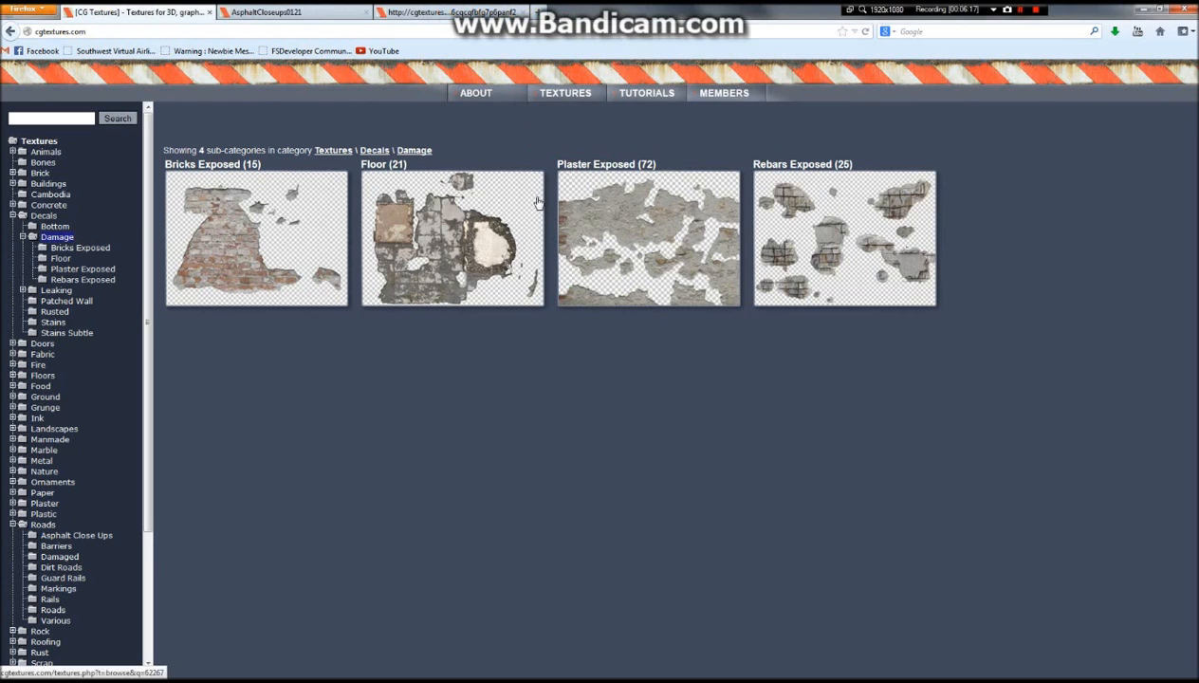
Switch to GIMP, select the Paintbrush tool for the road texture and set its brush size to 26.48
click(135, 14)
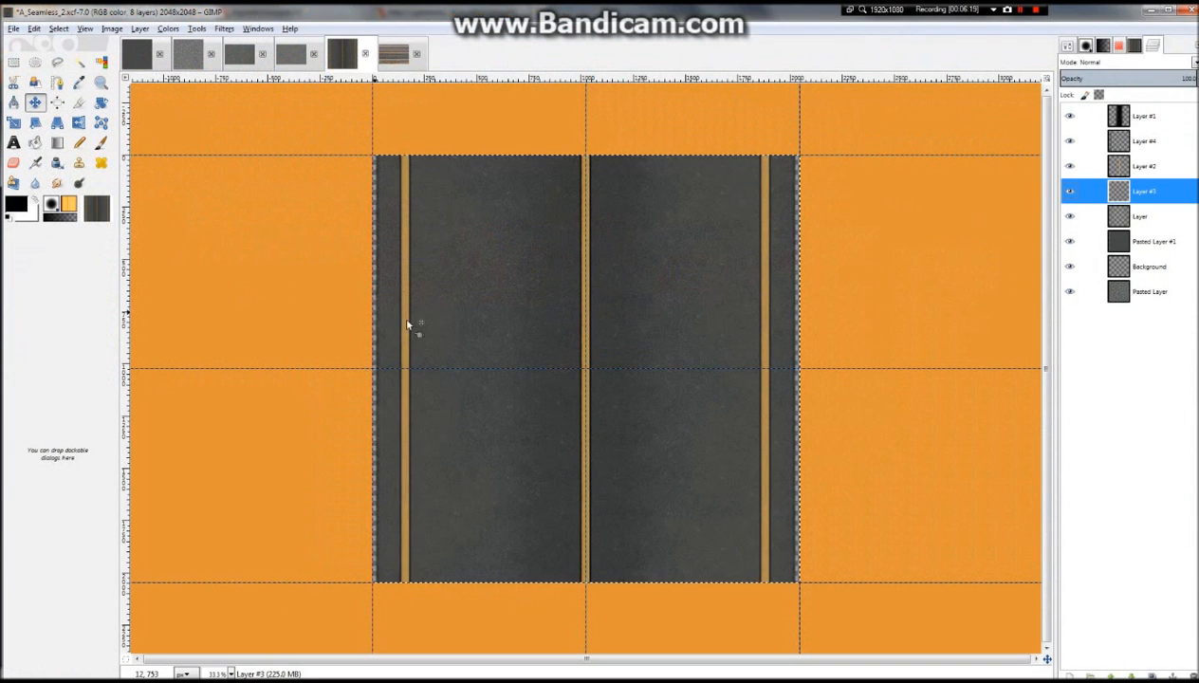
scroll(475, 282, up, 4)
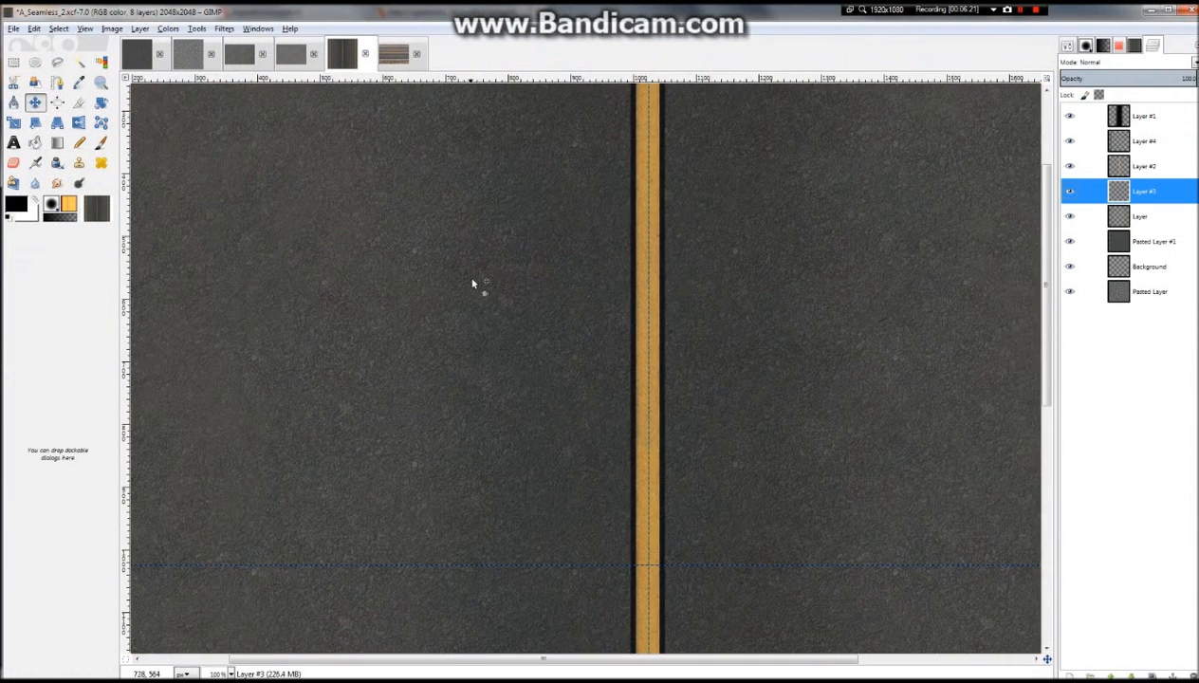
scroll(650, 320, down, 4)
scroll(646, 332, up, 1)
scroll(644, 333, up, 1)
scroll(636, 330, down, 1)
click(101, 143)
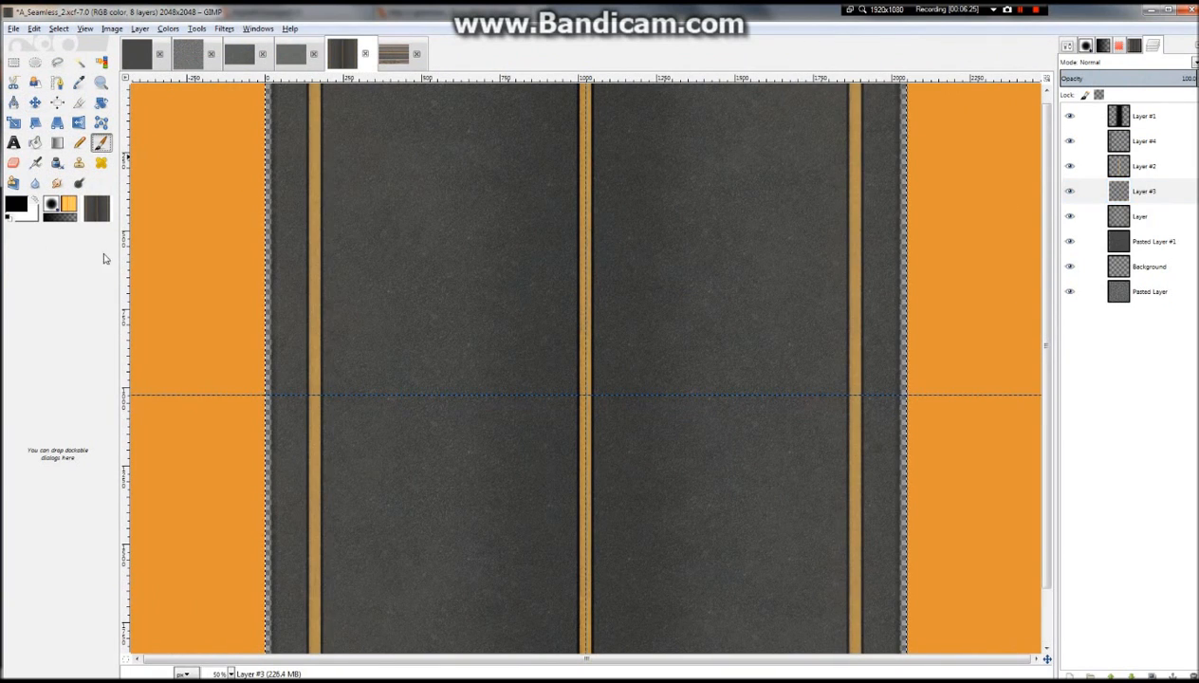
click(1086, 47)
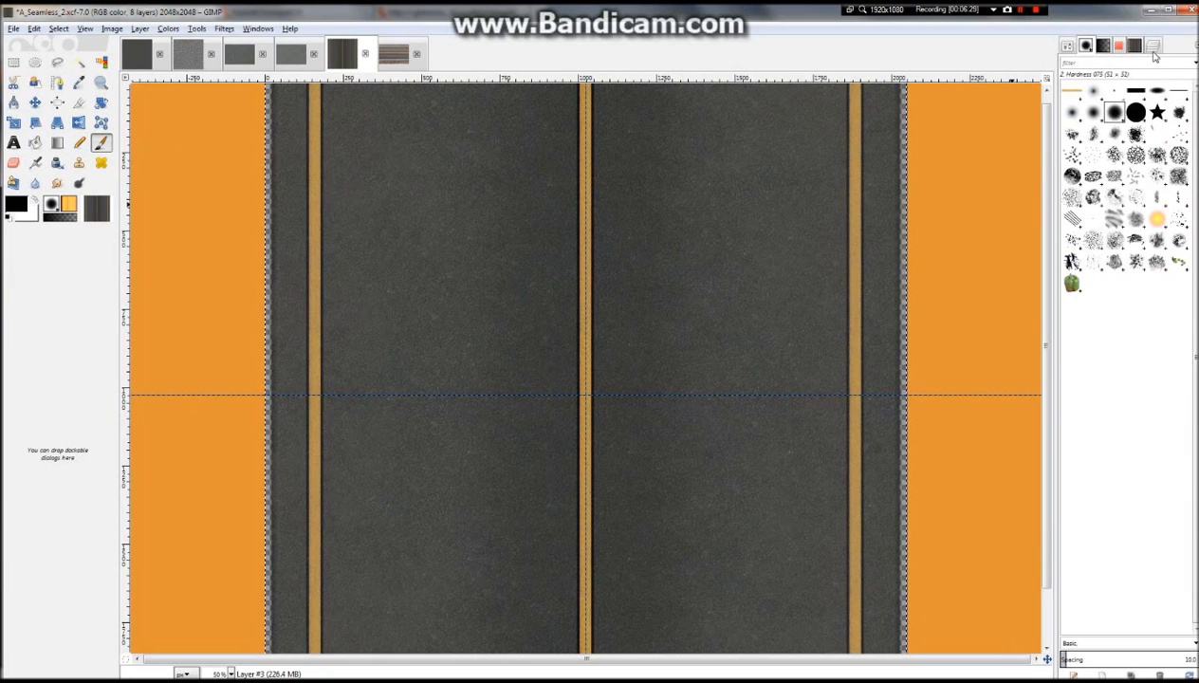
click(1126, 49)
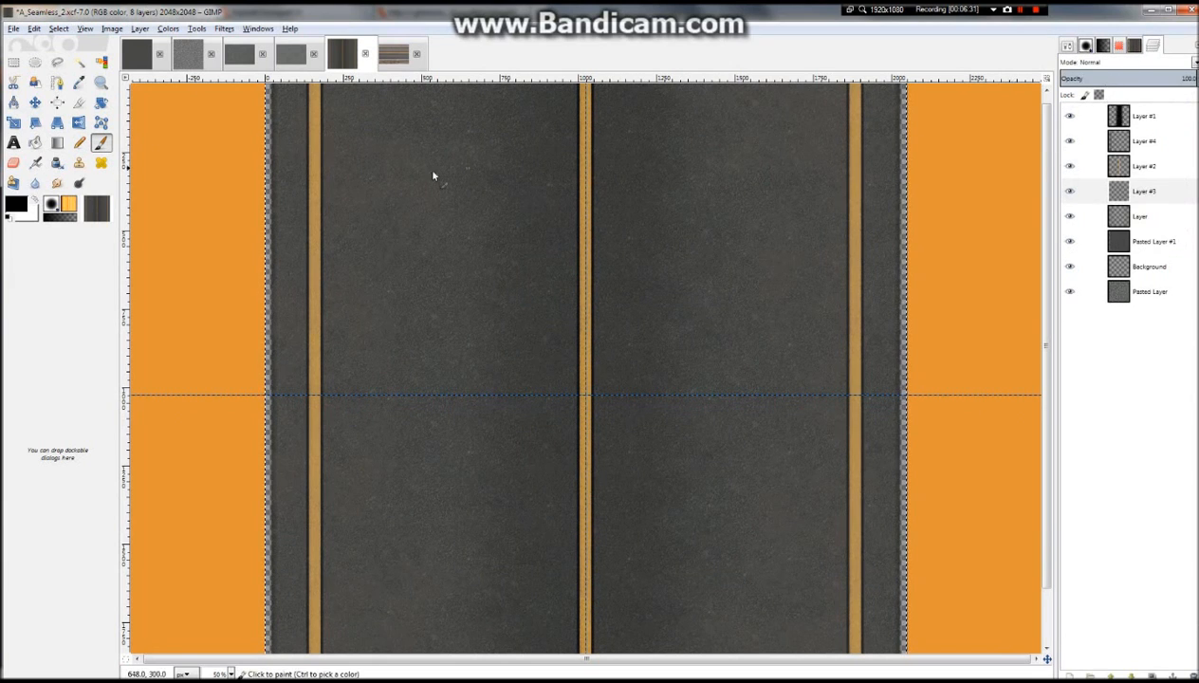
click(1067, 45)
click(1068, 131)
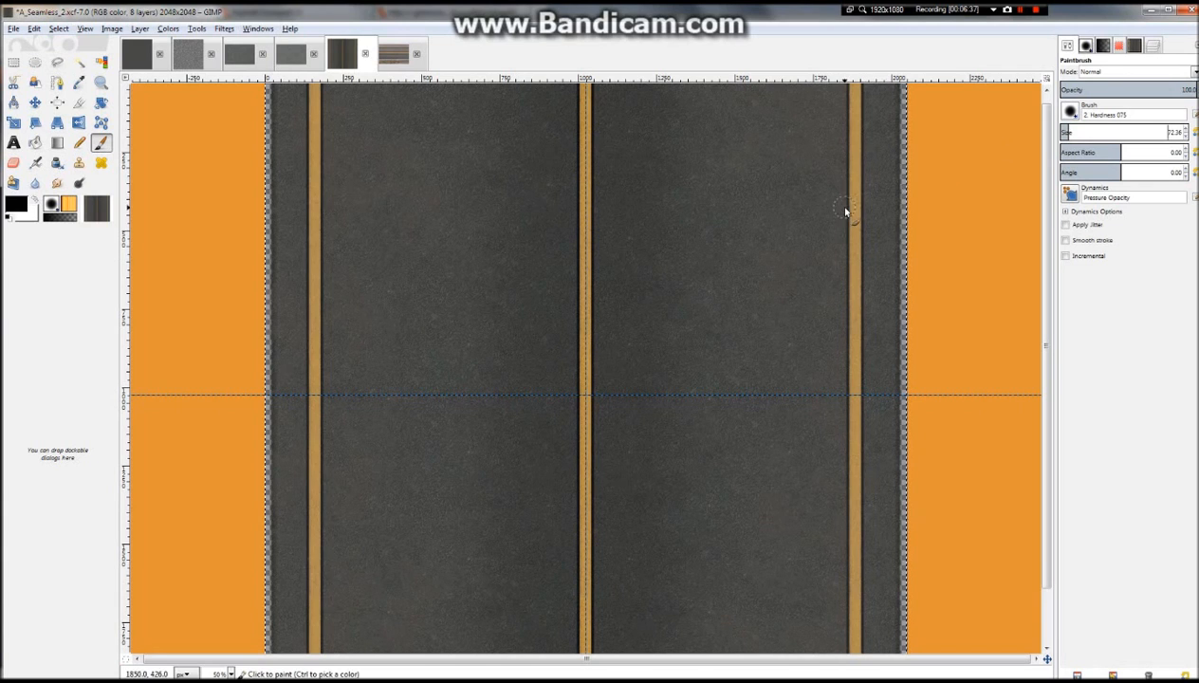
click(1064, 132)
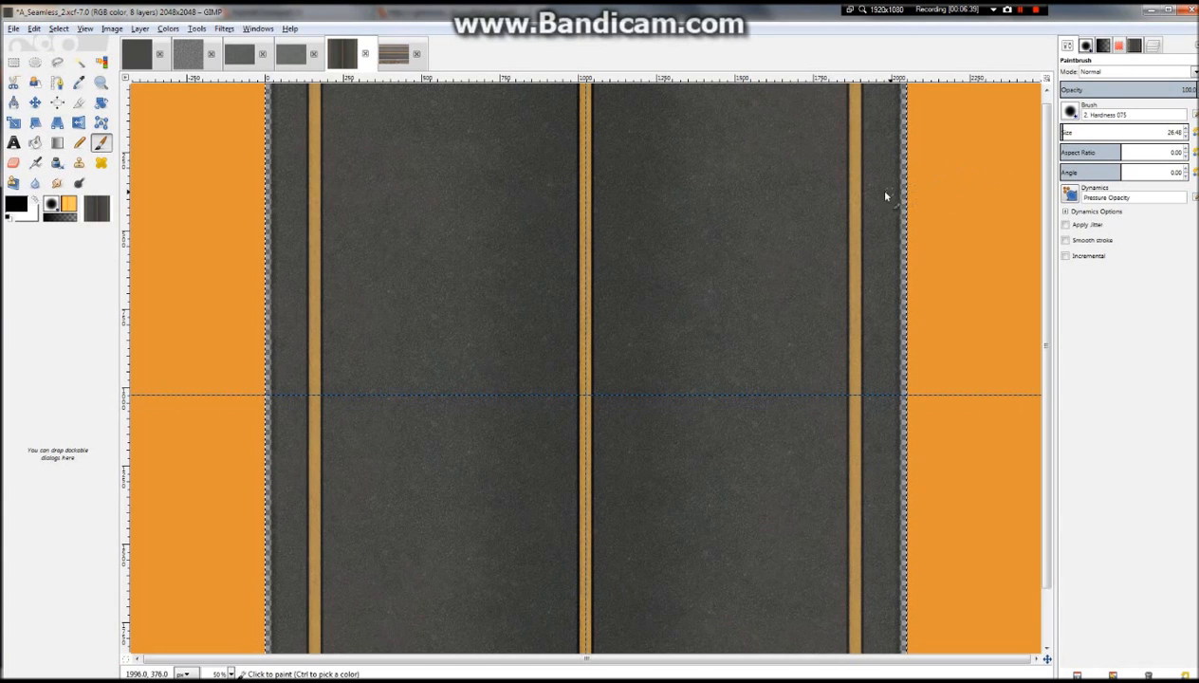
Paint a forked black crack on Layer #3, running from the centre line across the right lane, redoing the first attempt
key(minus)
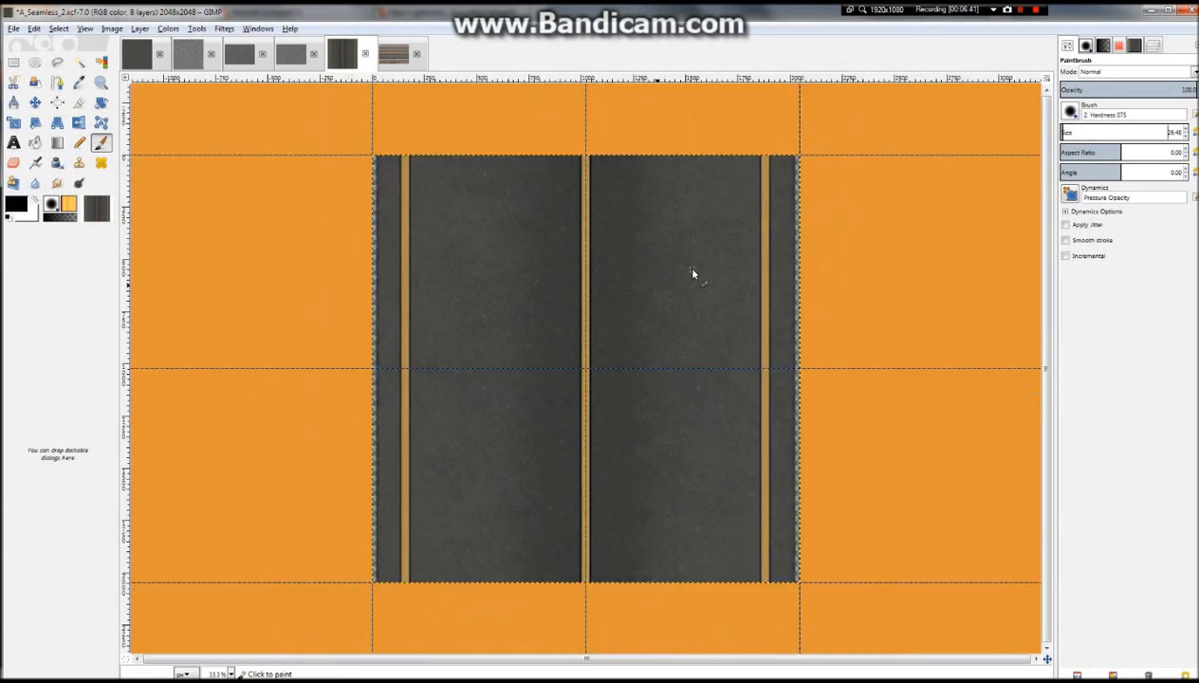
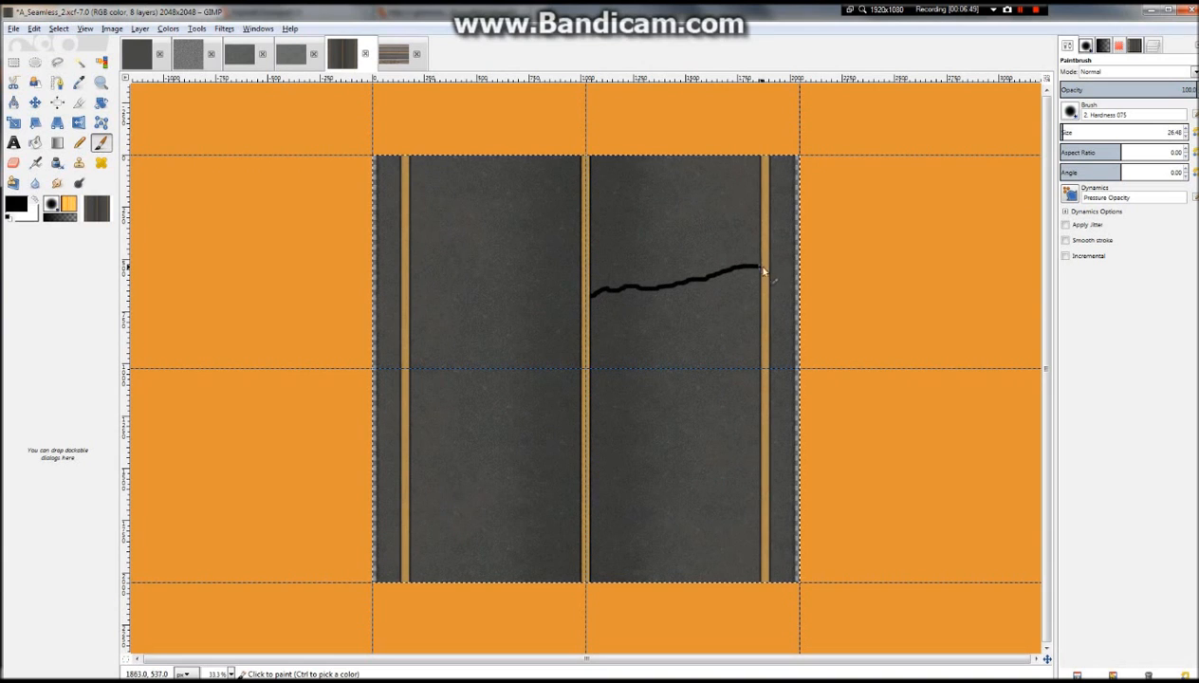
drag(789, 269, 822, 277)
key(ctrl+z)
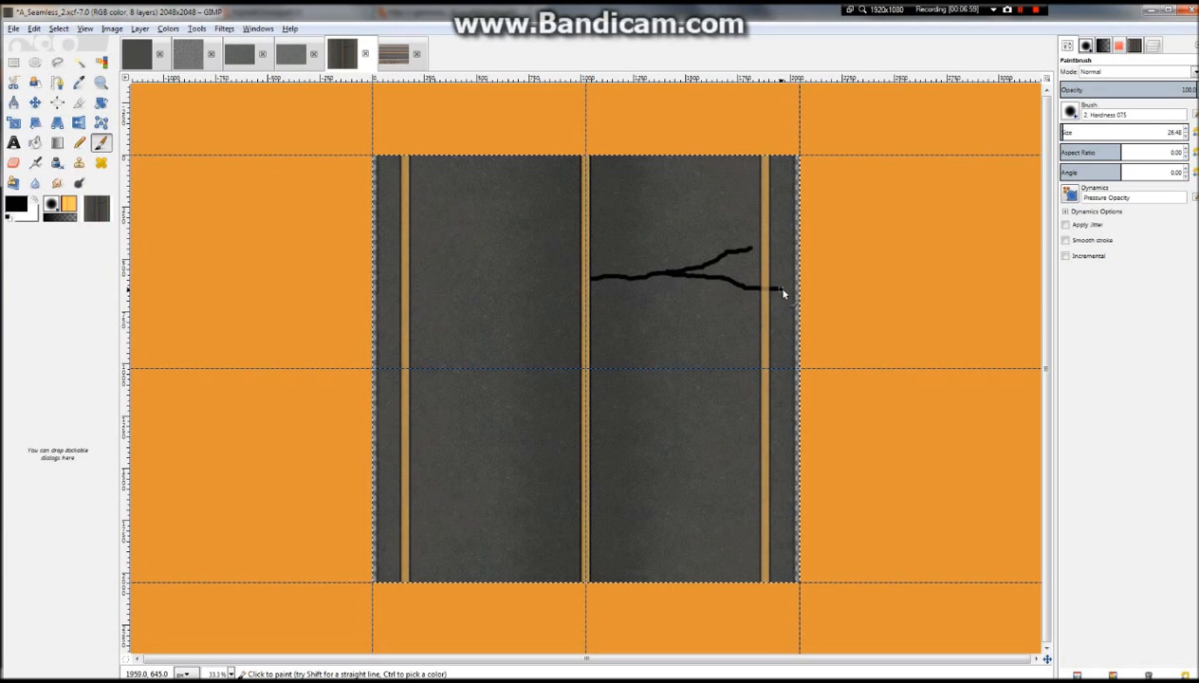
ctrl+scroll(788, 285, up, 2)
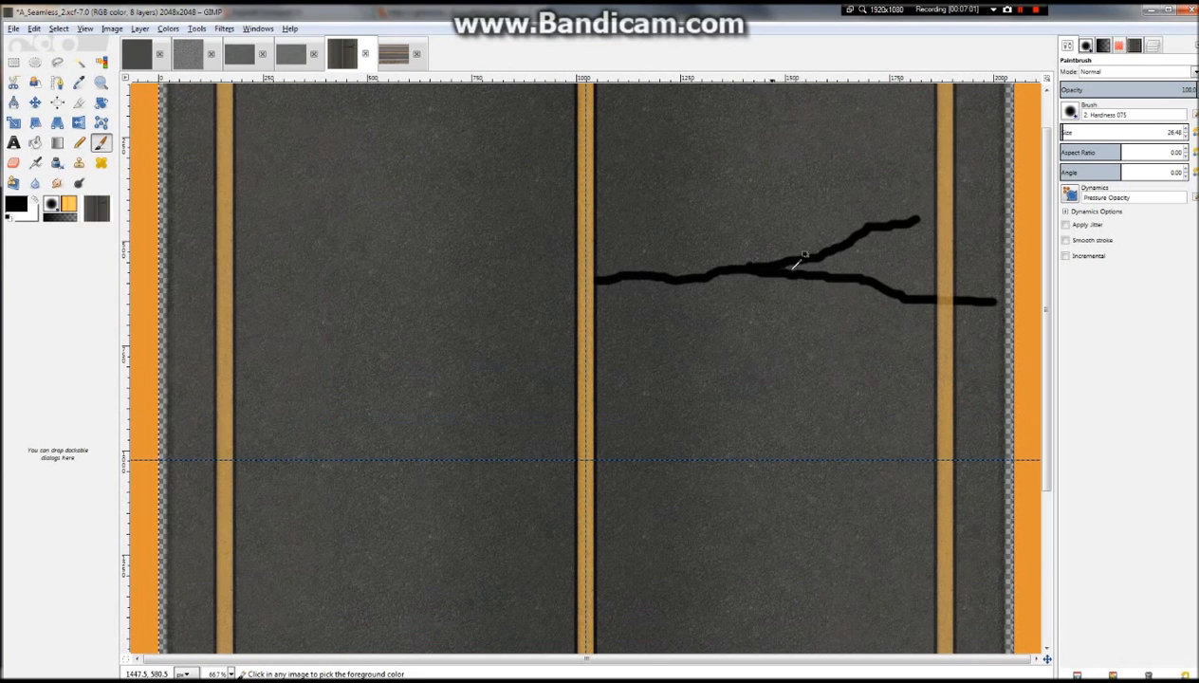
Lower the opacity of the crack layer, Layer #3, to about 42.5
click(1152, 45)
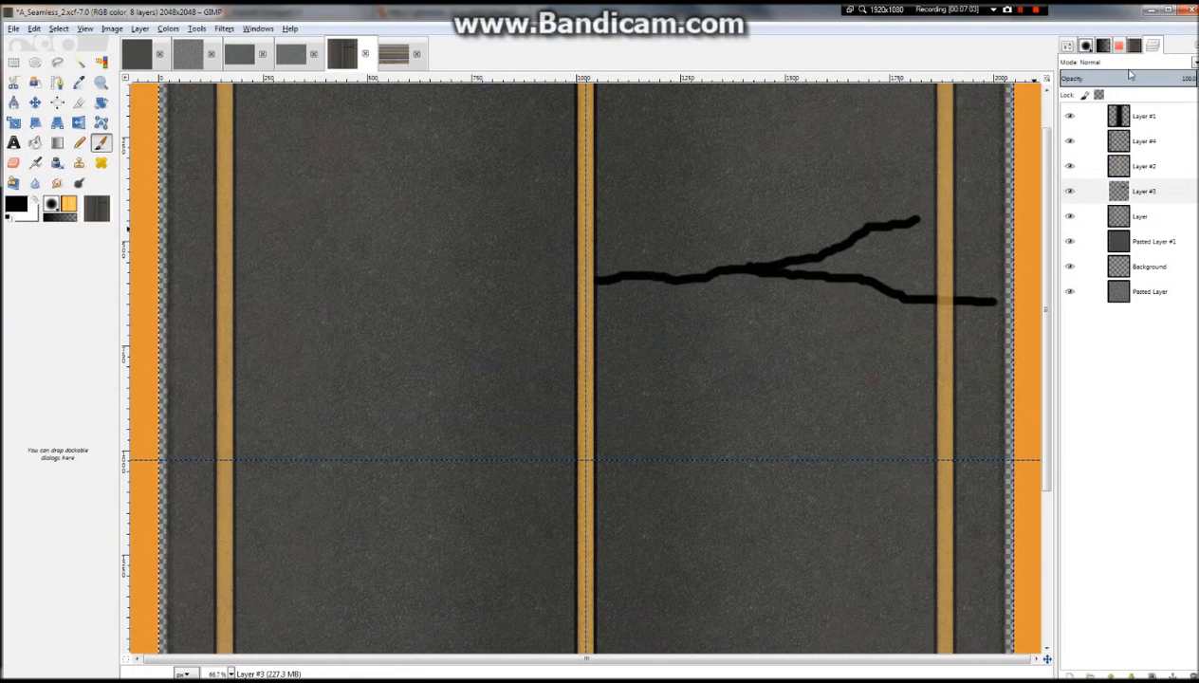
click(1118, 79)
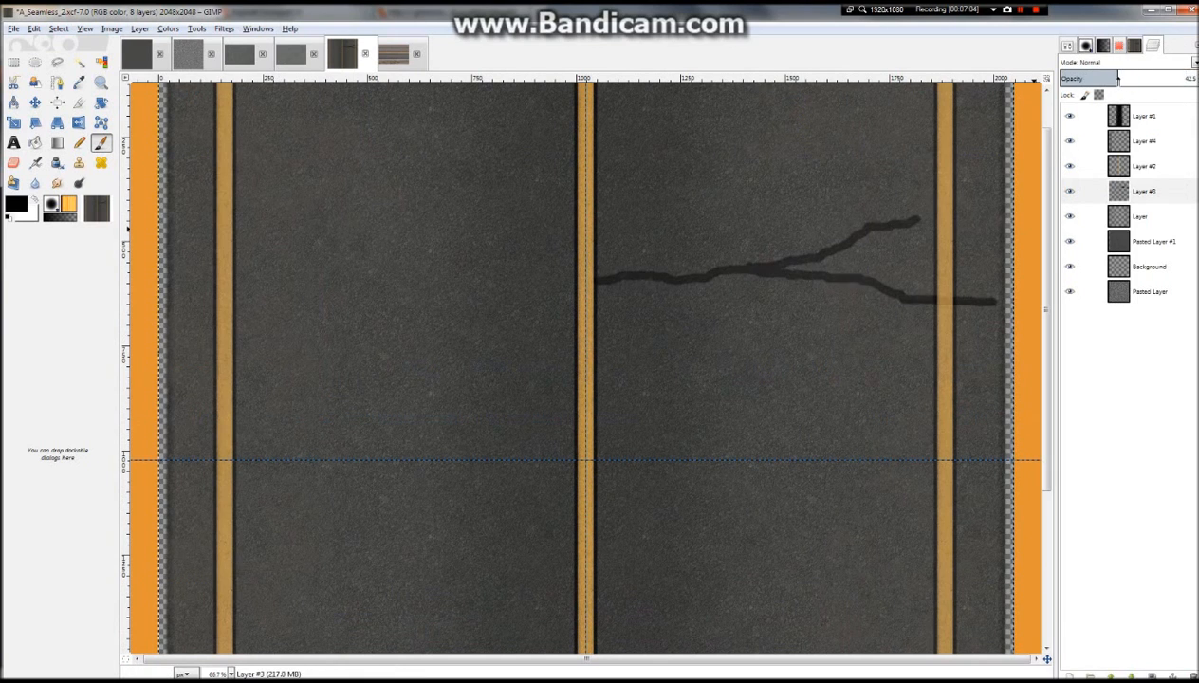
ctrl+scroll(697, 213, down, 3)
ctrl+scroll(723, 273, up, 4)
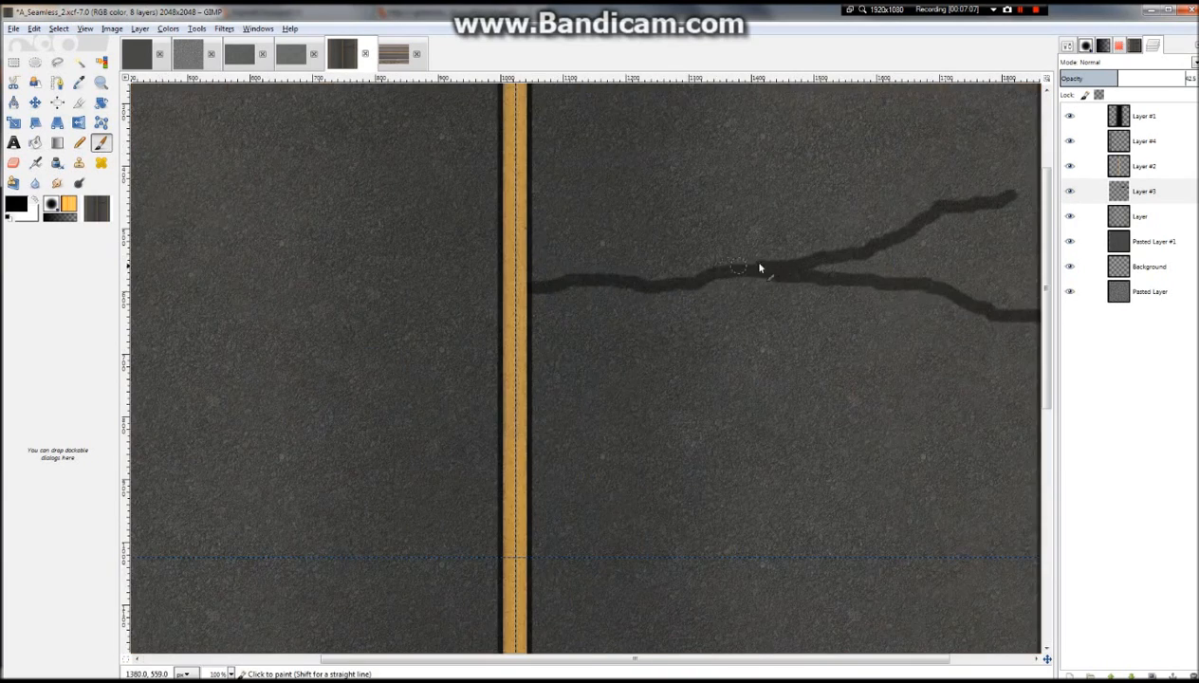
ctrl+scroll(759, 269, up, 2)
ctrl+scroll(710, 255, down, 2)
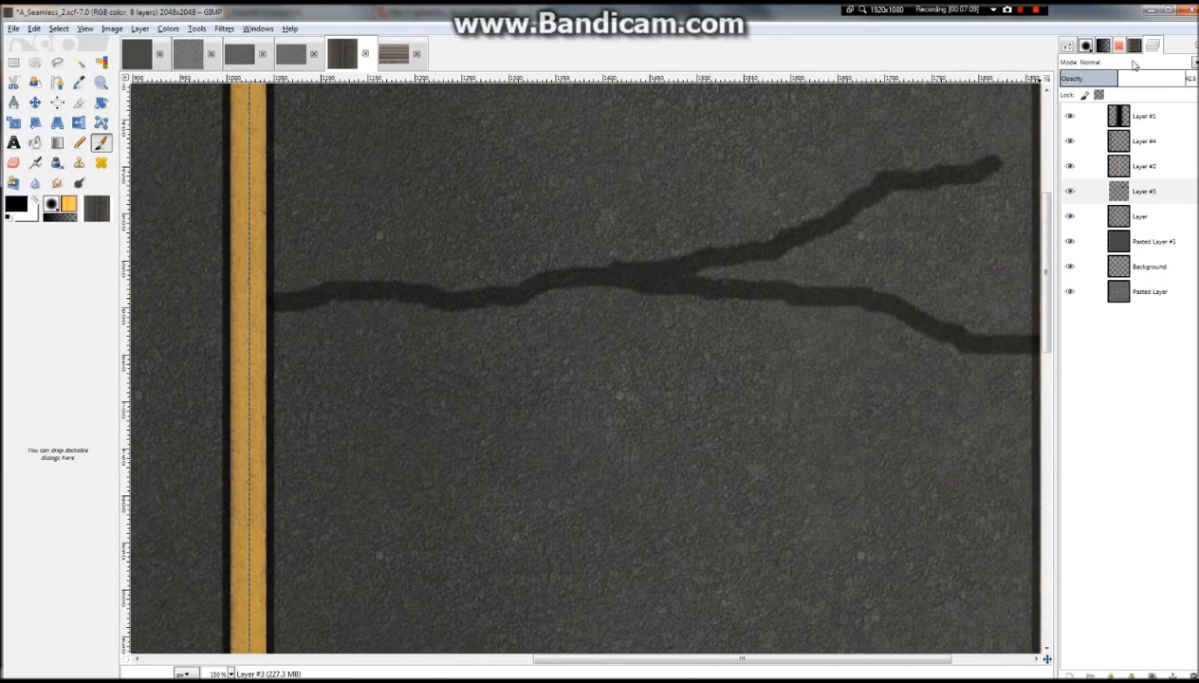
Select the Pencil tool, reduce its brush size and choose the Hardness 100 brush
click(81, 144)
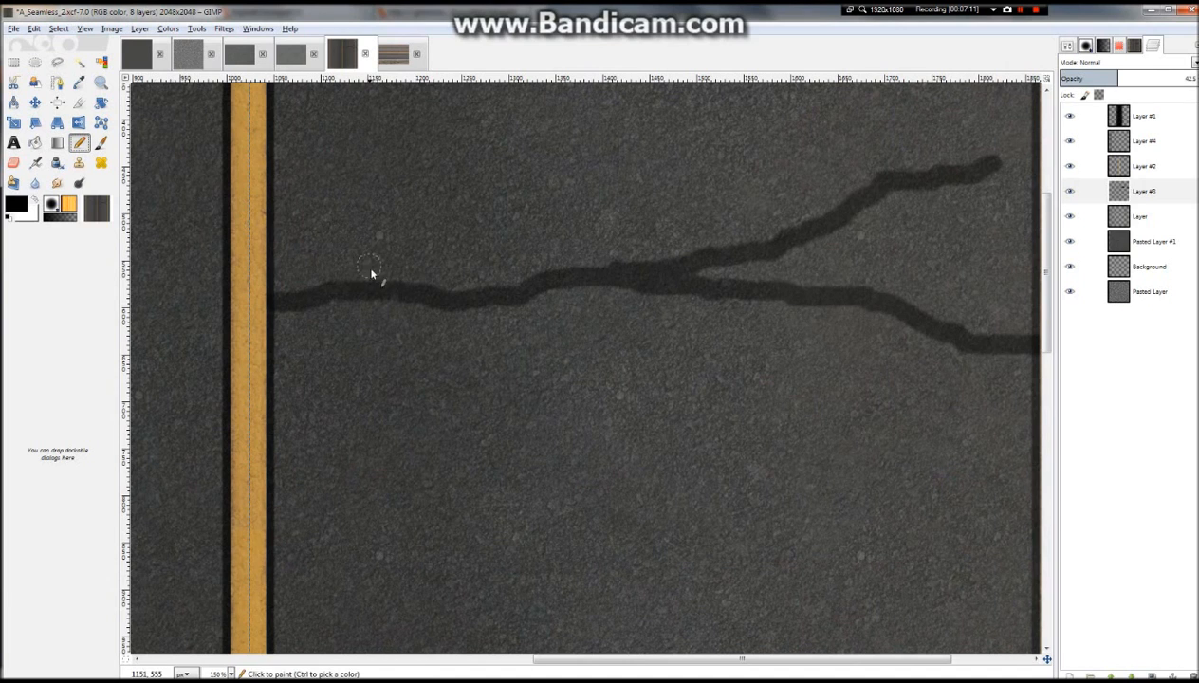
click(1068, 46)
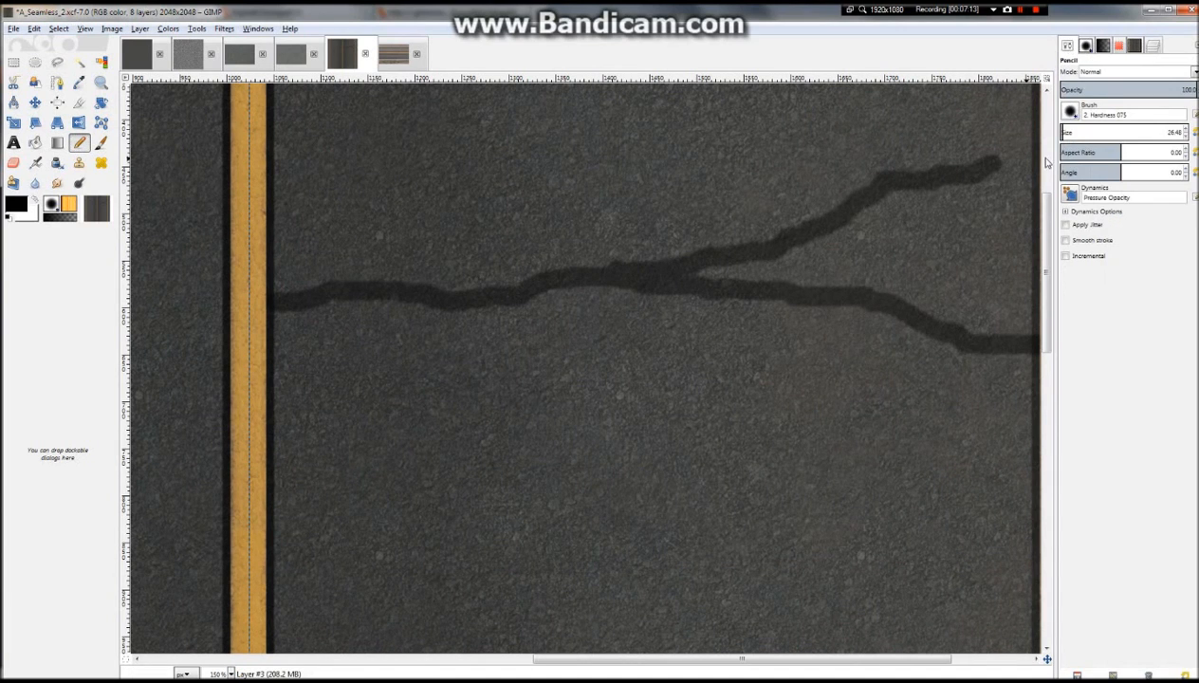
click(1073, 112)
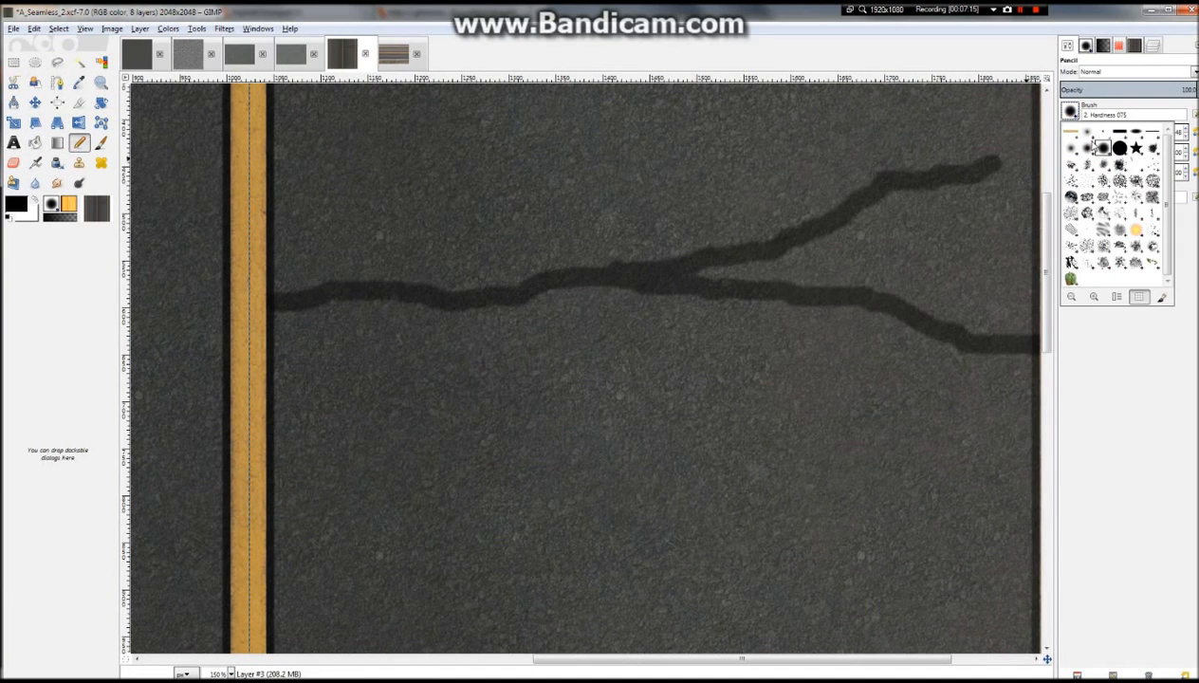
click(1075, 109)
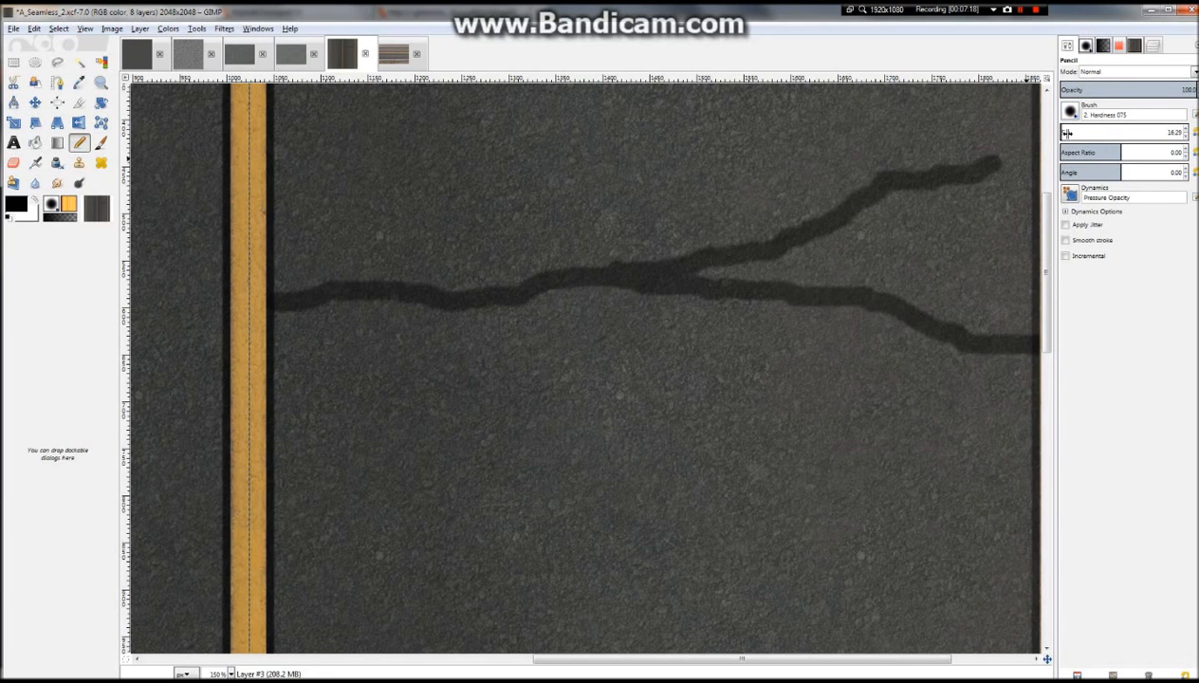
click(1070, 112)
click(1121, 161)
Create a new transparent 2048 by 2048 px layer and place it directly below the crack layer, Layer #3
click(1134, 48)
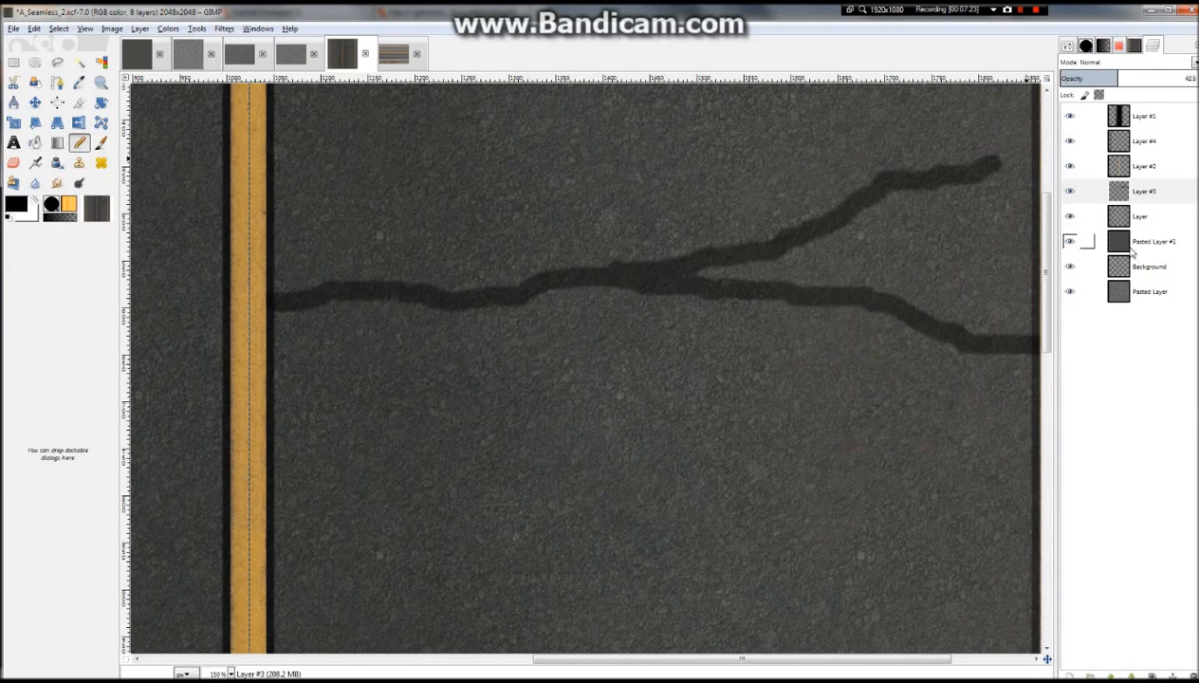
right_click(1070, 189)
click(1078, 219)
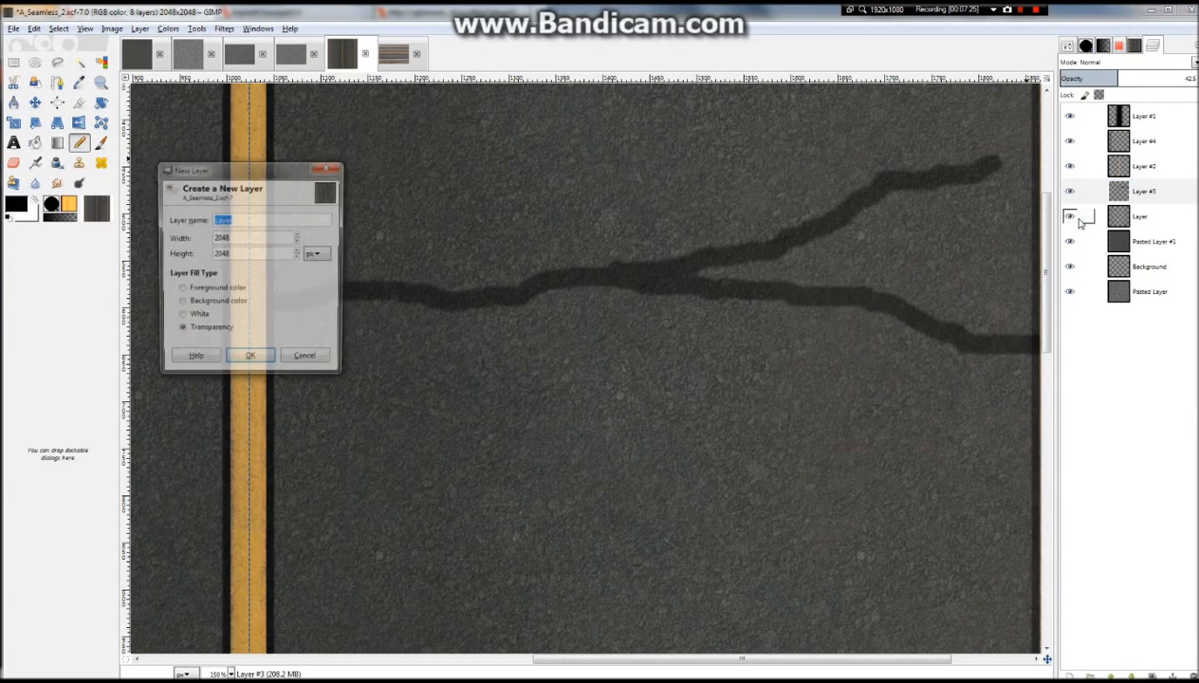
click(246, 357)
drag(1119, 192, 1143, 230)
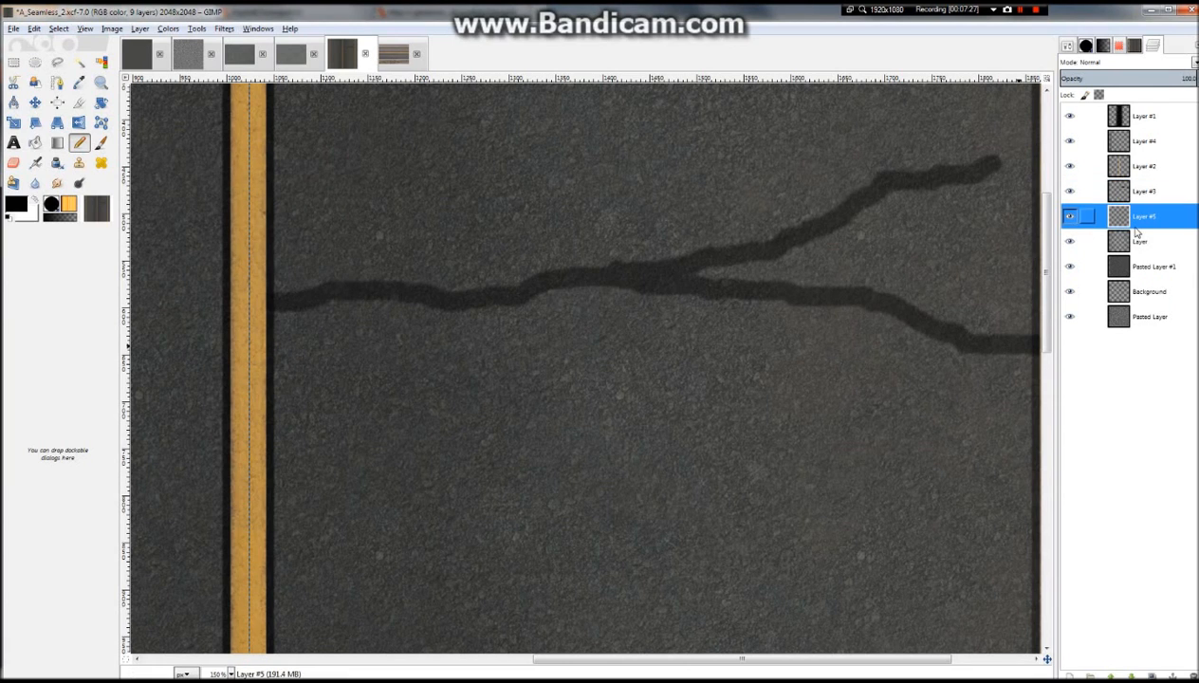
Undo the trial pencil stroke at the centre line and set the pencil's brush size to 3.54
click(282, 305)
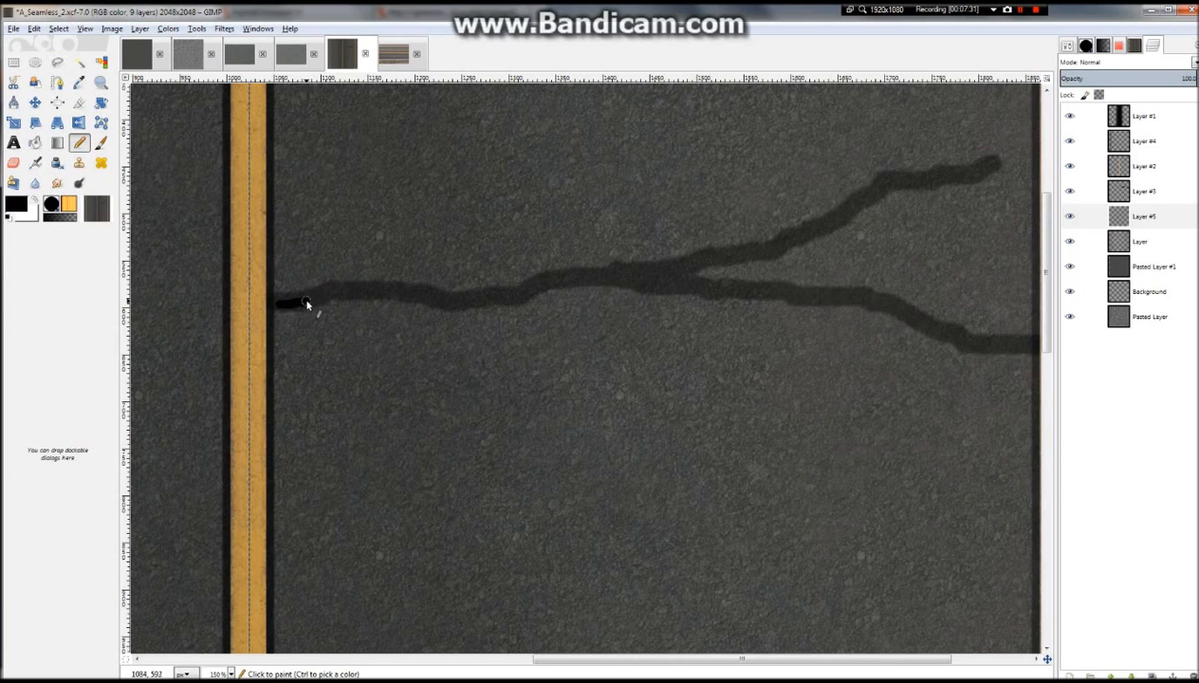
key(ctrl+z)
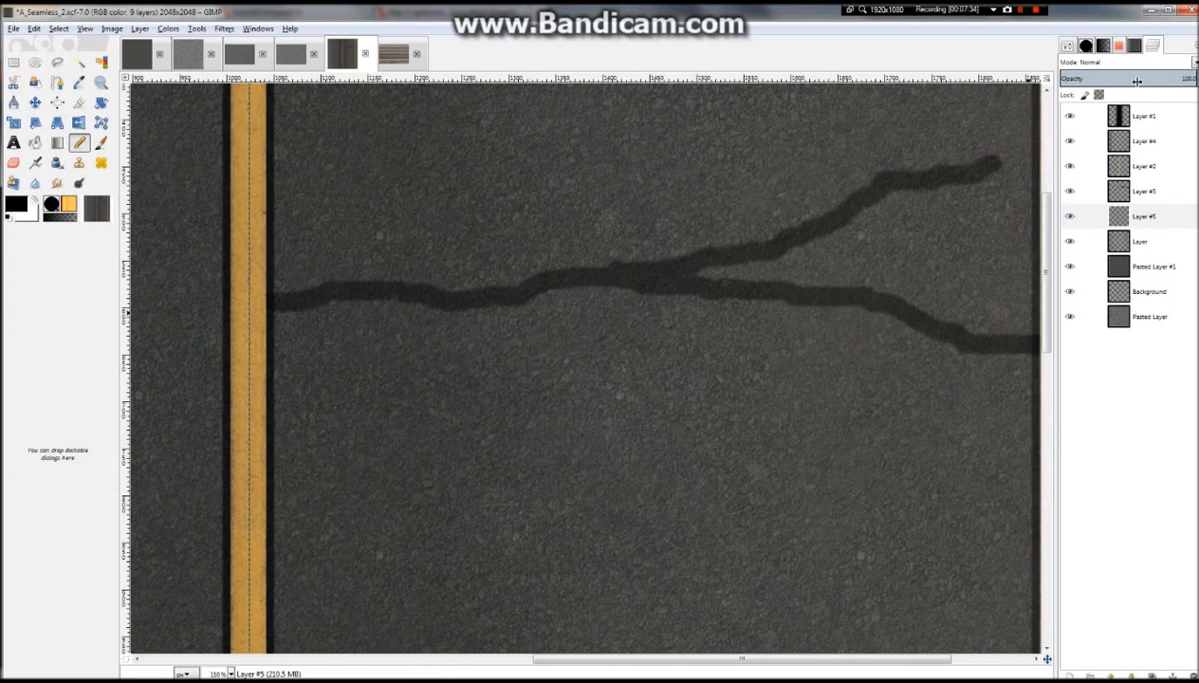
click(1073, 49)
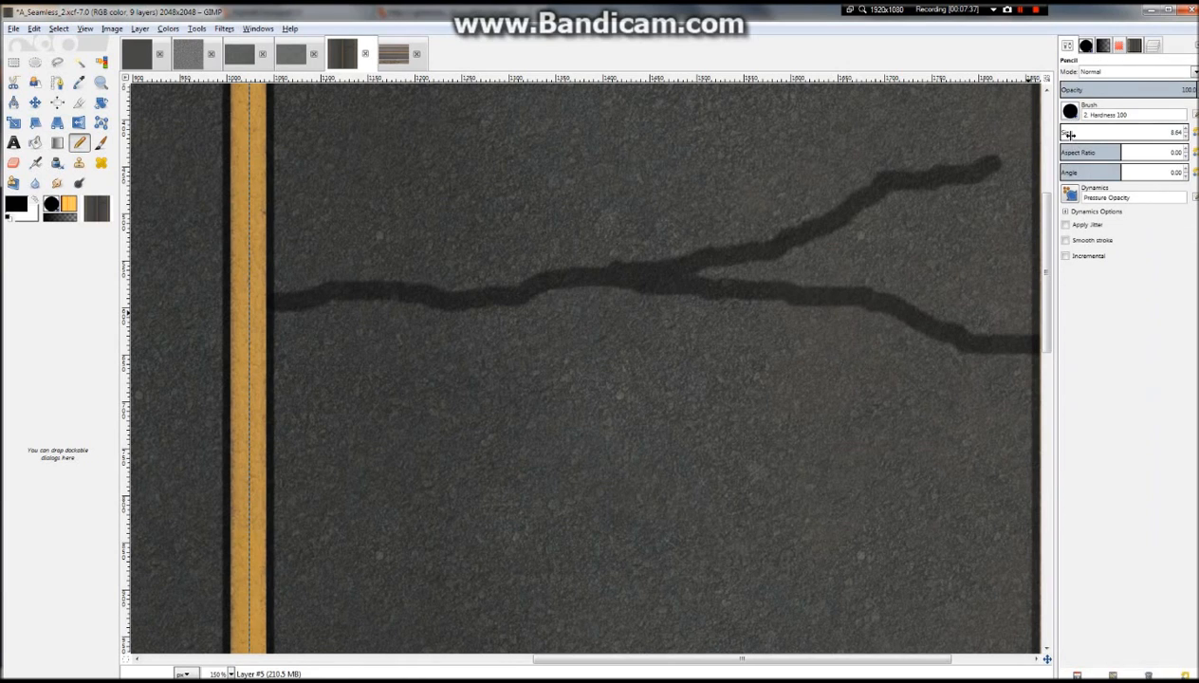
drag(1065, 136, 1062, 136)
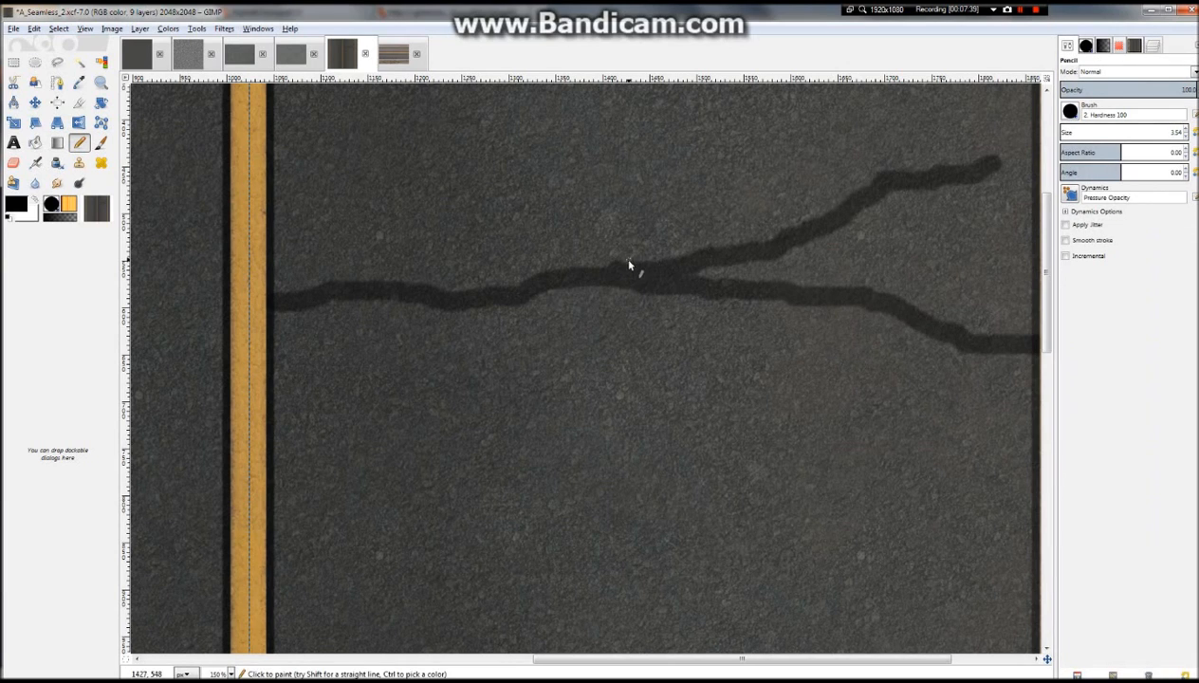
Pencil a thin black line along the crack's lower branch, from the fork to the yellow edge line
drag(630, 274, 653, 277)
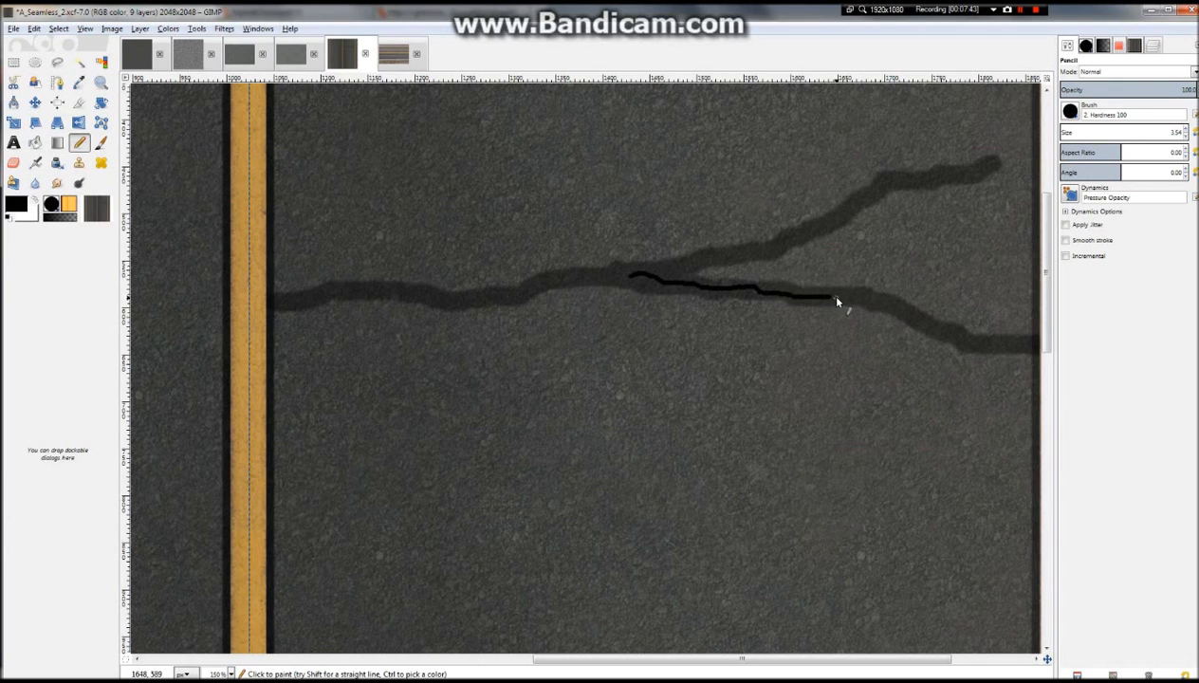
drag(830, 300, 850, 302)
drag(943, 330, 954, 338)
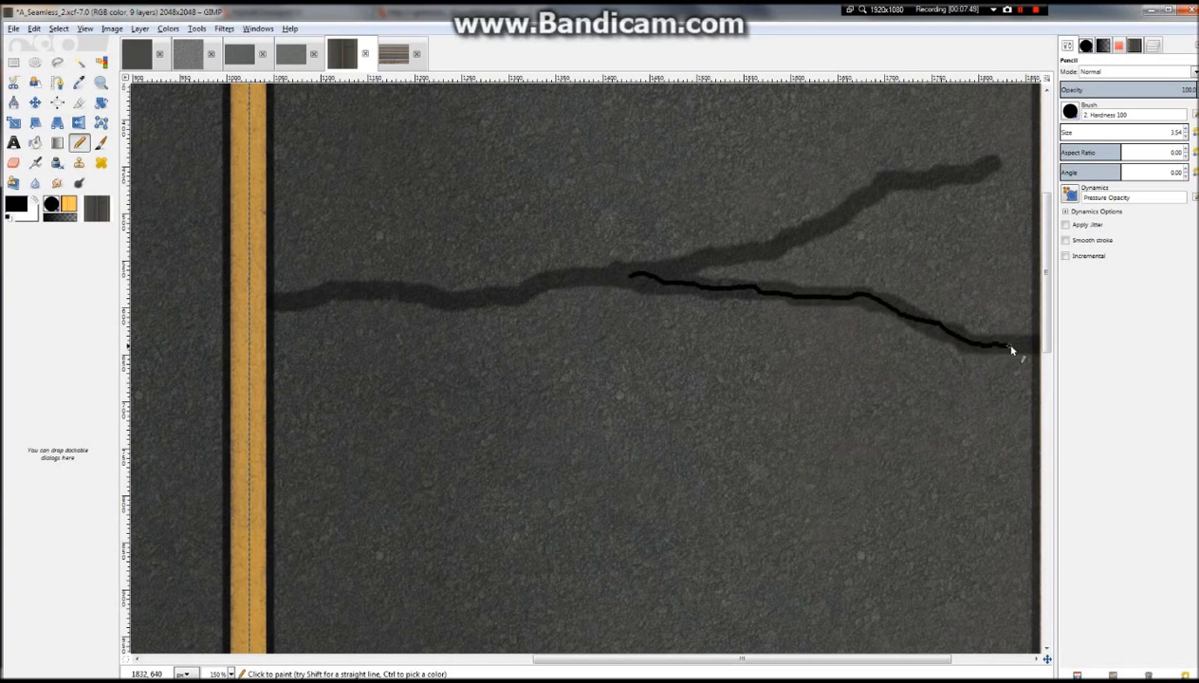
drag(1031, 349, 1036, 345)
Trace the crack's upper branch and main trunk to the yellow centre line with the pencil, undoing and redrawing the first upper-branch stroke
mouse_move(992, 168)
mouse_down()
mouse_move(885, 185)
mouse_move(853, 212)
mouse_up()
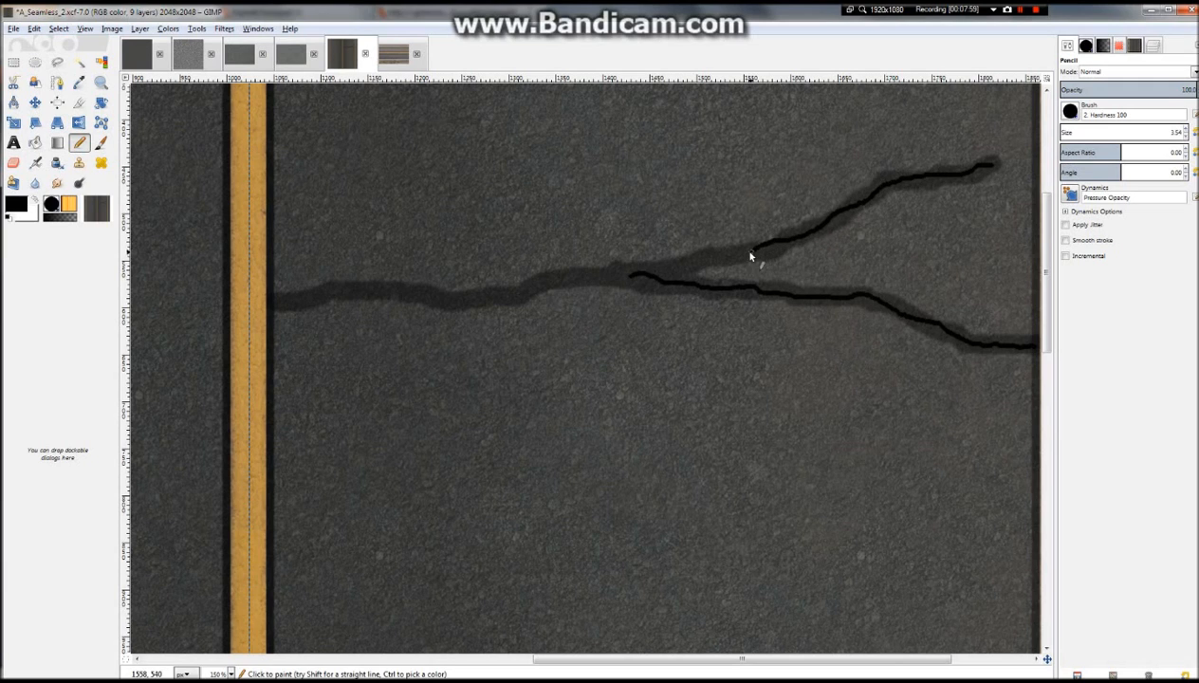
drag(732, 261, 825, 232)
key(ctrl+z)
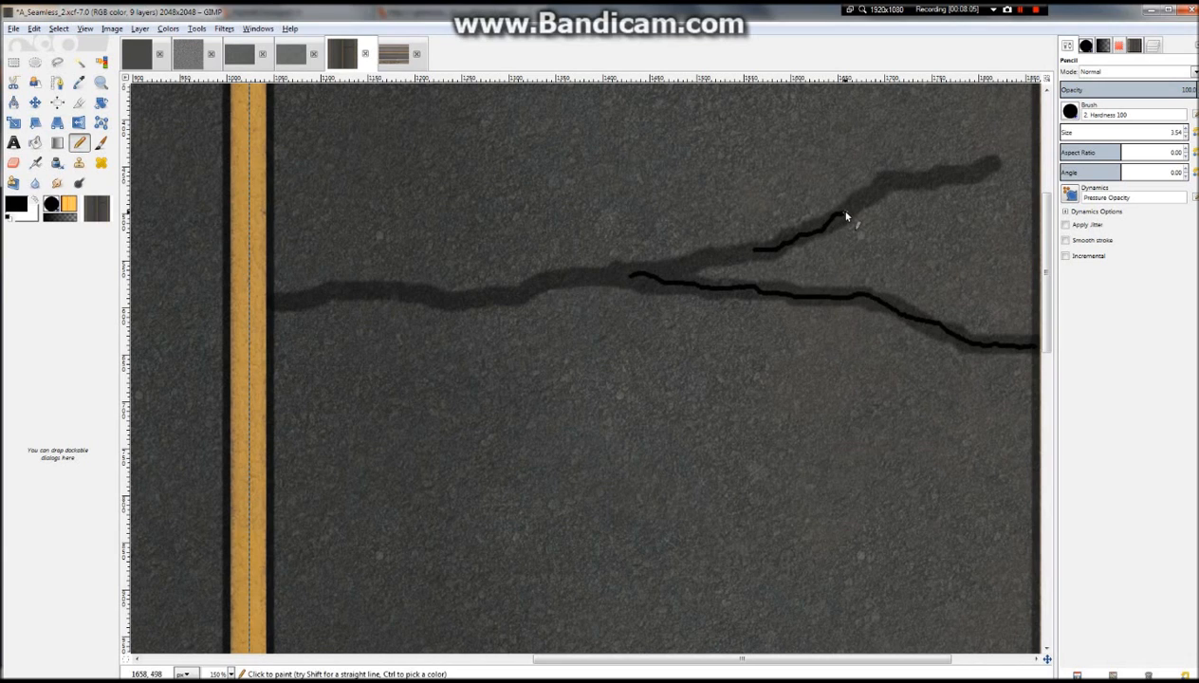
mouse_move(843, 215)
mouse_down()
mouse_move(890, 180)
mouse_move(938, 183)
mouse_up()
mouse_move(745, 254)
mouse_down()
mouse_move(511, 298)
mouse_move(427, 301)
mouse_move(401, 286)
mouse_move(281, 310)
mouse_up()
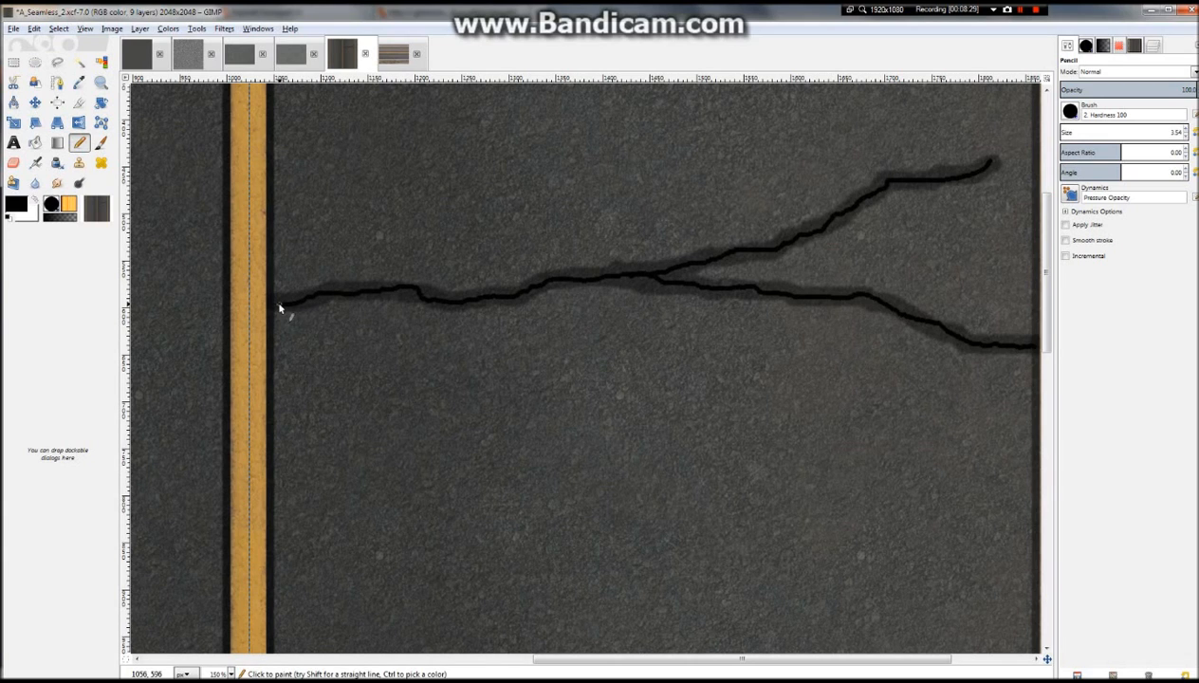
Lower the opacity of the thin pencil-line layer, Layer #5, to 24.7
scroll(426, 299, down, 3)
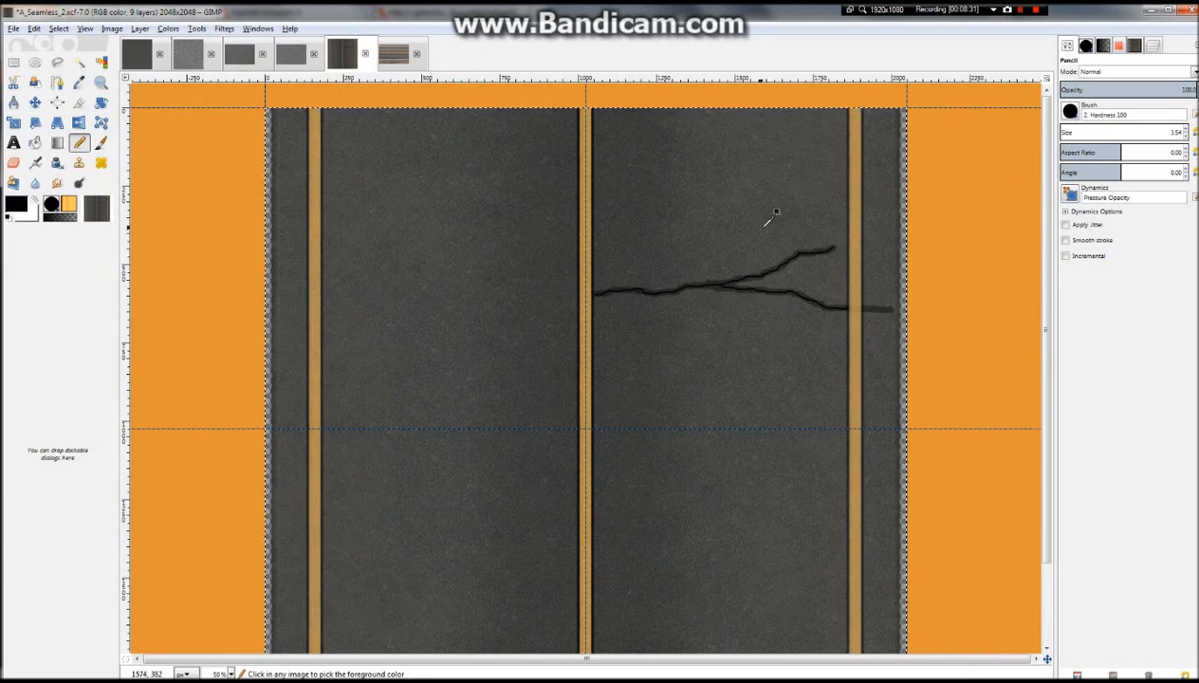
scroll(767, 220, up, 1)
click(1135, 46)
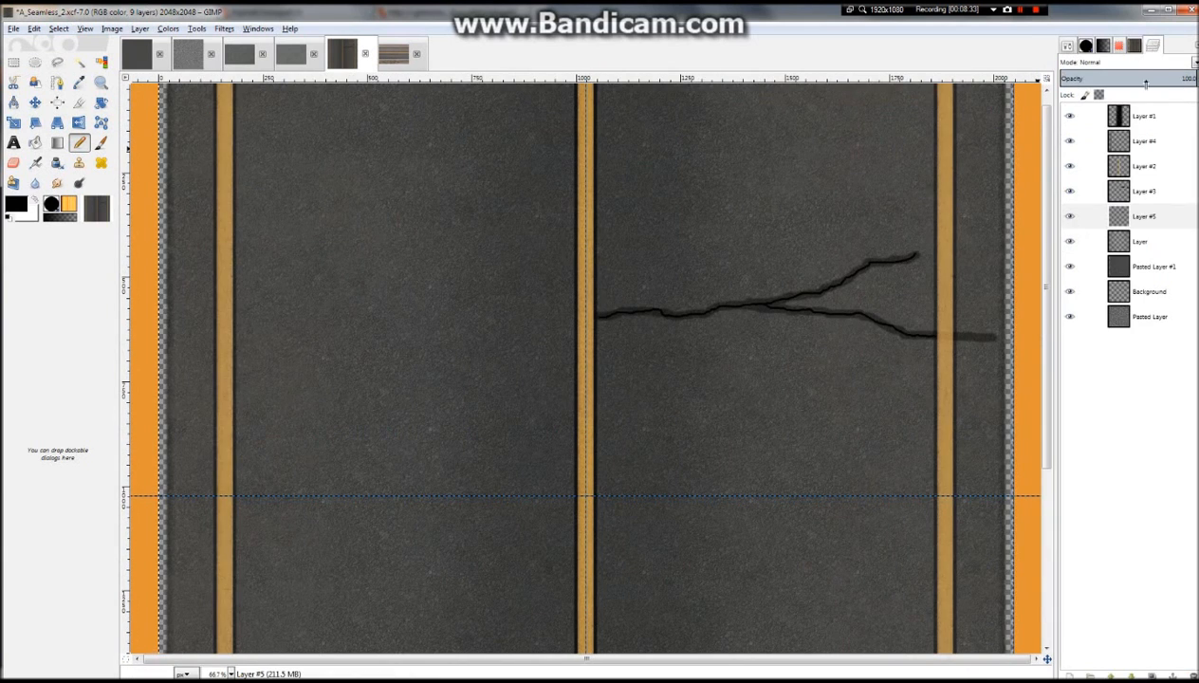
click(1168, 78)
drag(1168, 79, 1129, 80)
scroll(824, 240, up, 1)
scroll(834, 373, up, 2)
scroll(835, 338, down, 2)
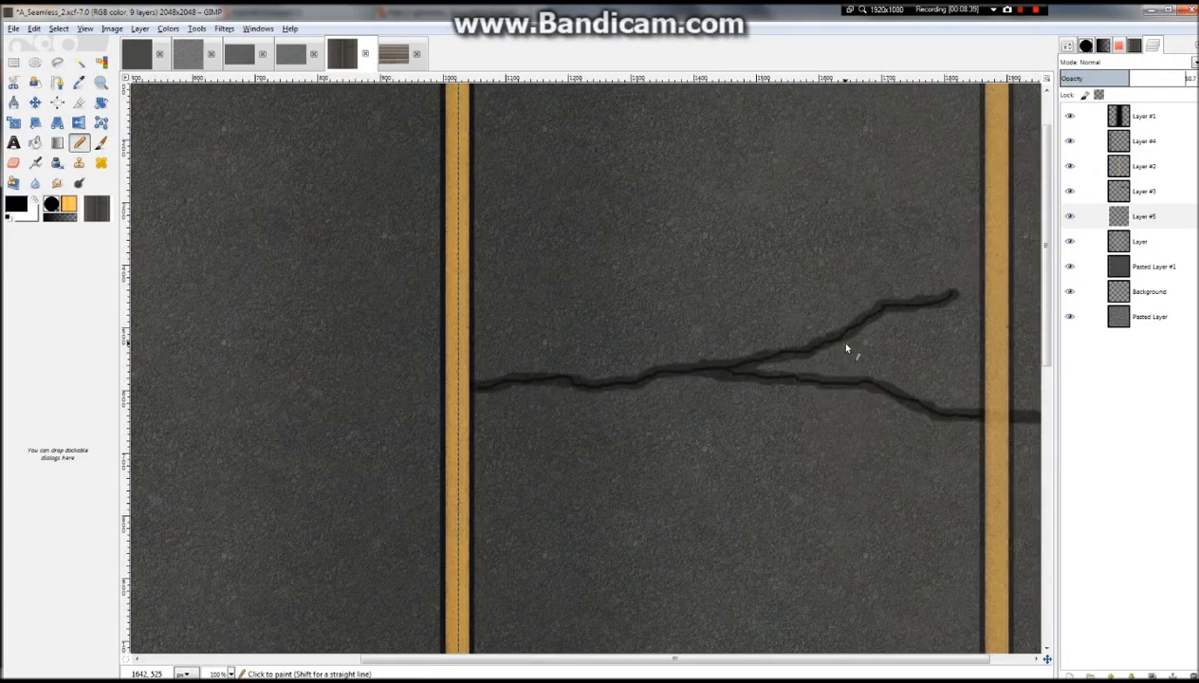
drag(1117, 79, 1097, 78)
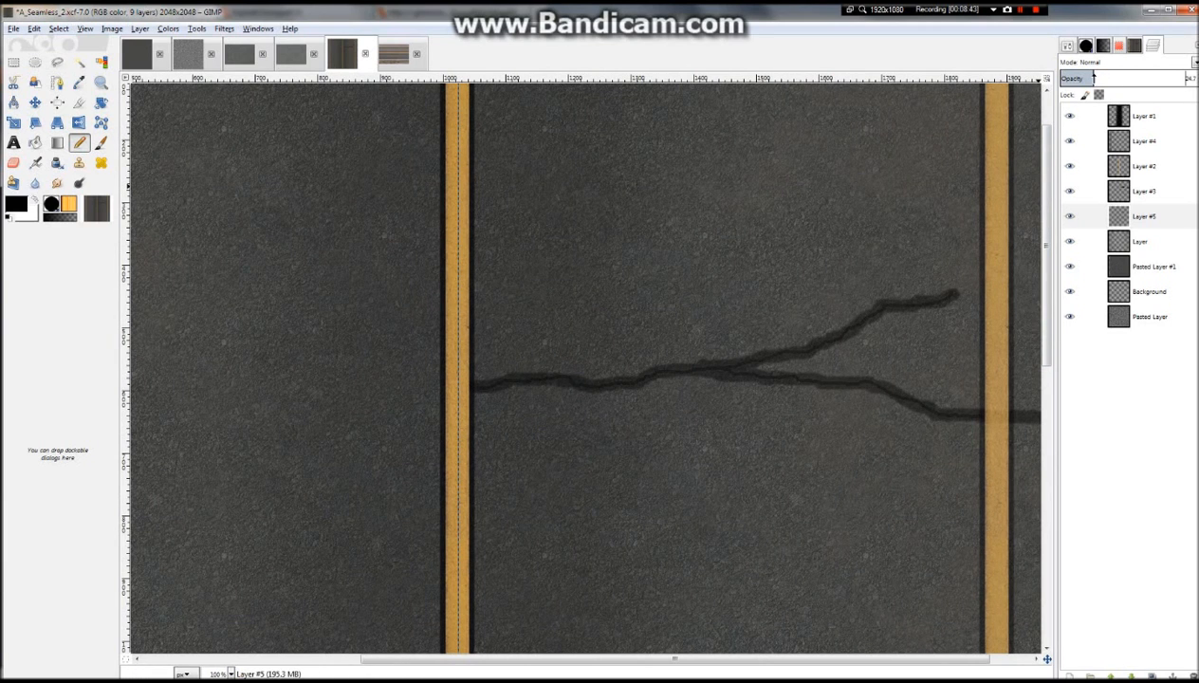
Raise the opacity of the wide crack layer, Layer #3, to about 53
scroll(911, 174, down, 2)
scroll(709, 194, up, 2)
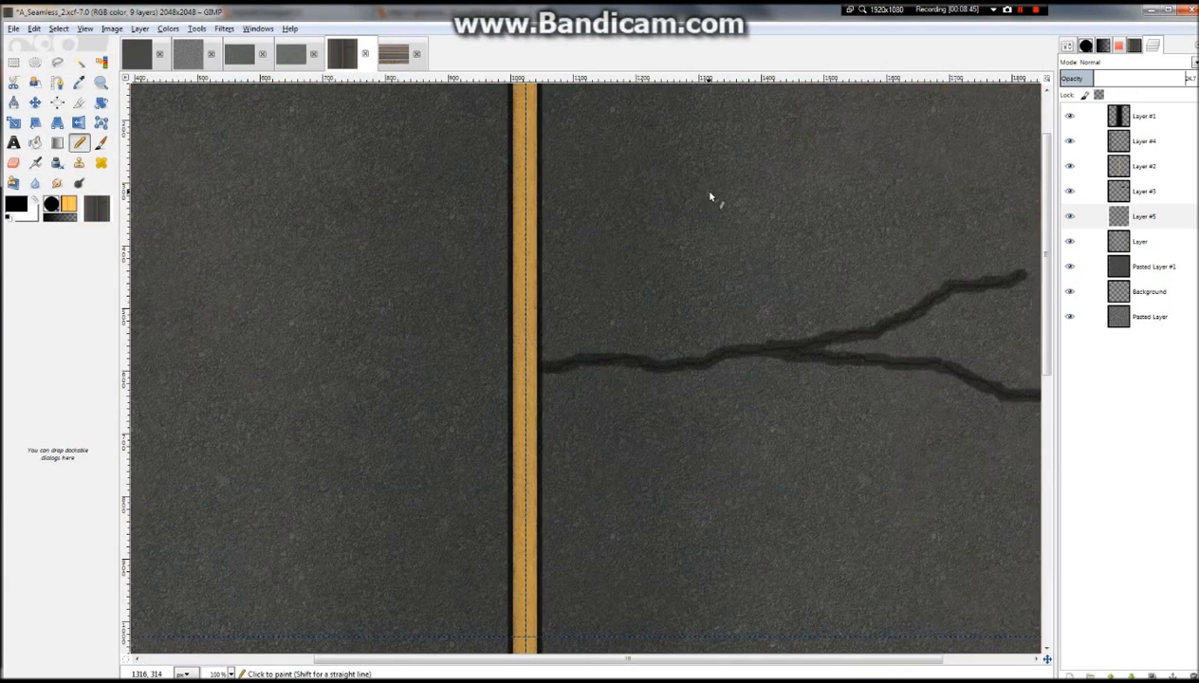
scroll(701, 212, down, 1)
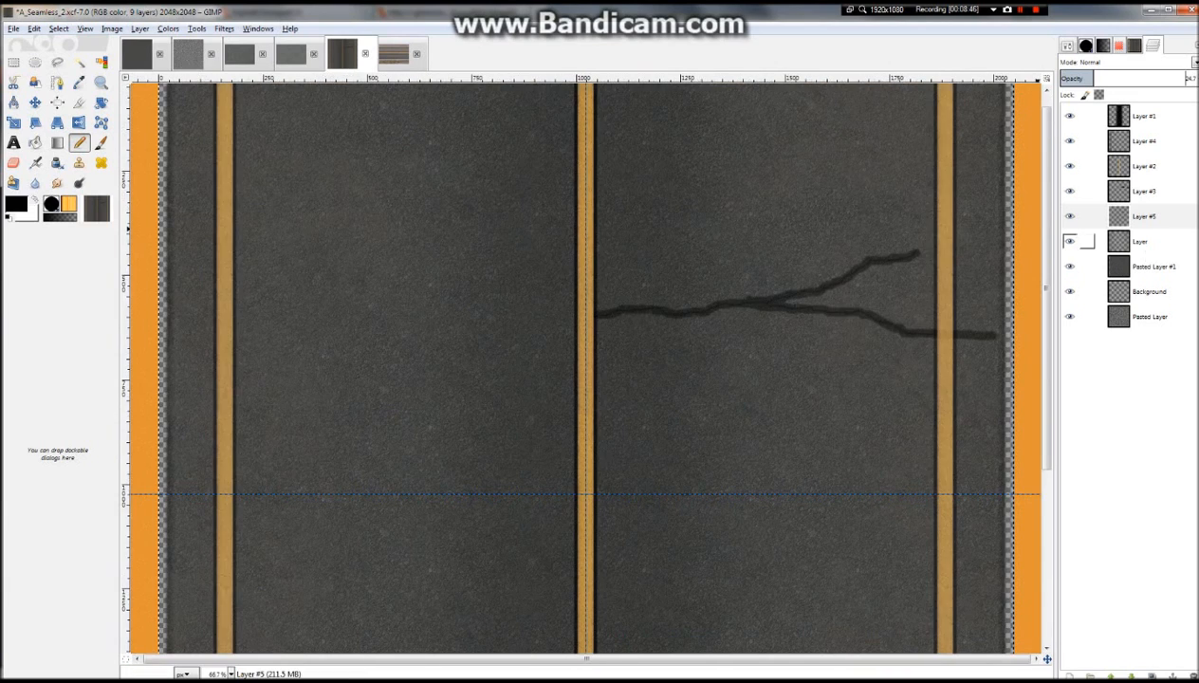
click(1143, 166)
click(1142, 192)
click(1132, 80)
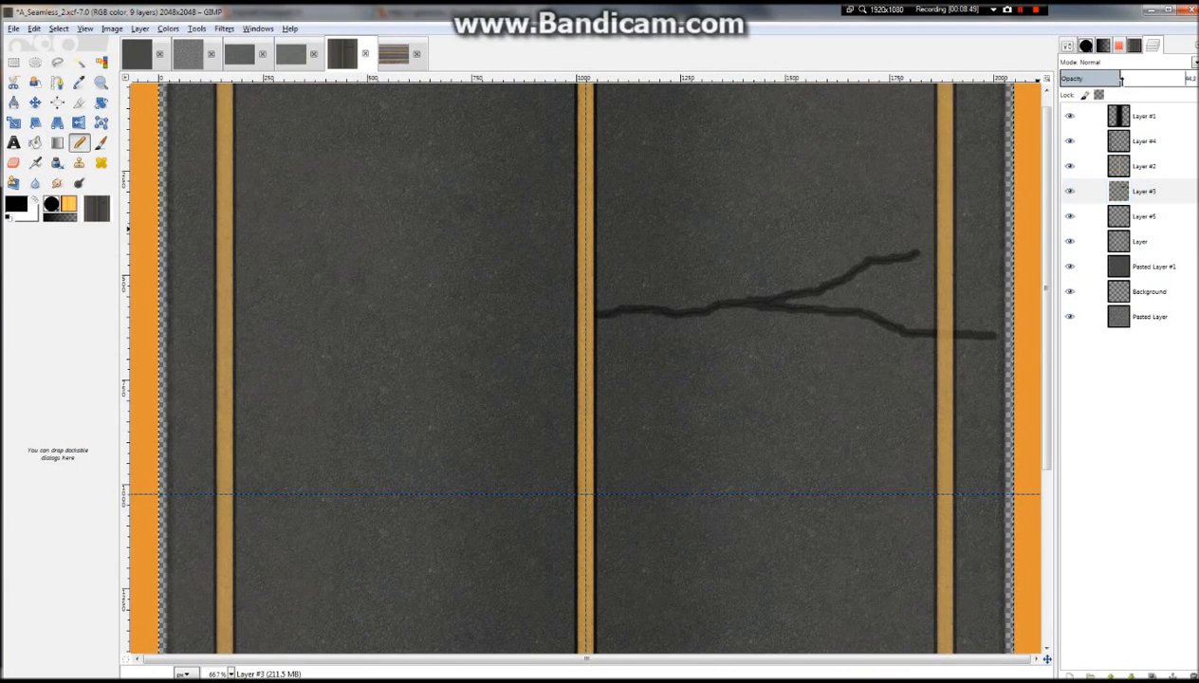
drag(1133, 81, 1134, 84)
scroll(803, 343, up, 2)
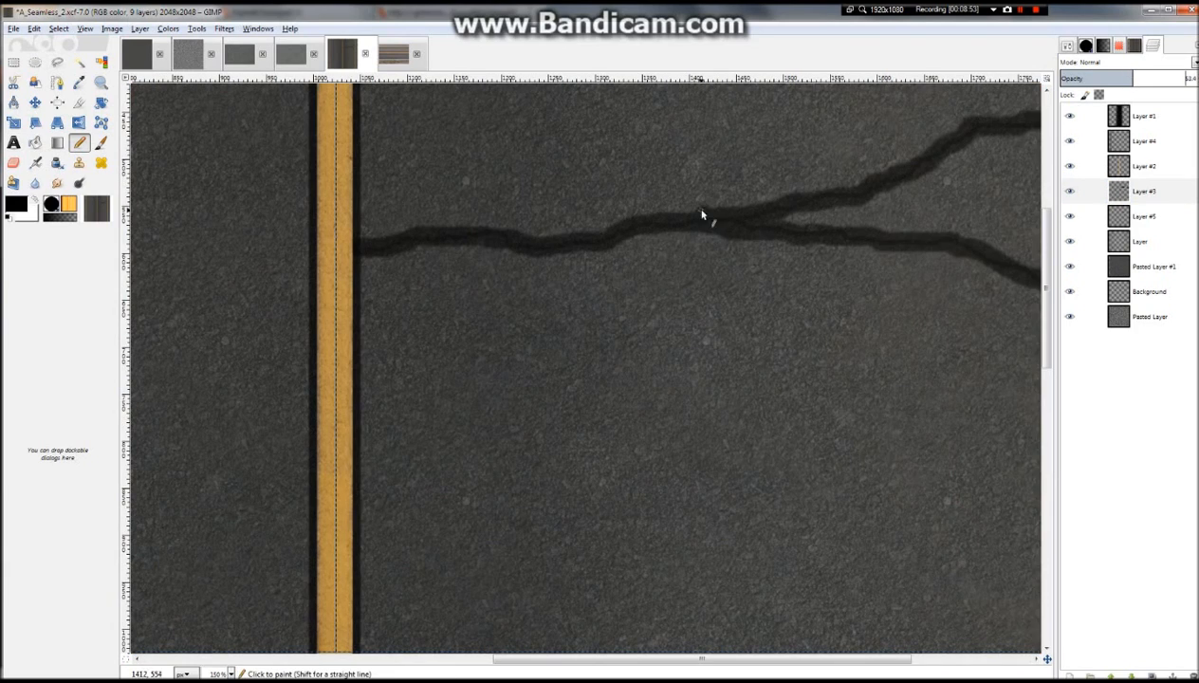
scroll(691, 228, down, 3)
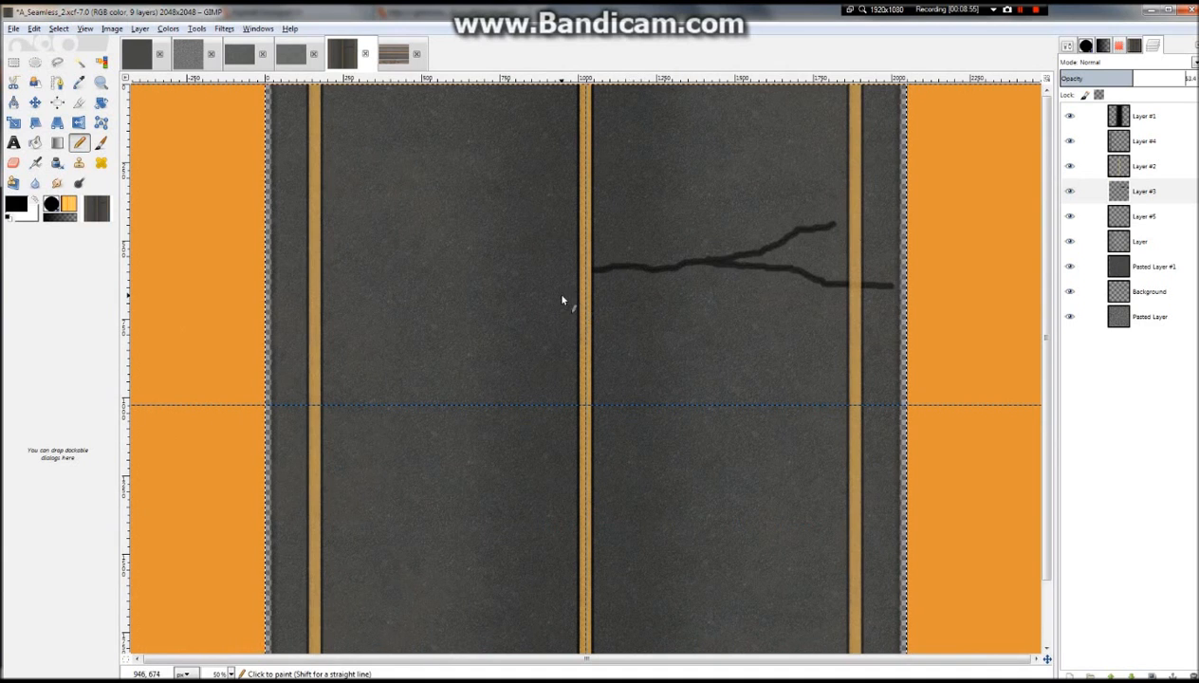
Select the Smudge tool with the Hardness 075 brush and enlarge its brush size to about 88
click(57, 183)
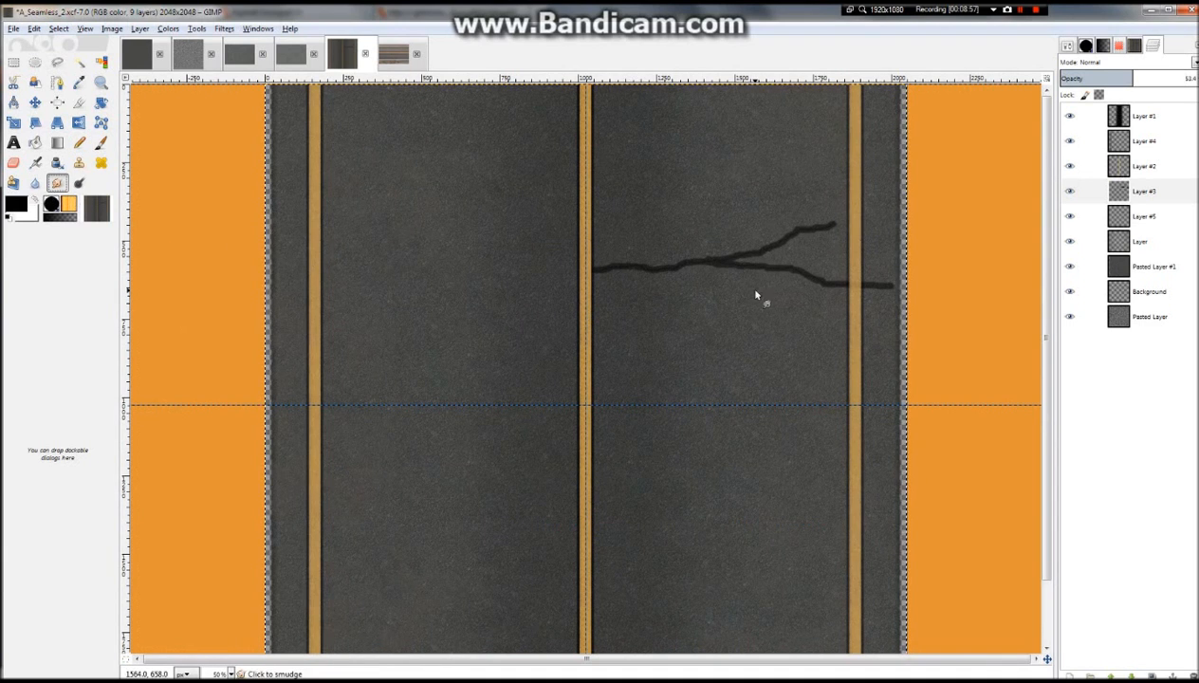
click(1086, 47)
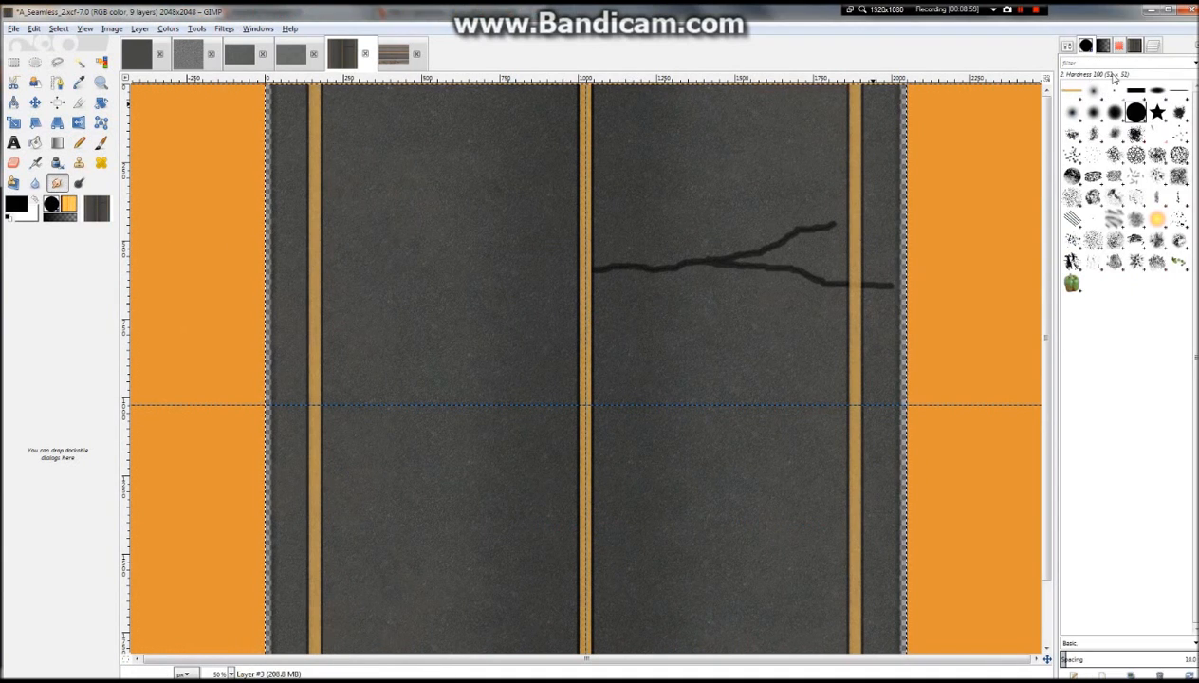
click(1115, 112)
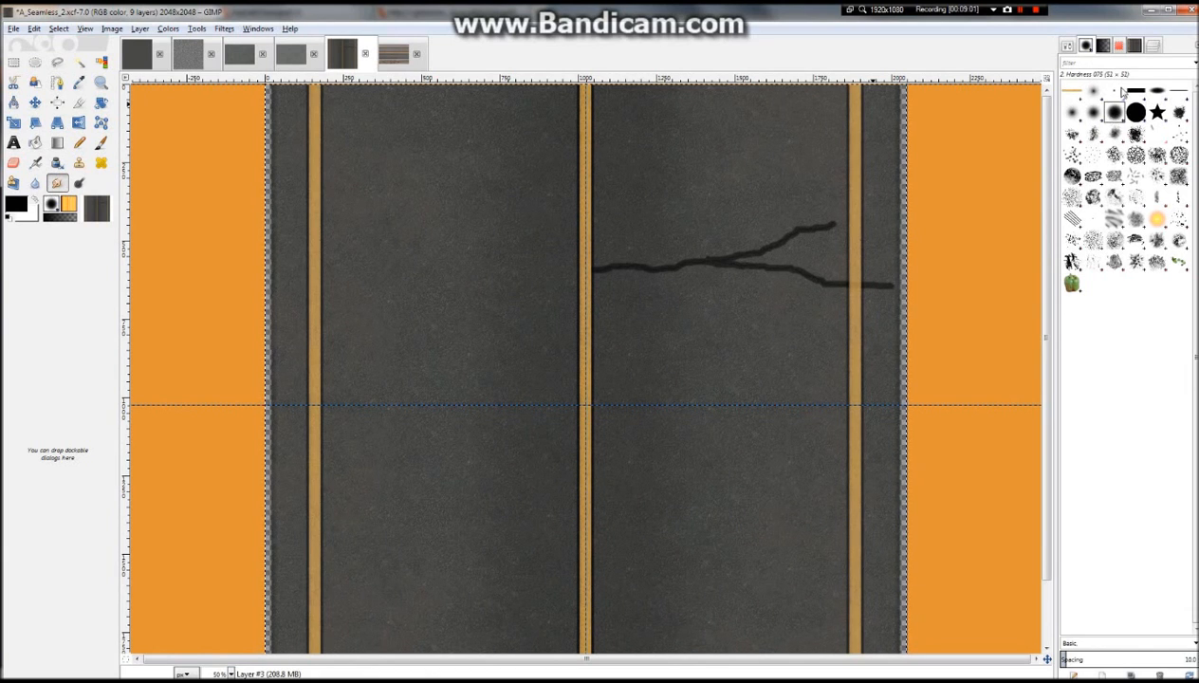
click(1154, 46)
click(1066, 46)
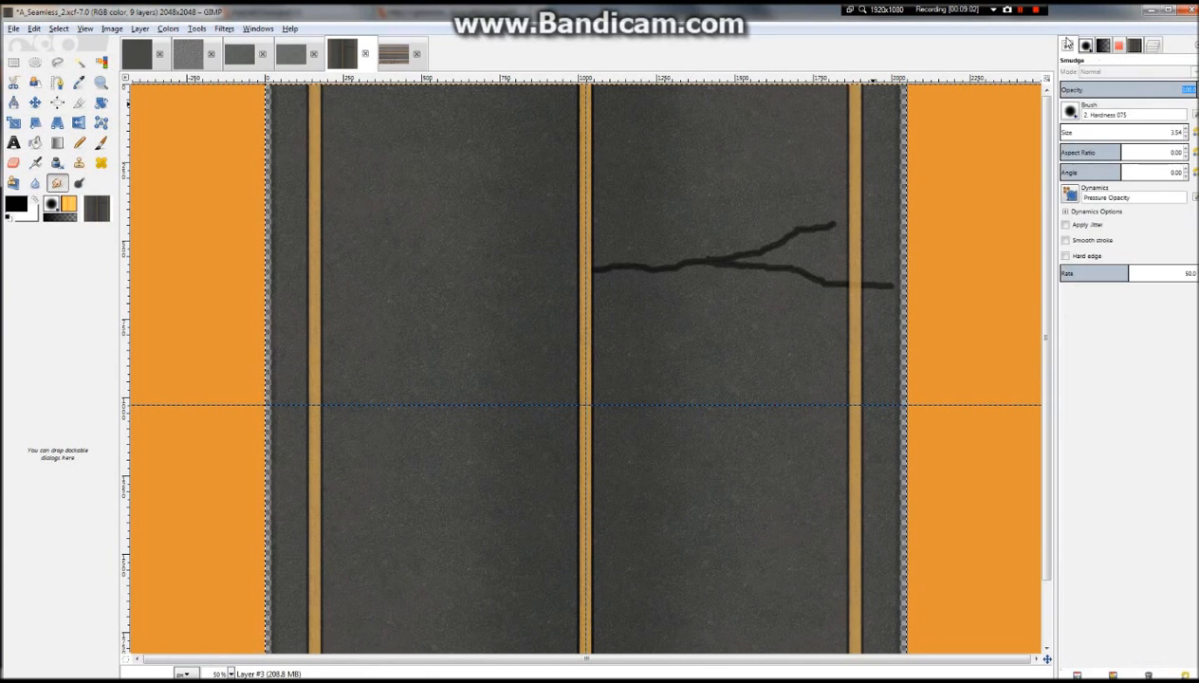
click(1078, 132)
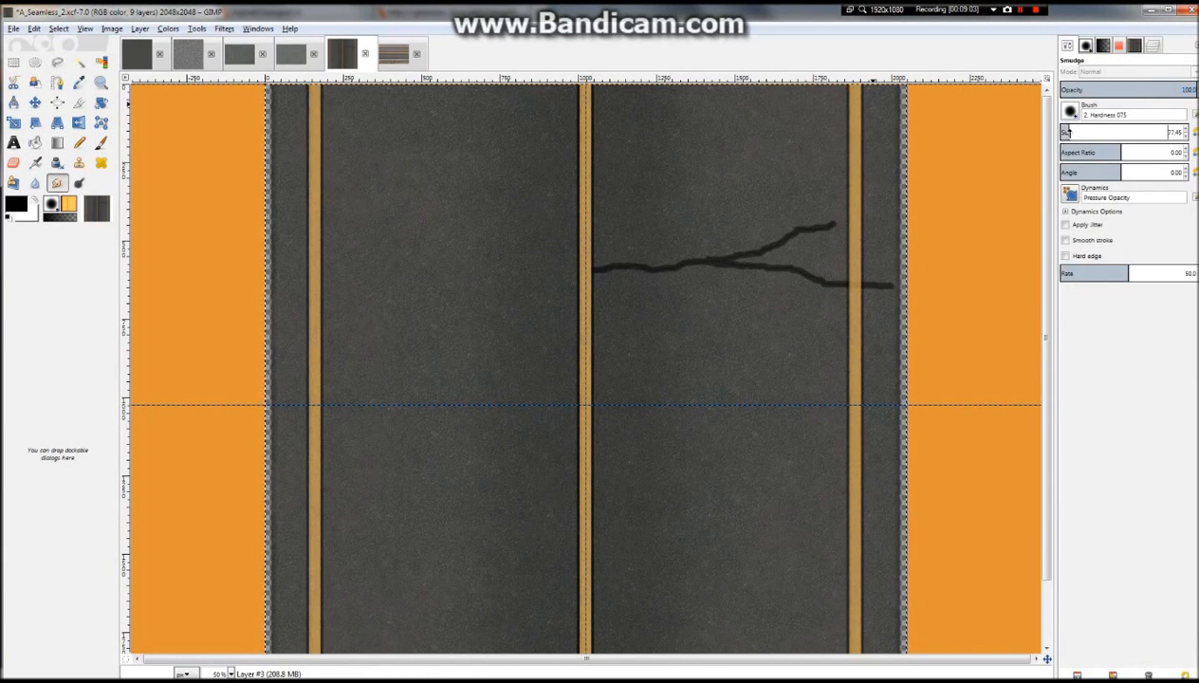
Make Layer #5 the active layer and smudge its thin line along the crack
click(1151, 48)
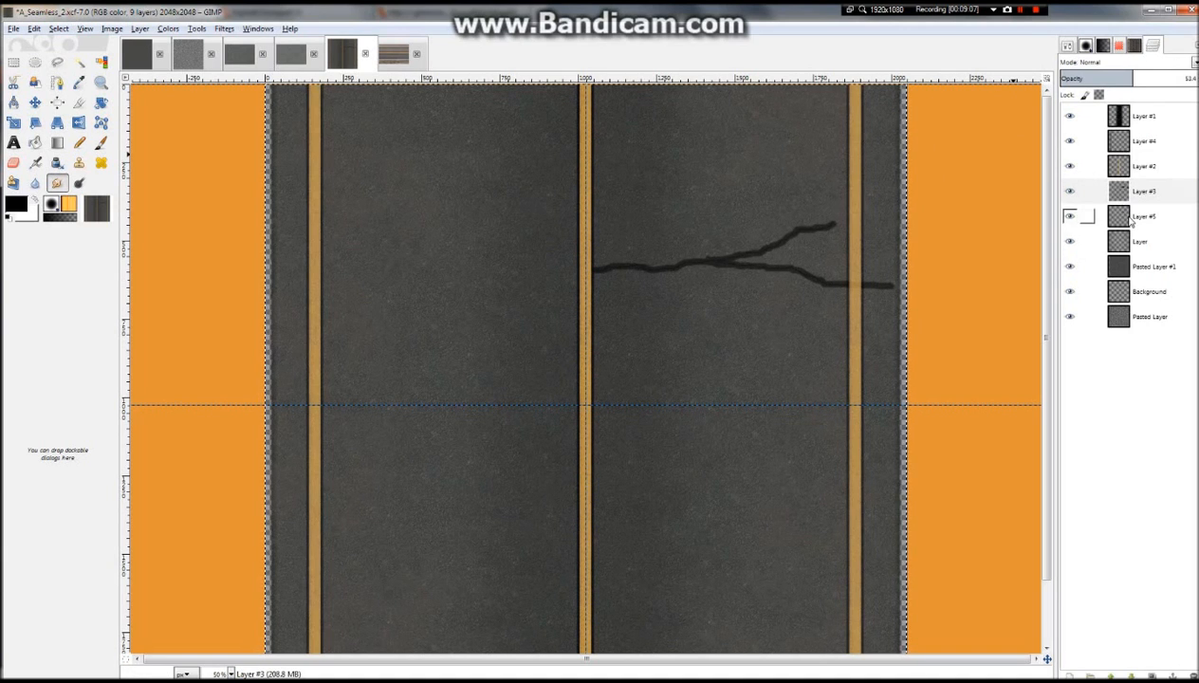
click(1131, 218)
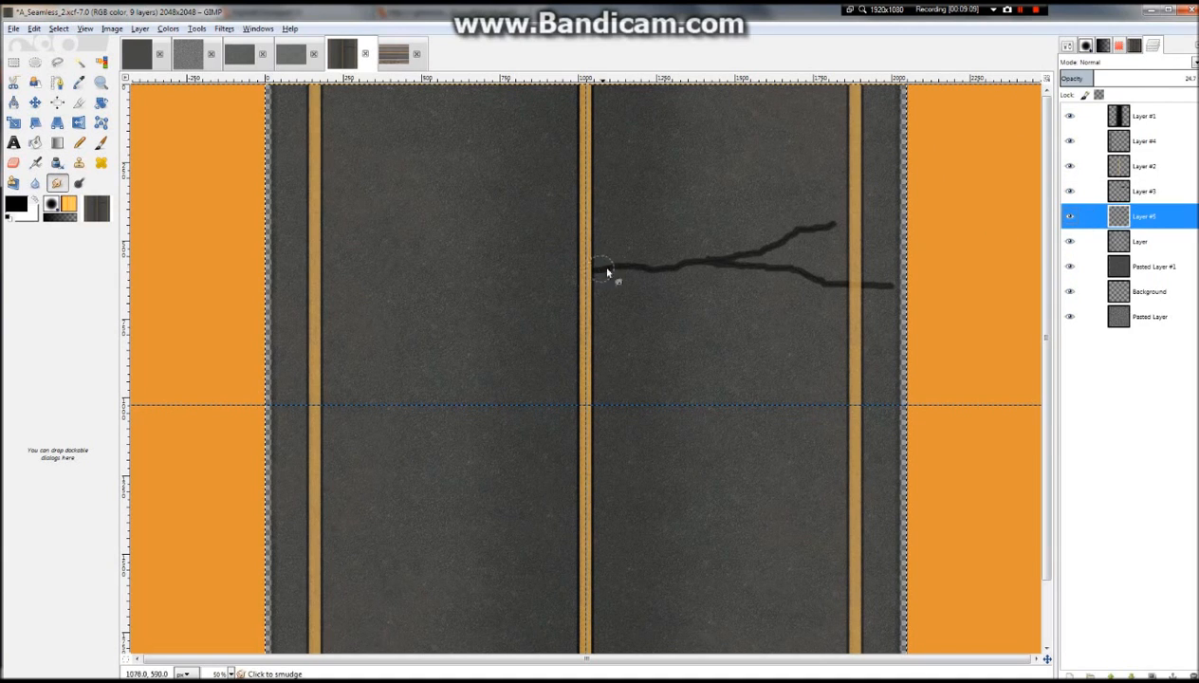
scroll(624, 281, up, 2)
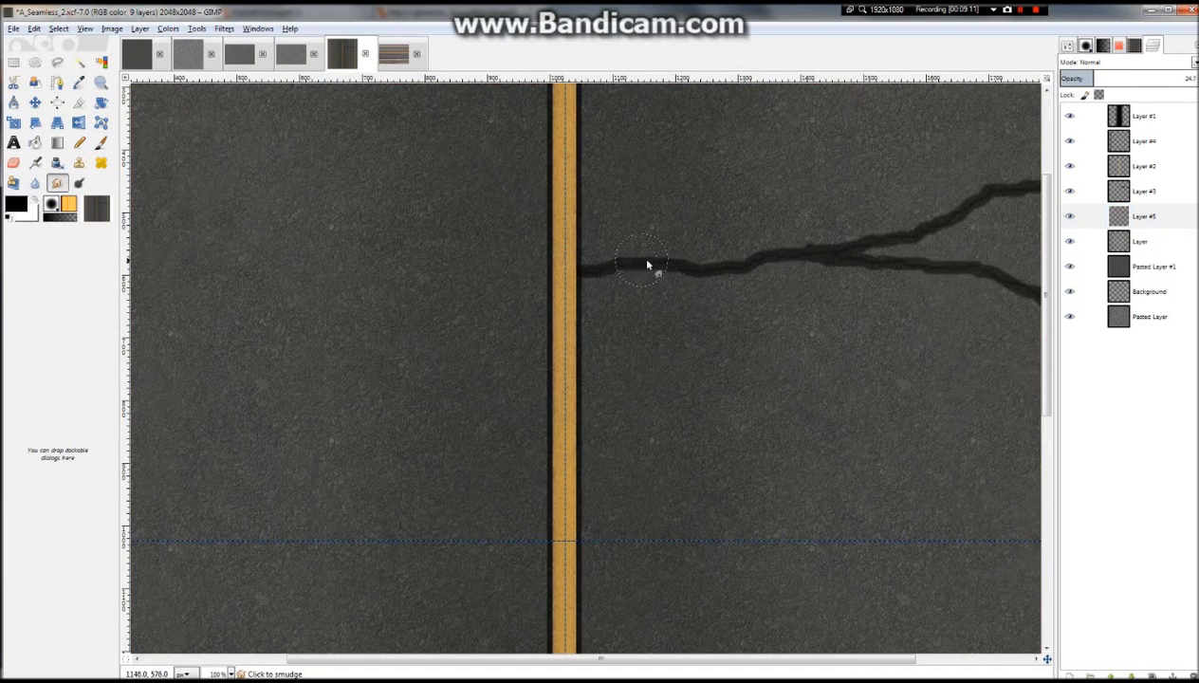
mouse_move(691, 270)
mouse_down()
mouse_move(897, 260)
mouse_move(821, 272)
mouse_move(841, 257)
mouse_move(815, 262)
mouse_up()
scroll(816, 262, down, 1)
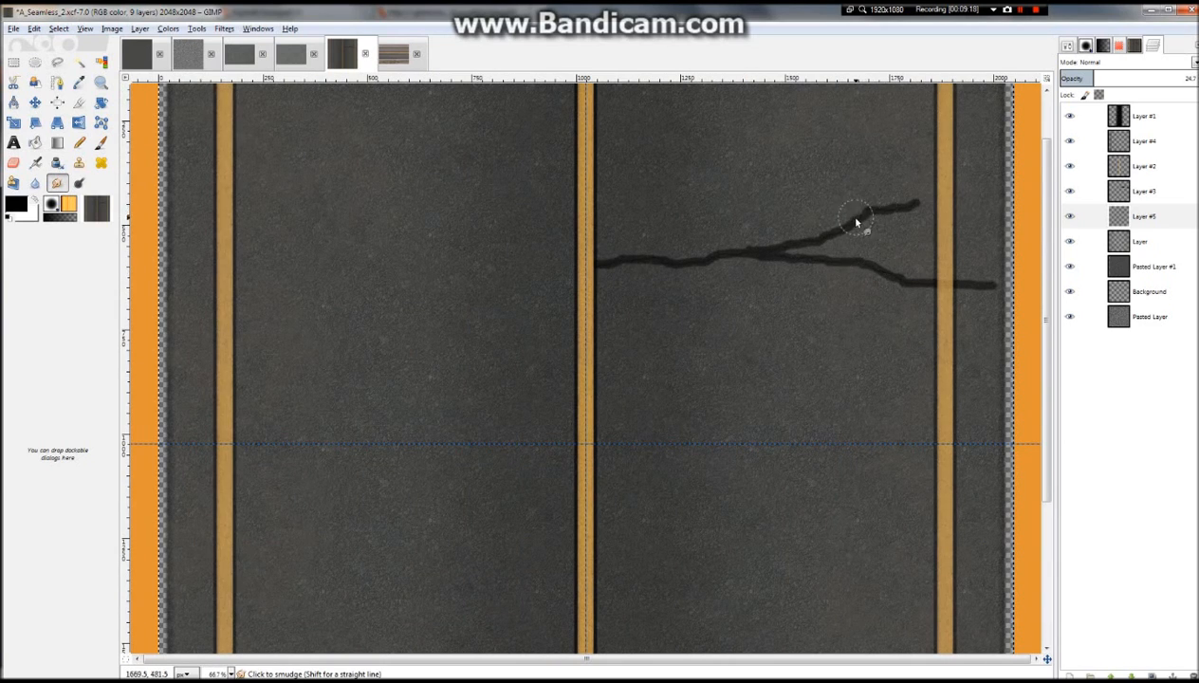
Examine the smudged crack and its branches up close and within the whole road texture
scroll(622, 257, down, 2)
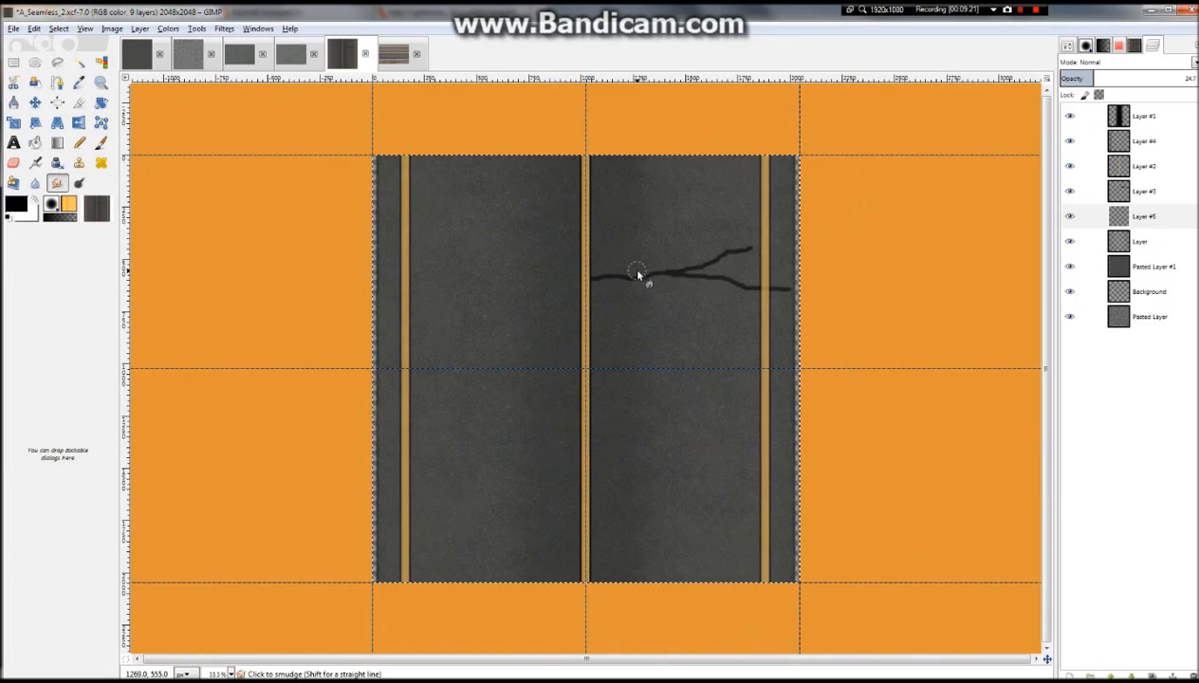
scroll(638, 274, up, 5)
scroll(773, 264, down, 4)
key(plus)
key(plus)
scroll(664, 249, up, 3)
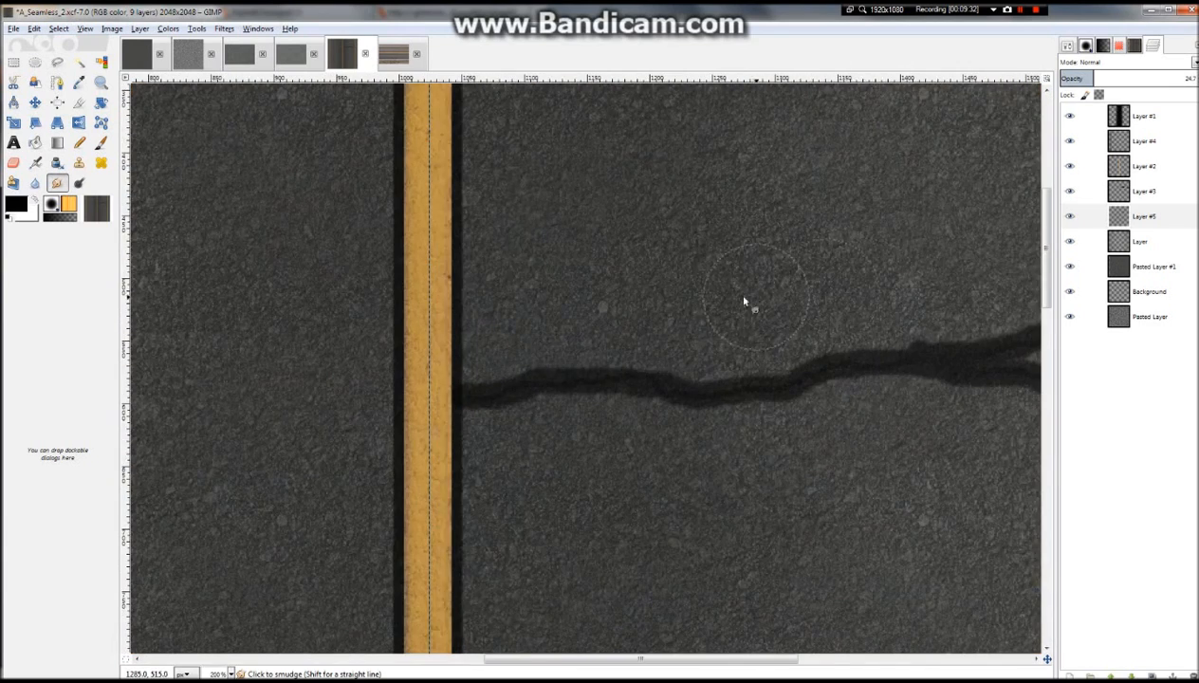
scroll(759, 299, down, 1)
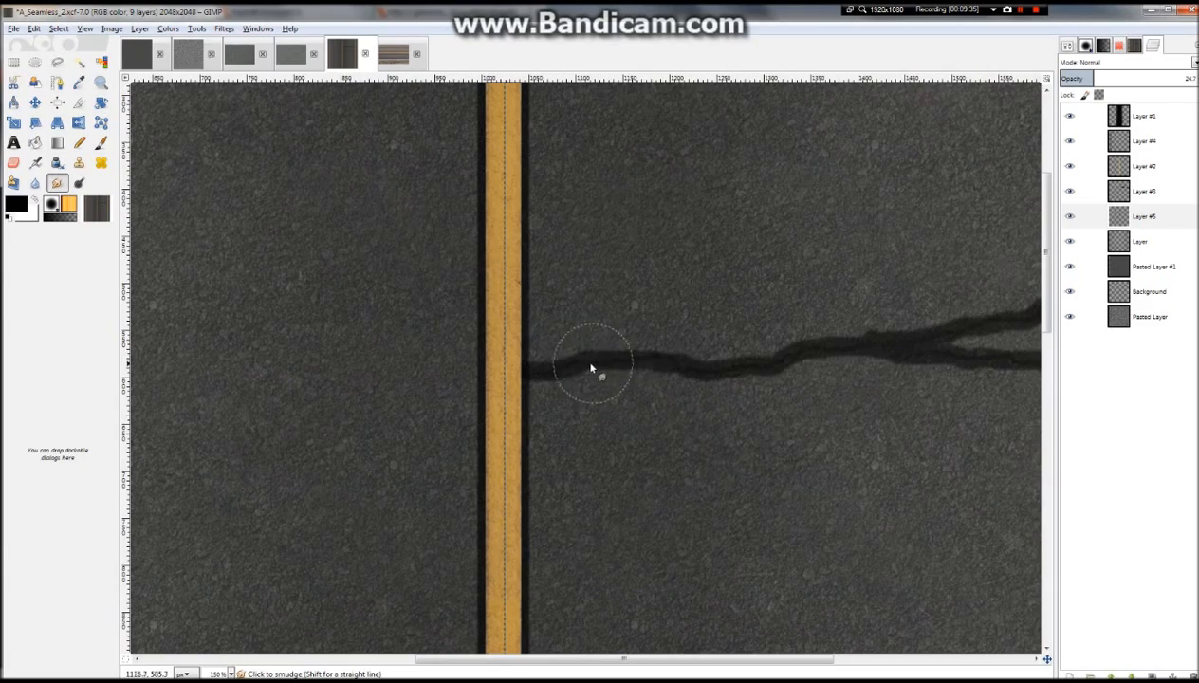
scroll(482, 196, down, 3)
scroll(943, 205, up, 2)
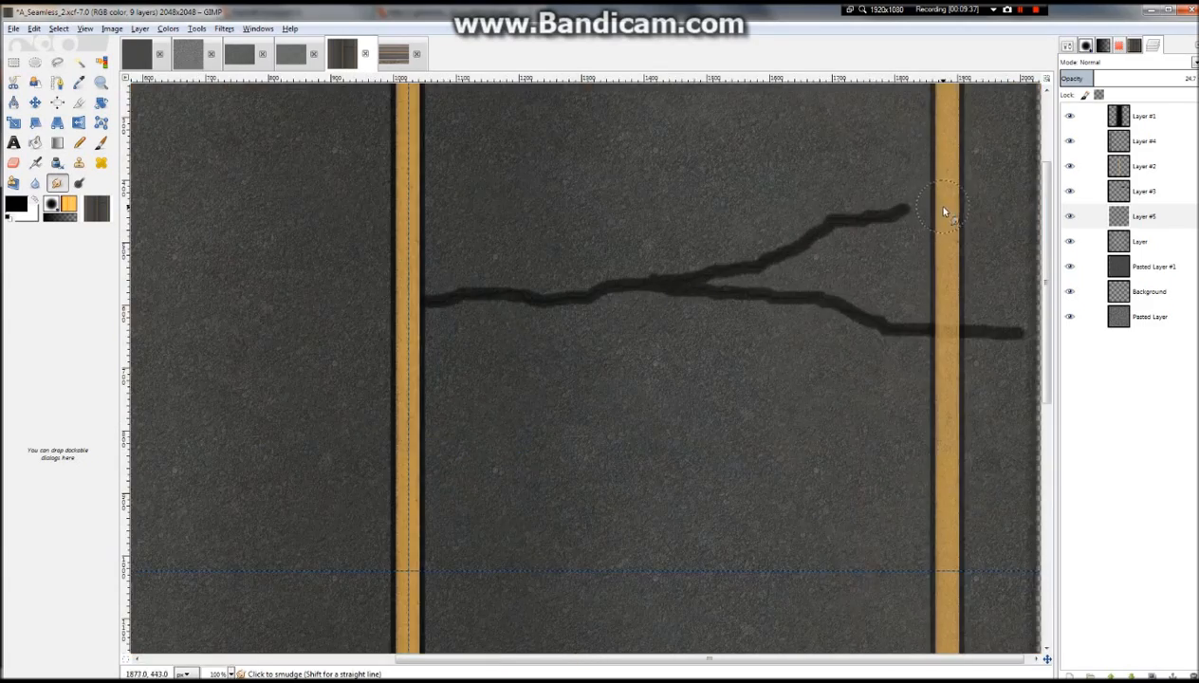
scroll(635, 254, down, 3)
scroll(830, 264, up, 3)
scroll(641, 258, down, 2)
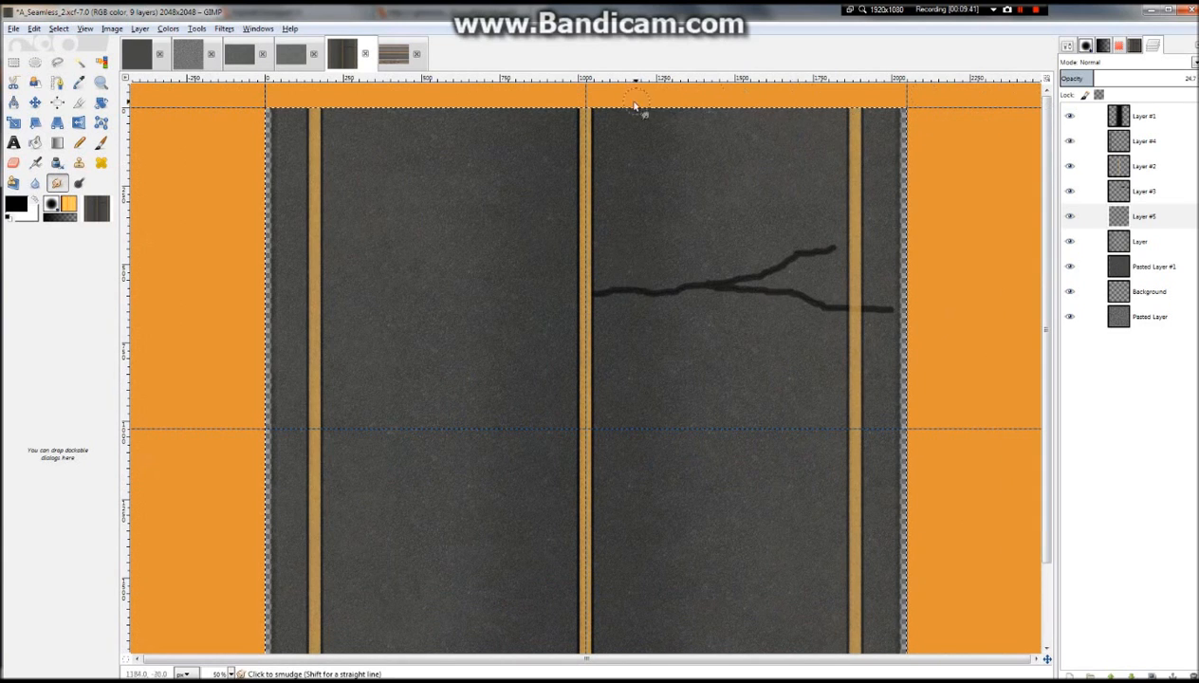
Reduce the Smudge tool's brush size to 29.04 and return to the layer list
click(1066, 47)
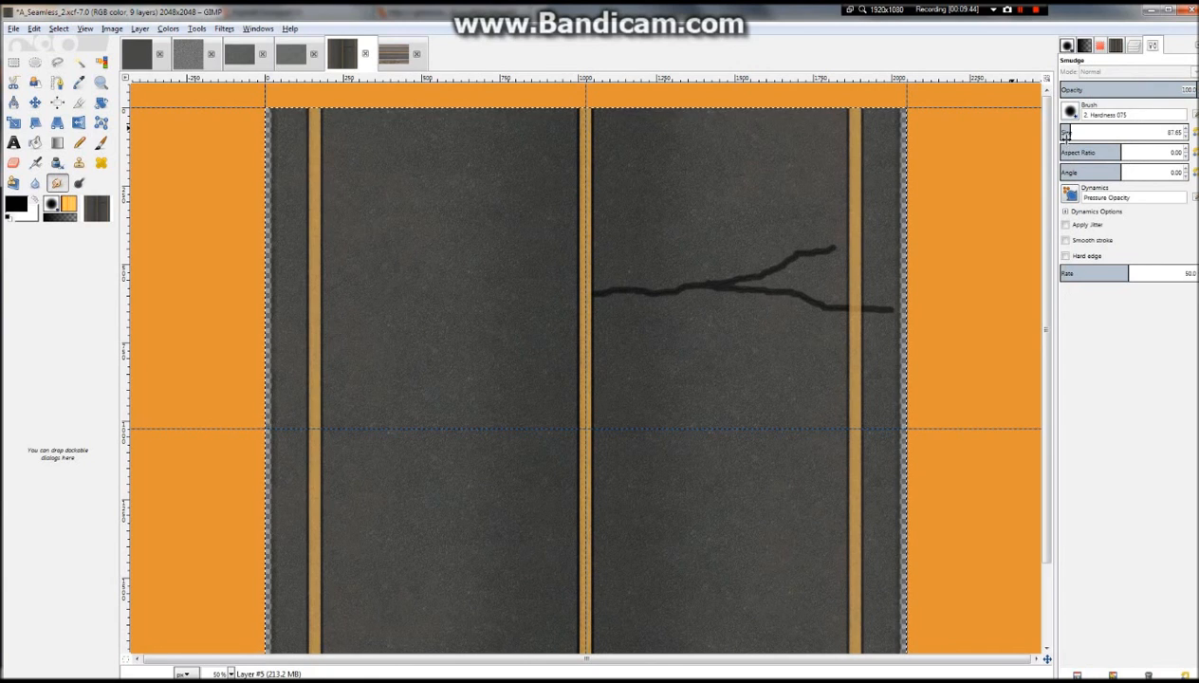
drag(1070, 131, 1063, 130)
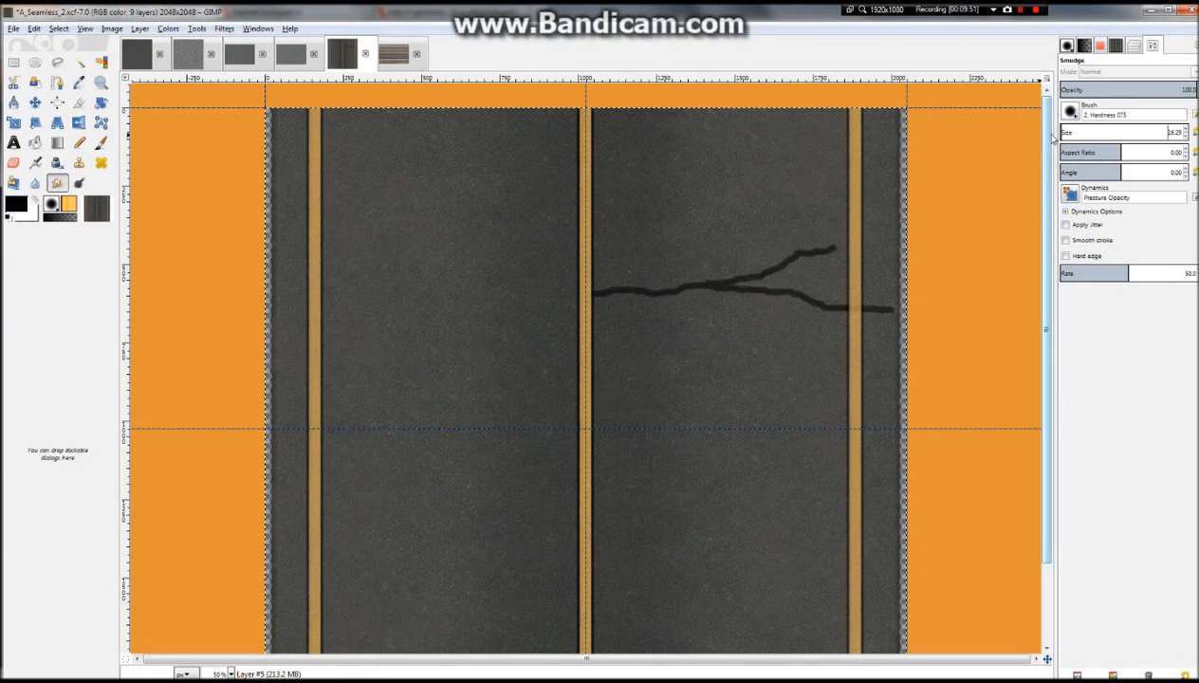
drag(1068, 138, 1073, 139)
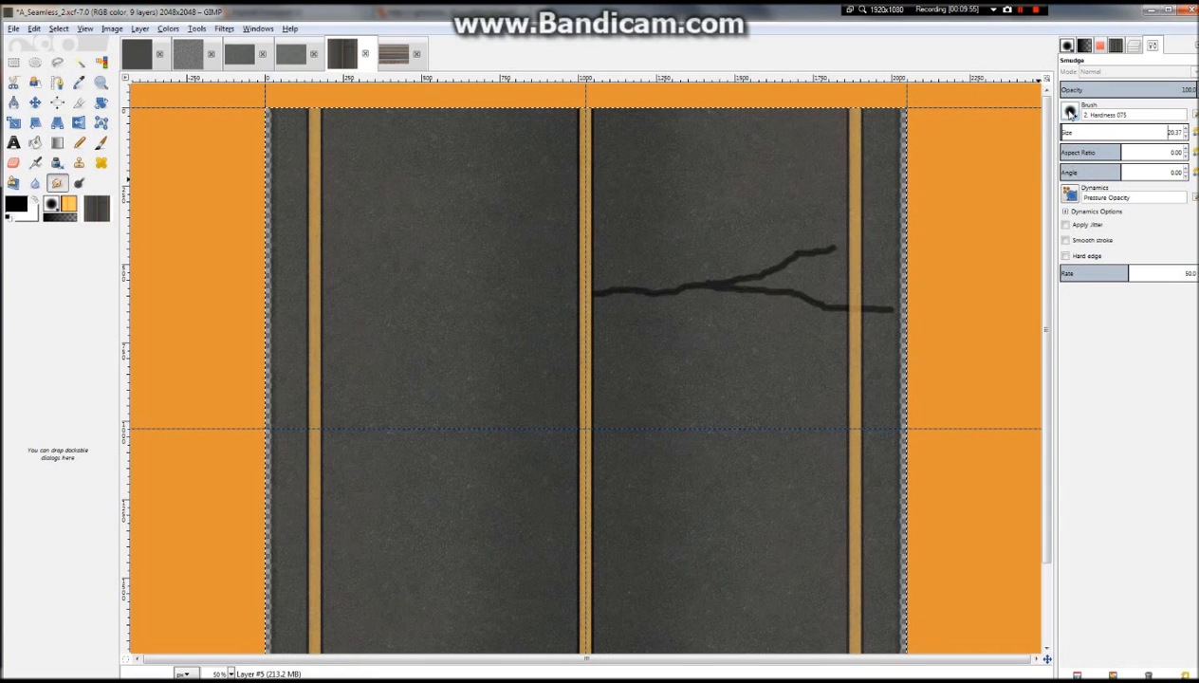
drag(1072, 139, 1073, 139)
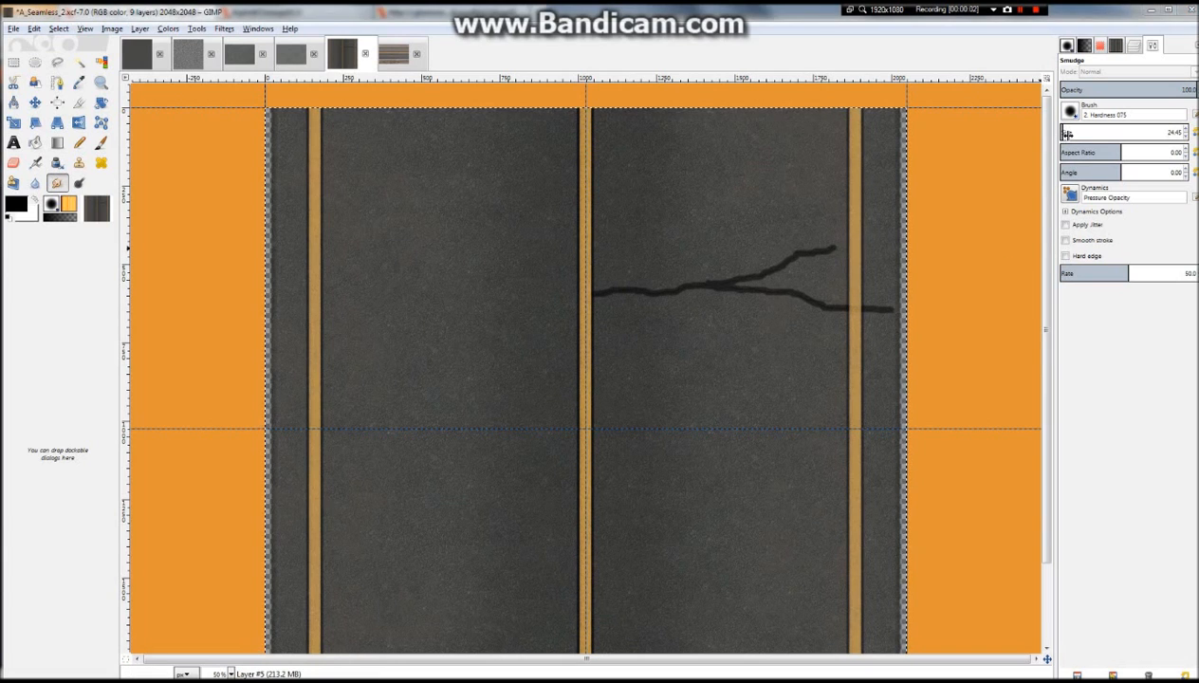
drag(1068, 135, 1071, 136)
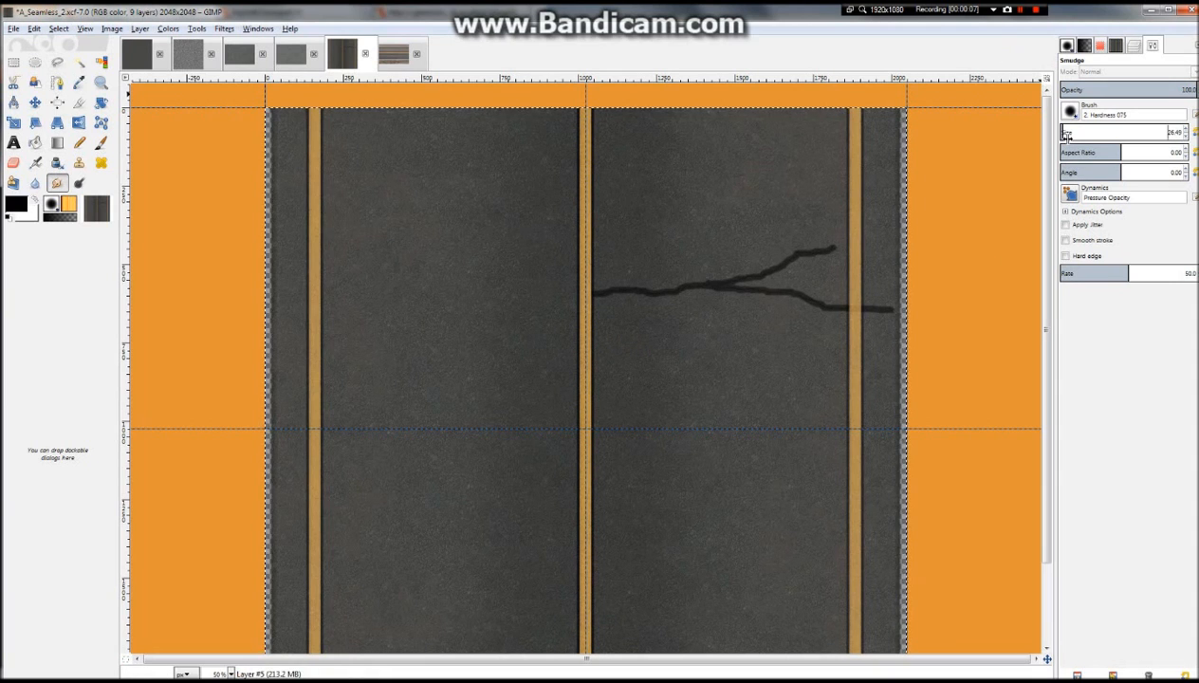
drag(1068, 136, 1070, 136)
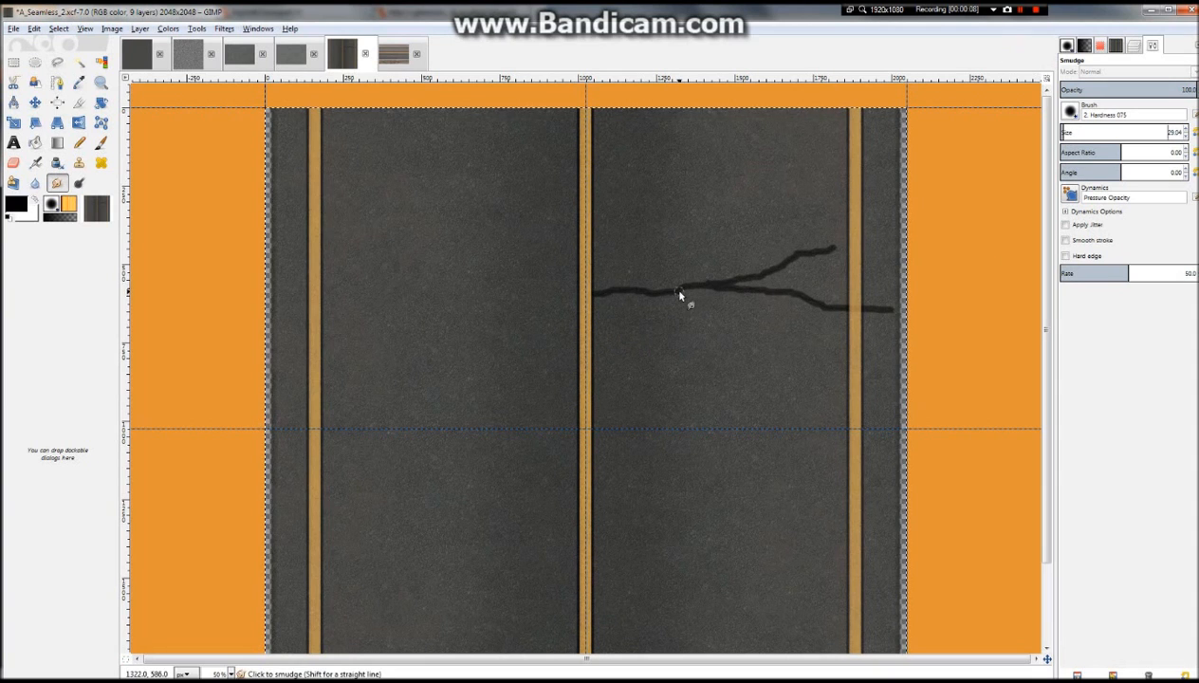
click(1136, 46)
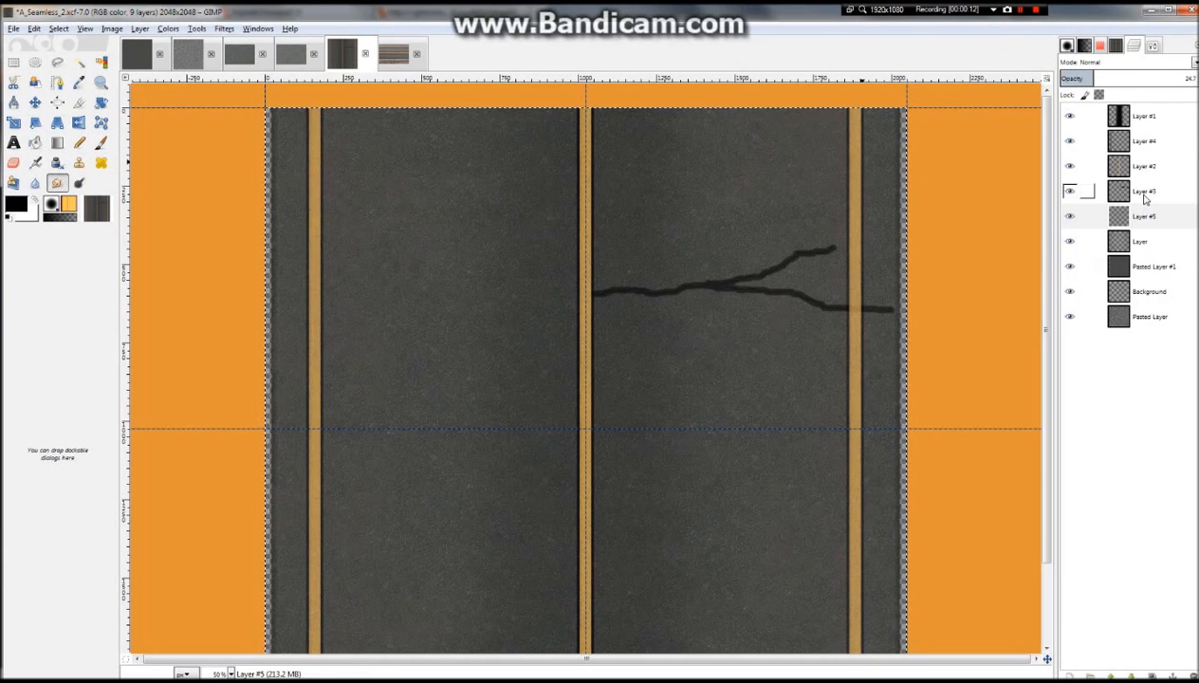
On Layer #3, paint a second forked crack with the Paintbrush from the centre line across the road's right lane near the middle guide
drag(1136, 195, 926, 252)
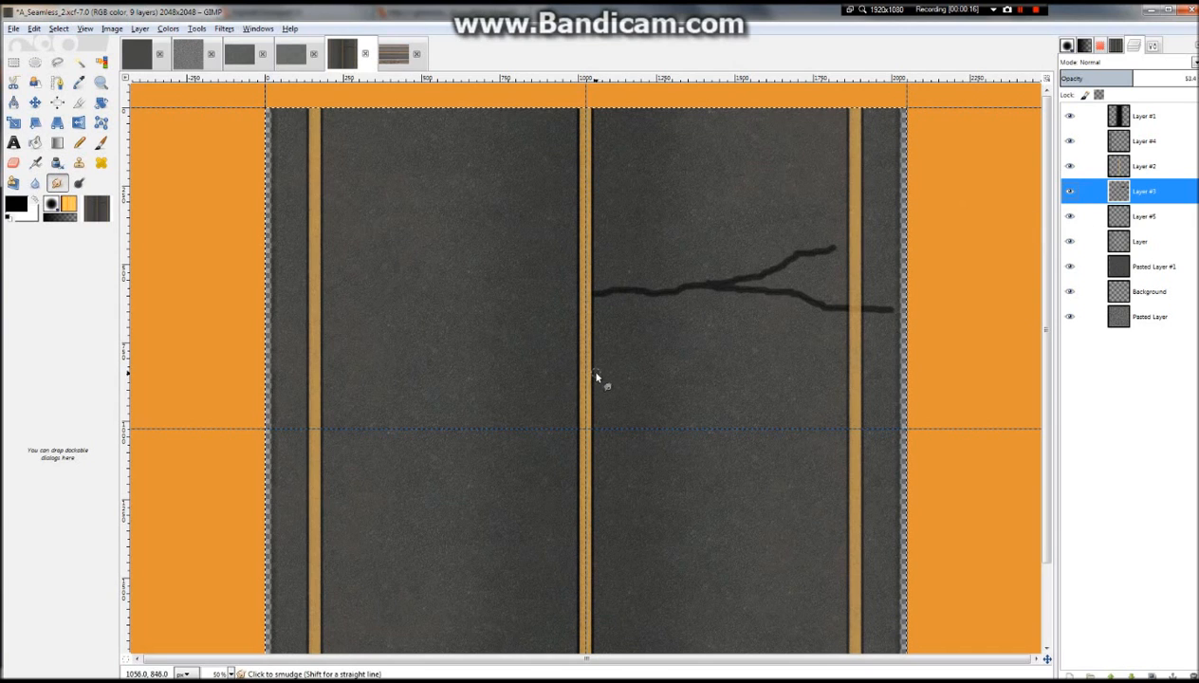
click(598, 402)
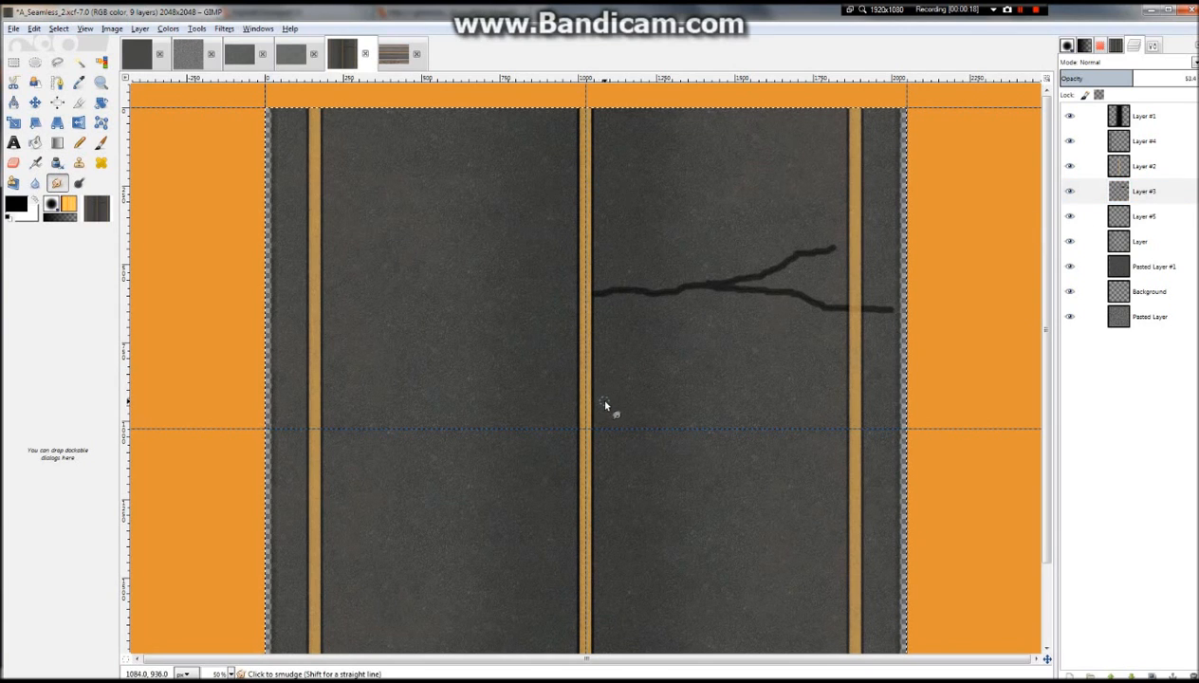
click(101, 142)
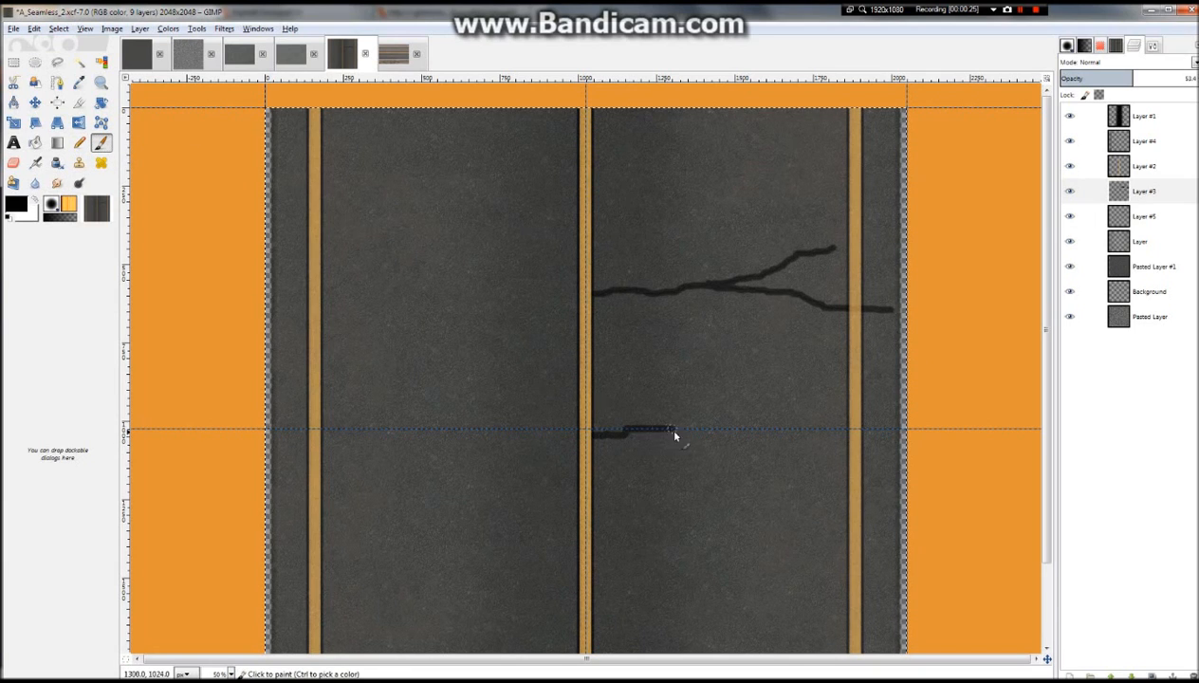
mouse_move(792, 491)
mouse_down()
mouse_move(813, 515)
mouse_move(898, 548)
mouse_up()
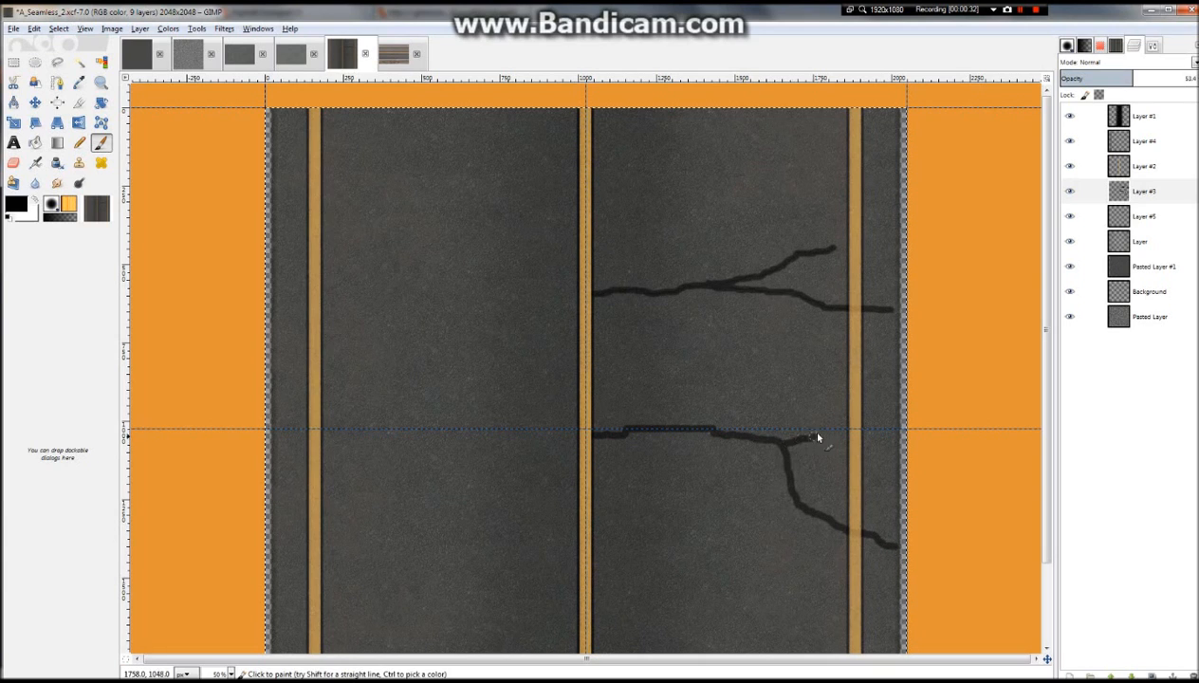
mouse_move(861, 393)
mouse_down()
mouse_move(867, 373)
mouse_move(895, 363)
mouse_up()
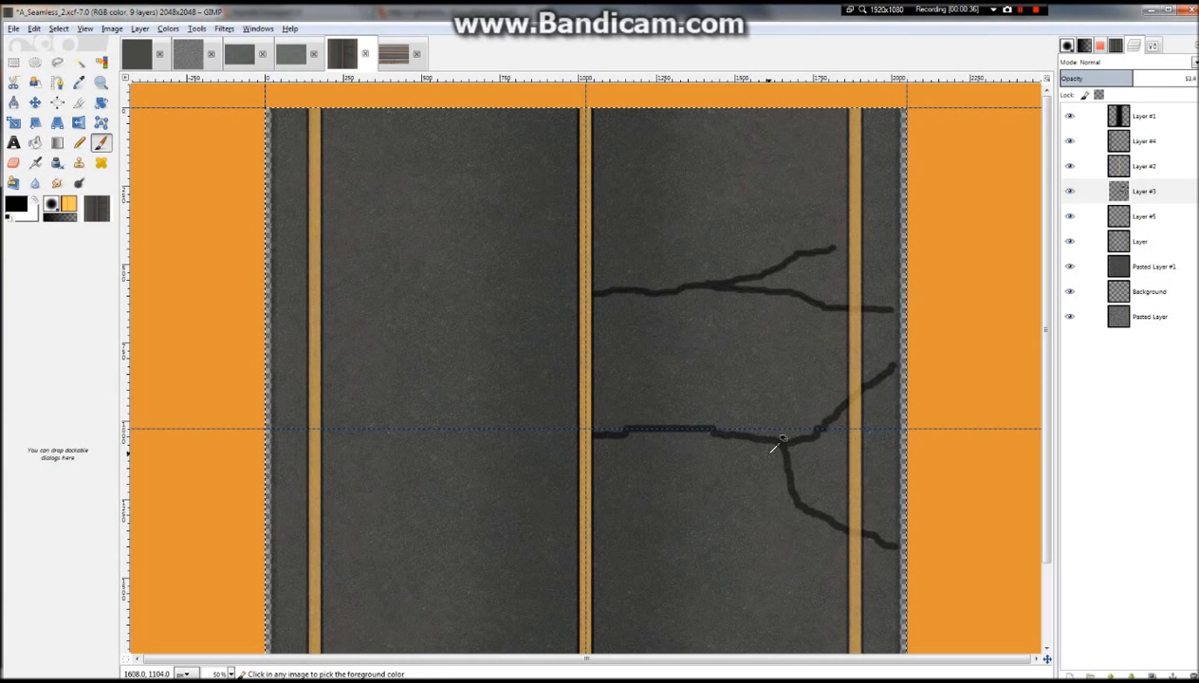
Make Layer #5 active, reduce the brush size to 6.10 and switch to the Pencil tool
scroll(759, 446, up, 3)
click(1119, 217)
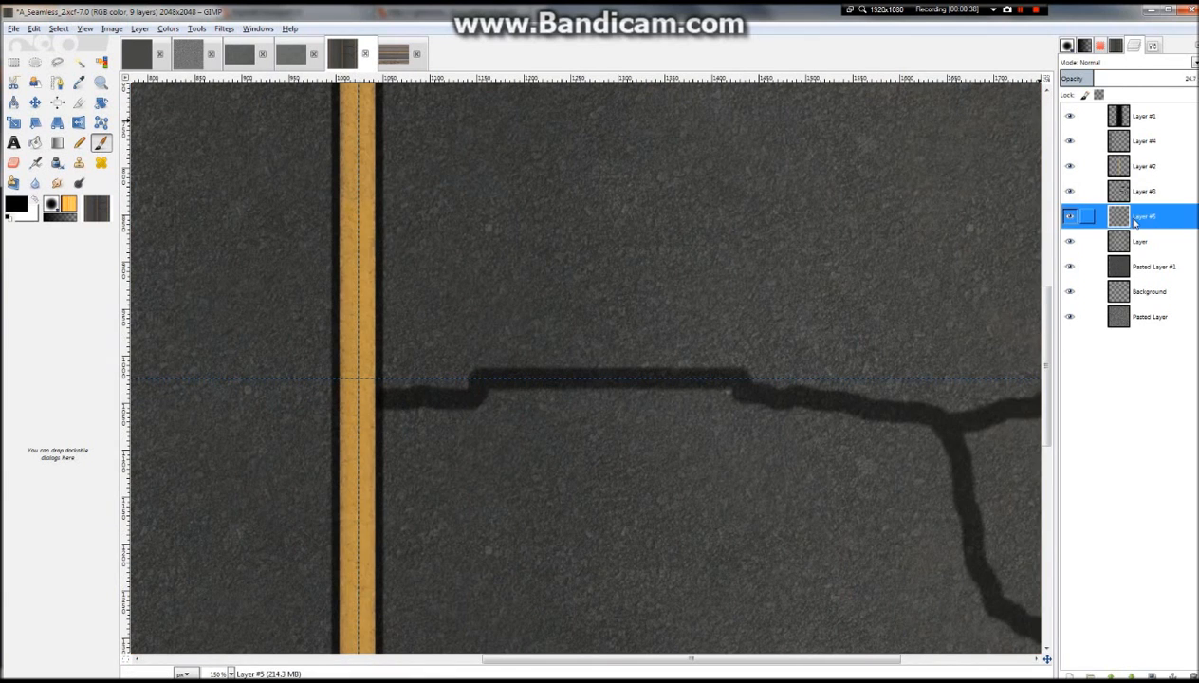
click(1154, 48)
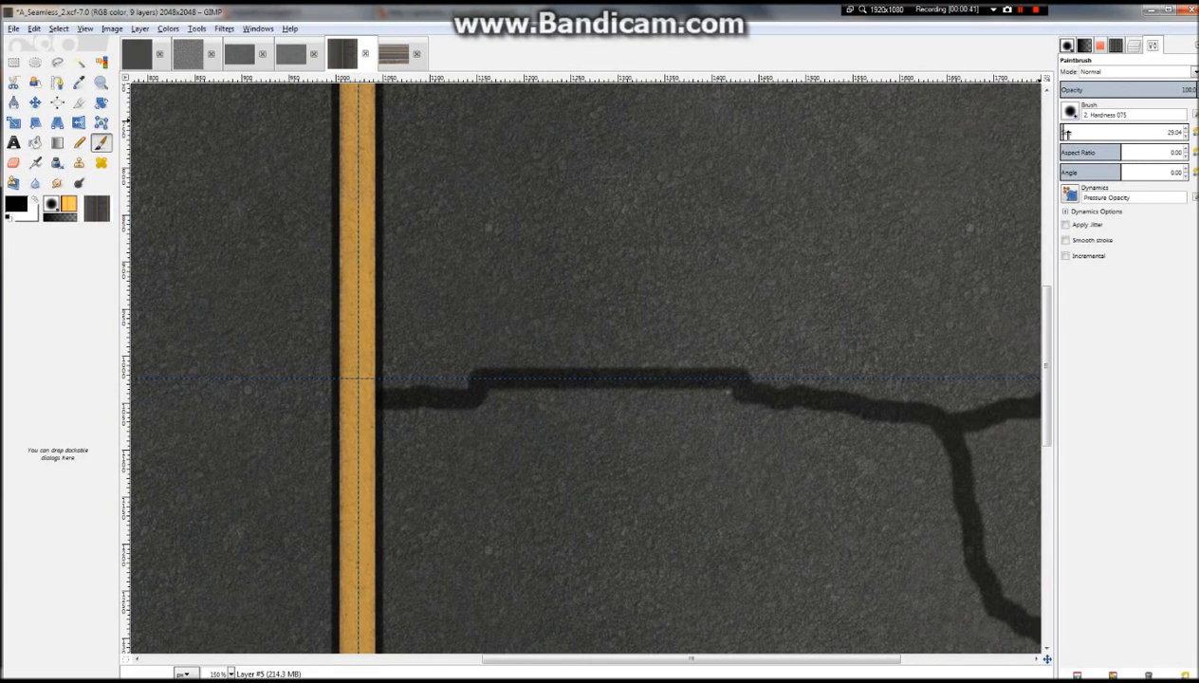
drag(1067, 133, 1045, 130)
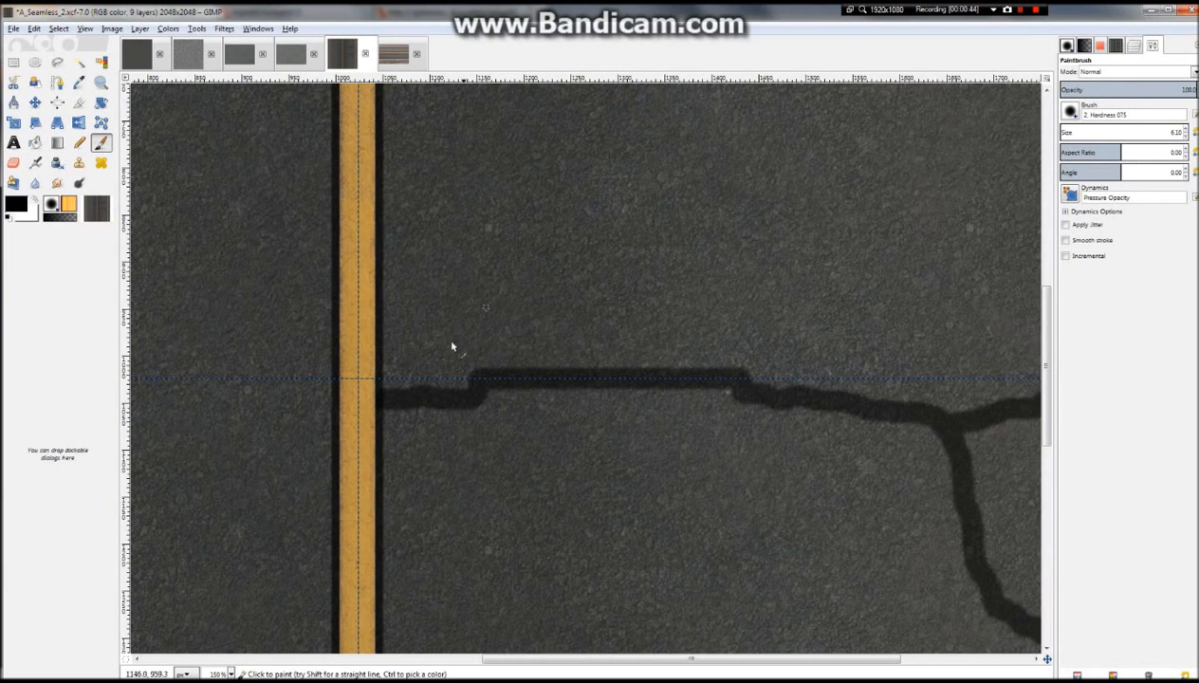
click(79, 142)
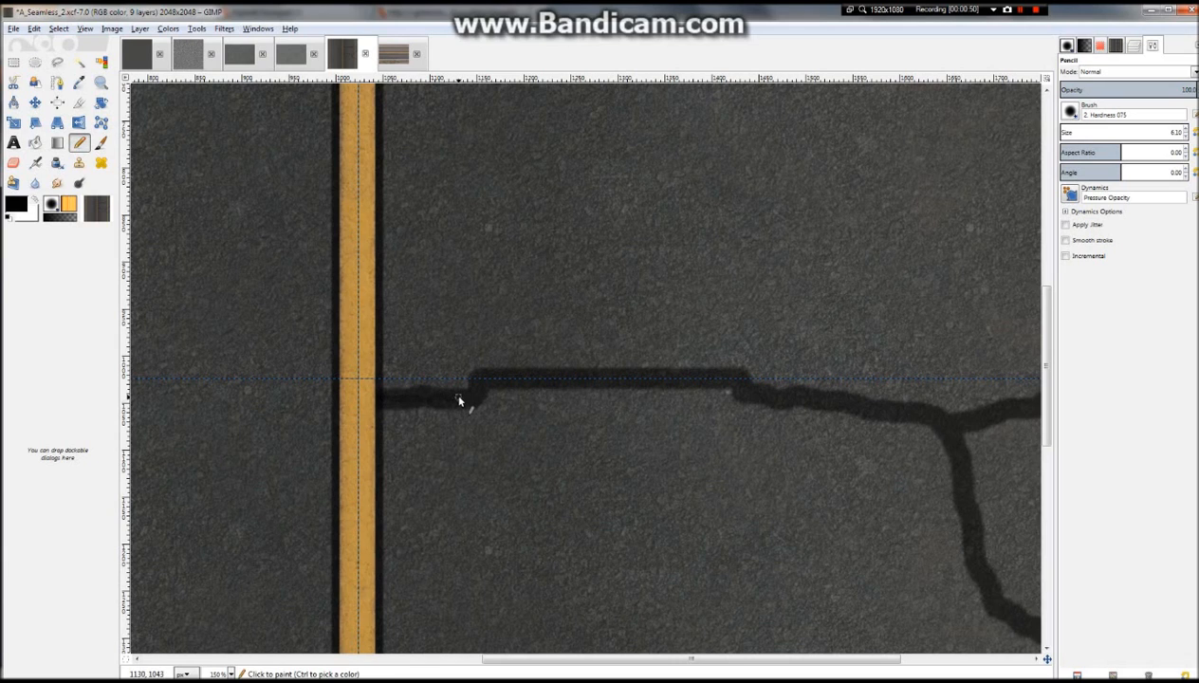
Try a thin Pencil stroke at the start of the lower crack, and undo back to before that crack was painted
click(1118, 46)
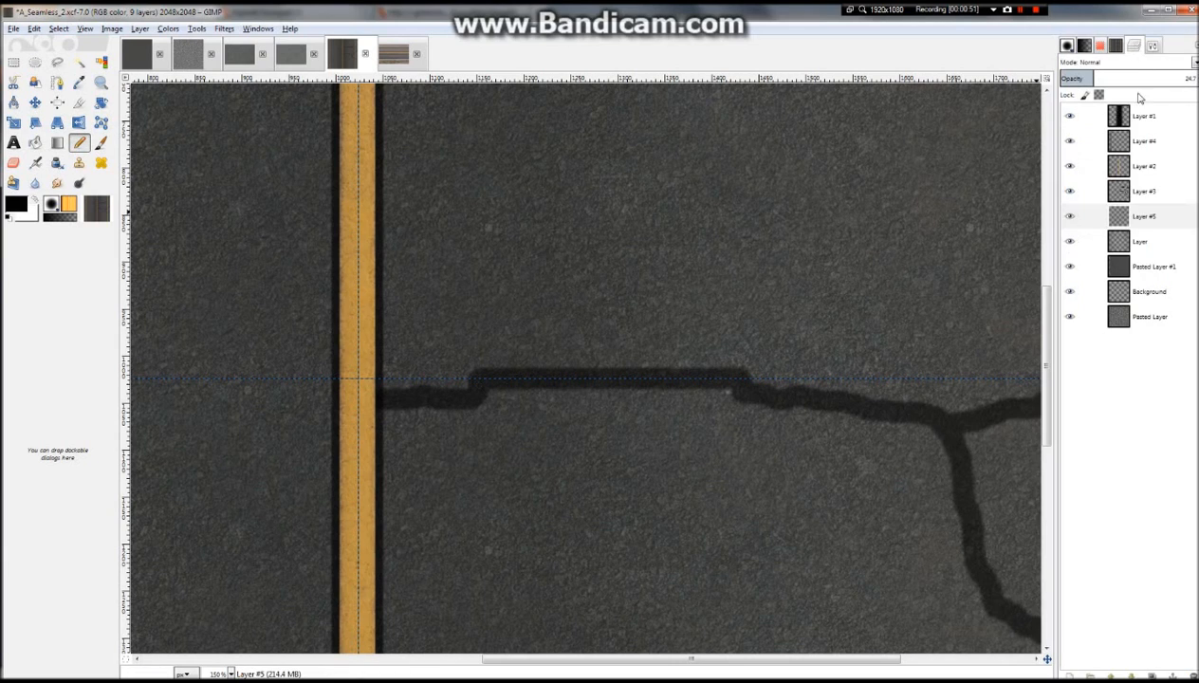
click(1139, 217)
click(1150, 194)
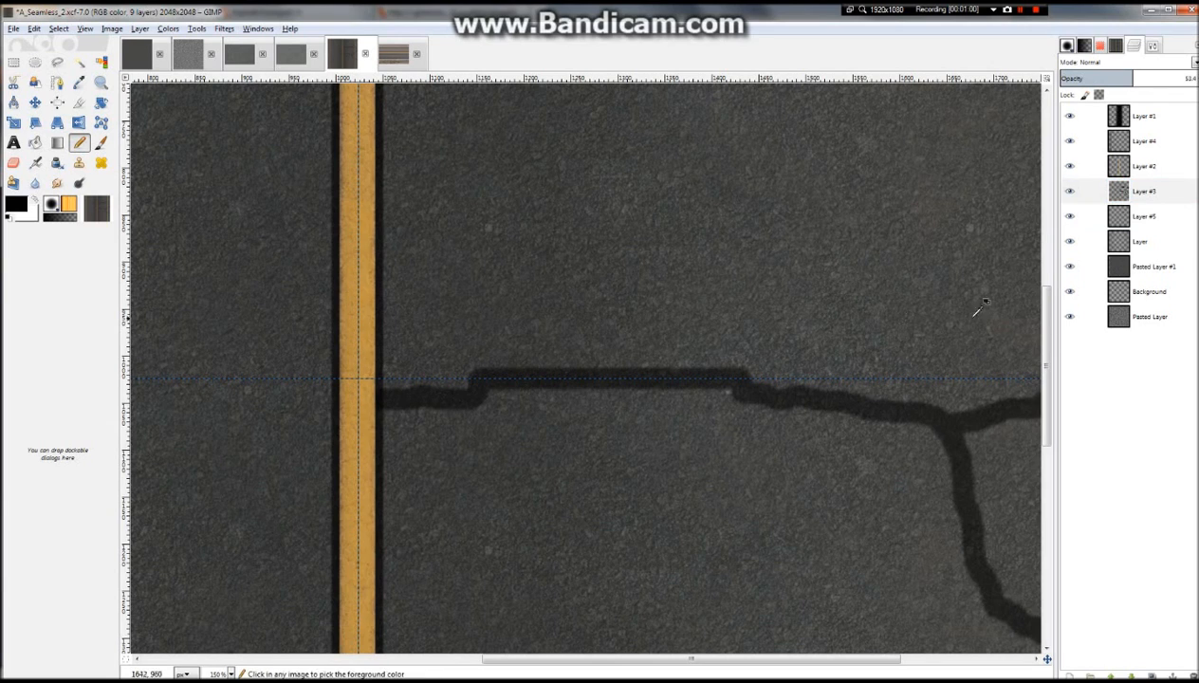
drag(378, 396, 442, 402)
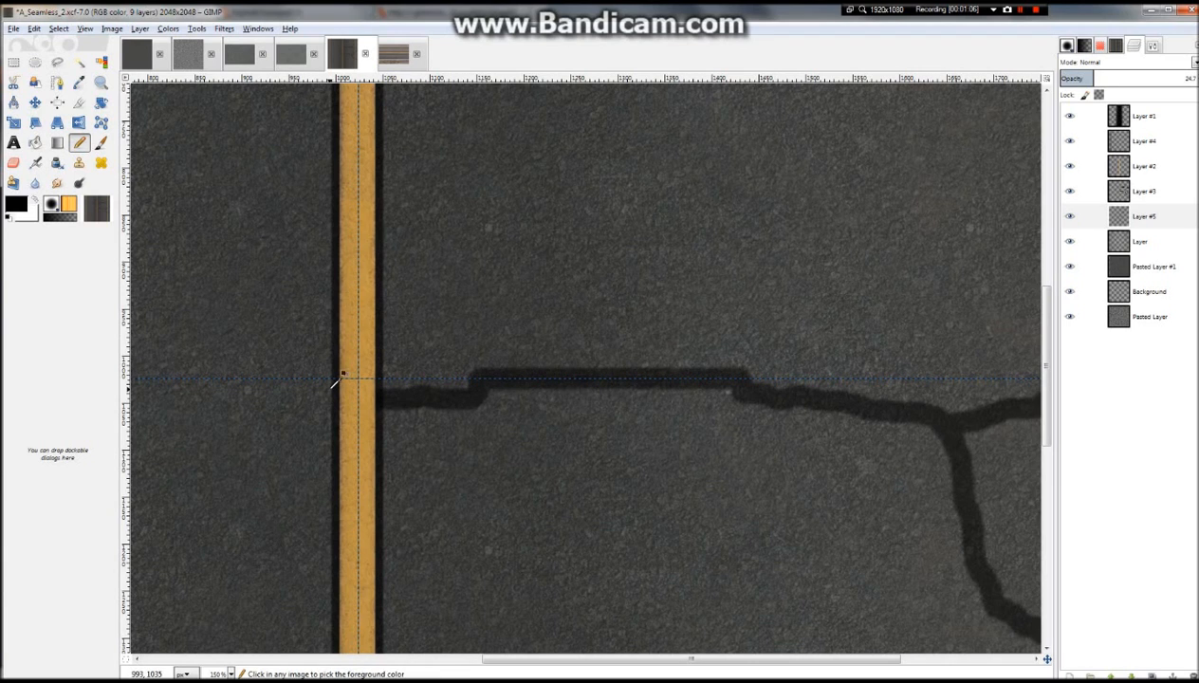
key(ctrl+z)
key(ctrl+z)
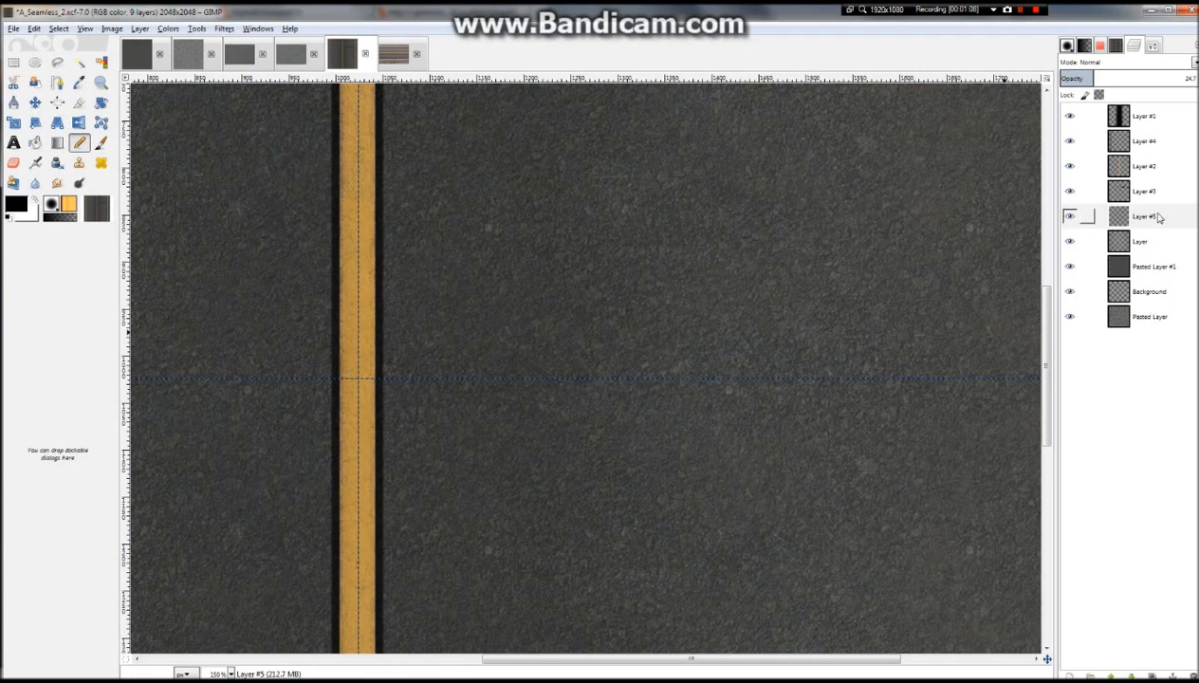
Raise Layer #3's opacity to about 61.6 and set the Paintbrush size to 28.53
click(1075, 191)
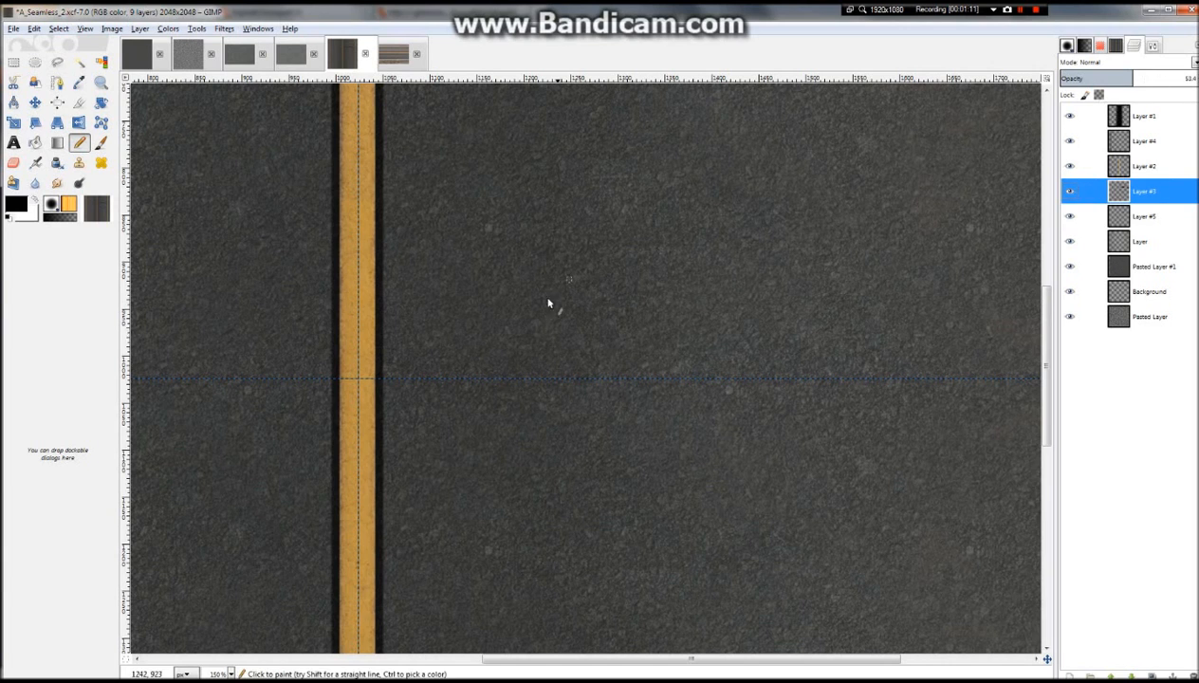
scroll(702, 271, down, 3)
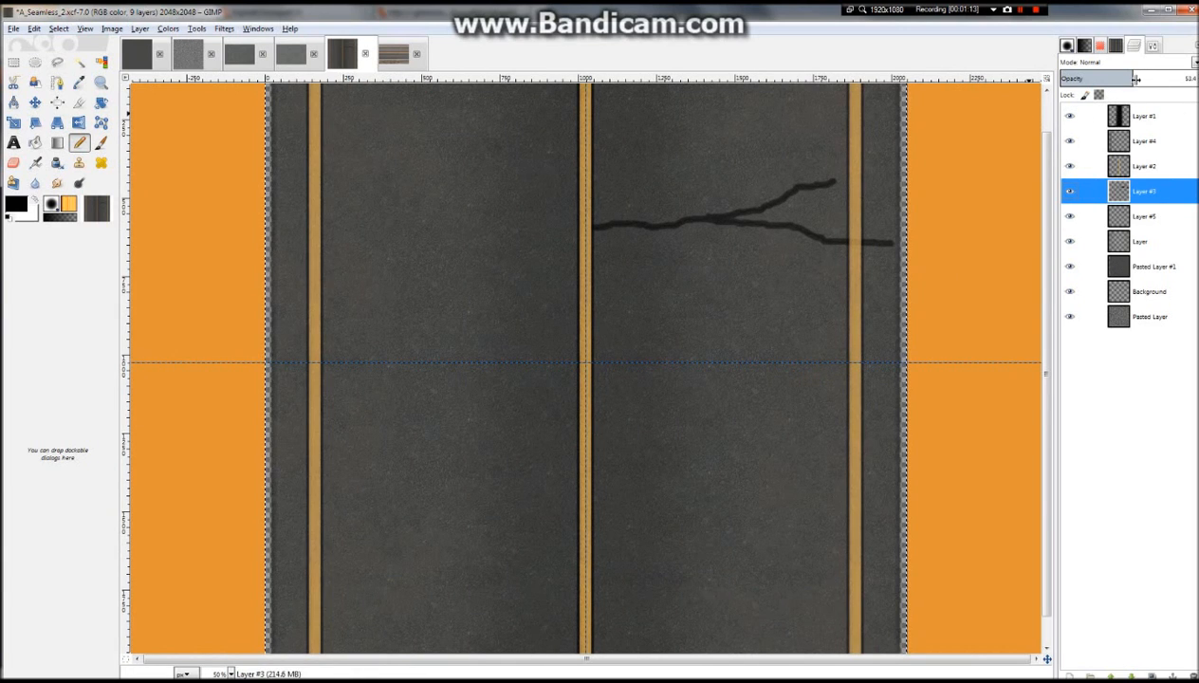
mouse_move(1138, 82)
mouse_down()
mouse_move(1176, 82)
mouse_move(1124, 84)
mouse_move(1147, 84)
mouse_up()
key(p)
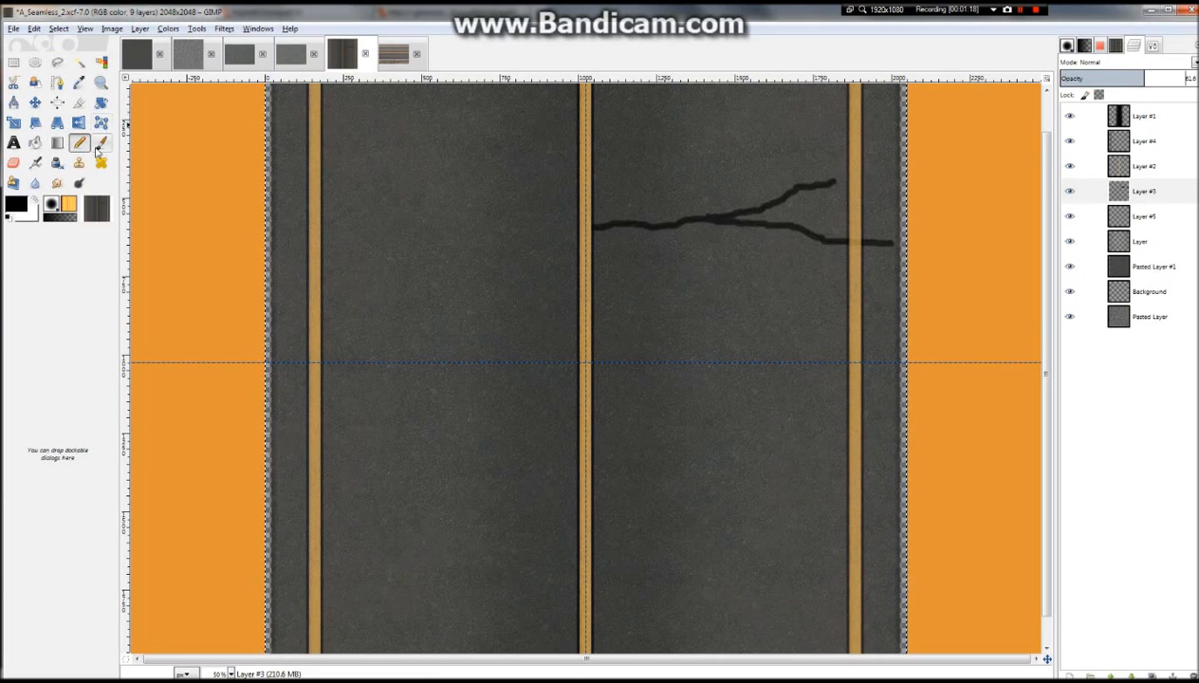
click(1068, 45)
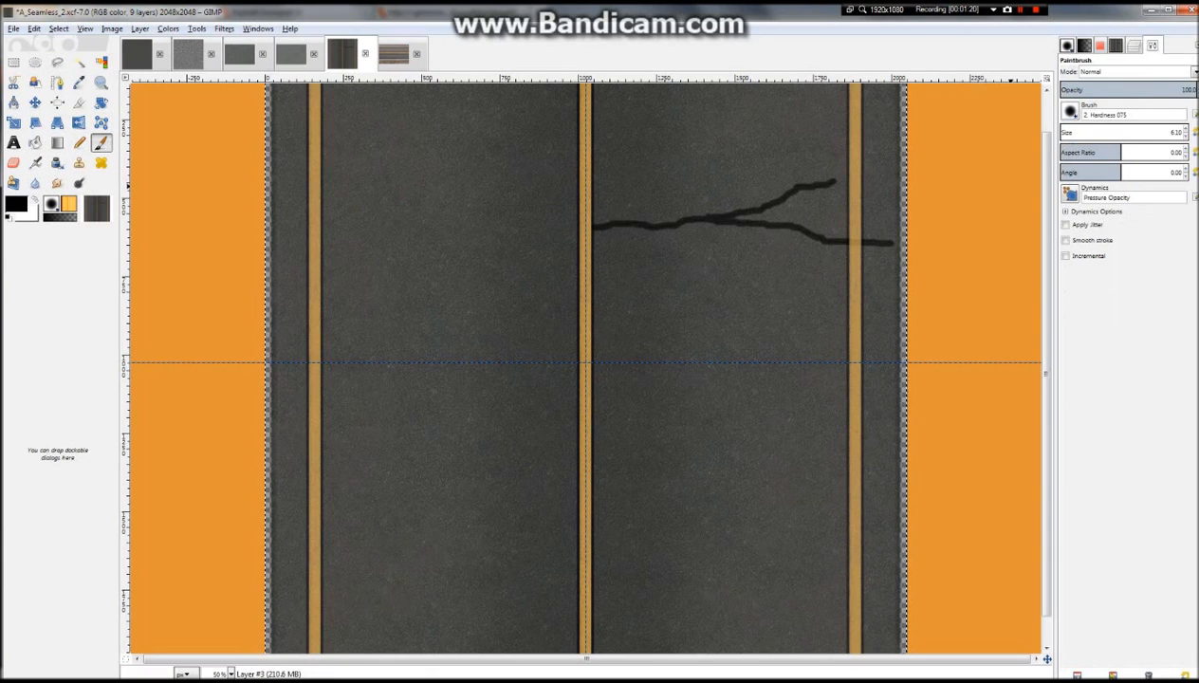
drag(1080, 137, 1094, 137)
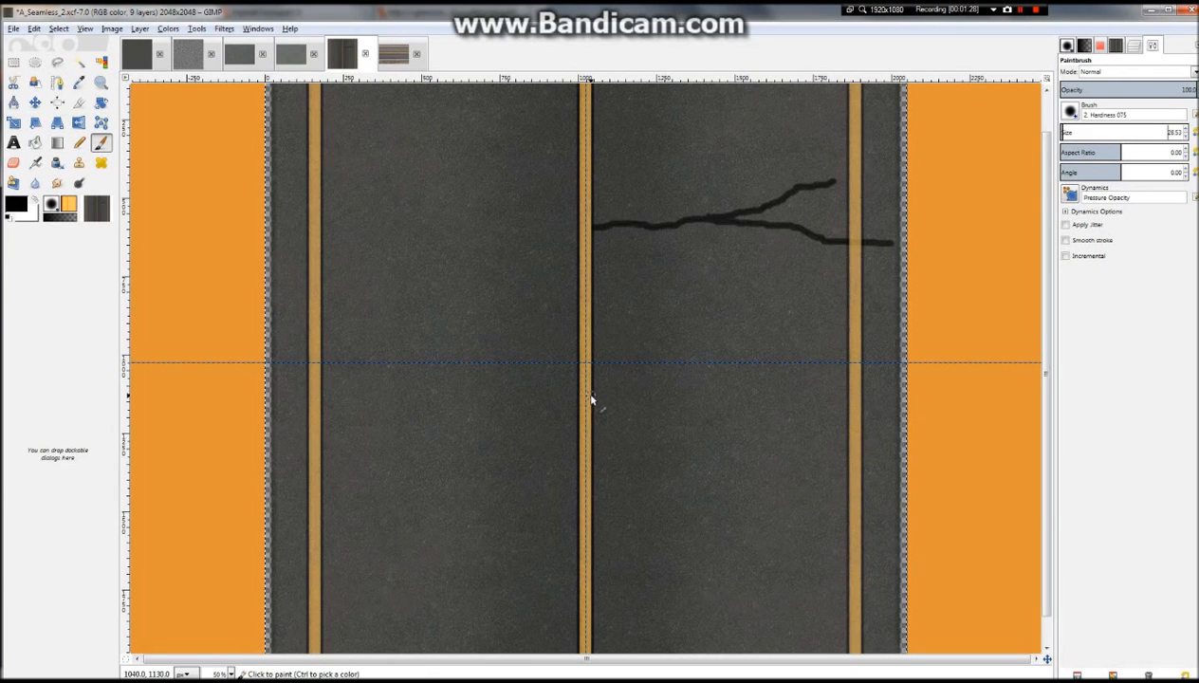
Paint a forked crack on Layer #3 from the centre line to the road's right edge, below the middle guide
mouse_move(637, 409)
mouse_down()
mouse_move(713, 402)
mouse_move(791, 432)
mouse_move(896, 503)
mouse_up()
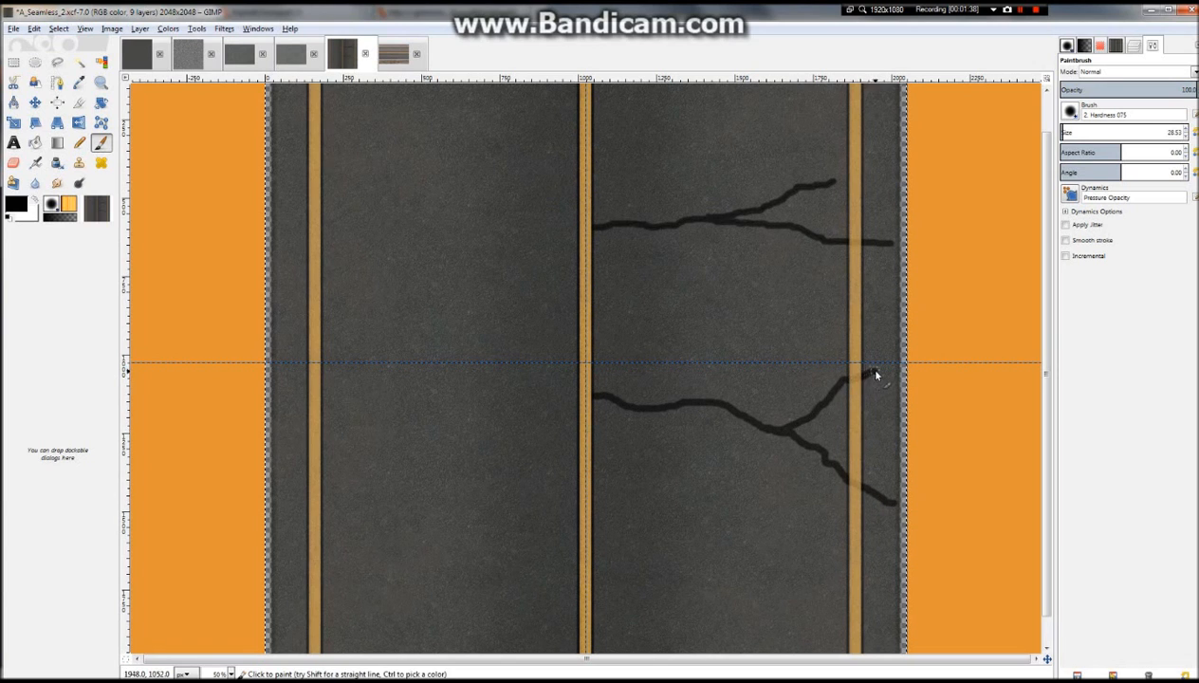
drag(873, 368, 896, 363)
scroll(694, 335, down, 2)
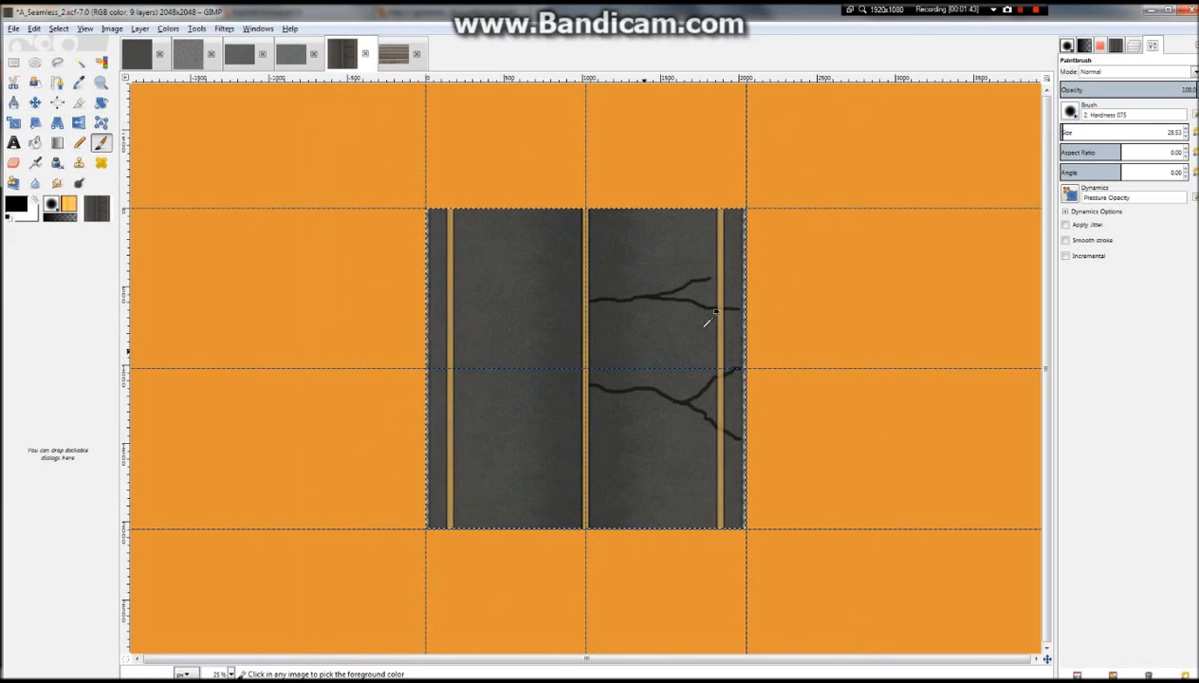
scroll(707, 324, down, 1)
scroll(741, 395, up, 6)
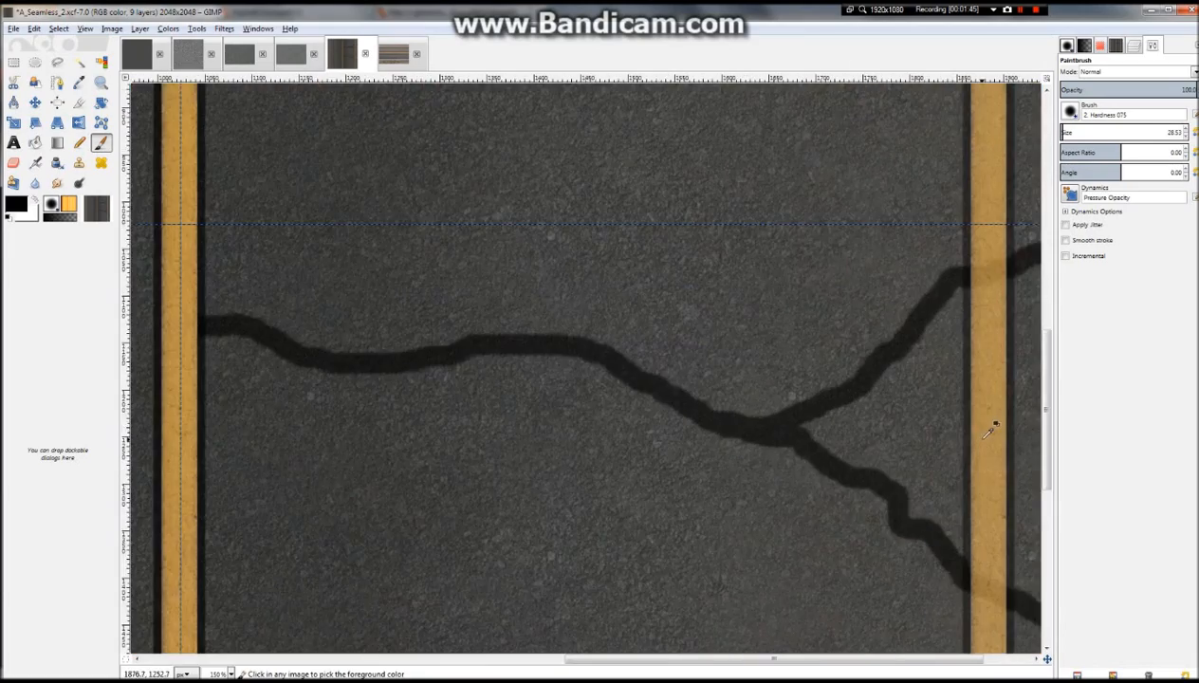
scroll(987, 433, up, 3)
scroll(649, 383, down, 1)
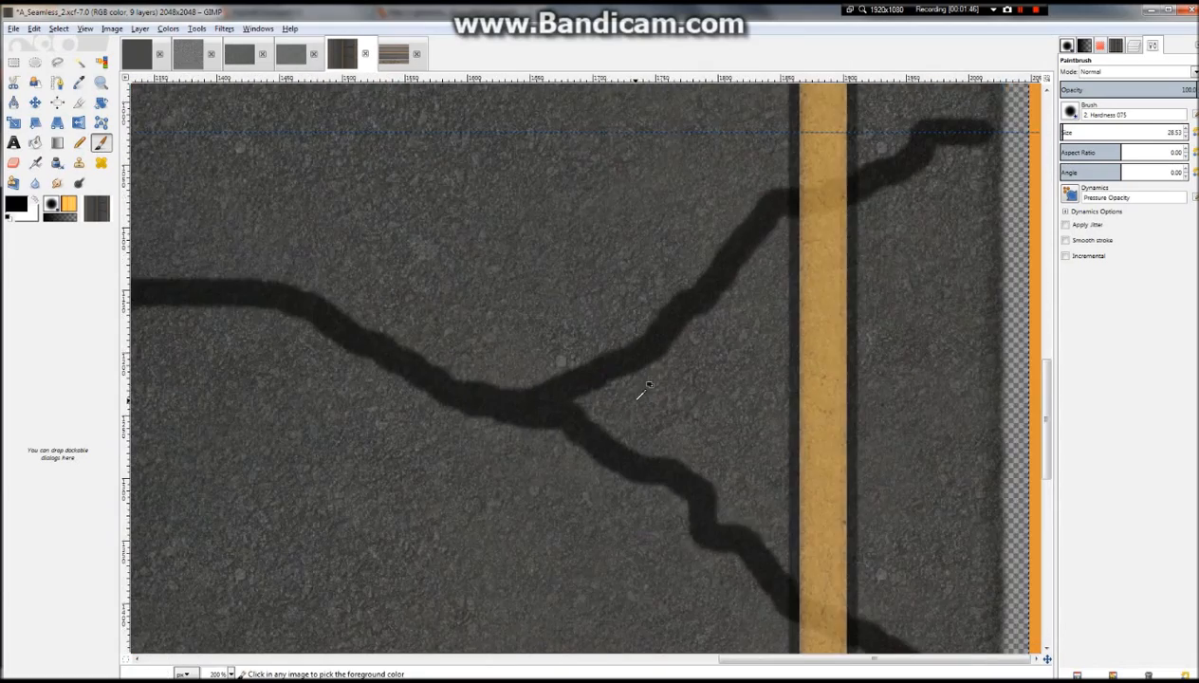
scroll(649, 383, down, 4)
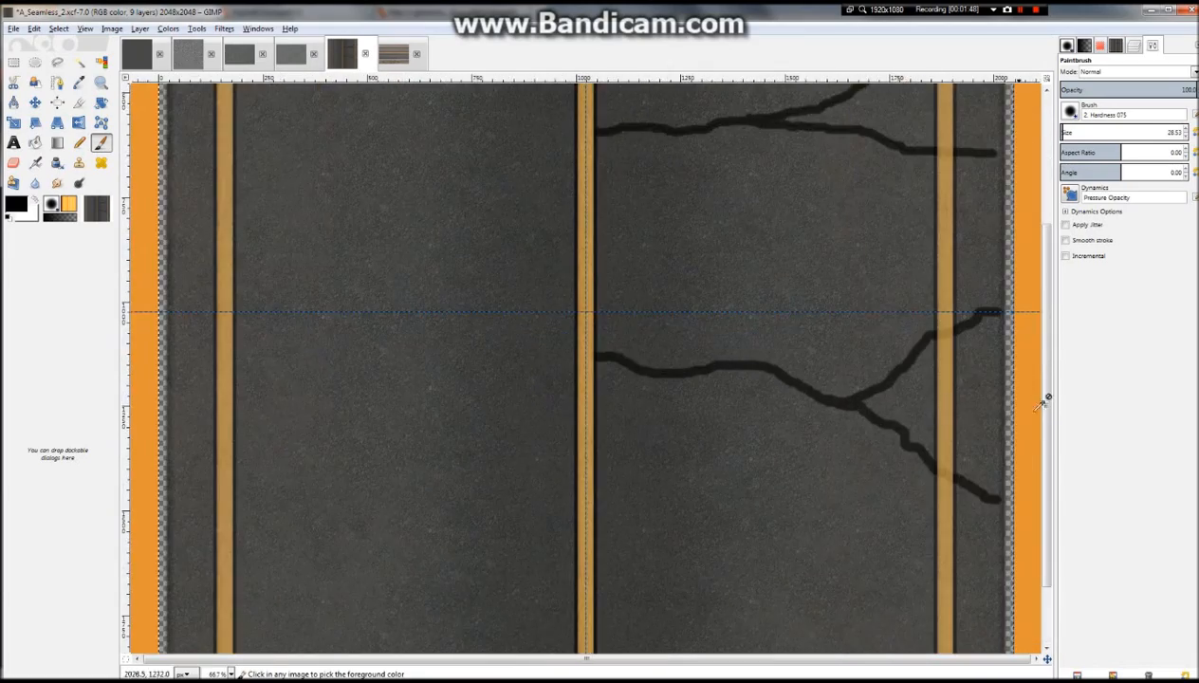
scroll(909, 406, up, 2)
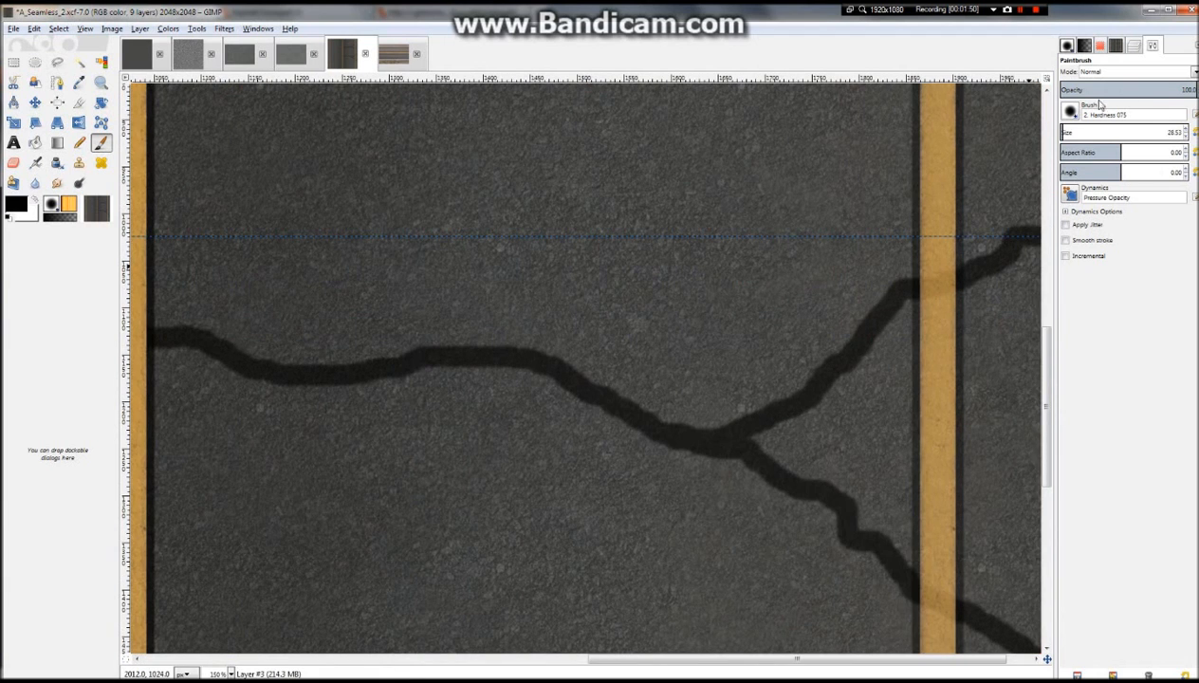
Reduce the Paintbrush size to a thin line width and make Layer #5 the active layer
click(1133, 46)
click(1149, 46)
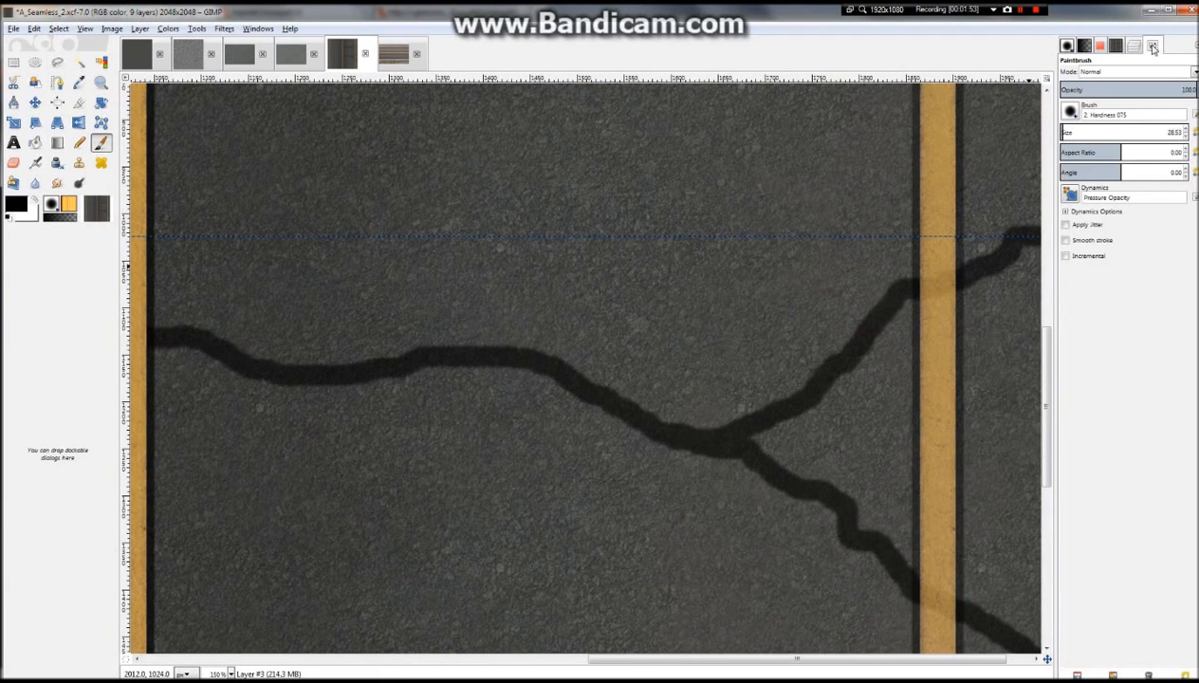
click(1072, 112)
click(1173, 55)
mouse_move(1090, 134)
mouse_down()
mouse_move(1053, 143)
mouse_move(1072, 134)
mouse_up()
click(1080, 134)
drag(1066, 134, 1063, 133)
click(1135, 45)
click(1127, 216)
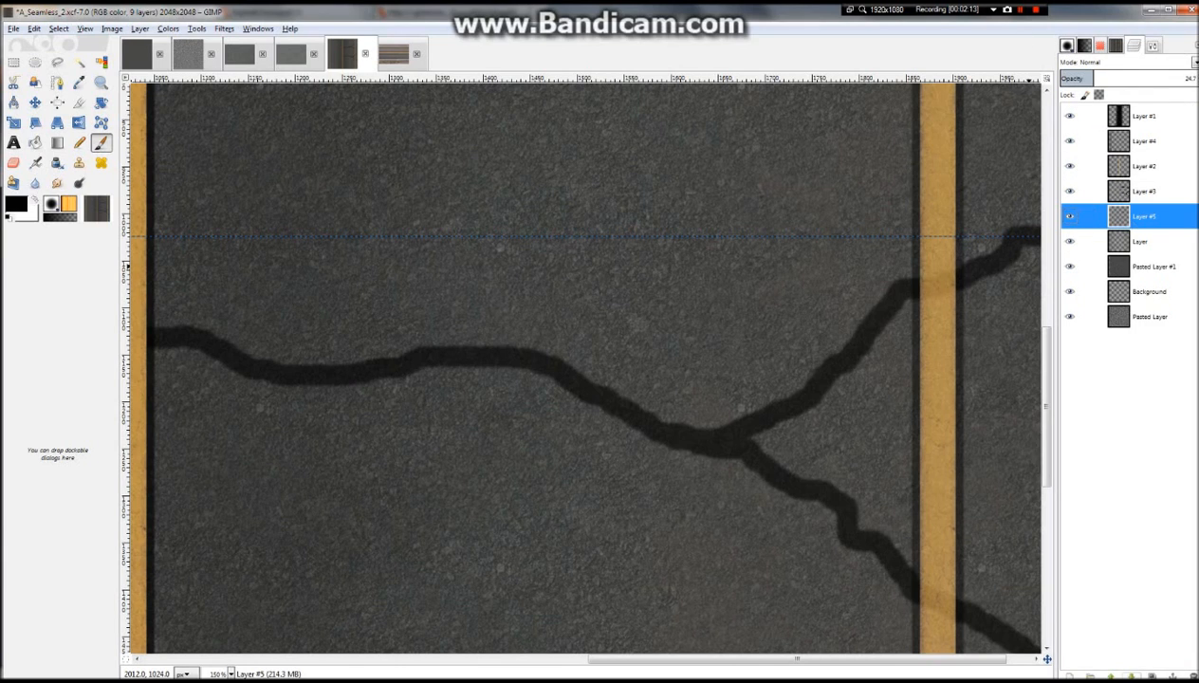
Try a thin Pencil line along the start of the lower crack on Layer #5, and adjust the layer's opacity
scroll(607, 415, down, 2)
scroll(581, 415, up, 4)
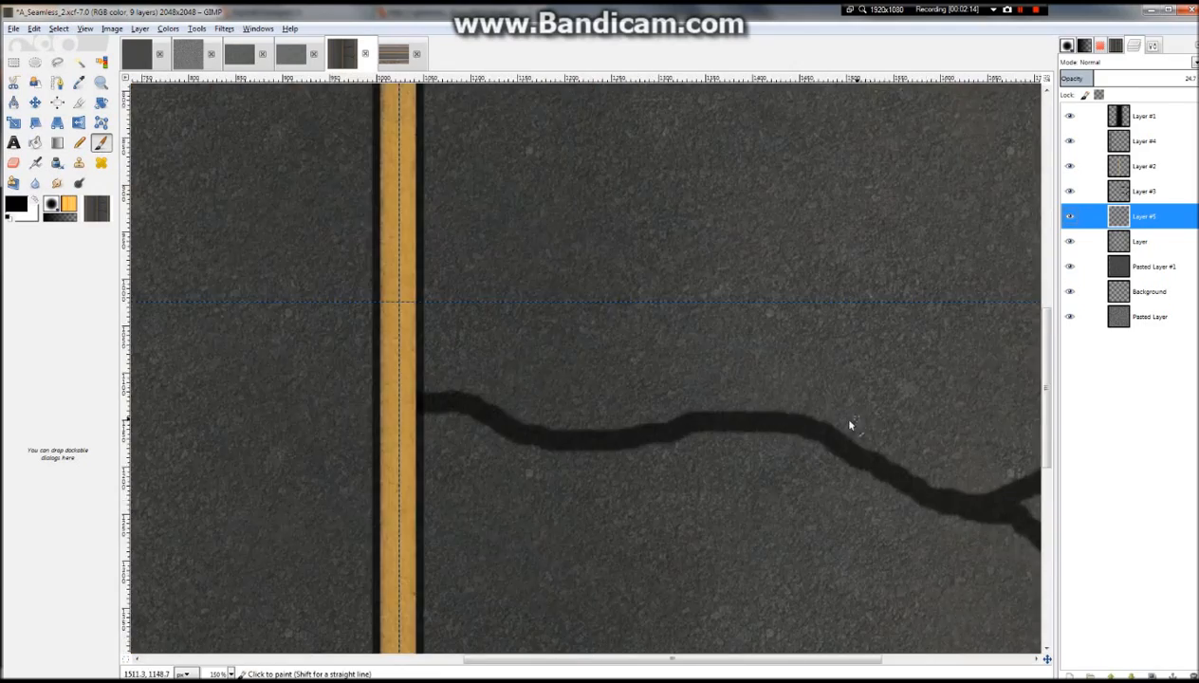
scroll(592, 443, down, 1)
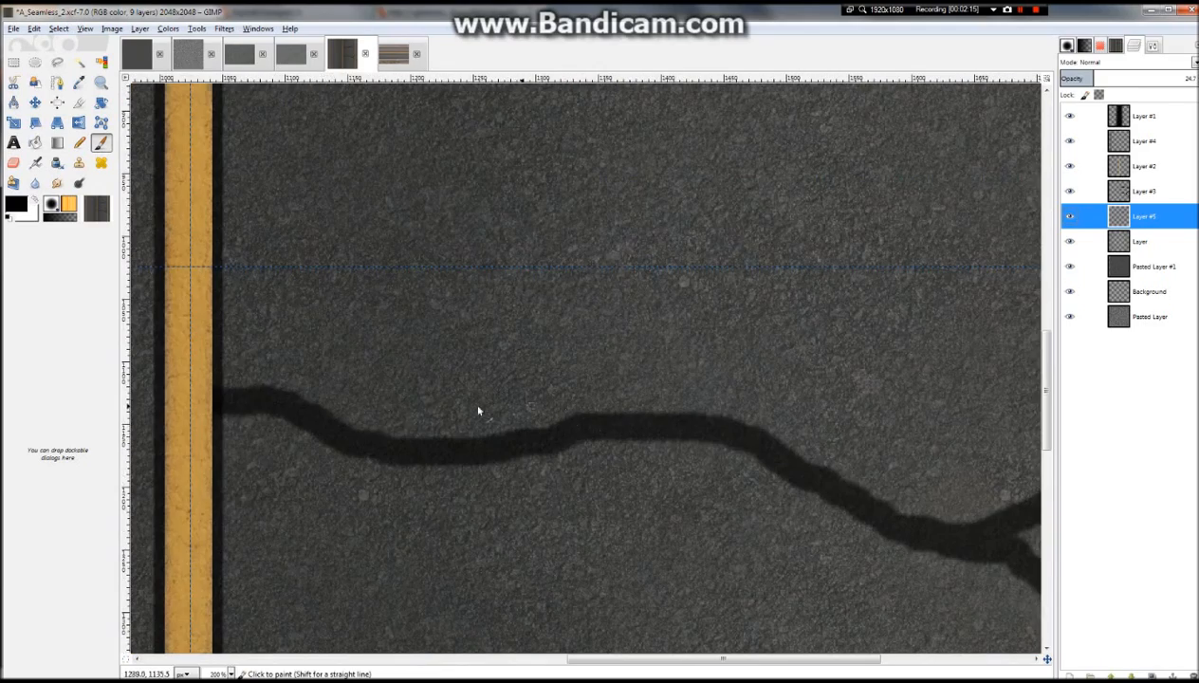
click(225, 407)
key(ctrl+z)
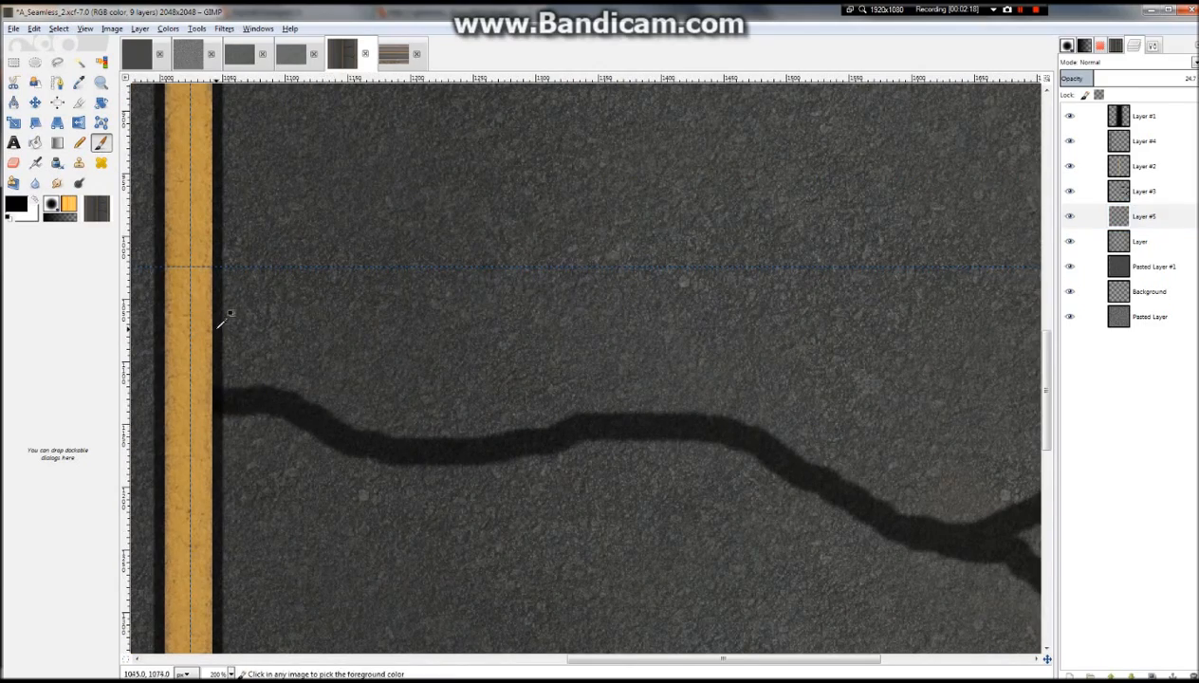
click(78, 142)
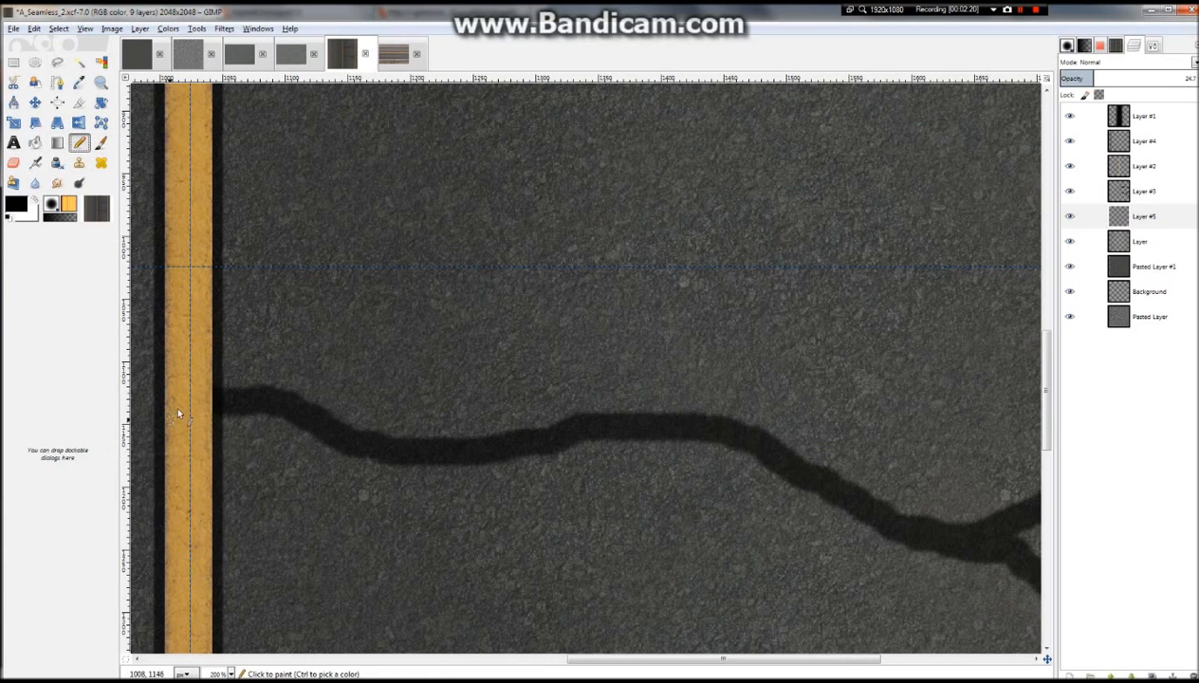
drag(233, 403, 274, 407)
ctrl+scroll(664, 427, down, 3)
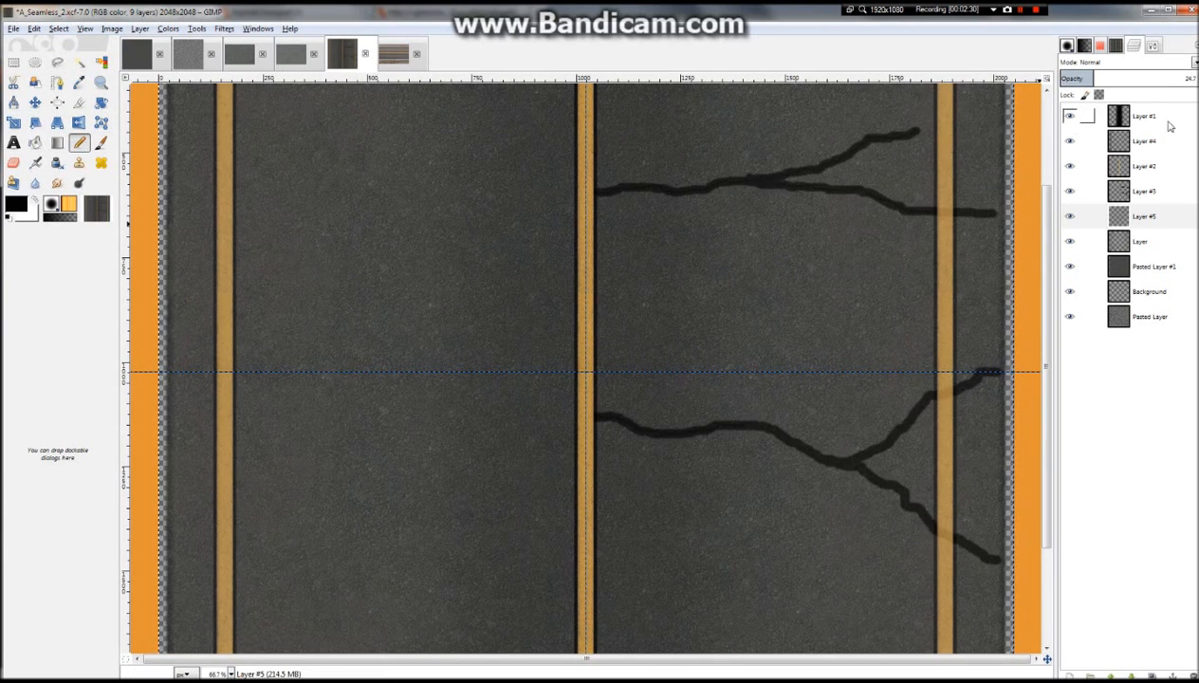
drag(1115, 80, 1103, 80)
drag(1101, 80, 1094, 79)
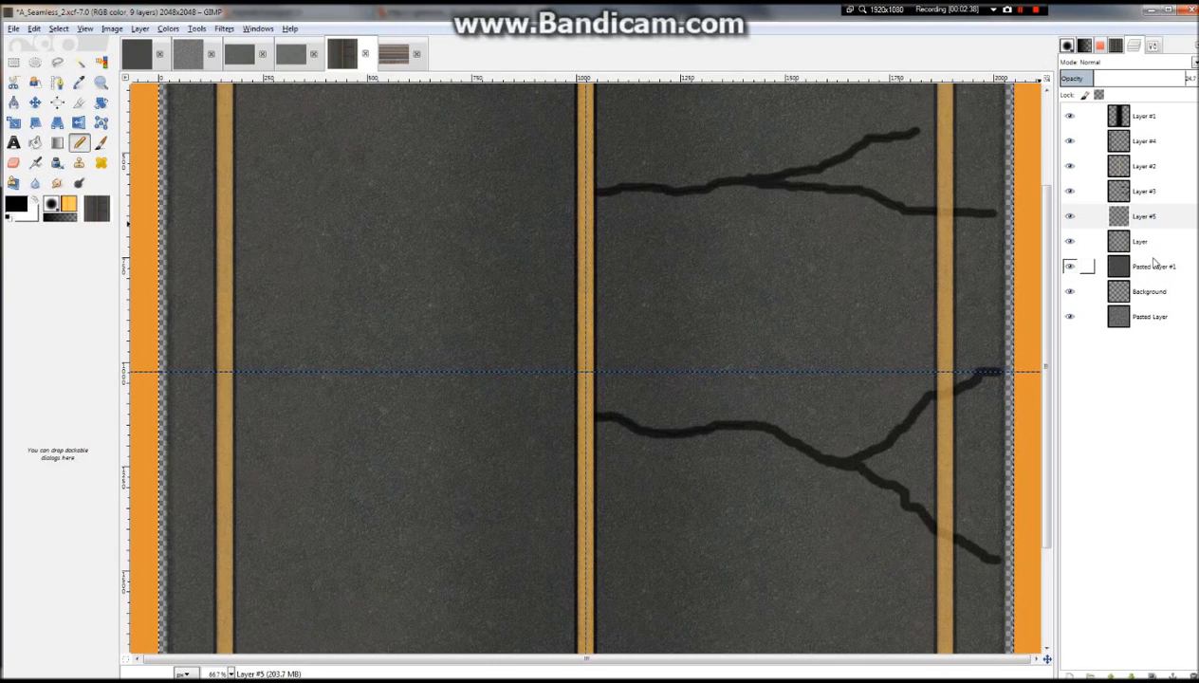
Add a new transparent 2048 × 2048 px layer directly above Layer #5
scroll(717, 421, up, 4)
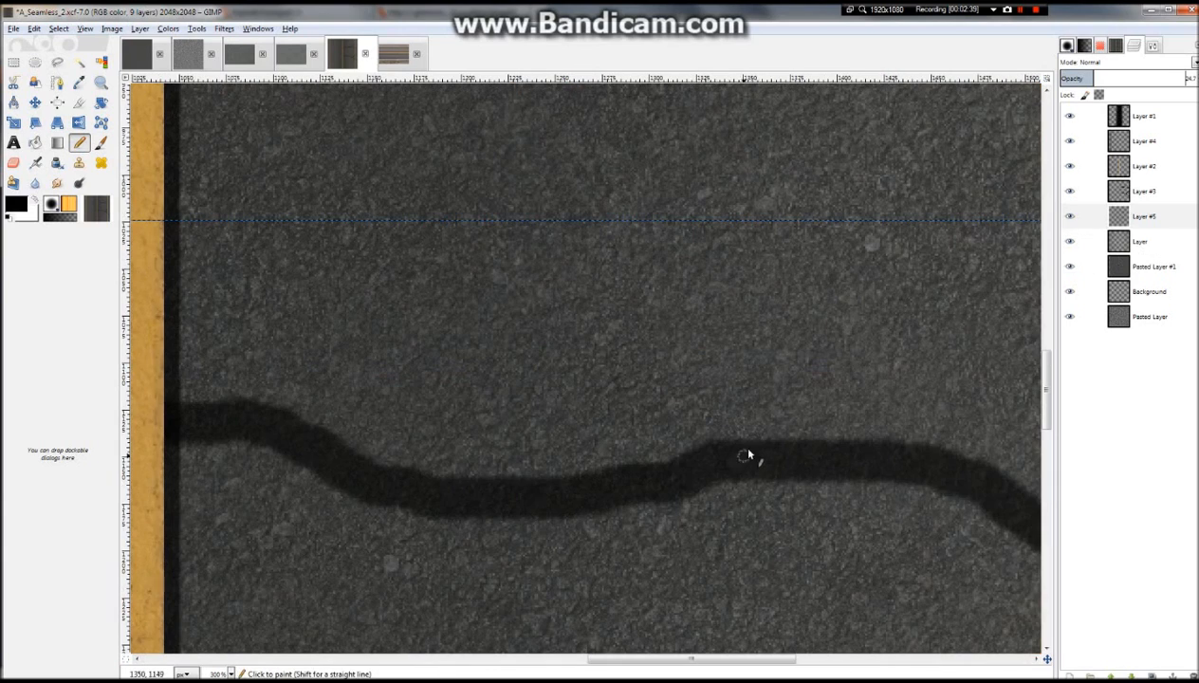
right_click(1136, 233)
click(1055, 248)
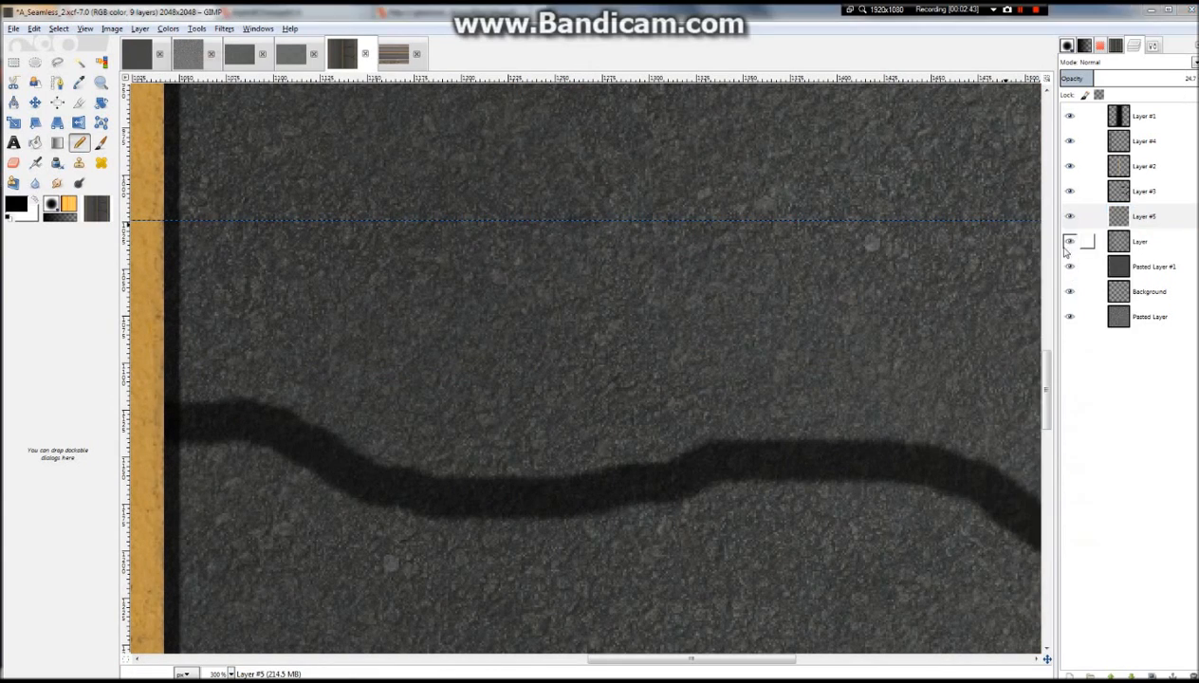
click(133, 250)
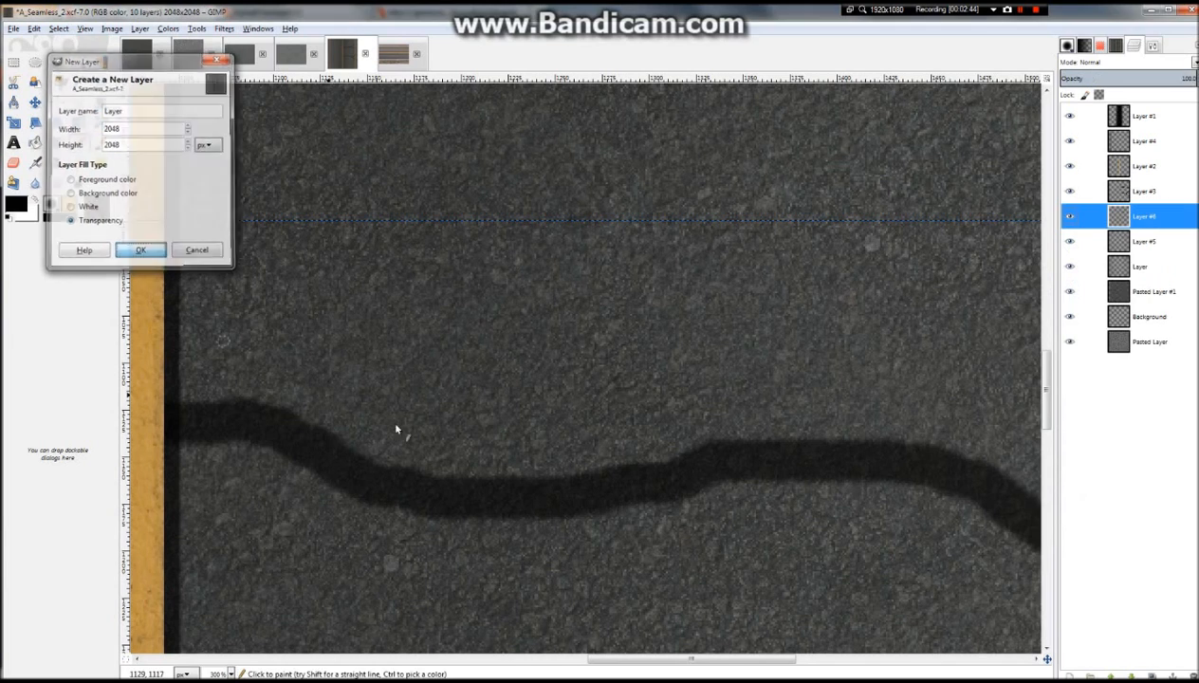
Draw a thin black Pencil line on Layer #6 along the lower crack, from the centre line to the crest before it descends
click(189, 427)
drag(245, 427, 419, 499)
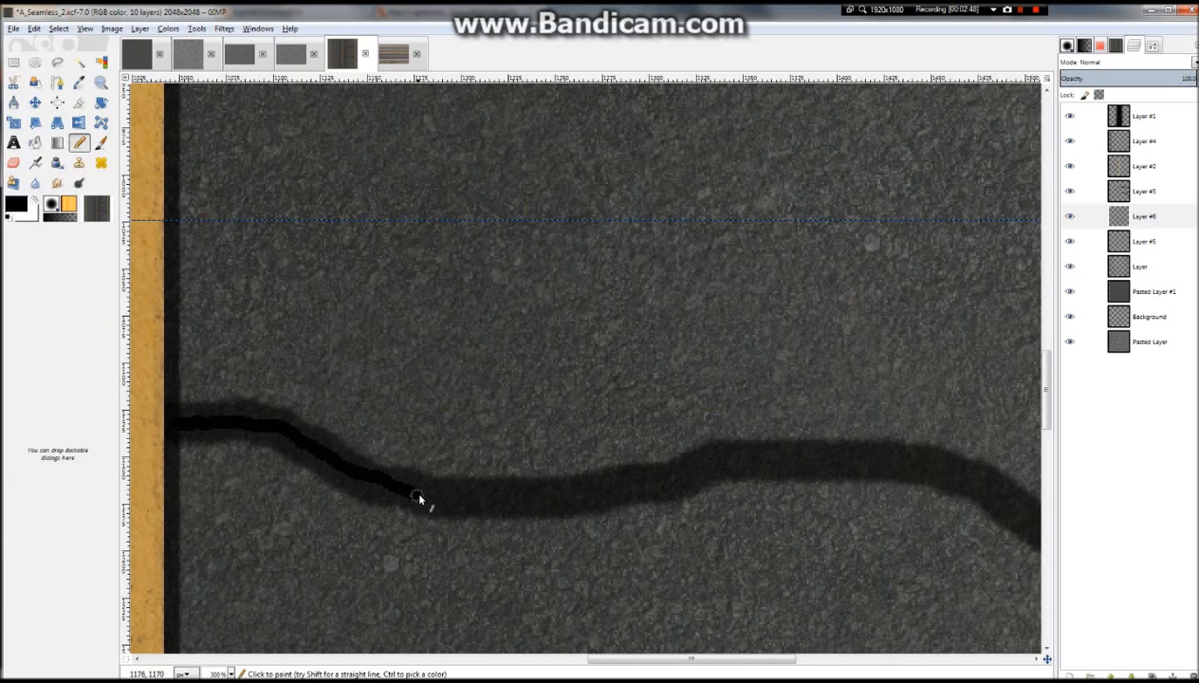
drag(574, 493, 737, 463)
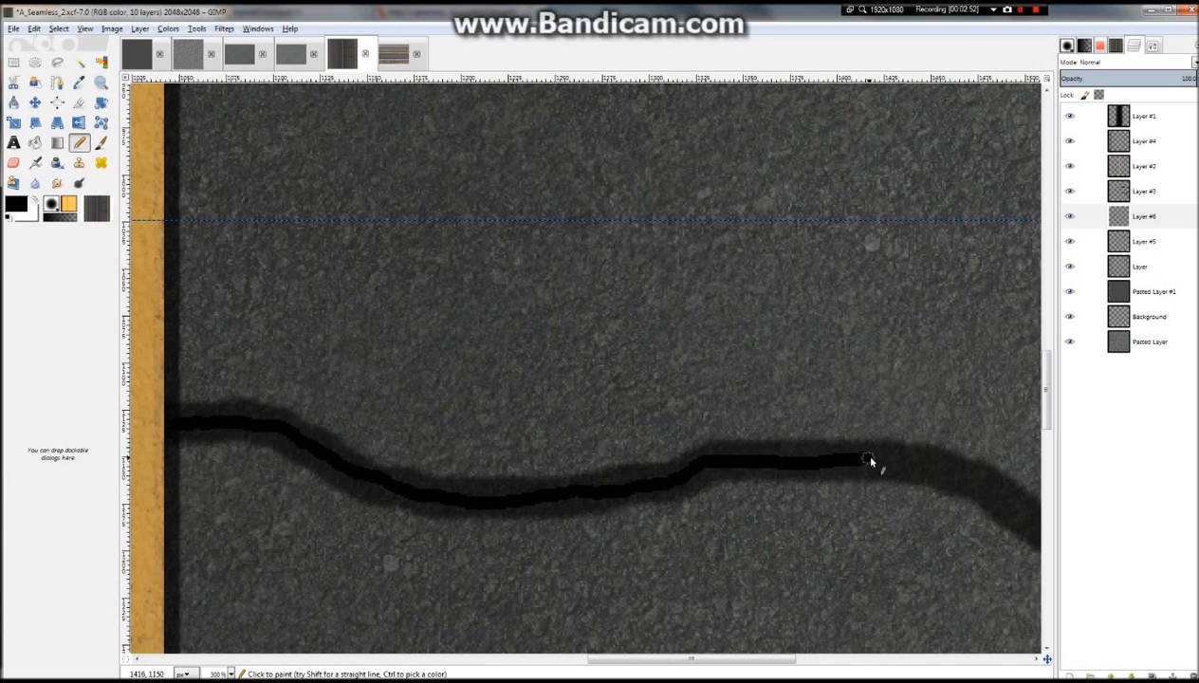
Continue the thin black line on Layer #6 along the crack's lower fork, across the yellow edge line to its end
scroll(925, 468, down, 5)
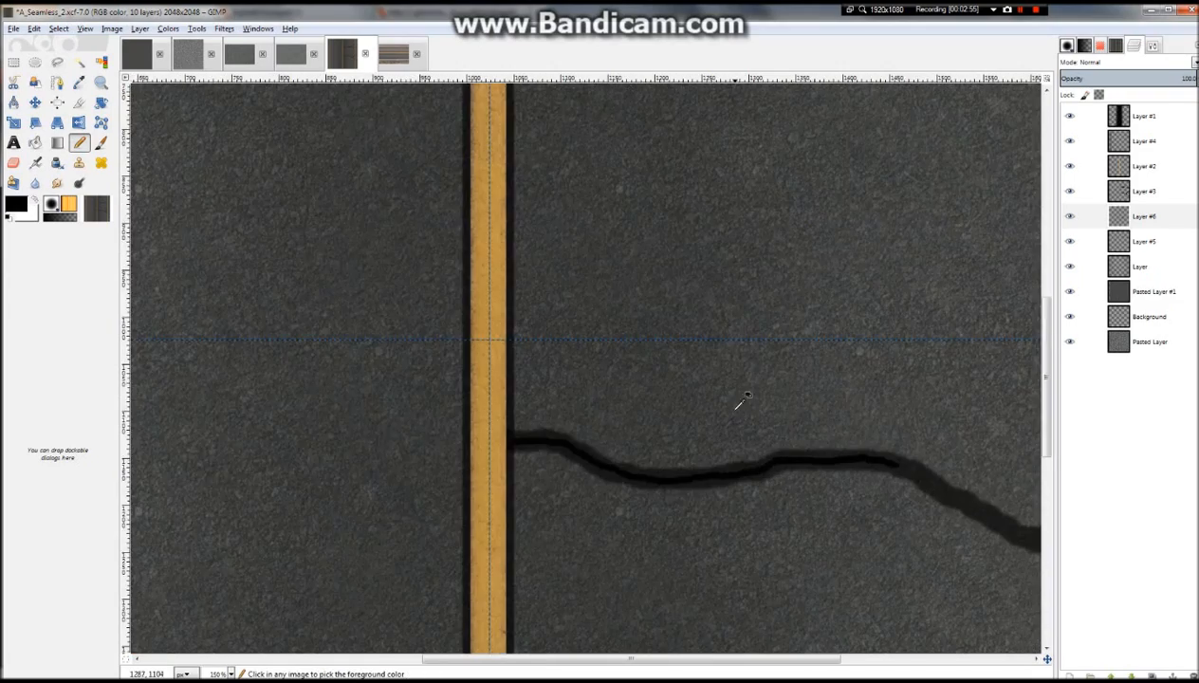
scroll(977, 513, up, 2)
scroll(977, 512, up, 1)
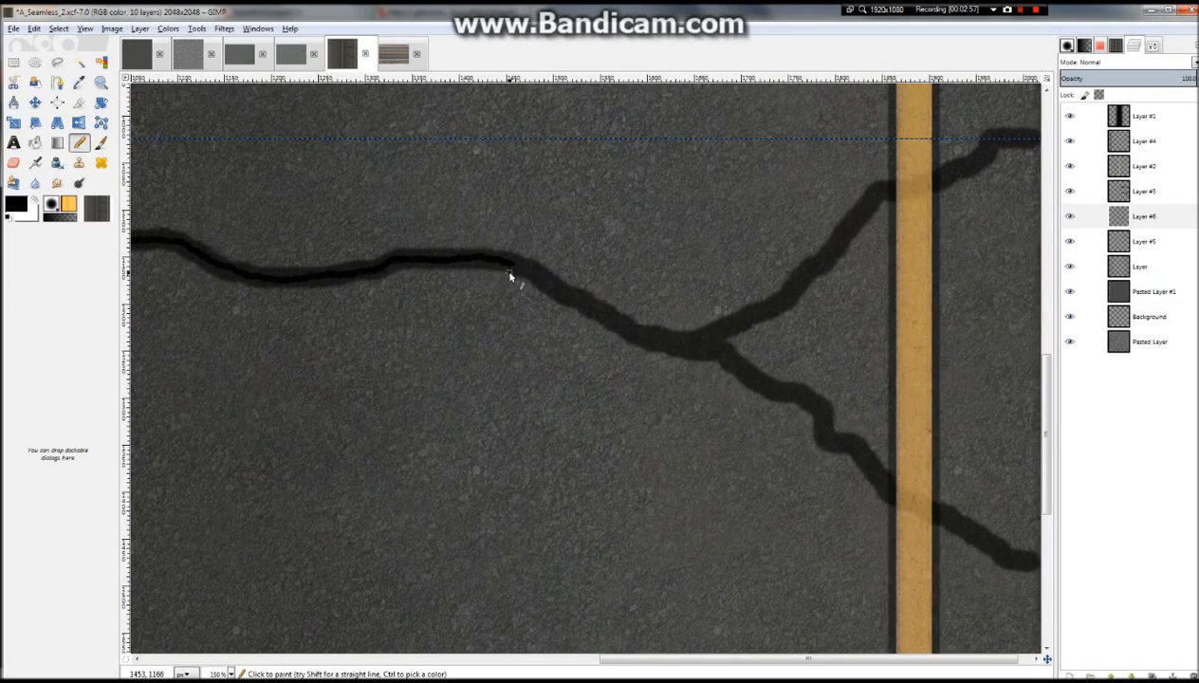
mouse_move(514, 269)
mouse_down()
mouse_move(641, 335)
mouse_move(726, 359)
mouse_up()
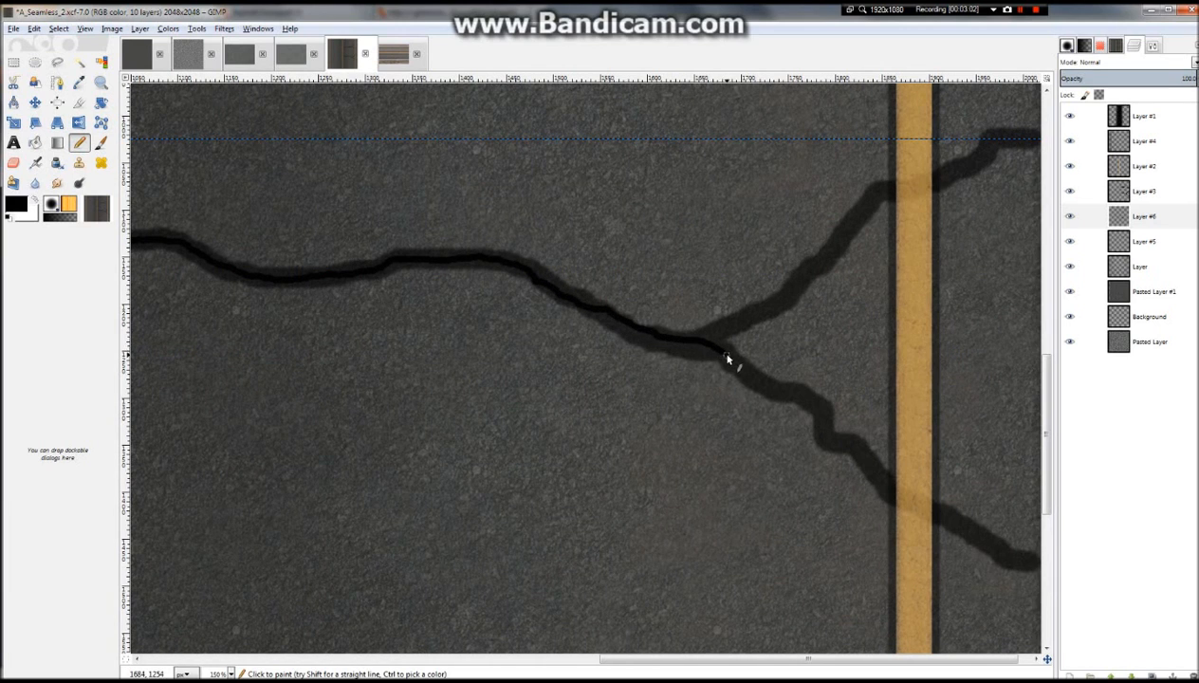
drag(771, 389, 812, 404)
drag(831, 444, 840, 450)
scroll(826, 421, down, 3)
scroll(749, 404, up, 4)
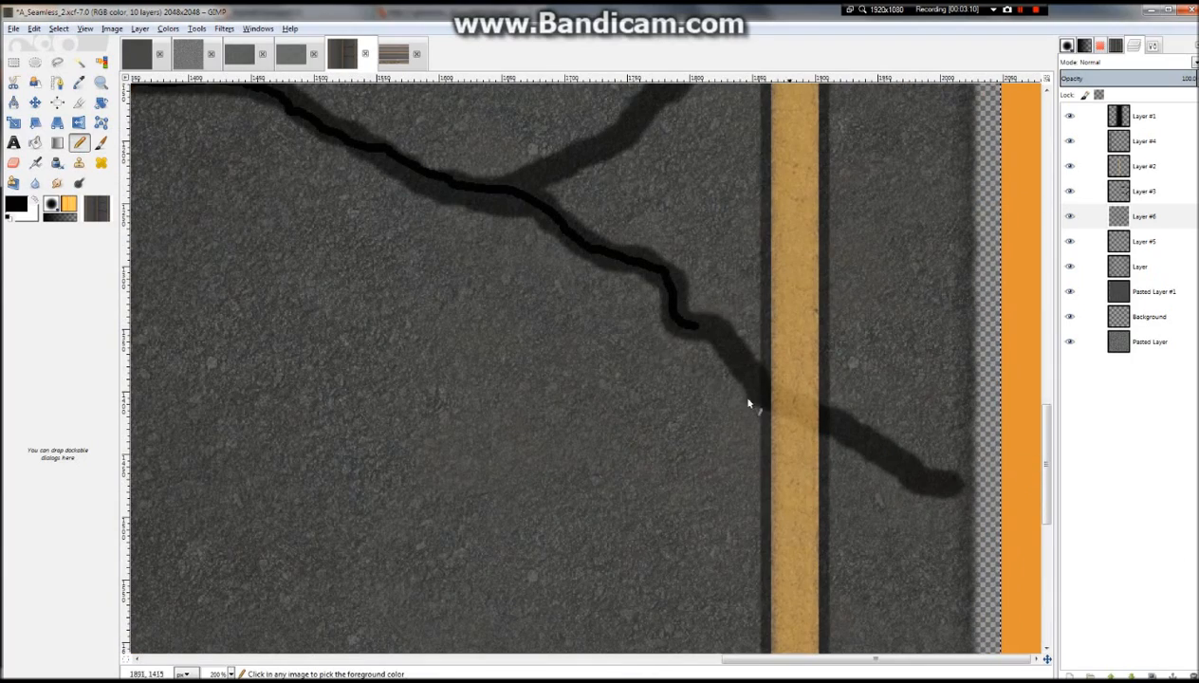
drag(718, 333, 771, 399)
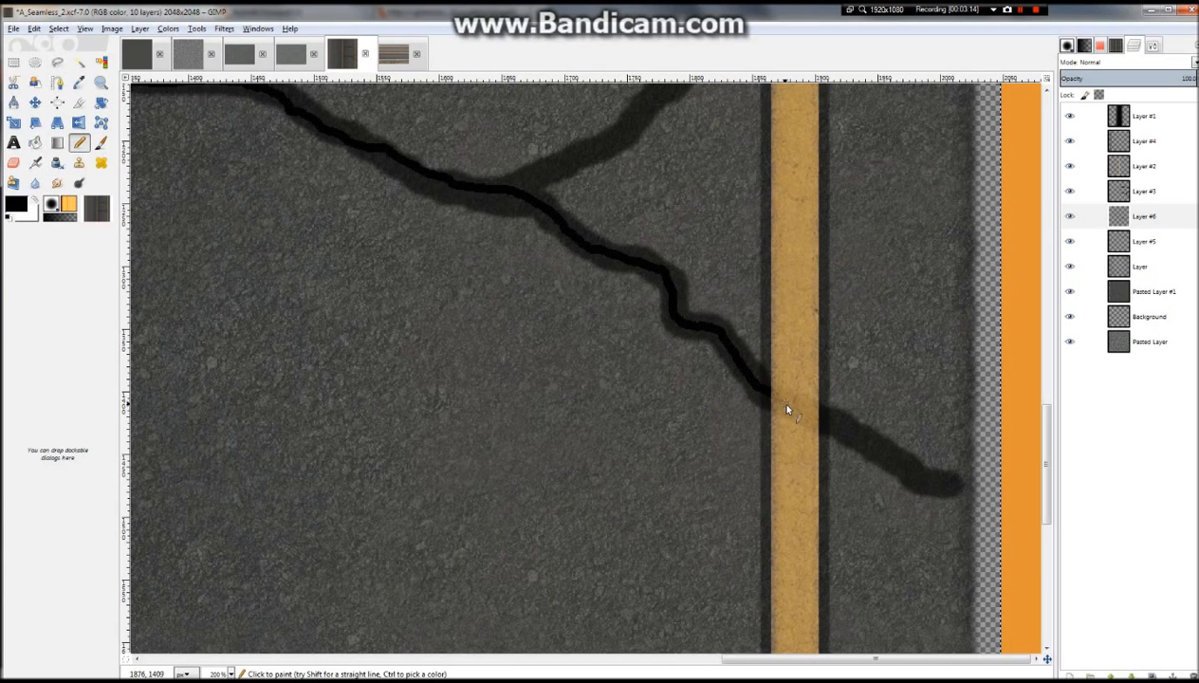
drag(846, 431, 879, 447)
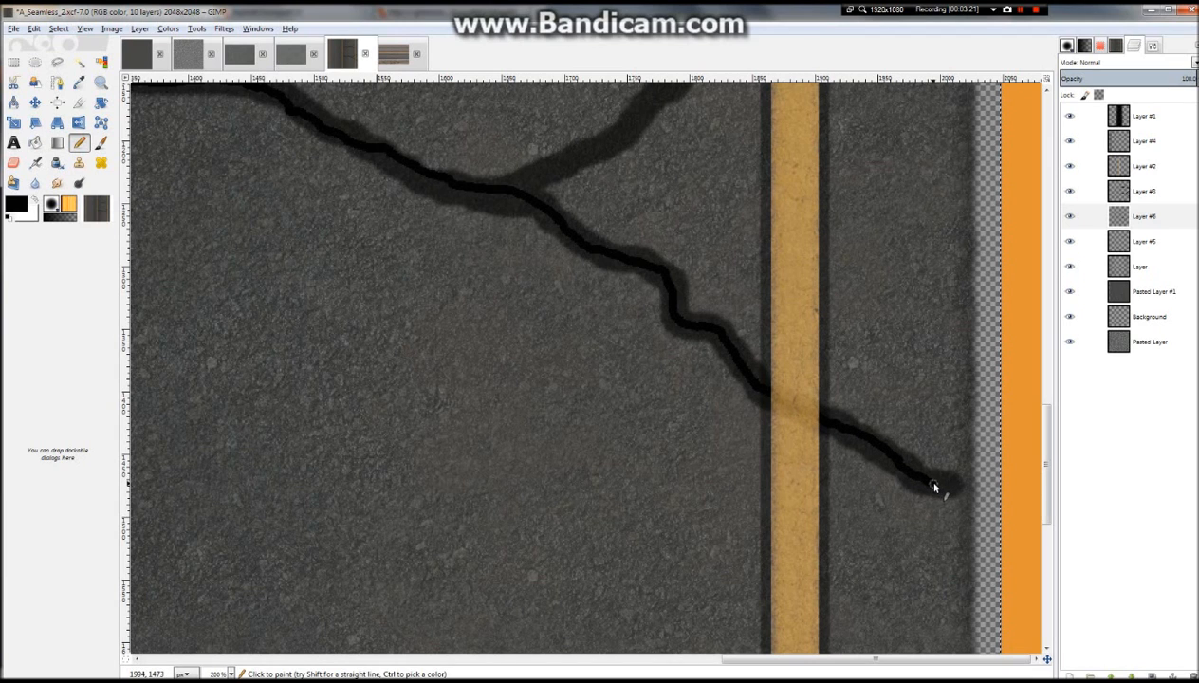
Draw the thin black line along the lower crack's upper fork, from the junction across the yellow edge line to its end
scroll(950, 489, down, 2)
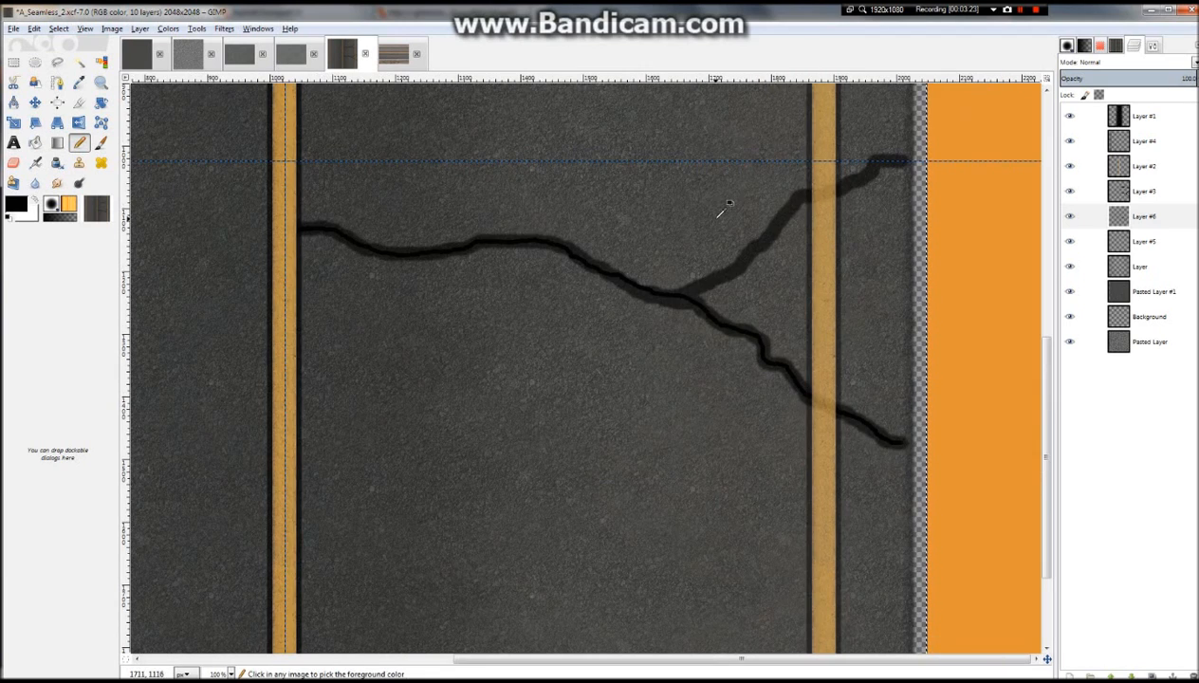
scroll(927, 160, up, 3)
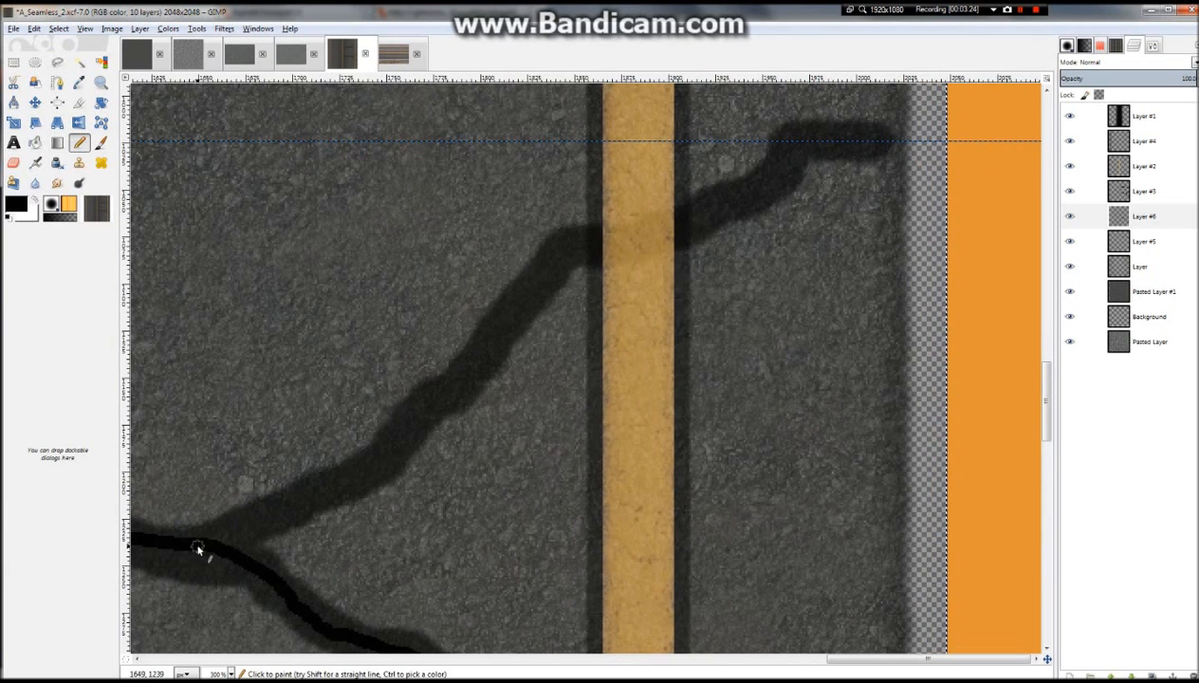
drag(278, 518, 363, 474)
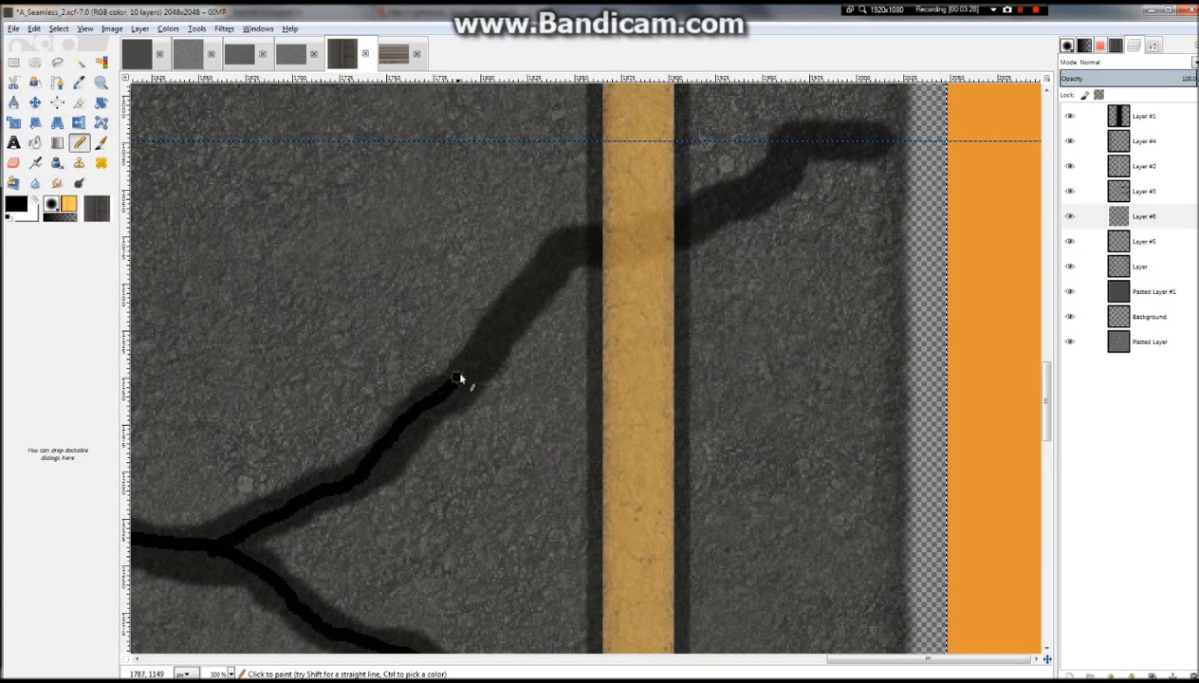
mouse_move(503, 324)
mouse_down()
mouse_move(528, 278)
mouse_move(566, 245)
mouse_up()
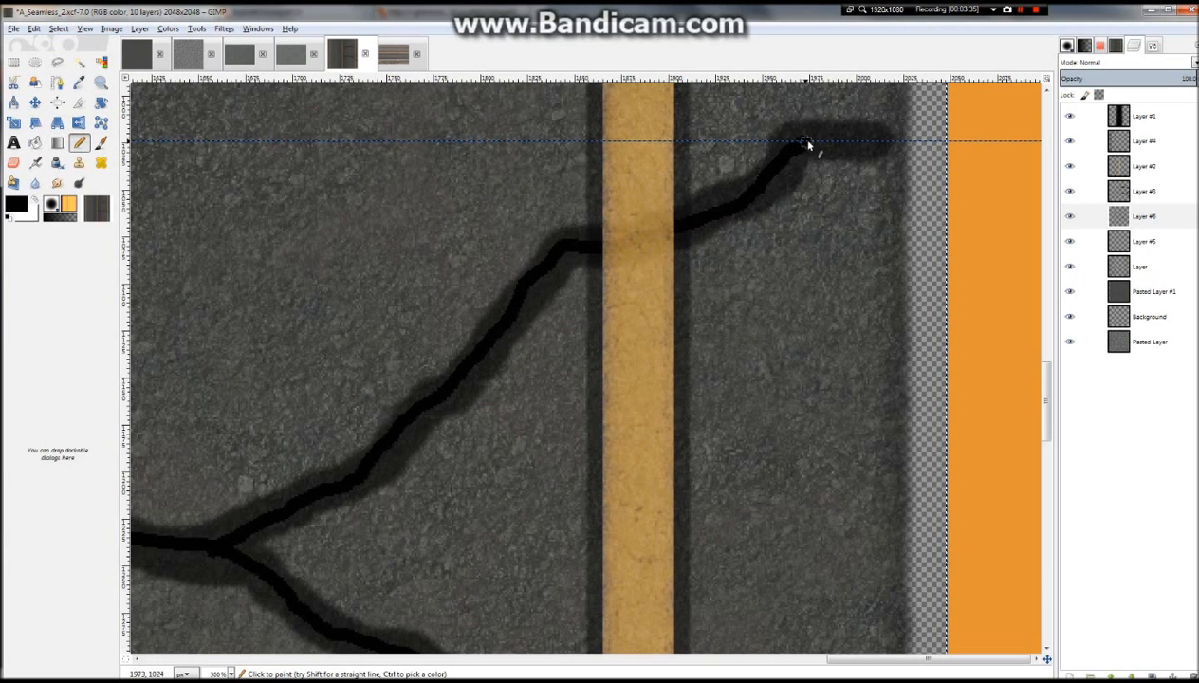
drag(835, 132, 869, 136)
Lower Layer #6's opacity to about 22 so the thin lines blend into the crack
scroll(619, 261, down, 5)
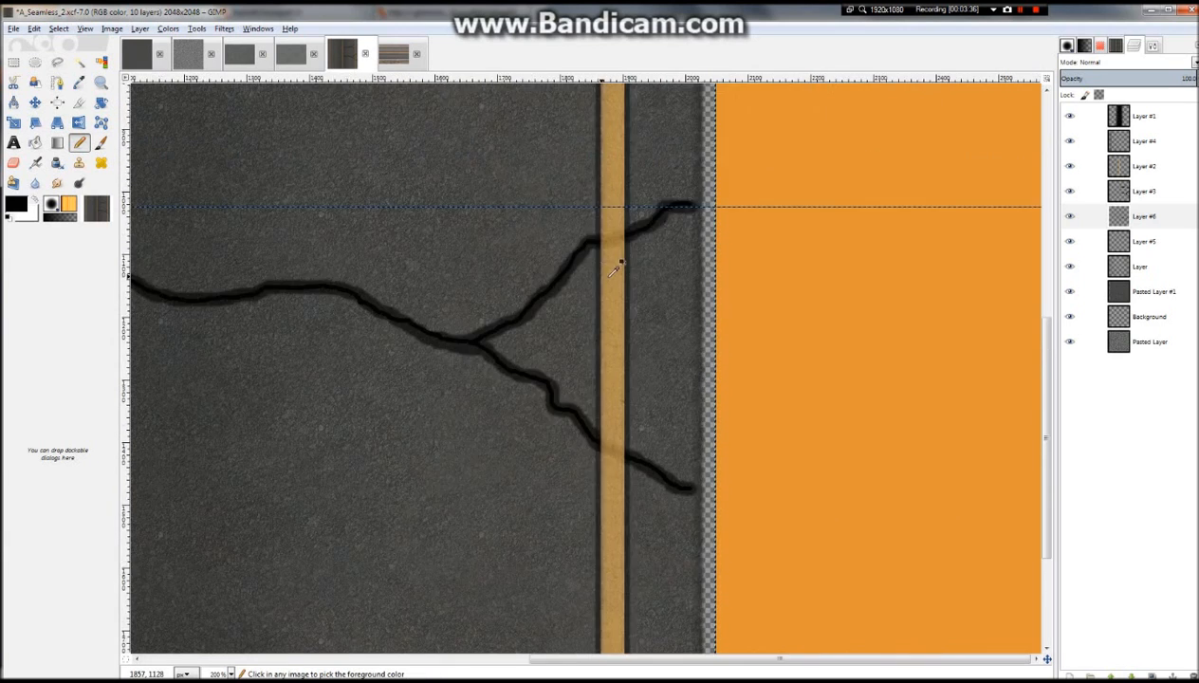
scroll(811, 205, down, 1)
scroll(807, 399, up, 3)
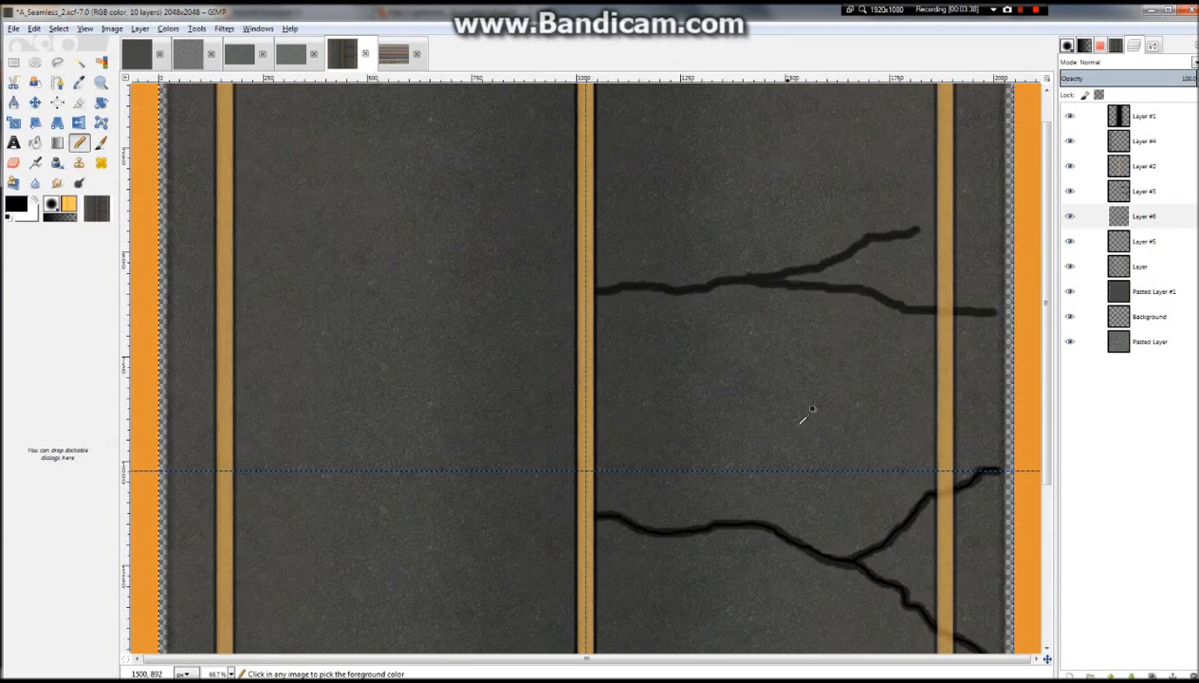
click(1169, 79)
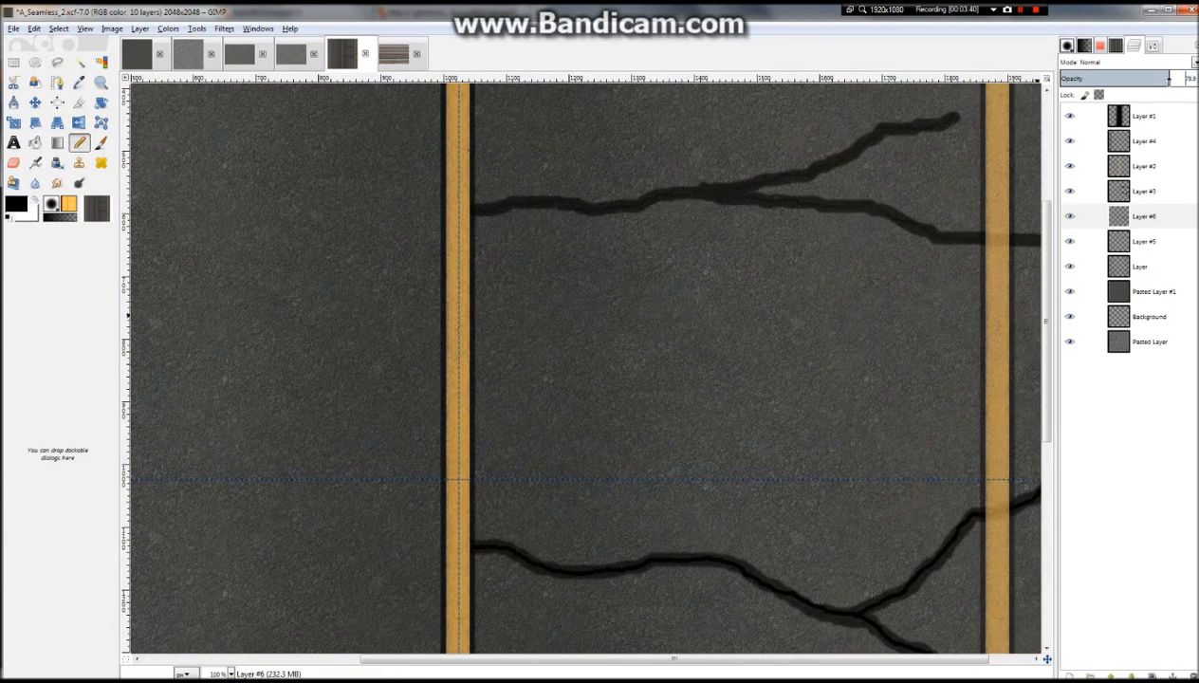
drag(1154, 81, 1090, 79)
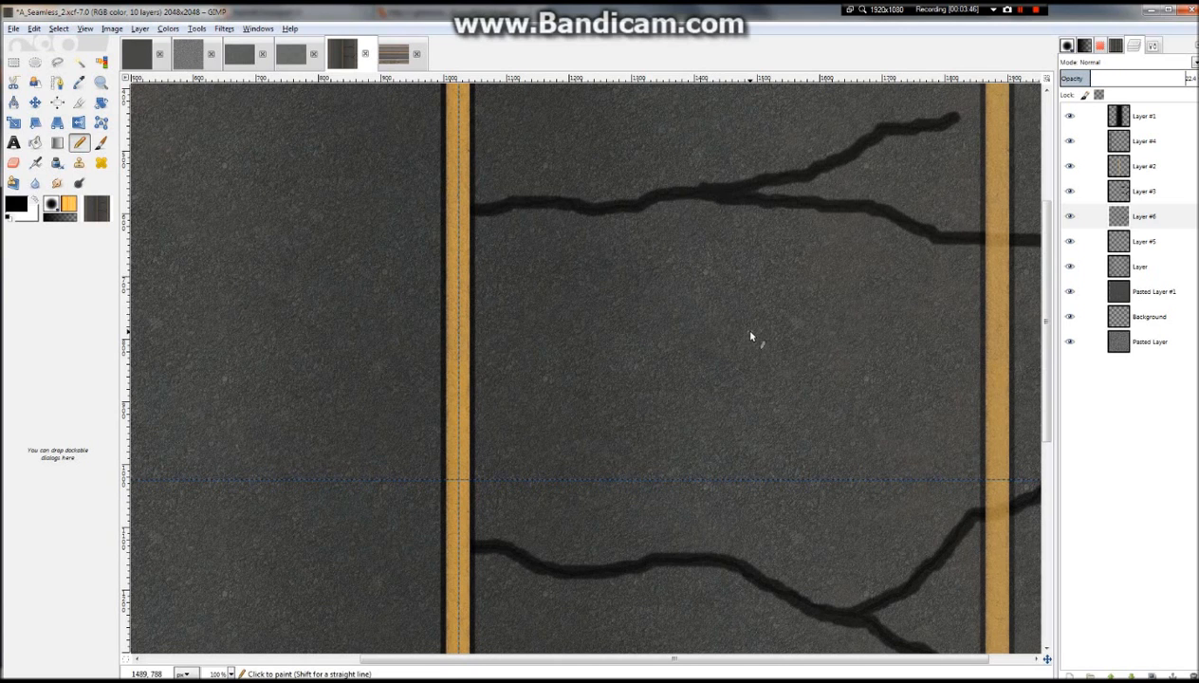
Merge Layer #6 down into Layer #5
scroll(752, 332, down, 2)
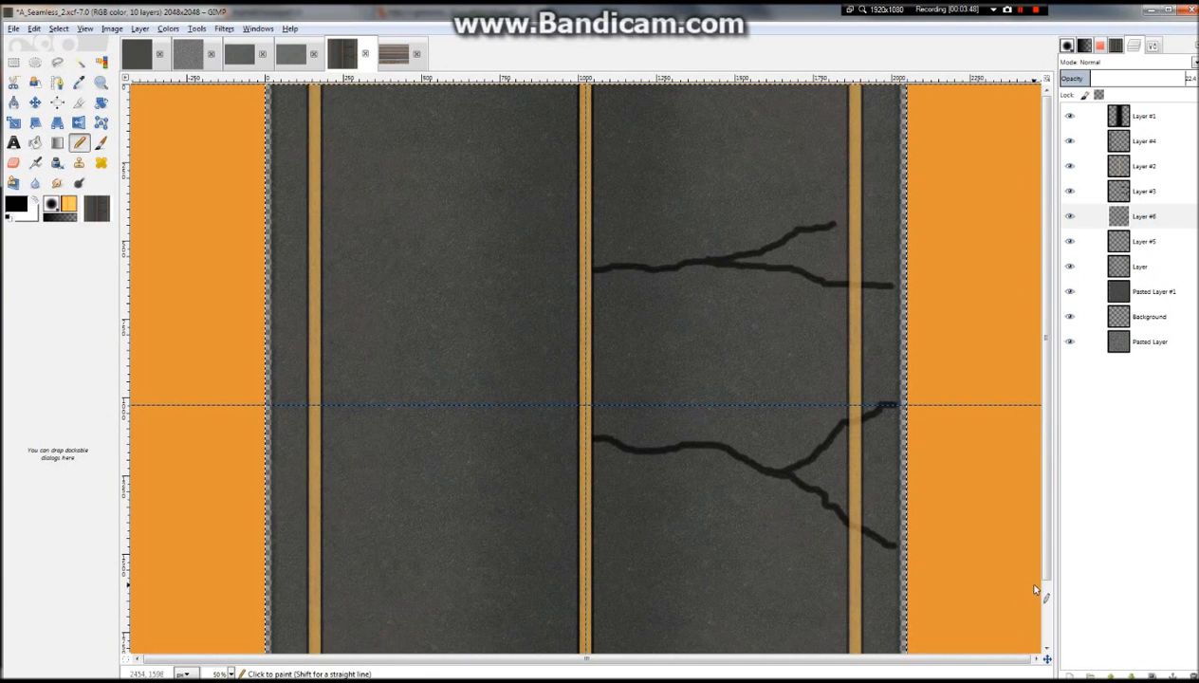
scroll(858, 465, up, 1)
scroll(791, 462, down, 2)
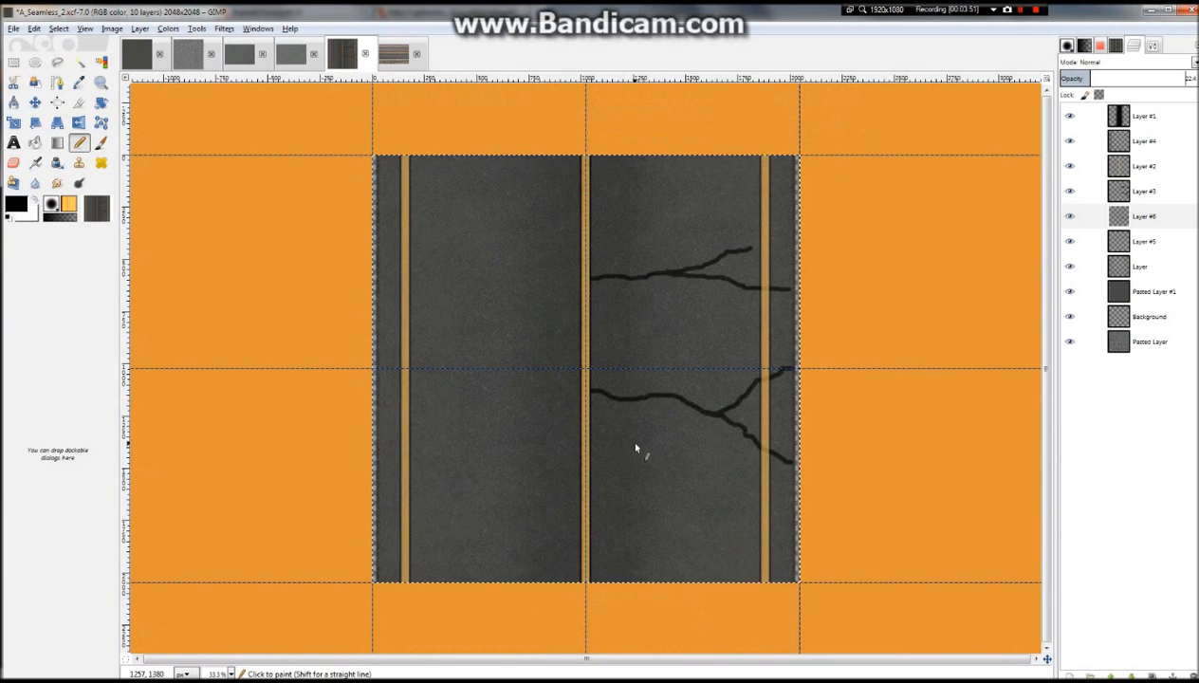
click(1145, 194)
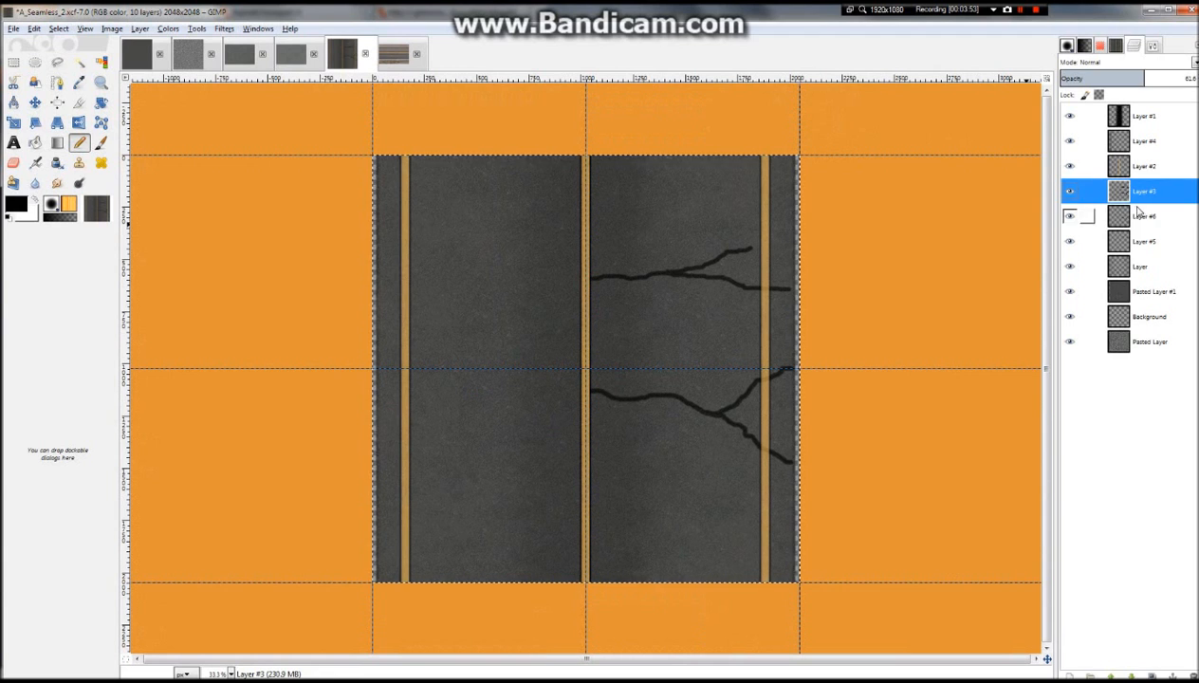
right_click(1129, 212)
click(1058, 300)
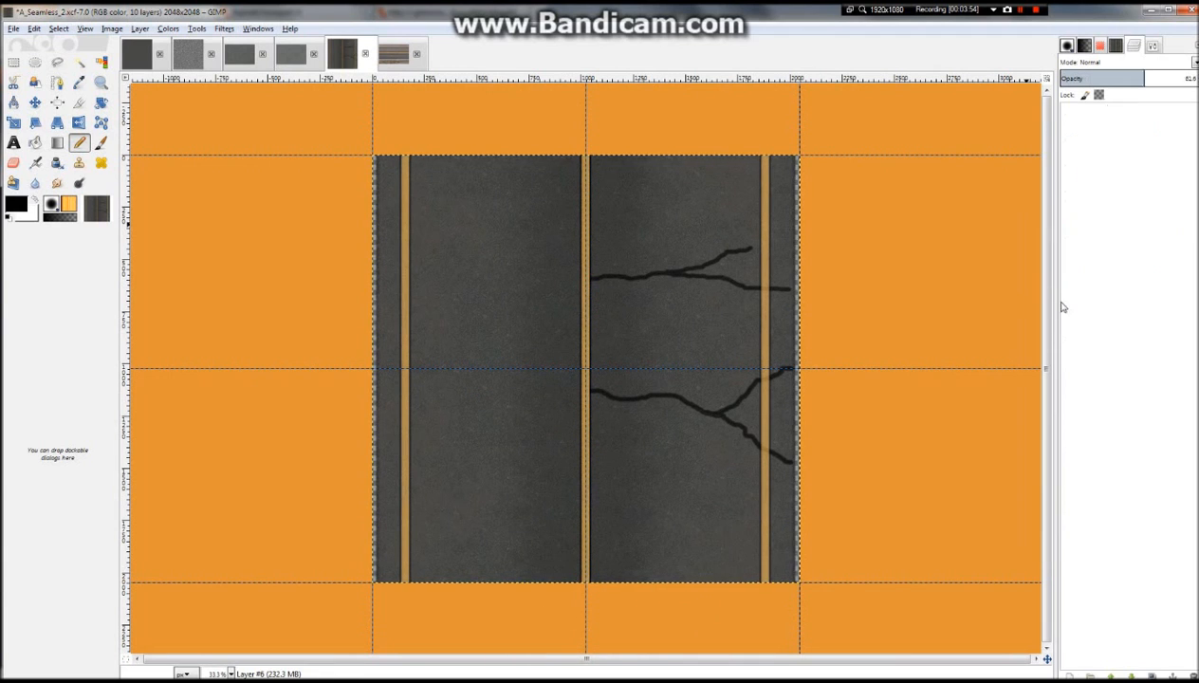
Set Layer #3's opacity to about 62 and merge it down into Layer #5
click(1144, 191)
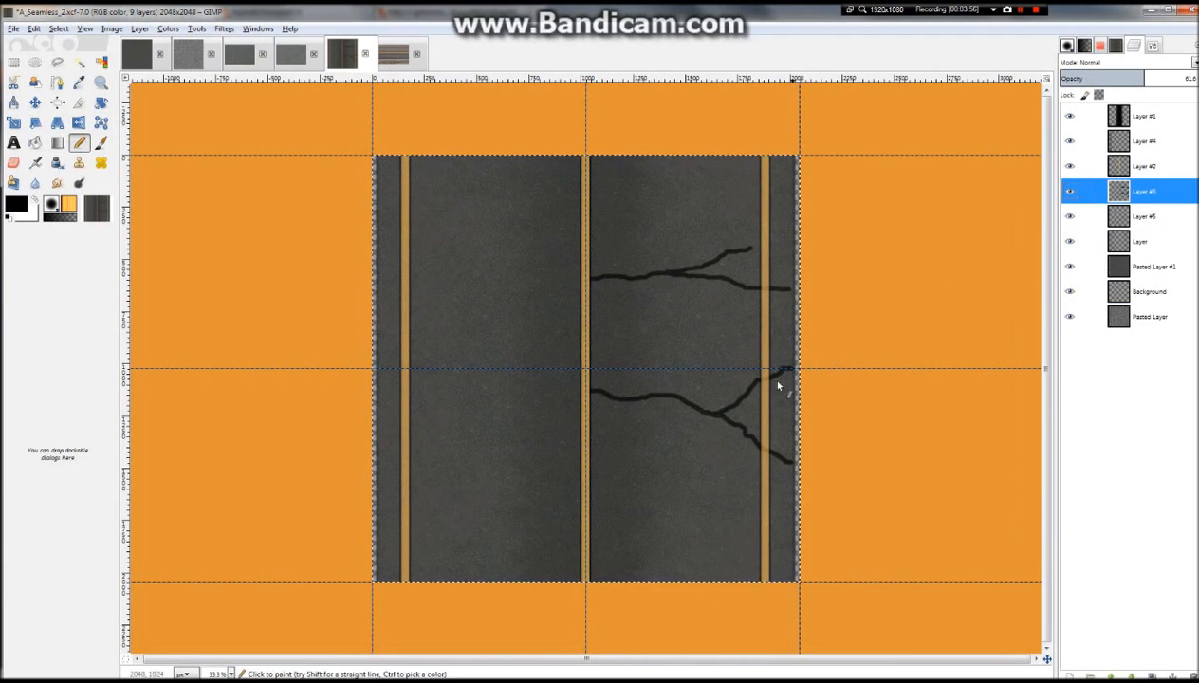
scroll(806, 379, up, 4)
scroll(581, 330, down, 3)
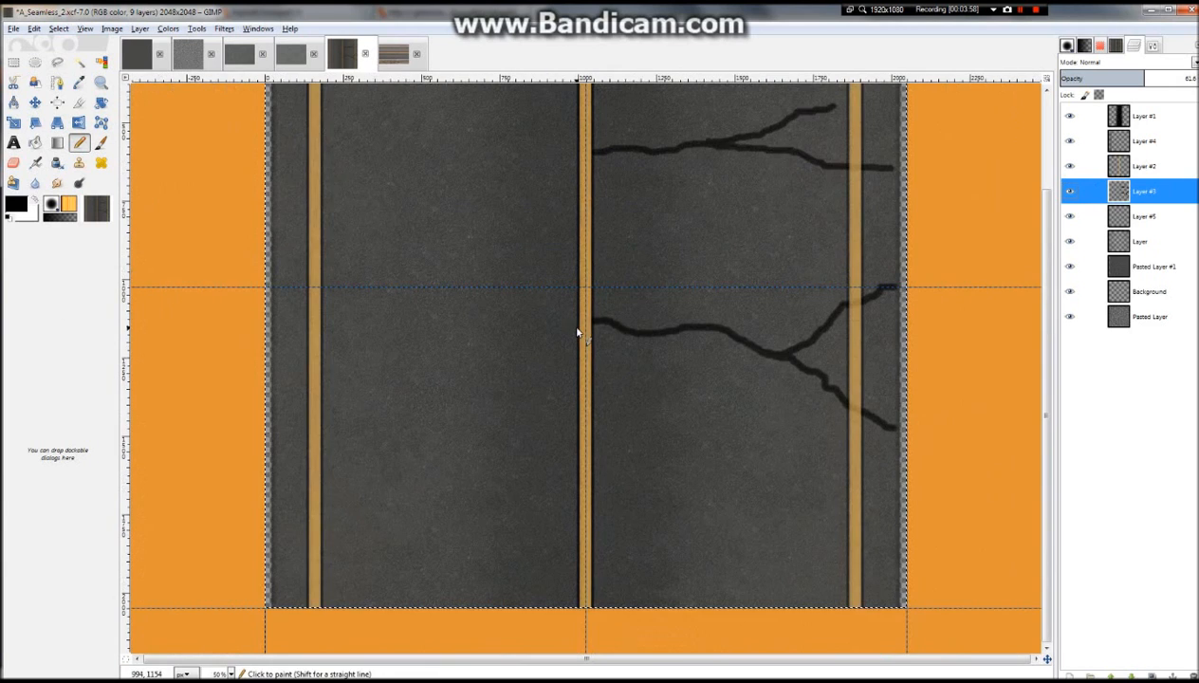
click(1150, 167)
click(1145, 191)
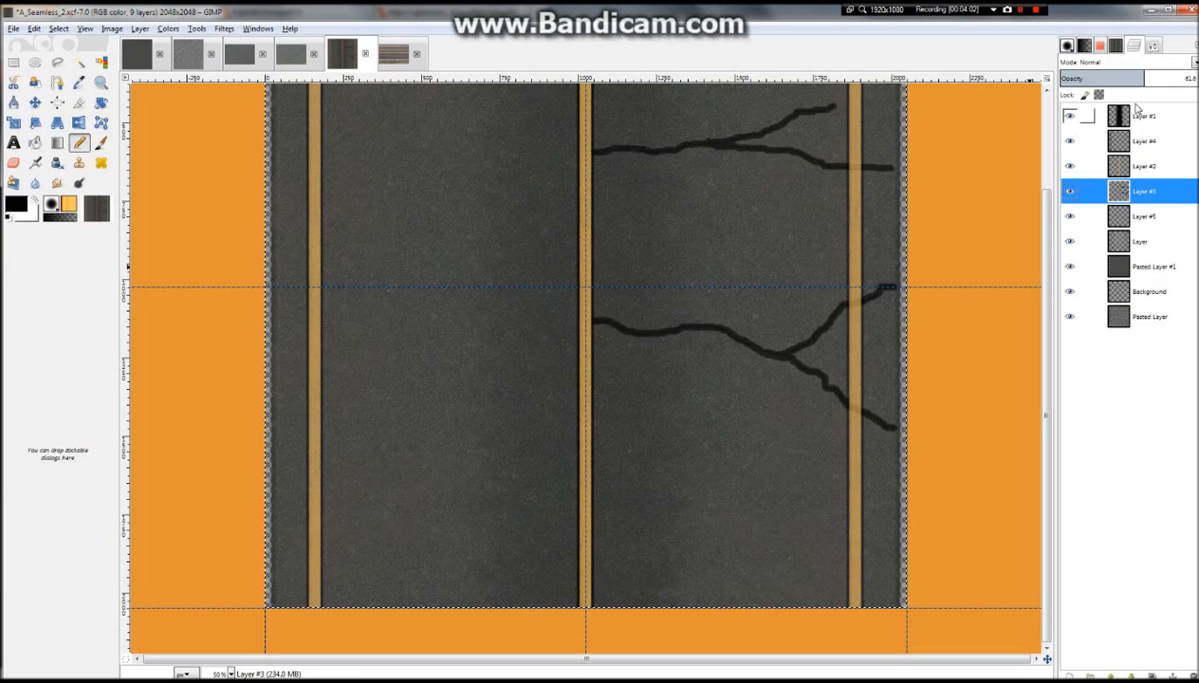
drag(1146, 78, 1151, 79)
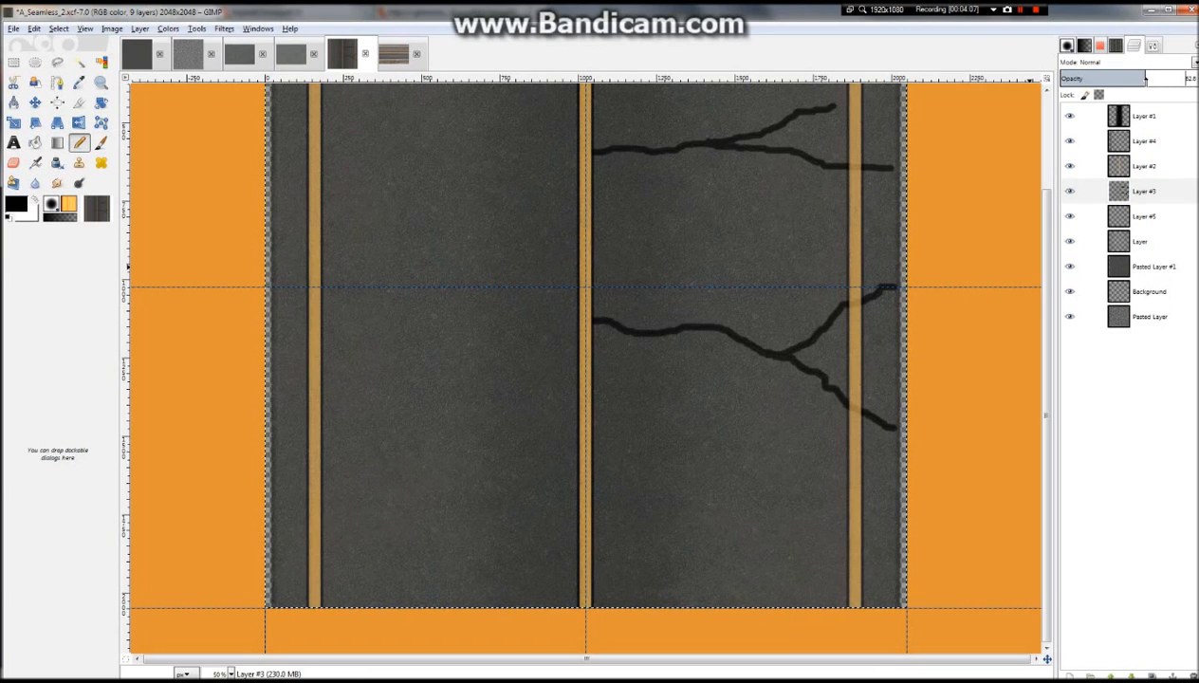
right_click(1143, 185)
click(1145, 191)
right_click(1144, 192)
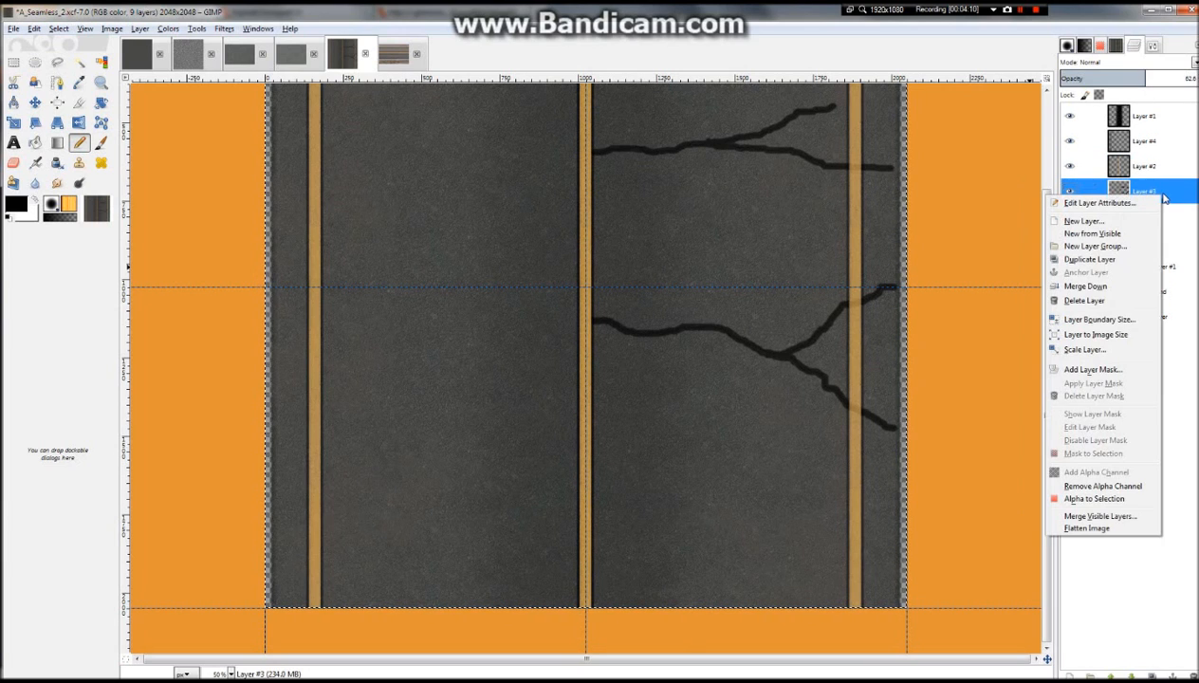
click(1105, 300)
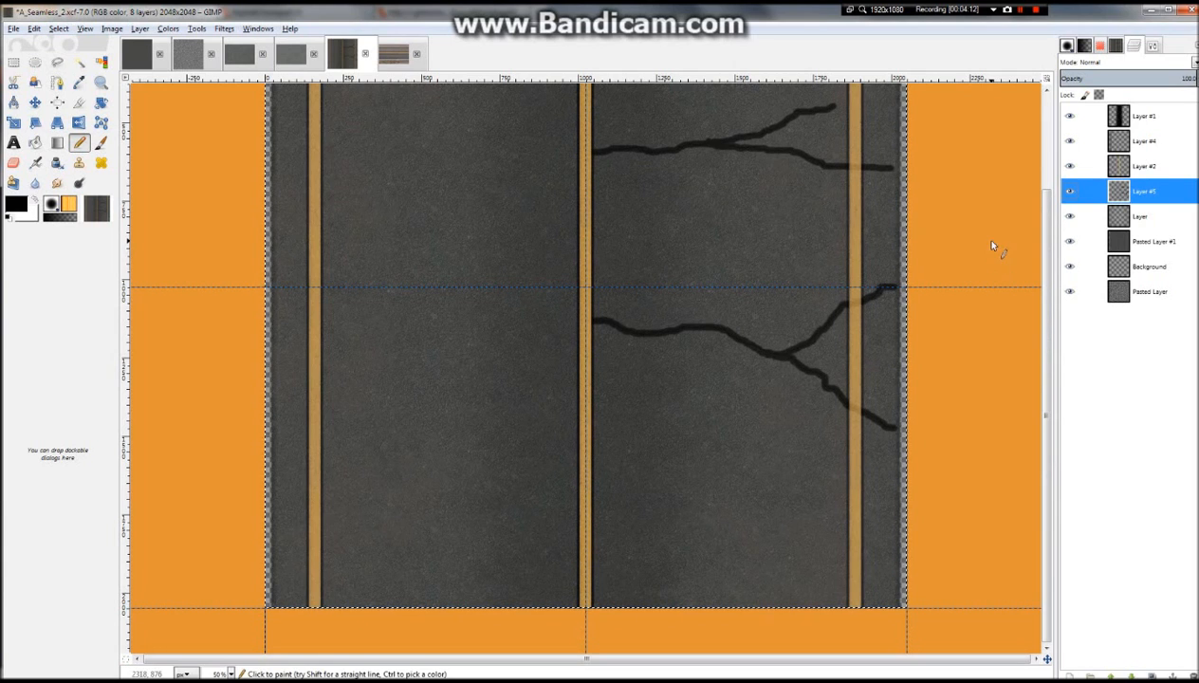
Duplicate the merged crack layer, Layer #5, and flip the copy horizontally onto the road's other lane
scroll(685, 278, down, 4)
scroll(685, 281, up, 4)
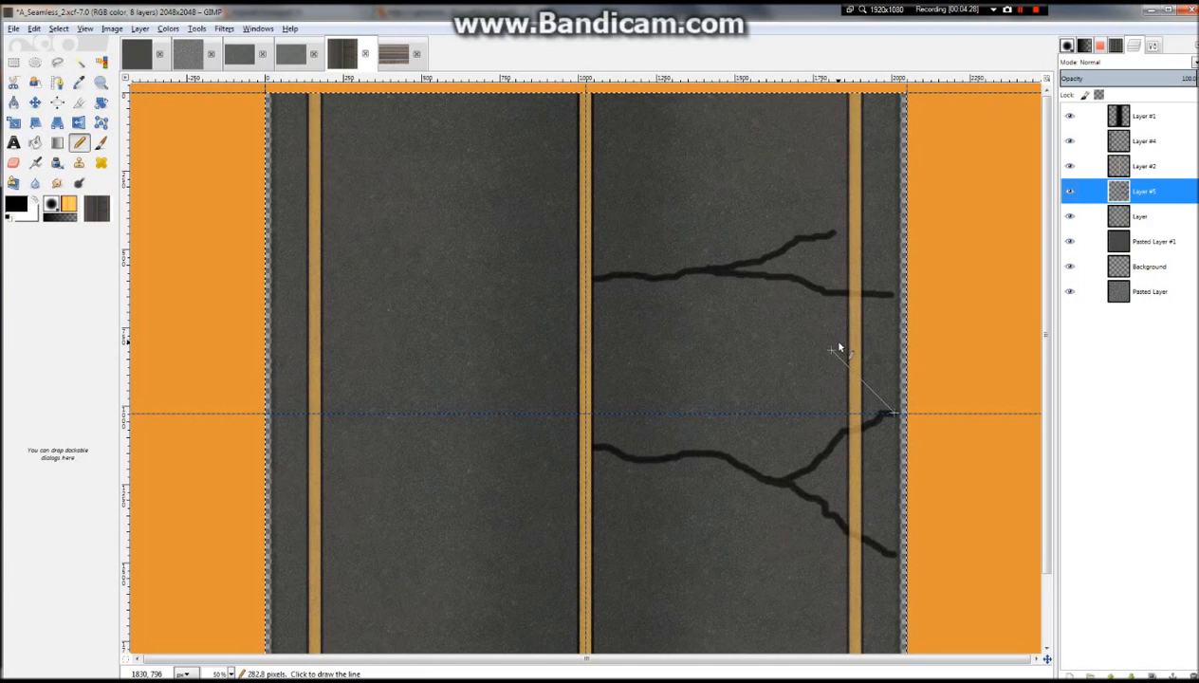
key(ctrl+shift+d)
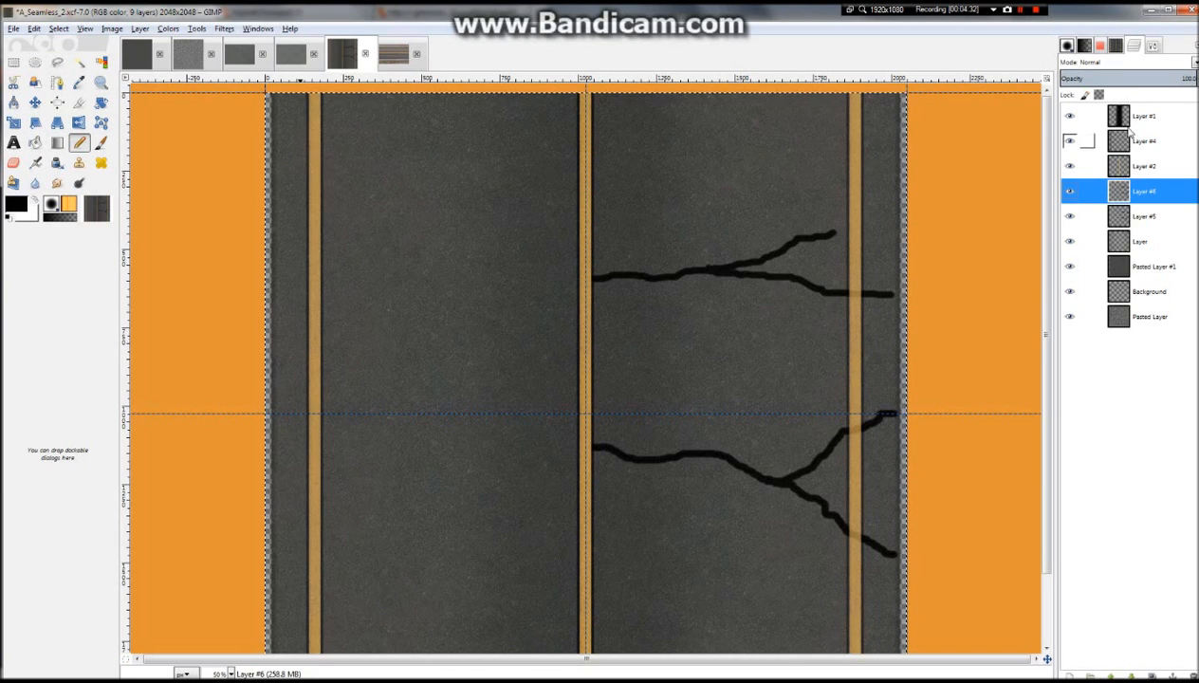
click(139, 29)
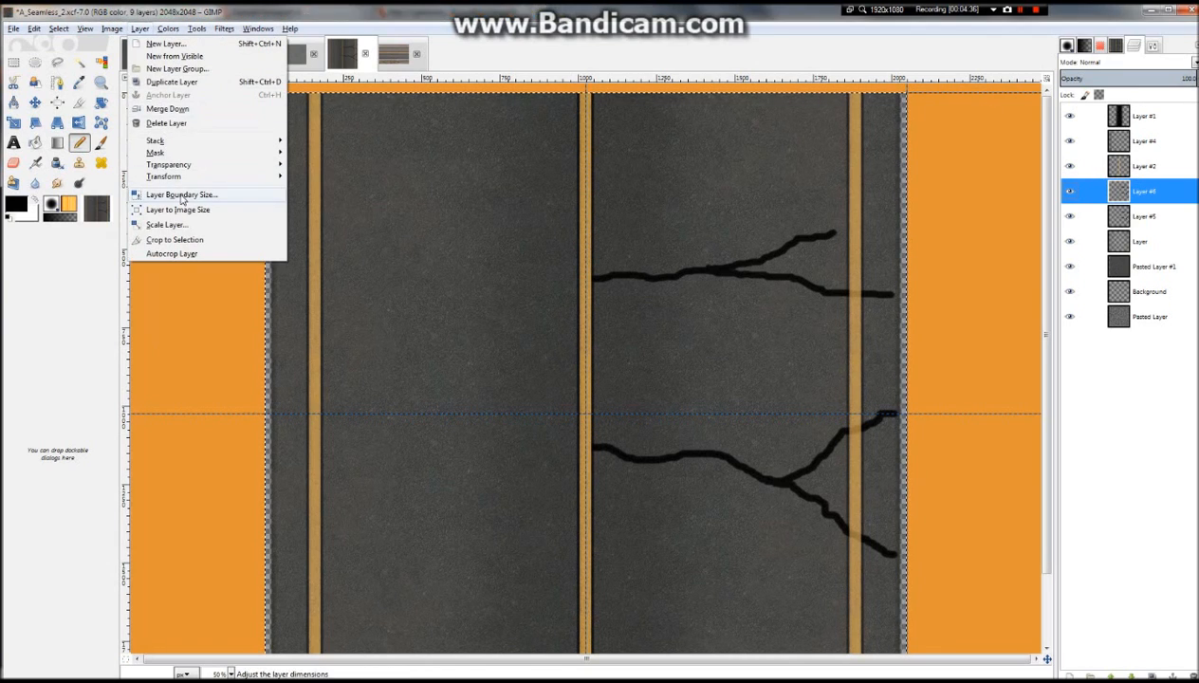
mouse_move(265, 176)
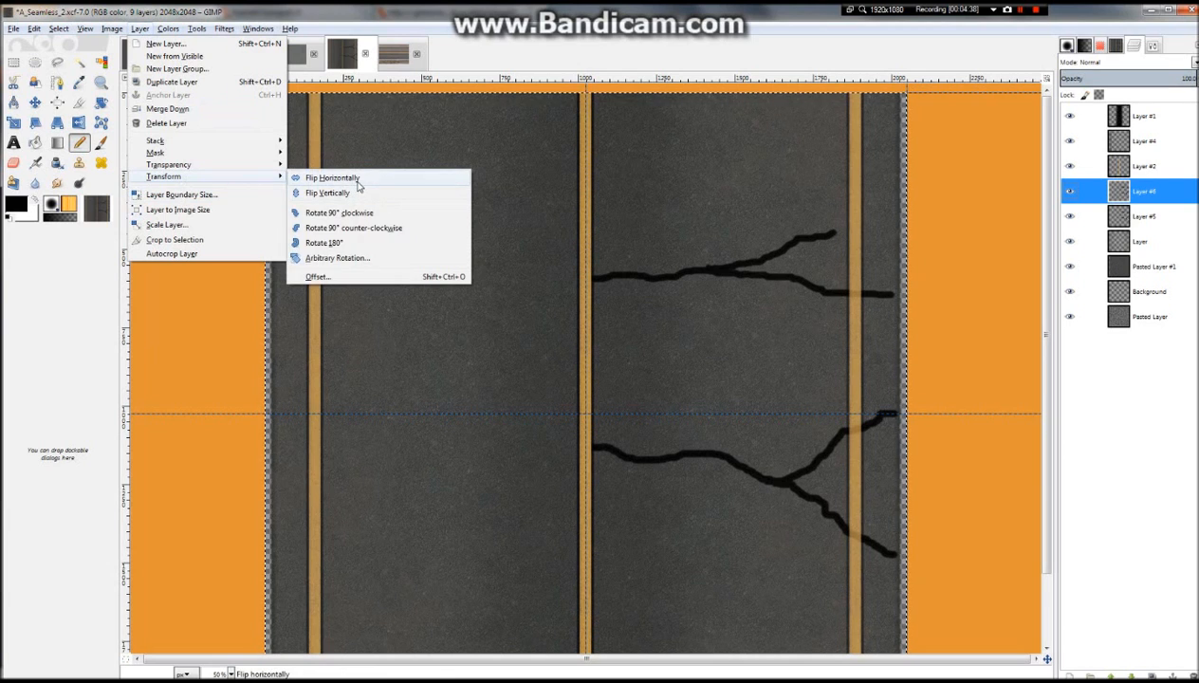
click(352, 177)
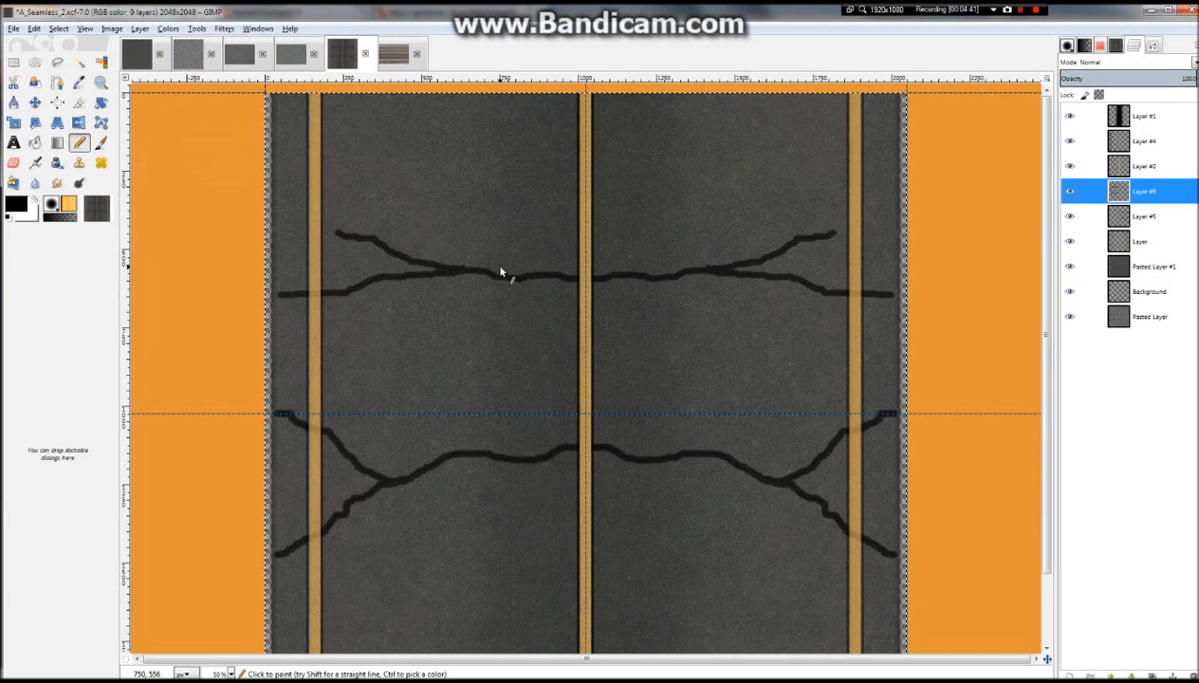
Flip the duplicated crack layer vertically so its cracks do not mirror the originals
click(35, 101)
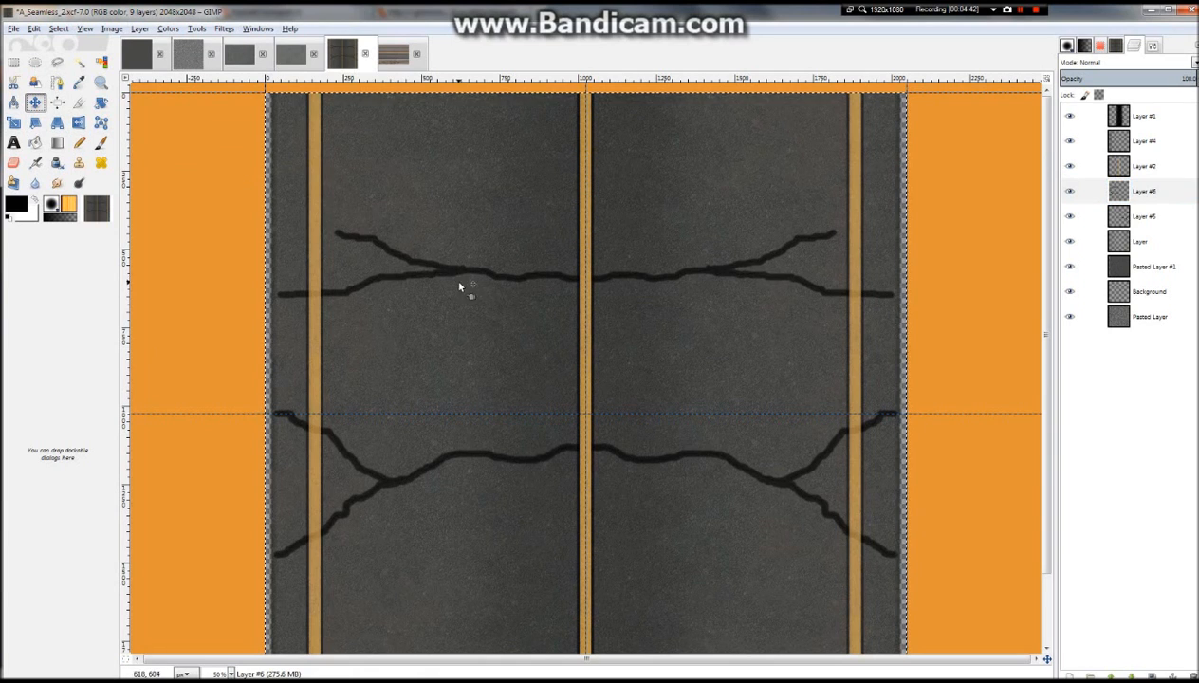
click(140, 28)
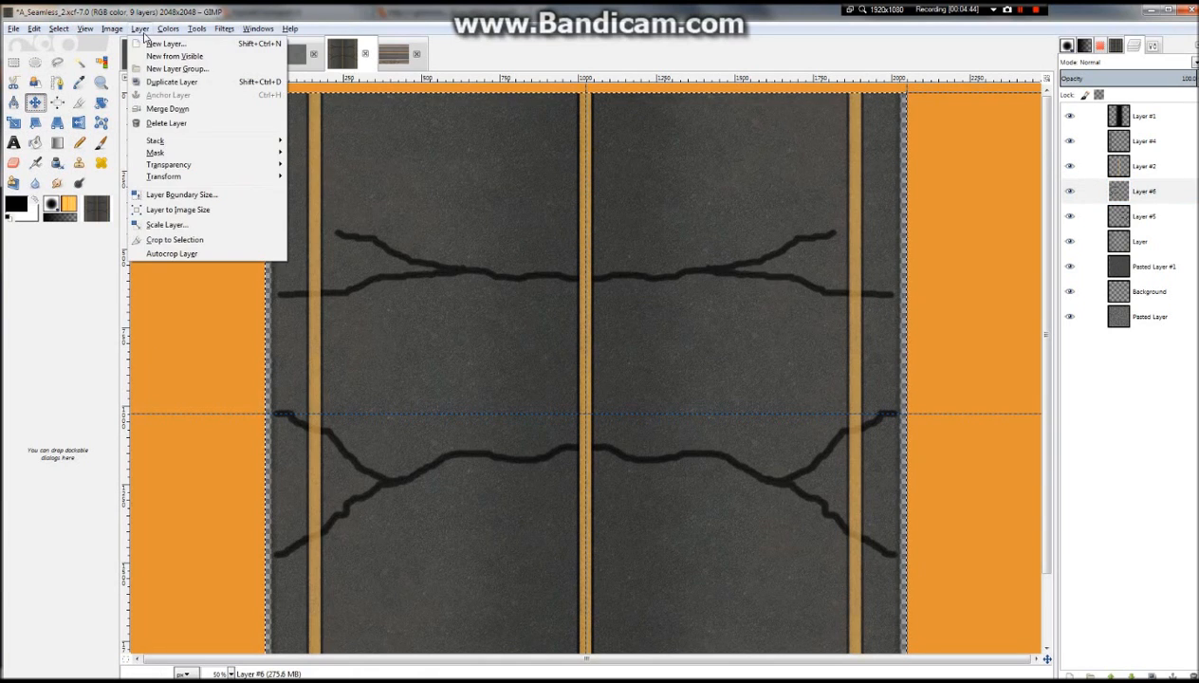
mouse_move(197, 178)
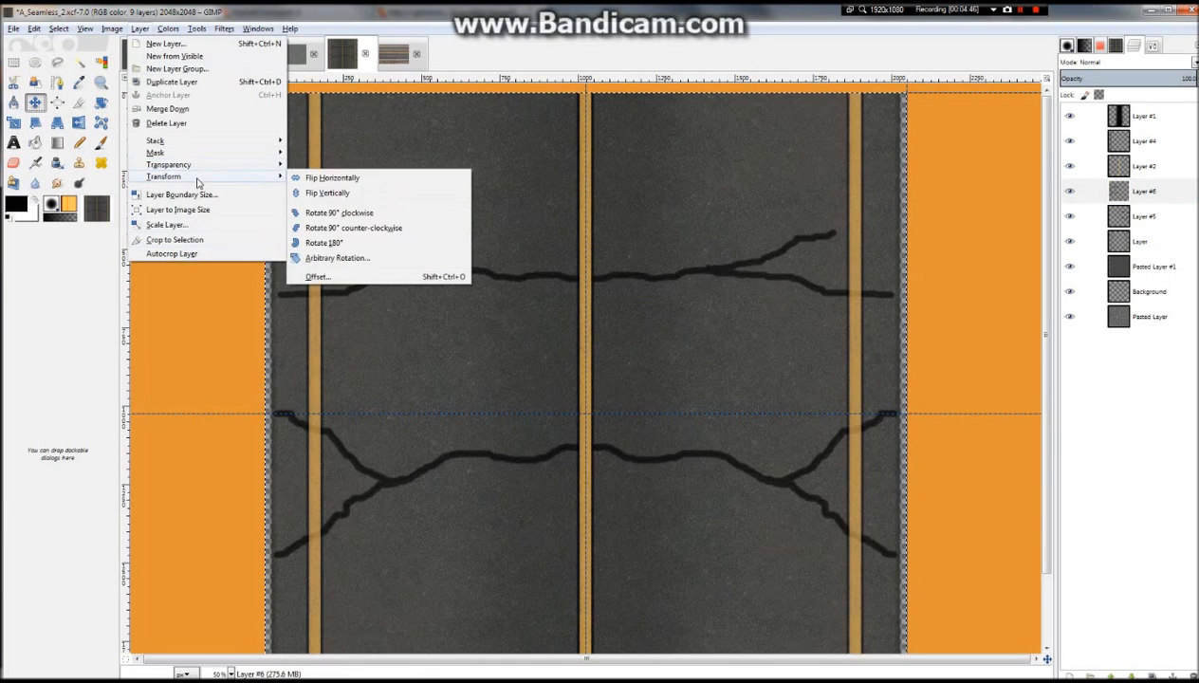
click(371, 195)
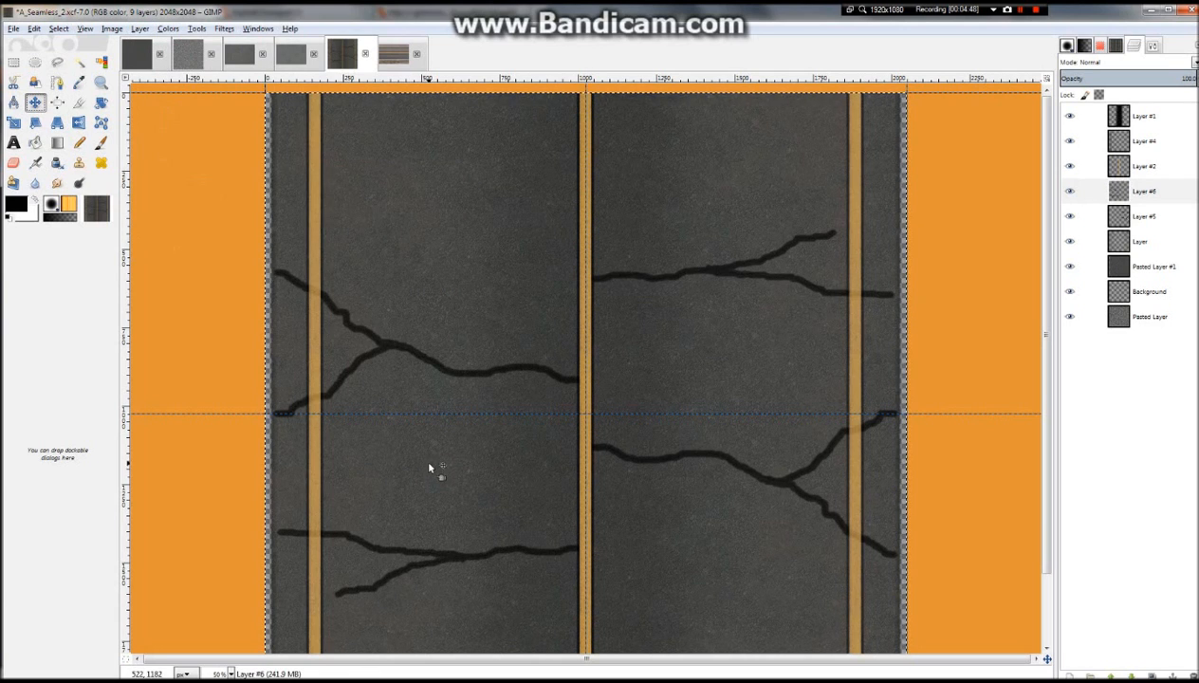
Examine the original and flipped cracks on both lanes, up close and across the whole road
key(minus)
key(minus)
key(plus)
key(plus)
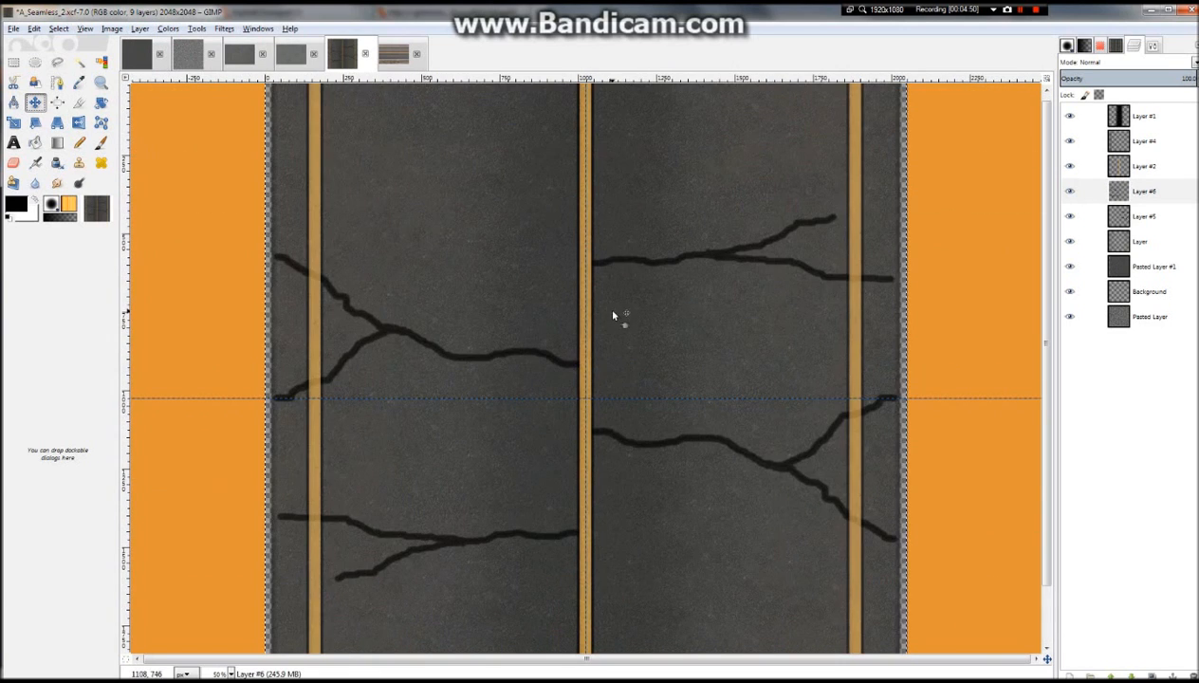
key(plus)
key(plus)
key(minus)
key(minus)
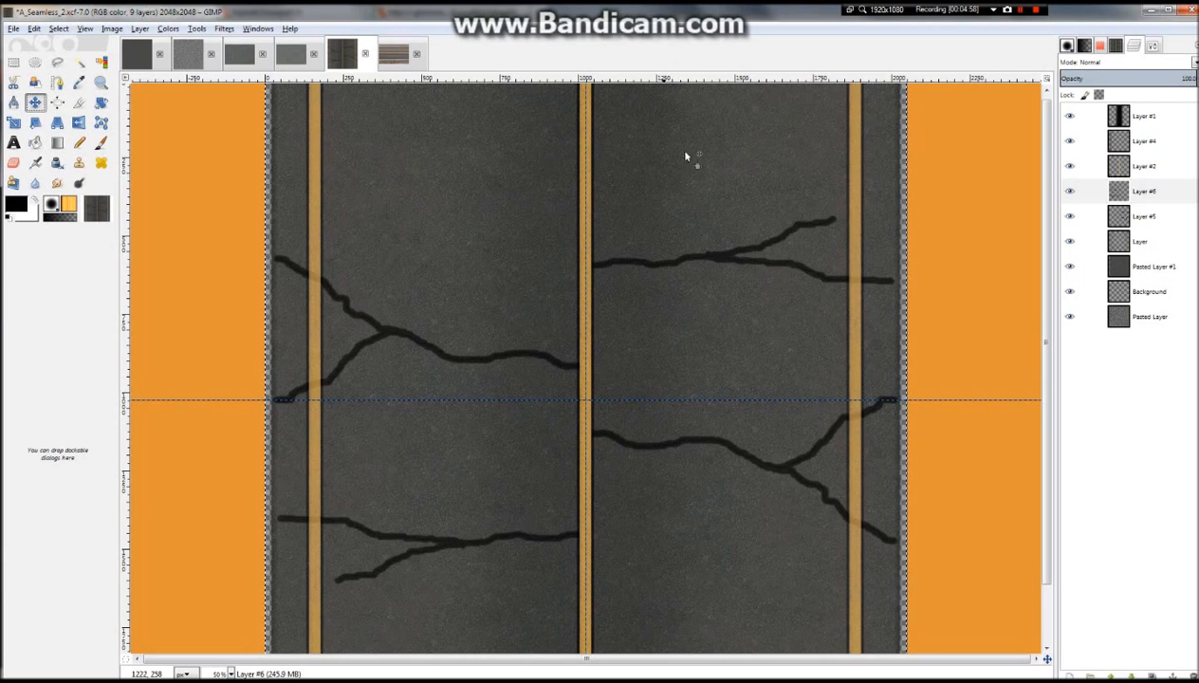
right_click(1146, 192)
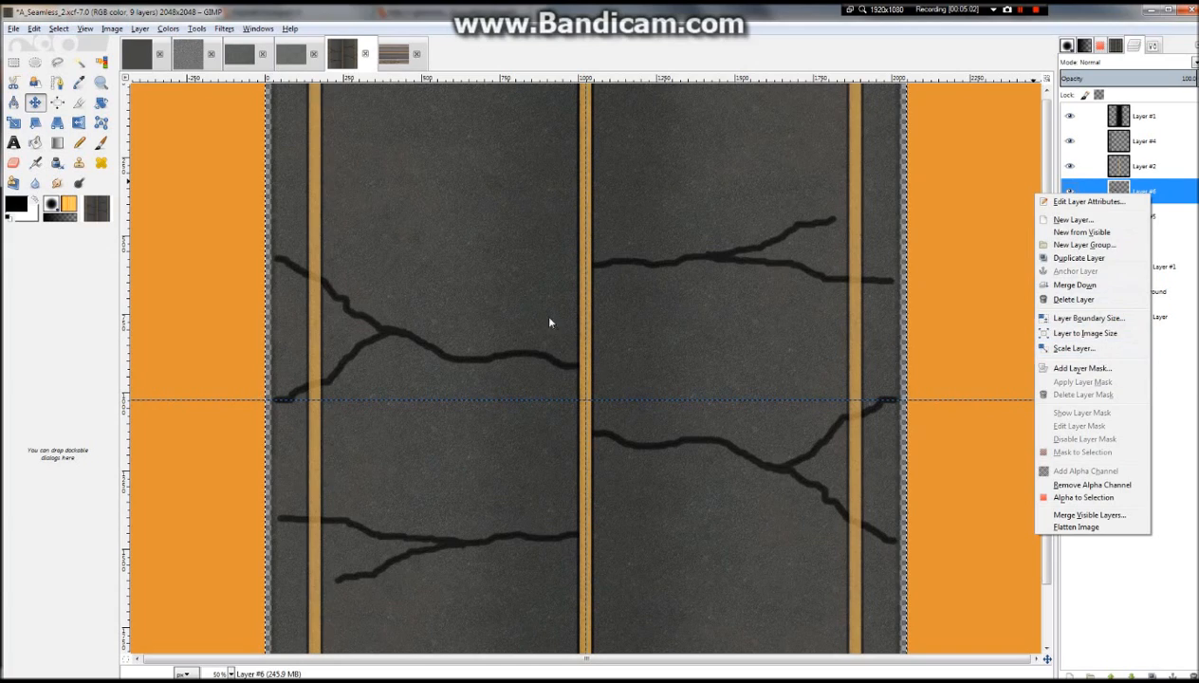
click(928, 540)
scroll(514, 343, up, 4)
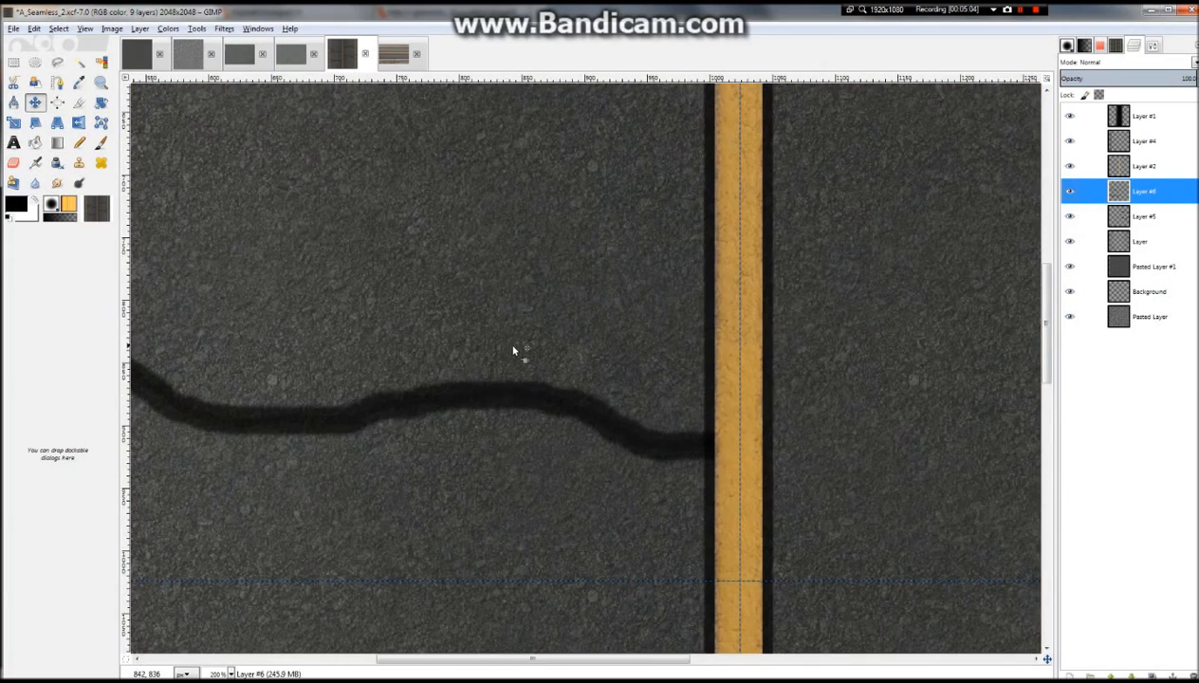
scroll(521, 352, down, 3)
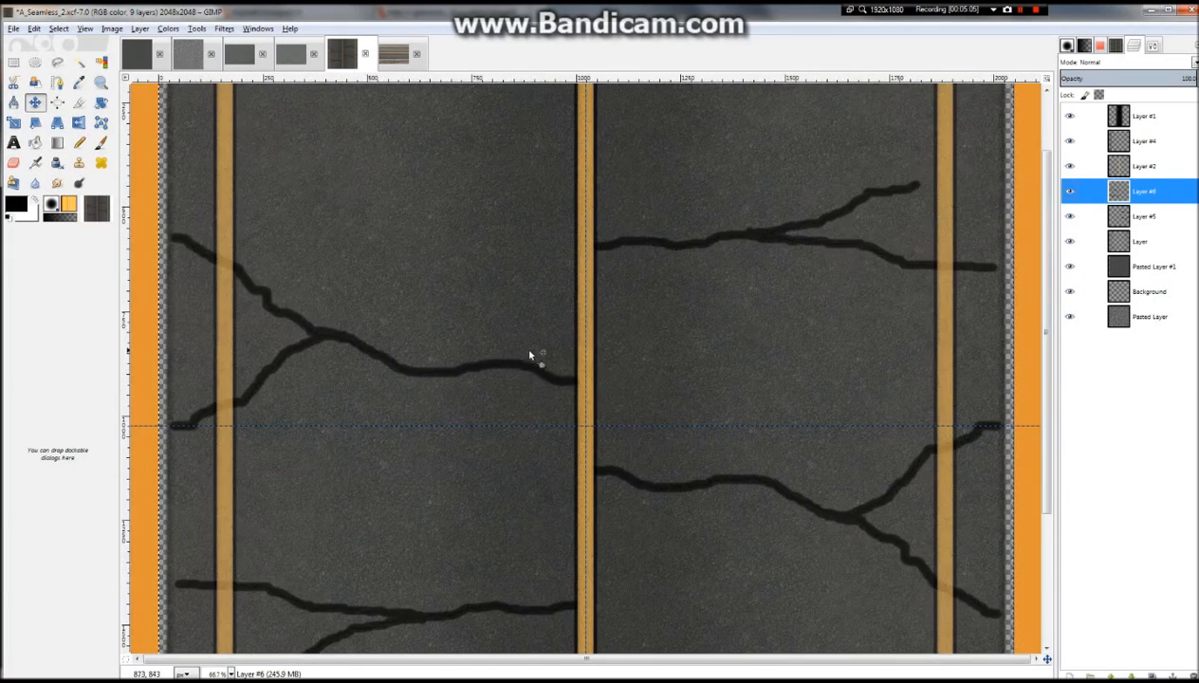
Set Layer #5's opacity to 100 and merge the flipped crack copy, Layer #6, down into it
click(1139, 220)
drag(1114, 78, 1188, 80)
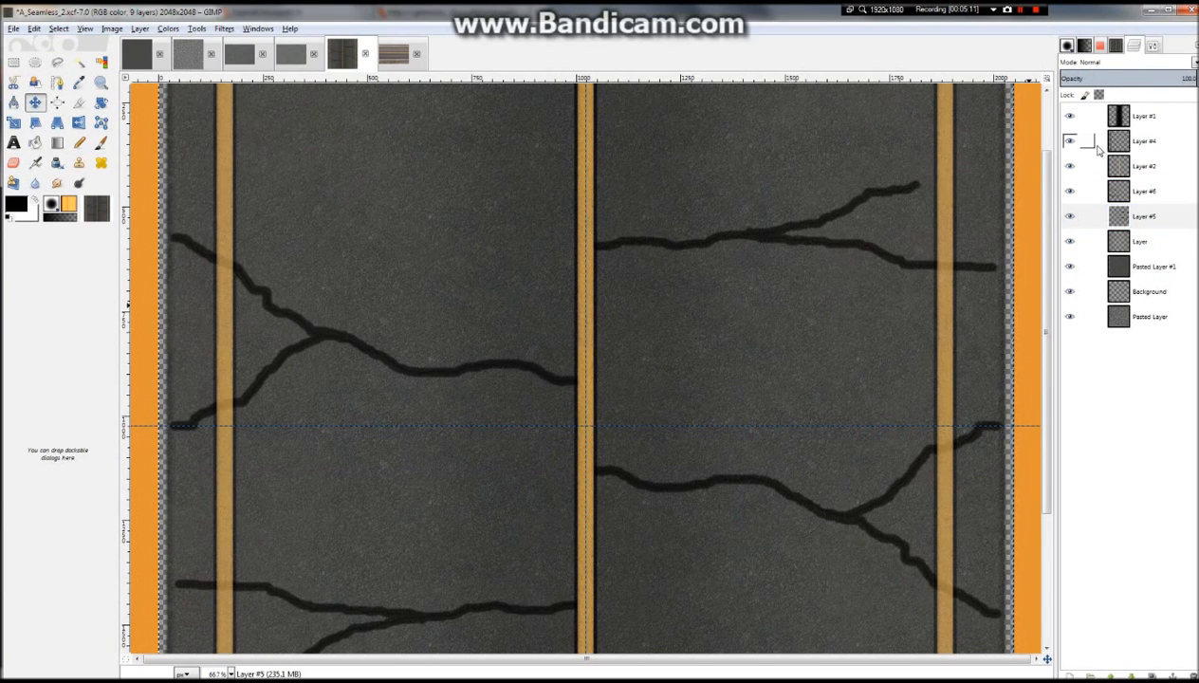
right_click(1122, 191)
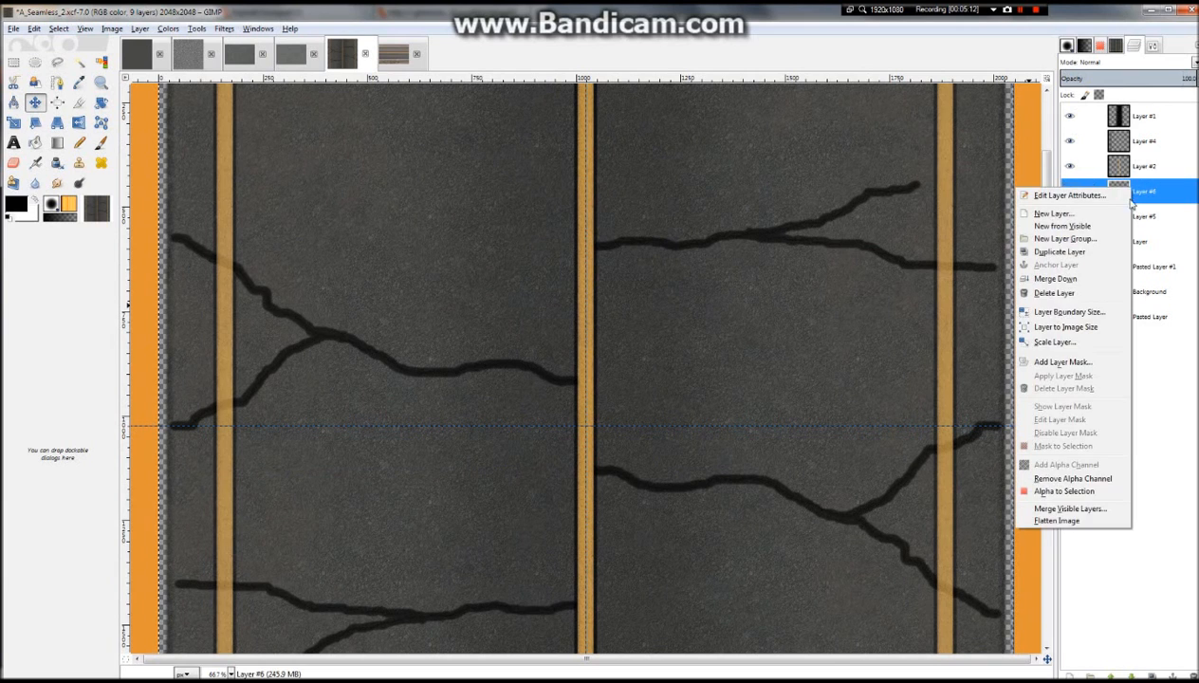
click(1067, 284)
scroll(668, 304, down, 3)
scroll(665, 304, up, 2)
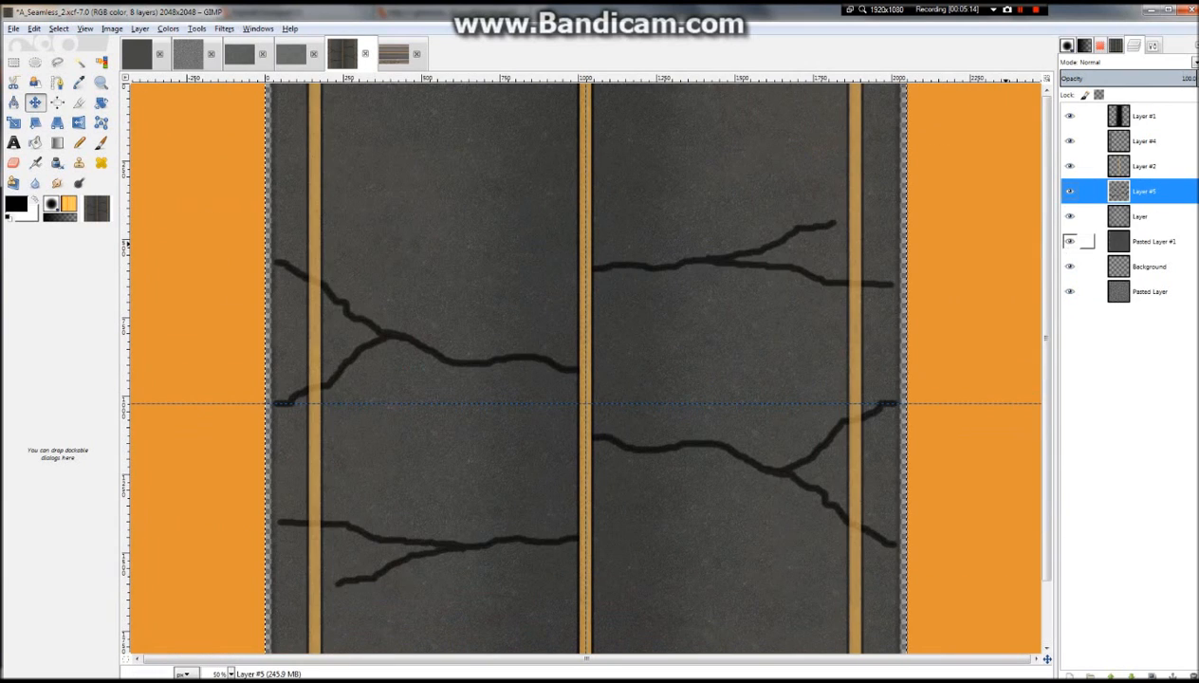
Try moving the merged crack layer, Layer #5, above Layer #4 and check how the cracks meet the yellow lines
drag(1114, 194, 1148, 142)
scroll(800, 267, down, 2)
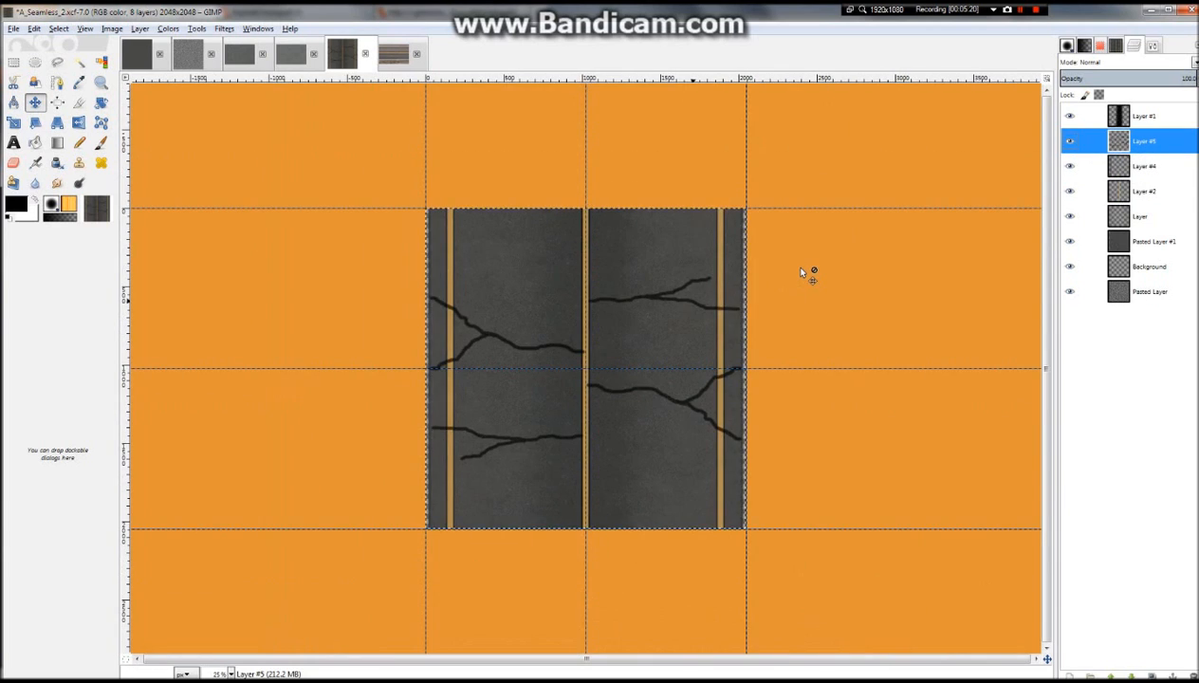
scroll(977, 197, up, 2)
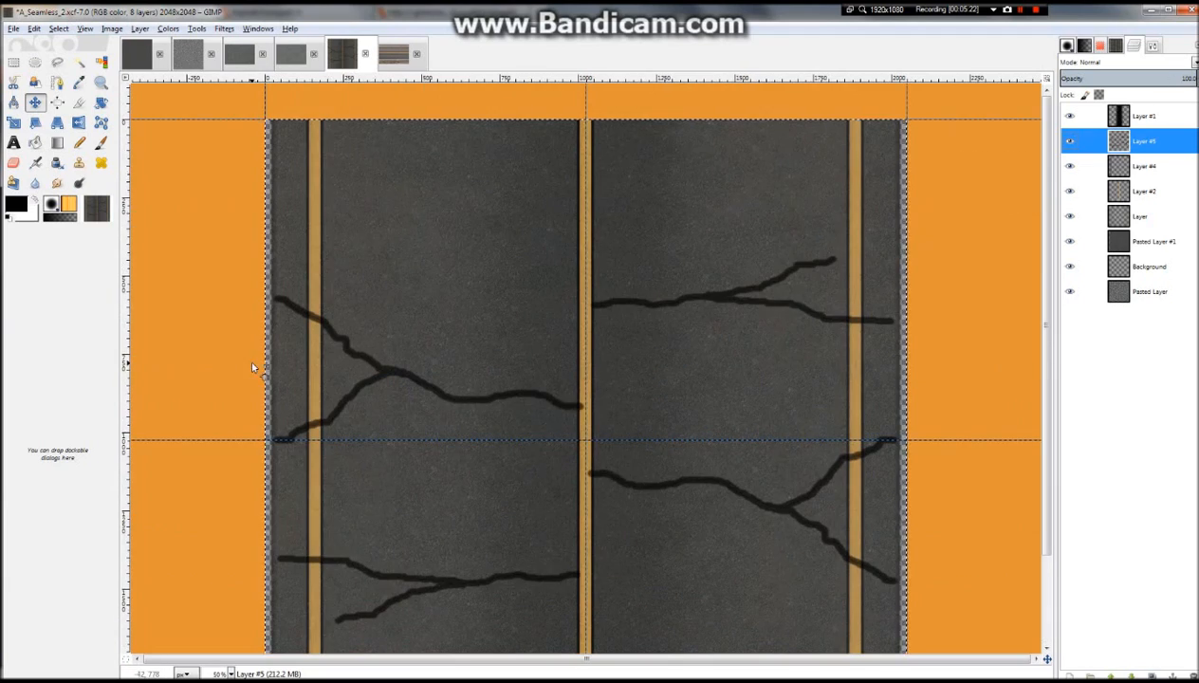
scroll(250, 359, up, 2)
scroll(262, 373, down, 3)
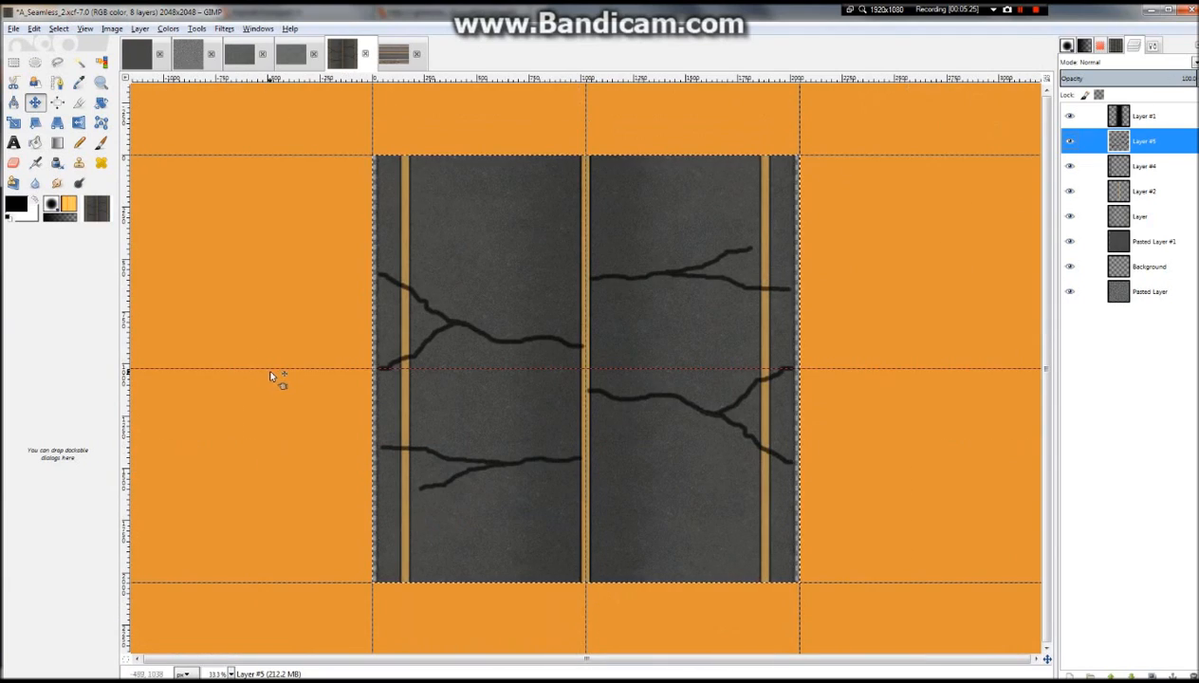
scroll(389, 318, up, 2)
scroll(508, 268, down, 2)
Move Layer #5 back below Layer #2 in the layer stack and check the whole road
drag(1141, 141, 1134, 197)
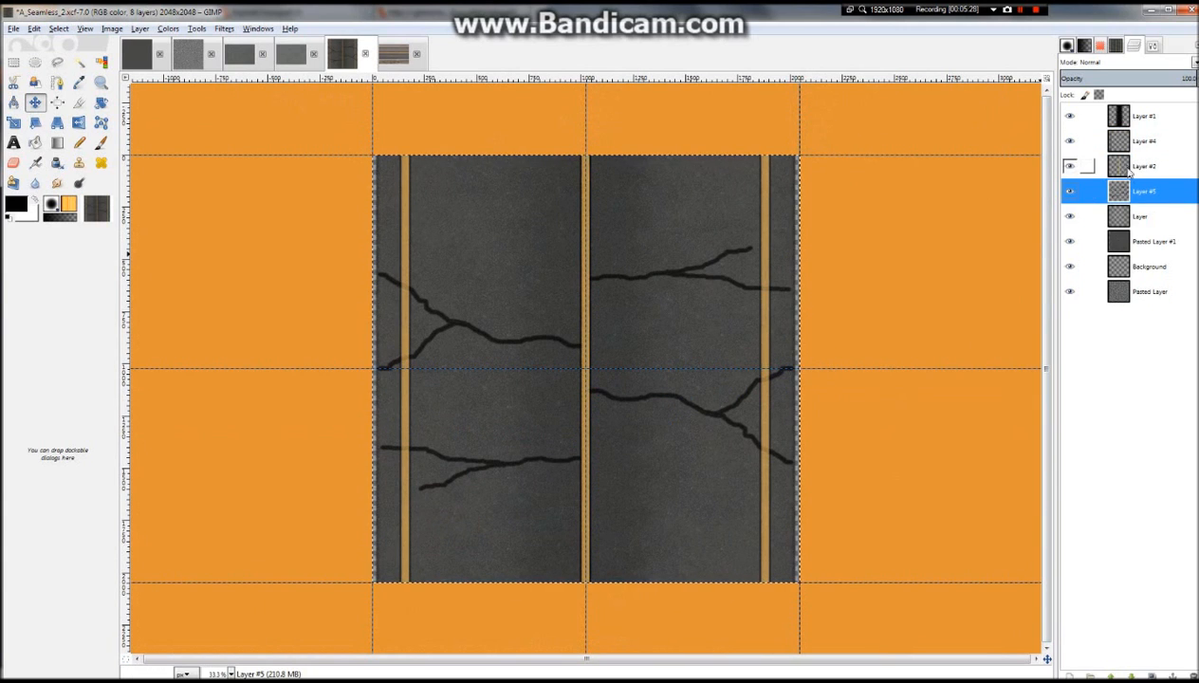
scroll(664, 324, up, 1)
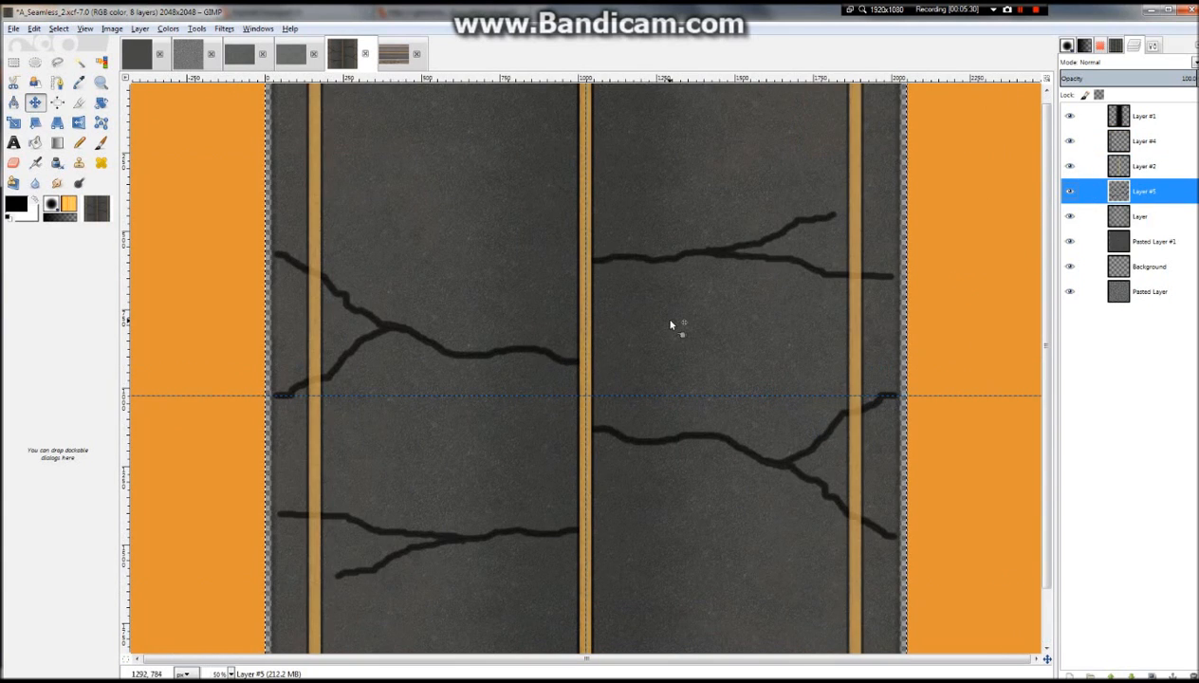
scroll(669, 325, down, 3)
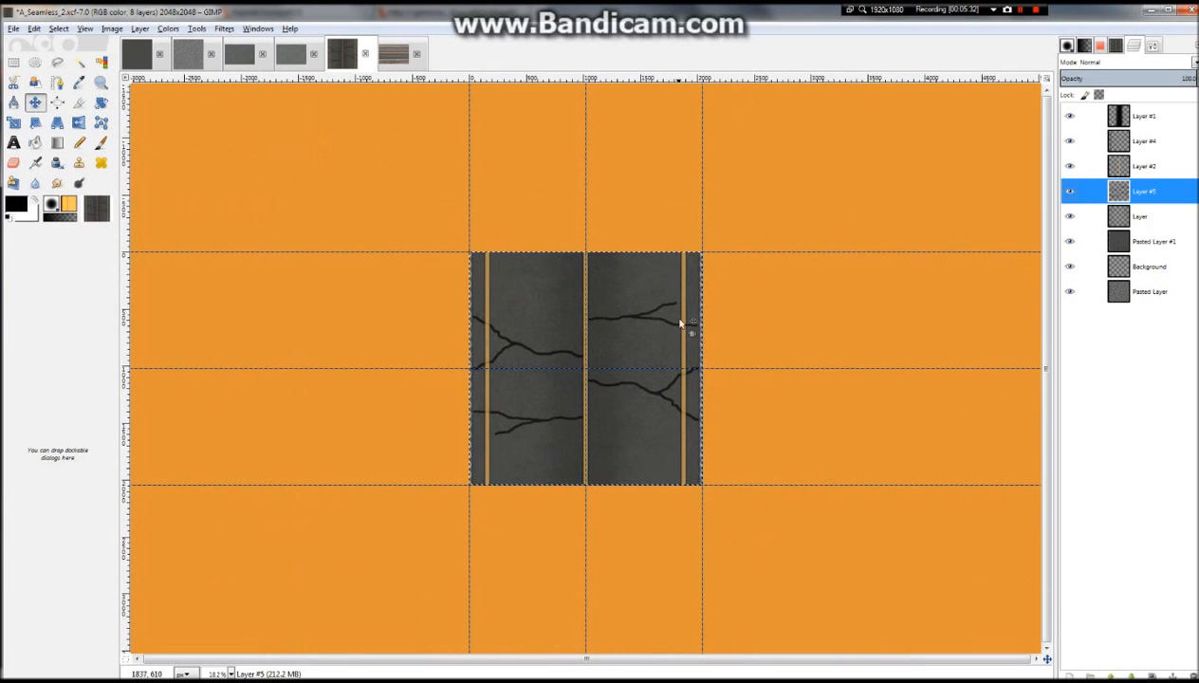